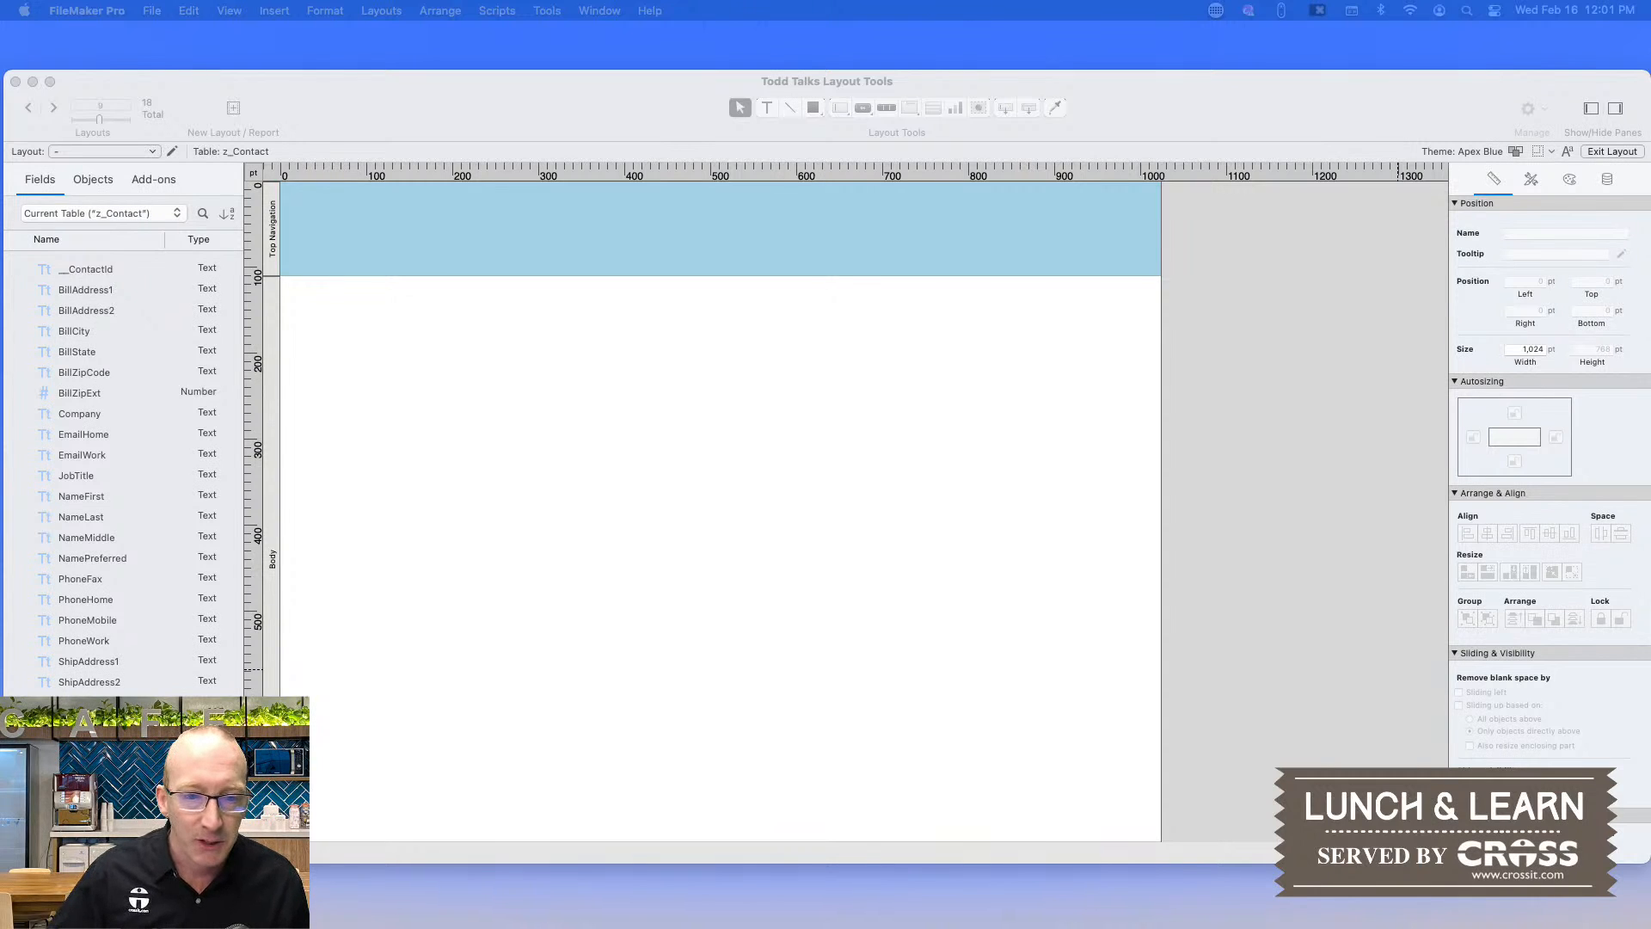
- Reposition the Todd Talks Layout Tools window so both side panes and the whole toolbar are fully on screen
{"action": "left_click_drag", "start_coordinate": [649, 109], "coordinate": [658, 71]}
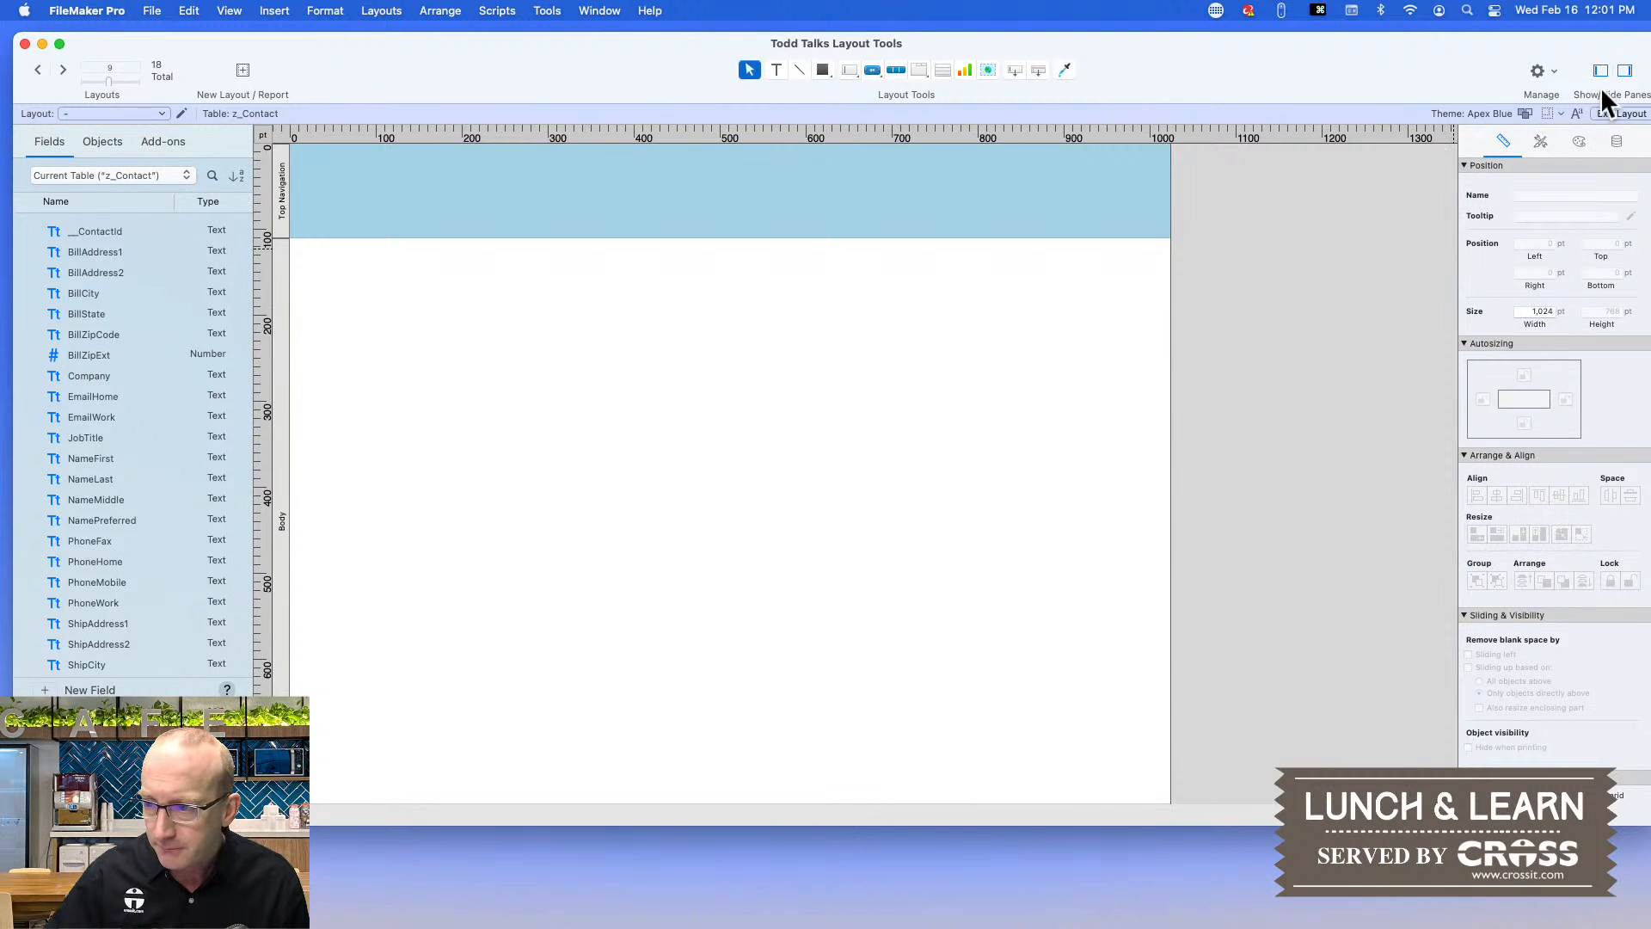
{"action": "left_click_drag", "start_coordinate": [1520, 38], "coordinate": [1394, 58]}
{"action": "left_click_drag", "start_coordinate": [1533, 102], "coordinate": [1260, 101]}
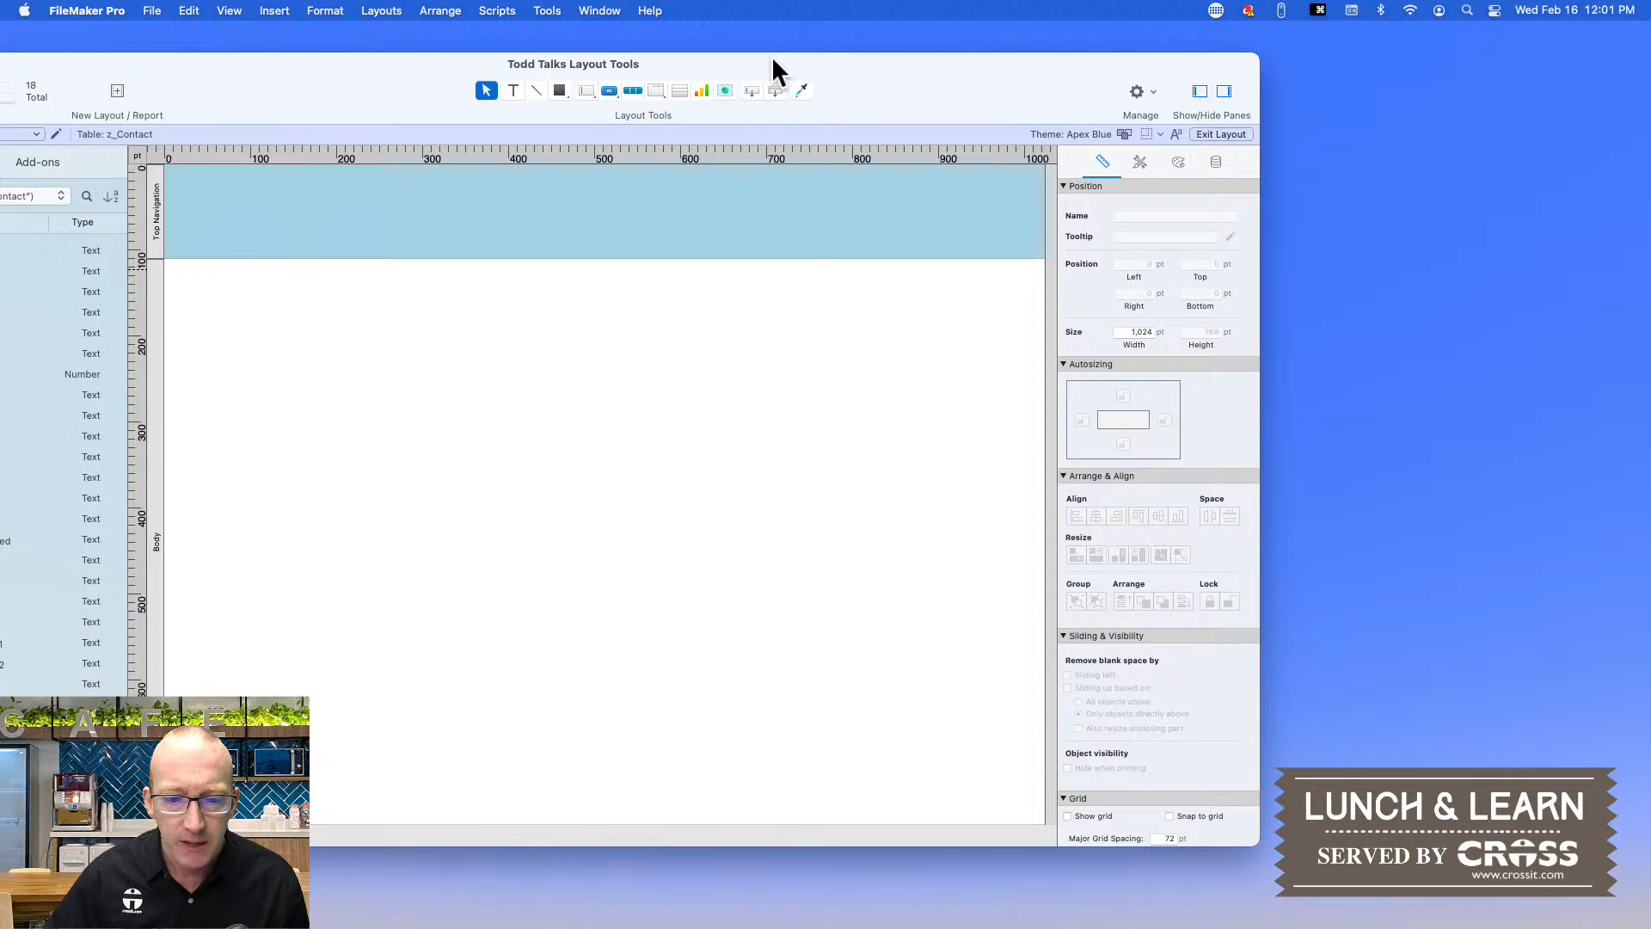
{"action": "left_click_drag", "start_coordinate": [786, 62], "coordinate": [945, 46]}
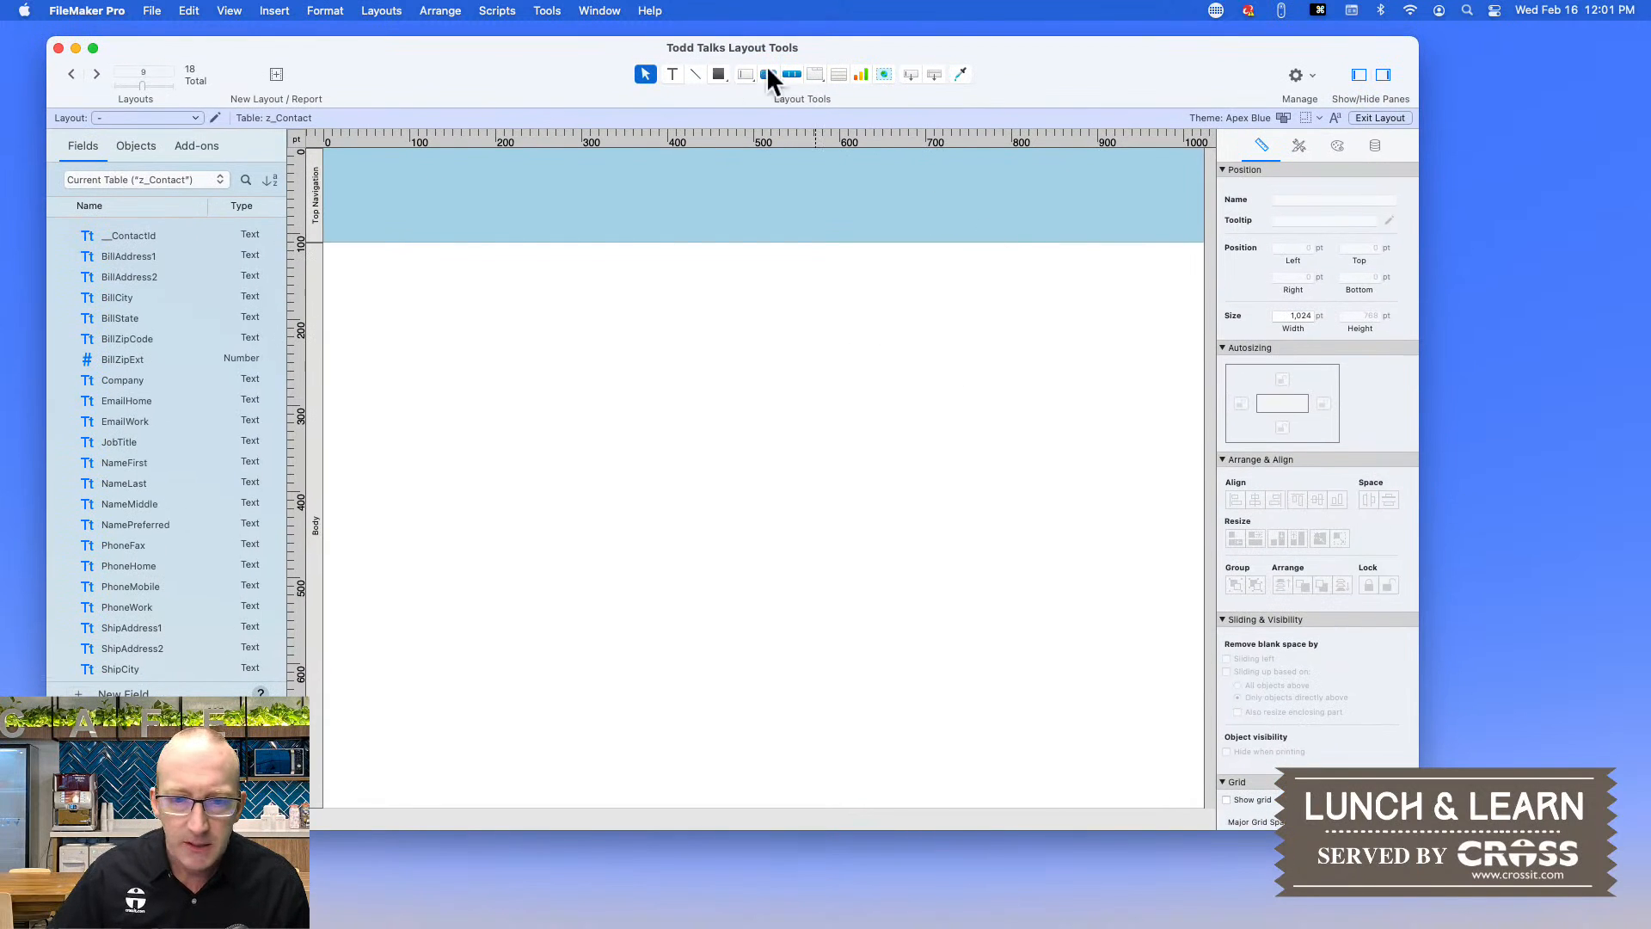
{"action": "left_click_drag", "start_coordinate": [874, 47], "coordinate": [874, 46]}
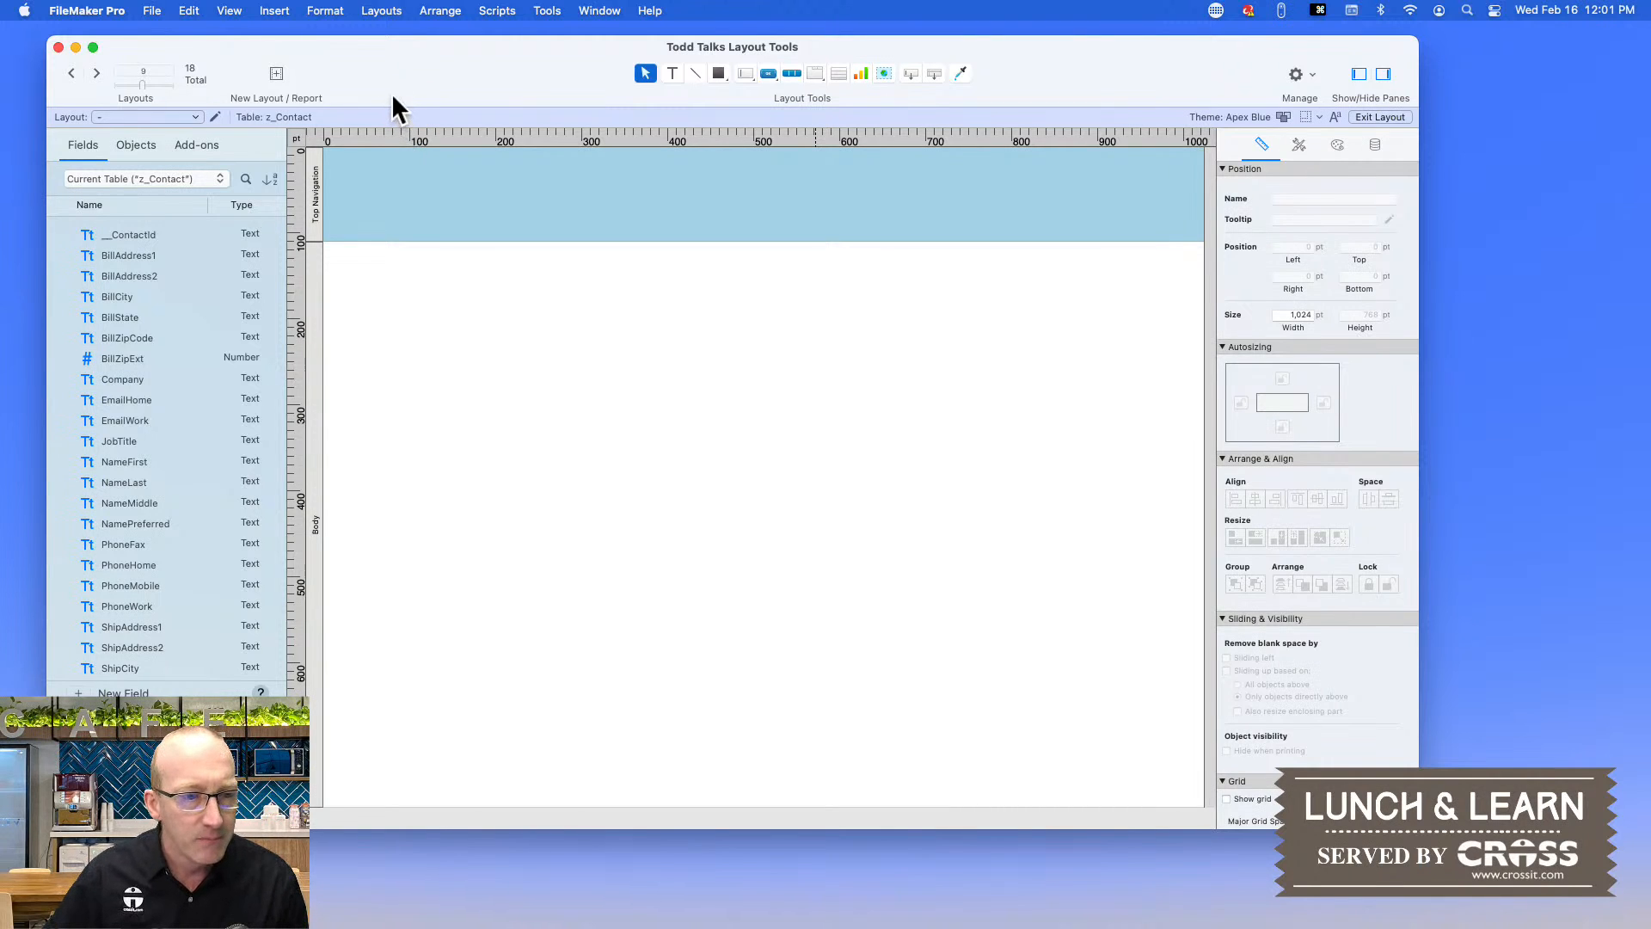
{"action": "left_click", "coordinate": [228, 10]}
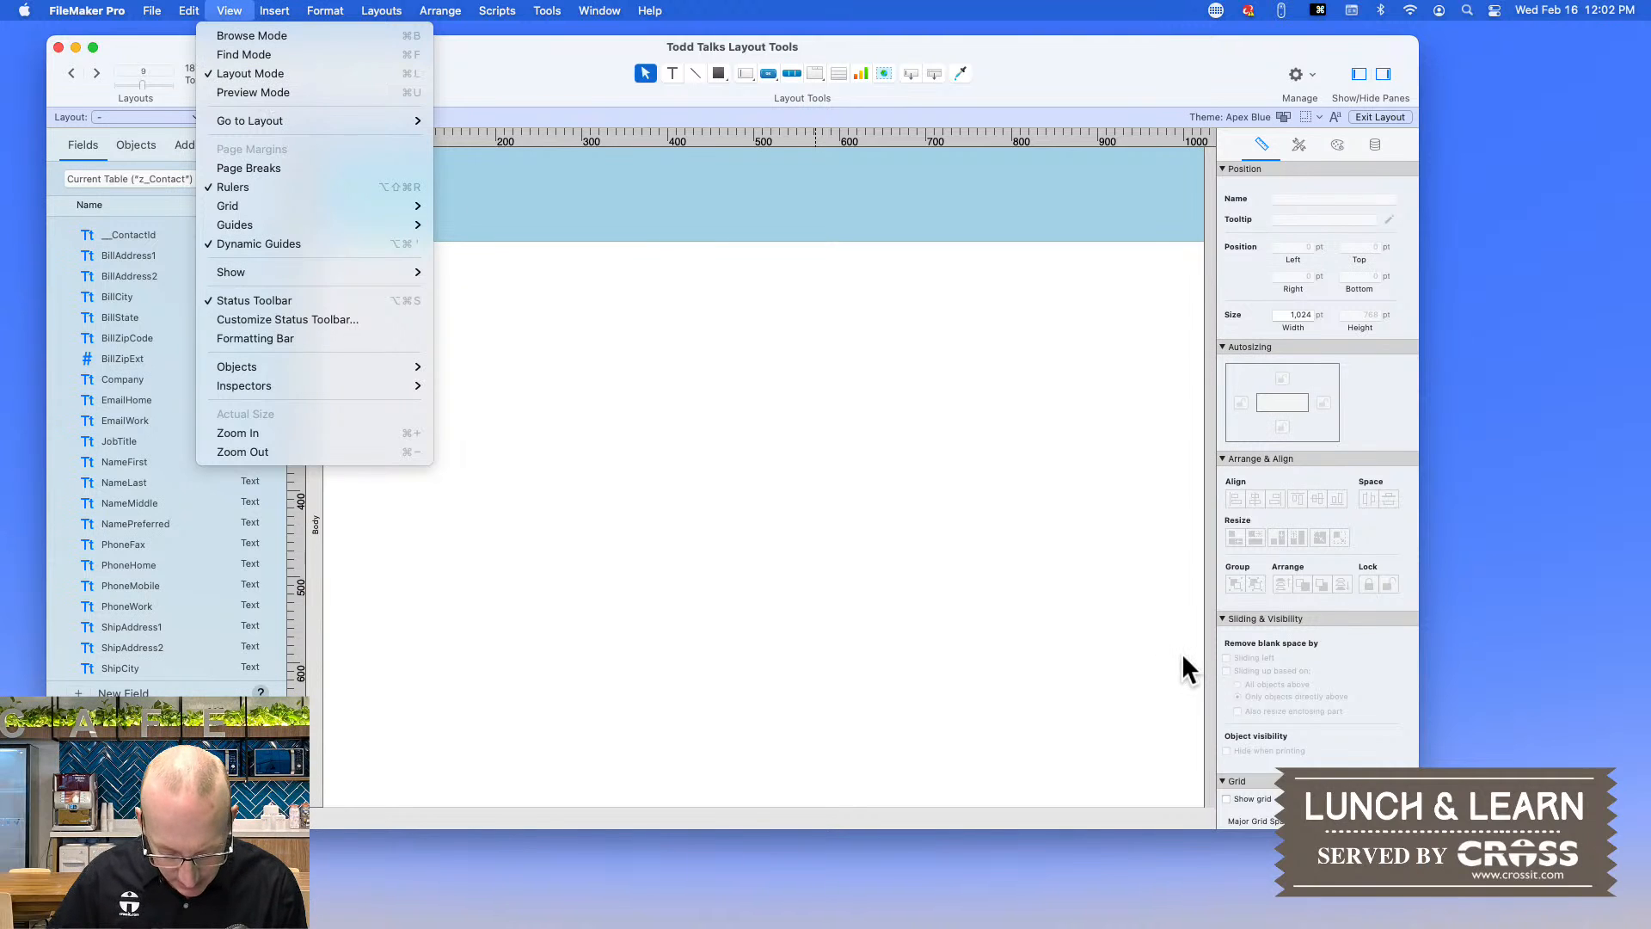
{"action": "key", "text": "Escape"}
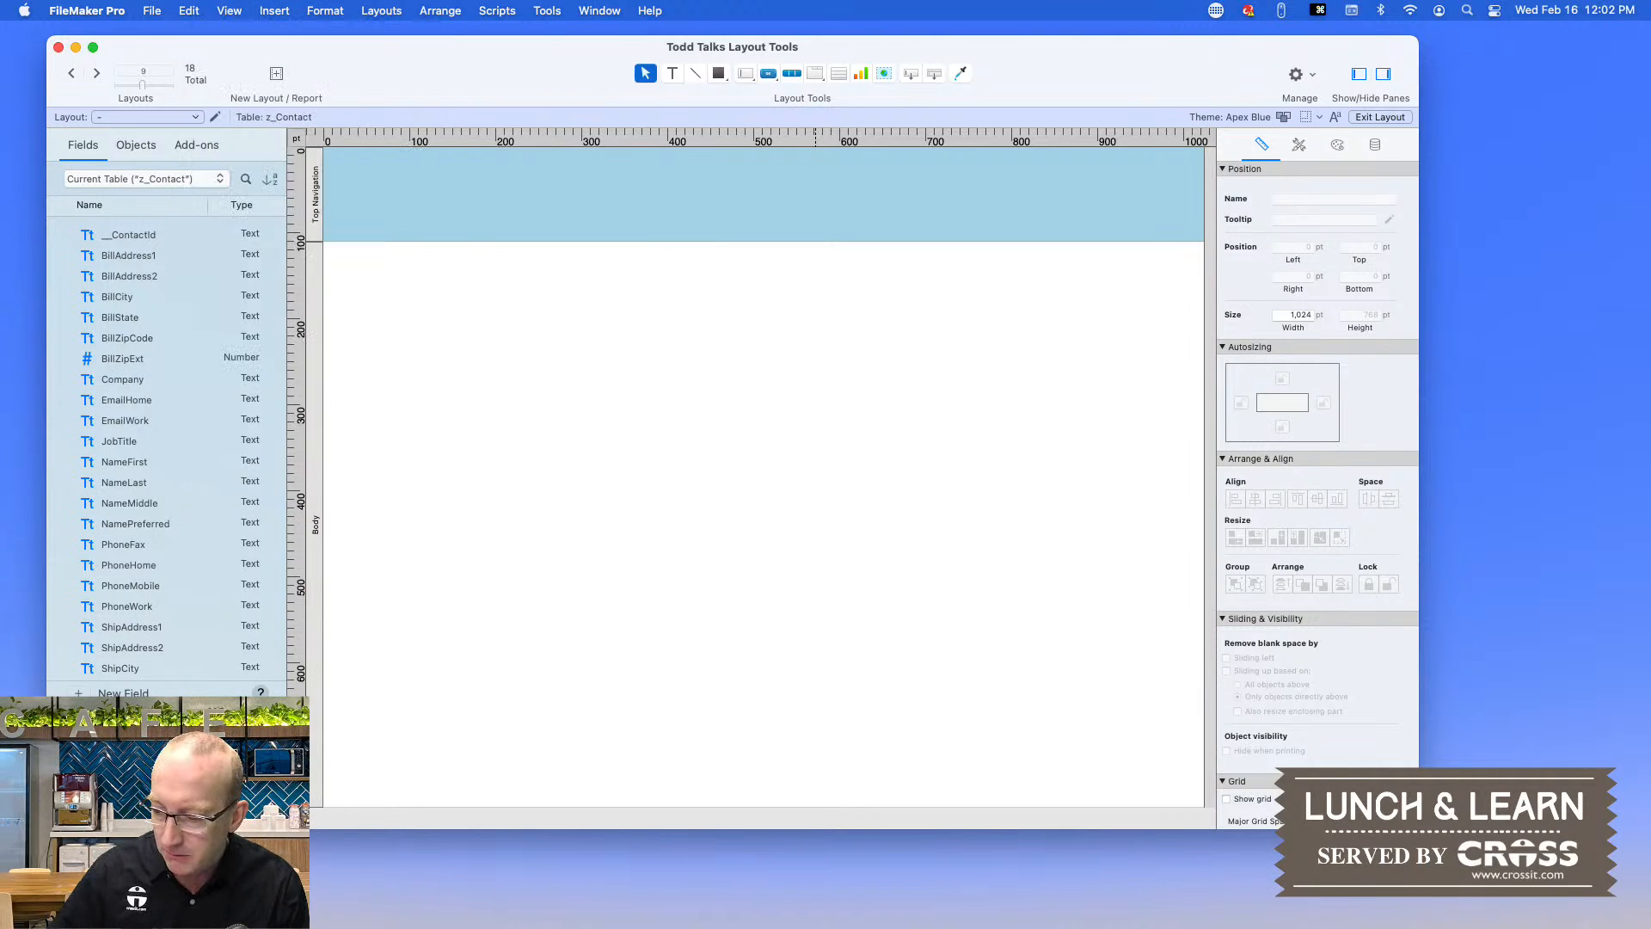
{"action": "key", "text": "super+l"}
{"action": "left_click_drag", "start_coordinate": [734, 717], "coordinate": [84, 43]}
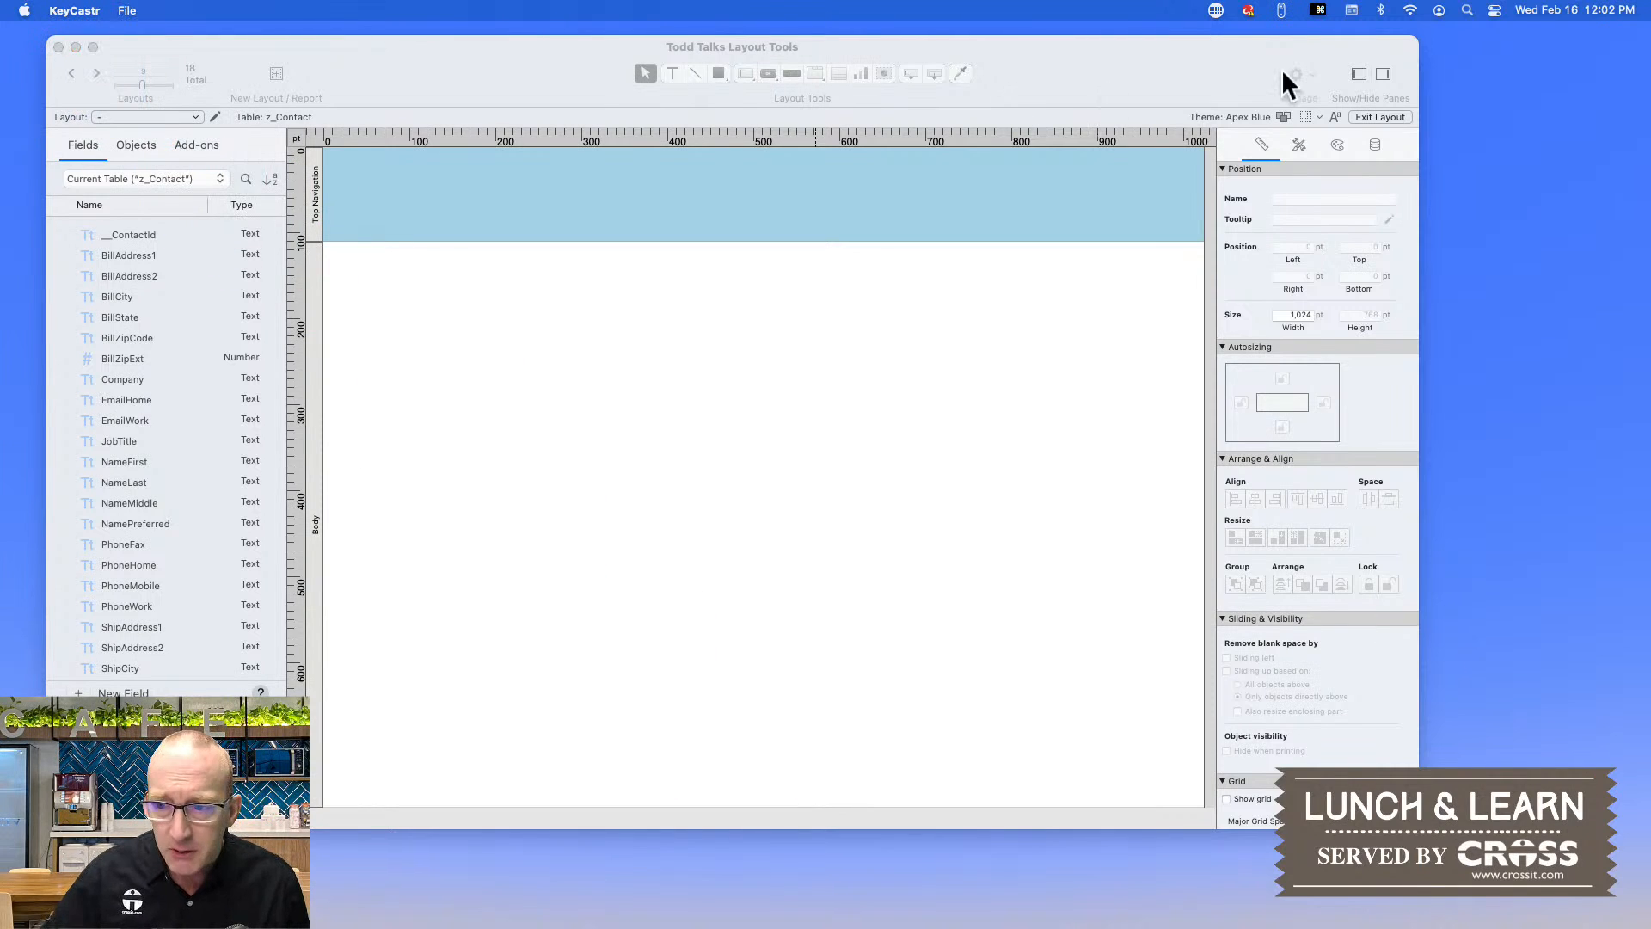
- Exit layout editing to view the blank layout in Browse mode, and return to Layout mode
{"action": "left_click", "coordinate": [1374, 117]}
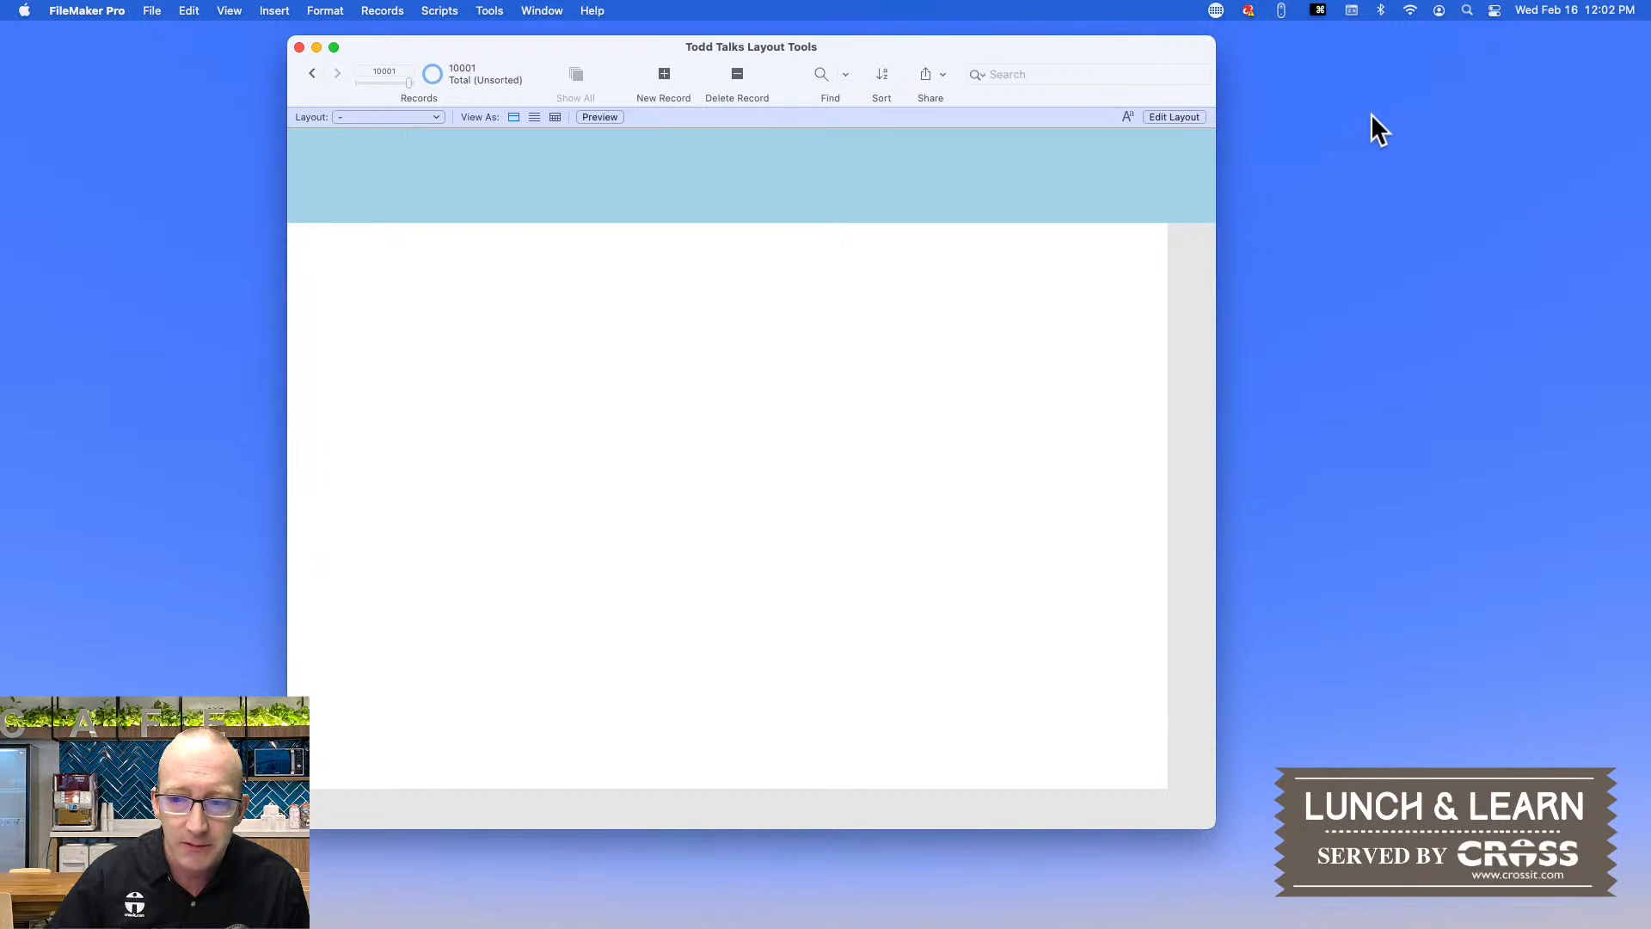
{"action": "left_click", "coordinate": [1166, 118]}
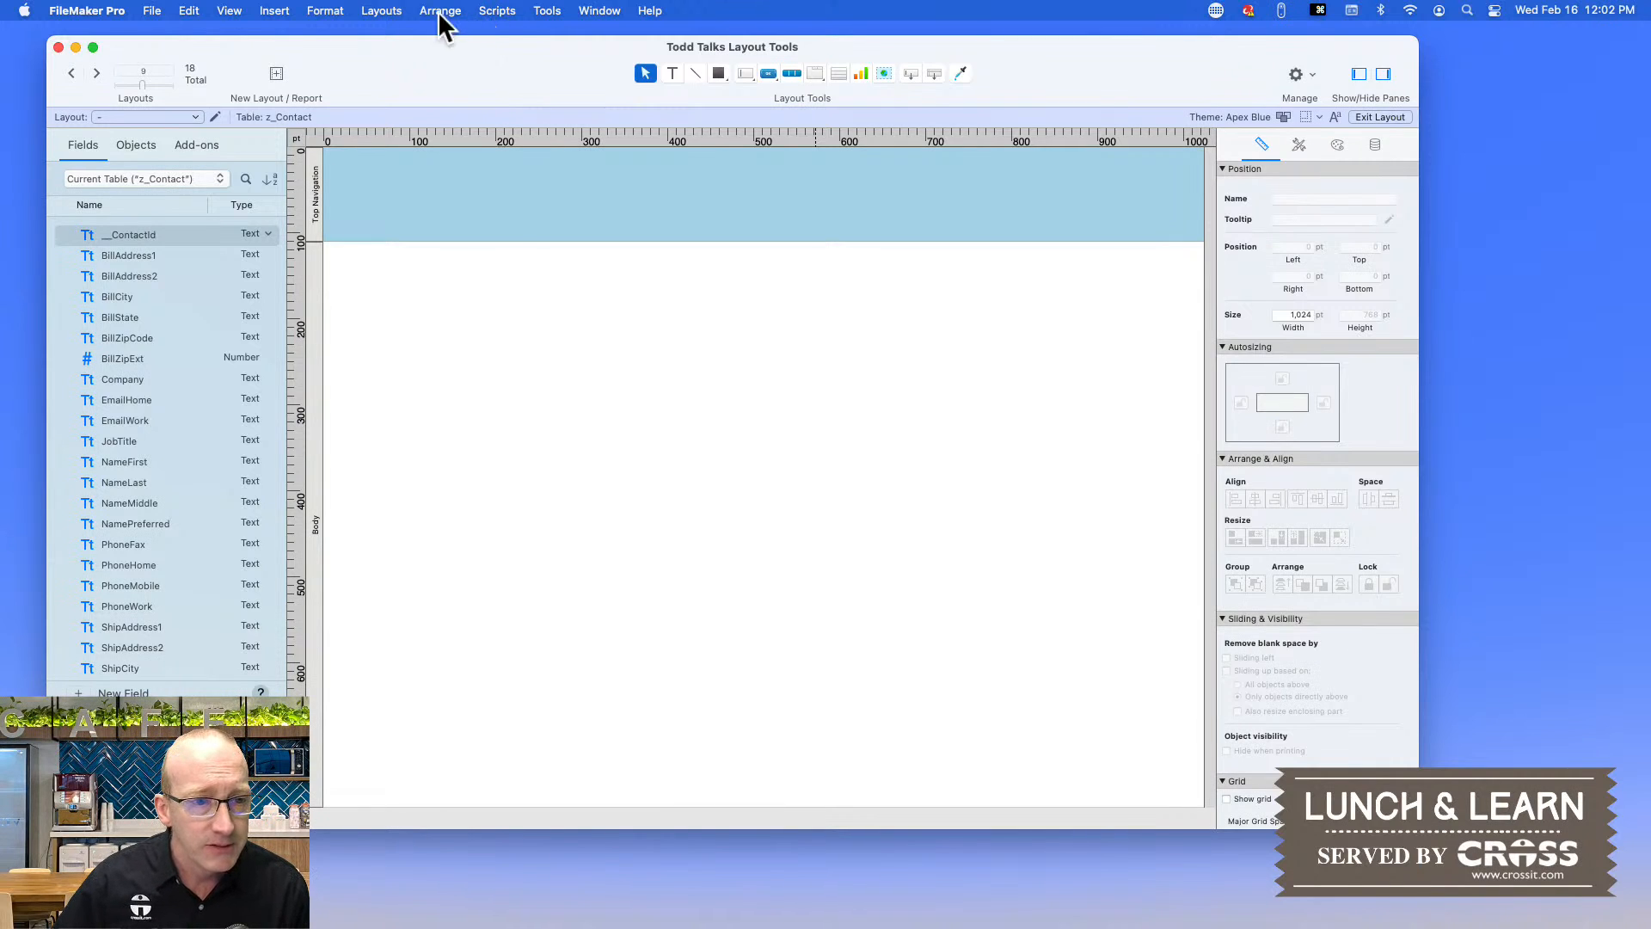
- Start a new layout that shows records from ORDER and name it New Packing Slip Layout
{"action": "left_click", "coordinate": [380, 11]}
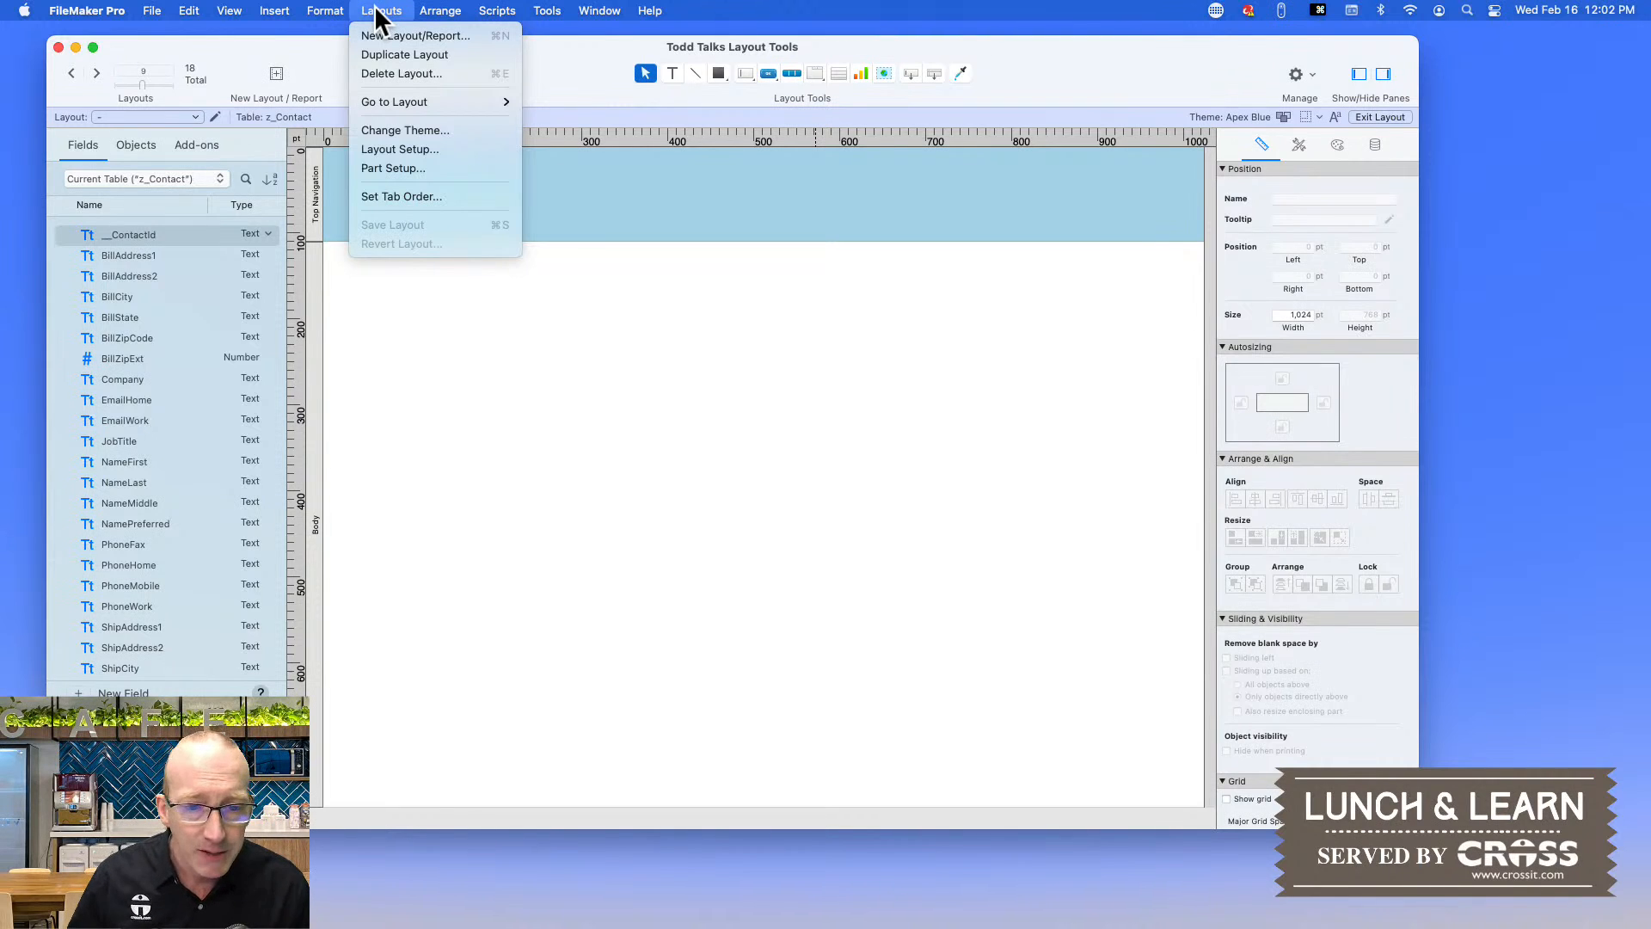
{"action": "left_click", "coordinate": [374, 9]}
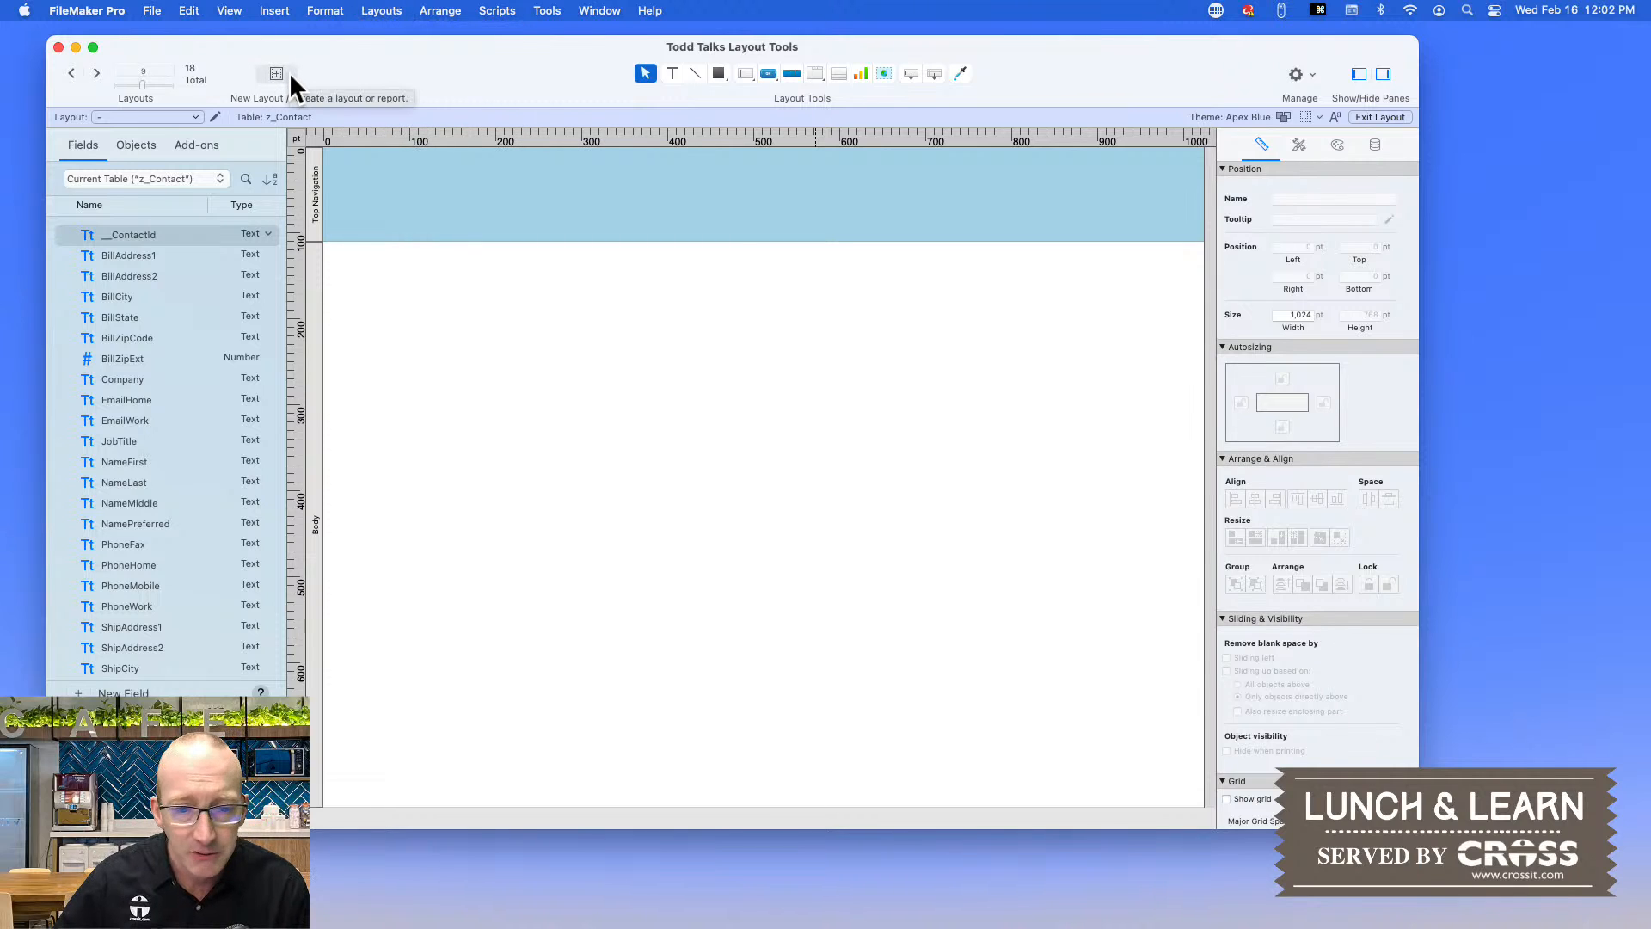
{"action": "left_click", "coordinate": [383, 10]}
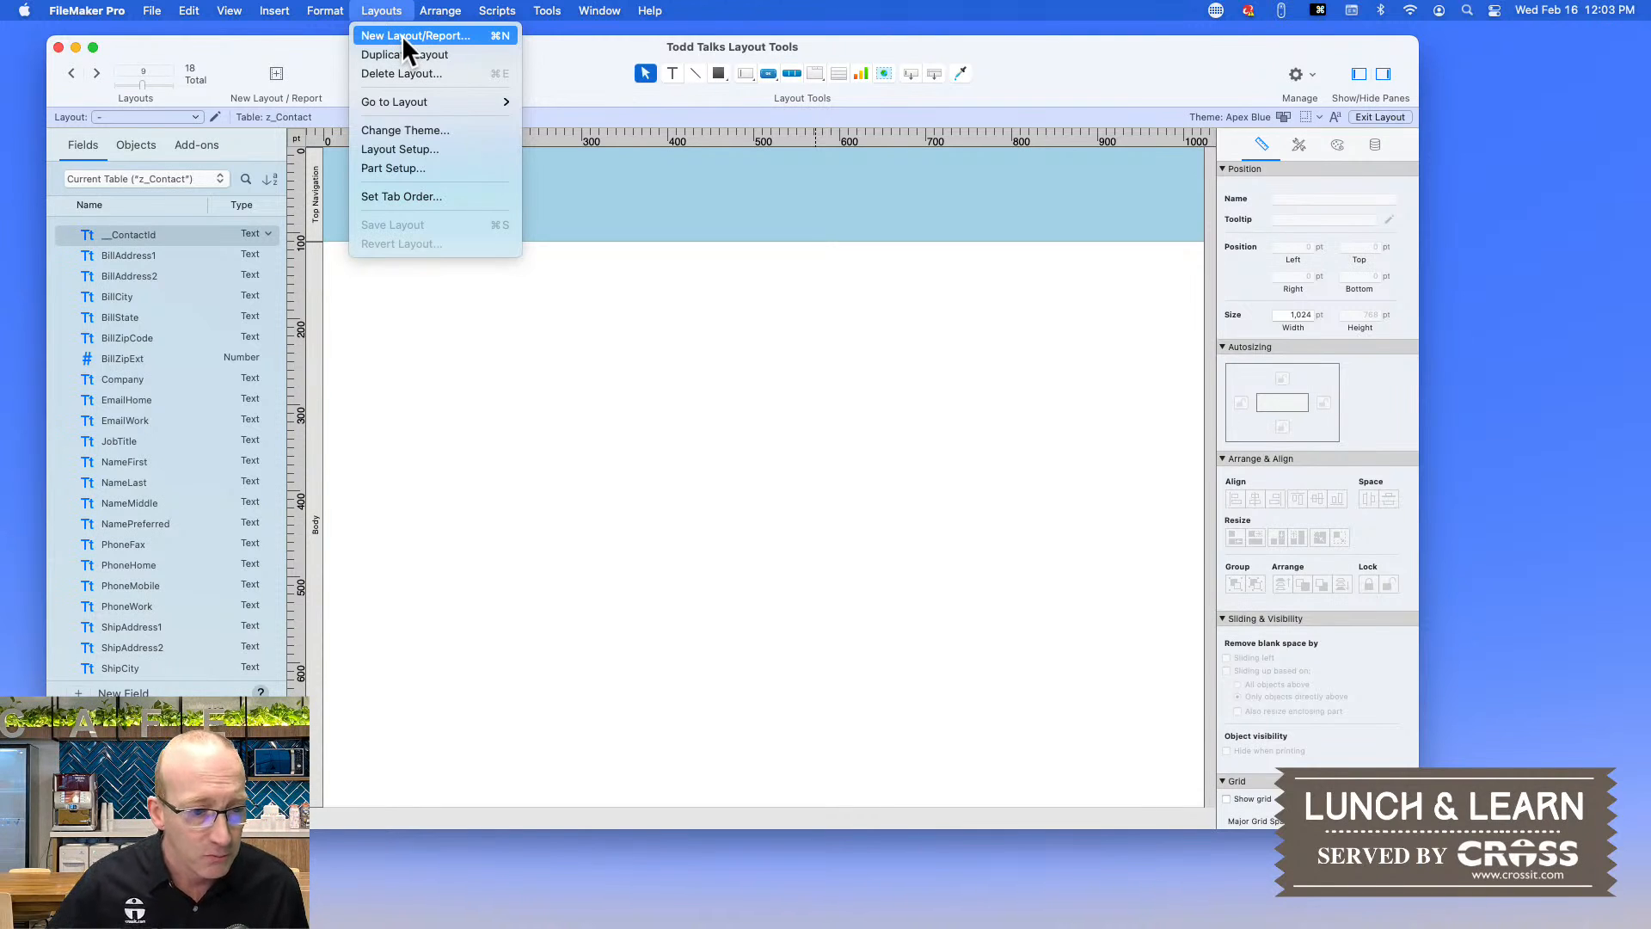
{"action": "left_click", "coordinate": [415, 35]}
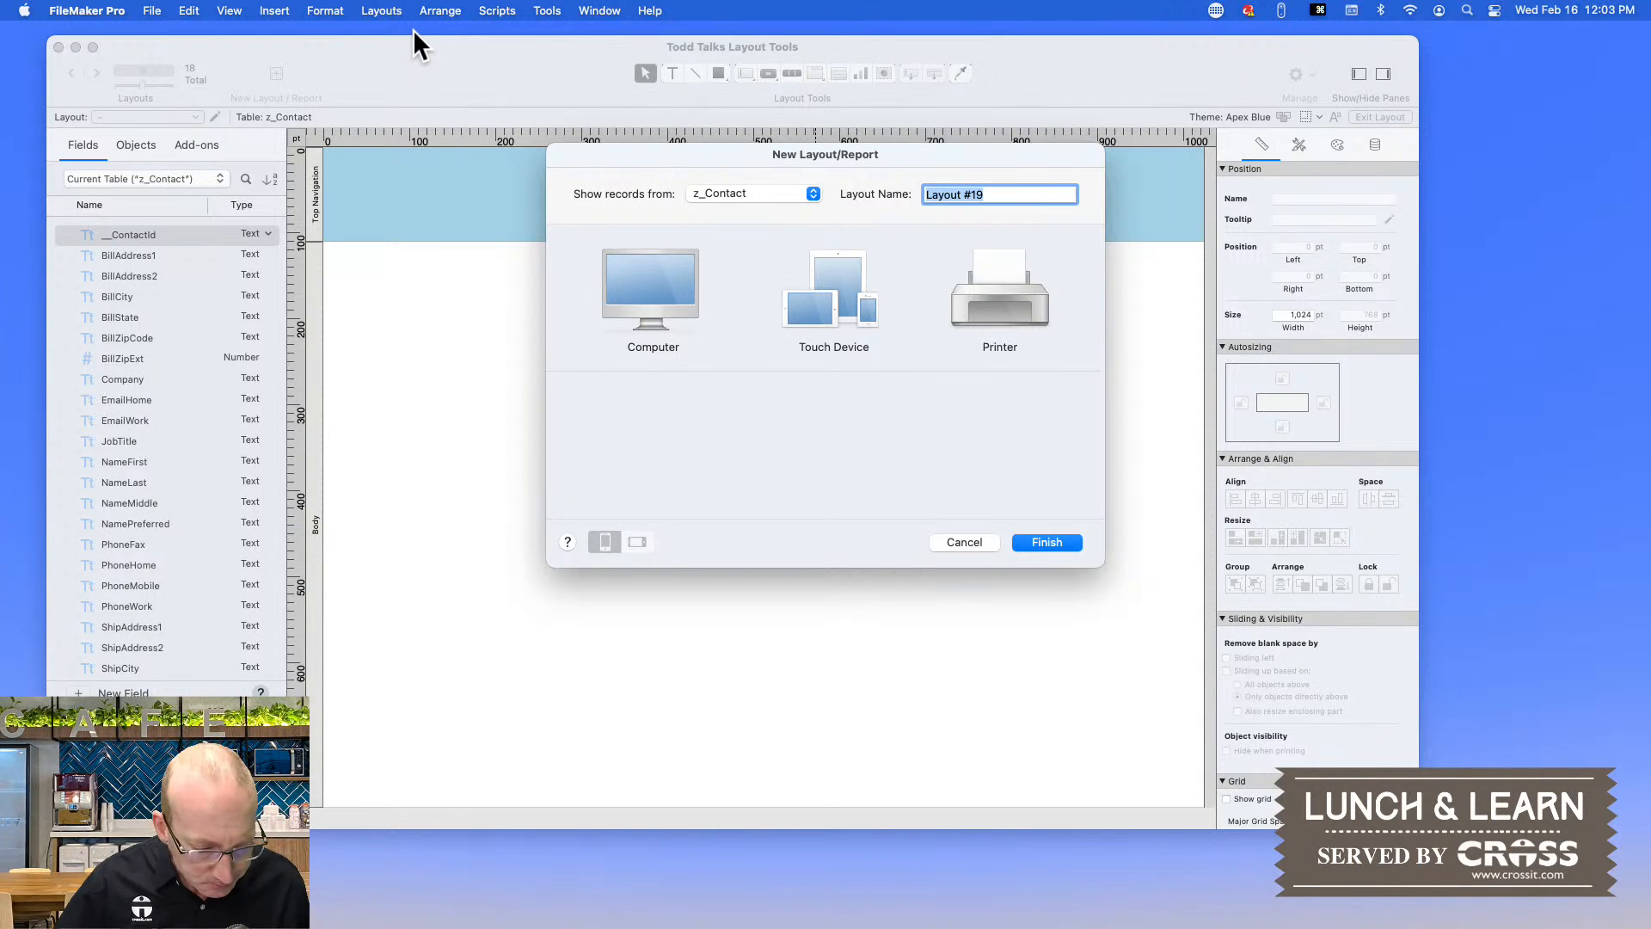
{"action": "left_click", "coordinate": [788, 193]}
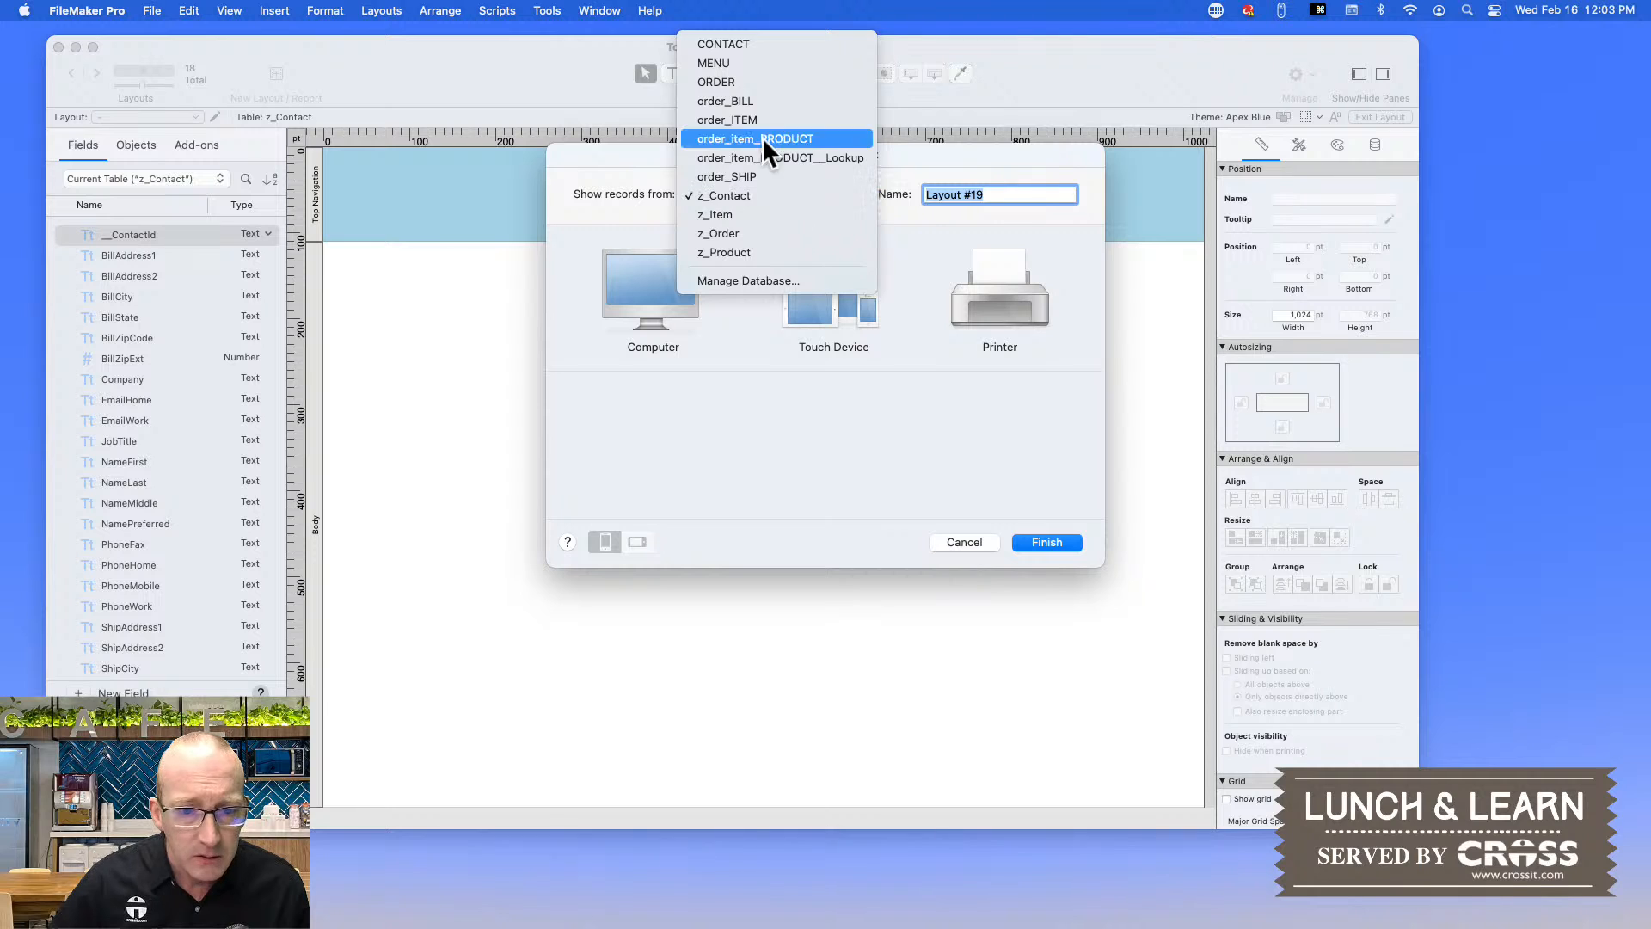
{"action": "left_click", "coordinate": [730, 79]}
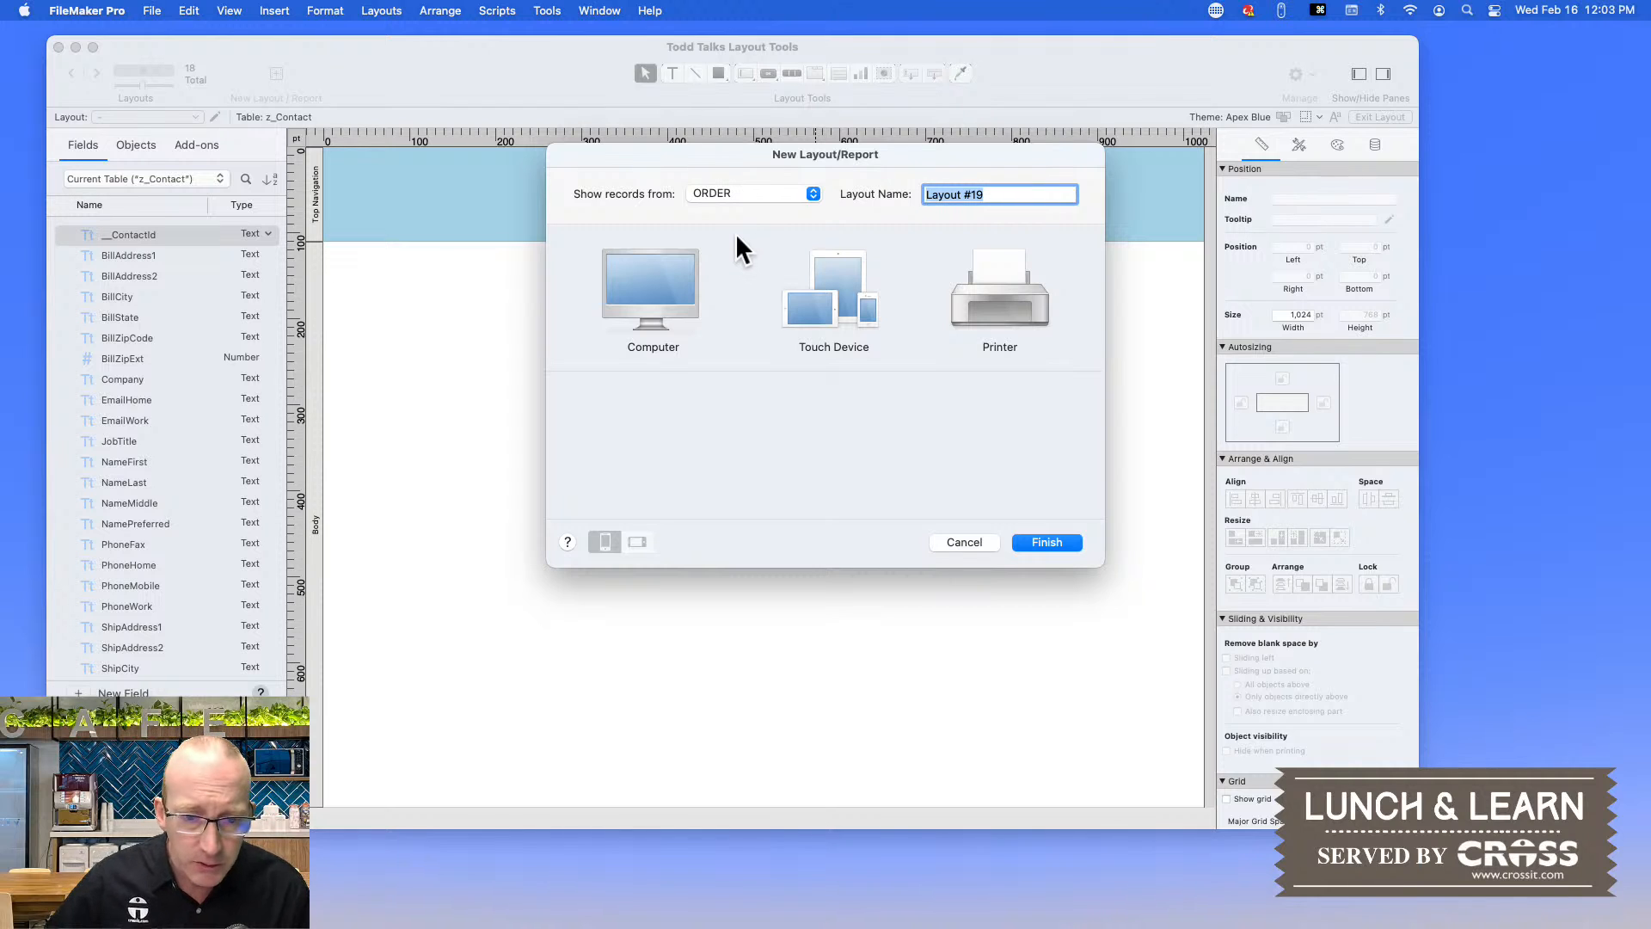
{"action": "left_click", "coordinate": [758, 199]}
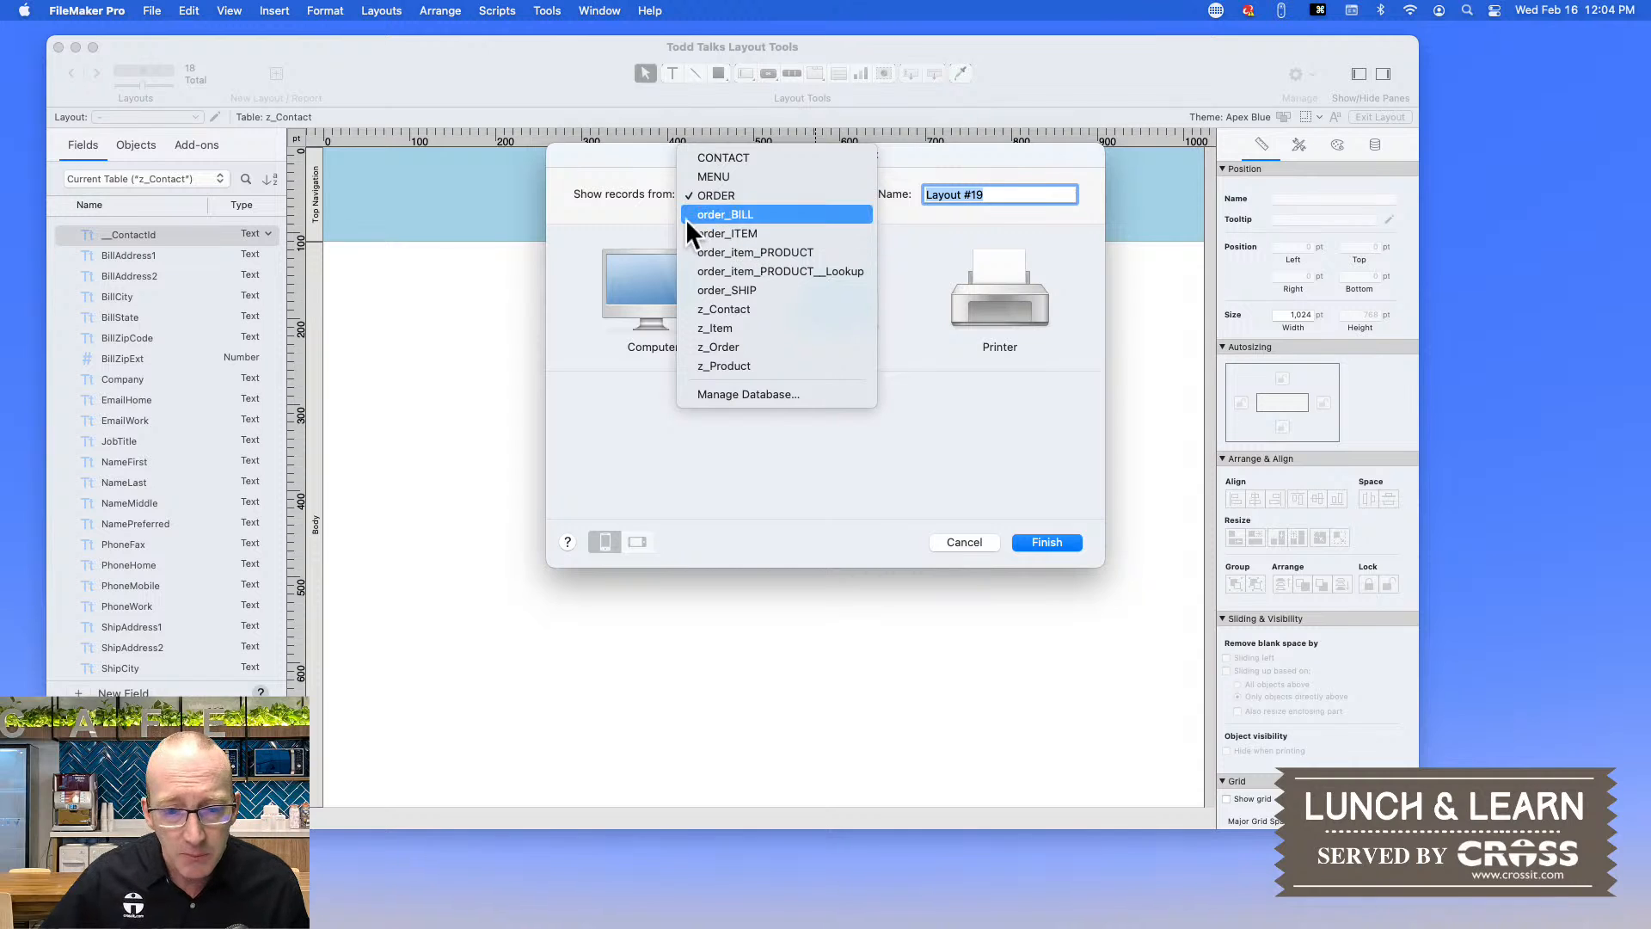
{"action": "left_click", "coordinate": [608, 217]}
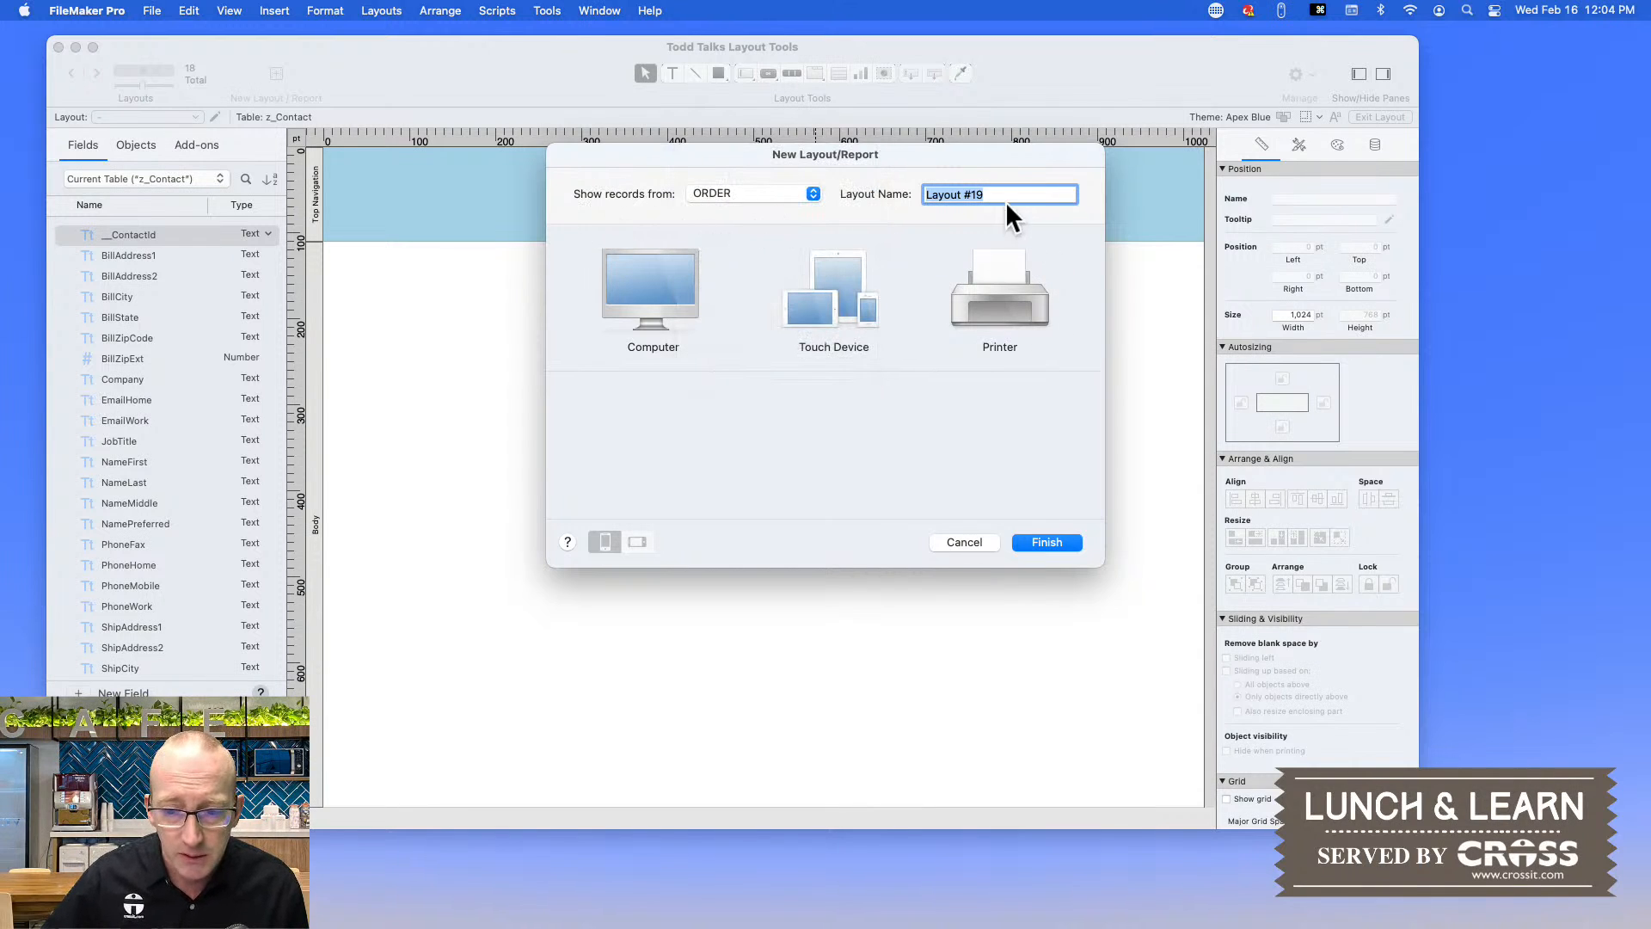
{"action": "type", "text": "Ne"}
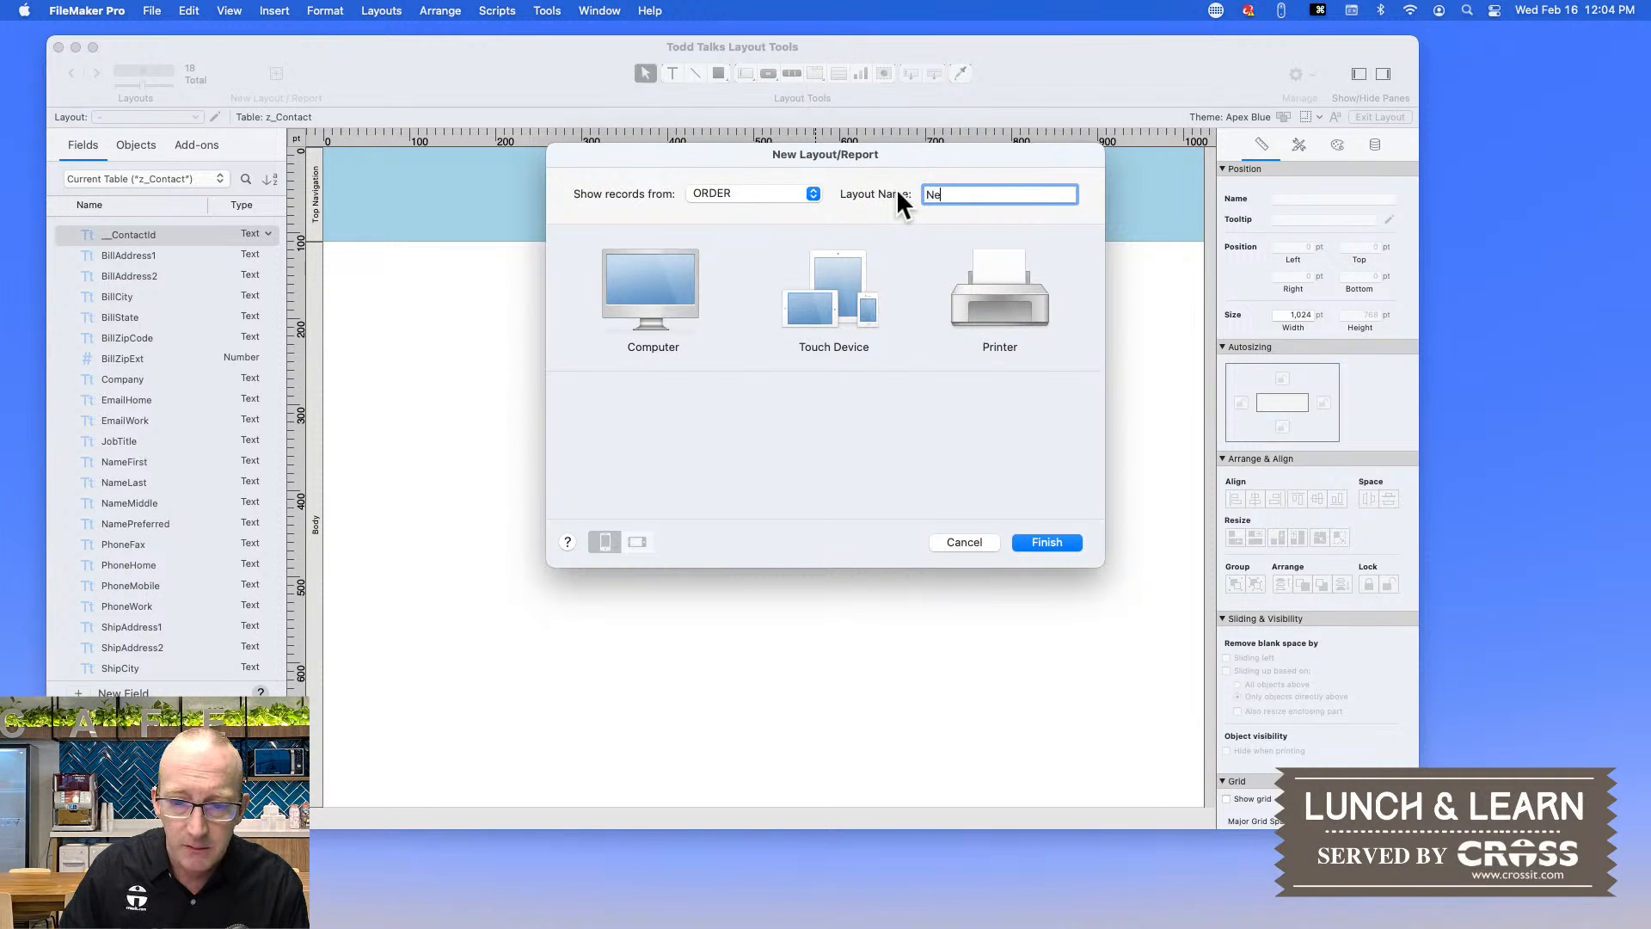
{"action": "type", "text": "w Packing Slip Layout"}
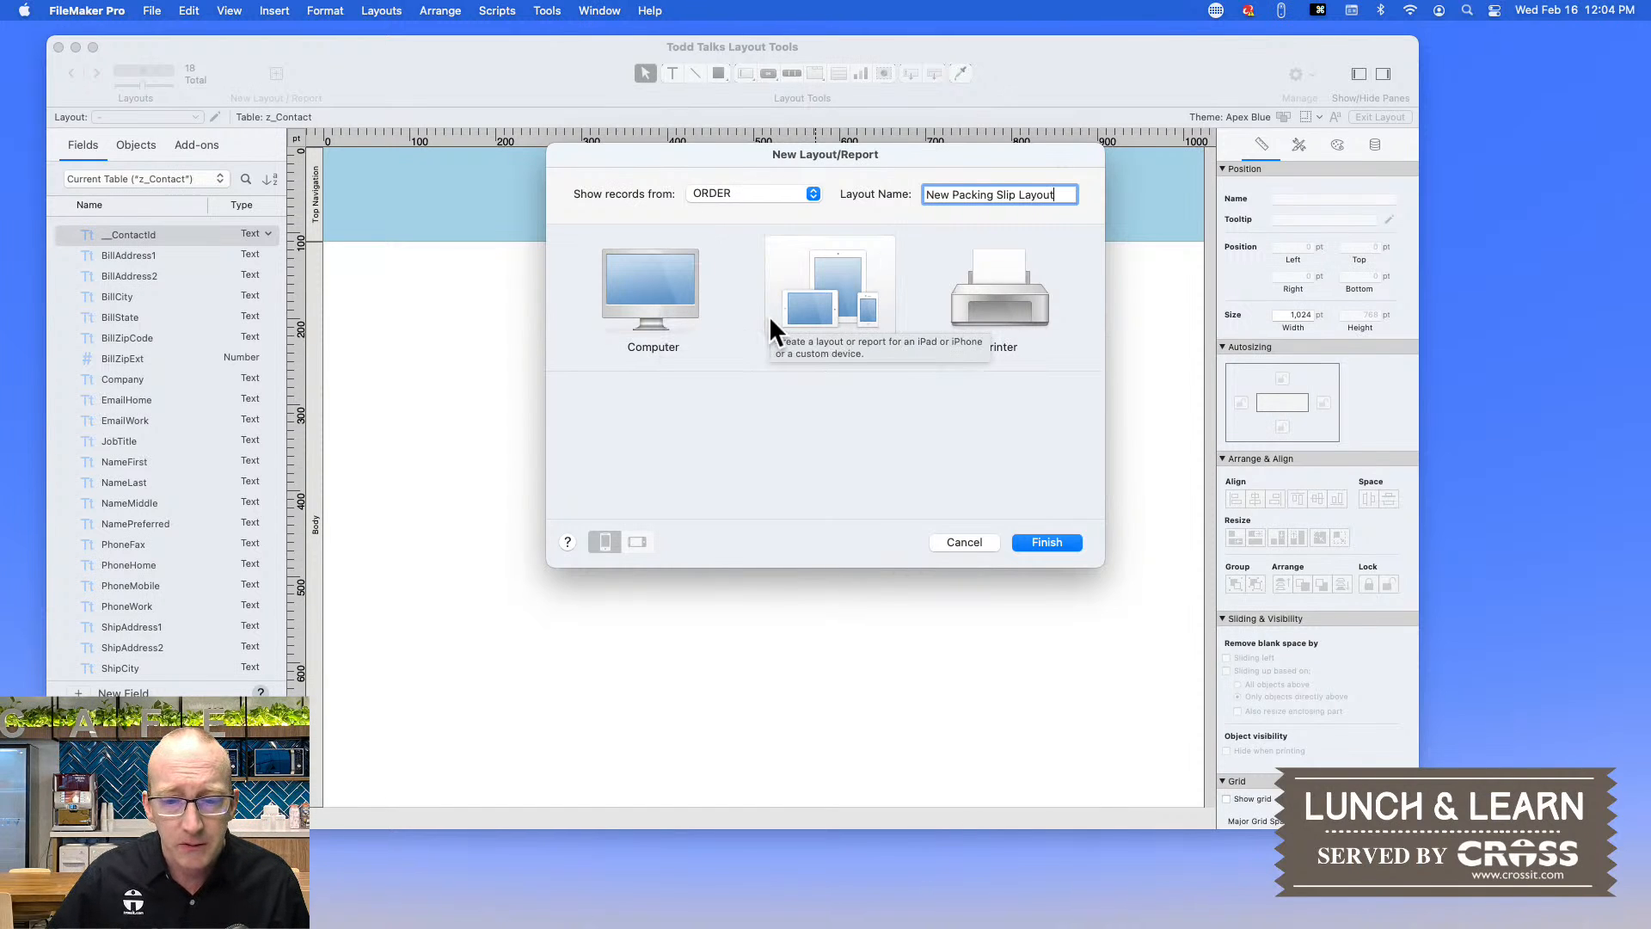
- Look through the Touch Device and Printer options, and create the layout as a Computer form
{"action": "left_click", "coordinate": [631, 291]}
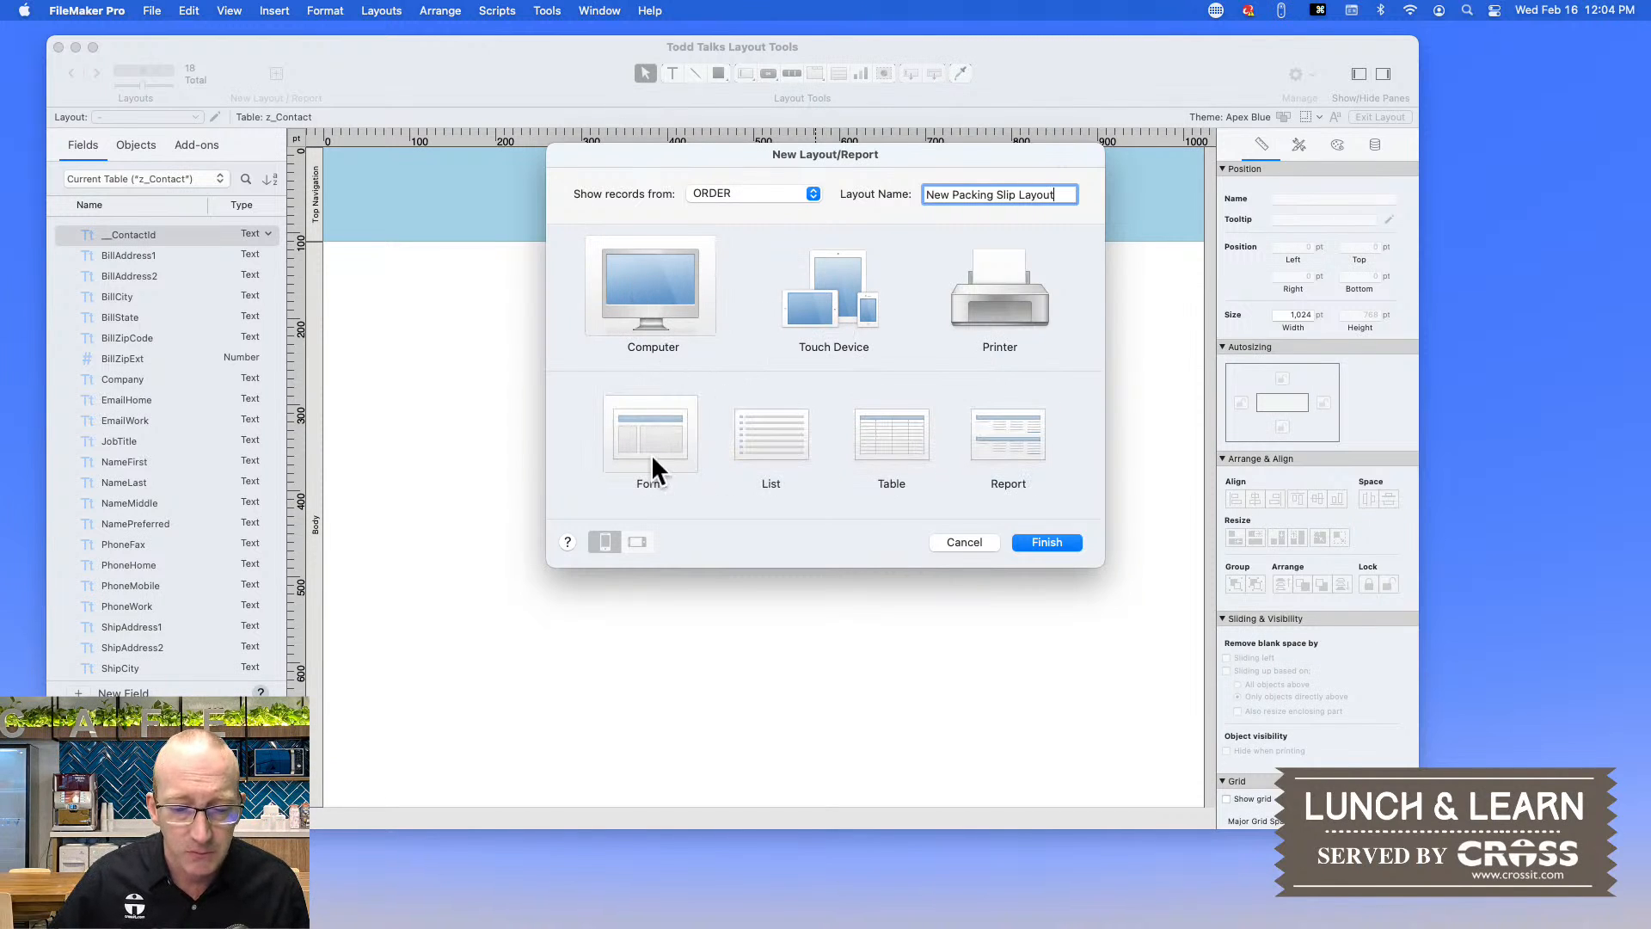
{"action": "left_click", "coordinate": [836, 284]}
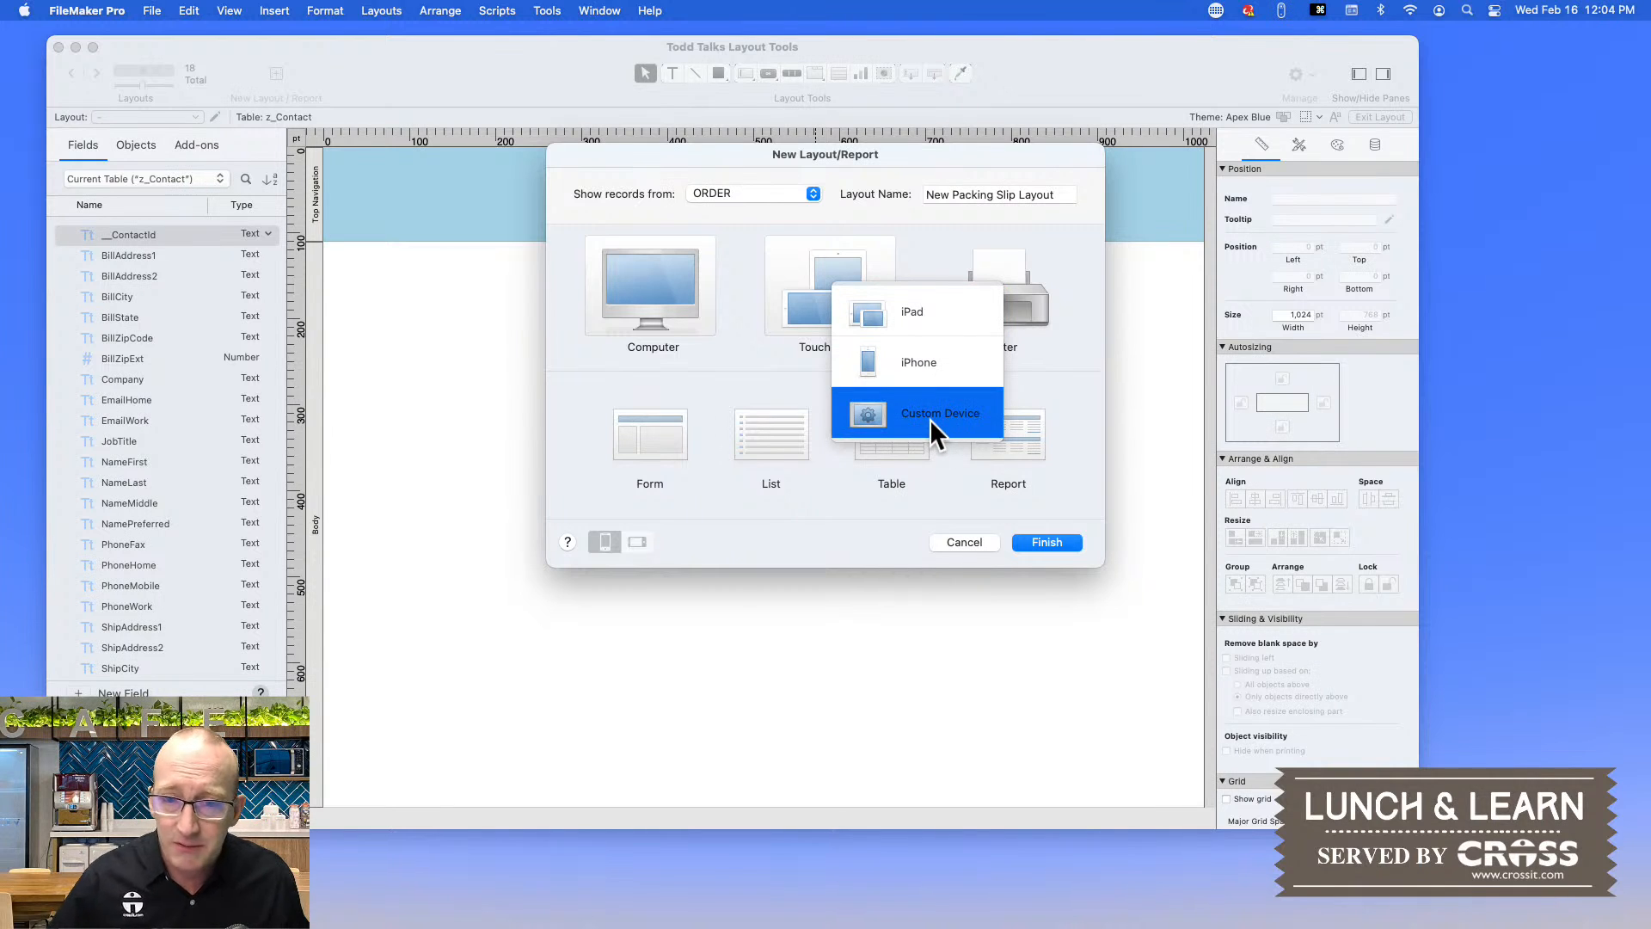
{"action": "left_click", "coordinate": [1076, 239]}
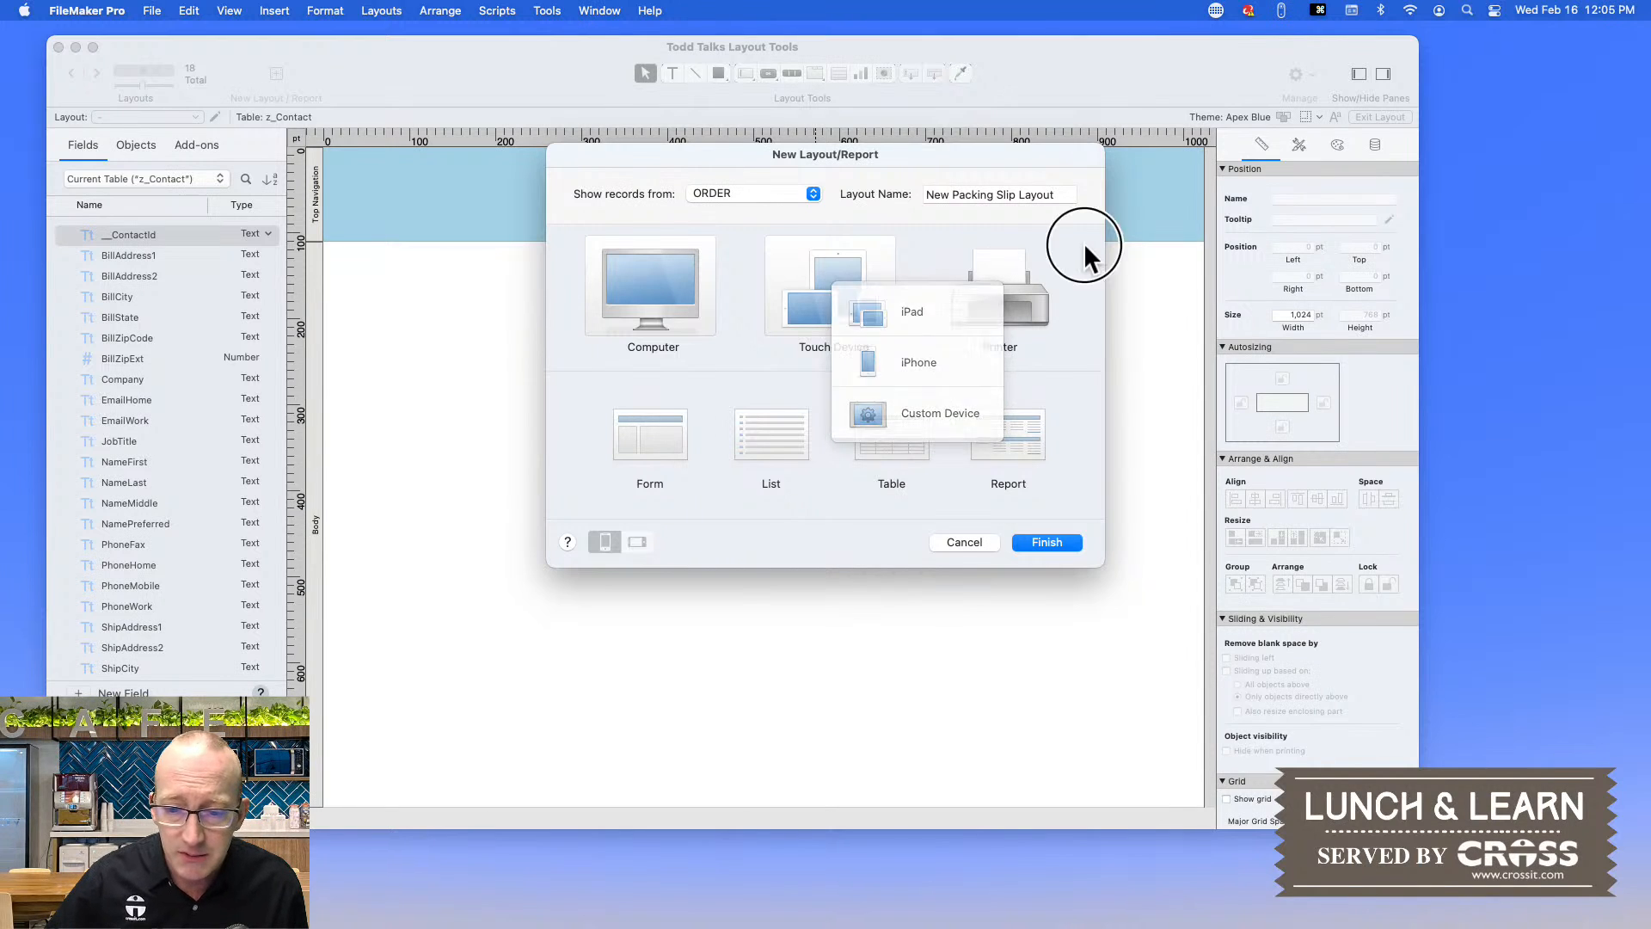
{"action": "left_click", "coordinate": [1003, 268]}
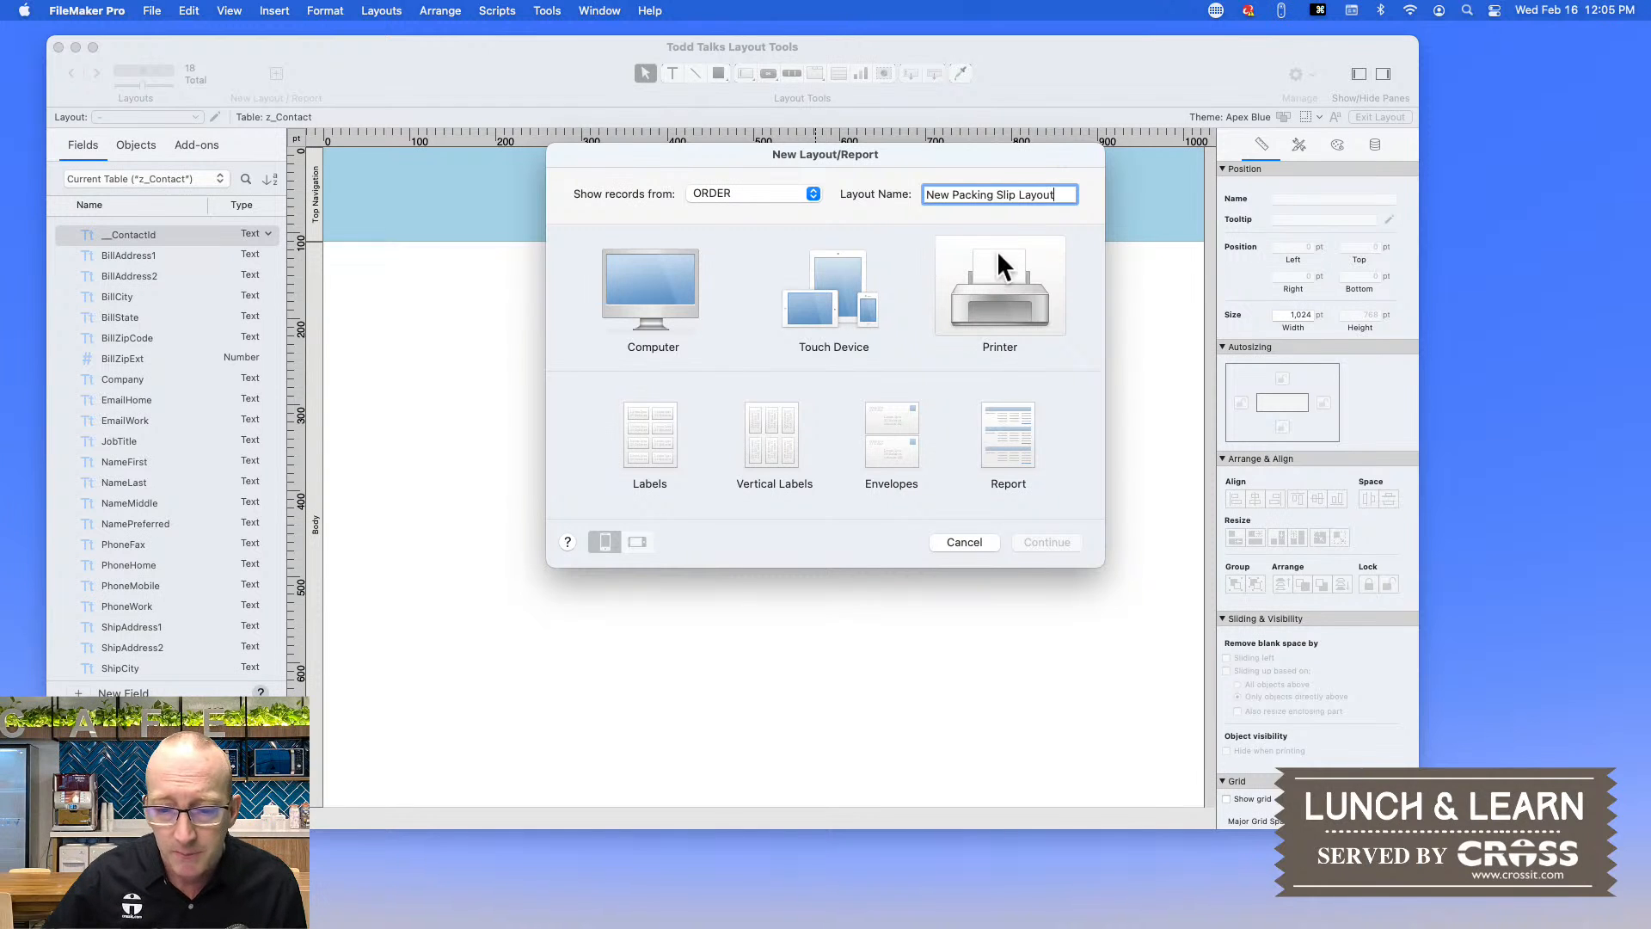
{"action": "left_click", "coordinate": [692, 312]}
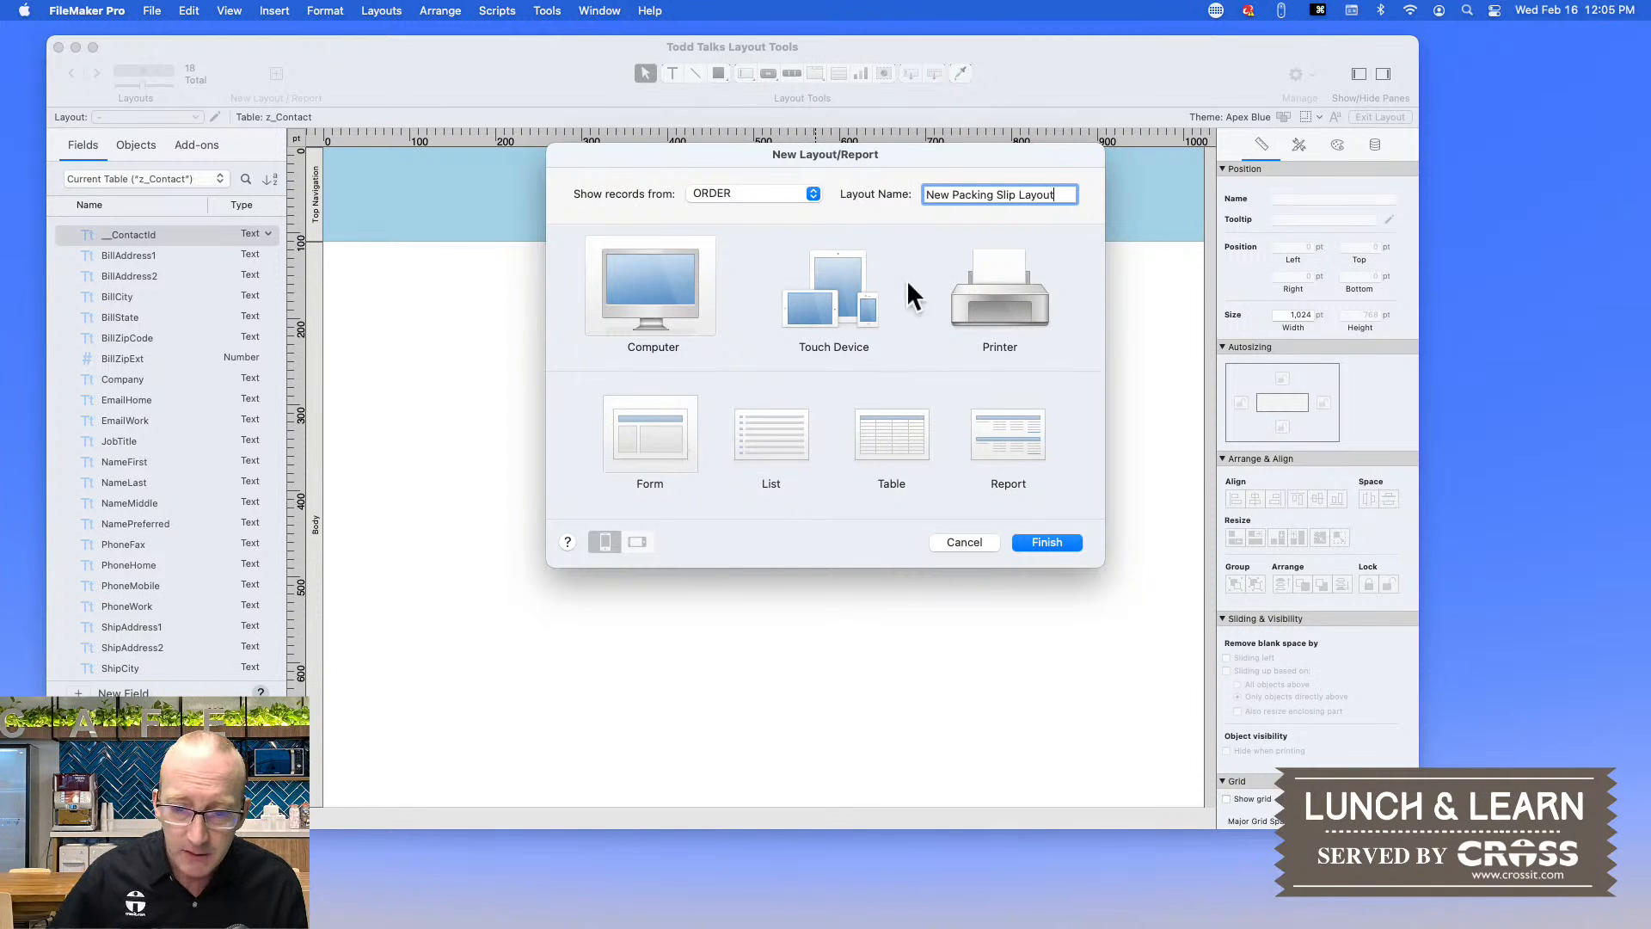
{"action": "left_click", "coordinate": [1046, 542]}
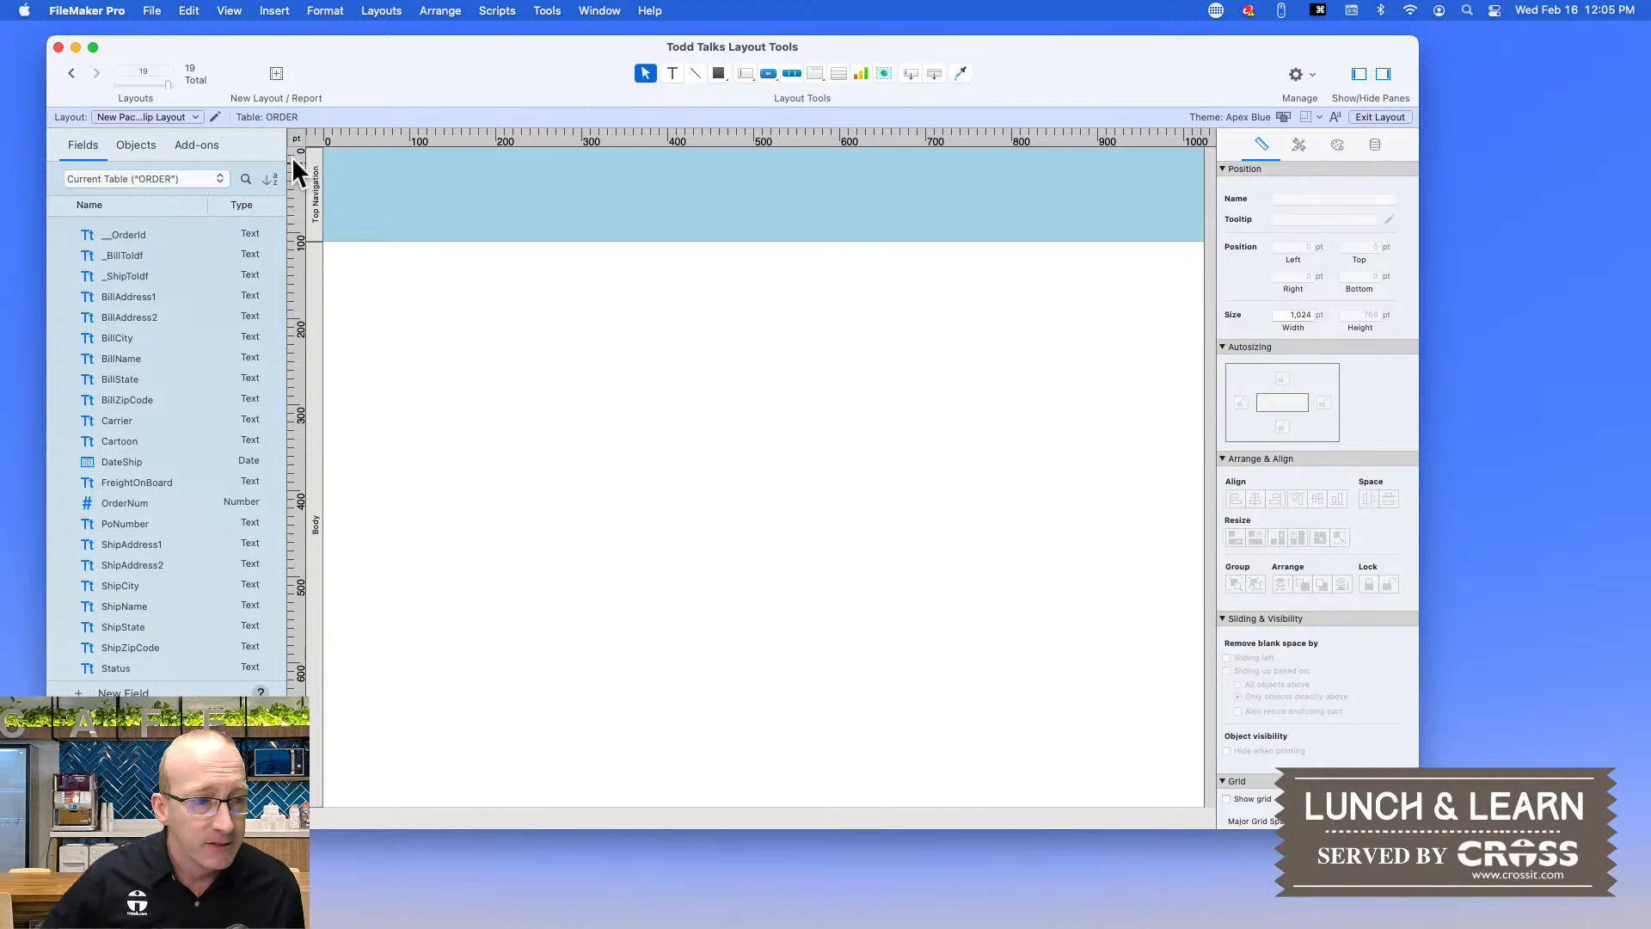
- In the packing slip layout's setup, enable Table View with its default properties, review the printing options, and apply the setup
{"action": "left_click", "coordinate": [197, 117]}
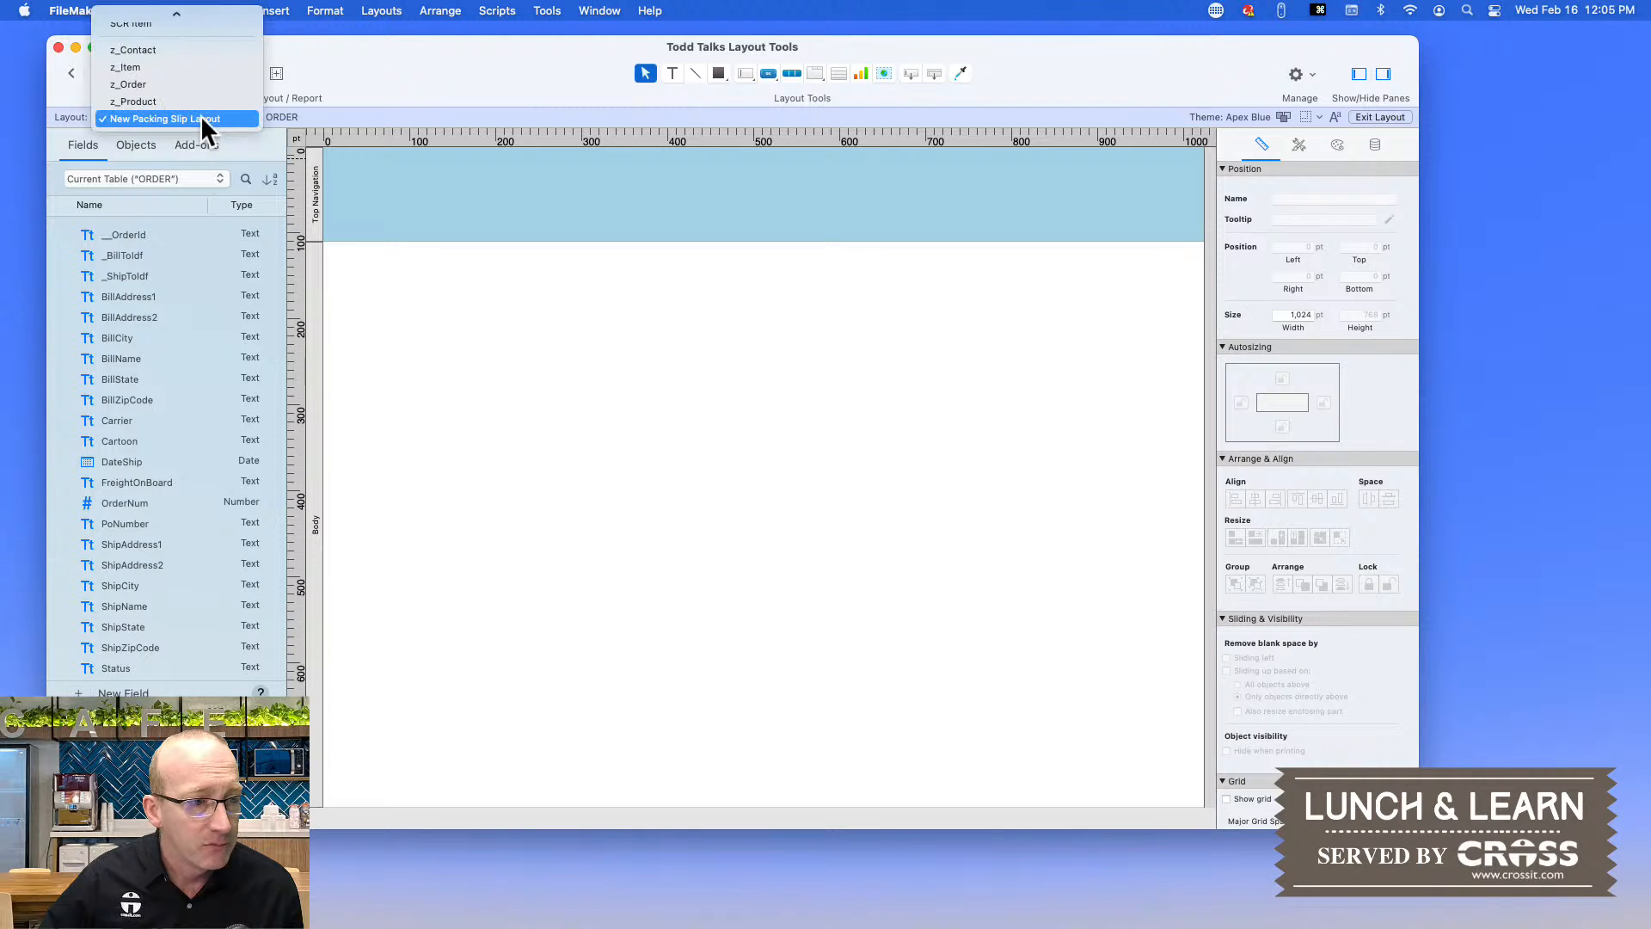
{"action": "left_click", "coordinate": [344, 118]}
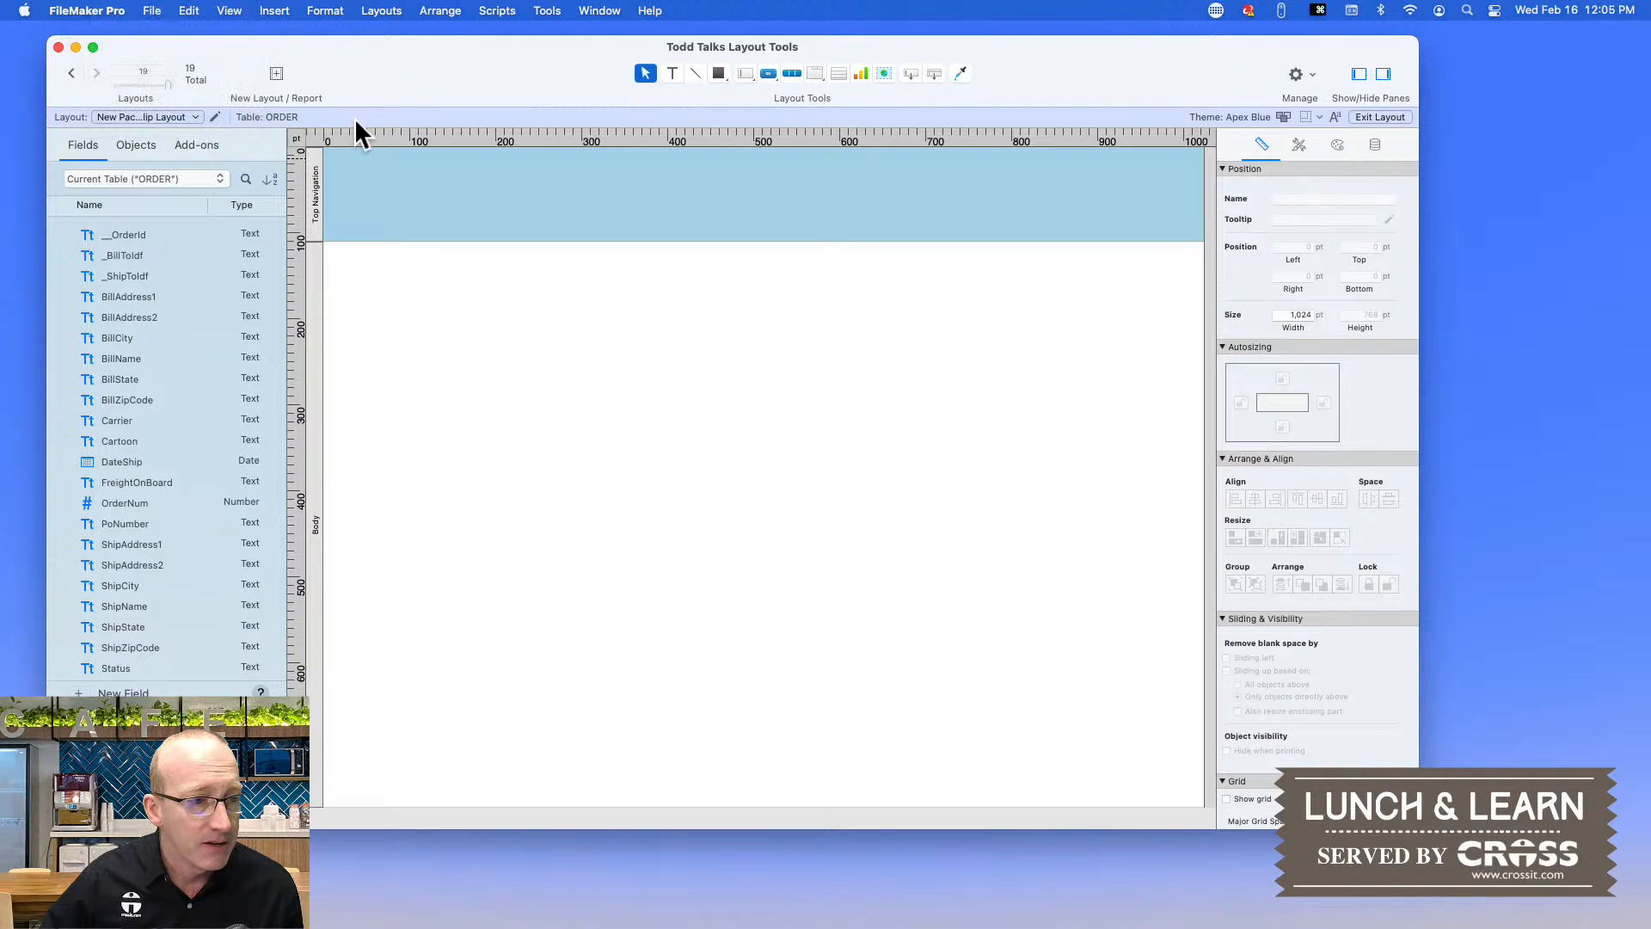
{"action": "left_click", "coordinate": [215, 118]}
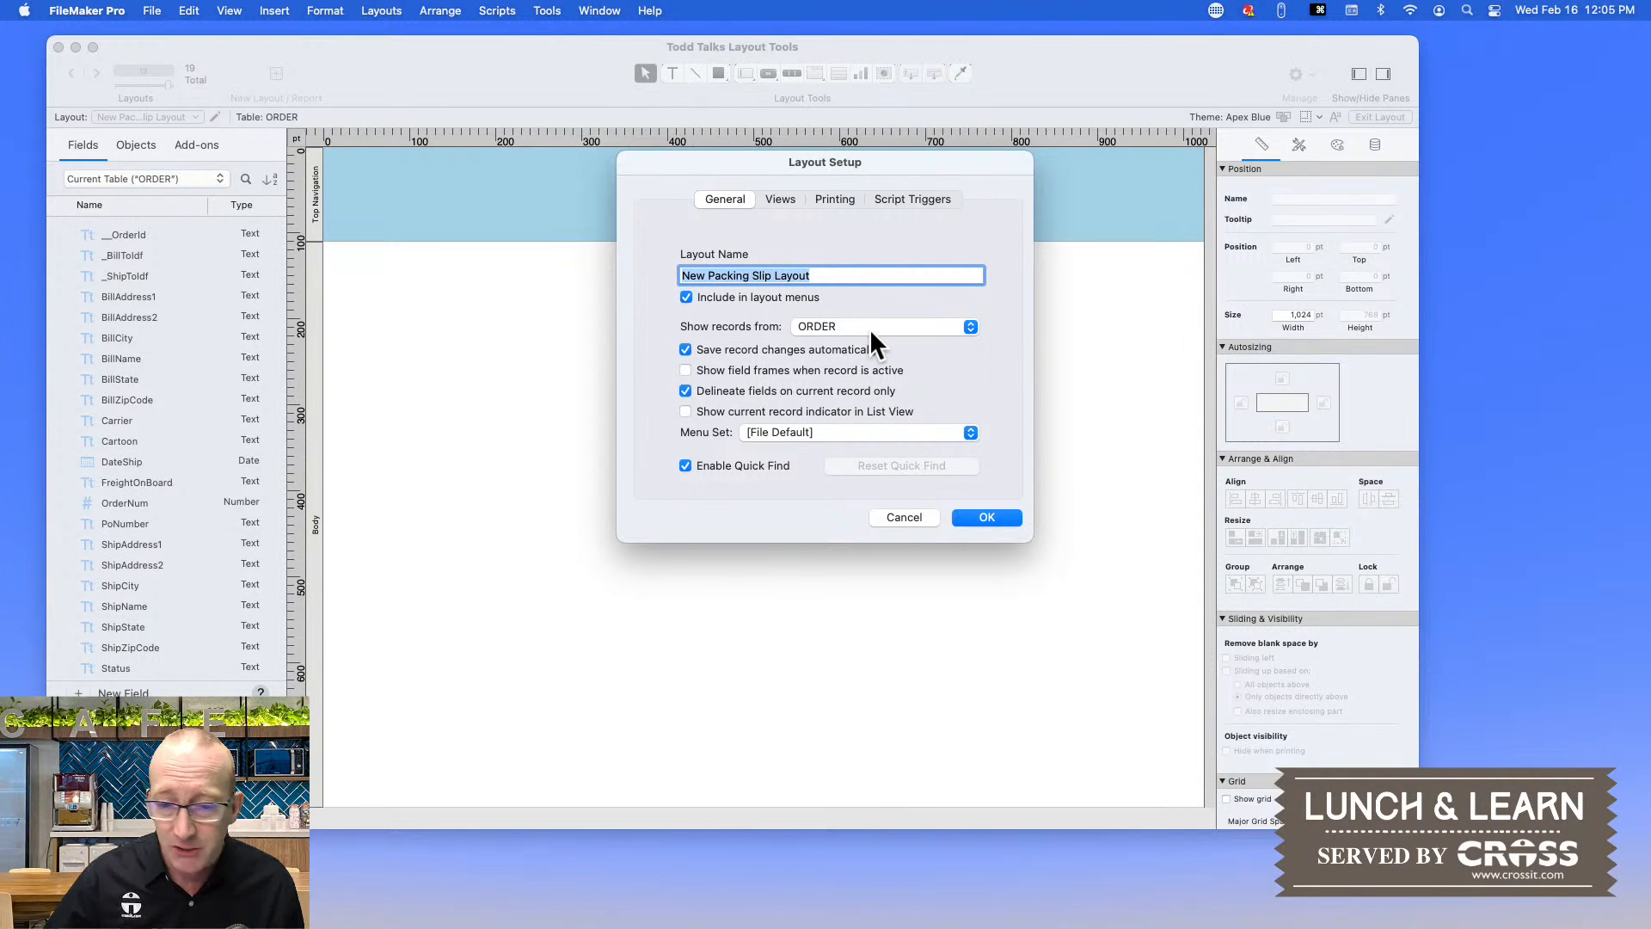
{"action": "left_click", "coordinate": [777, 199]}
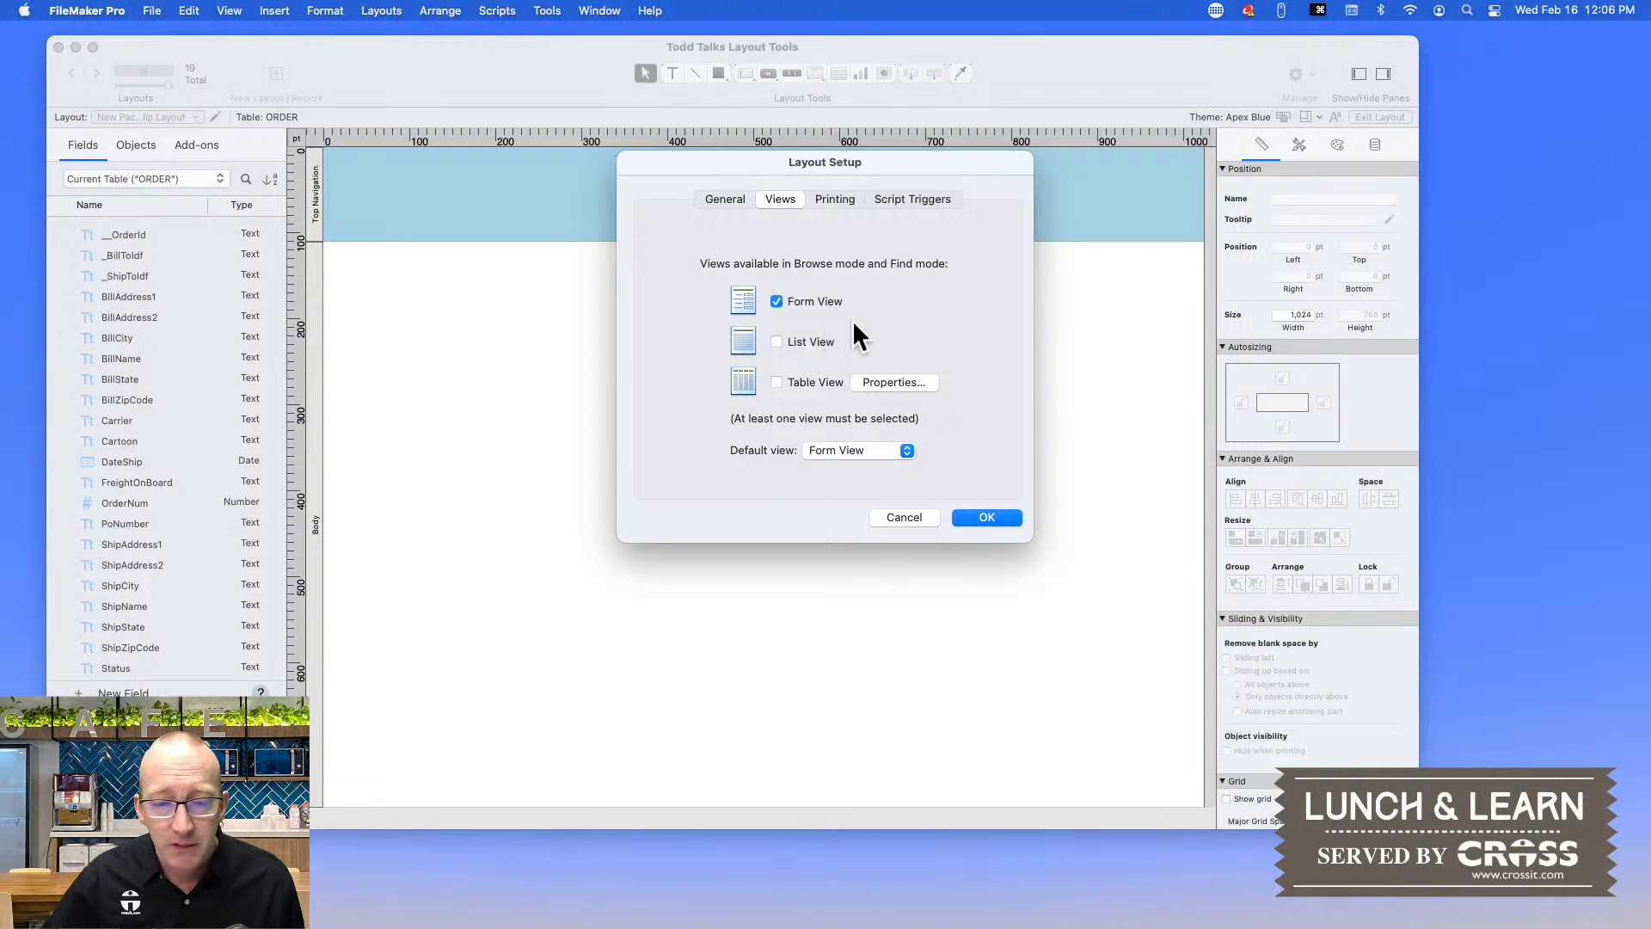
{"action": "left_click", "coordinate": [778, 380]}
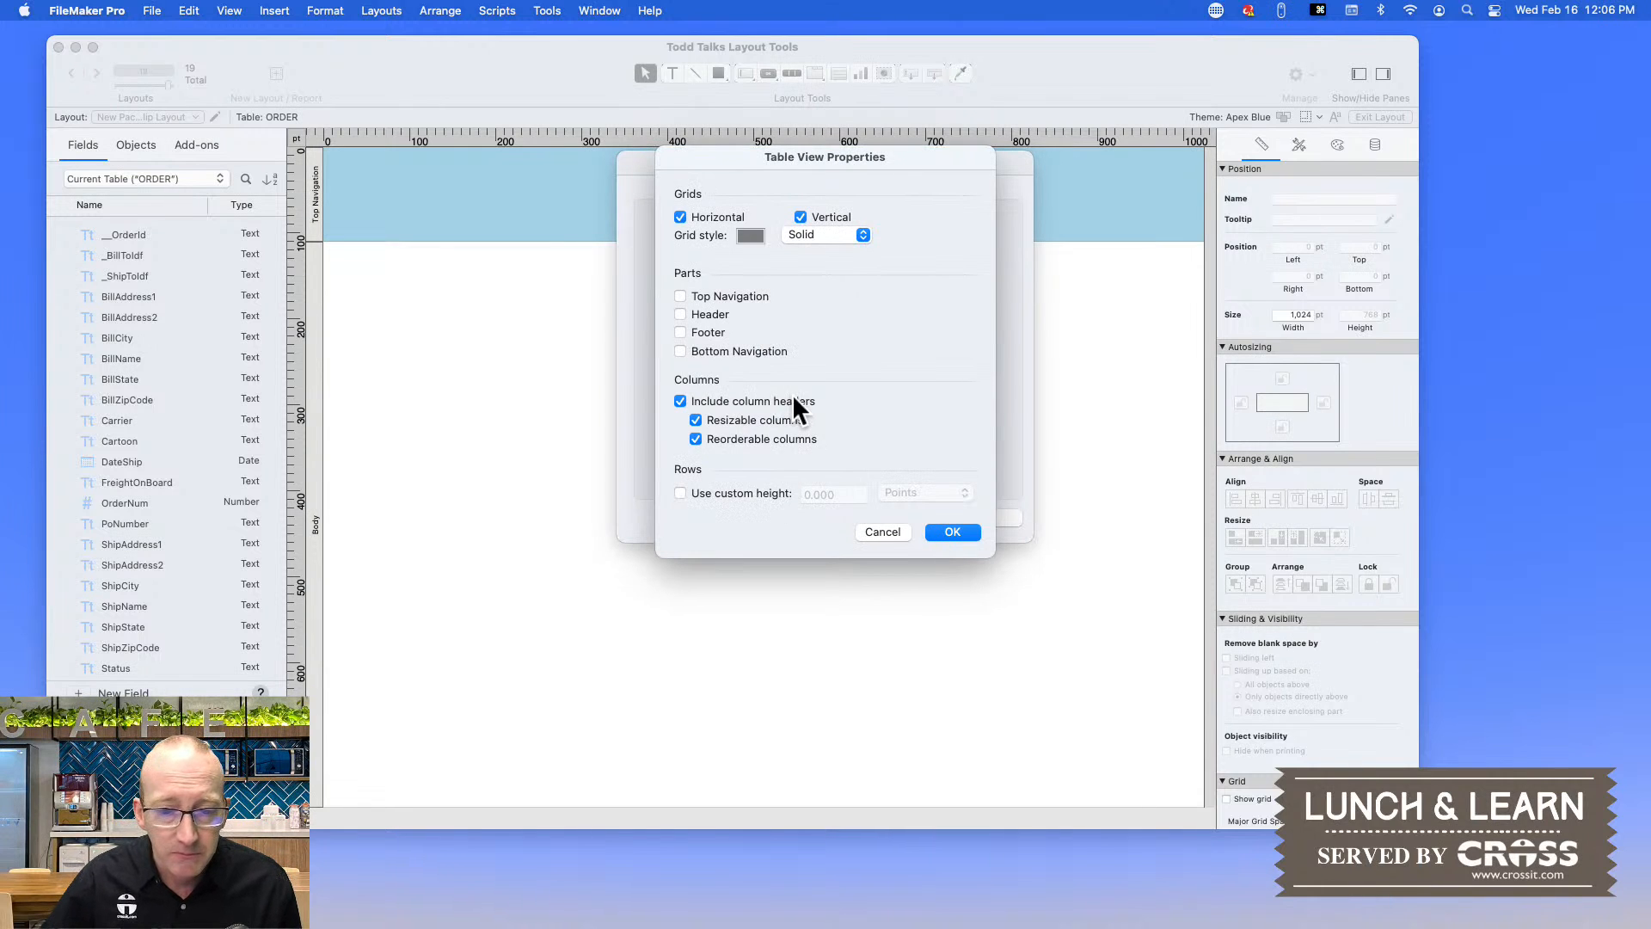
{"action": "left_click", "coordinate": [953, 534]}
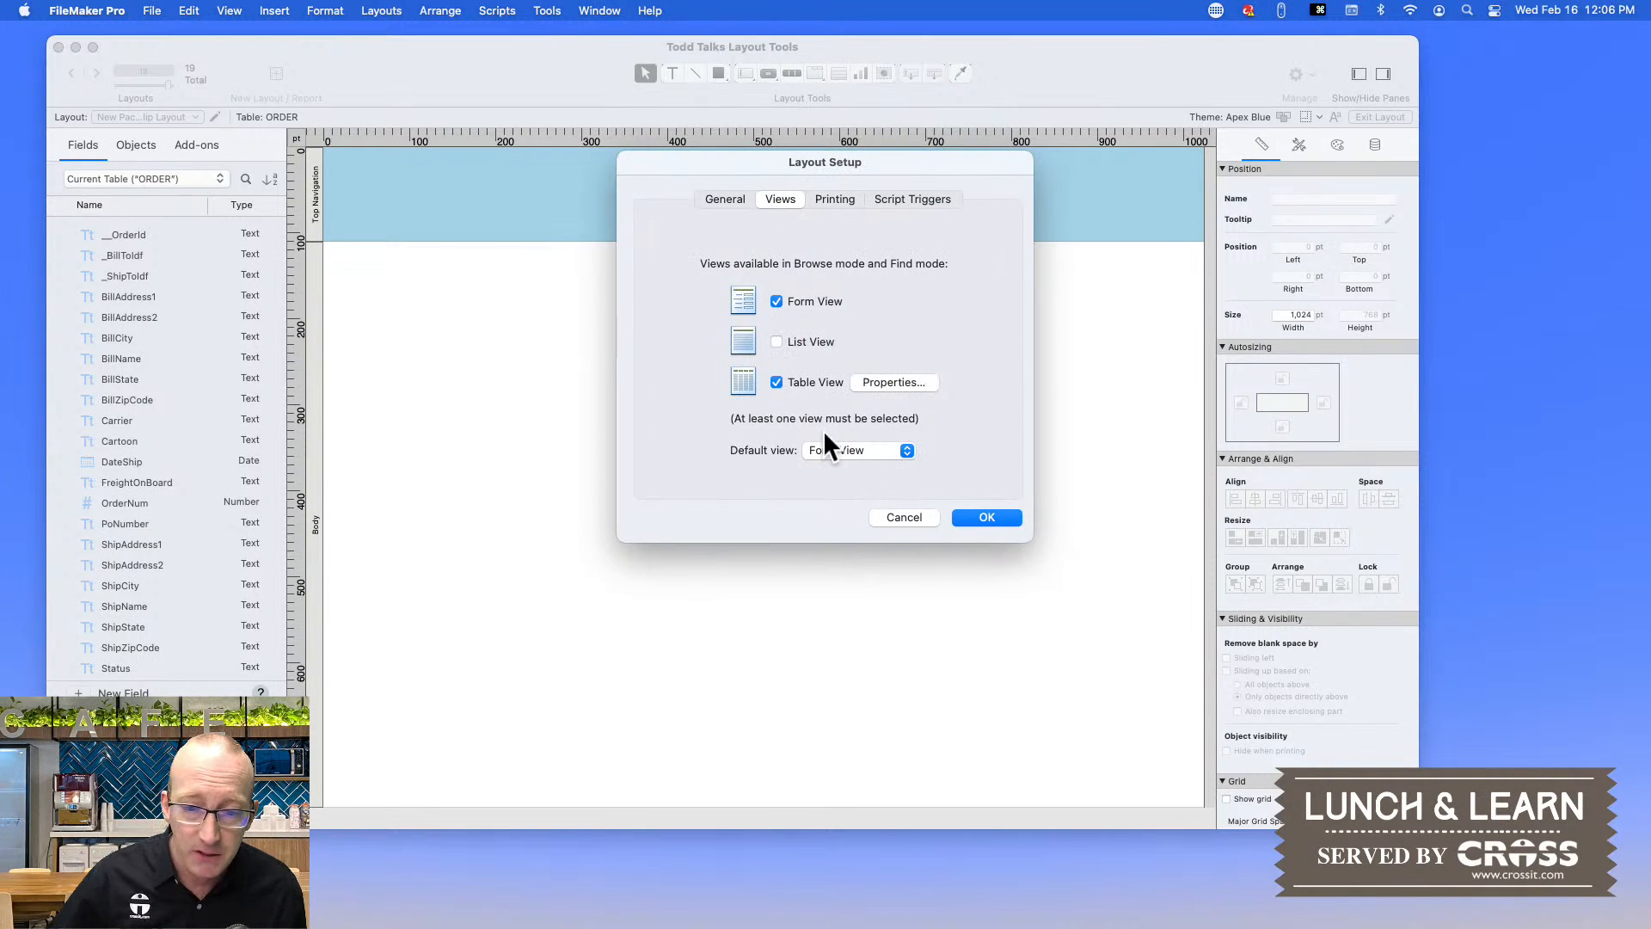
{"action": "left_click", "coordinate": [830, 201]}
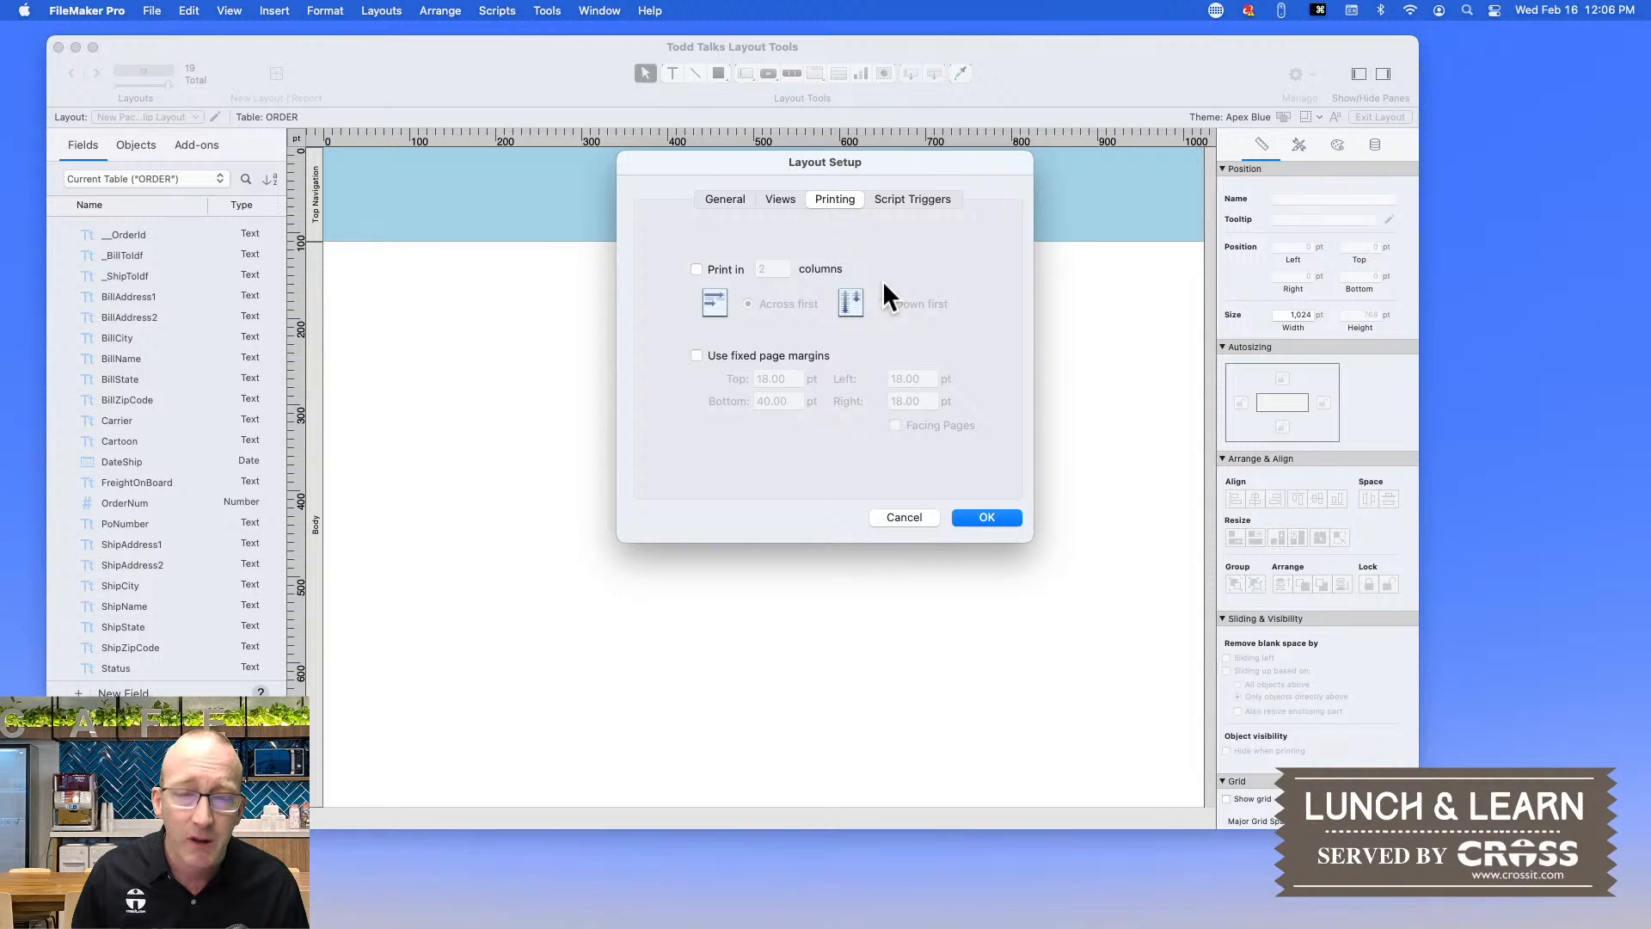
{"action": "left_click", "coordinate": [982, 518]}
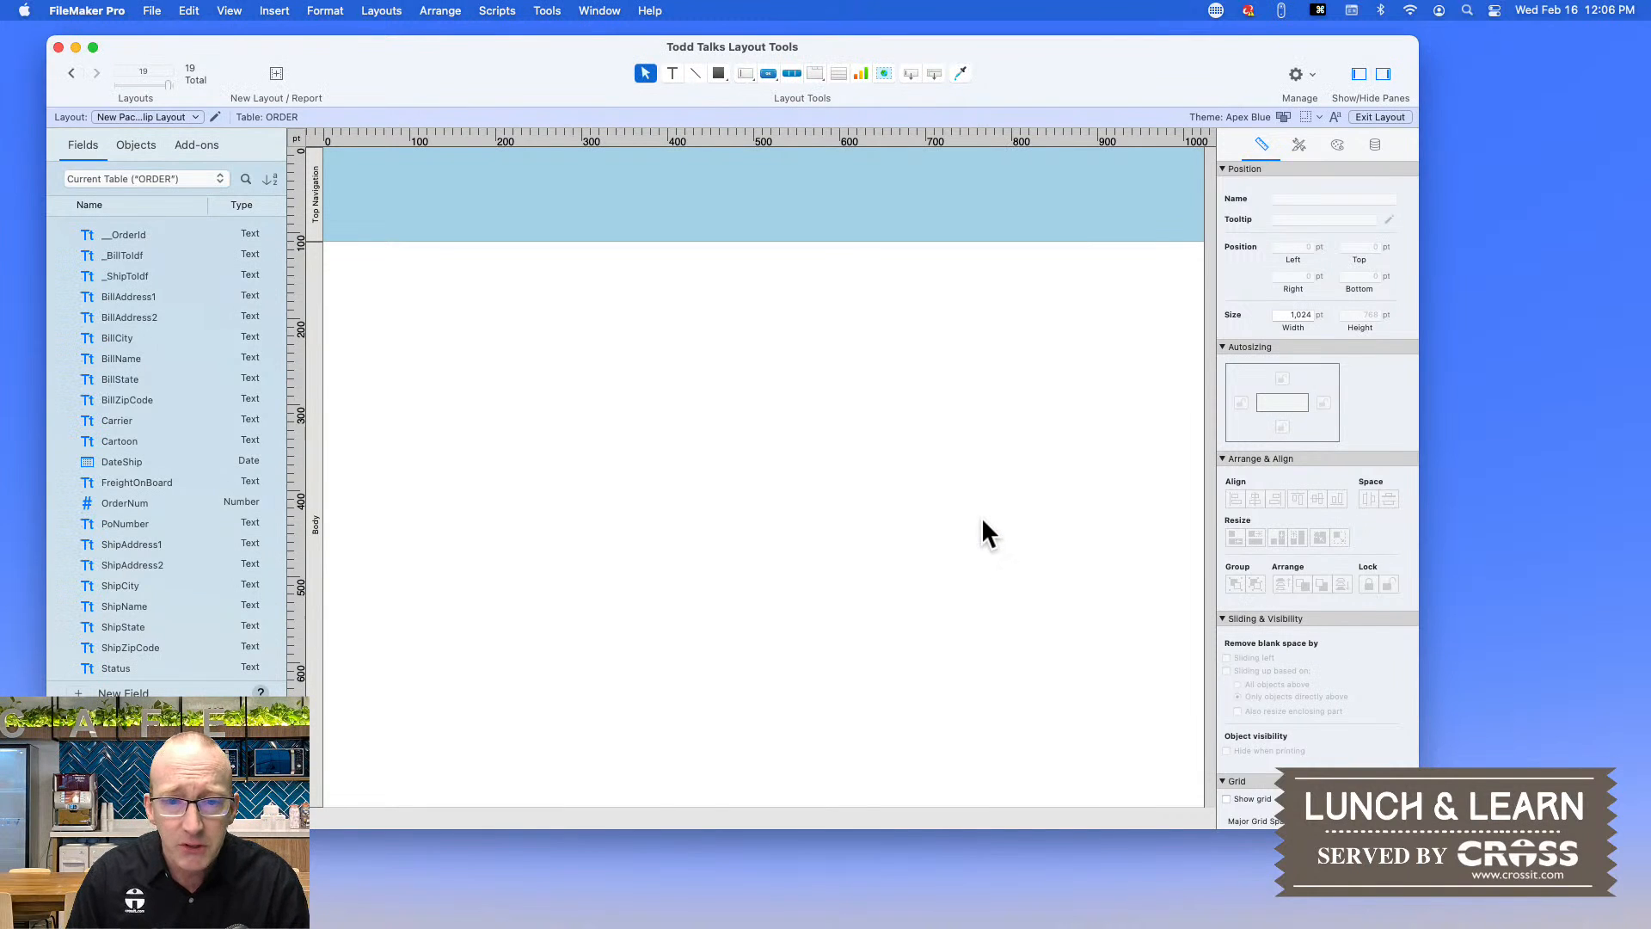
- Hide both side panes of the layout window and show the Fields pane again
{"action": "left_click", "coordinate": [1358, 74]}
{"action": "left_click", "coordinate": [1382, 74]}
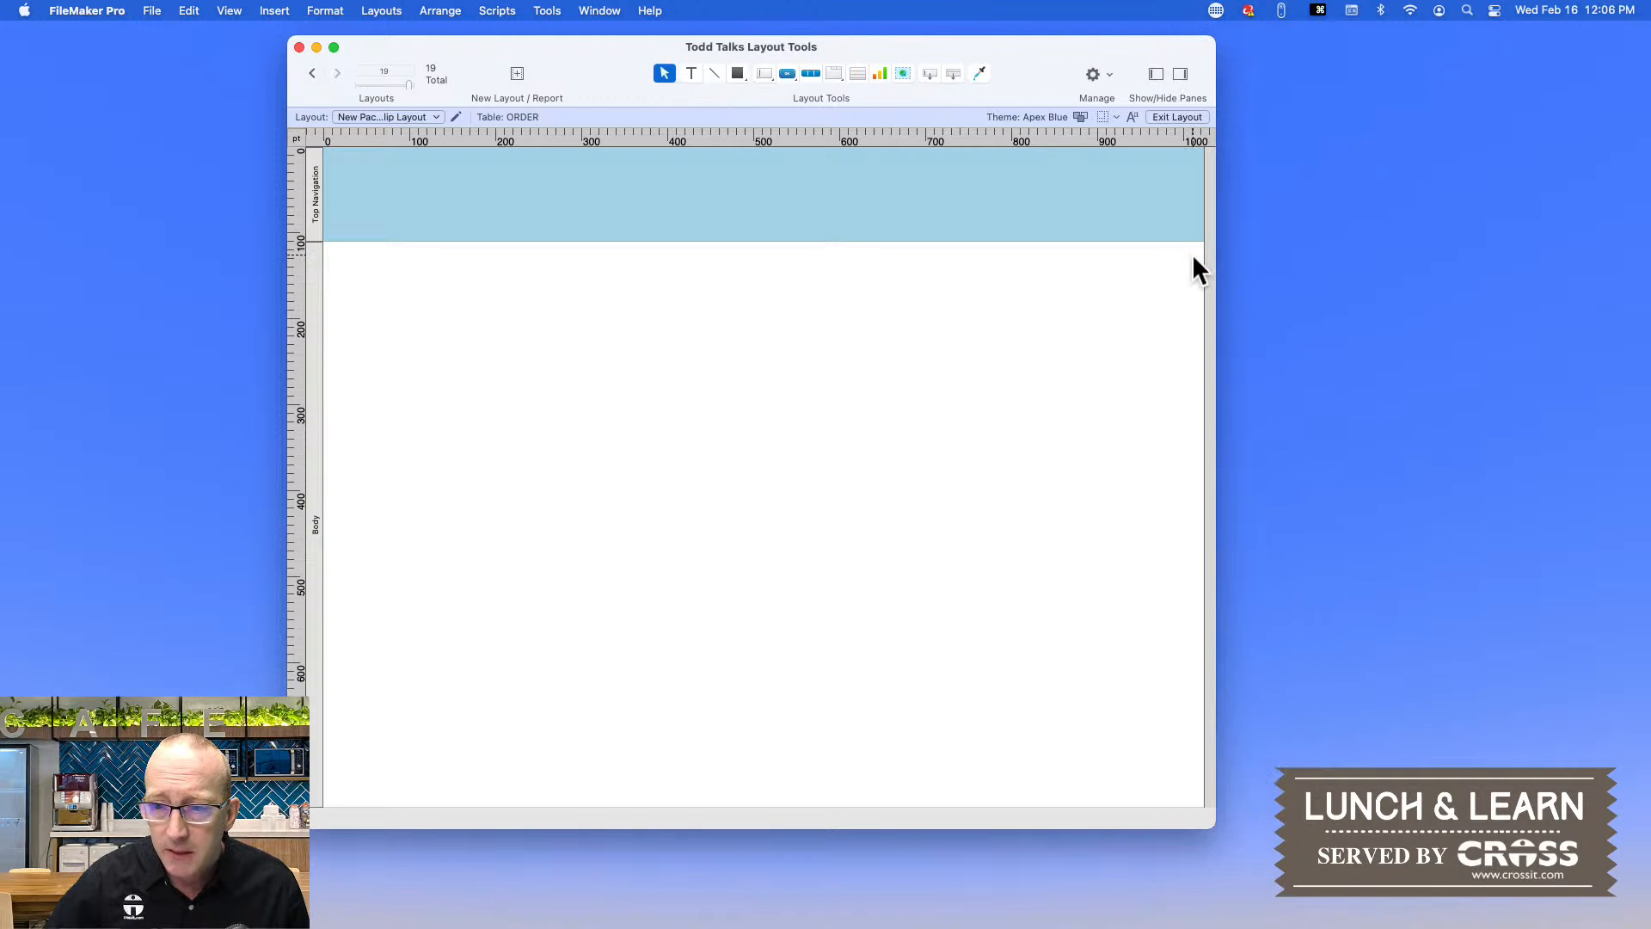
{"action": "left_click", "coordinate": [1155, 74]}
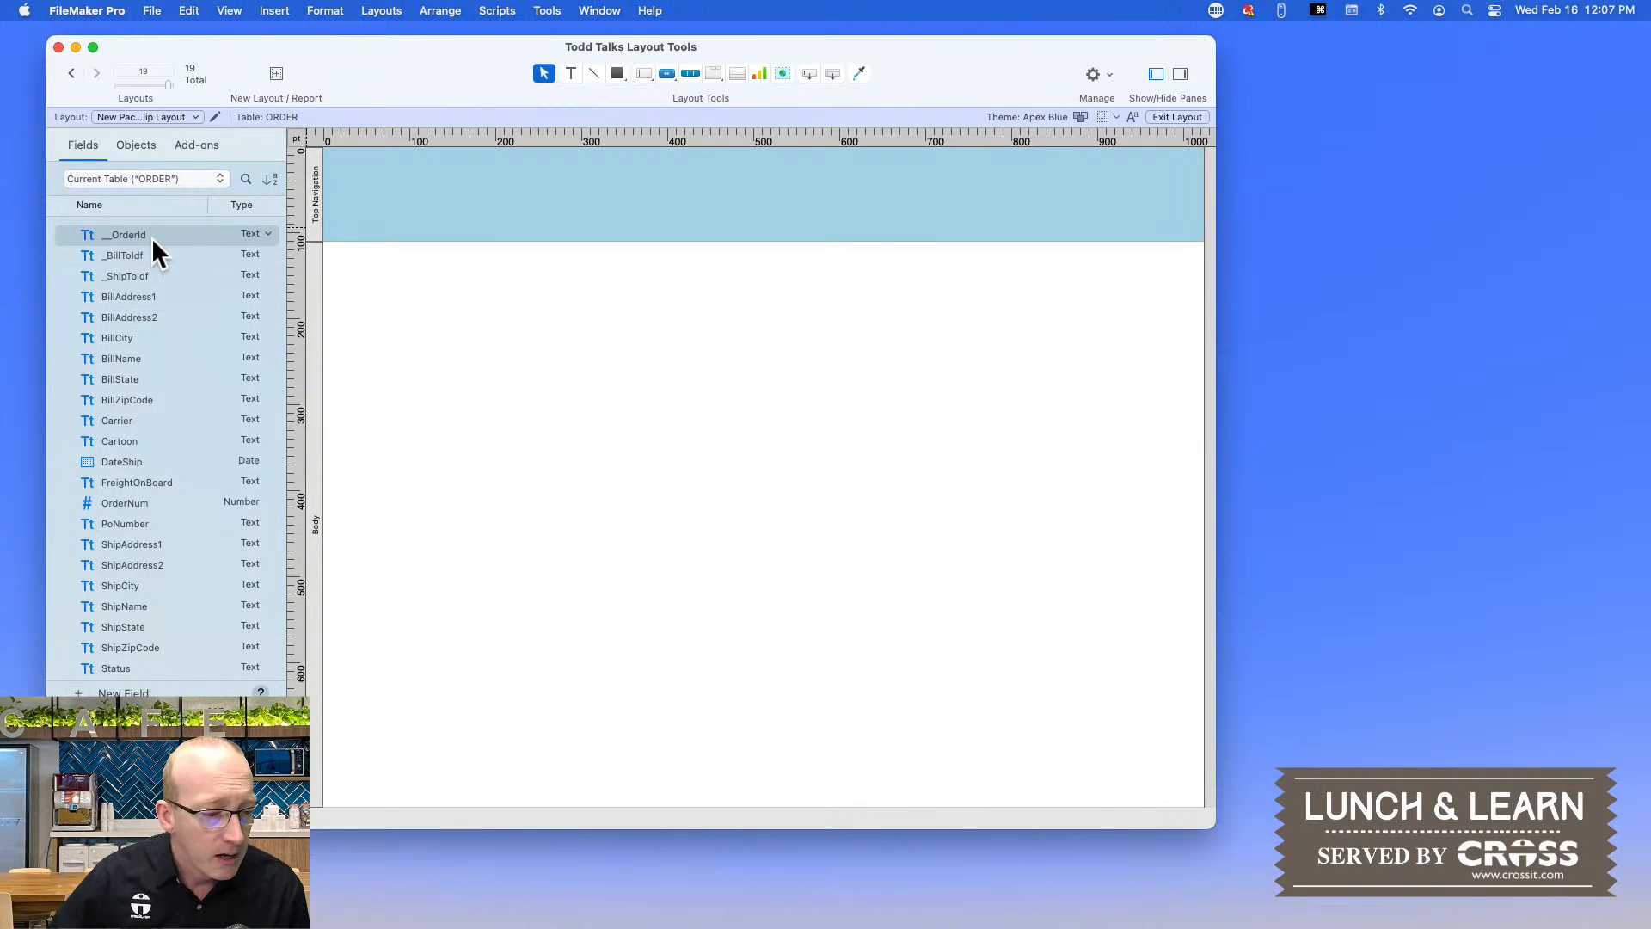
- Look through the field lists of the current table, order_BILL and order_ITEM, ending back on the current ORDER table
{"action": "scroll", "coordinate": [163, 250], "scroll_direction": "down", "scroll_amount": 2}
{"action": "scroll", "coordinate": [161, 250], "scroll_direction": "down", "scroll_amount": 10}
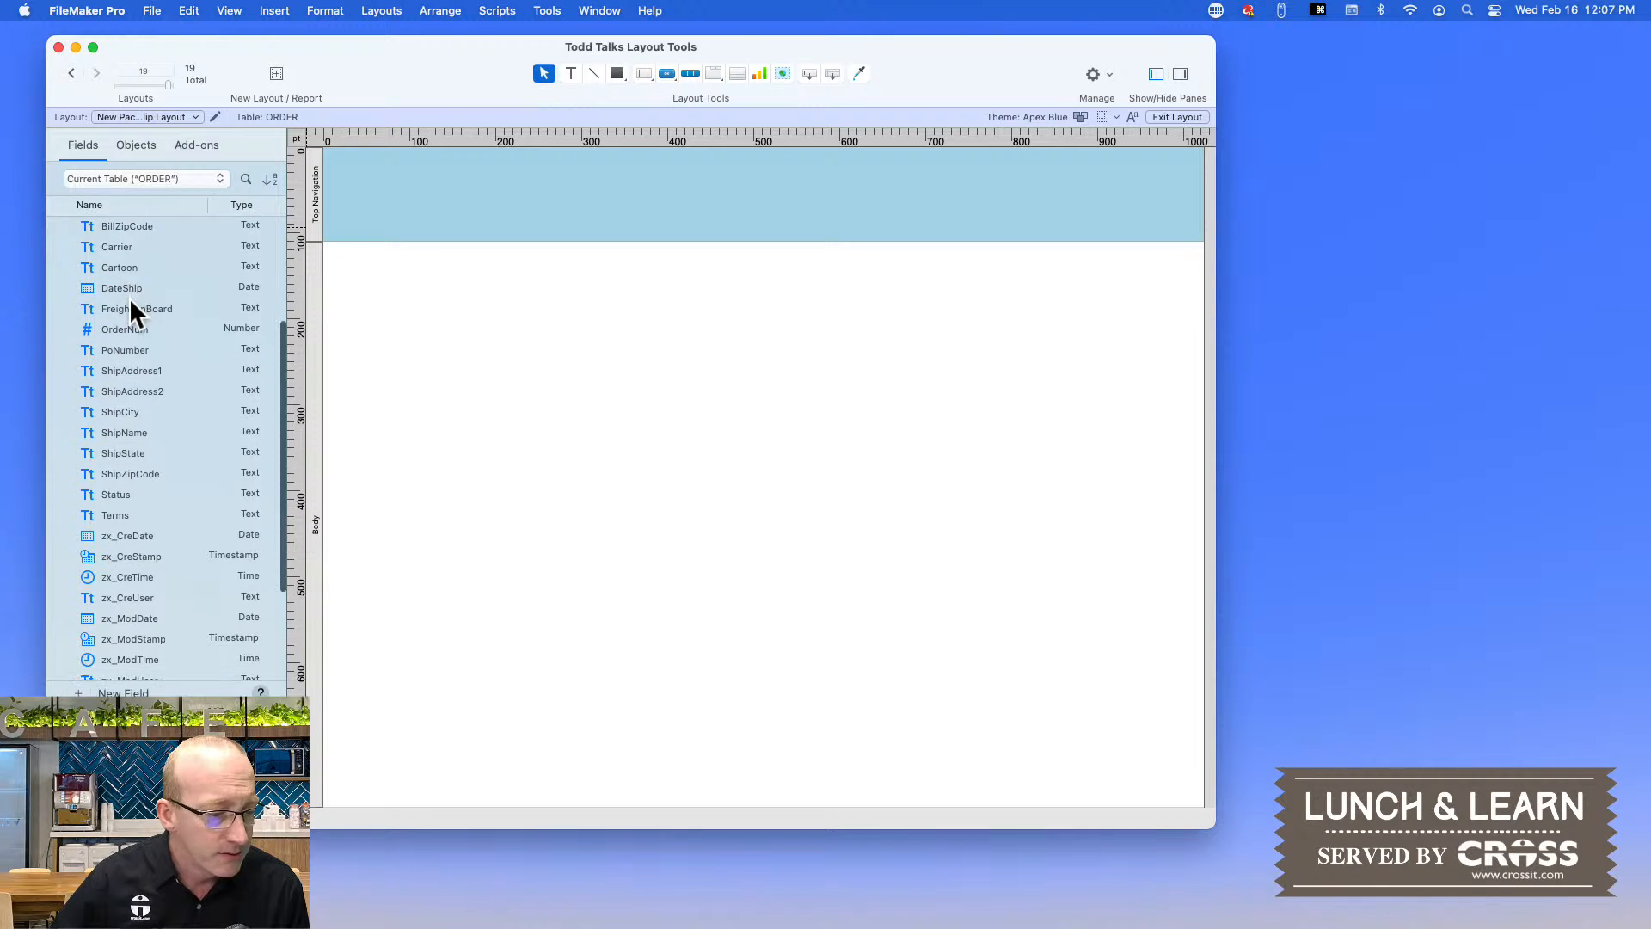
{"action": "scroll", "coordinate": [153, 329], "scroll_direction": "up", "scroll_amount": 12}
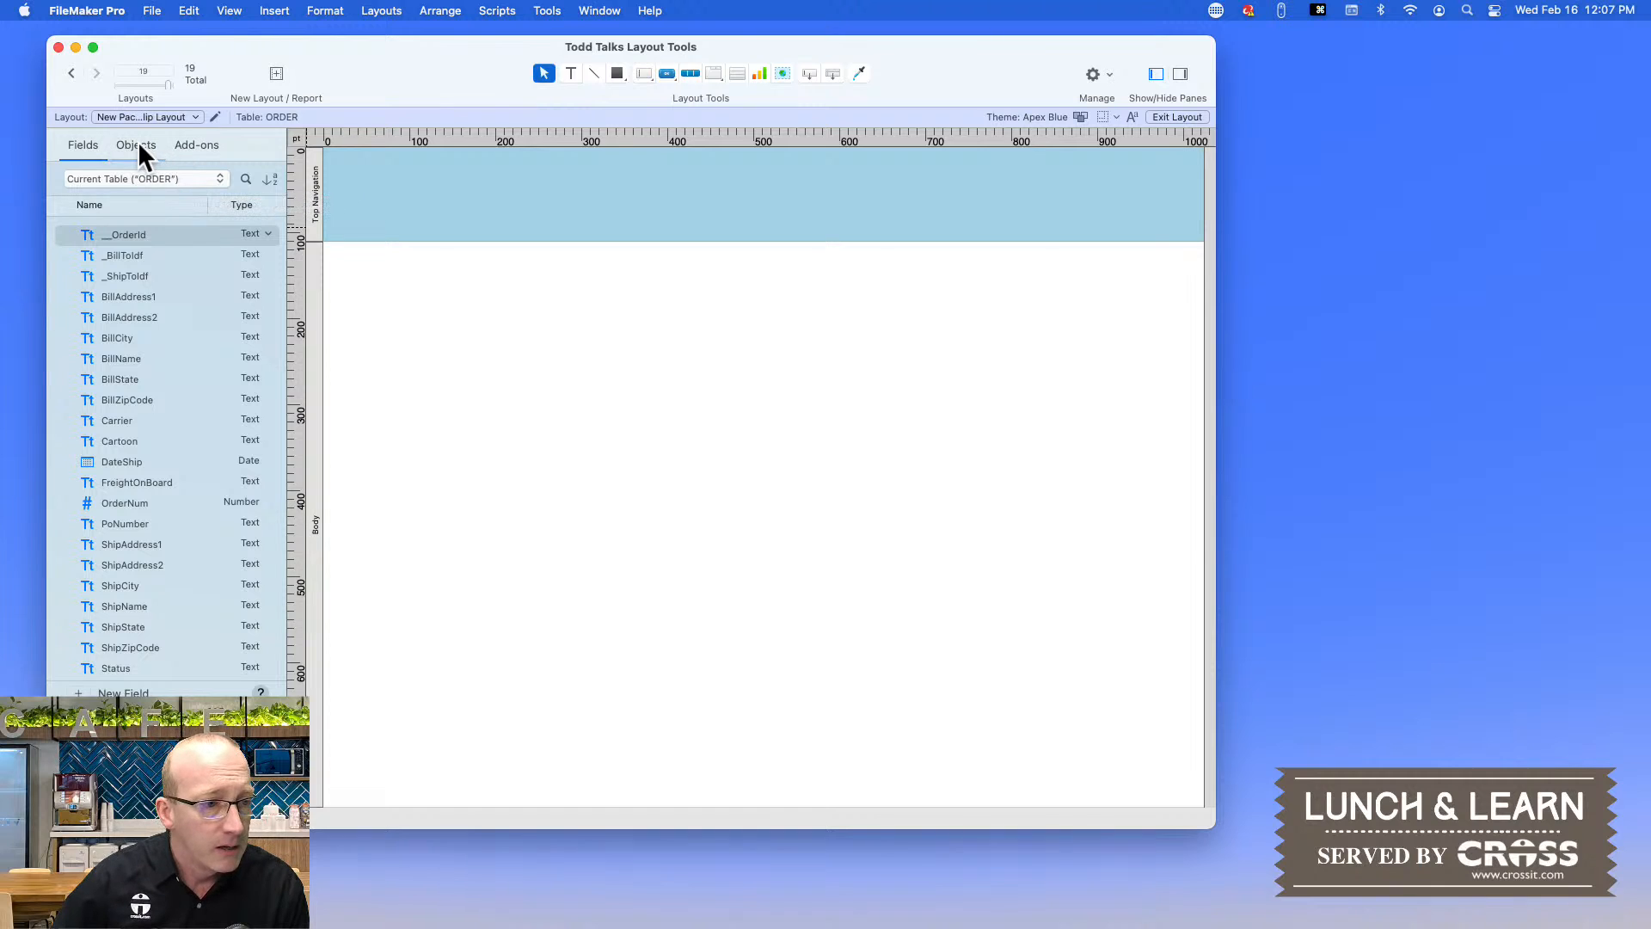
{"action": "left_click", "coordinate": [169, 178]}
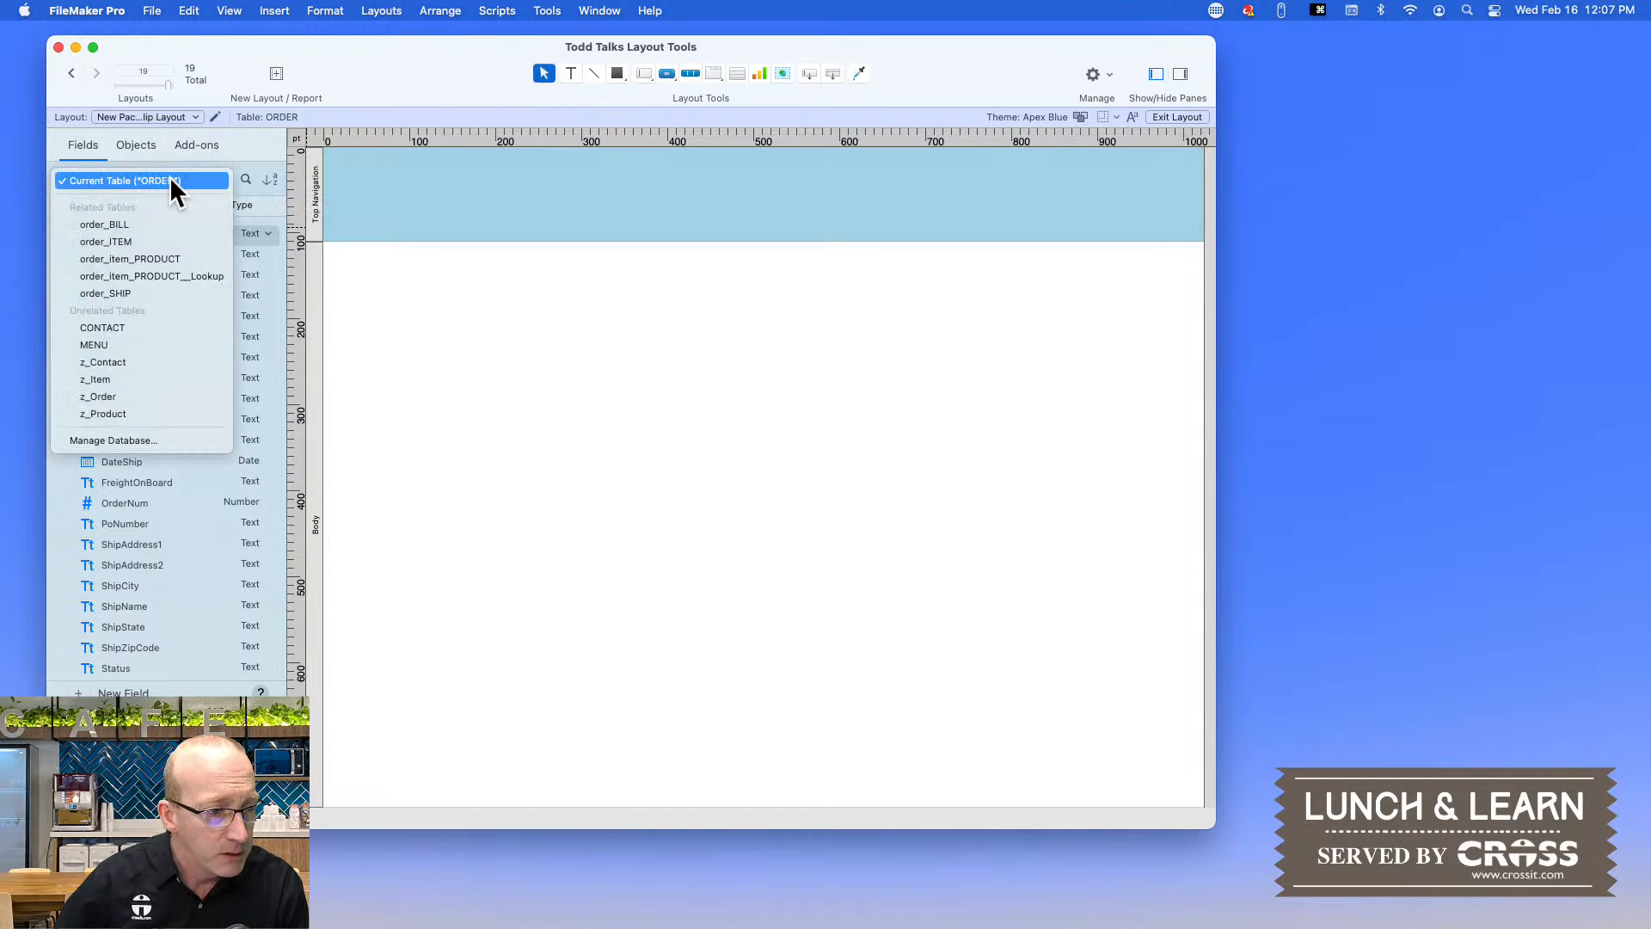
{"action": "left_click", "coordinate": [116, 224]}
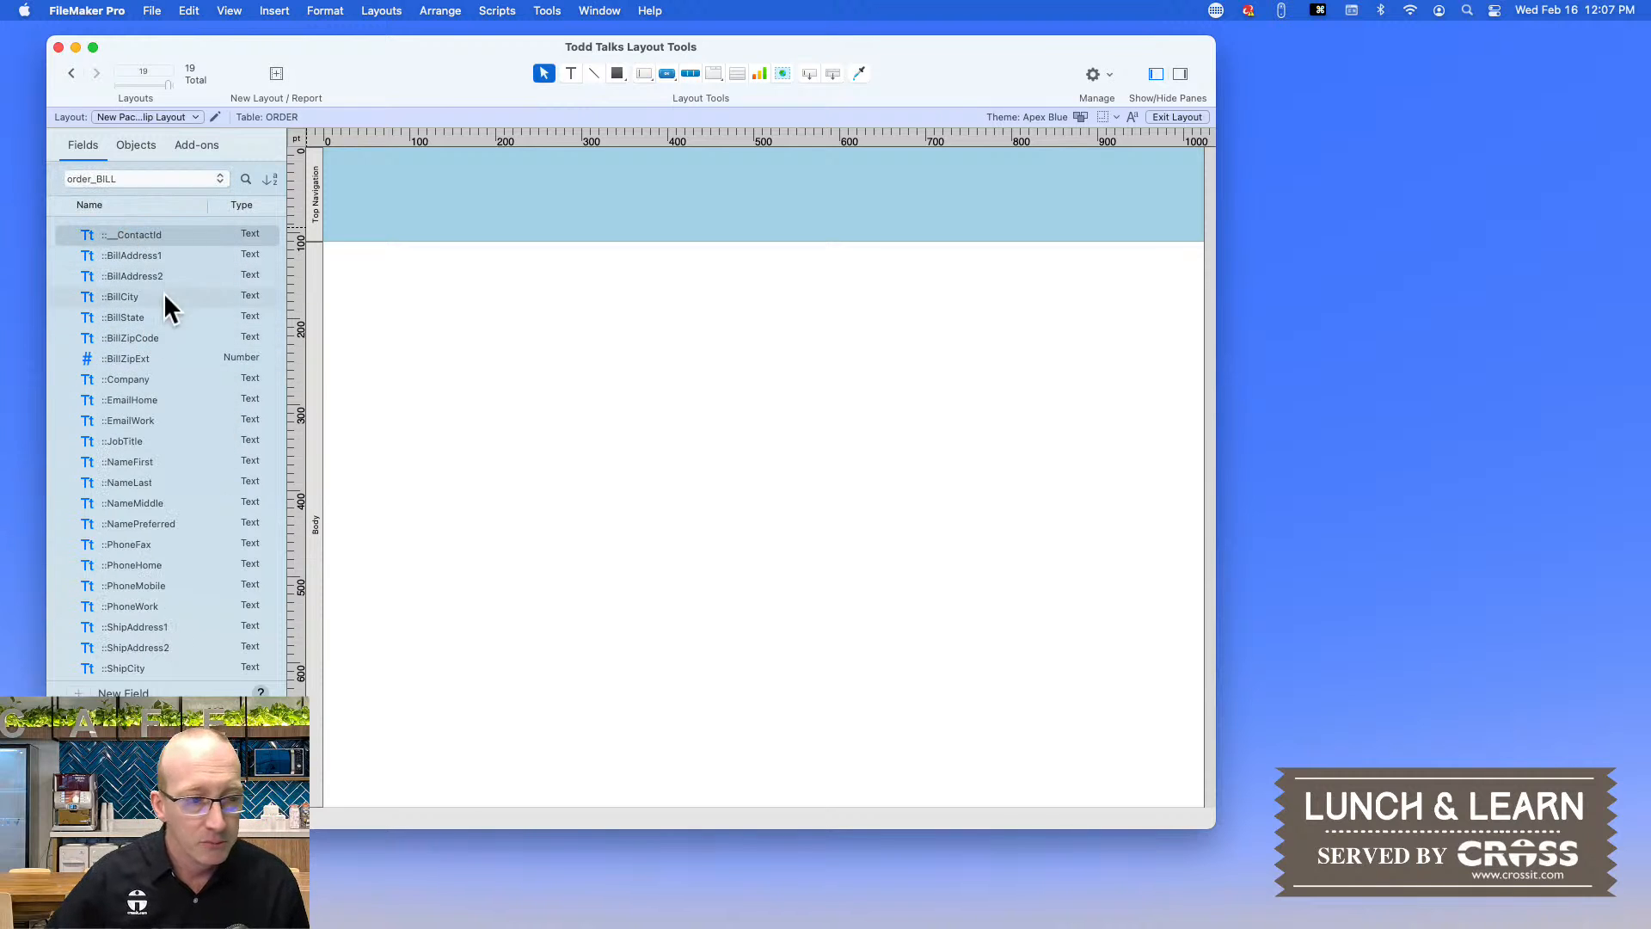
{"action": "left_click", "coordinate": [158, 177]}
{"action": "left_click", "coordinate": [110, 199]}
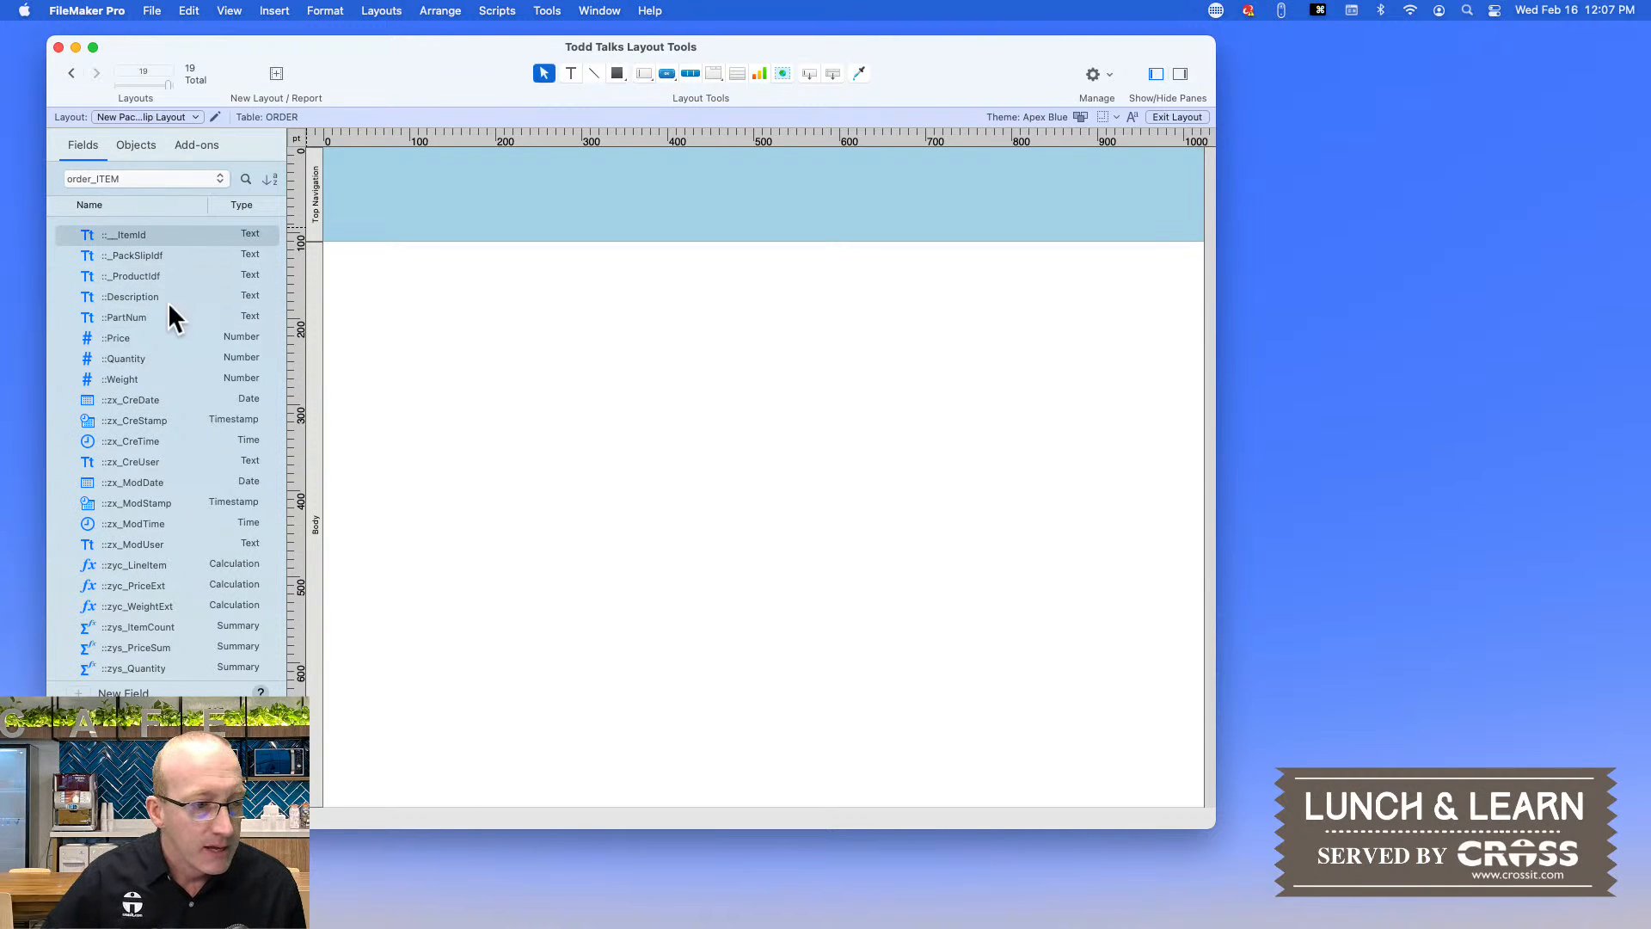
{"action": "left_click", "coordinate": [137, 178]}
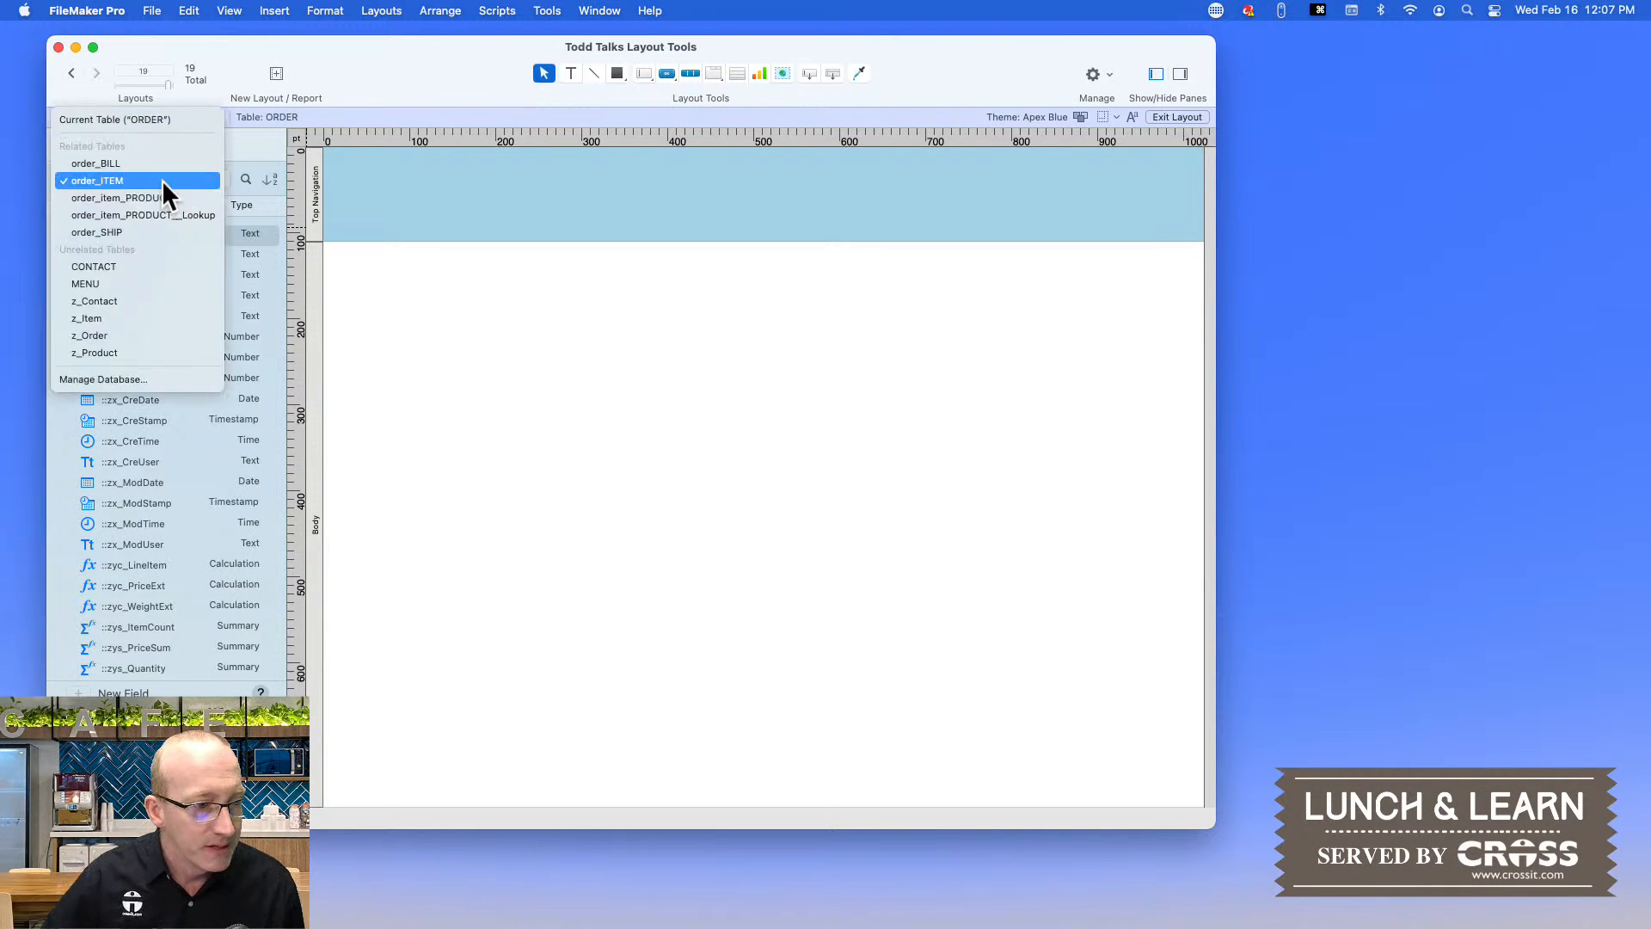
{"action": "left_click", "coordinate": [101, 122]}
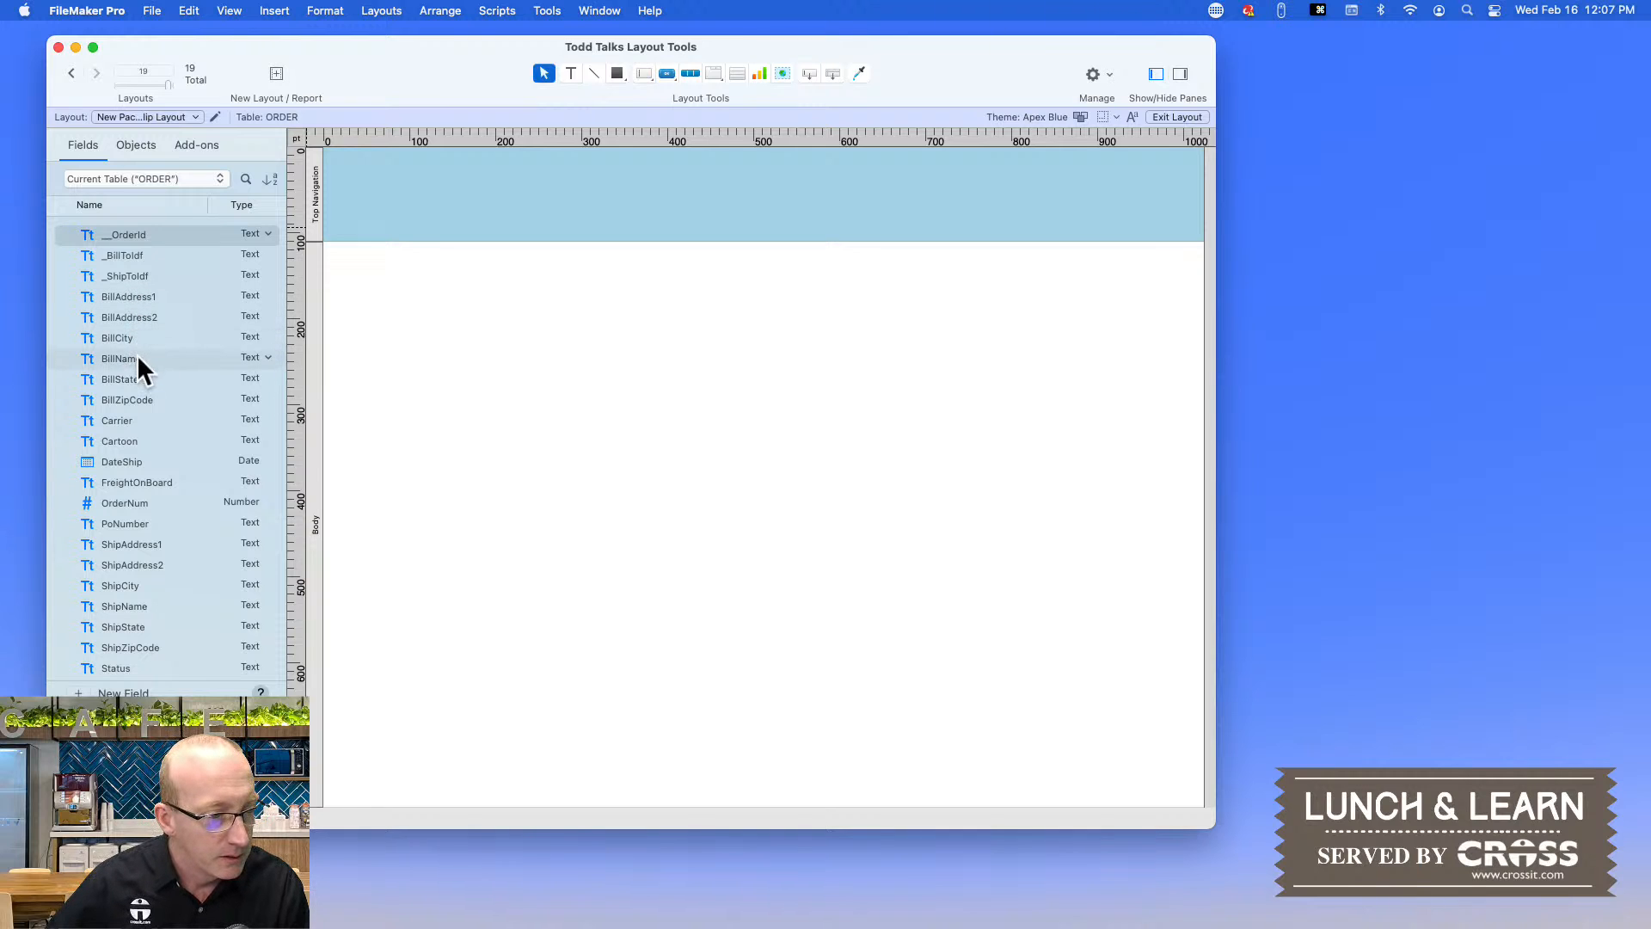
- Place the five consecutive fields BillAddress1 through BillState, with their labels, in the upper part of the layout body
{"action": "left_click", "coordinate": [126, 294]}
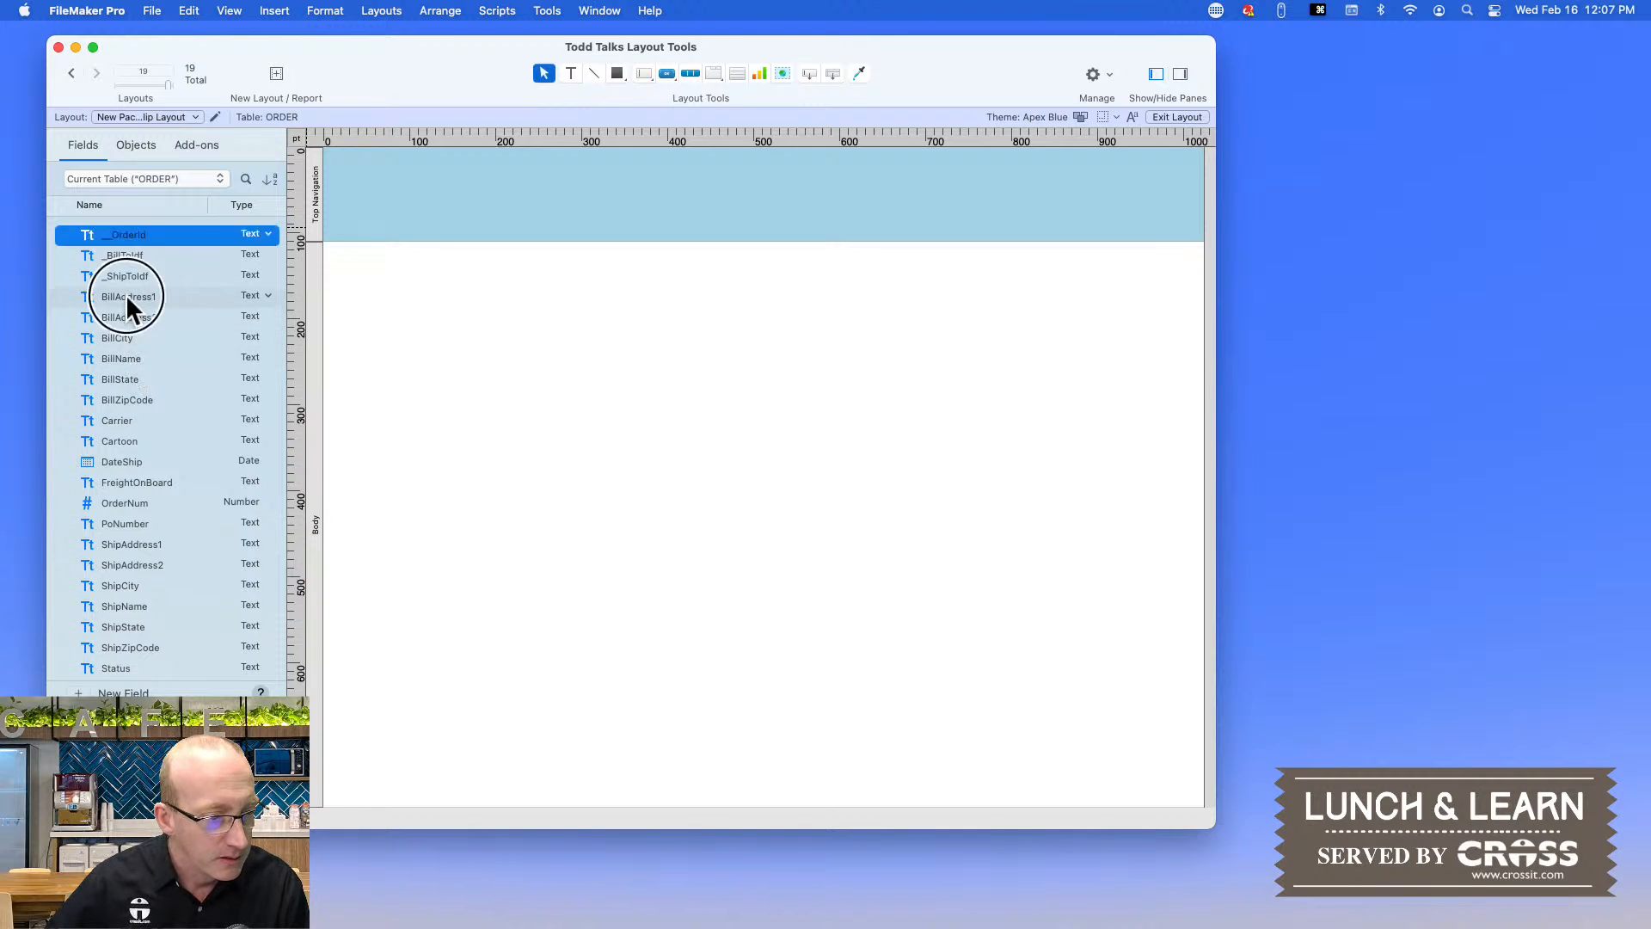
{"action": "left_click", "coordinate": [129, 380]}
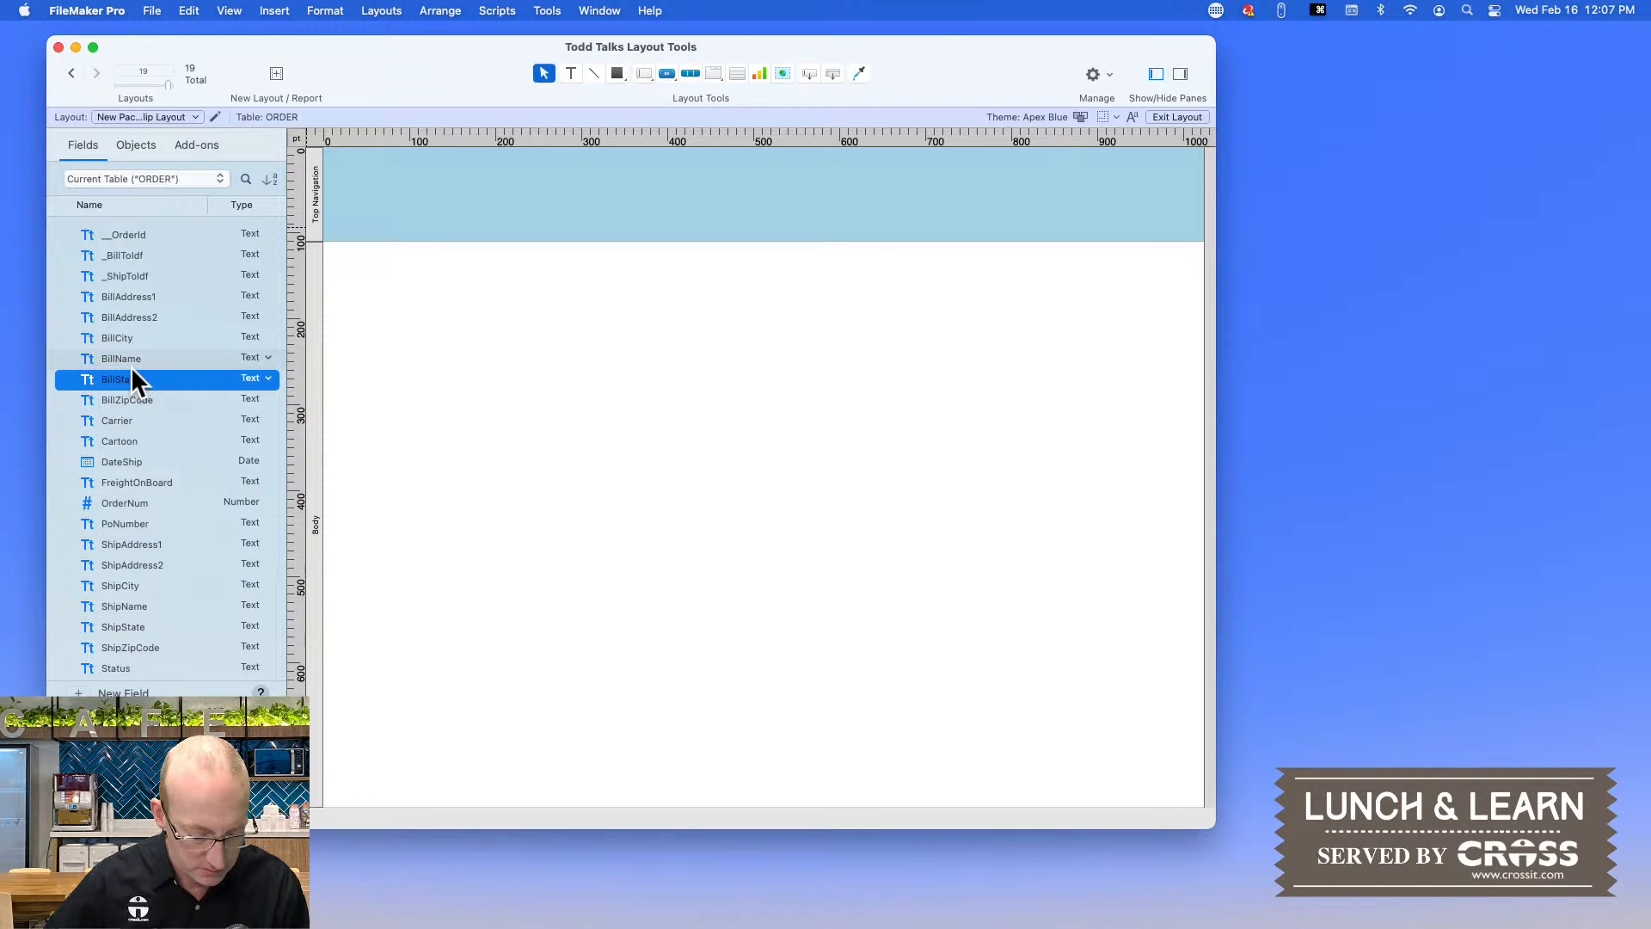
{"action": "left_click", "coordinate": [126, 294], "text": "shift"}
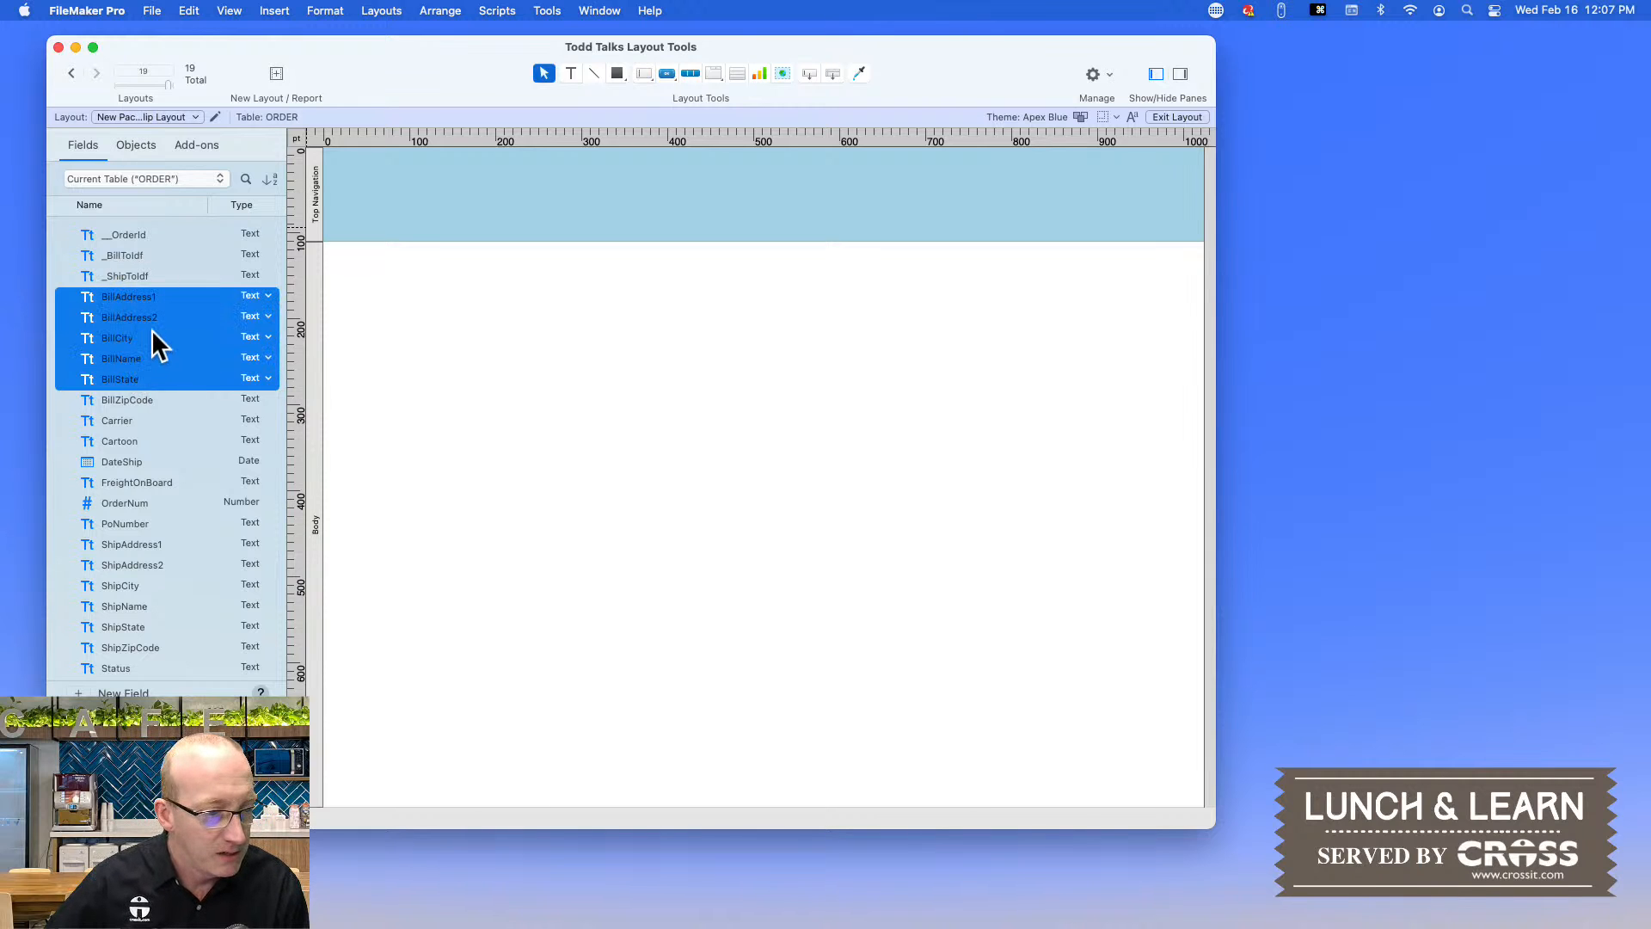
{"action": "left_click_drag", "start_coordinate": [115, 301], "coordinate": [478, 316]}
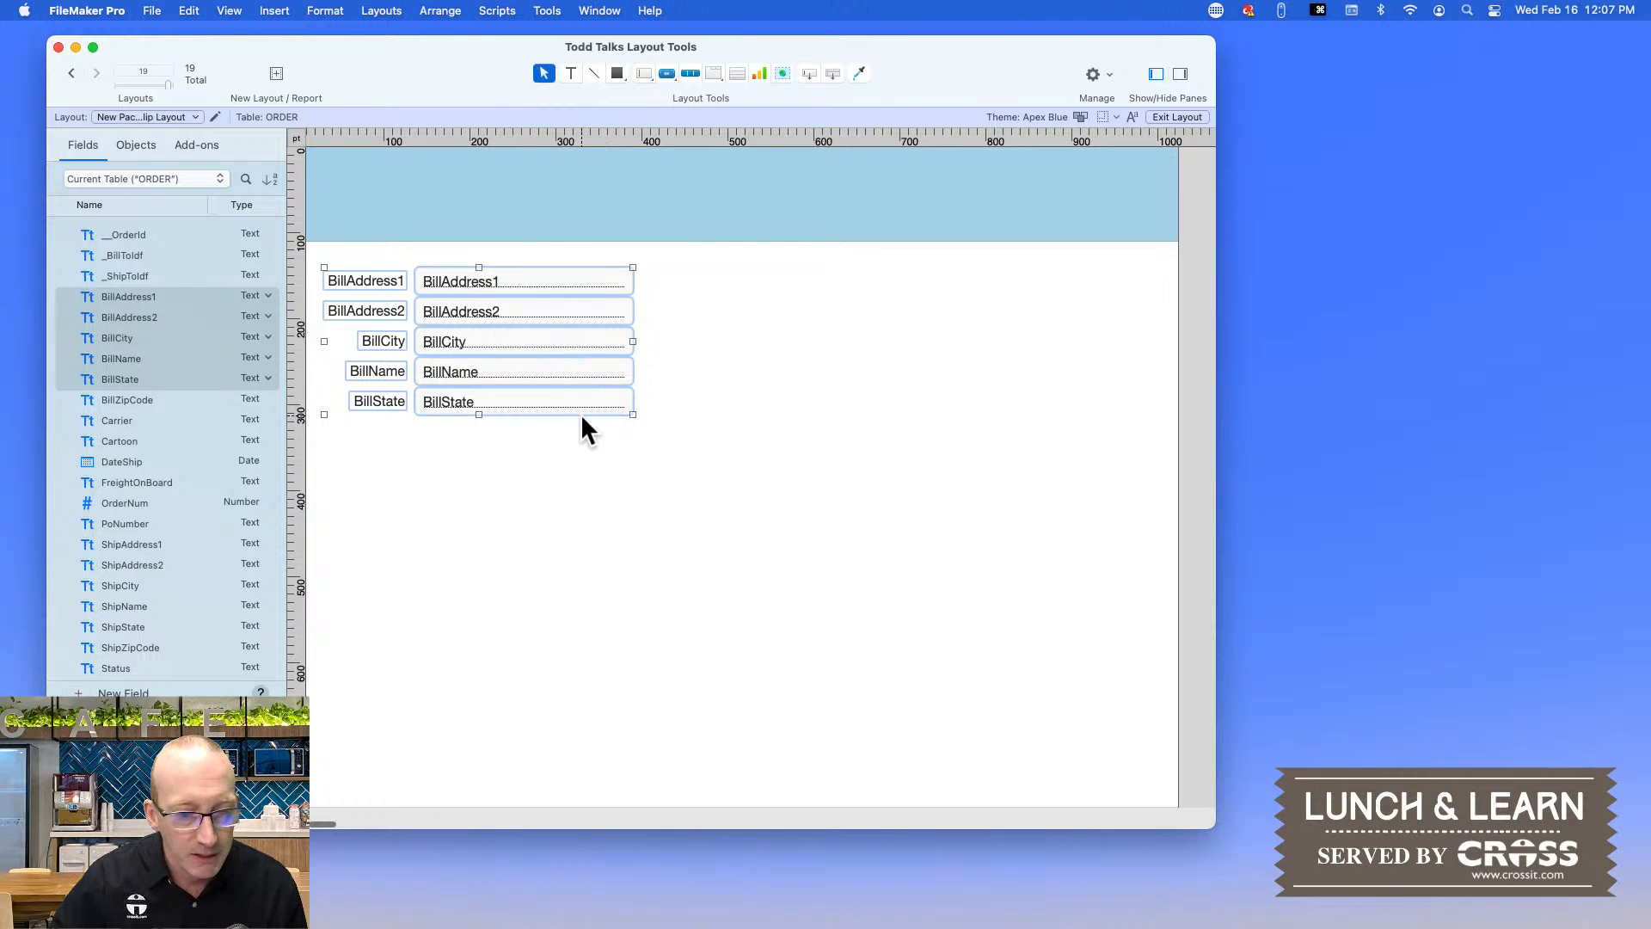
{"action": "scroll", "coordinate": [583, 414], "scroll_direction": "left", "scroll_amount": 3}
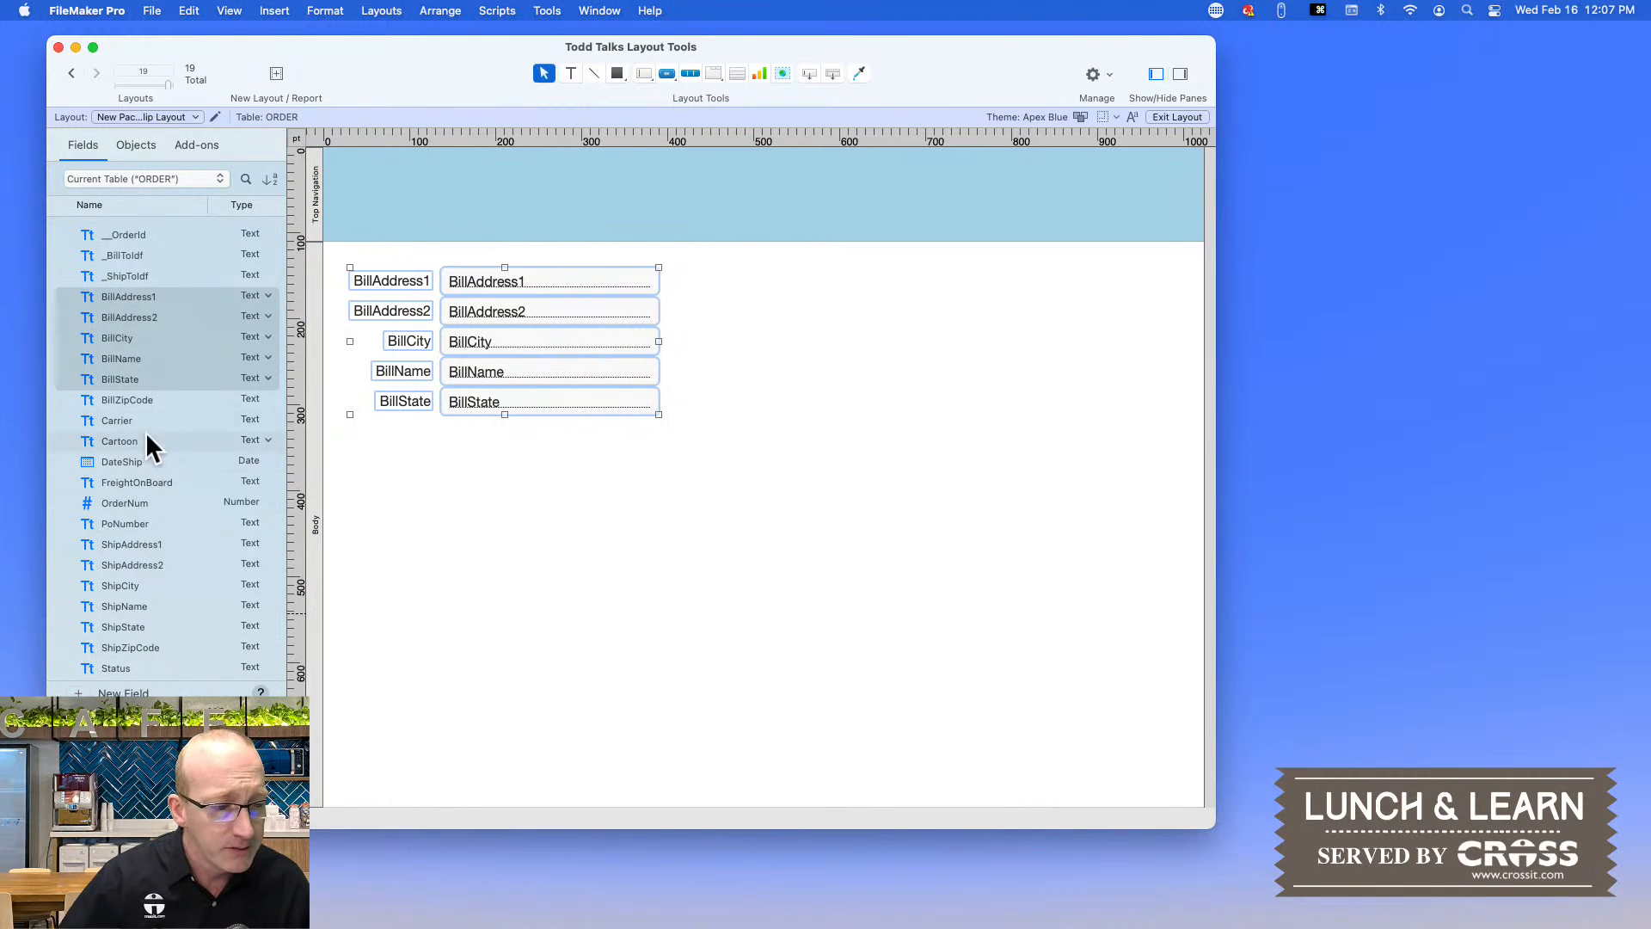
- Place the BillZipCode field directly below BillState, aligned and evenly spaced with the other billing fields
{"action": "left_click", "coordinate": [127, 399]}
{"action": "left_click_drag", "start_coordinate": [118, 401], "coordinate": [478, 488]}
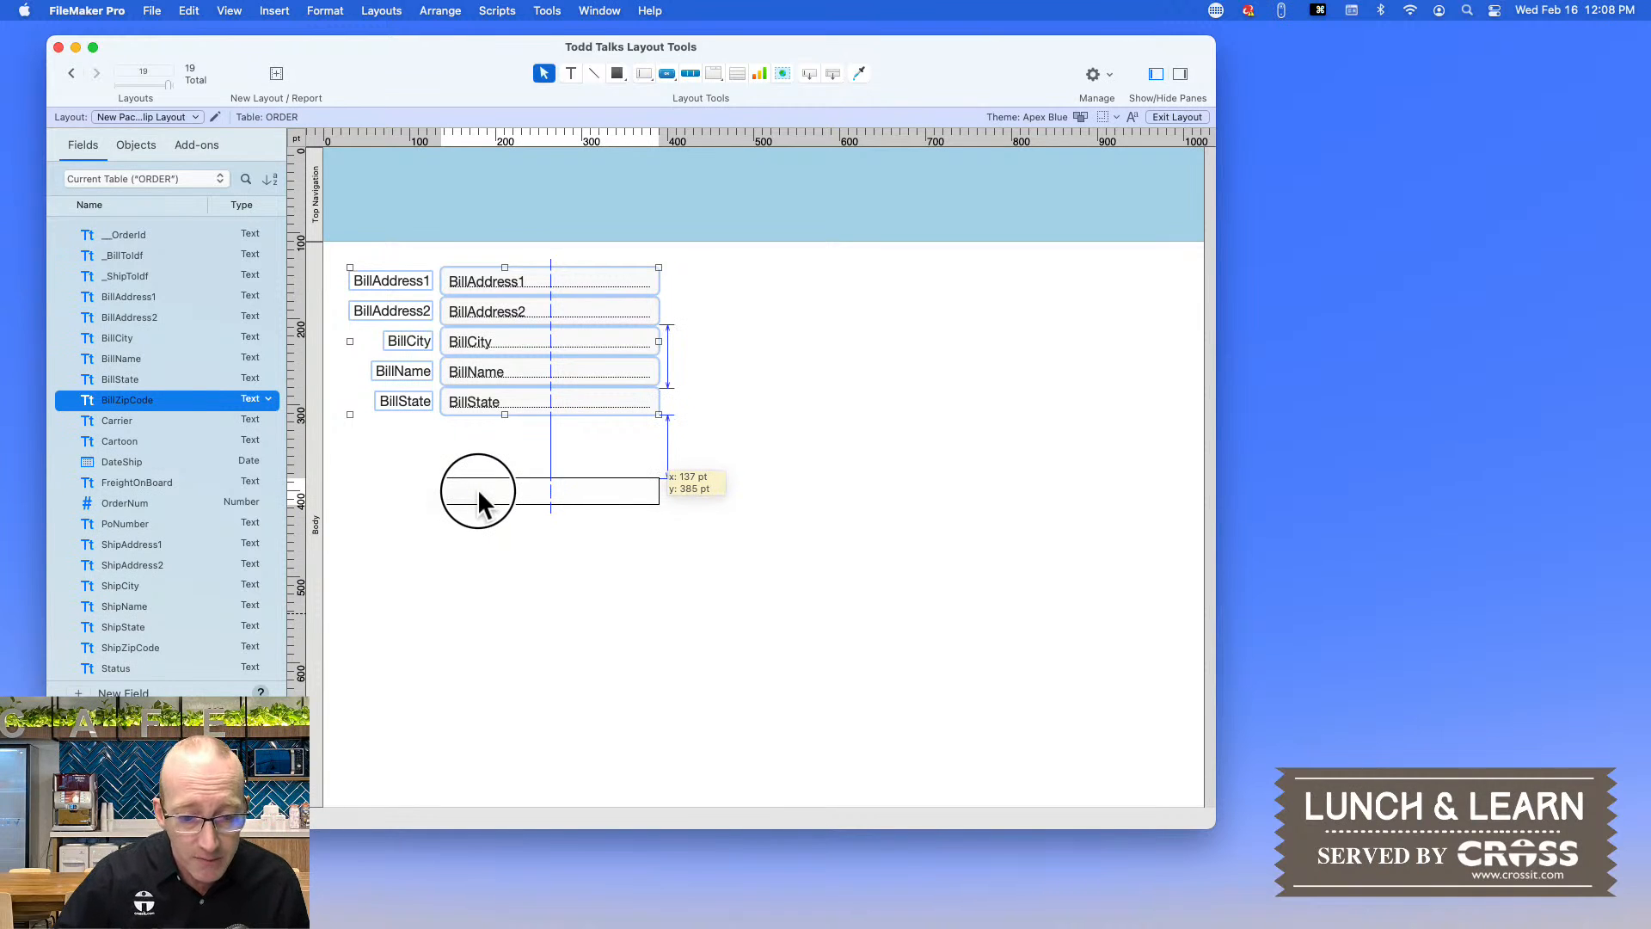
{"action": "left_click_drag", "start_coordinate": [477, 488], "coordinate": [483, 437]}
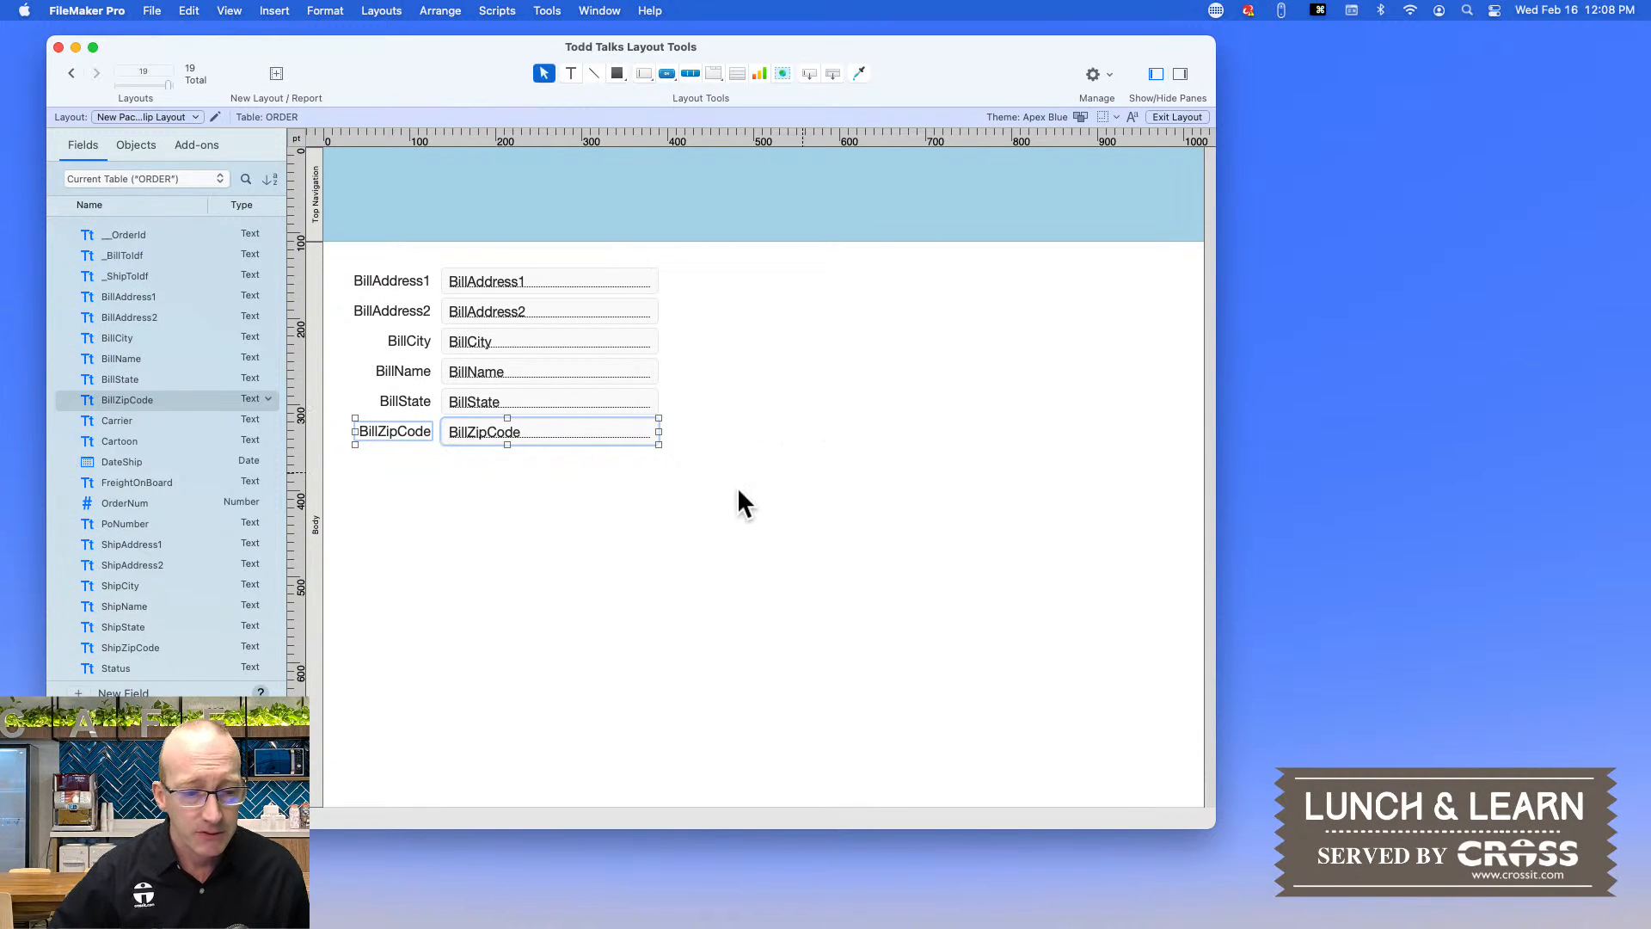
- Delete all six billing fields and their labels from the layout body
{"action": "left_click", "coordinate": [709, 478]}
{"action": "left_click_drag", "start_coordinate": [708, 473], "coordinate": [346, 269]}
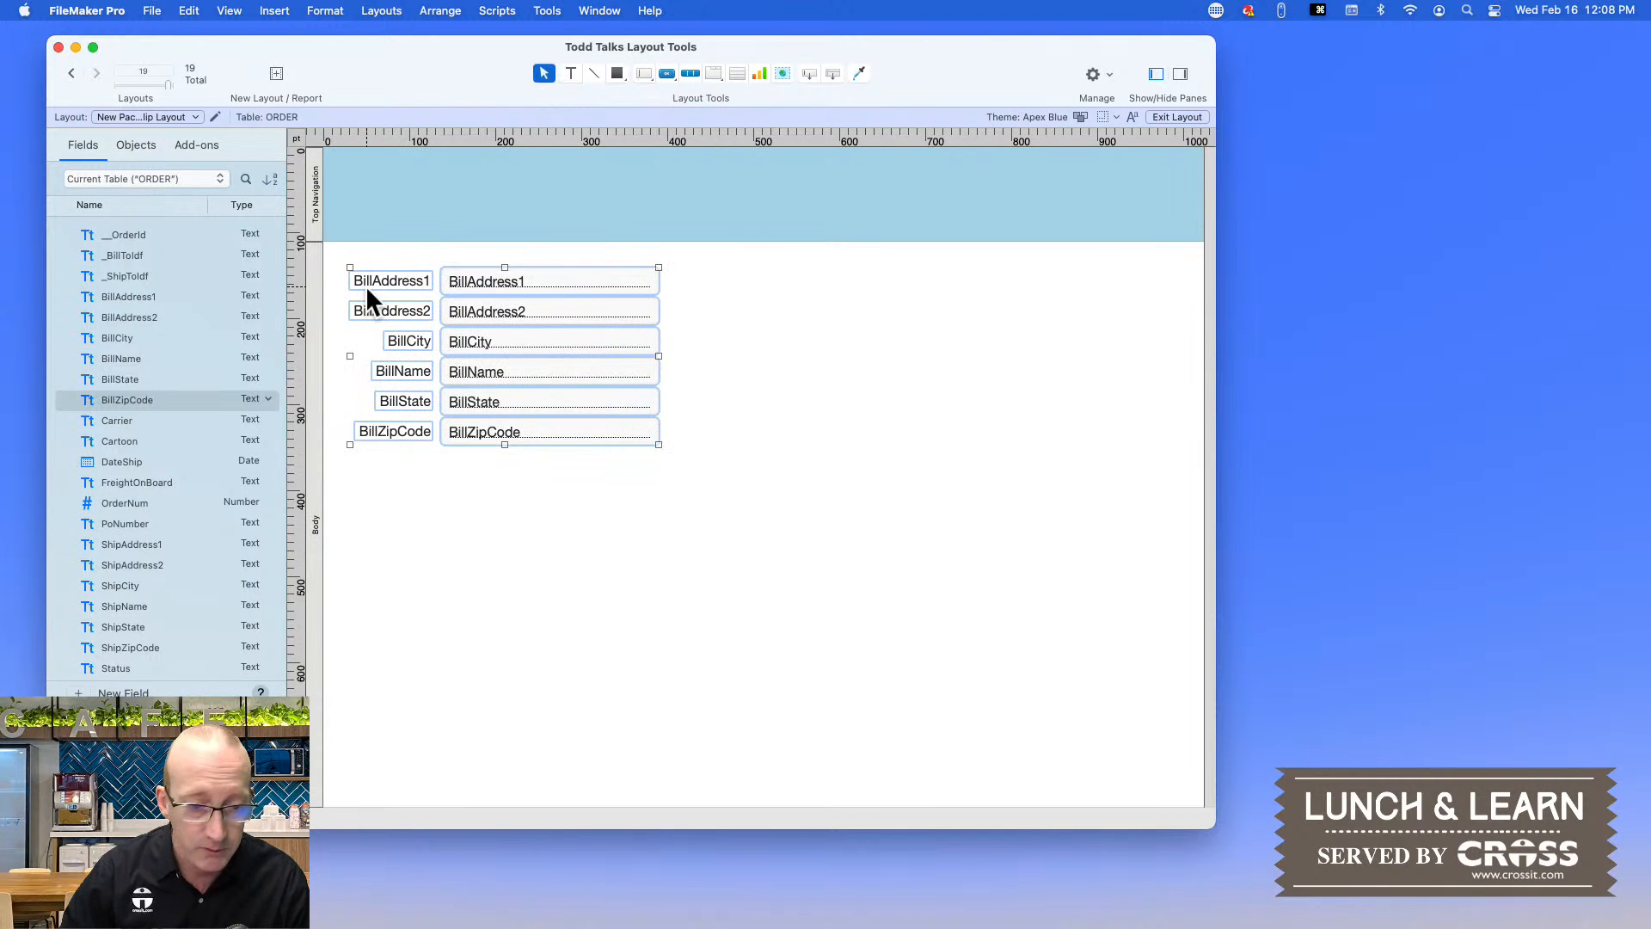
{"action": "key", "text": "super+BackSpace"}
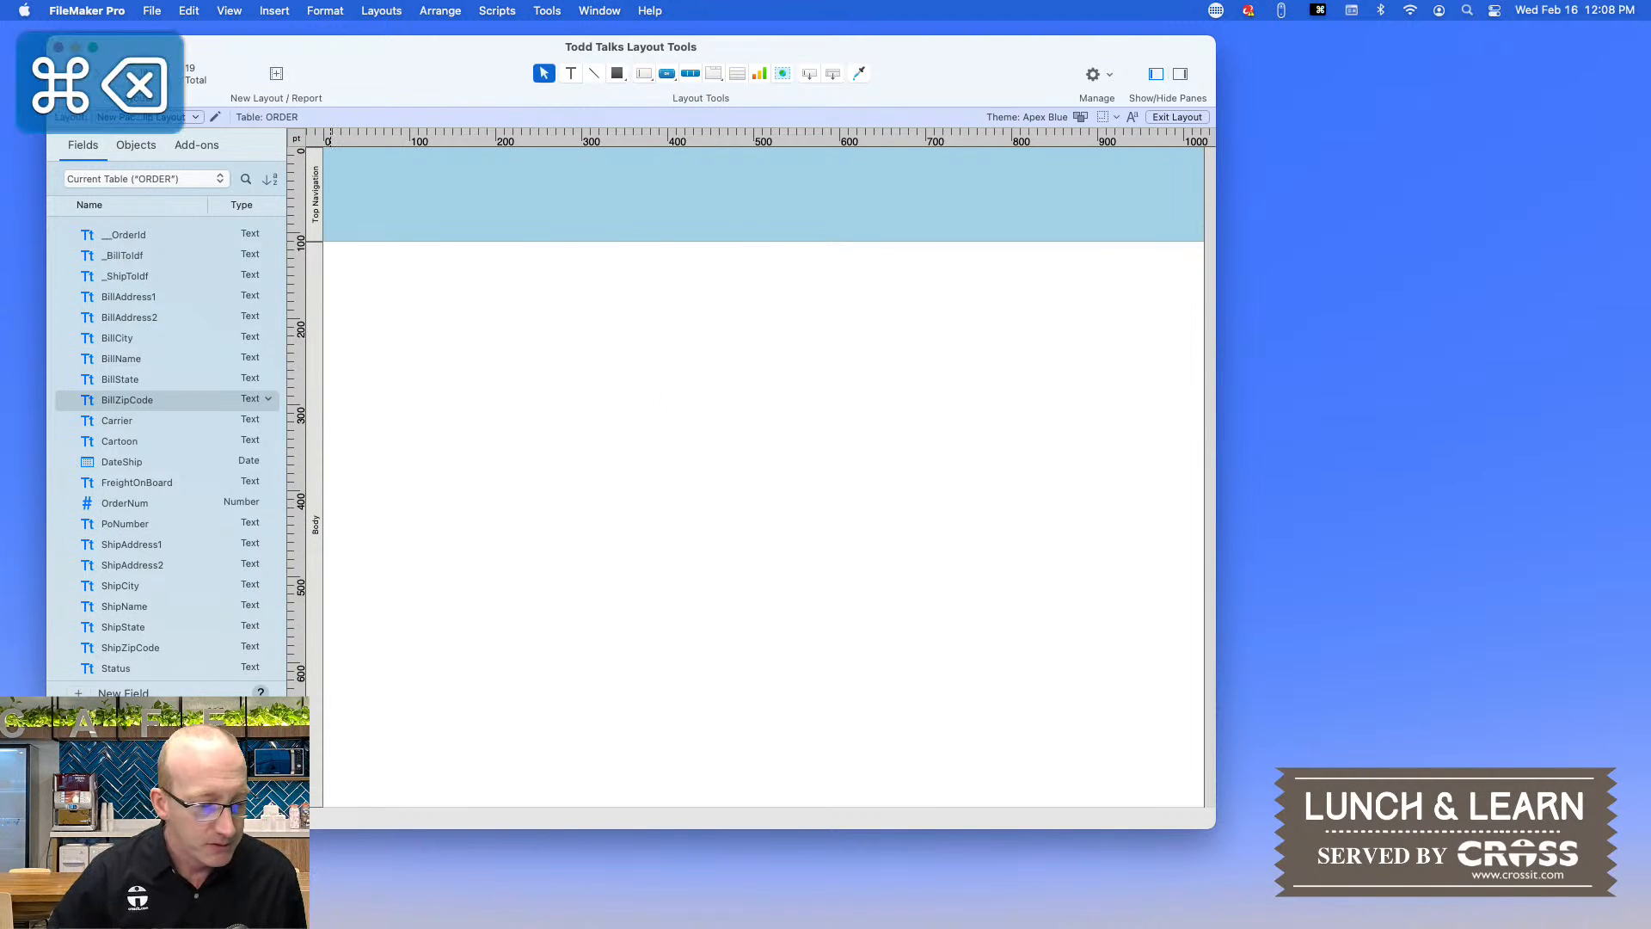
- Move the layout window until the field drag preferences are in view, and set field placement to horizontal
{"action": "scroll", "coordinate": [197, 518], "scroll_direction": "down", "scroll_amount": 5}
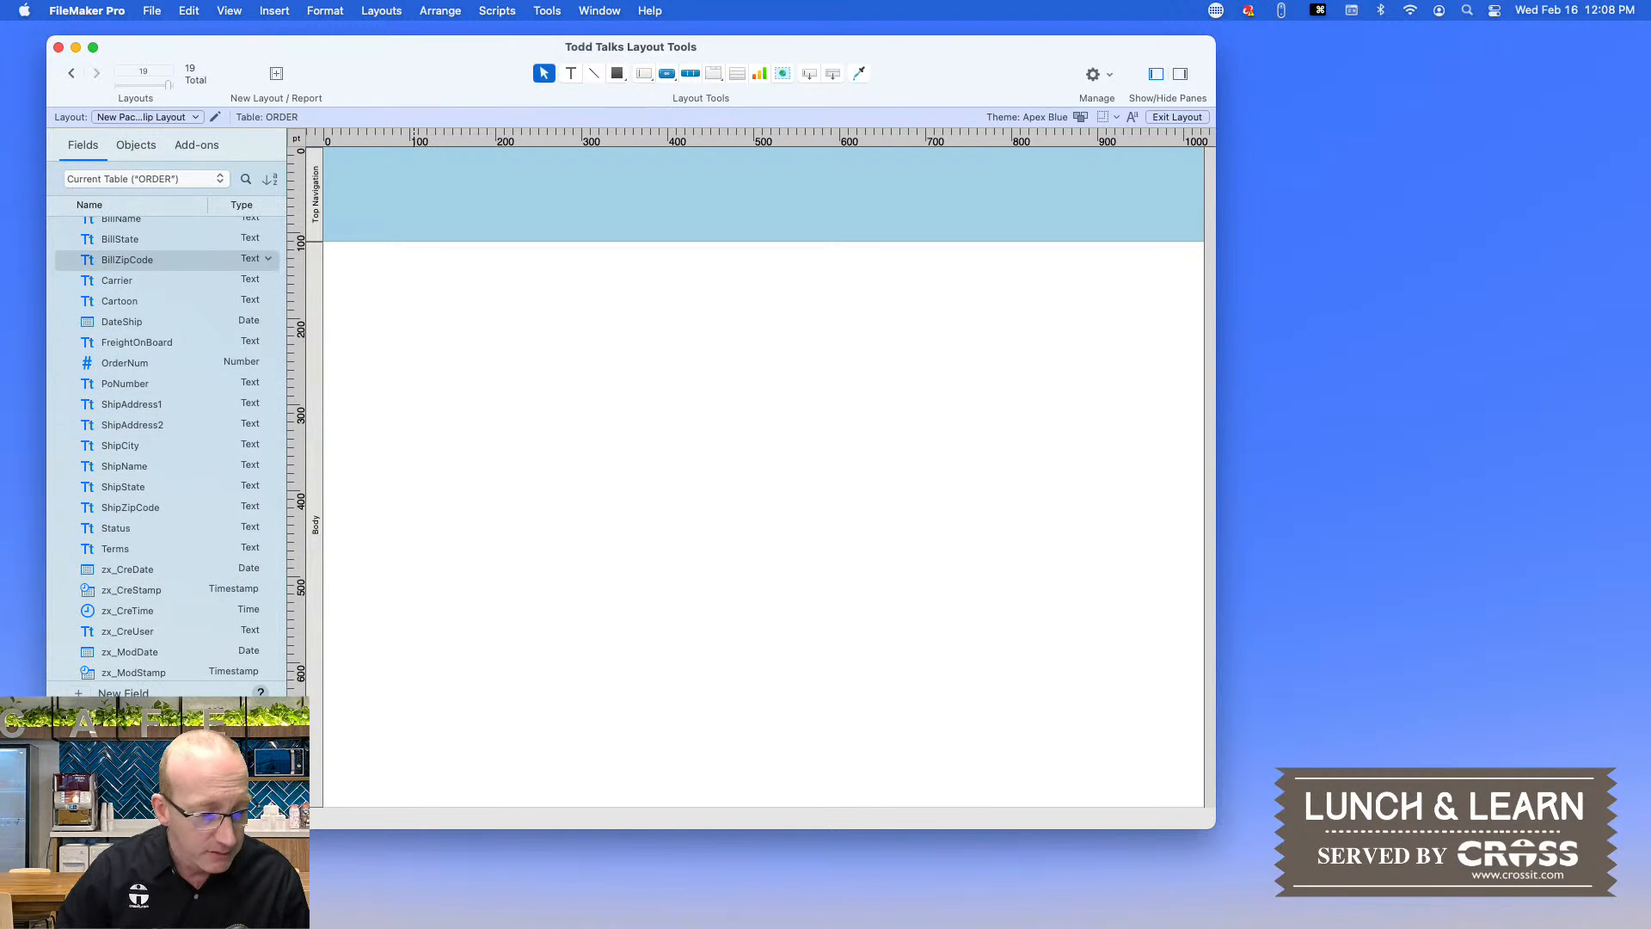
{"action": "left_click_drag", "start_coordinate": [445, 64], "coordinate": [658, 65]}
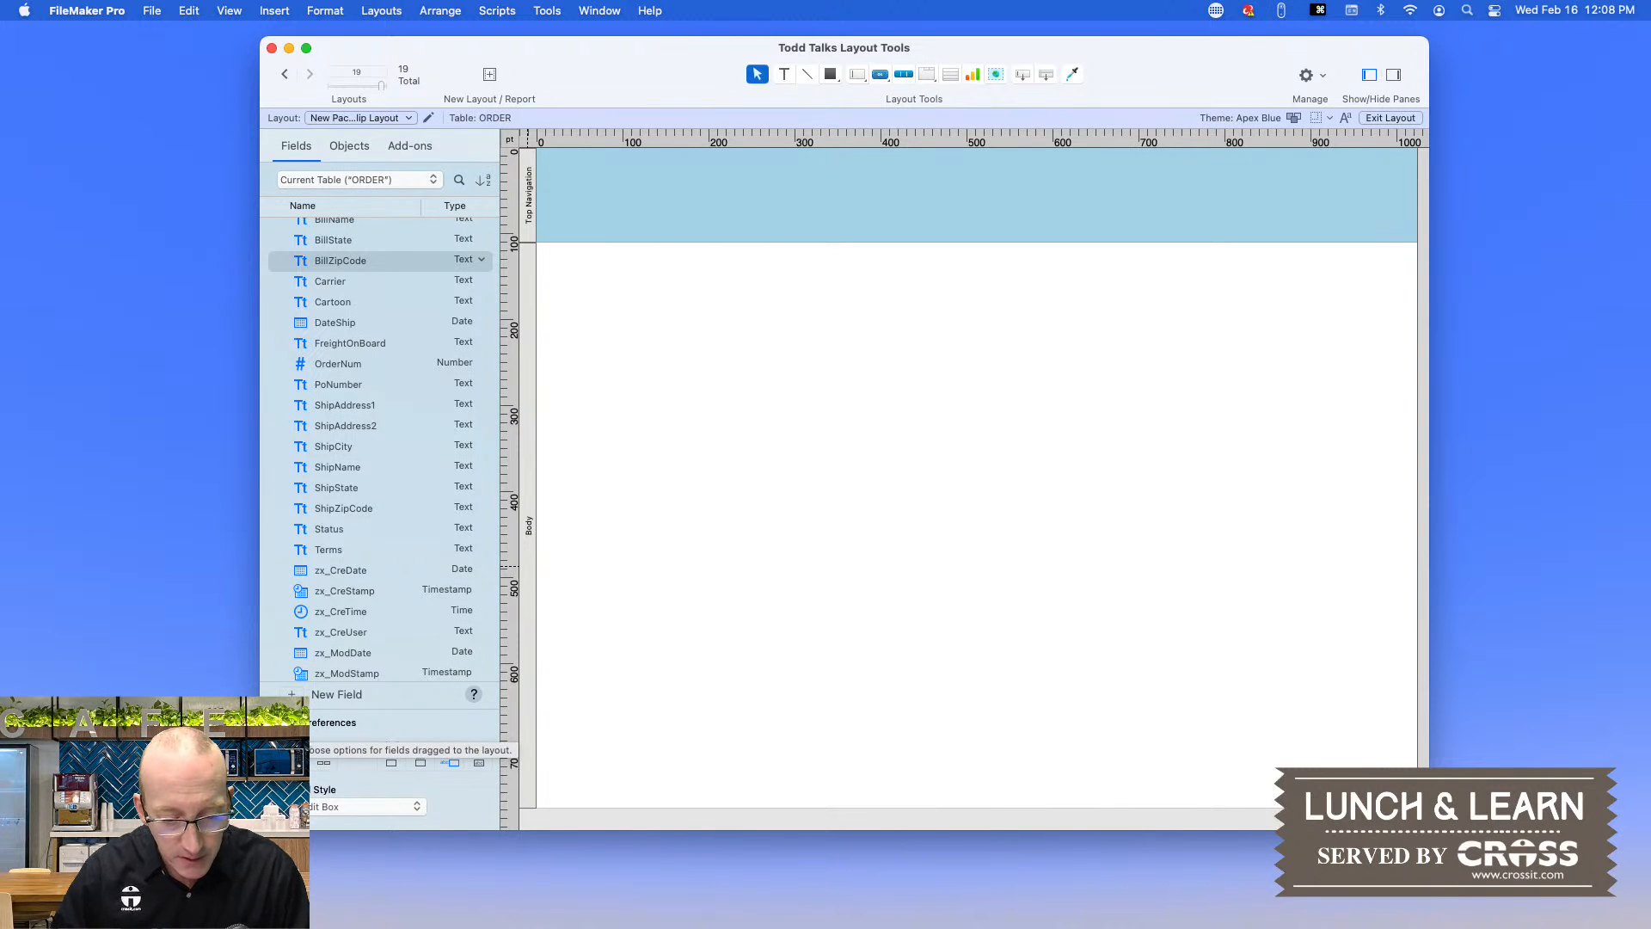
{"action": "scroll", "coordinate": [612, 714], "scroll_direction": "down", "scroll_amount": 3}
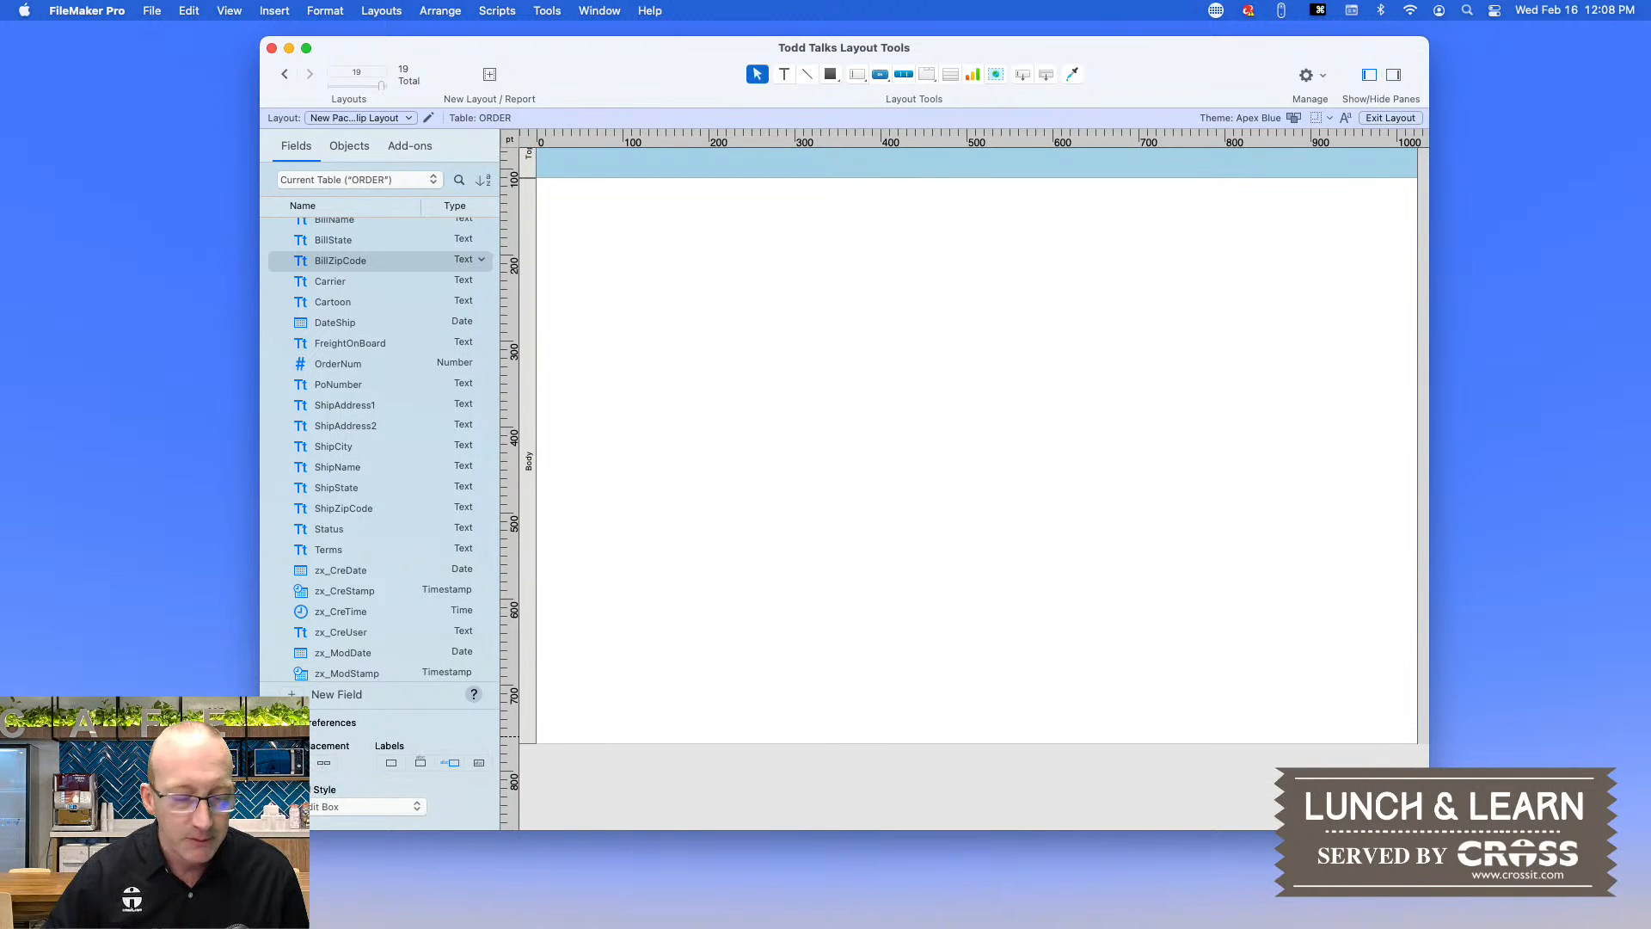
{"action": "left_click", "coordinate": [319, 763]}
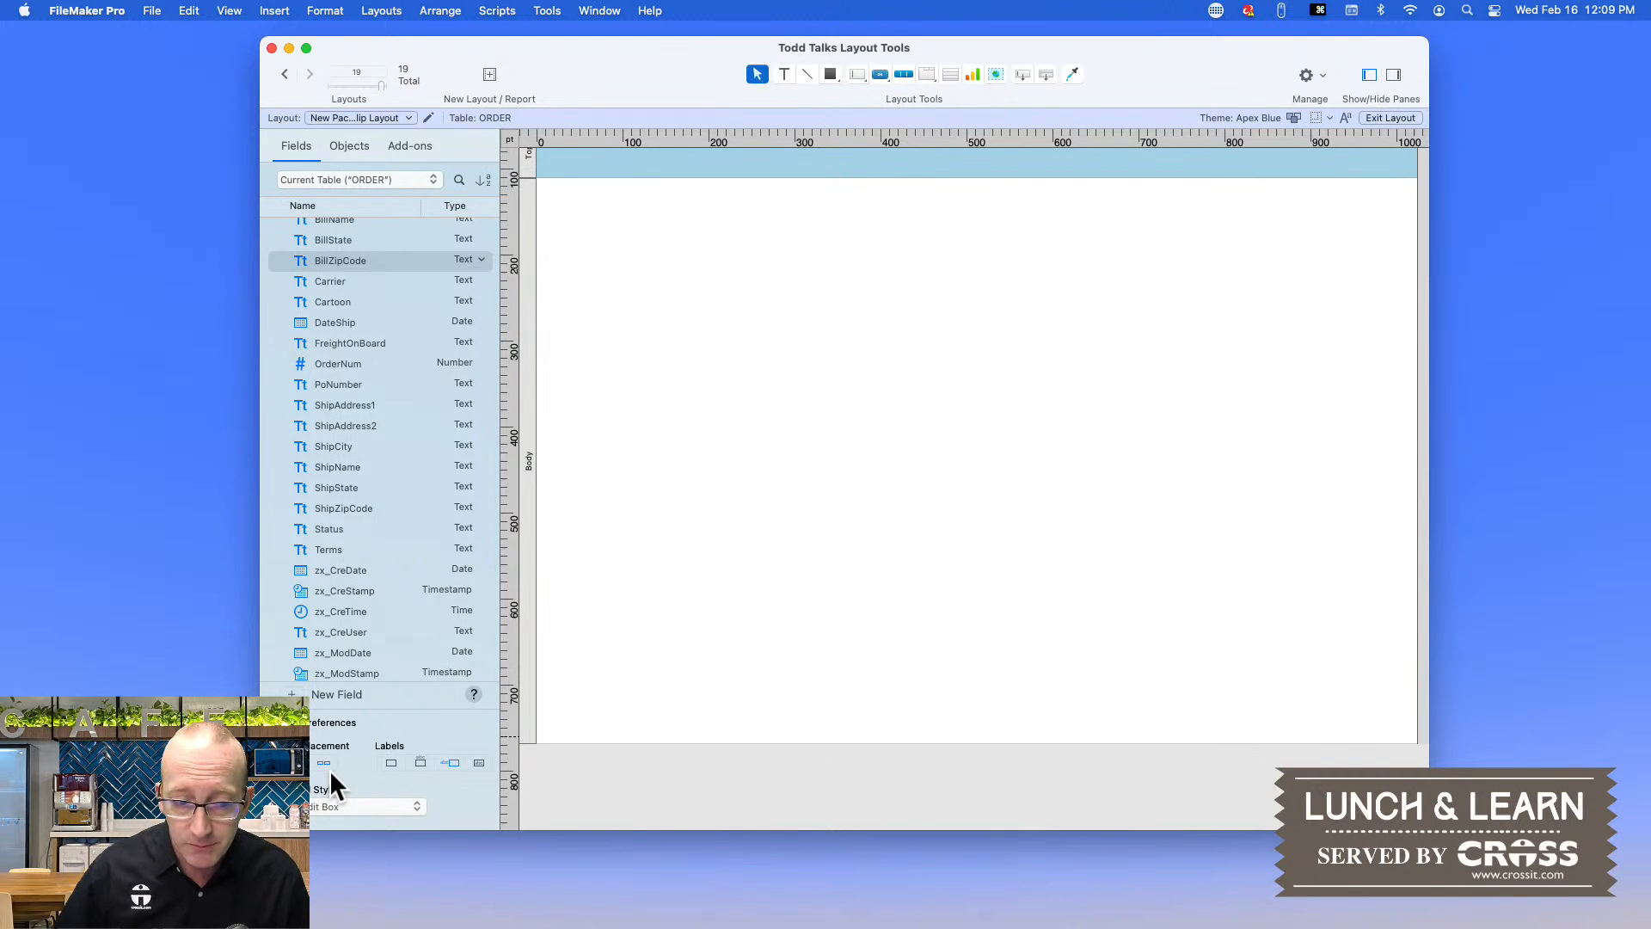
- Place the BillCity, BillState and BillZipCode fields side by side near the top of the body, with labels above the fields
{"action": "scroll", "coordinate": [390, 551], "scroll_direction": "up", "scroll_amount": 5}
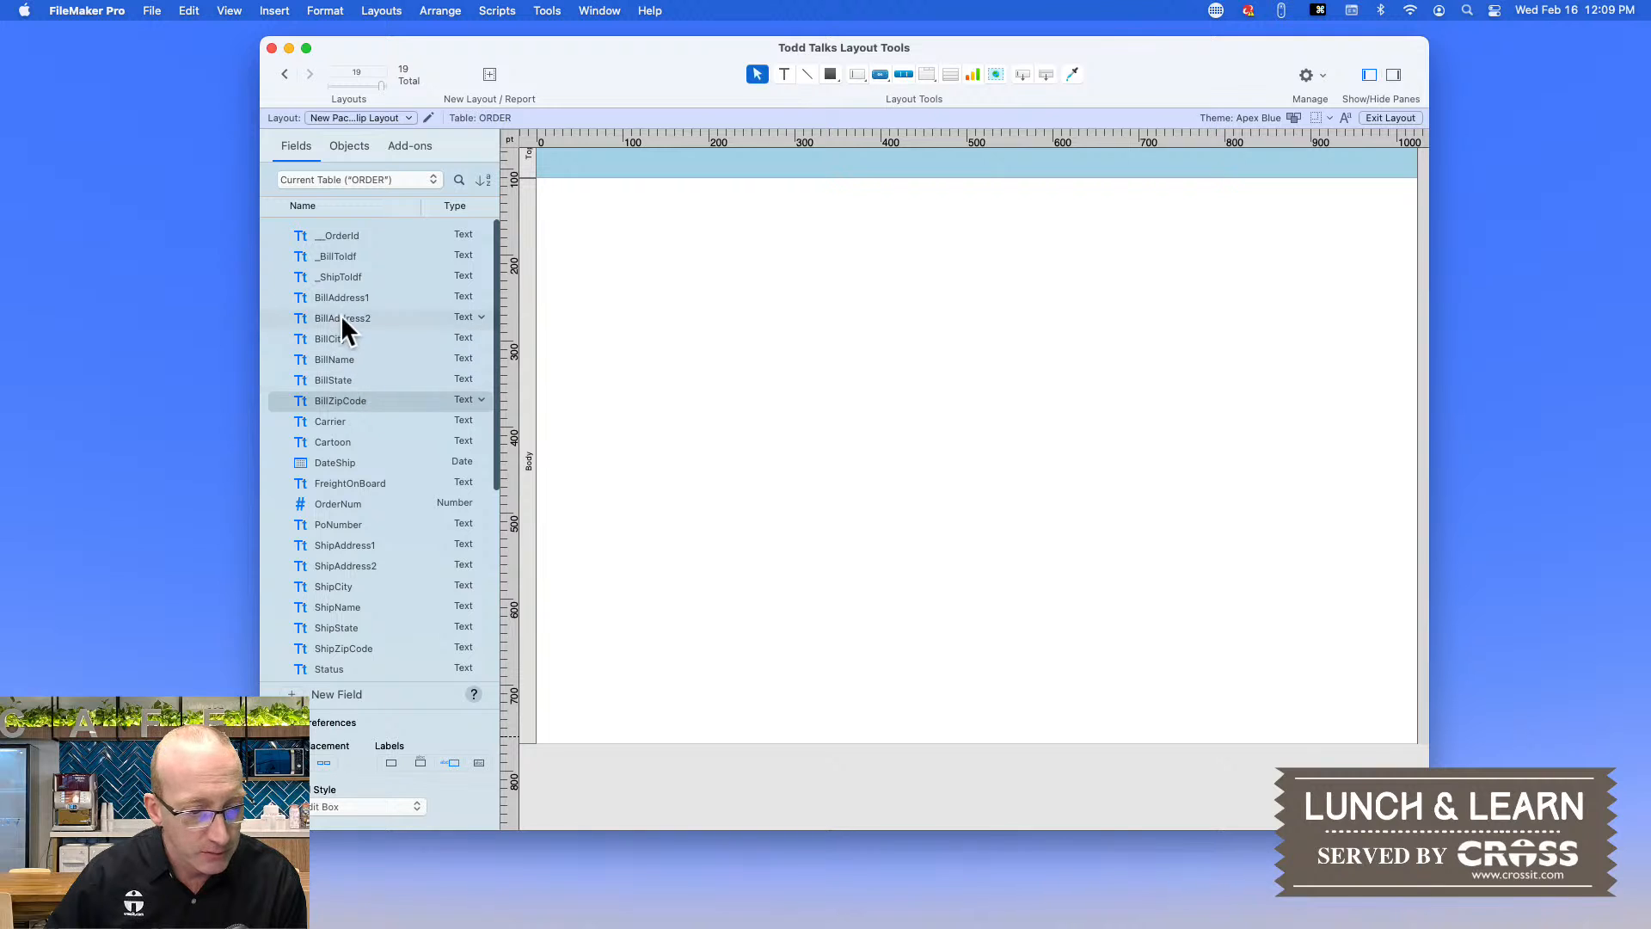
{"action": "left_click", "coordinate": [346, 340]}
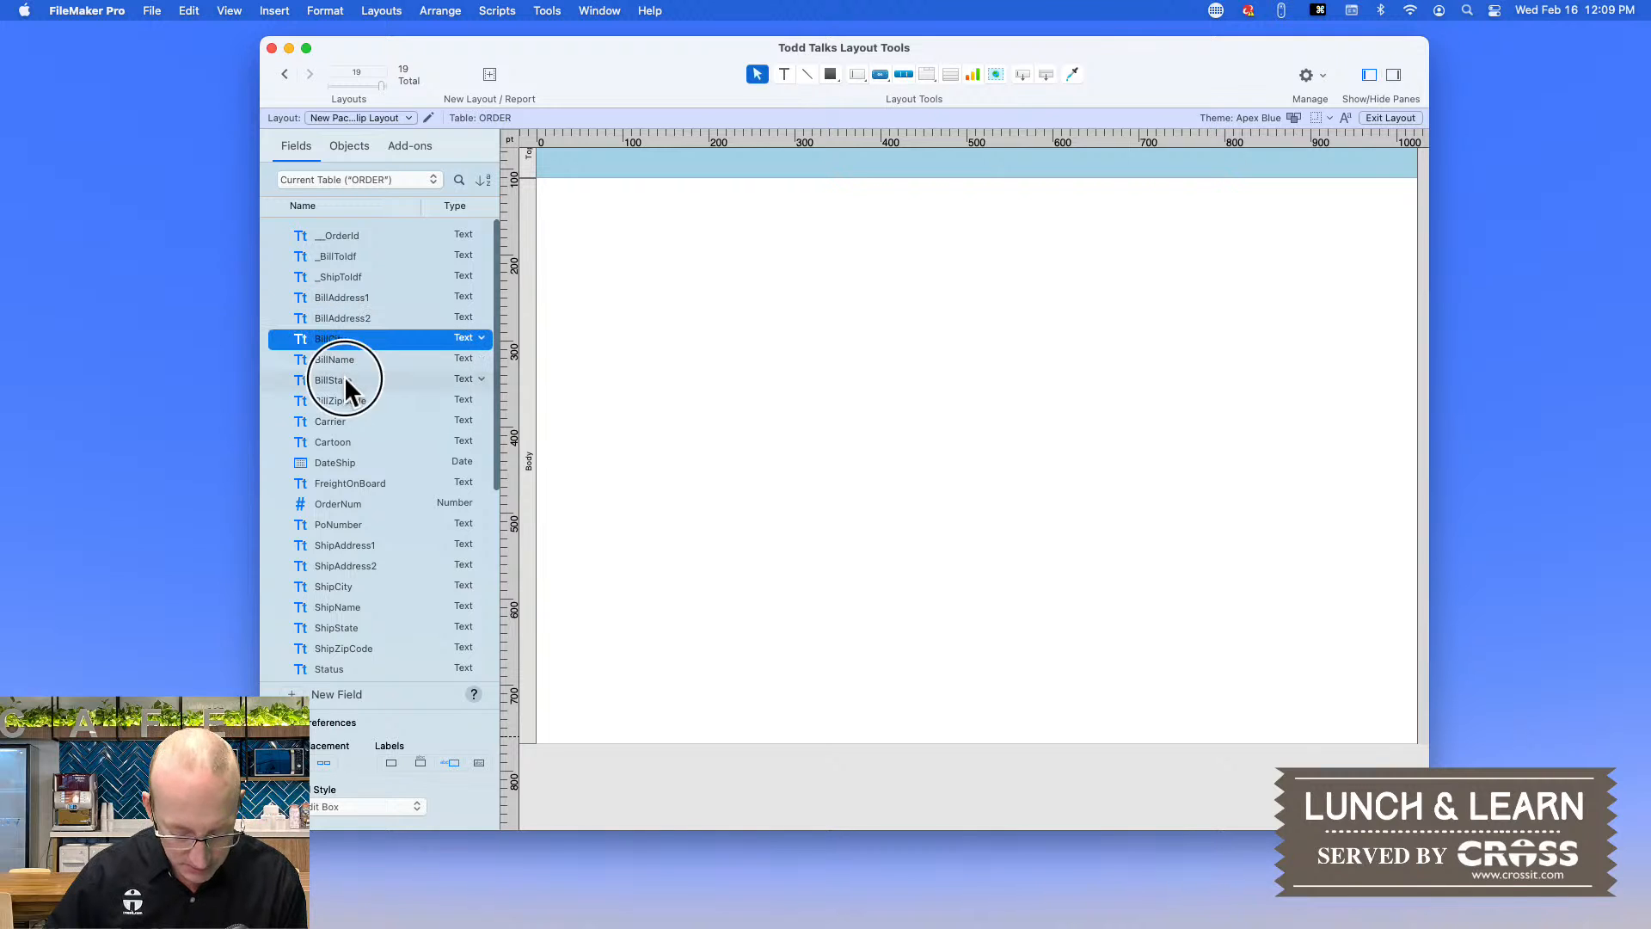
{"action": "left_click", "coordinate": [344, 376], "text": "super"}
{"action": "left_click", "coordinate": [343, 400], "text": "super"}
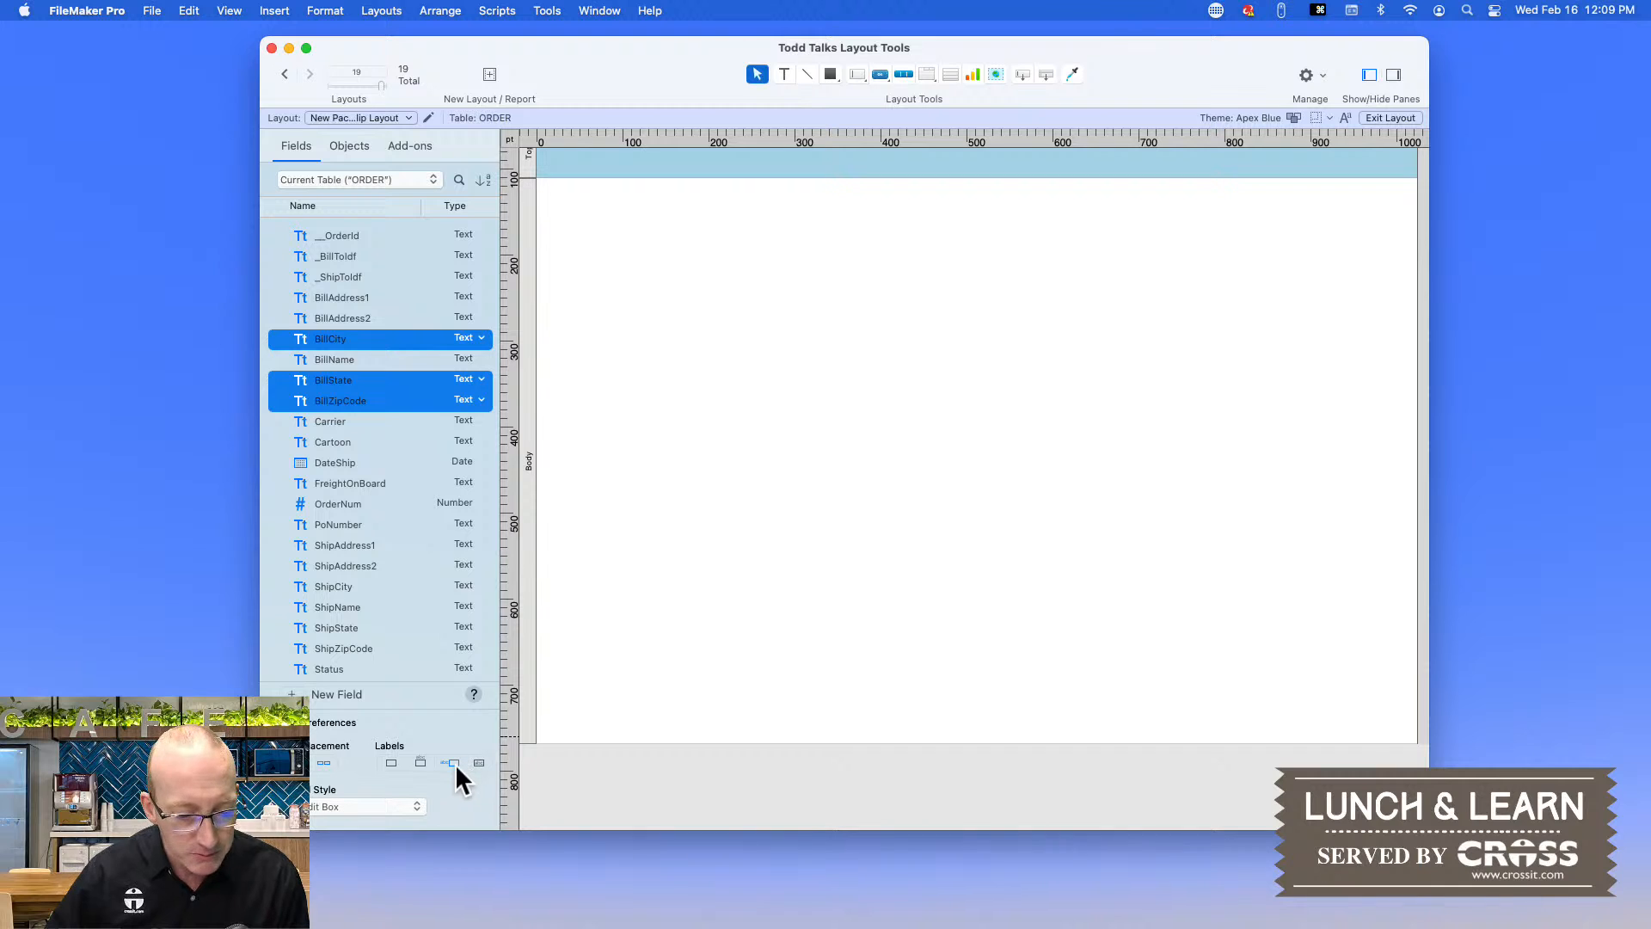
{"action": "left_click", "coordinate": [420, 763]}
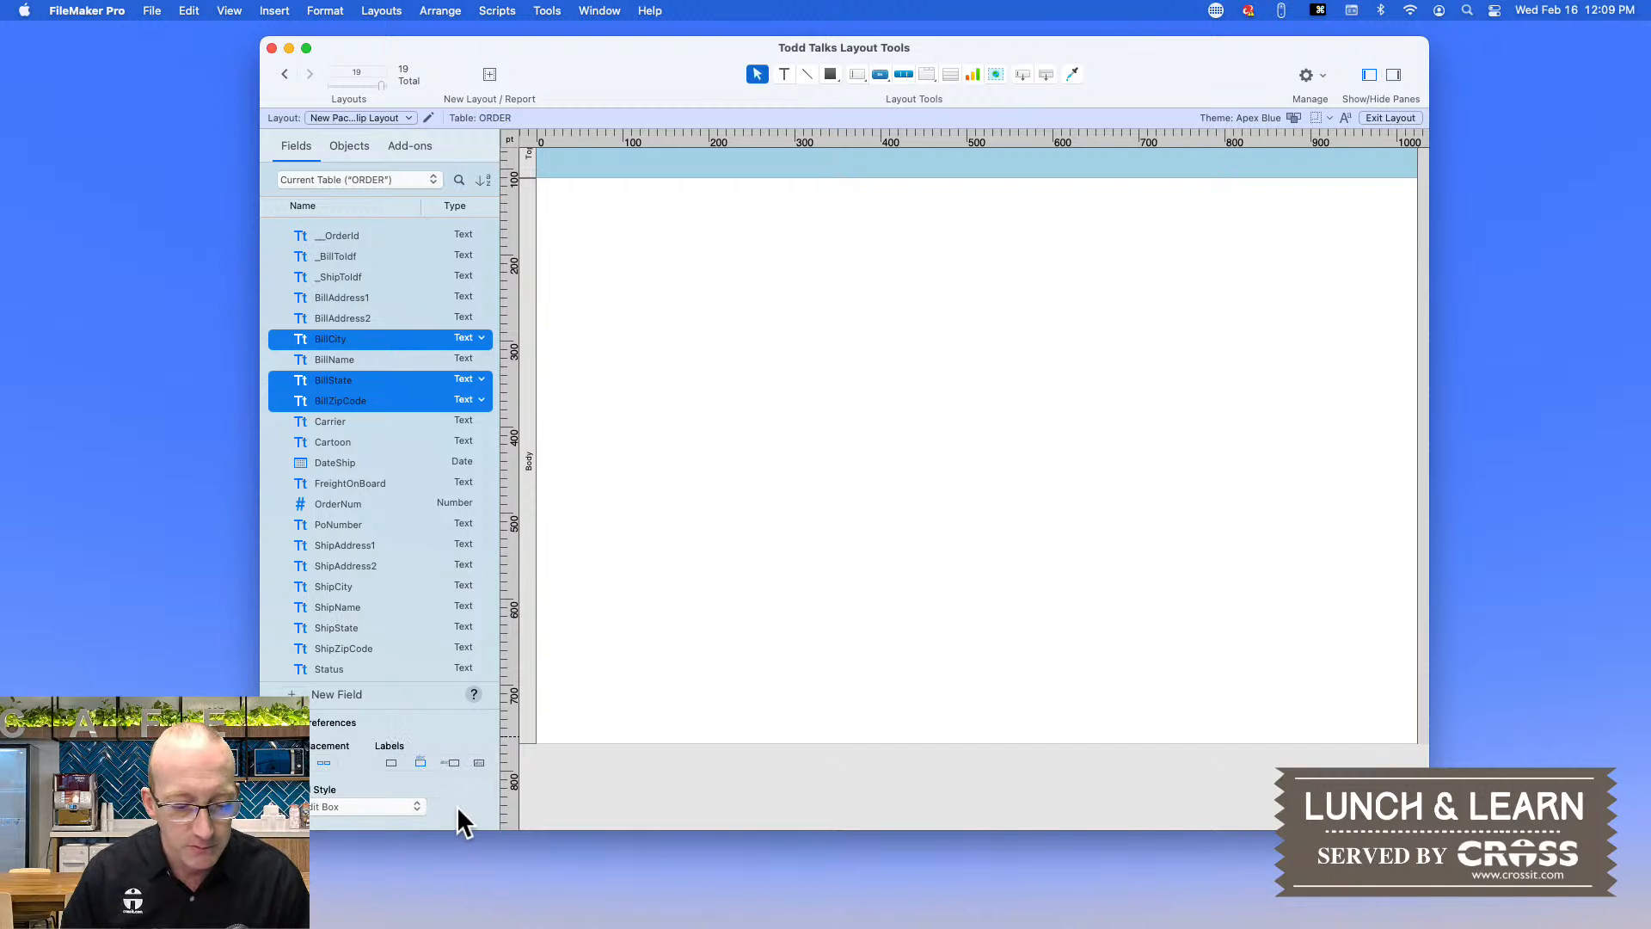
{"action": "left_click_drag", "start_coordinate": [327, 339], "coordinate": [669, 251]}
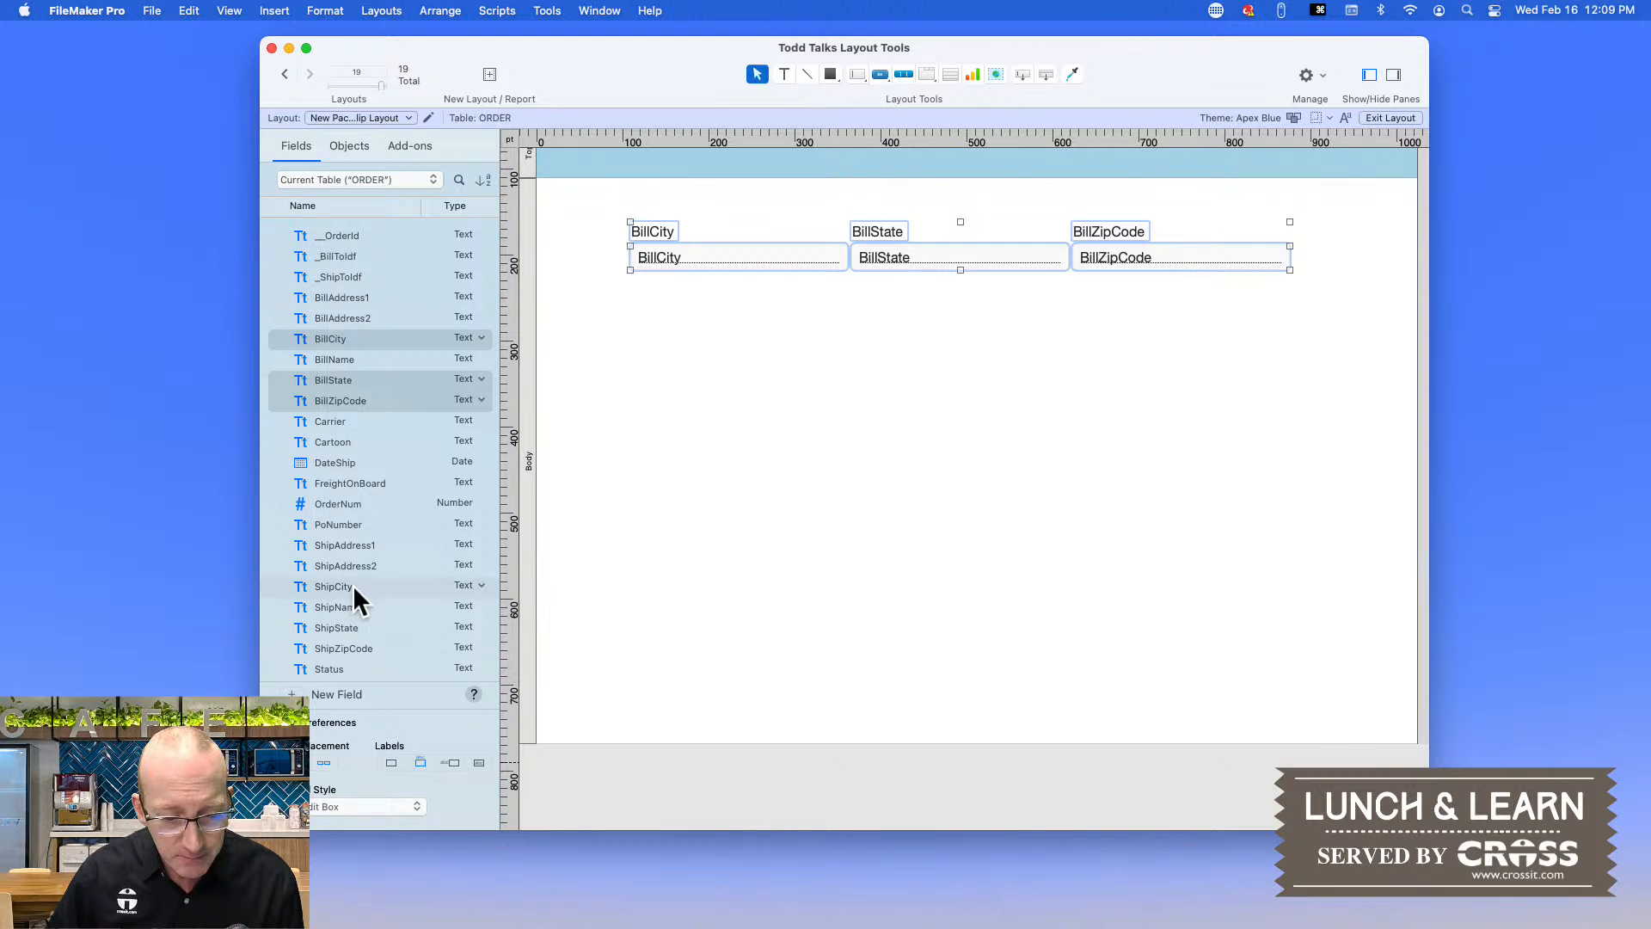
- Examine the layout's object list, picking out the BillZipCode label and the BillCity edit box in it
{"action": "scroll", "coordinate": [353, 585], "scroll_direction": "down", "scroll_amount": 5}
{"action": "scroll", "coordinate": [353, 586], "scroll_direction": "up", "scroll_amount": 5}
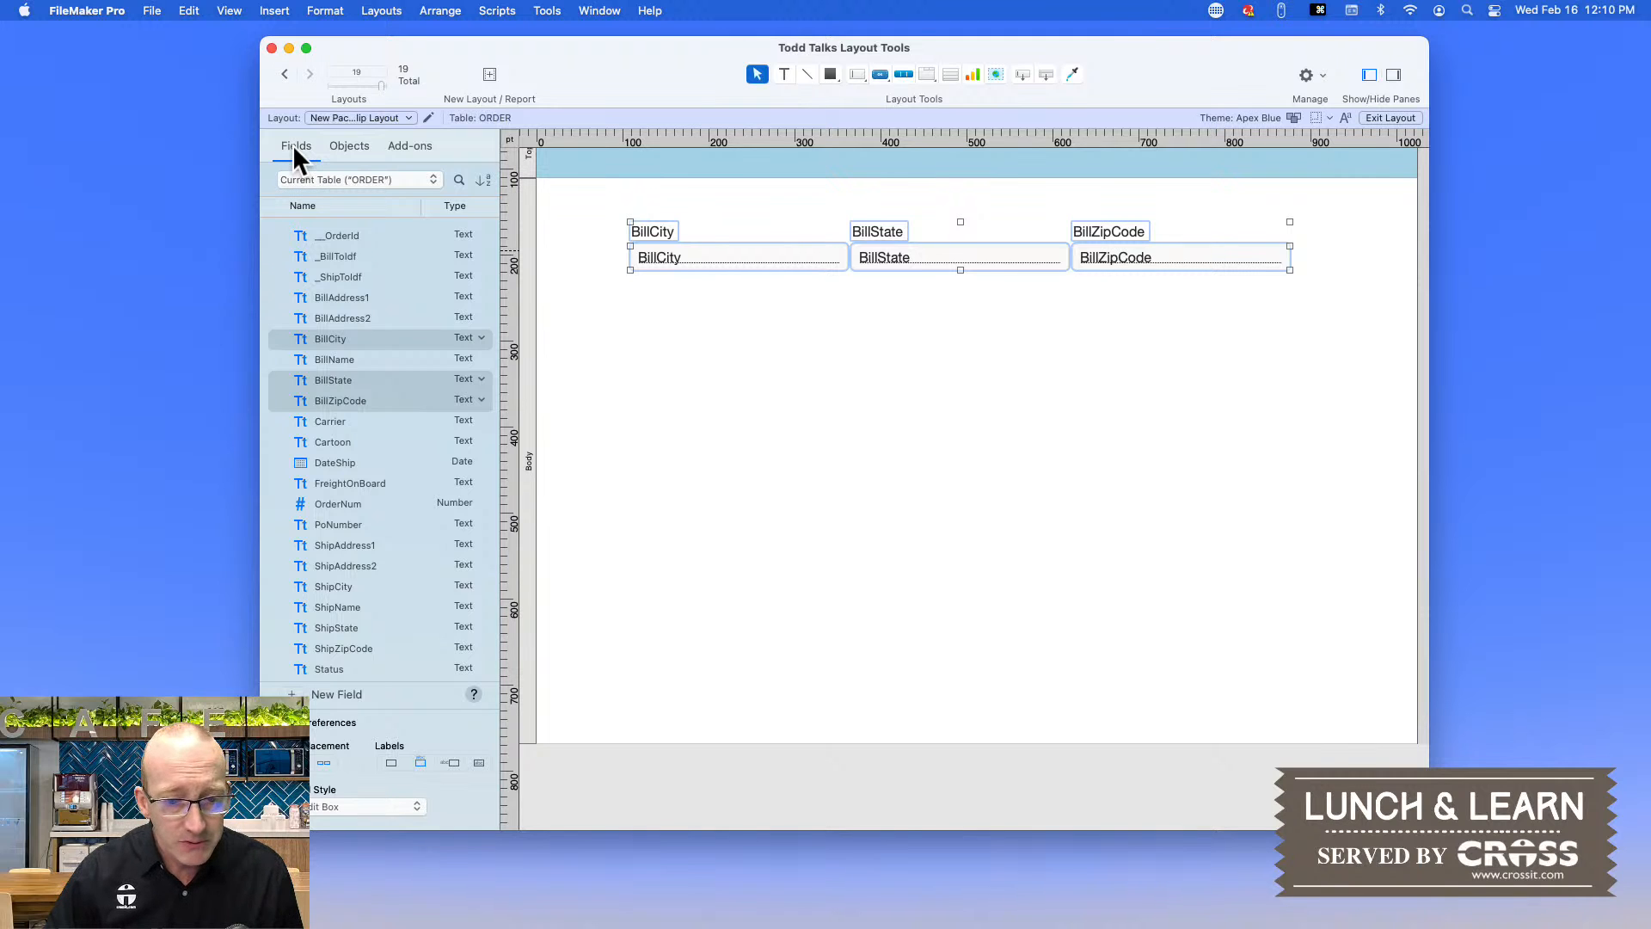
{"action": "left_click", "coordinate": [346, 146]}
{"action": "left_click", "coordinate": [369, 391]}
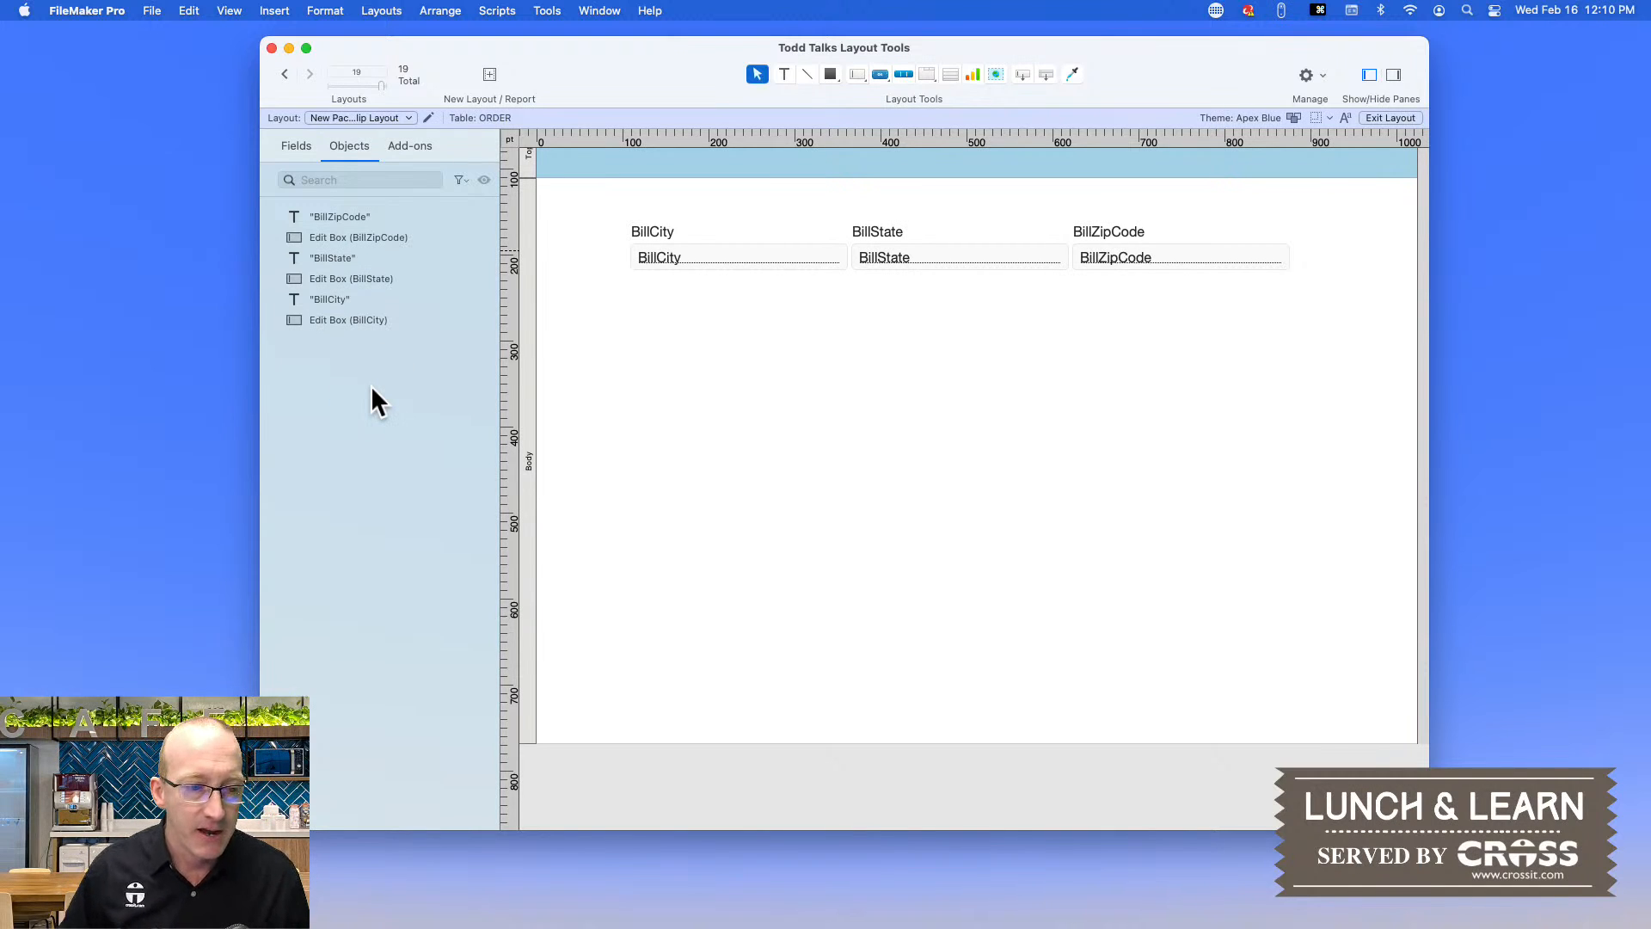
{"action": "left_click", "coordinate": [339, 216]}
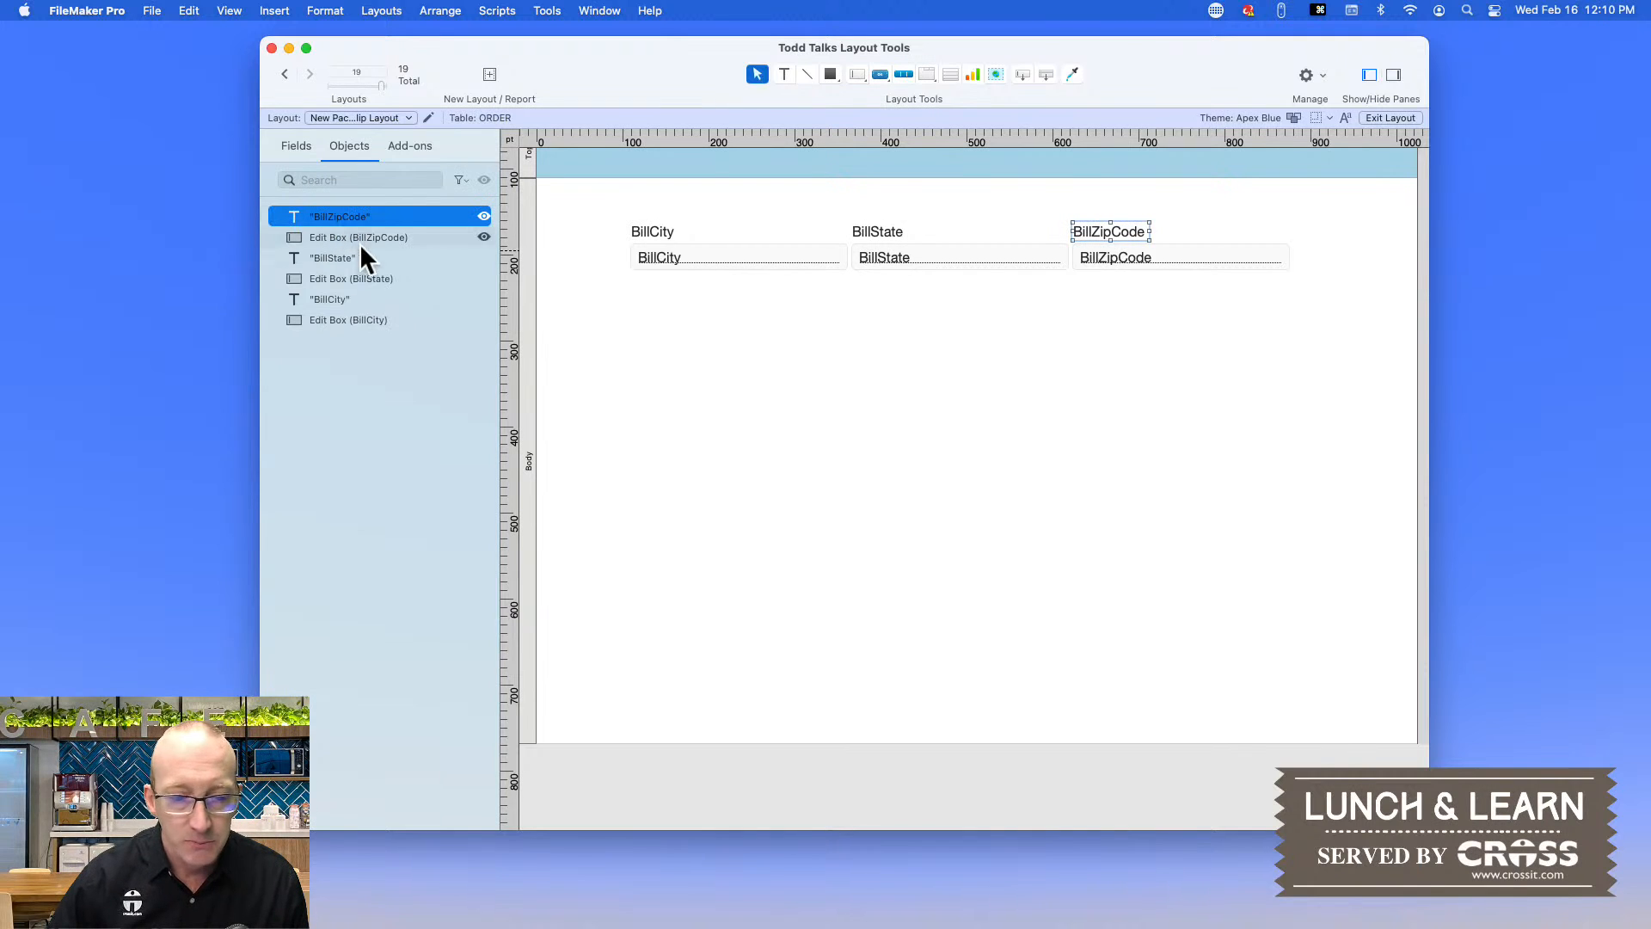
{"action": "left_click", "coordinate": [338, 318]}
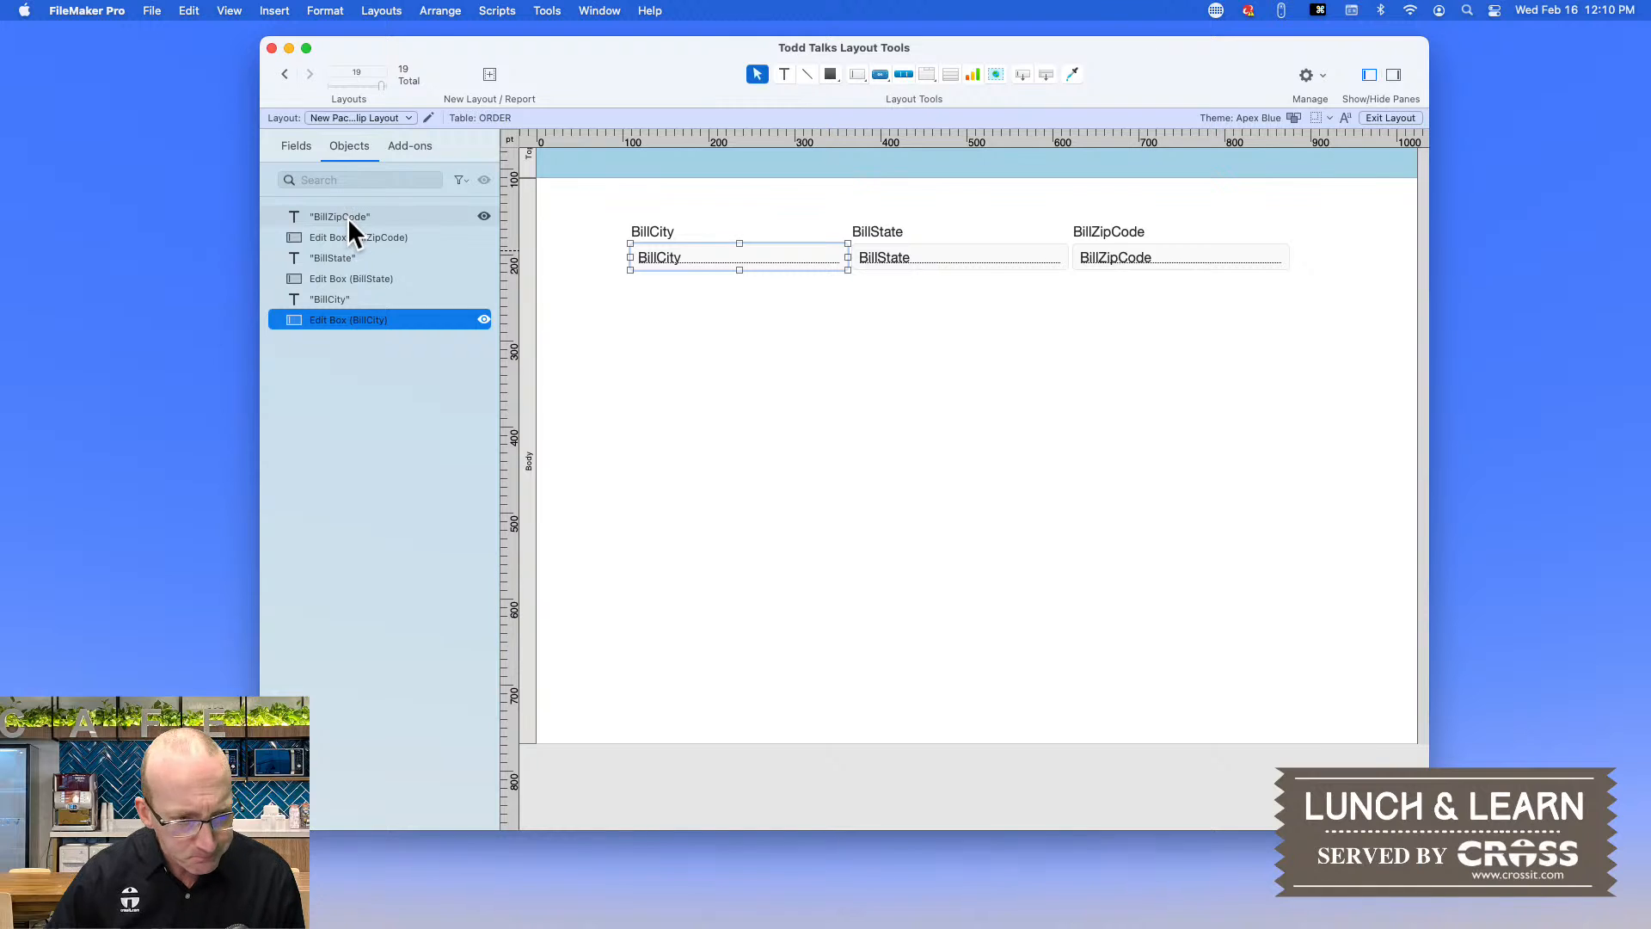
- Filter the object list to text objects only and hide the BillState label on the layout
{"action": "left_click", "coordinate": [459, 179]}
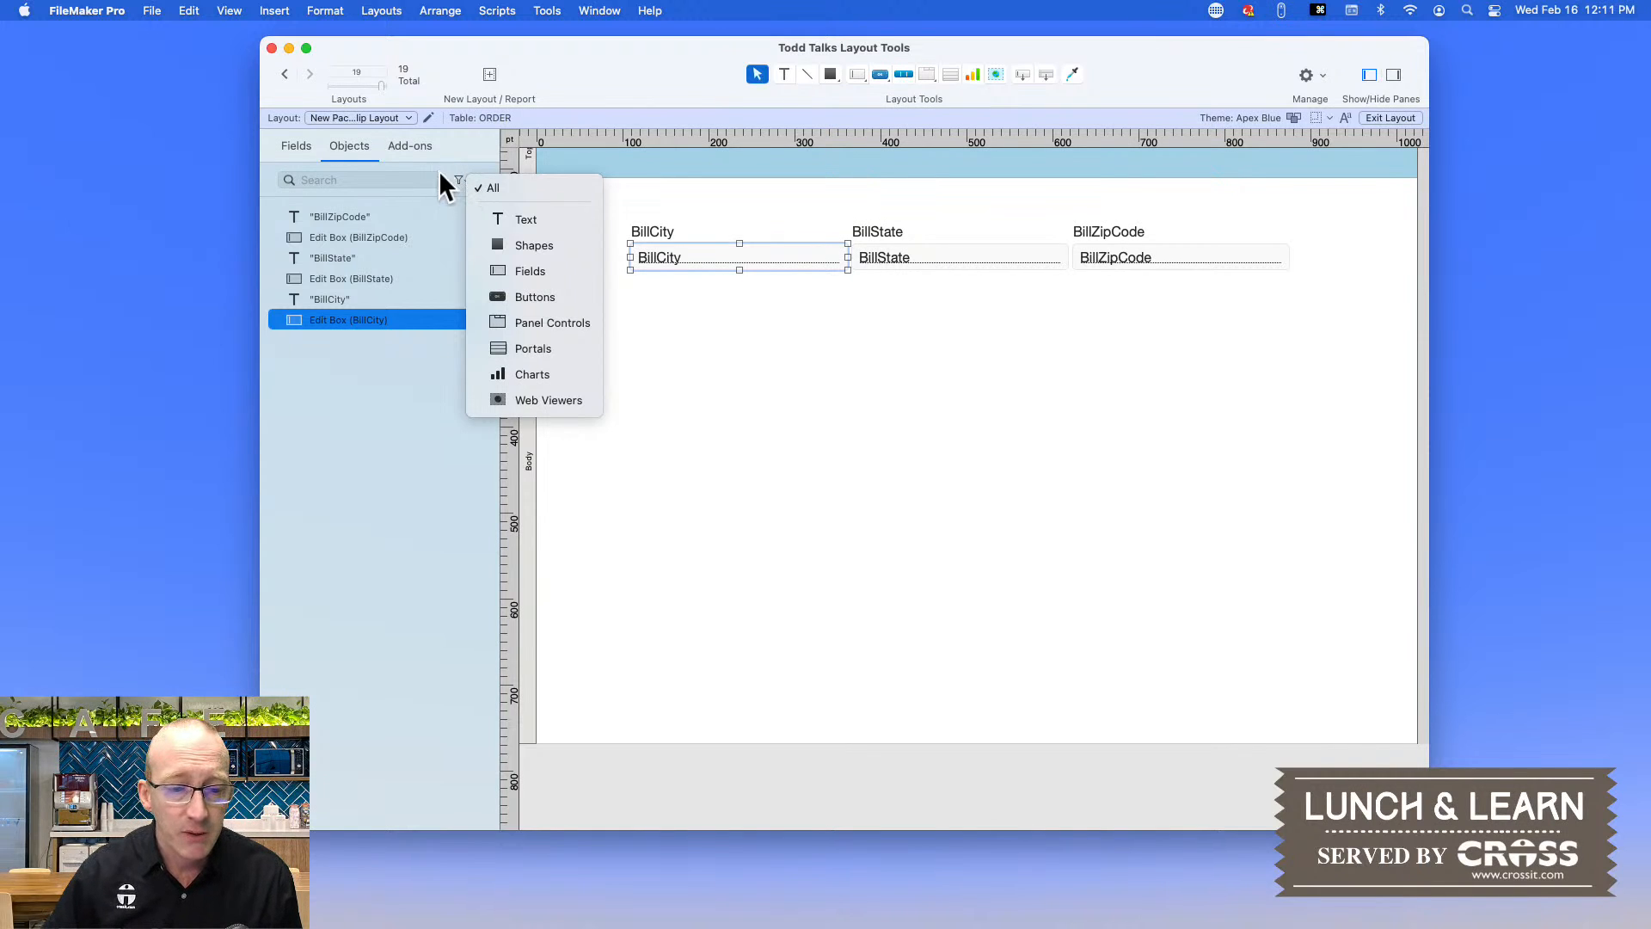
{"action": "left_click", "coordinate": [530, 219]}
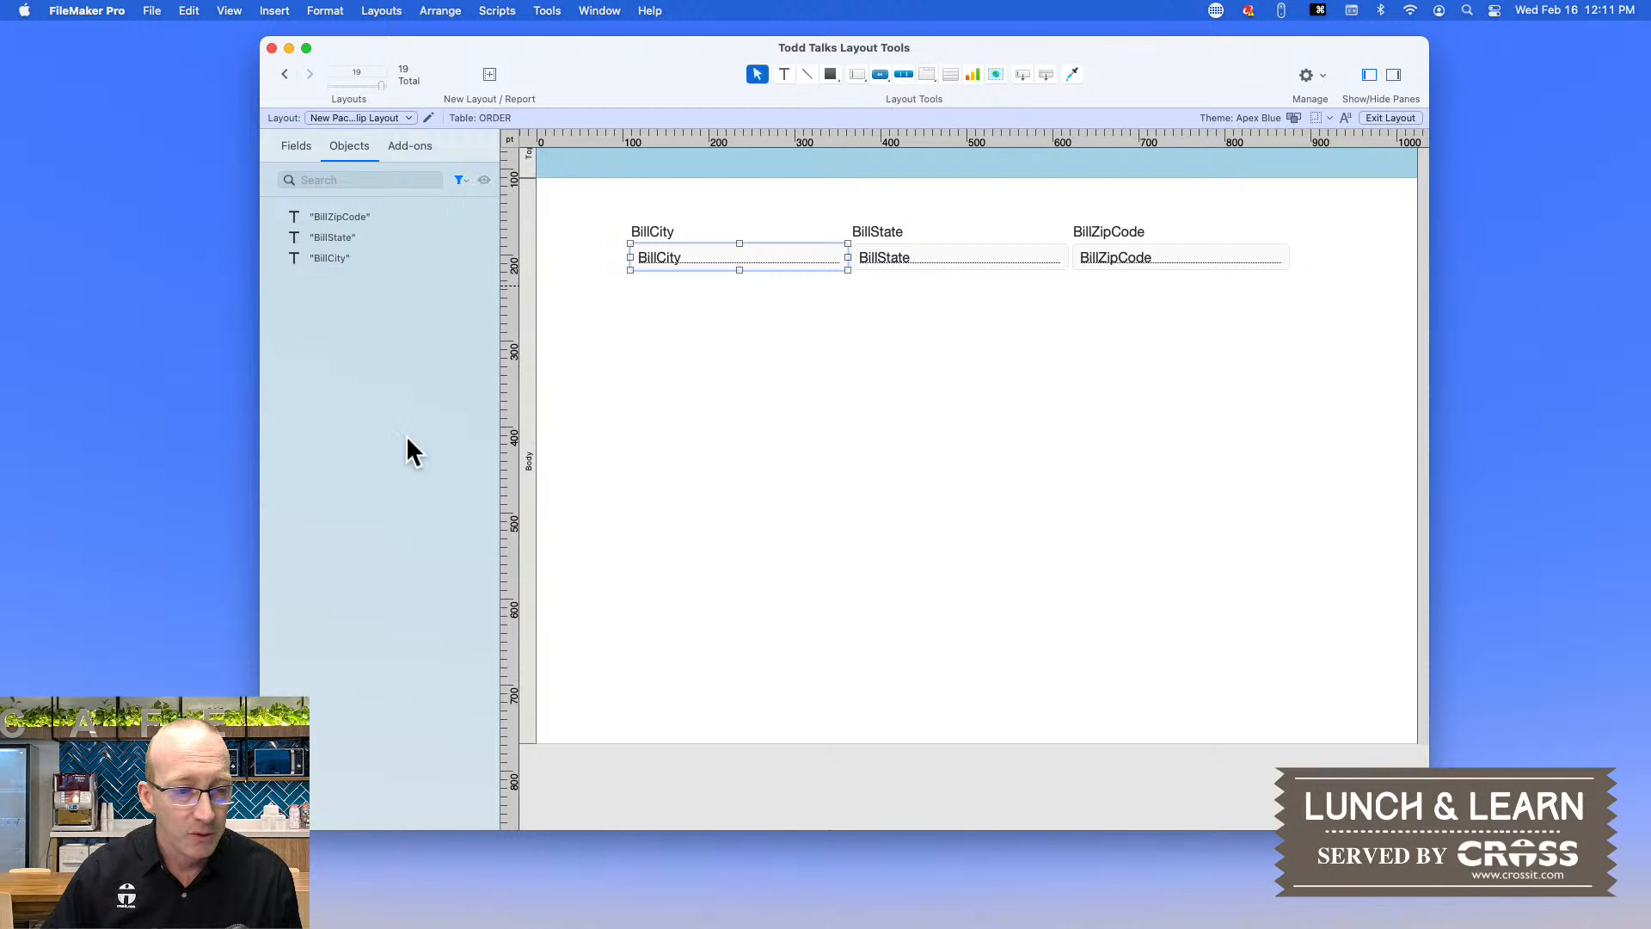
{"action": "left_click", "coordinate": [339, 237]}
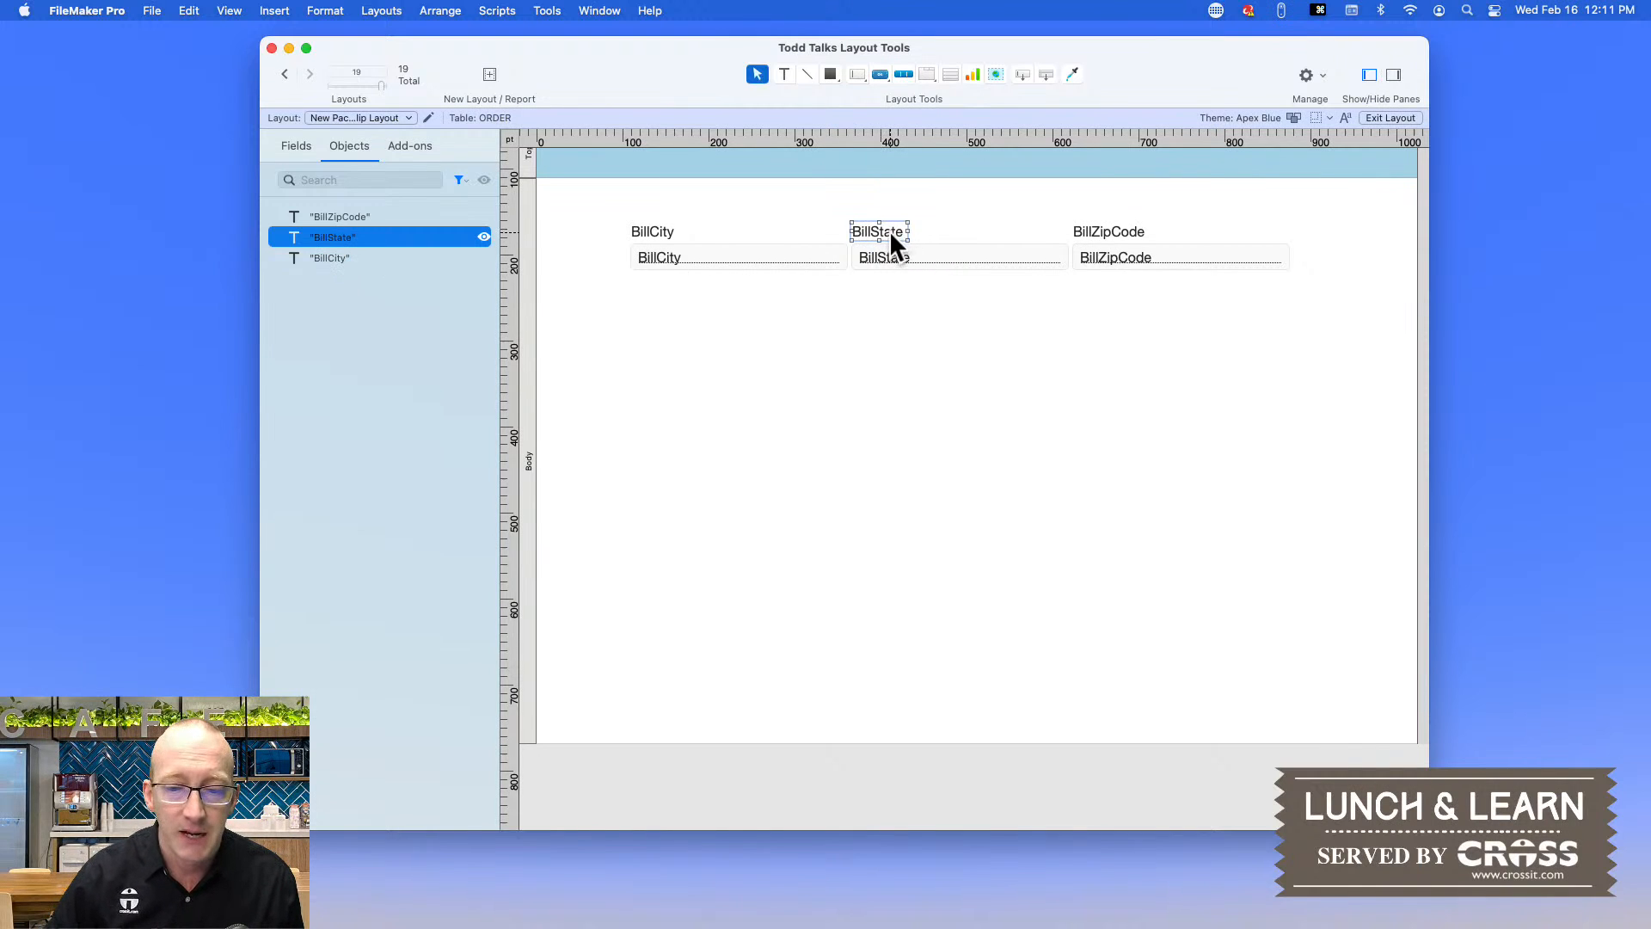
{"action": "left_click", "coordinate": [483, 236]}
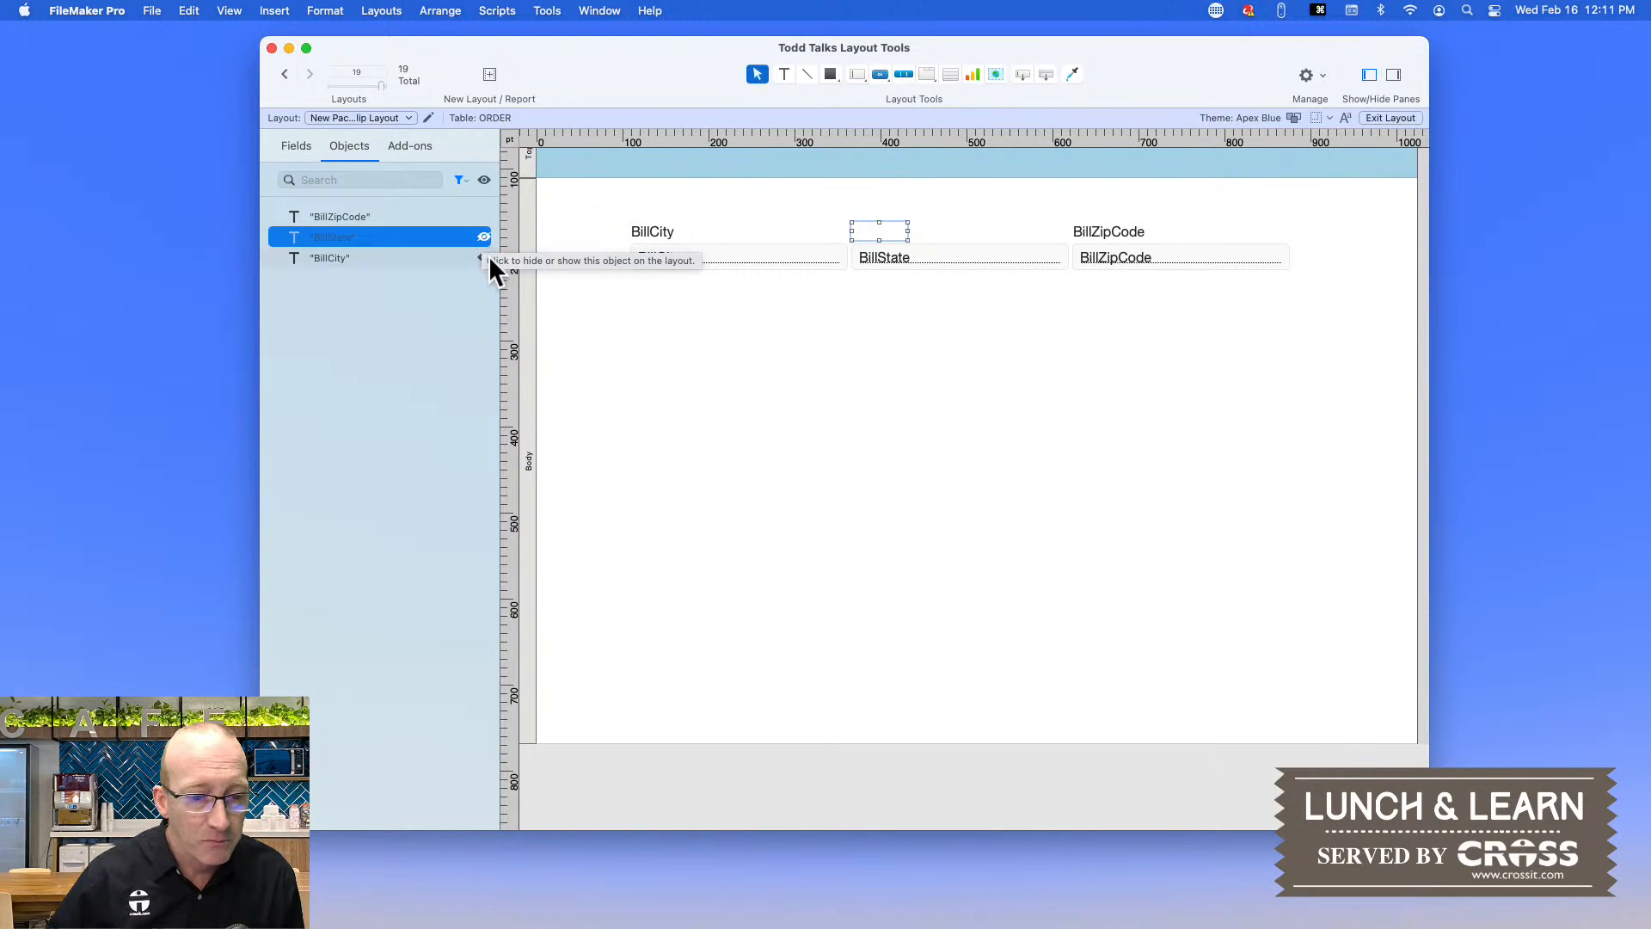
- Switch to Browse mode, saving the layout changes
{"action": "left_click", "coordinate": [727, 385]}
{"action": "key", "text": "super+b"}
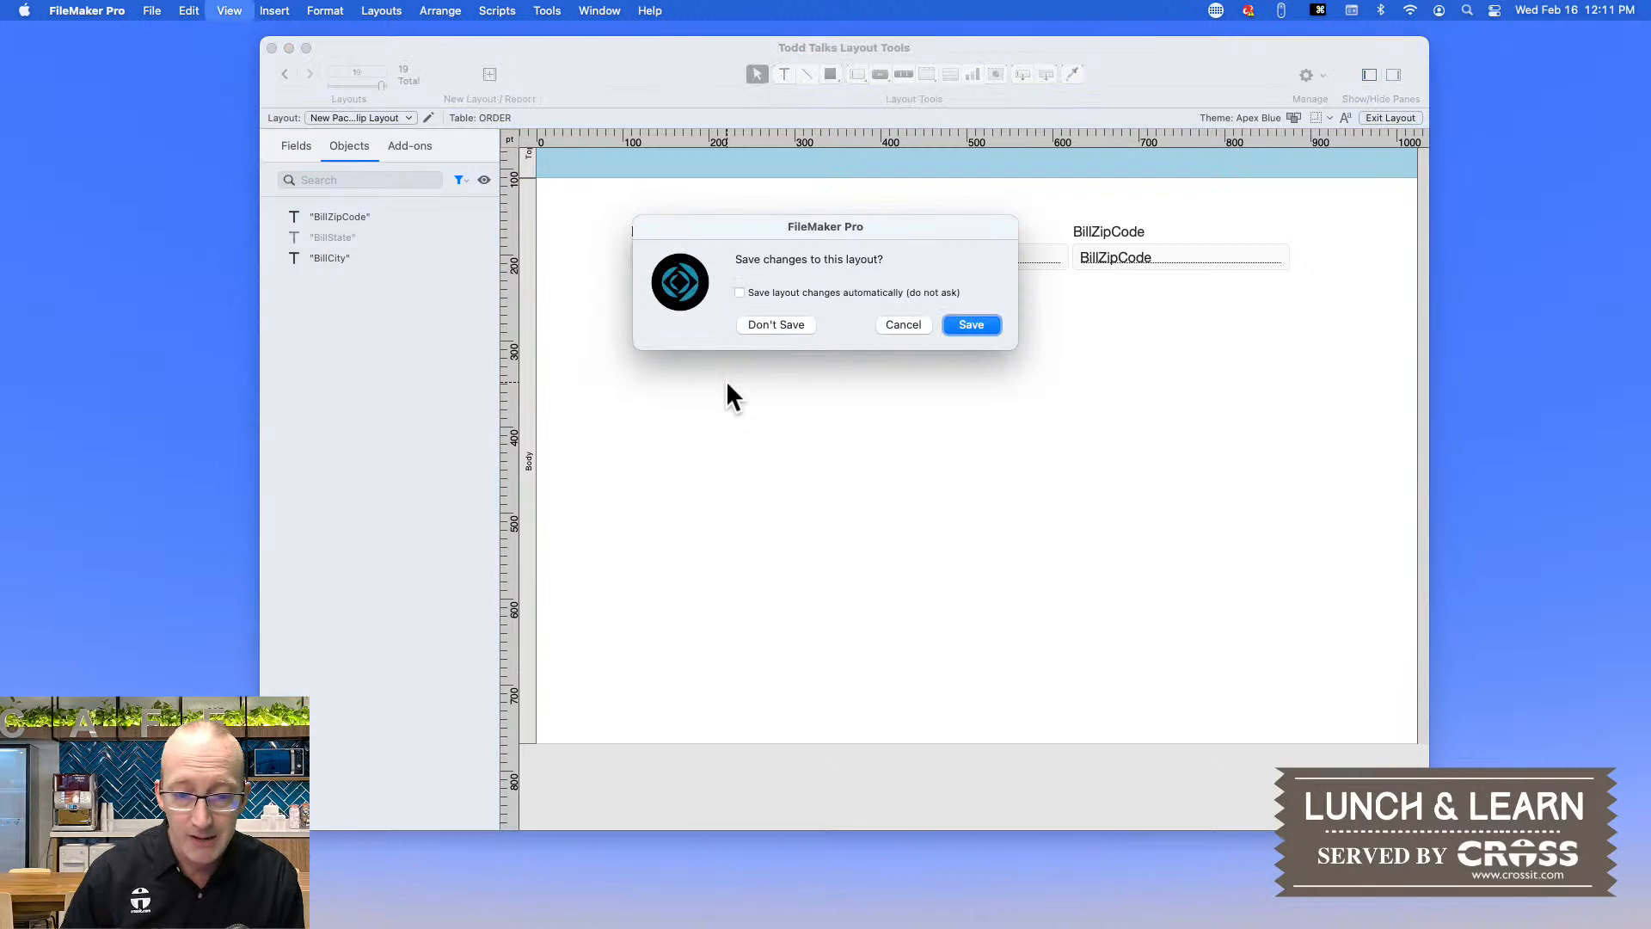
{"action": "left_click", "coordinate": [970, 325]}
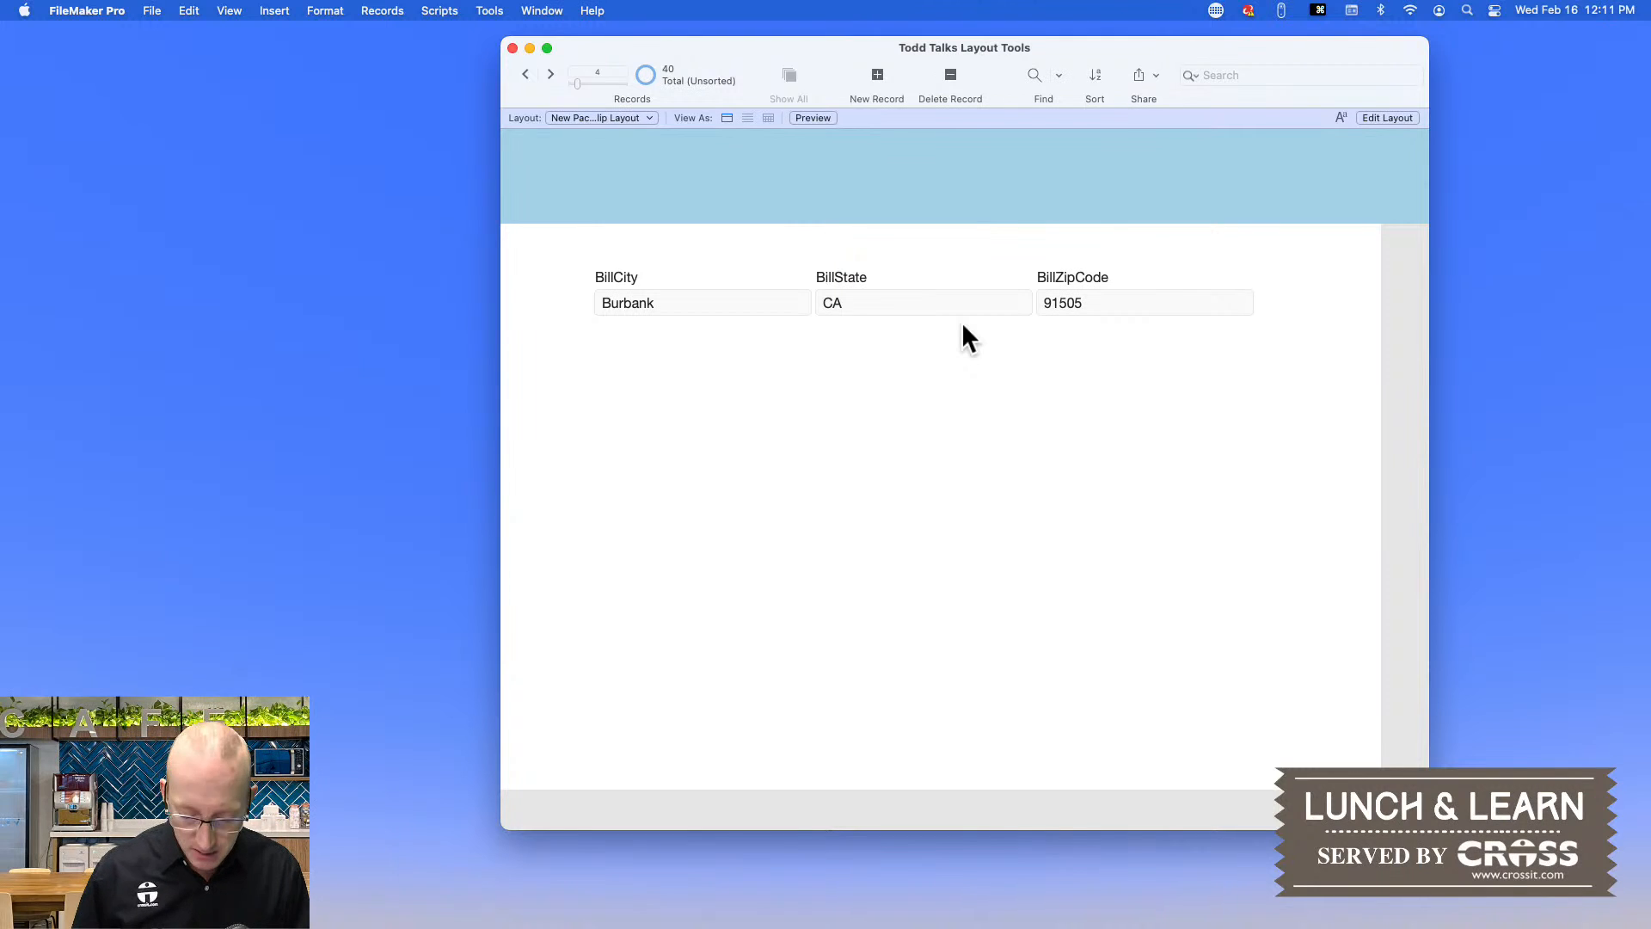
- Return to Layout mode, unhide all hidden objects and clear the object-type filter from the object list
{"action": "key", "text": "super+l"}
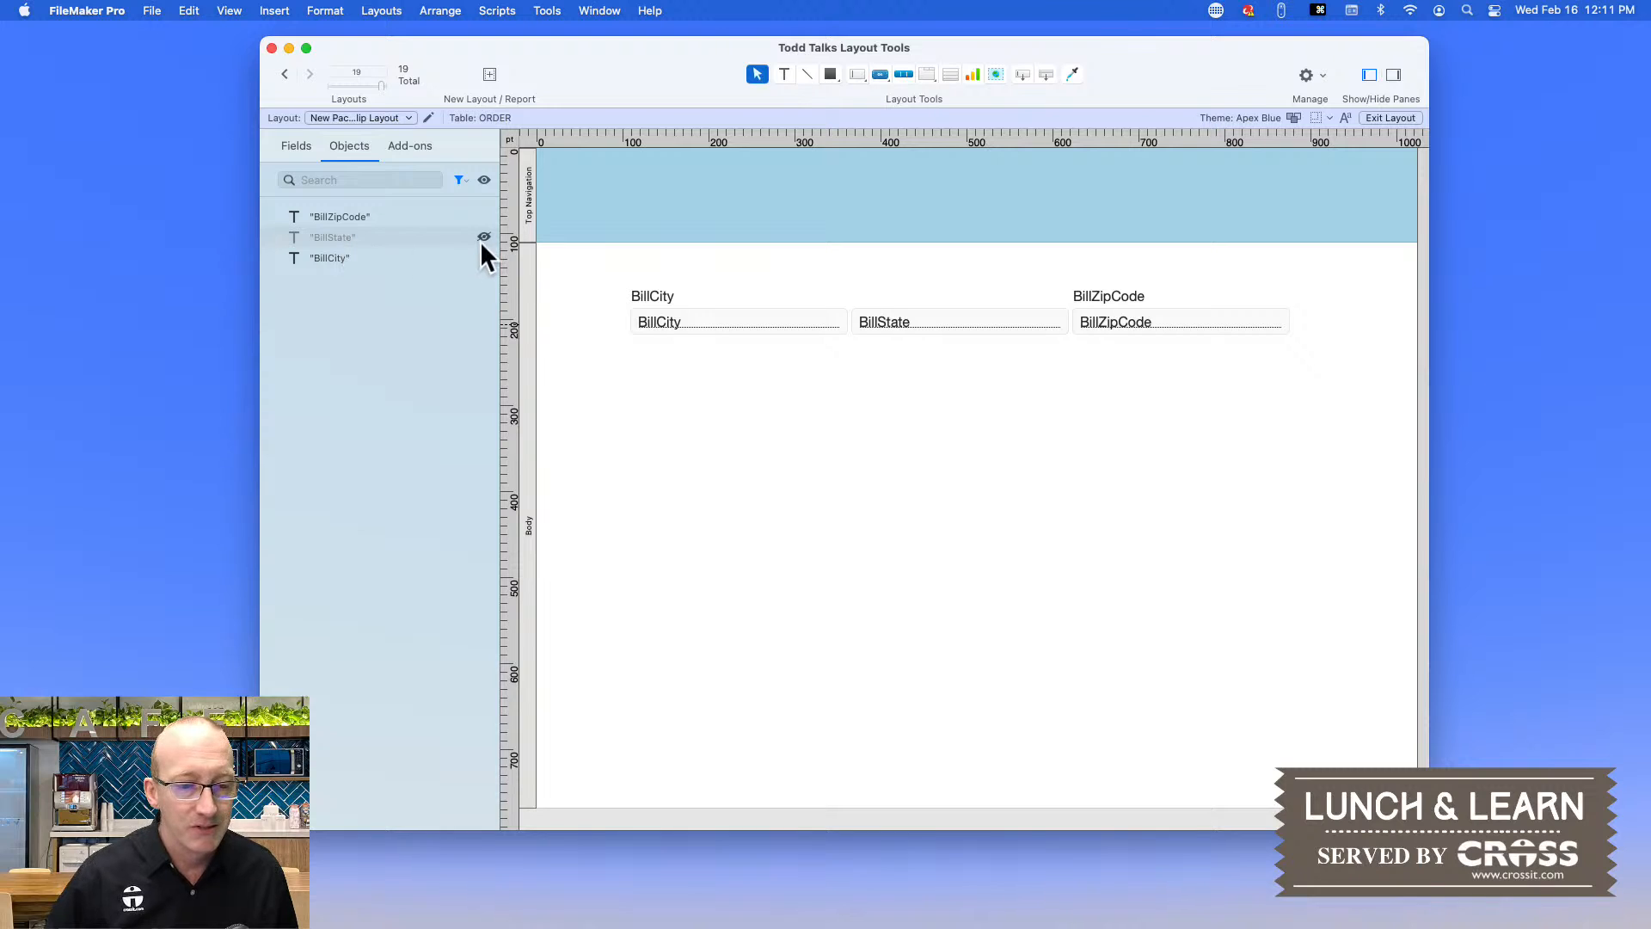
{"action": "left_click", "coordinate": [483, 179]}
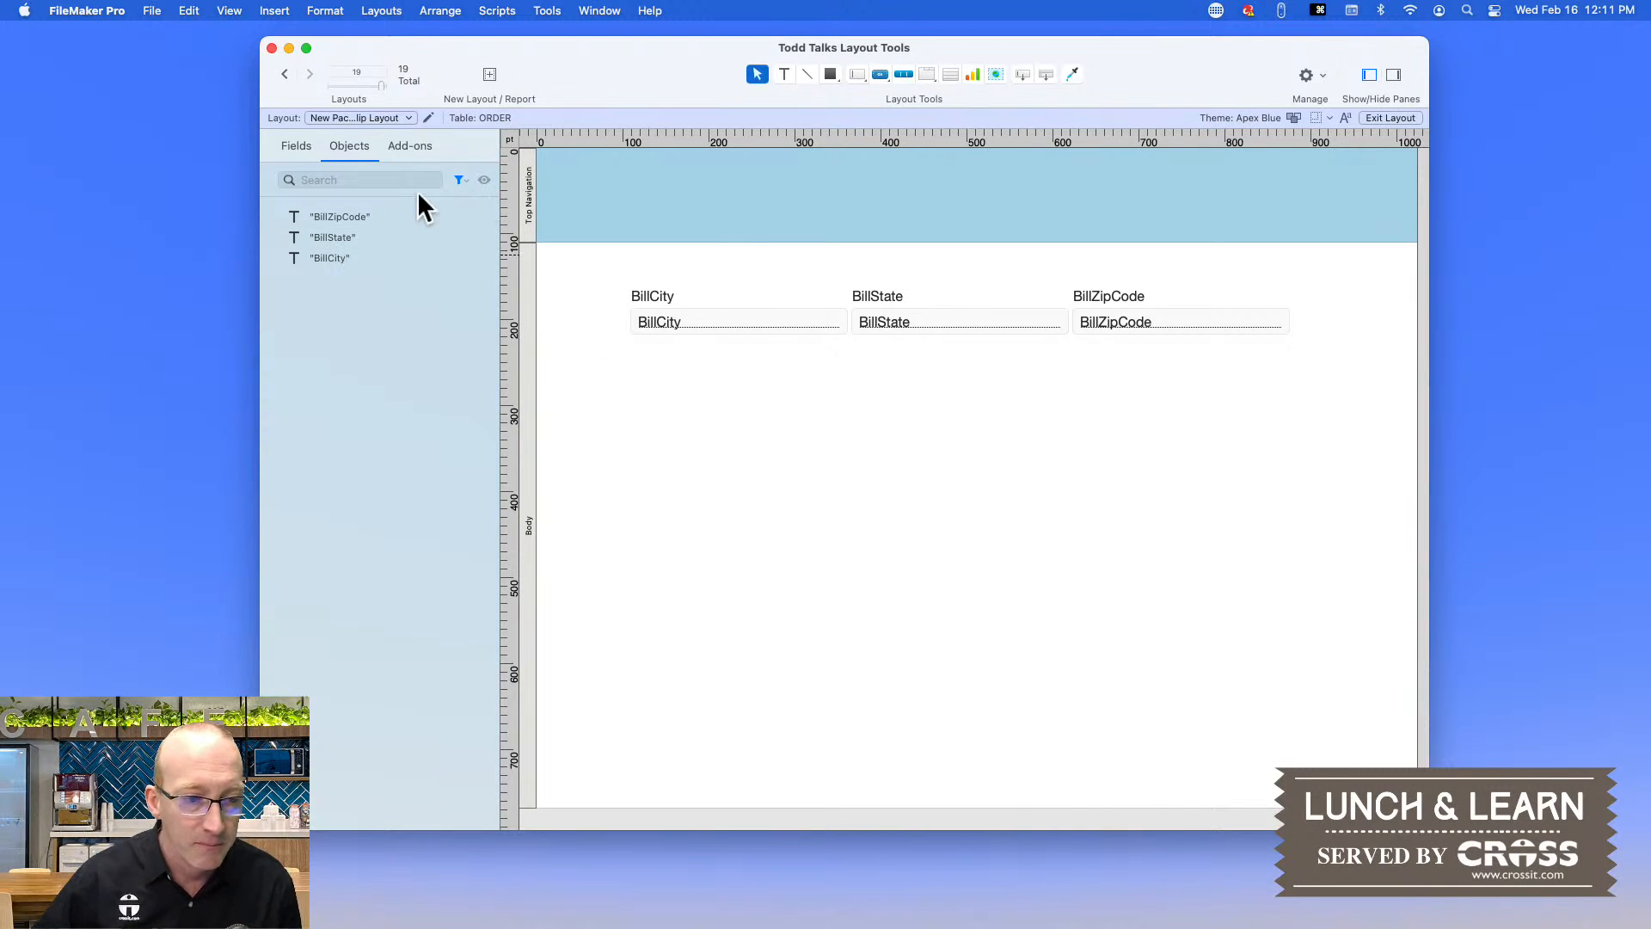
{"action": "left_click", "coordinate": [460, 179]}
{"action": "left_click", "coordinate": [480, 189]}
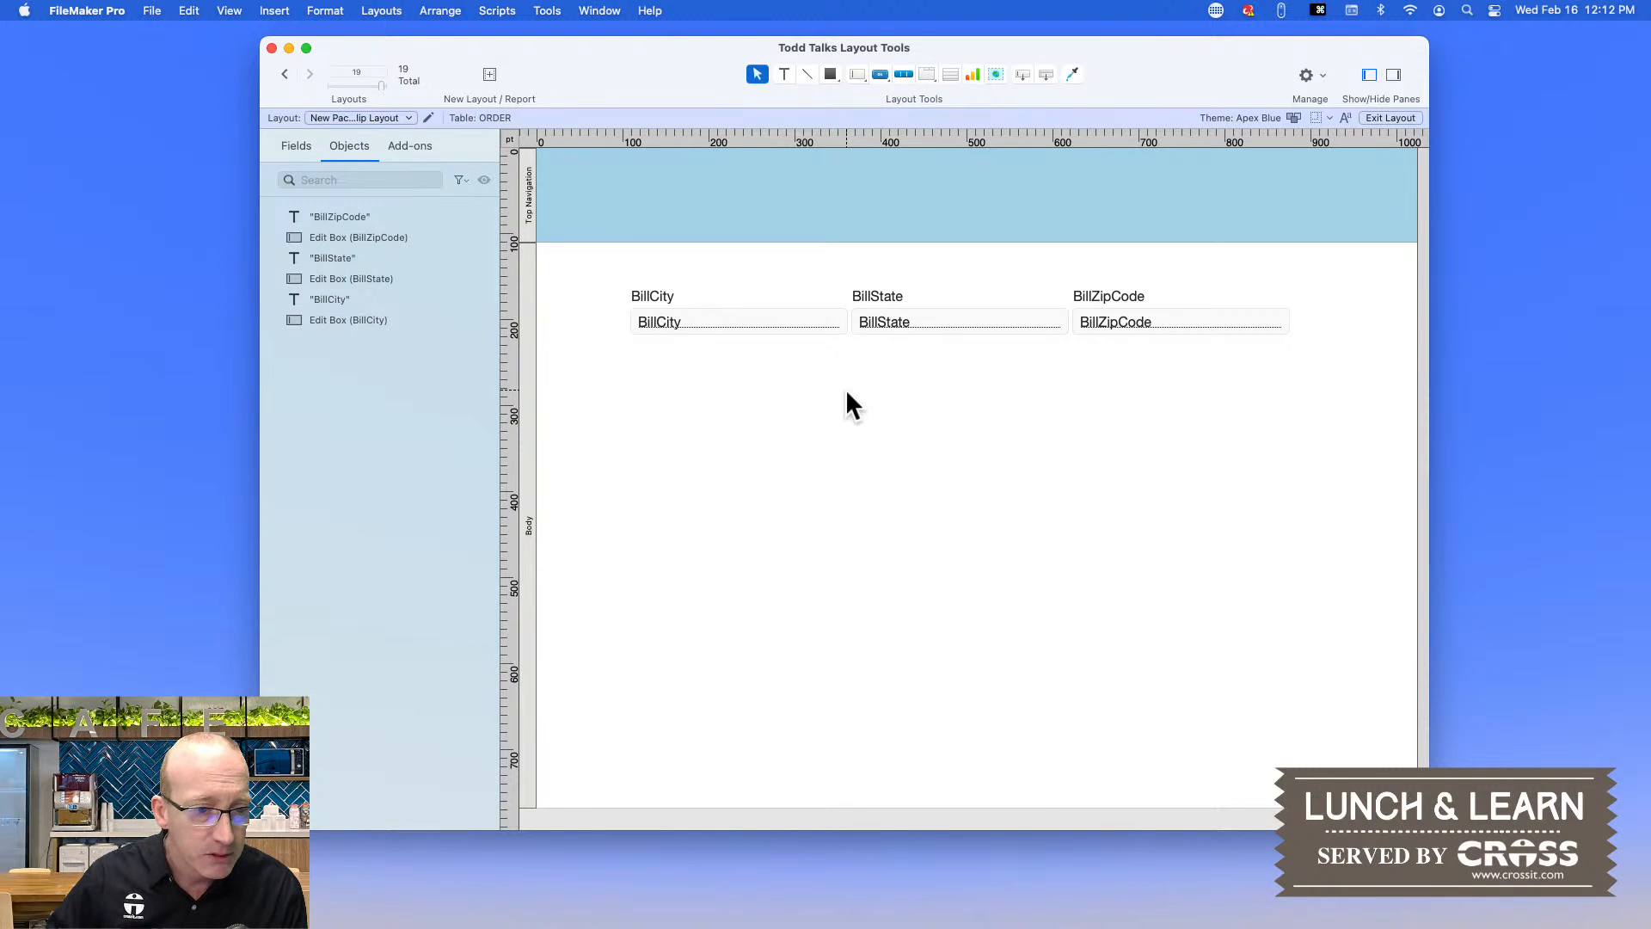
- Show the formatting inspector beside the layout and look over its position, alignment, sliding and visibility settings
{"action": "left_click", "coordinate": [1393, 75]}
{"action": "left_click_drag", "start_coordinate": [1350, 50], "coordinate": [1297, 50]}
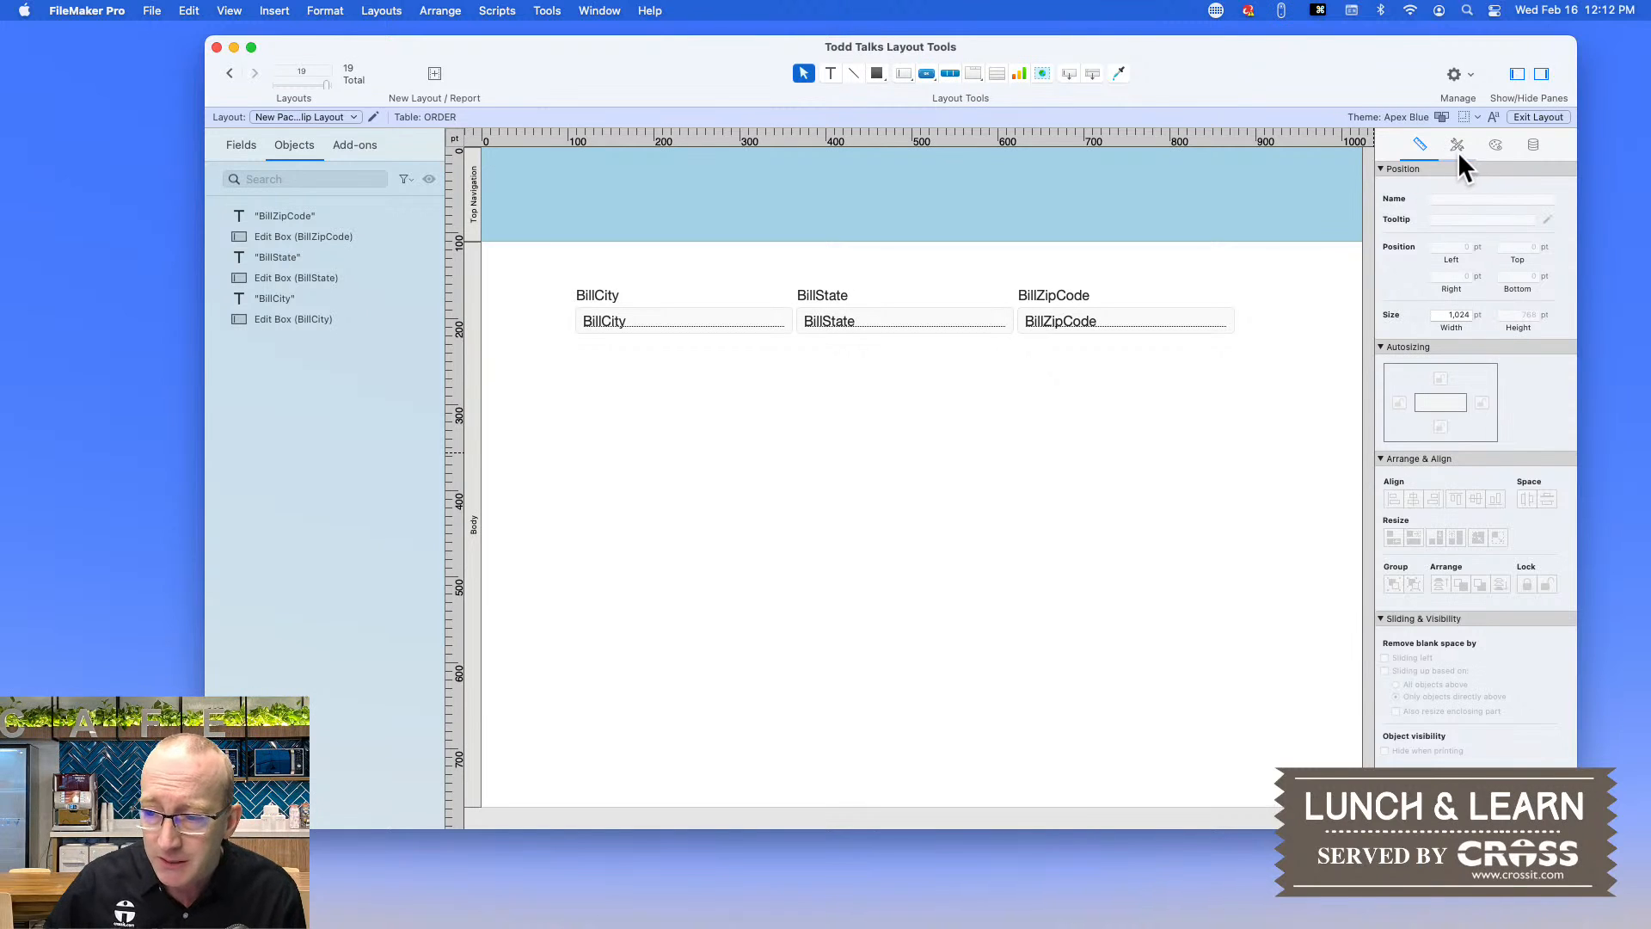
{"action": "scroll", "coordinate": [1436, 392], "scroll_direction": "down", "scroll_amount": 3}
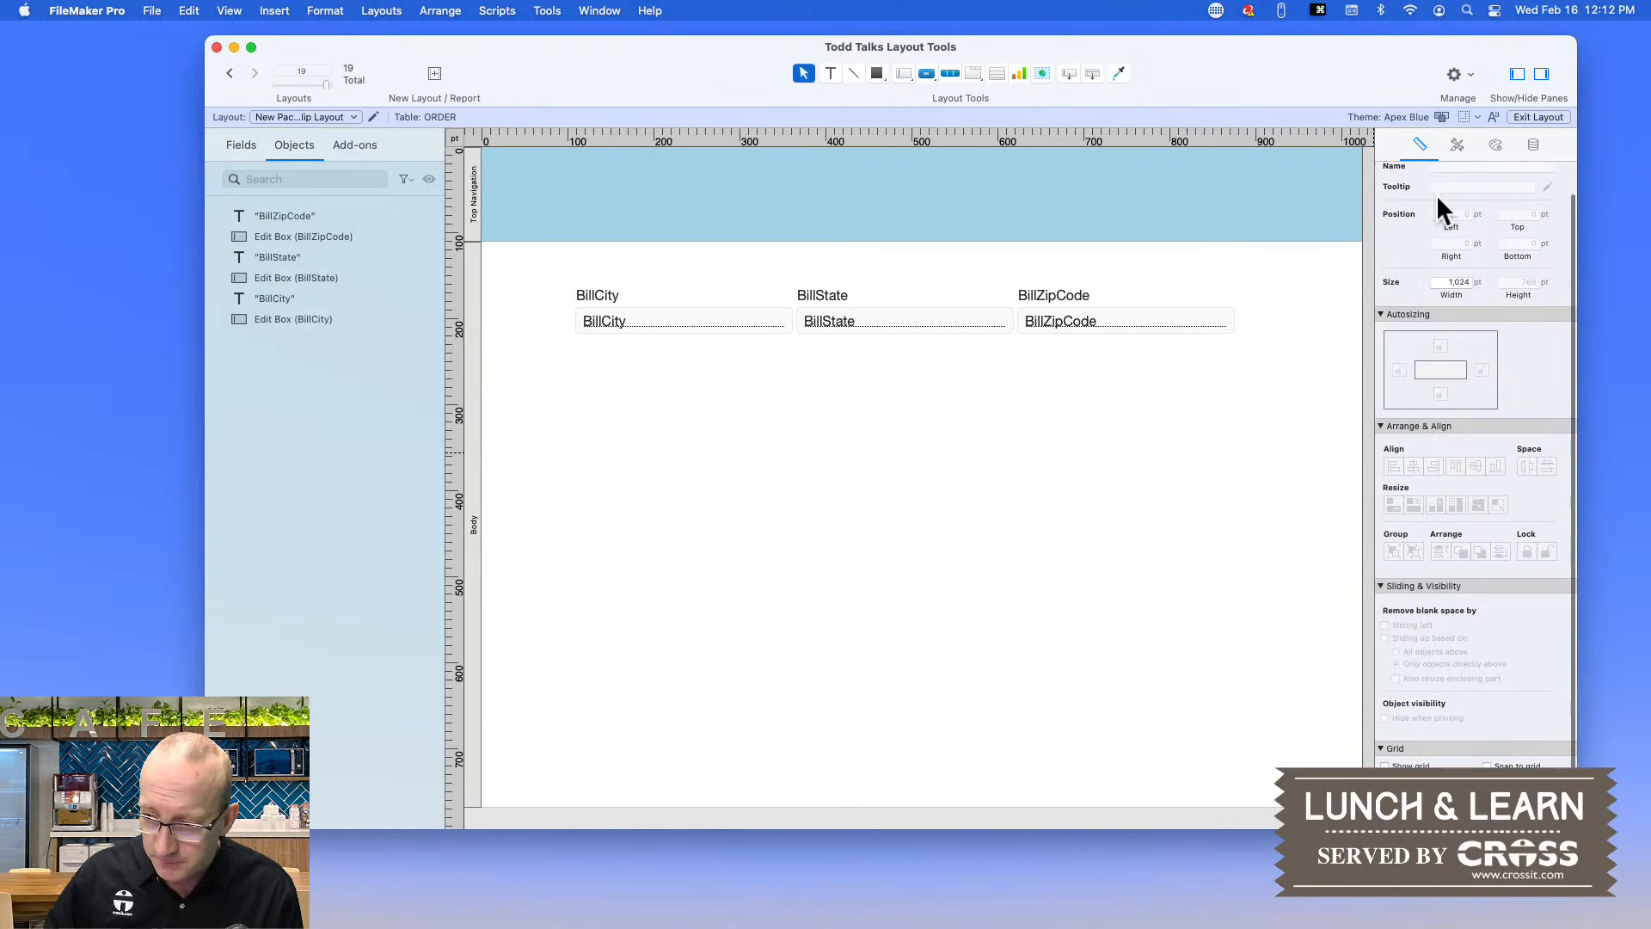
{"action": "scroll", "coordinate": [1422, 179], "scroll_direction": "up", "scroll_amount": 3}
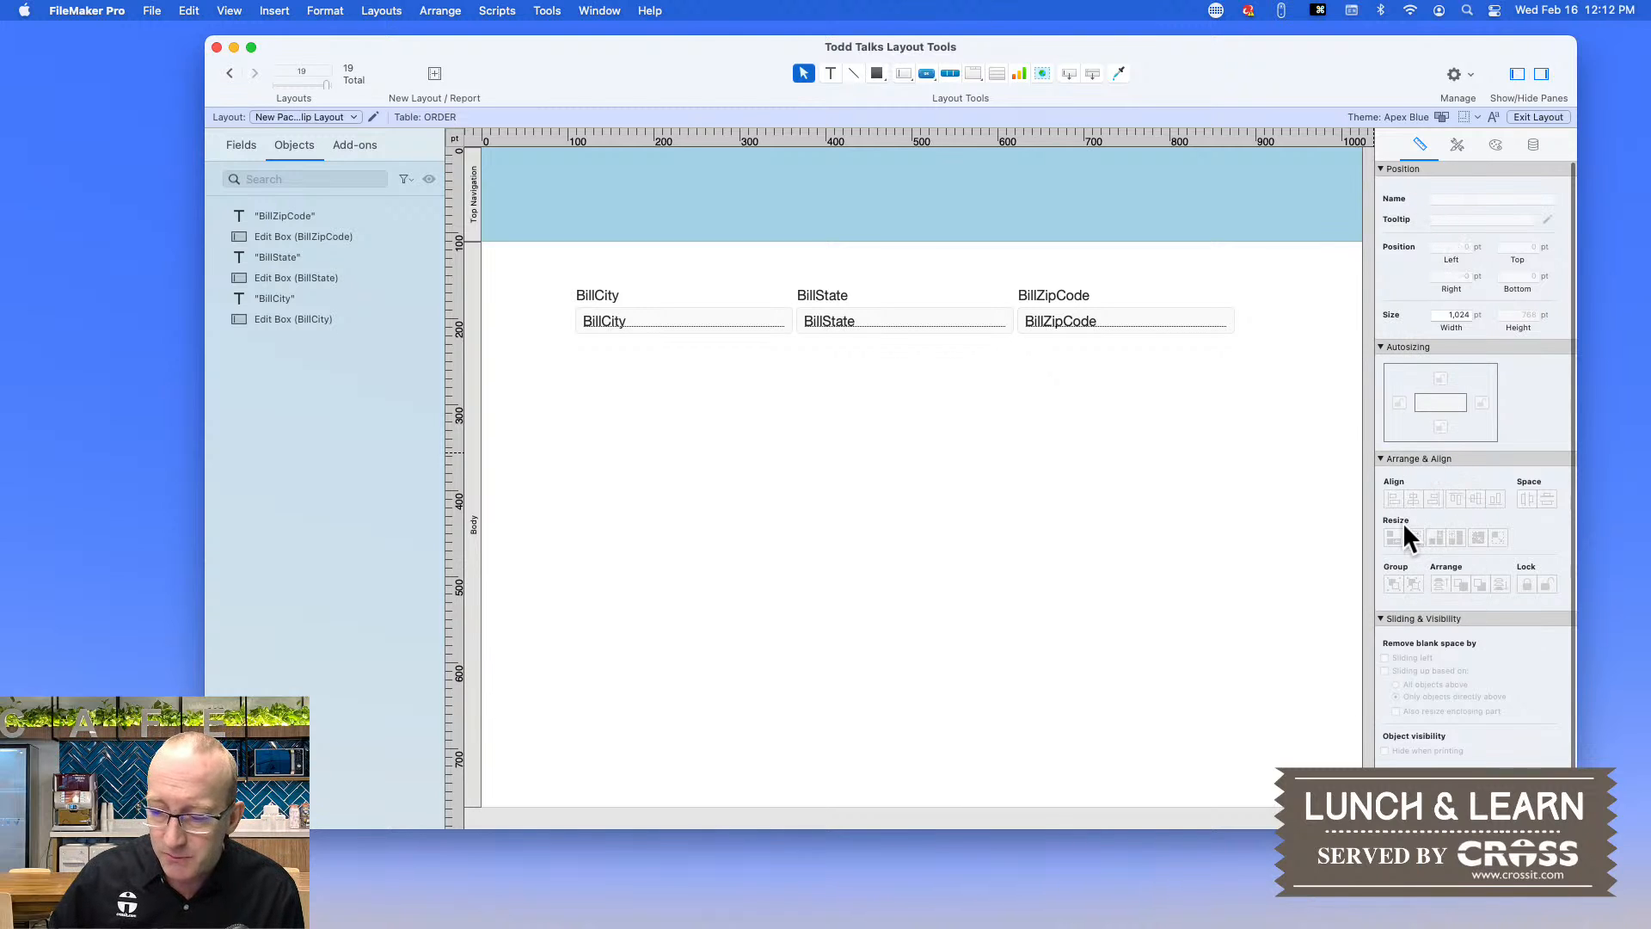
{"action": "scroll", "coordinate": [1444, 606], "scroll_direction": "down", "scroll_amount": 1}
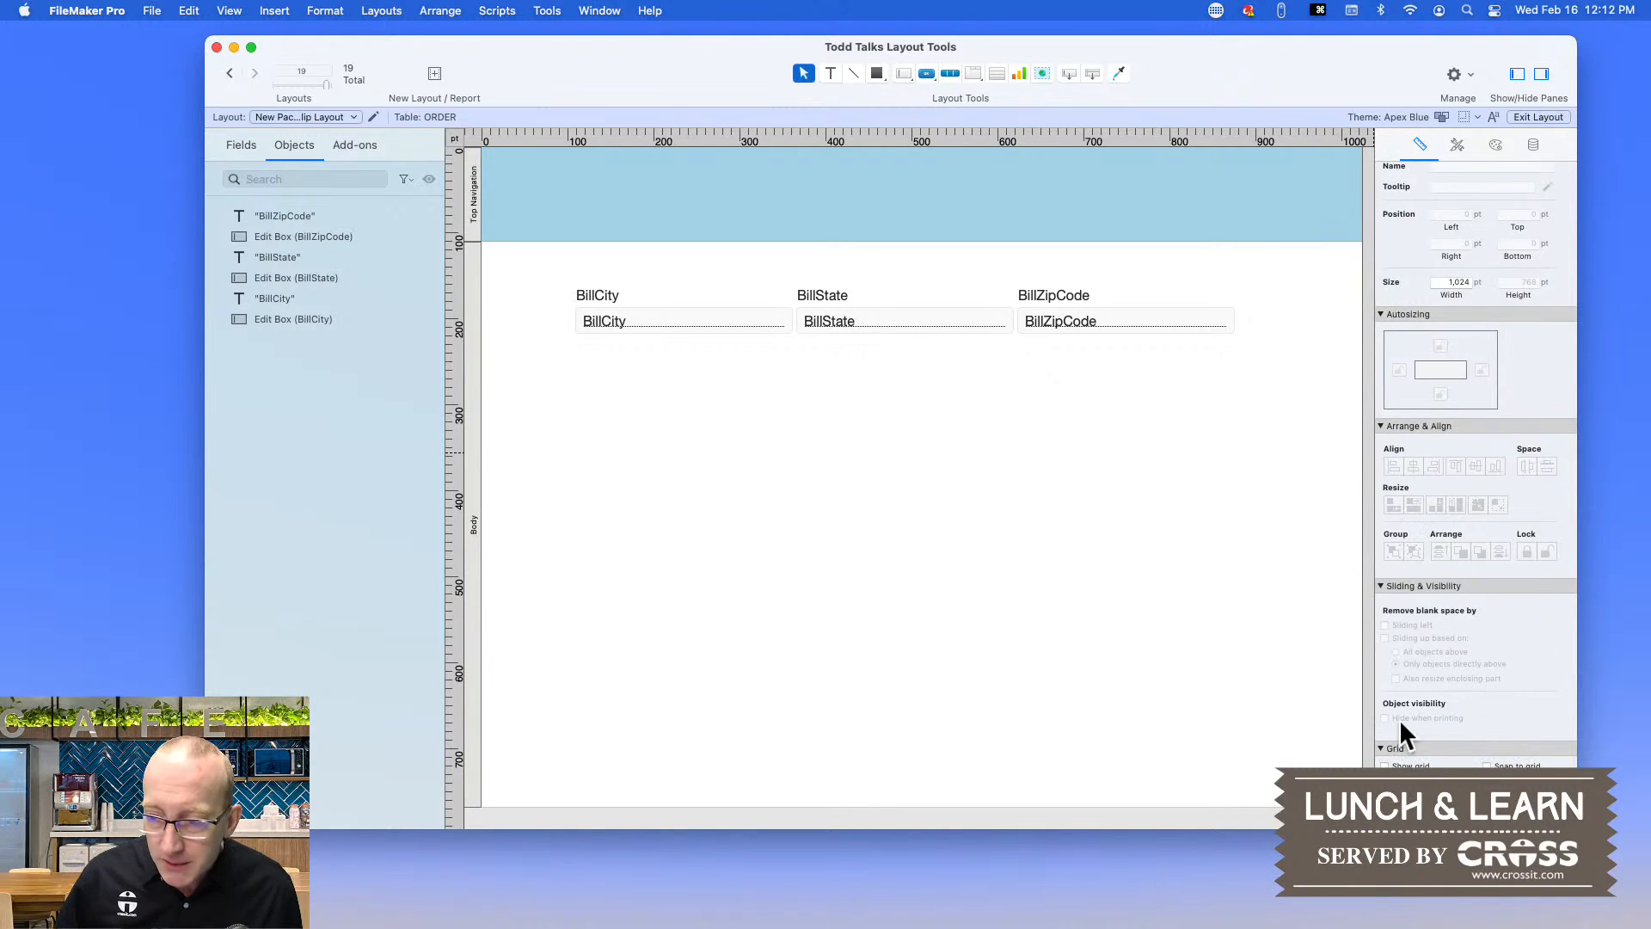
- Examine the inspector's appearance settings and its field data and behavior settings, ending back on the position settings
{"action": "left_click", "coordinate": [1495, 146]}
{"action": "scroll", "coordinate": [1454, 361], "scroll_direction": "up", "scroll_amount": 1}
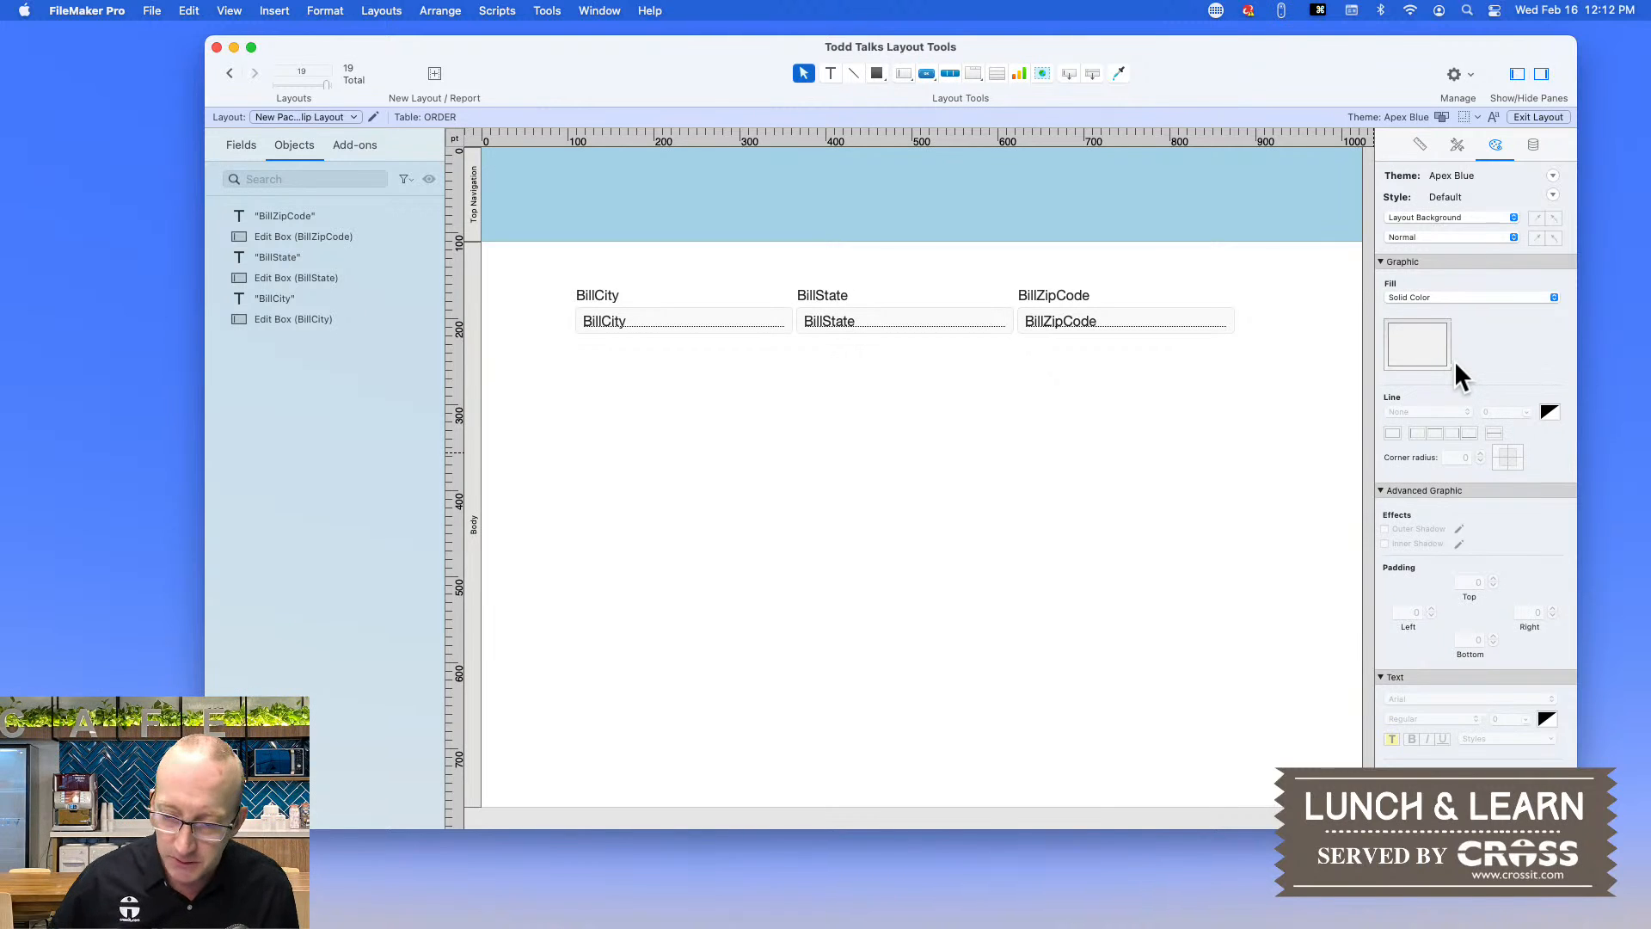
{"action": "left_click", "coordinate": [1533, 146]}
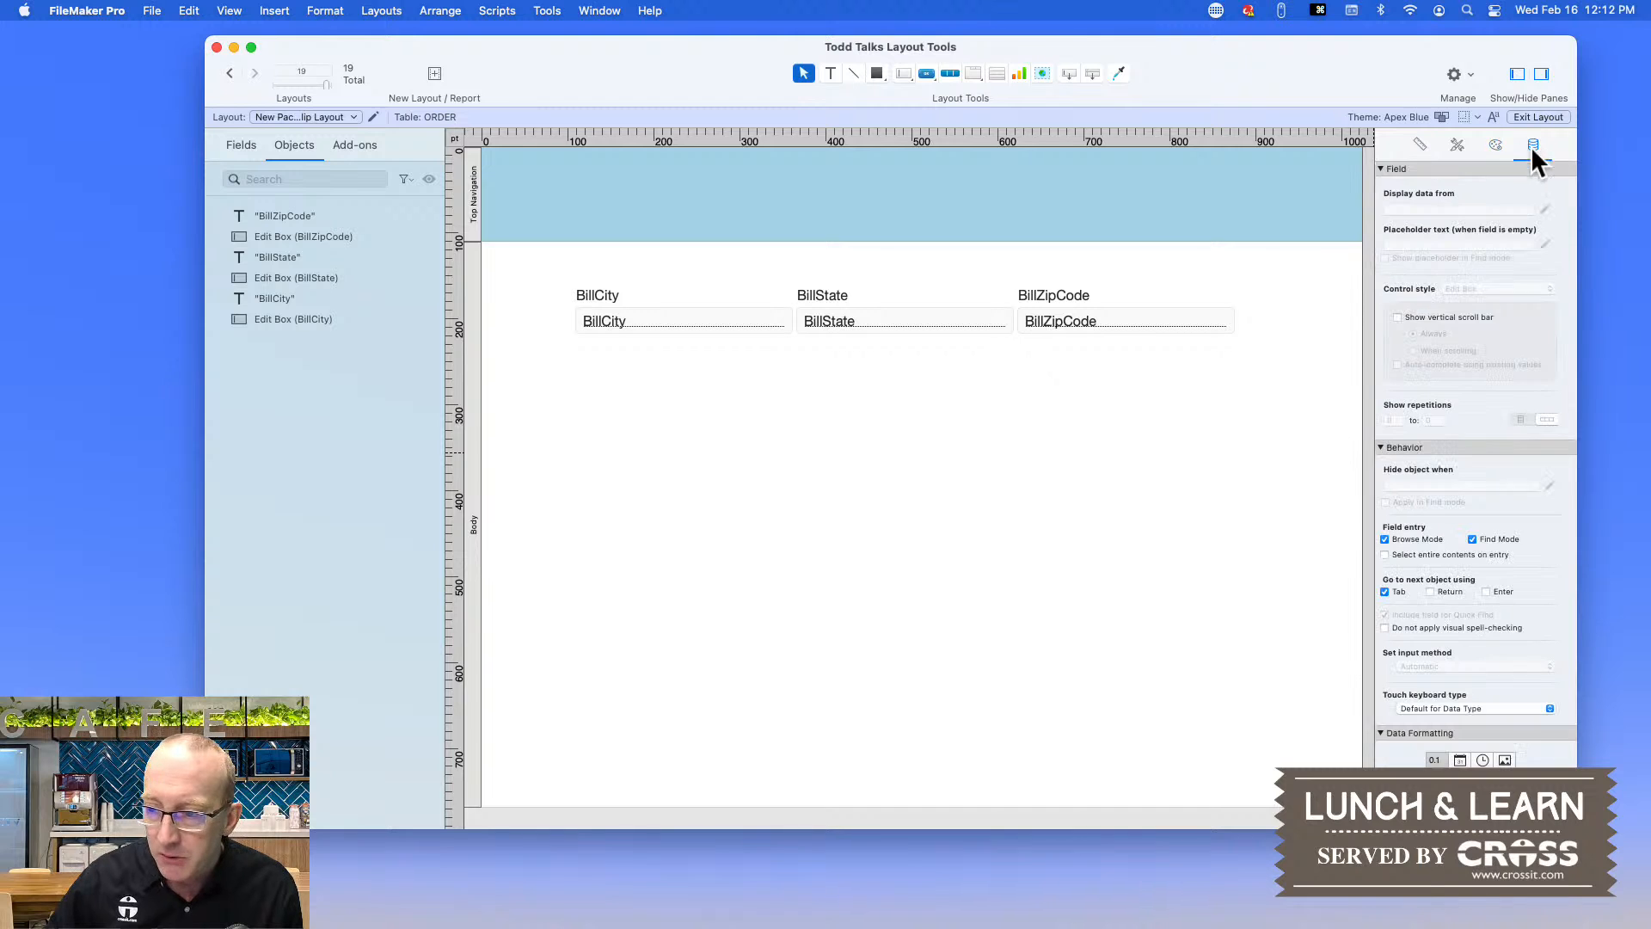
{"action": "scroll", "coordinate": [1427, 447], "scroll_direction": "down", "scroll_amount": 1}
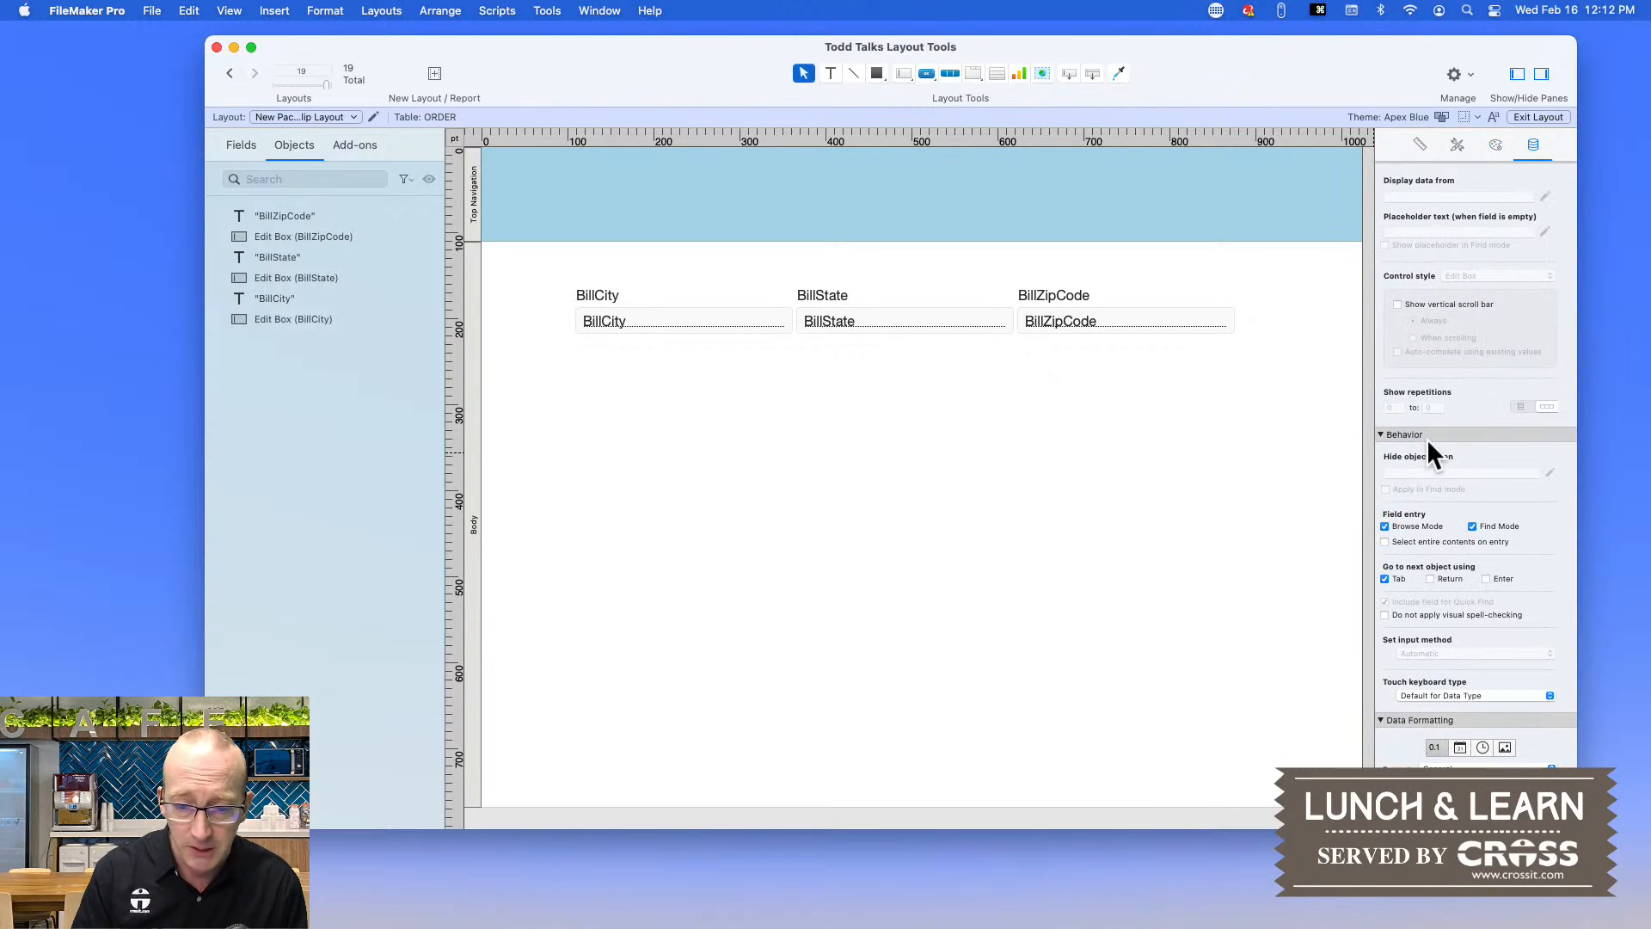
{"action": "left_click", "coordinate": [1421, 145]}
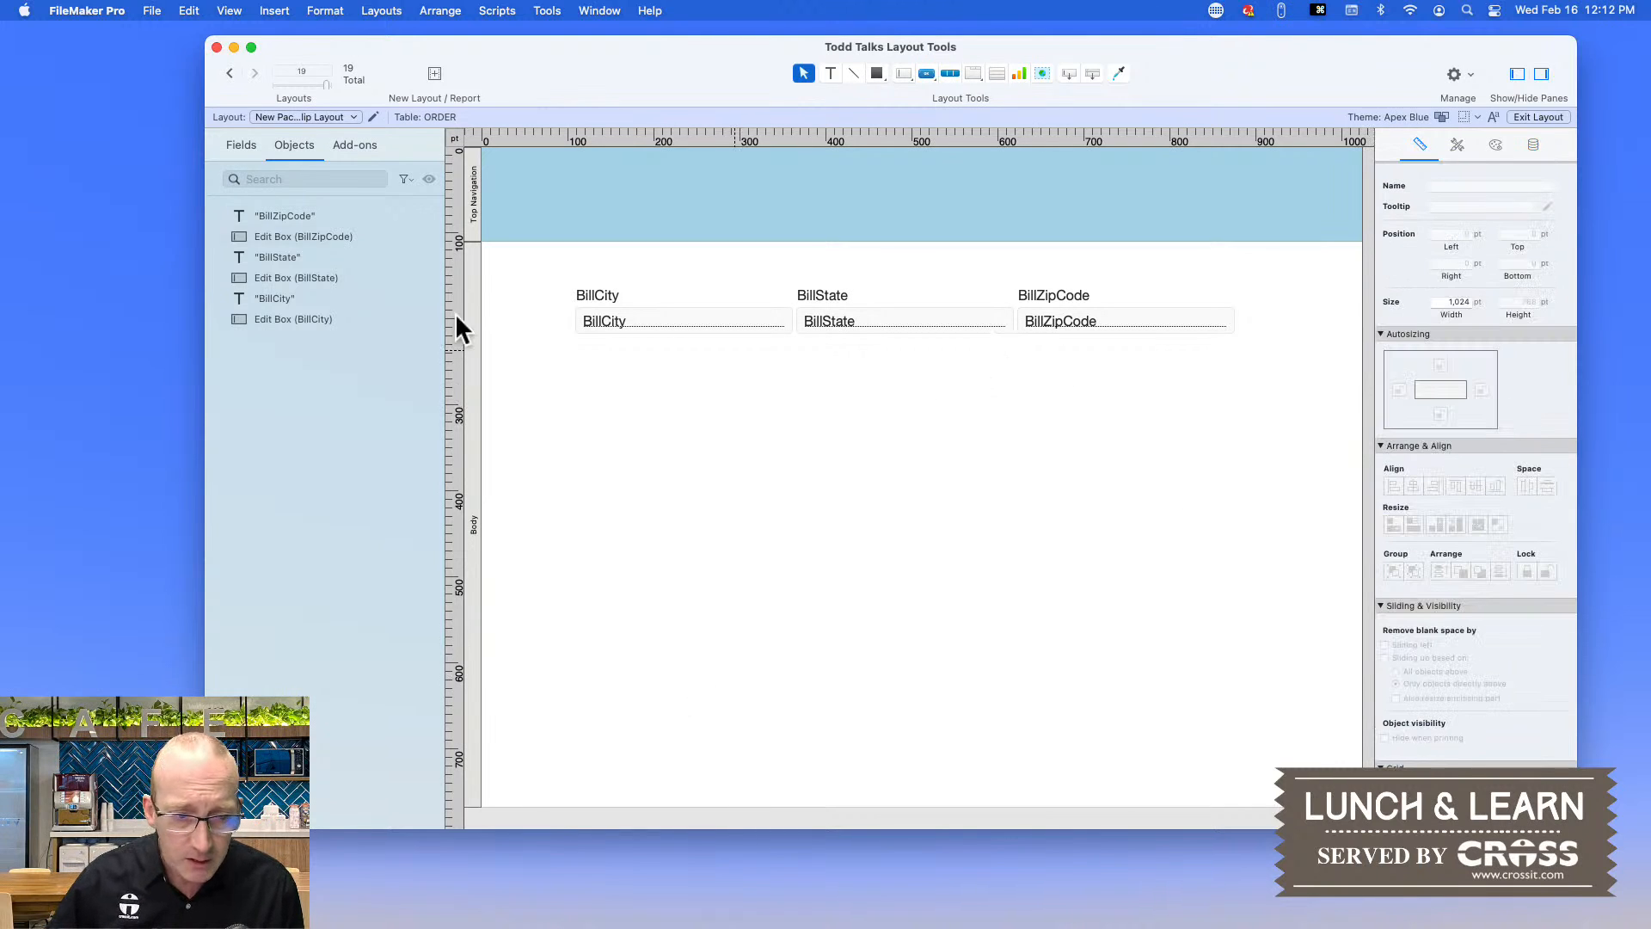
- Show the ORDER table's field list and delete the BillCity, BillState and BillZipCode fields with their labels from the layout
{"action": "left_click", "coordinate": [241, 147]}
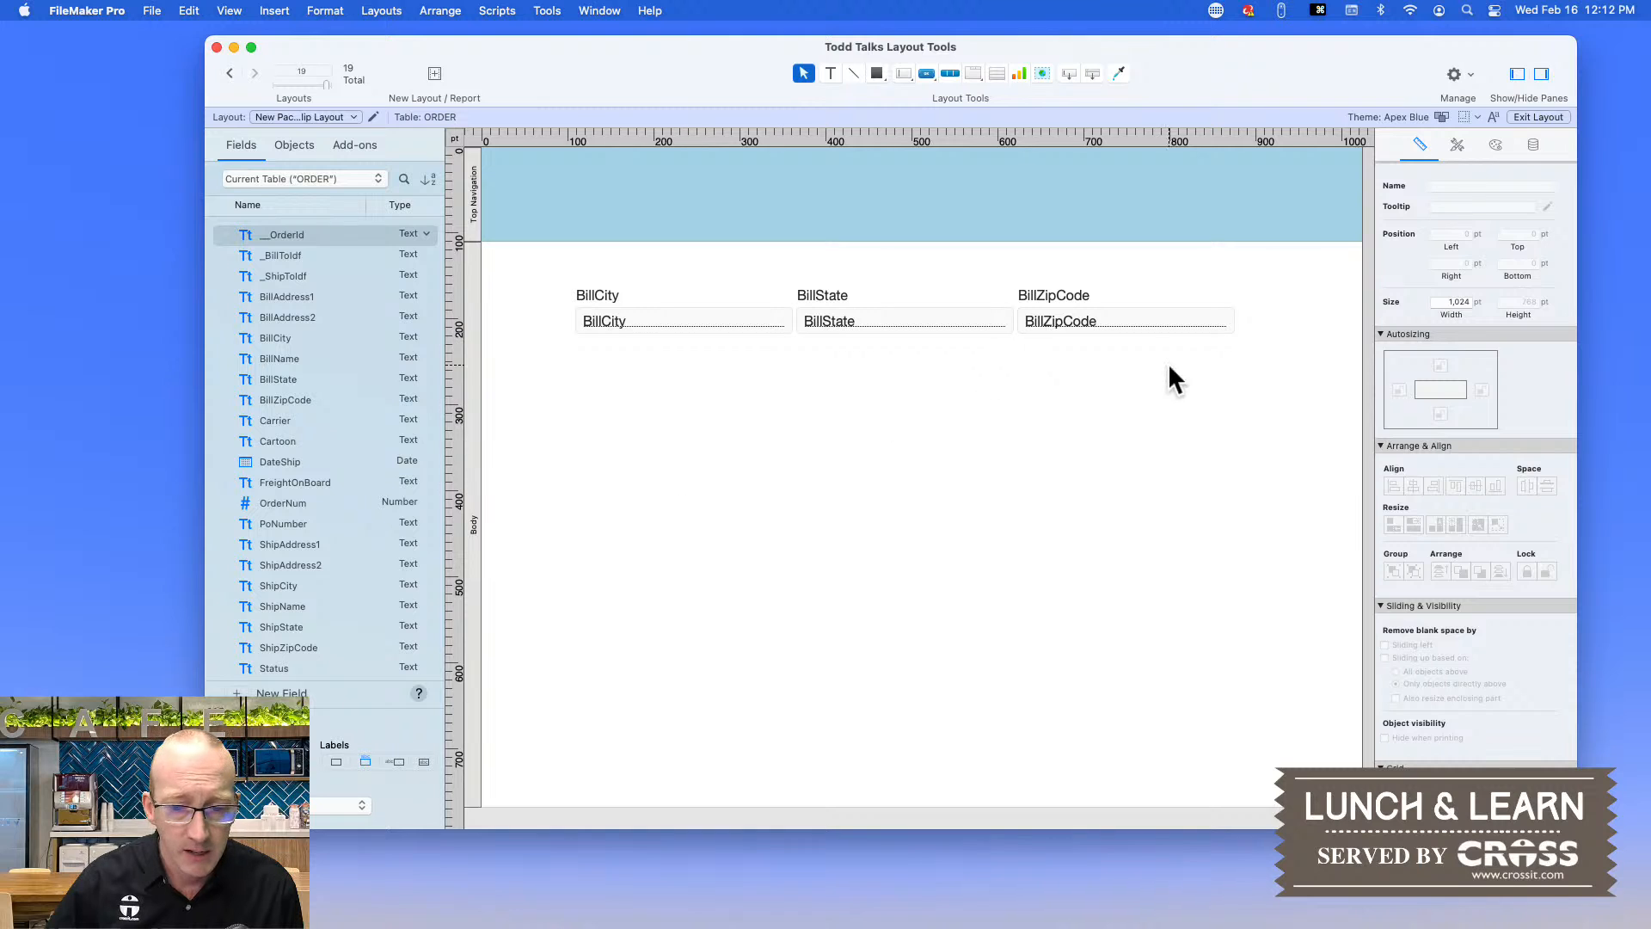
{"action": "left_click_drag", "start_coordinate": [1178, 382], "coordinate": [577, 277]}
{"action": "key", "text": "Delete"}
- Place the six fields from BillAddress1 through BillZipCode in a labeled row in the body, shifted toward its upper left
{"action": "left_click", "coordinate": [296, 297]}
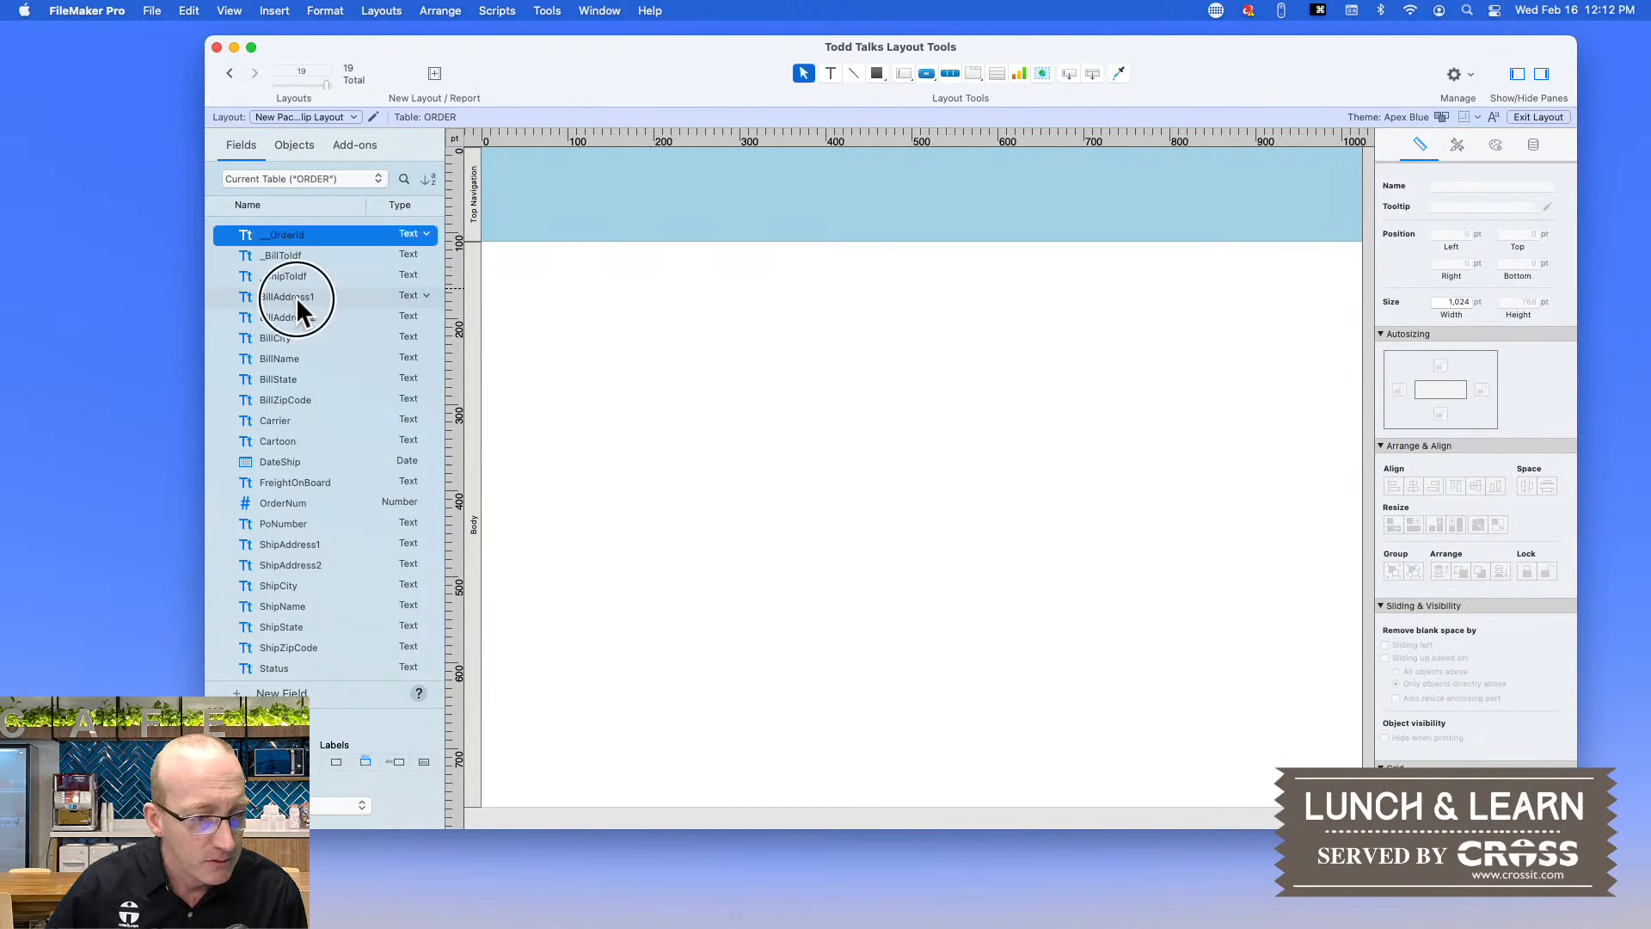
{"action": "left_click", "coordinate": [298, 401], "text": "shift"}
{"action": "left_click_drag", "start_coordinate": [285, 301], "coordinate": [938, 422]}
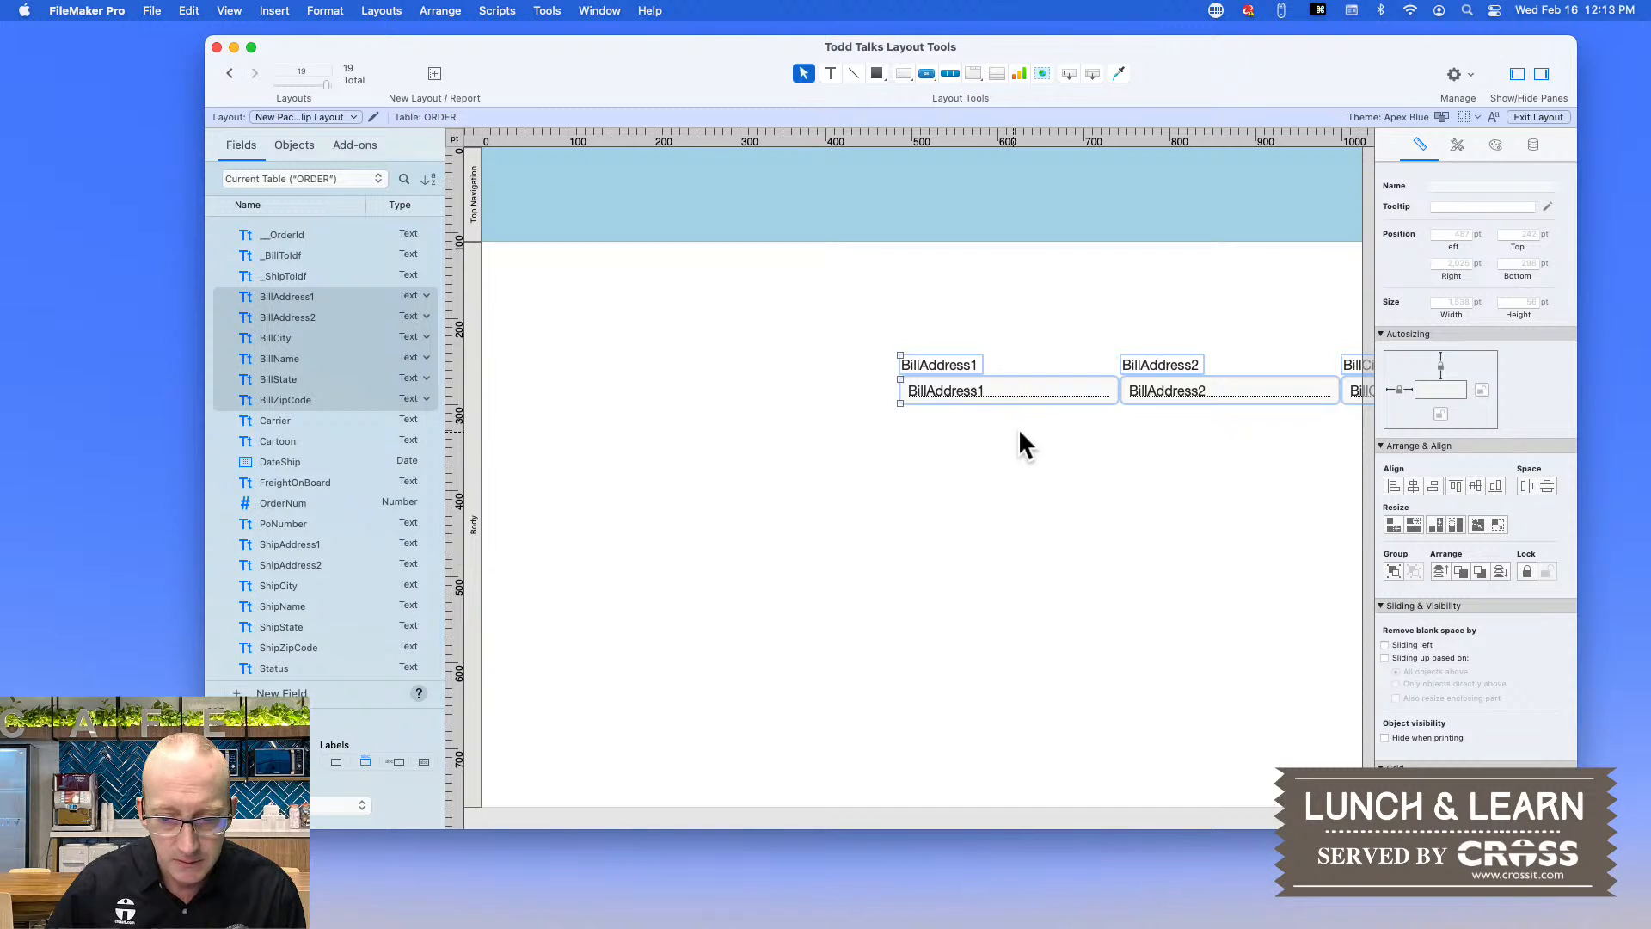
{"action": "scroll", "coordinate": [967, 492], "scroll_direction": "right", "scroll_amount": 4}
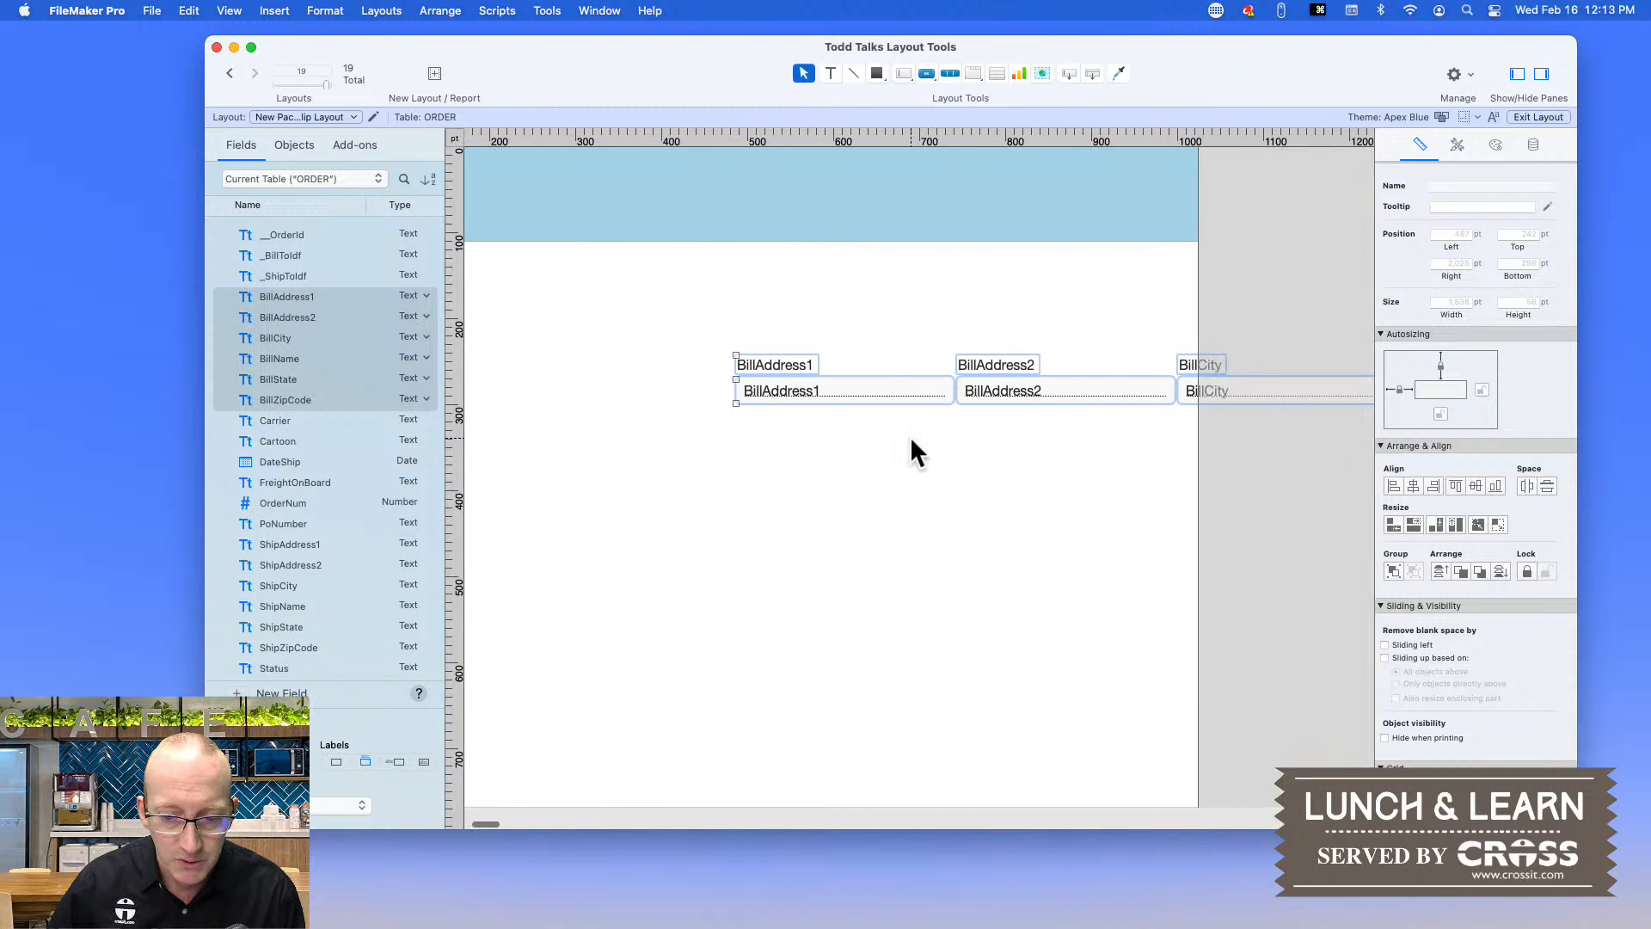
{"action": "left_click_drag", "start_coordinate": [837, 385], "coordinate": [629, 325]}
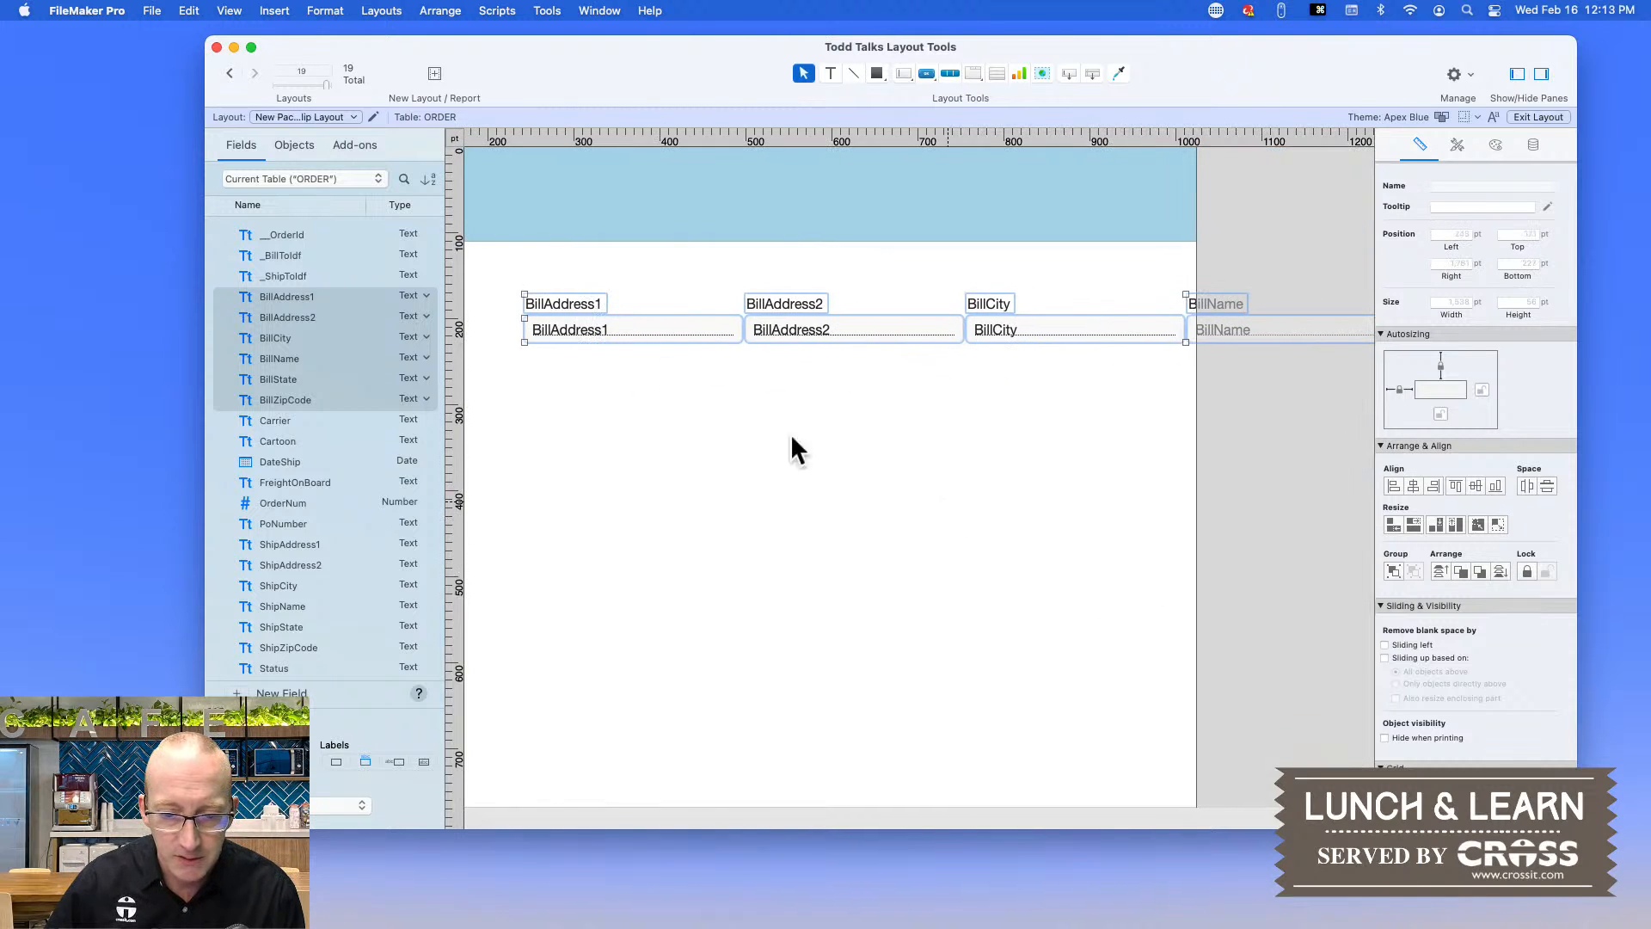
- Break the row up, stacking BillAddress2 and BillCity on their own rows under BillAddress1, with BillName, BillState and BillZipCode in a fourth row
{"action": "left_click", "coordinate": [550, 308], "text": "shift"}
{"action": "left_click", "coordinate": [555, 327], "text": "shift"}
{"action": "left_click_drag", "start_coordinate": [778, 308], "coordinate": [583, 370]}
{"action": "left_click", "coordinate": [622, 385], "text": "shift"}
{"action": "left_click", "coordinate": [583, 363], "text": "shift"}
{"action": "left_click_drag", "start_coordinate": [792, 384], "coordinate": [553, 447]}
{"action": "left_click", "coordinate": [989, 546]}
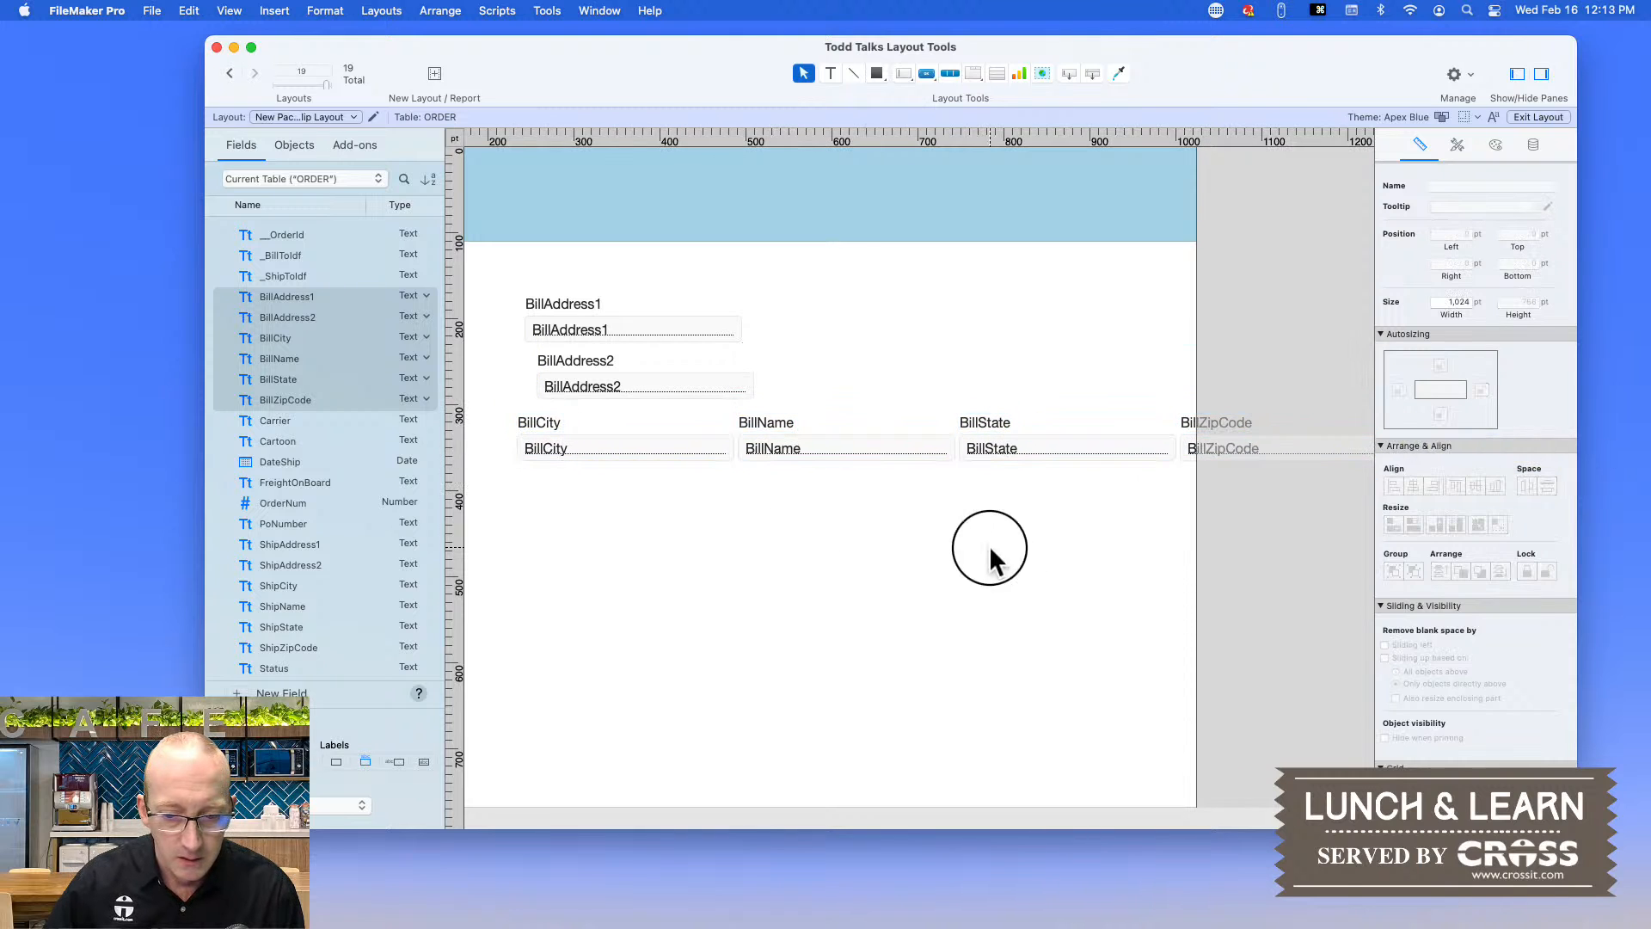
{"action": "left_click_drag", "start_coordinate": [1338, 538], "coordinate": [574, 533]}
{"action": "left_click", "coordinate": [790, 688]}
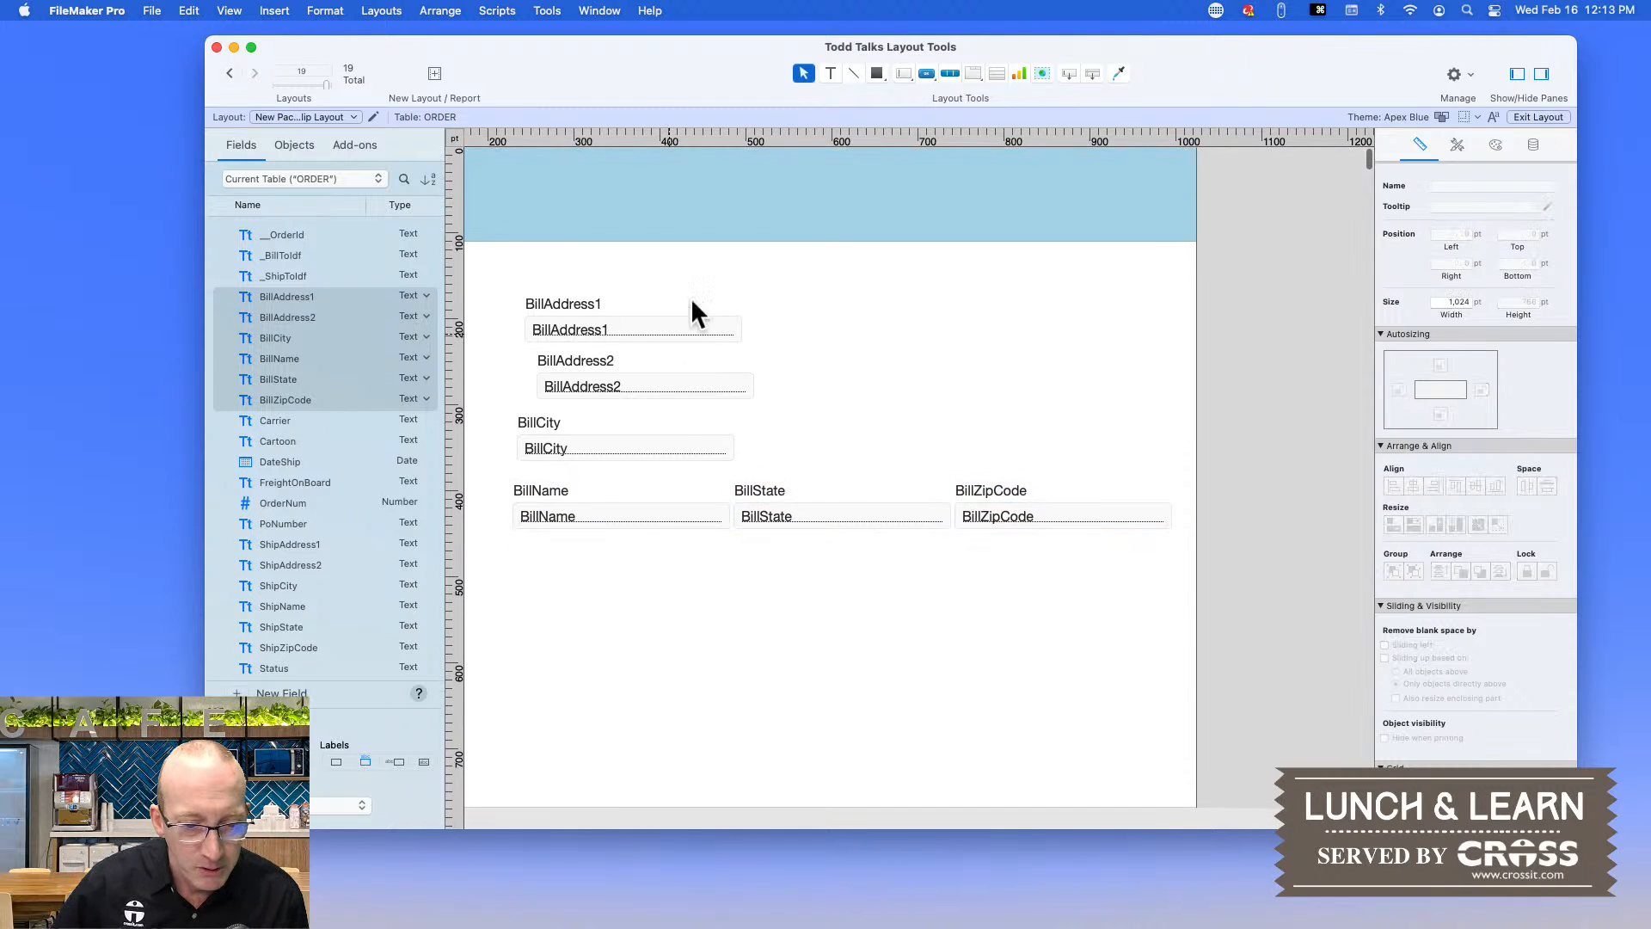
- Shift the field block left and separate the BillAddress1, BillAddress2, BillCity and BillName labels from their edit boxes, putting the BillName box topmost
{"action": "scroll", "coordinate": [690, 297], "scroll_direction": "left", "scroll_amount": 5}
{"action": "left_click_drag", "start_coordinate": [1280, 628], "coordinate": [641, 283]}
{"action": "left_click_drag", "start_coordinate": [756, 325], "coordinate": [515, 328]}
{"action": "left_click", "coordinate": [714, 663]}
{"action": "left_click_drag", "start_coordinate": [626, 357], "coordinate": [673, 343]}
{"action": "left_click_drag", "start_coordinate": [570, 400], "coordinate": [504, 380]}
{"action": "left_click_drag", "start_coordinate": [632, 430], "coordinate": [659, 384]}
{"action": "left_click_drag", "start_coordinate": [571, 461], "coordinate": [643, 256]}
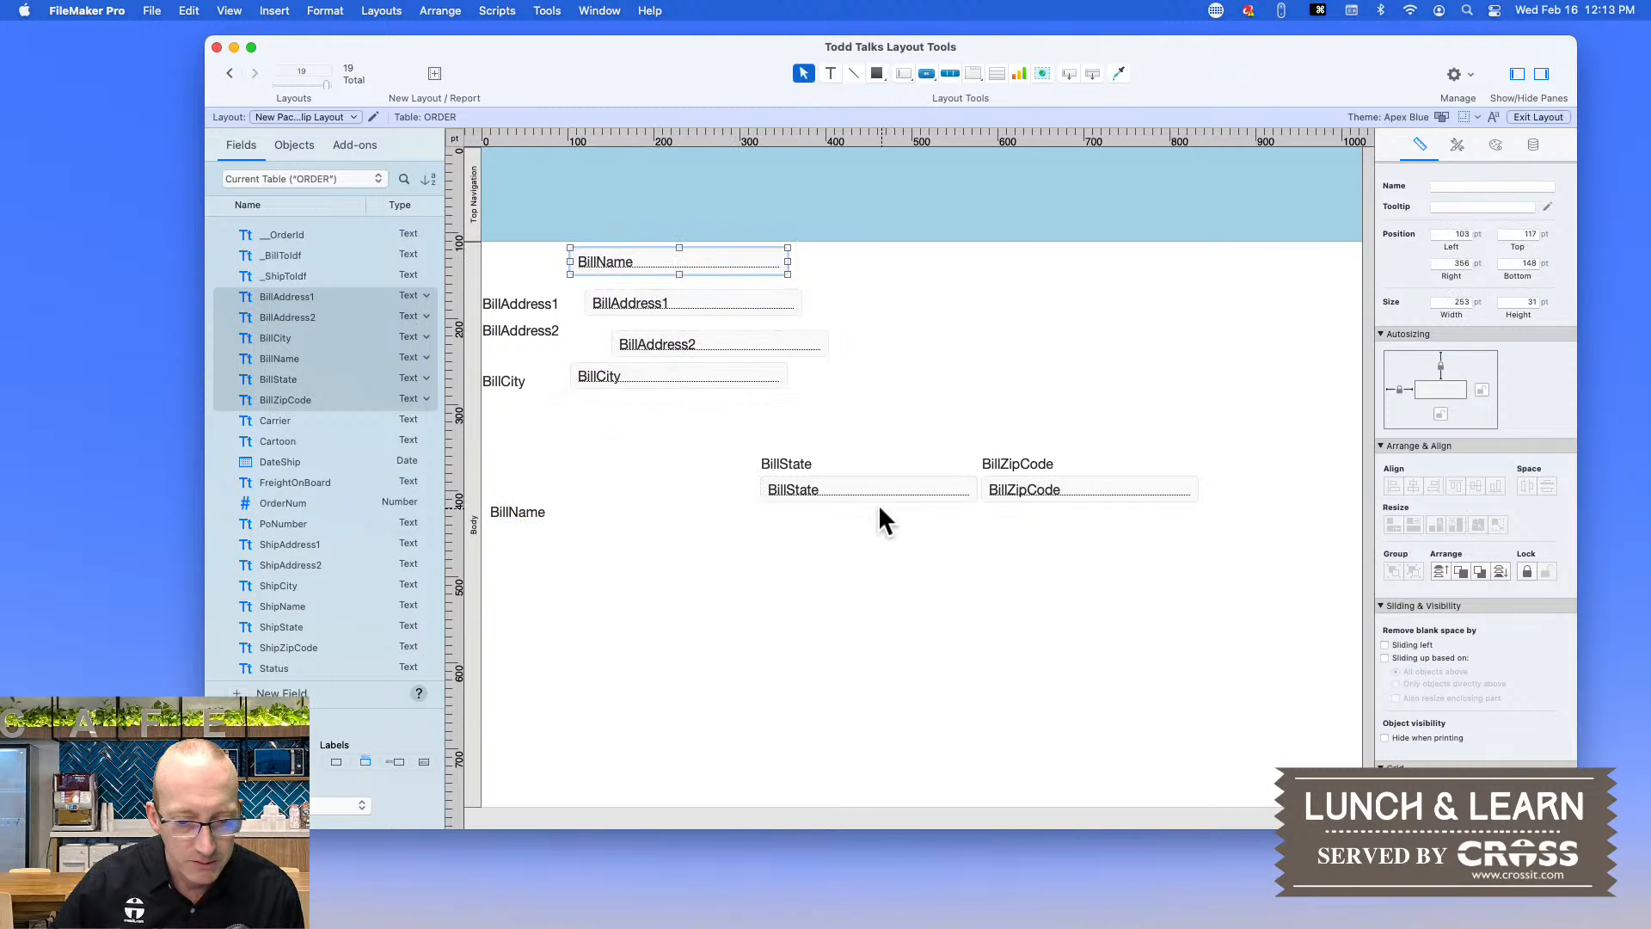
- Move the BillState and BillZipCode labels to the left margin, place their edit boxes below BillCity's, and select all six edit boxes
{"action": "left_click_drag", "start_coordinate": [803, 464], "coordinate": [549, 464]}
{"action": "left_click_drag", "start_coordinate": [894, 490], "coordinate": [756, 411]}
{"action": "left_click_drag", "start_coordinate": [1028, 465], "coordinate": [550, 540]}
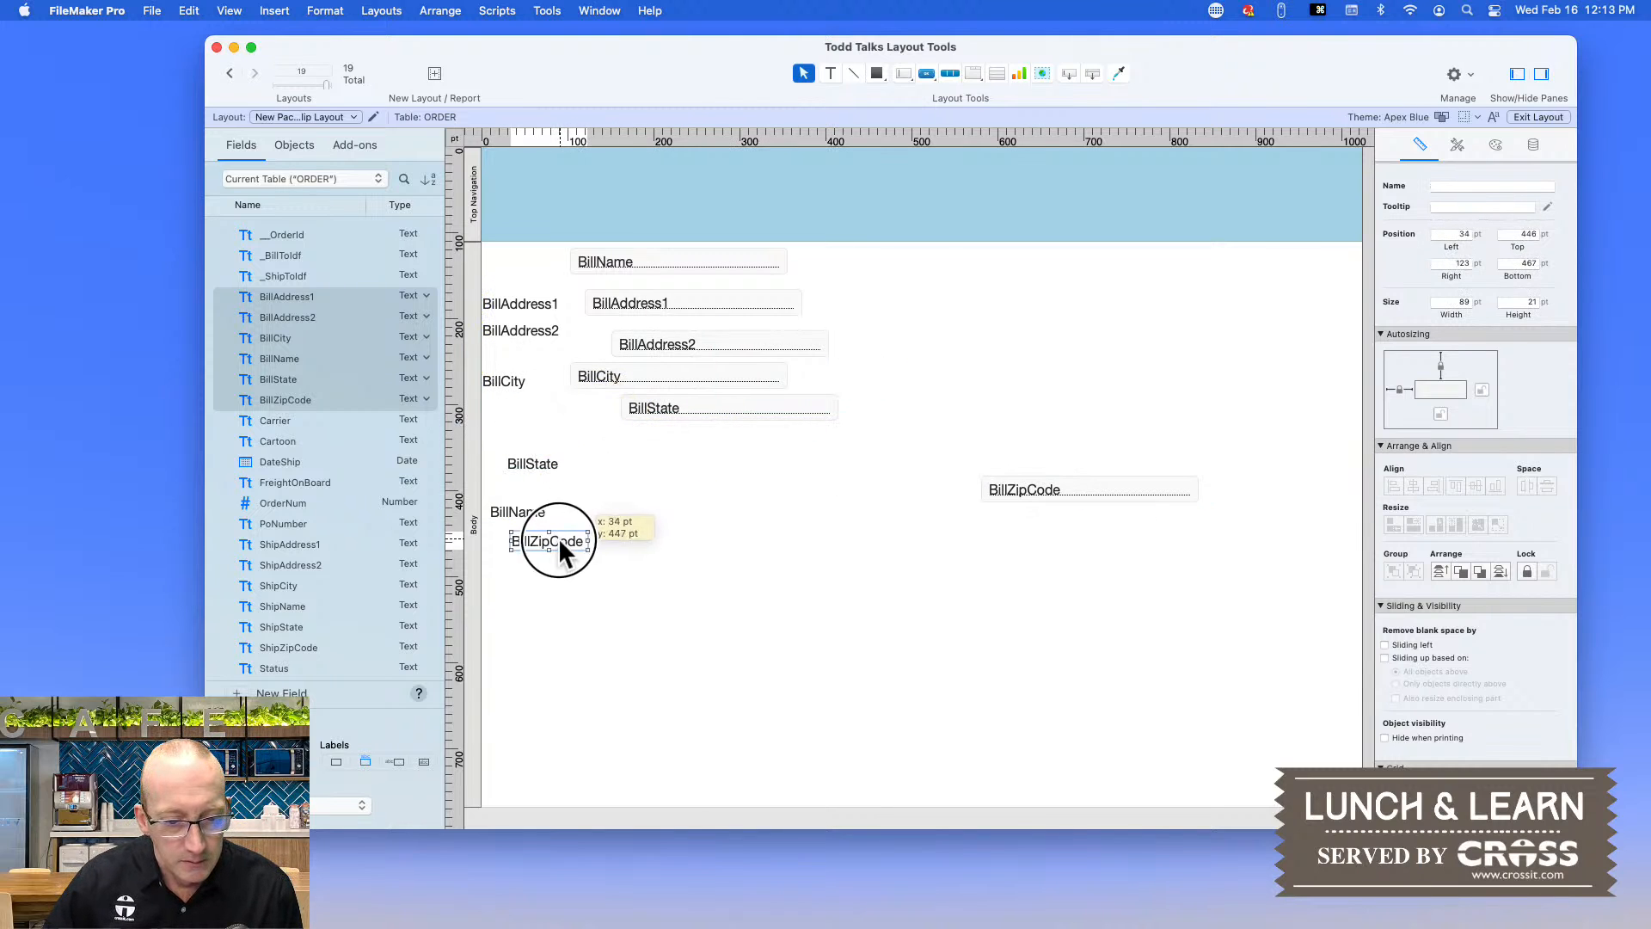
{"action": "left_click_drag", "start_coordinate": [1118, 488], "coordinate": [805, 483]}
{"action": "left_click_drag", "start_coordinate": [970, 522], "coordinate": [717, 292]}
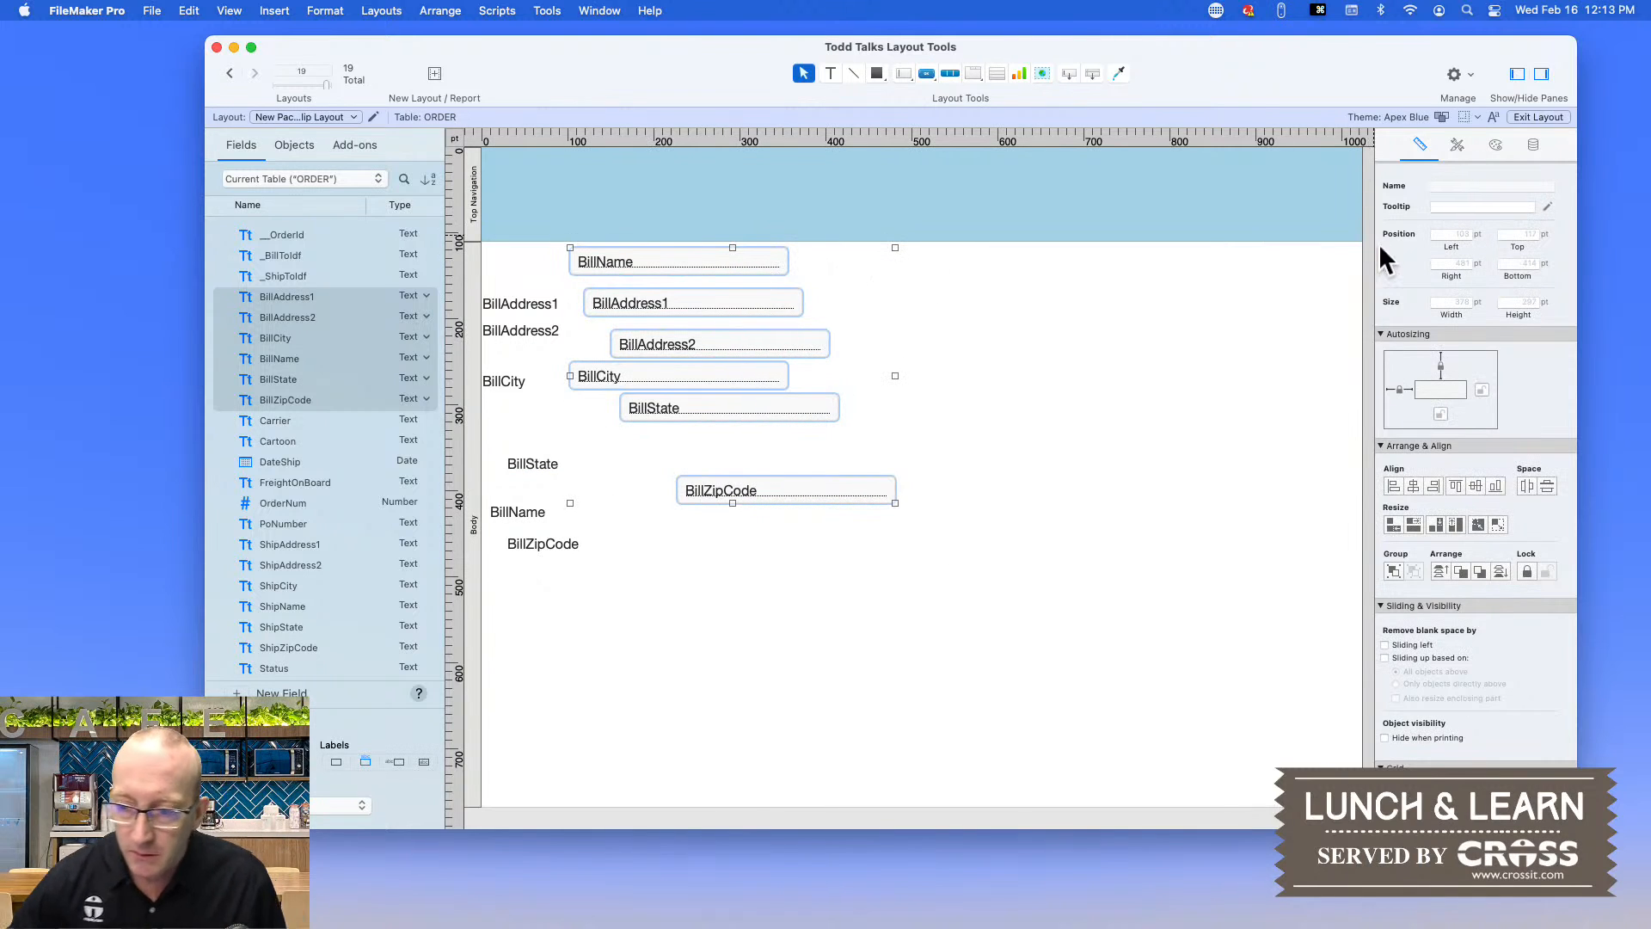
- Cycle the layout's measurement units through inches and centimeters and back to points
{"action": "scroll", "coordinate": [1436, 230], "scroll_direction": "up", "scroll_amount": 1}
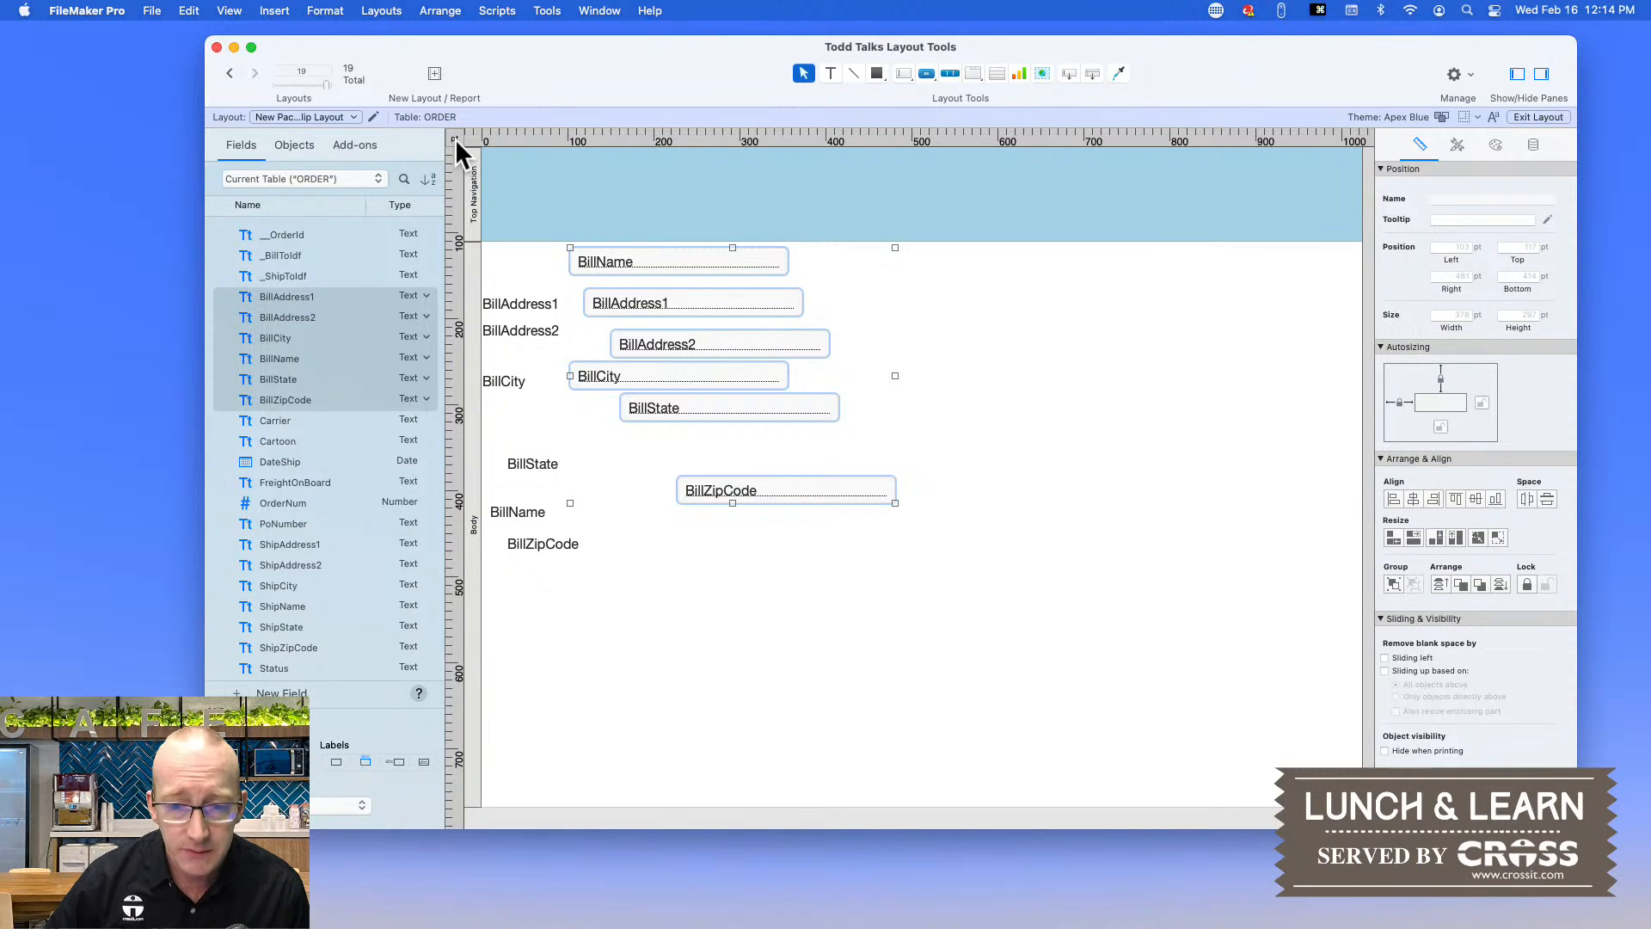
{"action": "left_click", "coordinate": [1479, 314]}
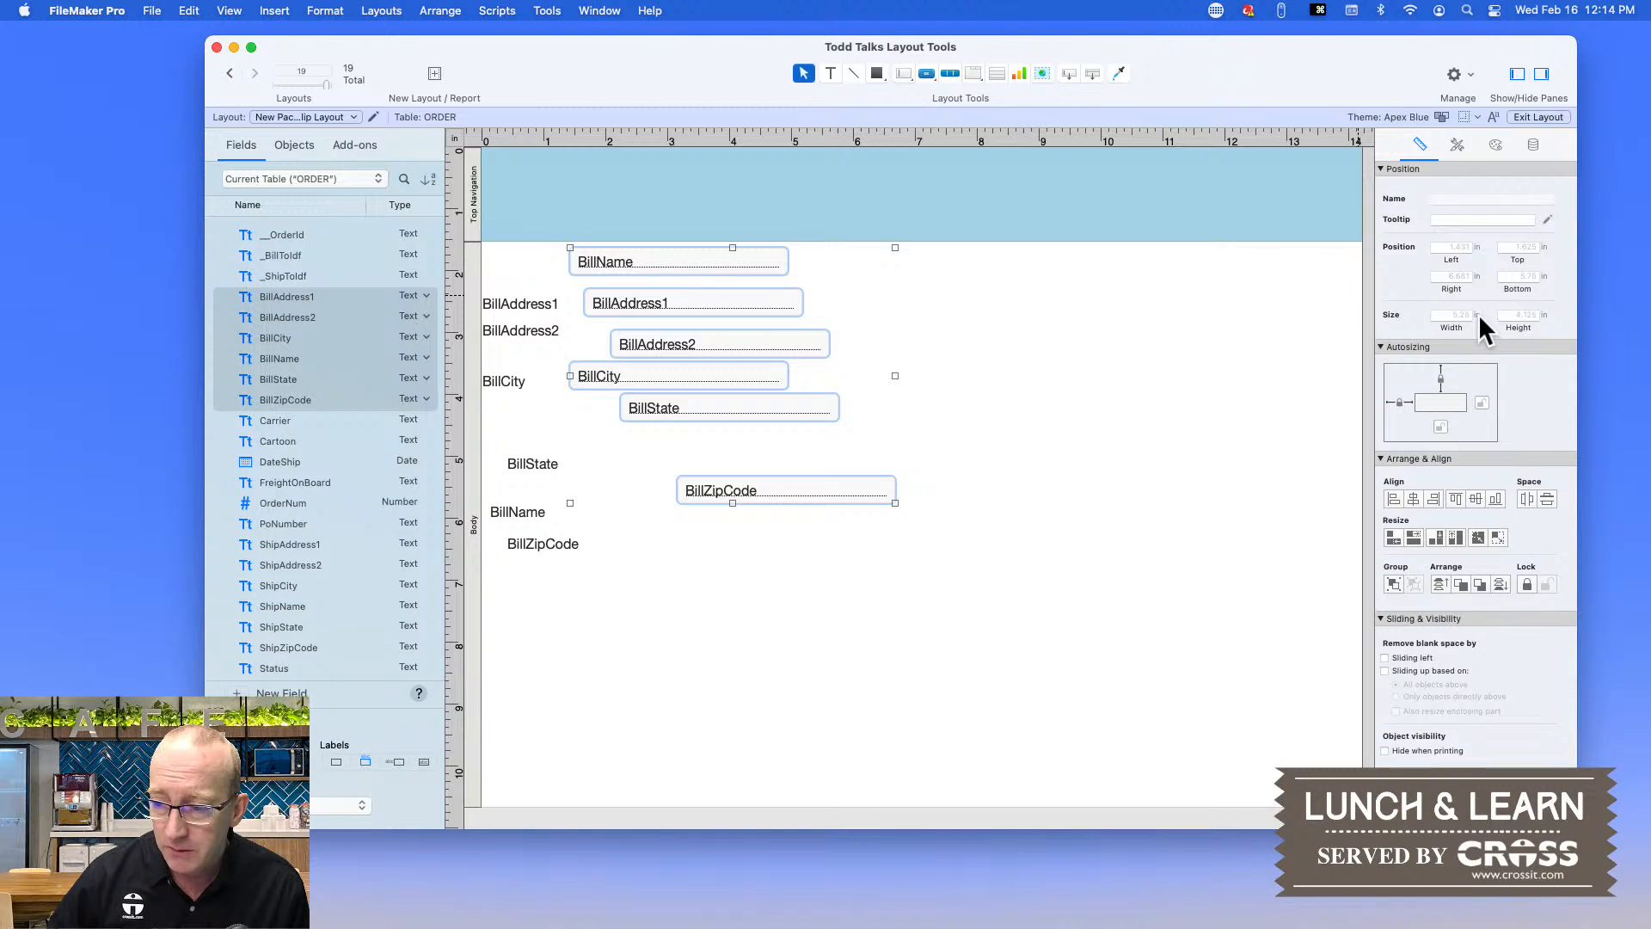
{"action": "left_click", "coordinate": [452, 135]}
{"action": "left_click", "coordinate": [452, 137]}
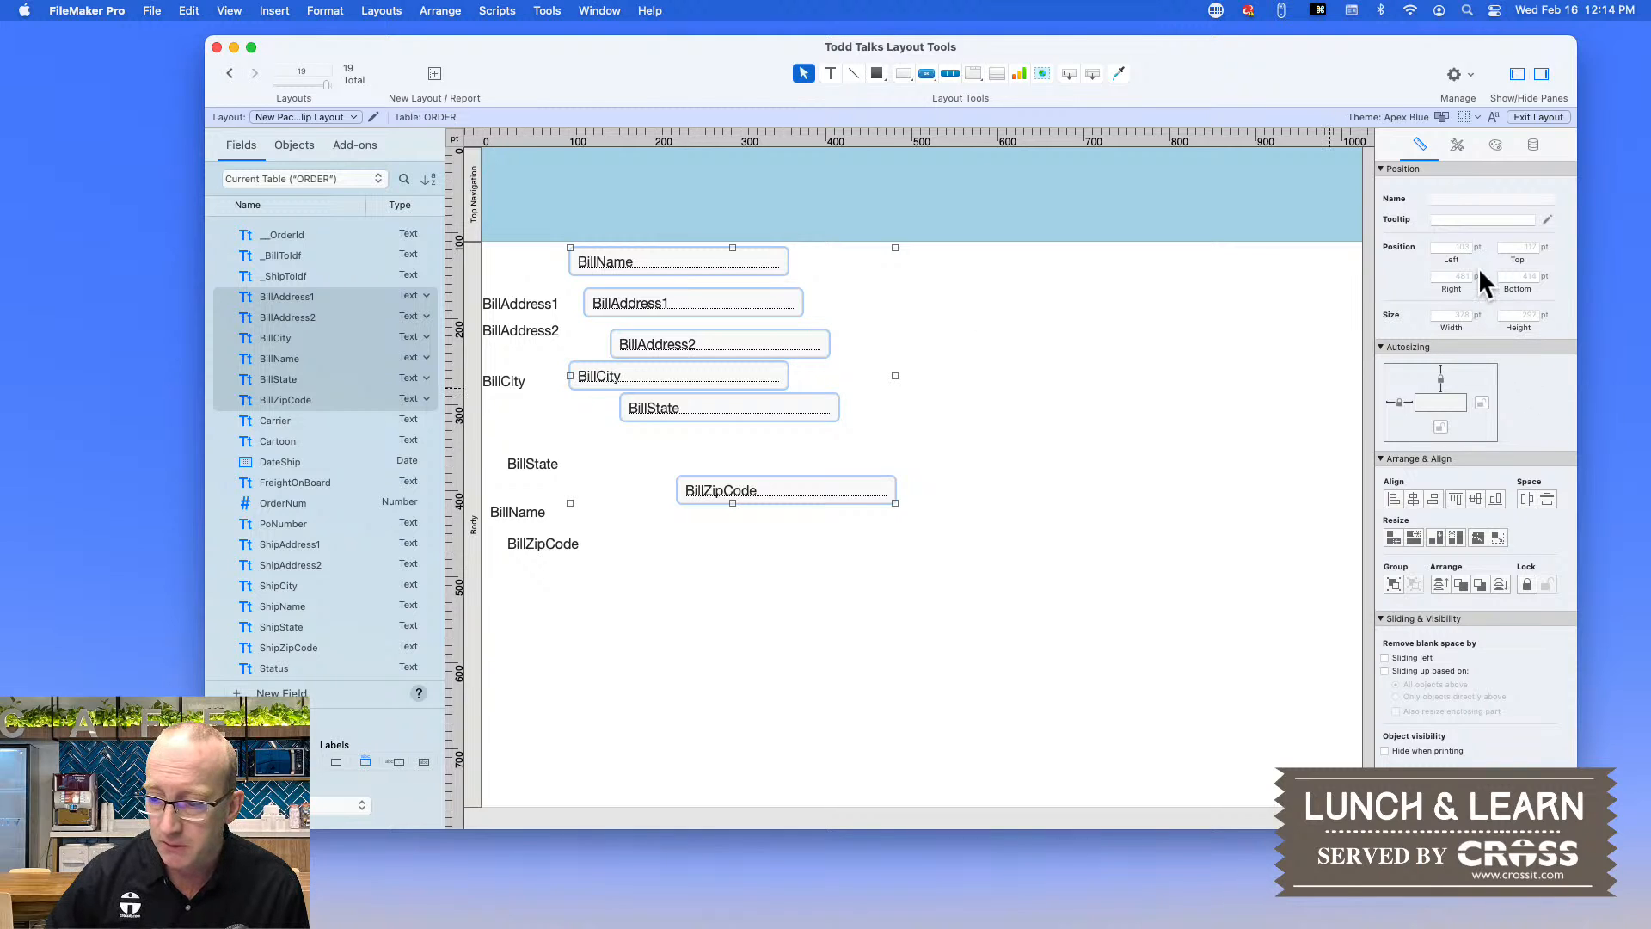
{"action": "left_click", "coordinate": [1477, 313]}
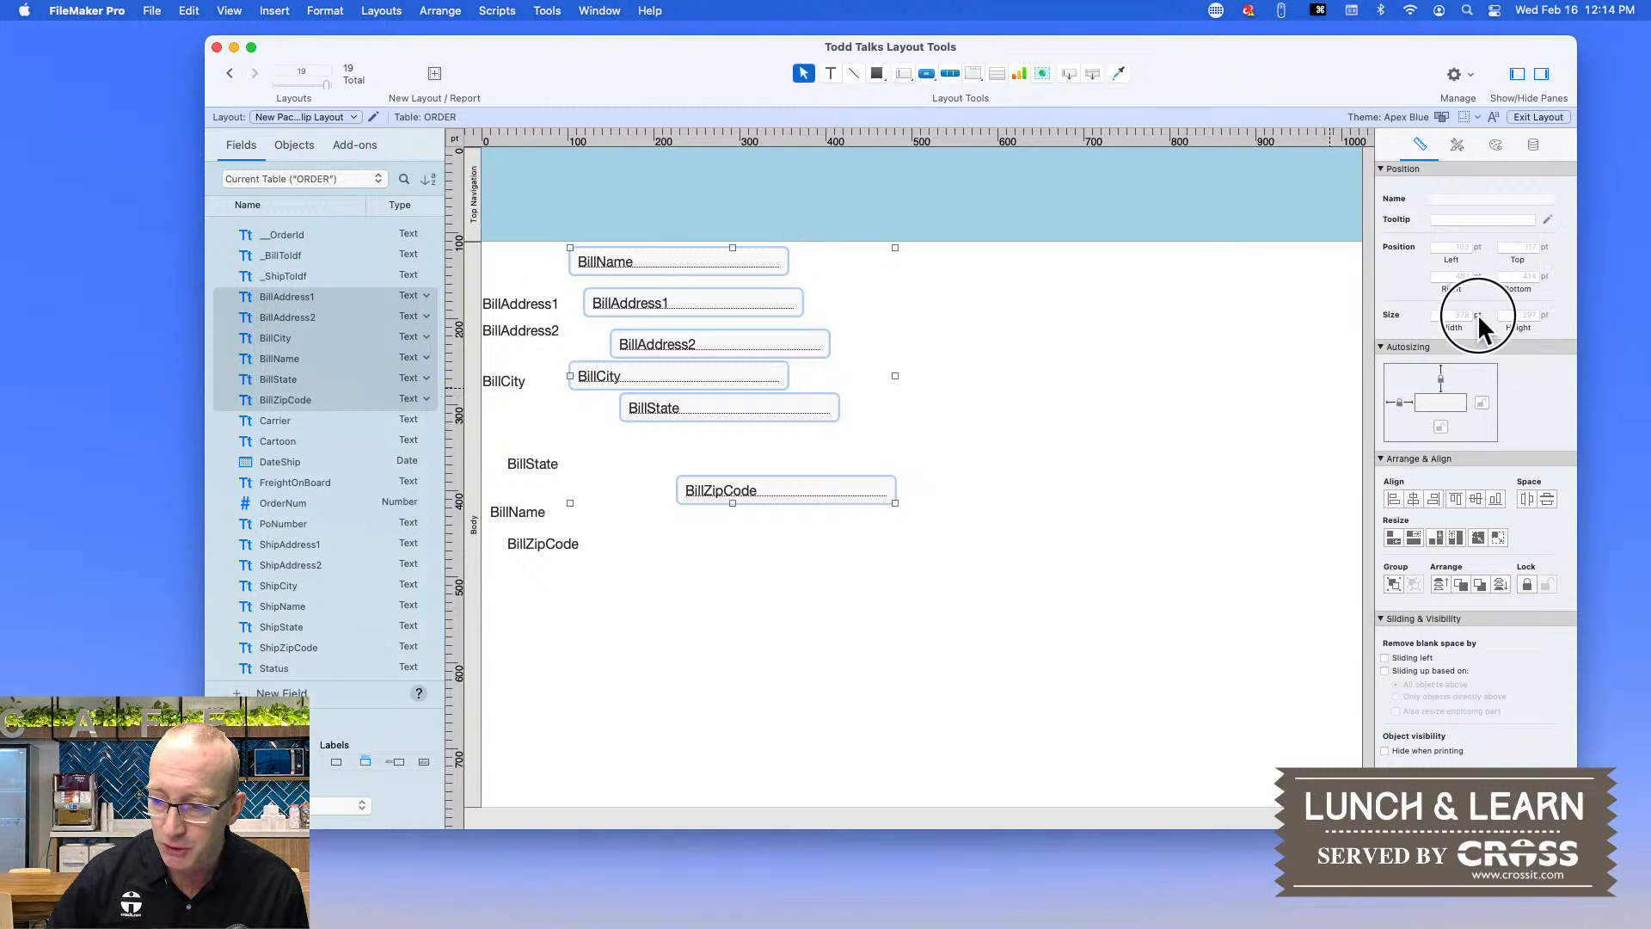
{"action": "left_click", "coordinate": [1477, 313]}
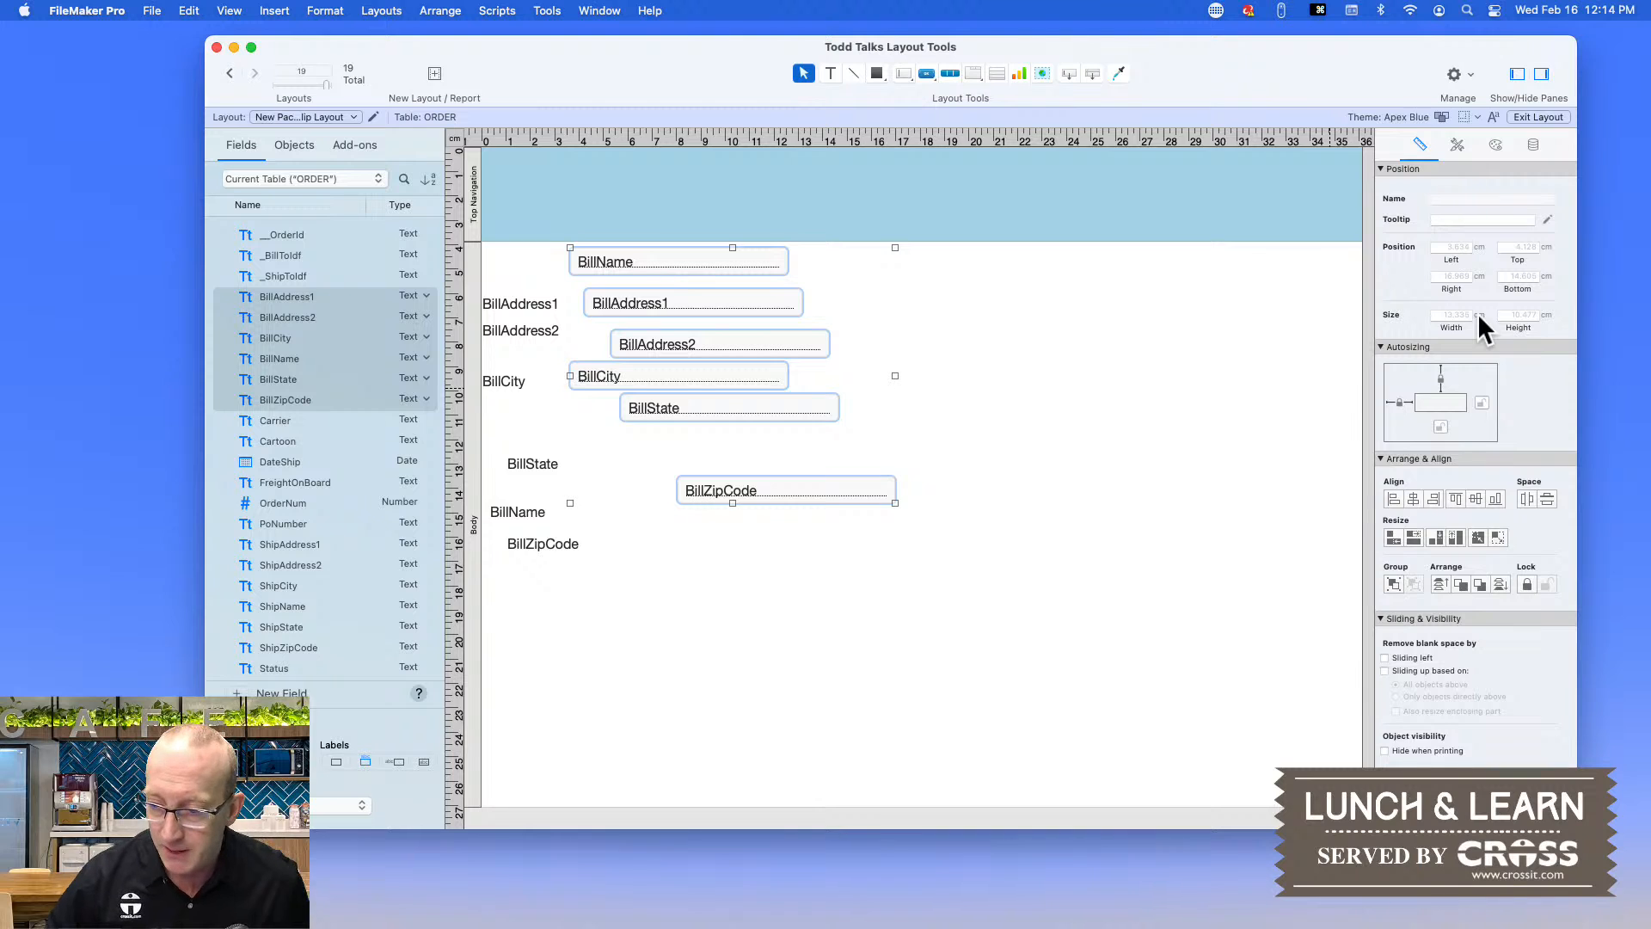
{"action": "left_click", "coordinate": [1477, 313]}
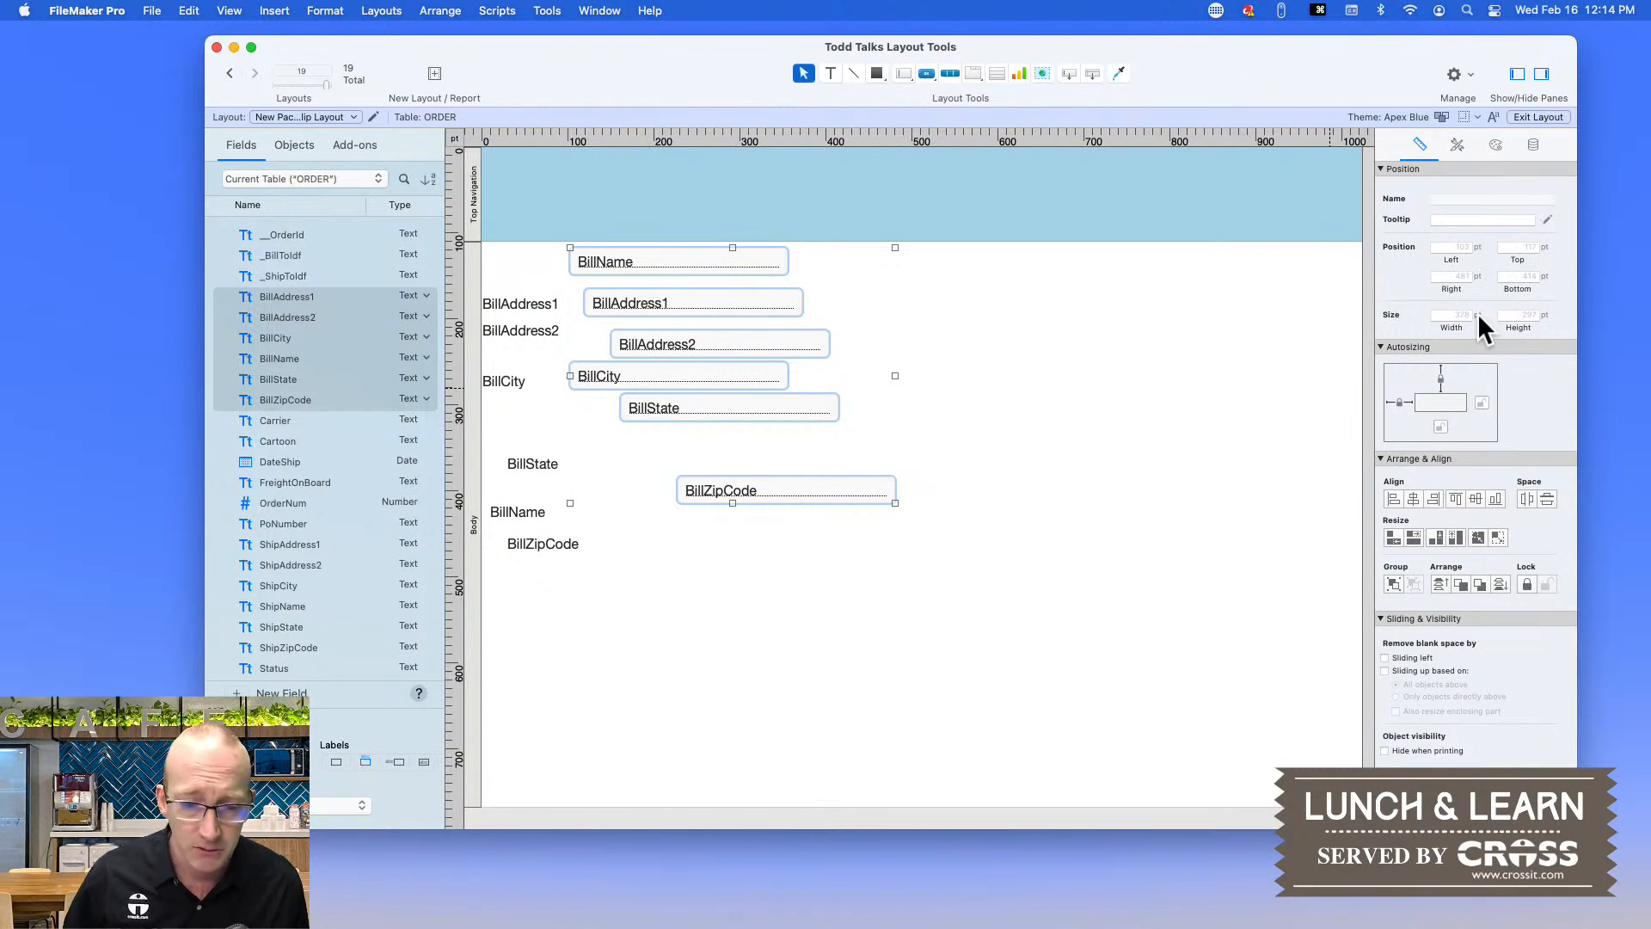
- Try aligning the six selected edit boxes on their left edges, and undo the alignment
{"action": "scroll", "coordinate": [1472, 361], "scroll_direction": "down", "scroll_amount": 2}
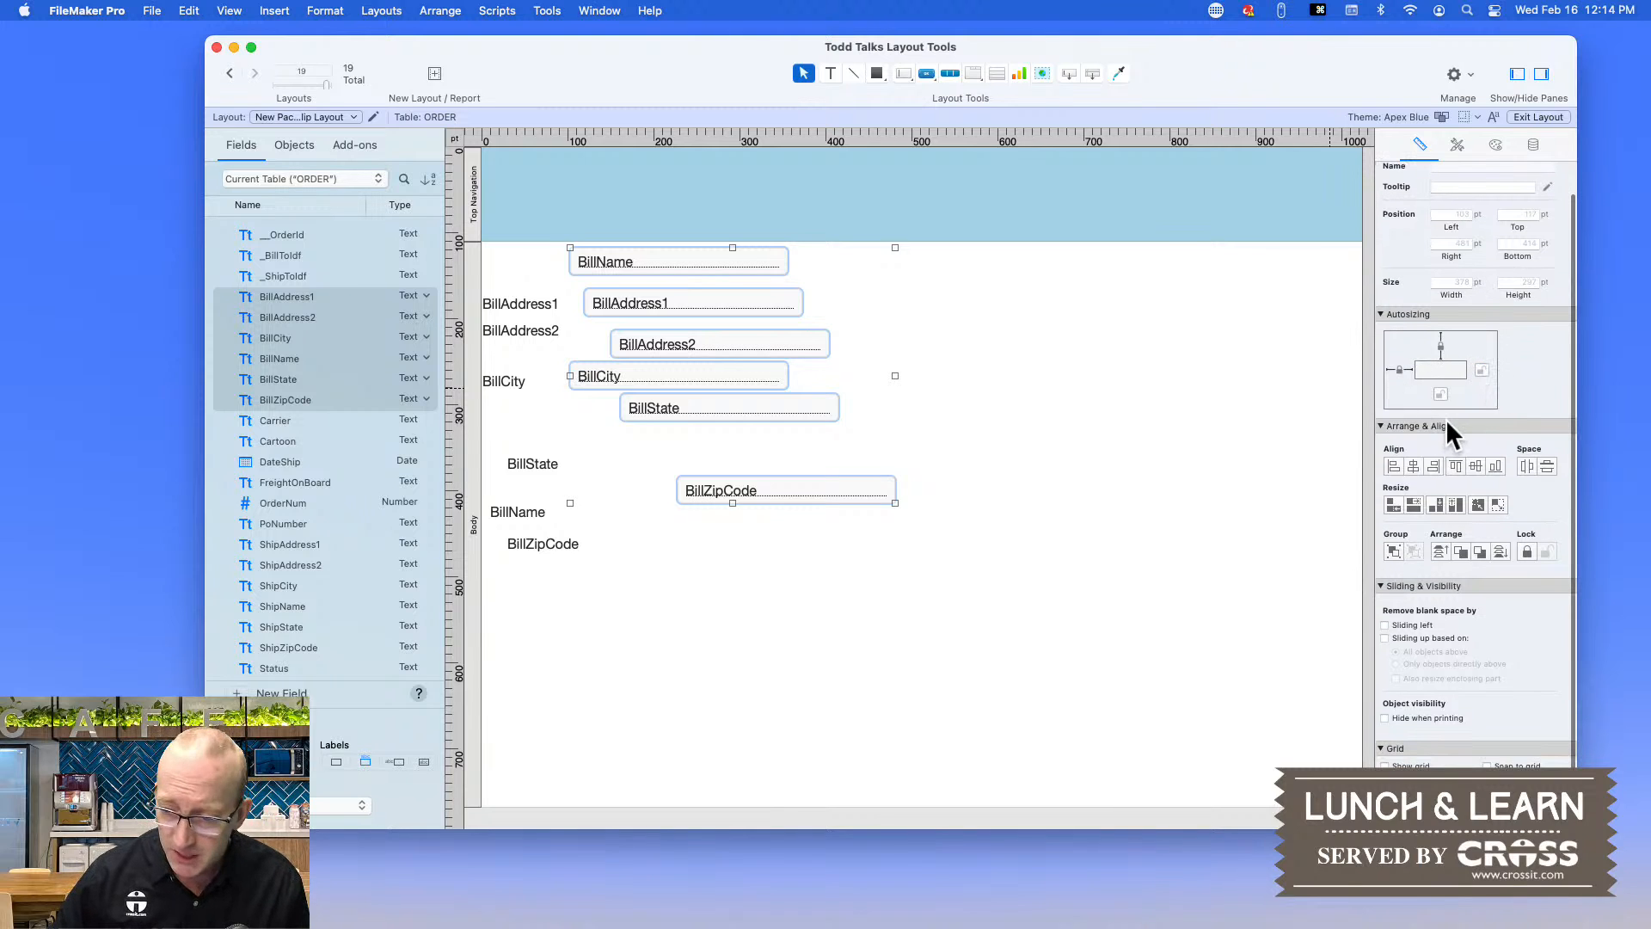
{"action": "scroll", "coordinate": [1437, 450], "scroll_direction": "down", "scroll_amount": 1}
{"action": "scroll", "coordinate": [1434, 451], "scroll_direction": "up", "scroll_amount": 1}
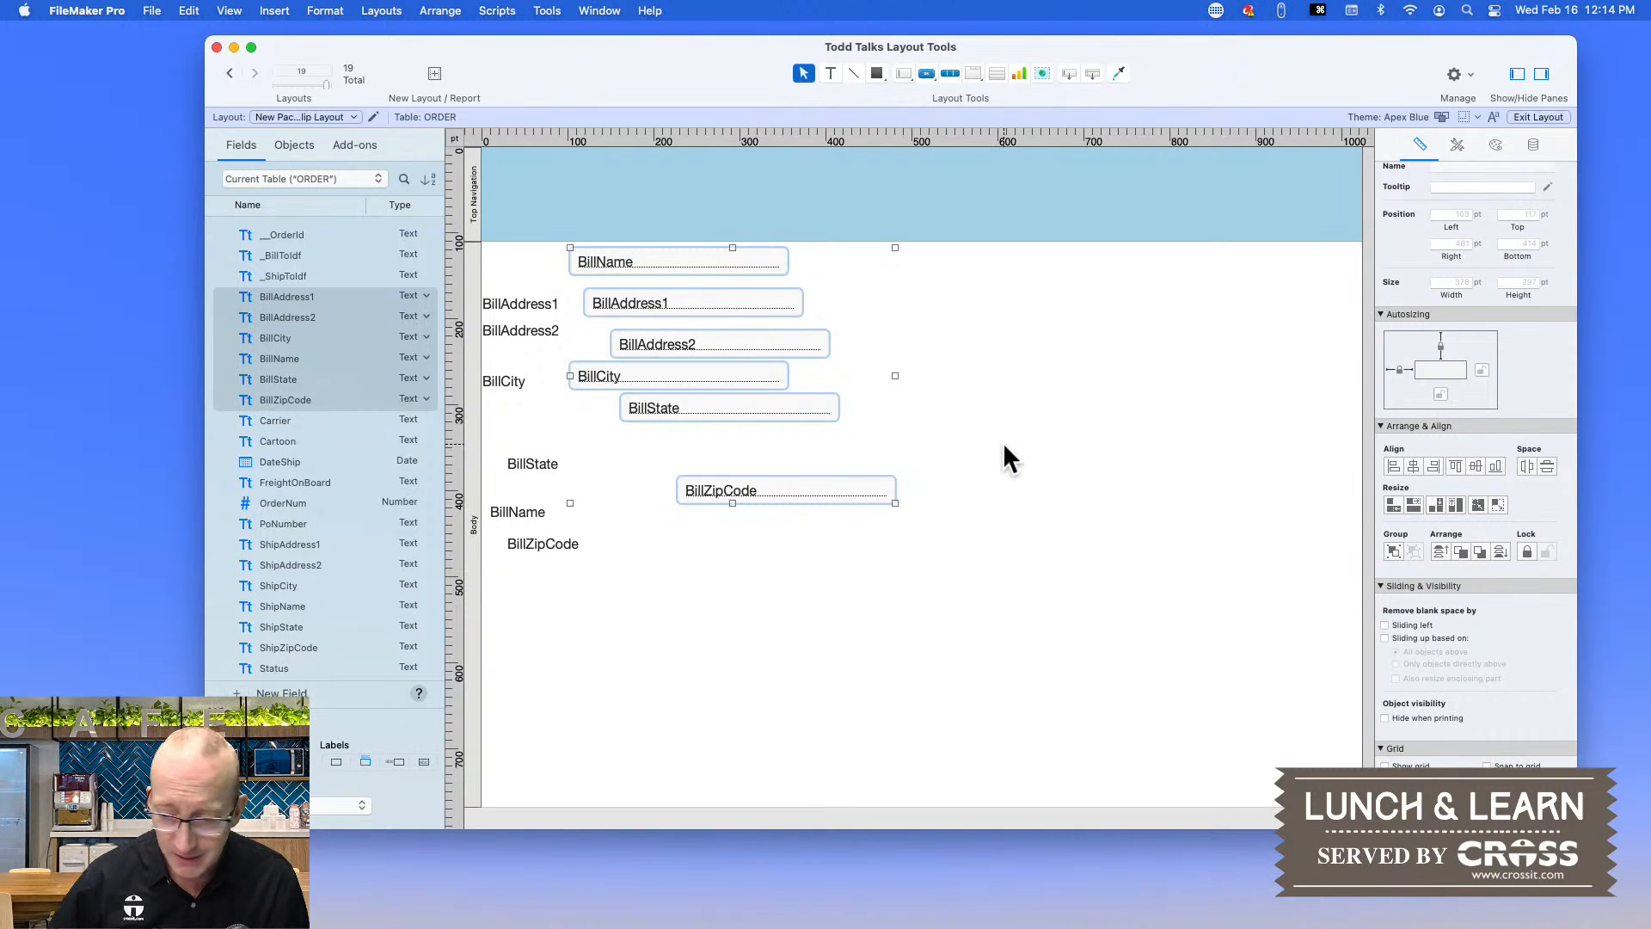
{"action": "left_click", "coordinate": [1391, 465]}
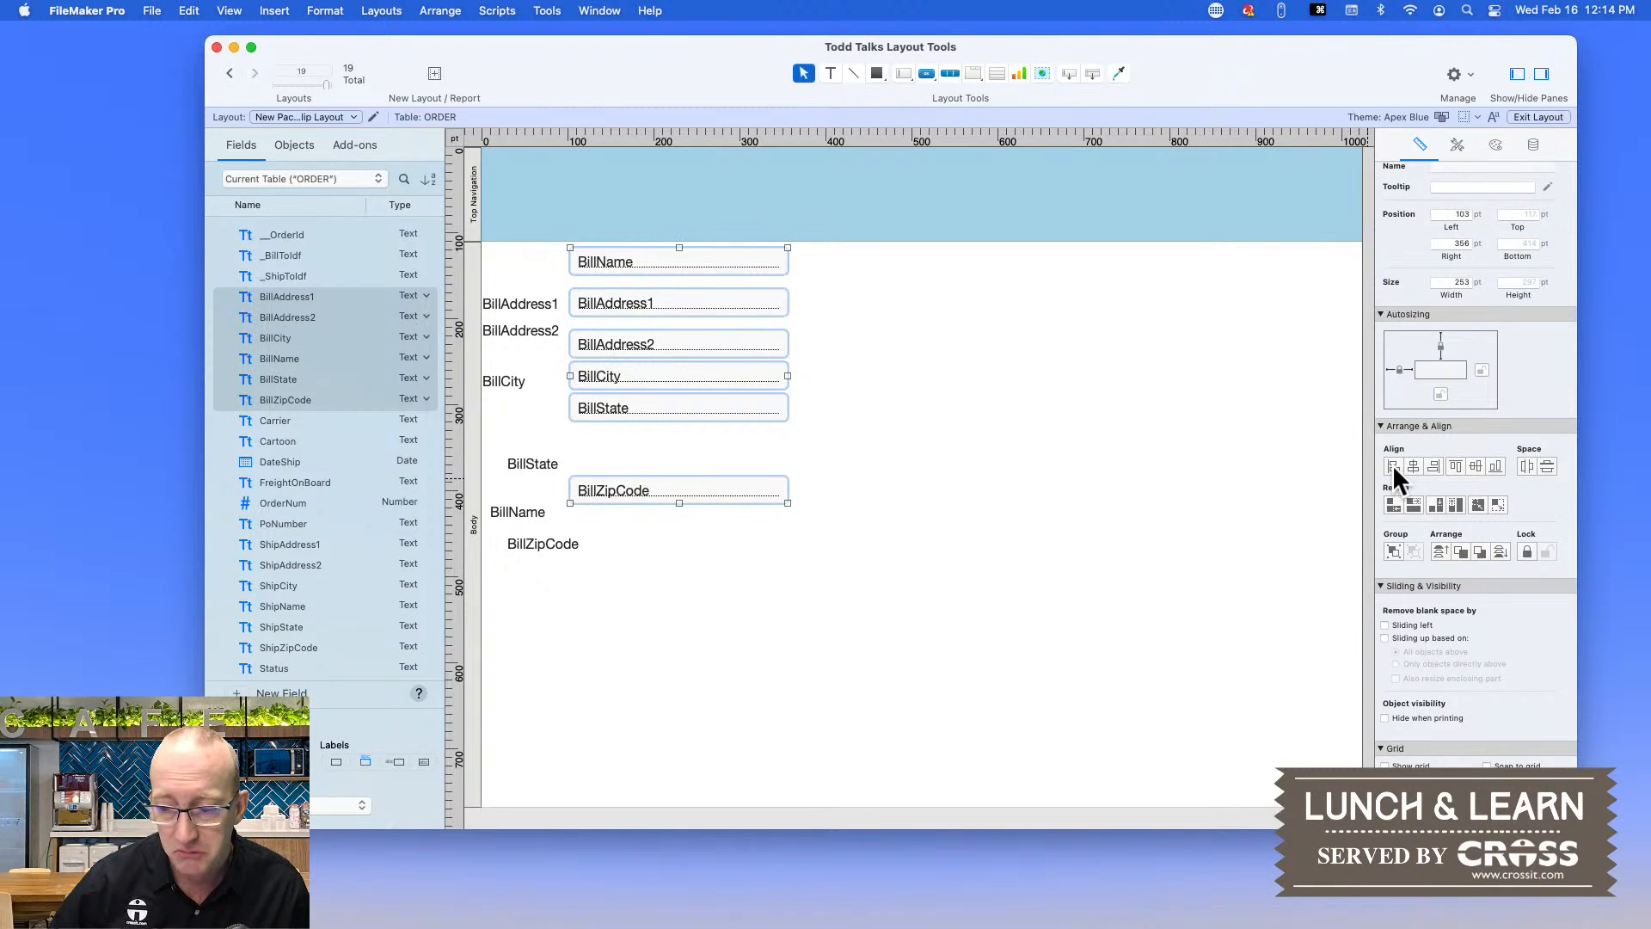
{"action": "key", "text": "super+z"}
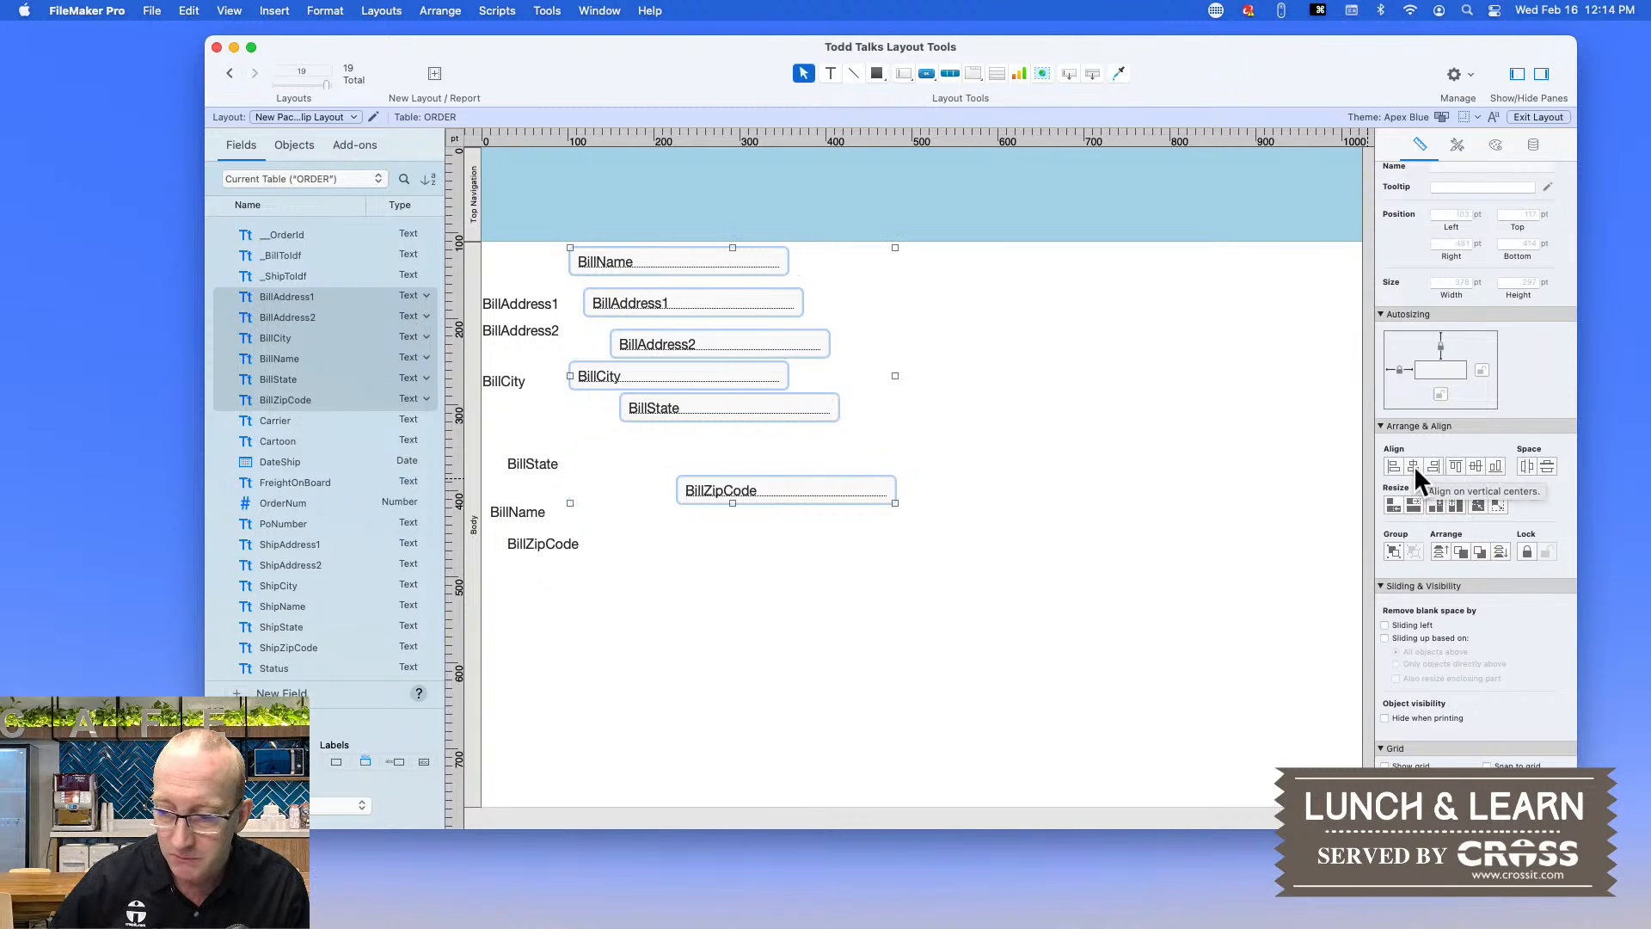
- Align the six edit boxes on their vertical centers, and try a top-edge alignment that is undone
{"action": "left_click", "coordinate": [1412, 466]}
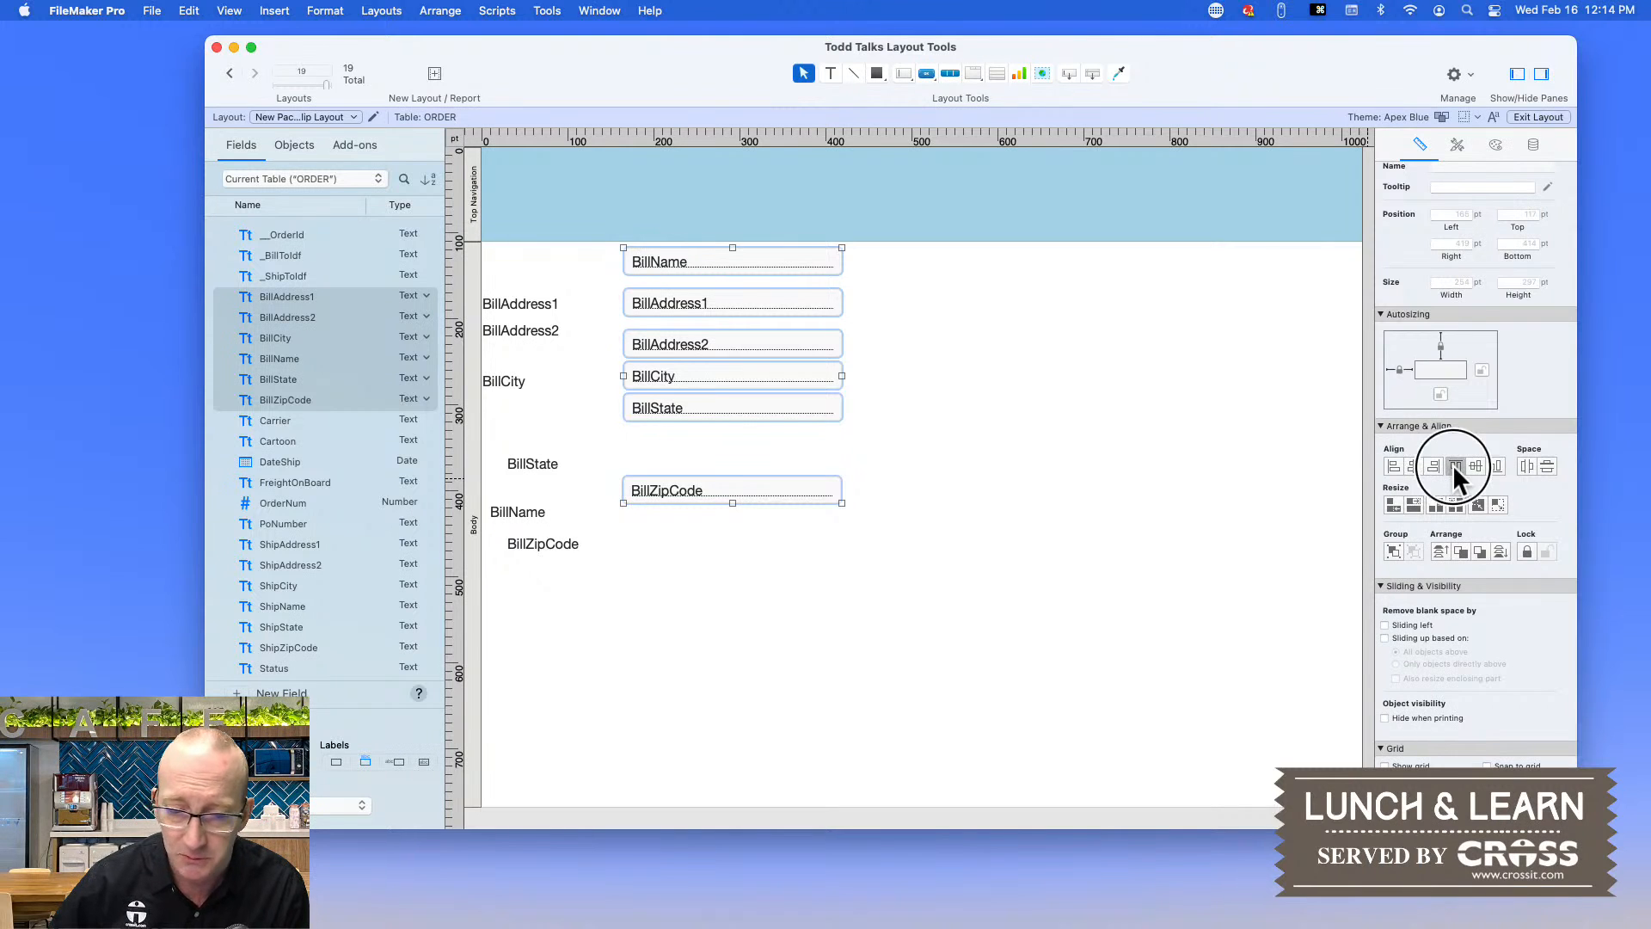
{"action": "left_click", "coordinate": [1453, 466]}
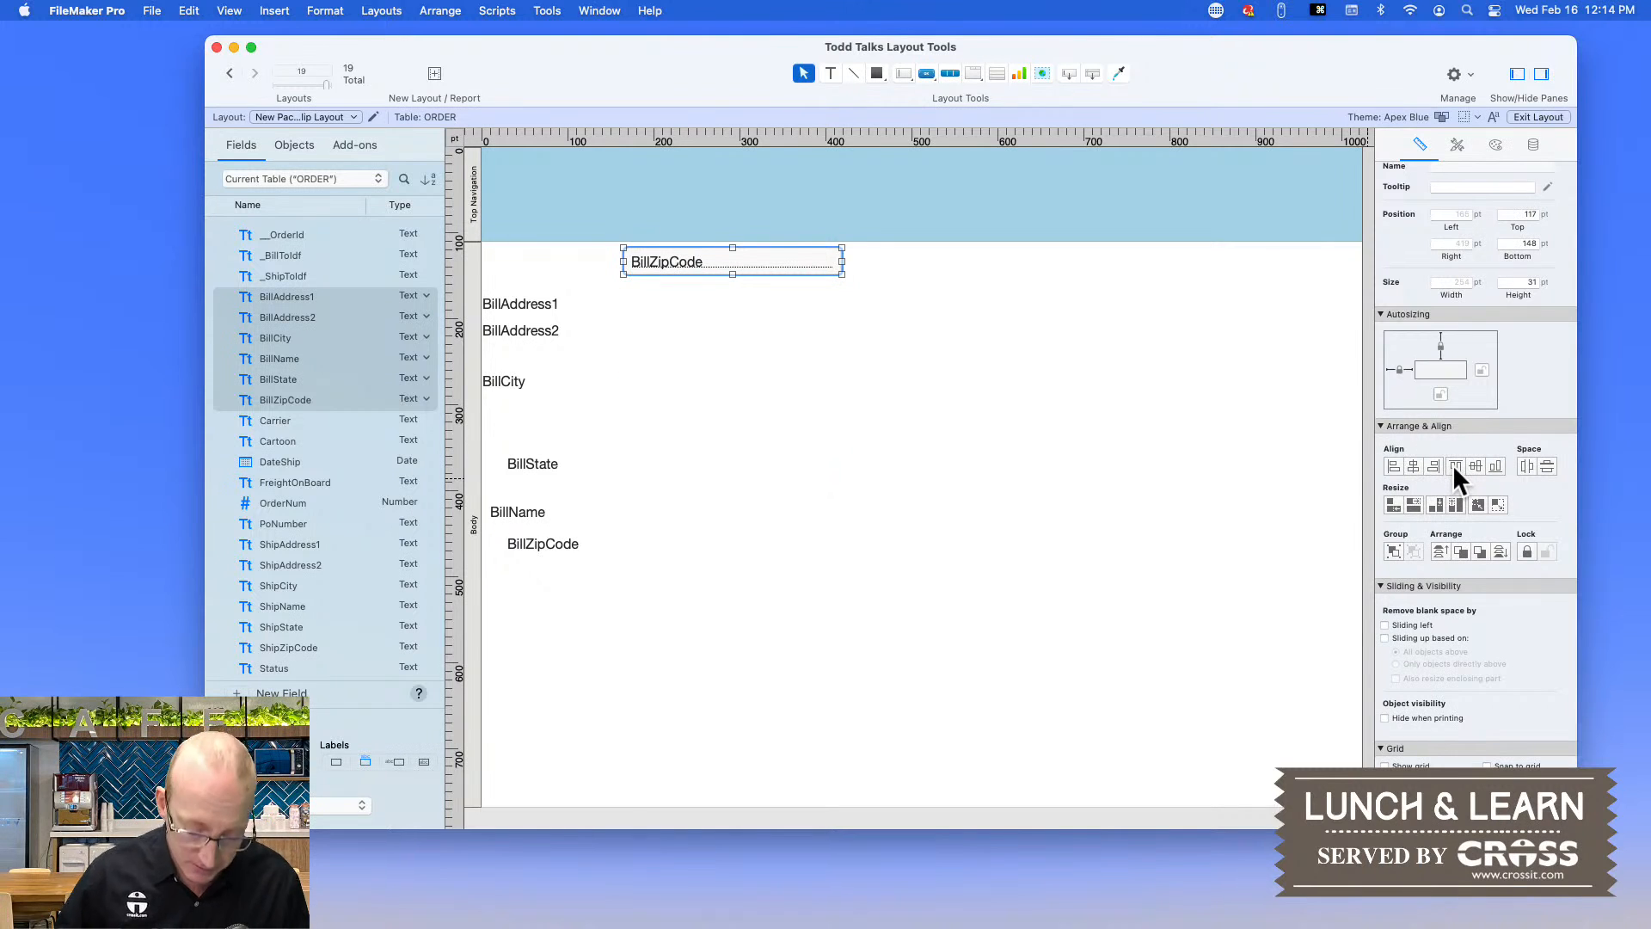
{"action": "key", "text": "super+z"}
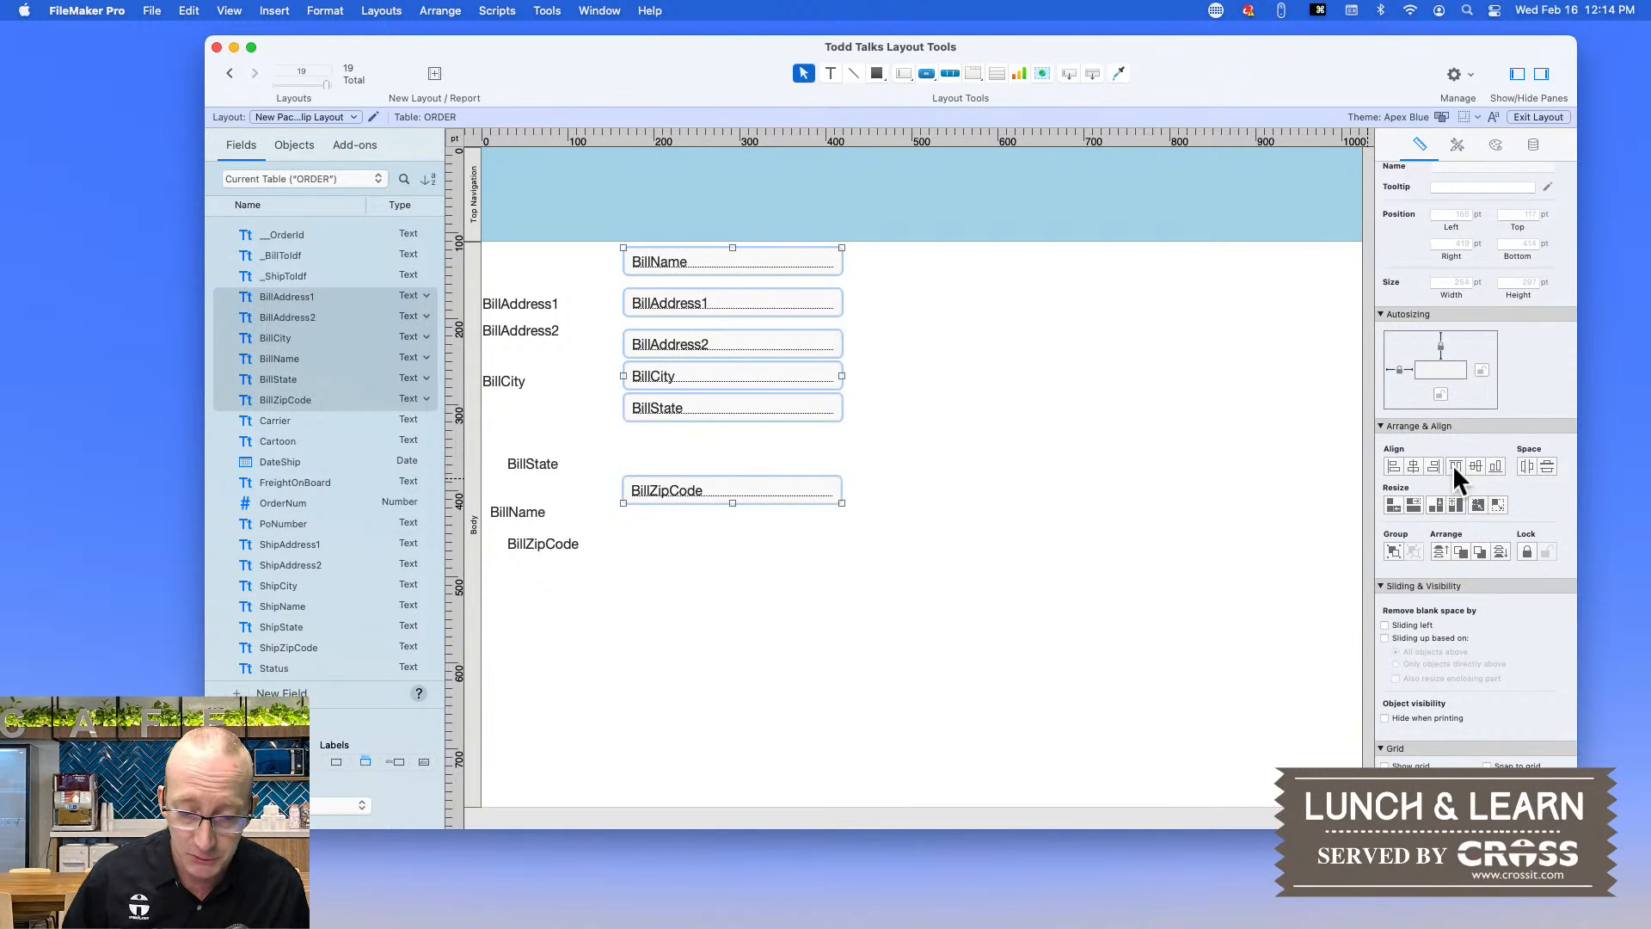
- Move the BillZipCode edit box up directly beneath BillState, with its top at about 324 pt
{"action": "scroll", "coordinate": [1447, 461], "scroll_direction": "up", "scroll_amount": 1}
{"action": "left_click", "coordinate": [810, 512]}
{"action": "left_click_drag", "start_coordinate": [729, 487], "coordinate": [730, 439]}
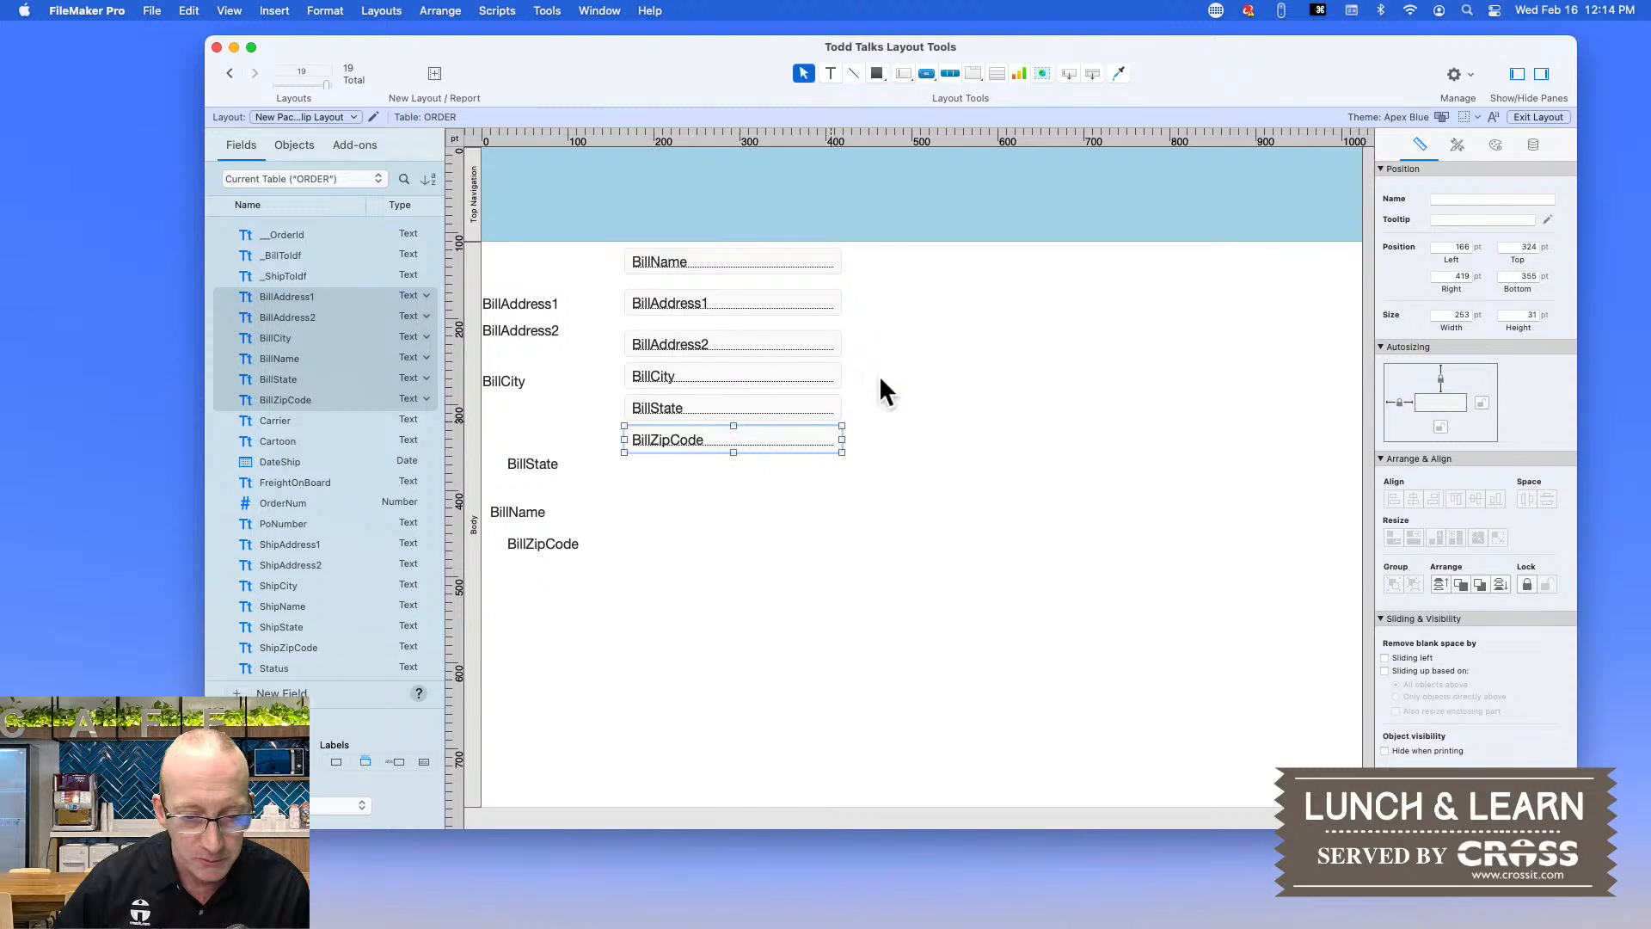
- Move the BillAddress1 edit box down to sit directly above BillAddress2, and space the six field labels evenly in the vertical direction
{"action": "left_click_drag", "start_coordinate": [741, 306], "coordinate": [738, 315]}
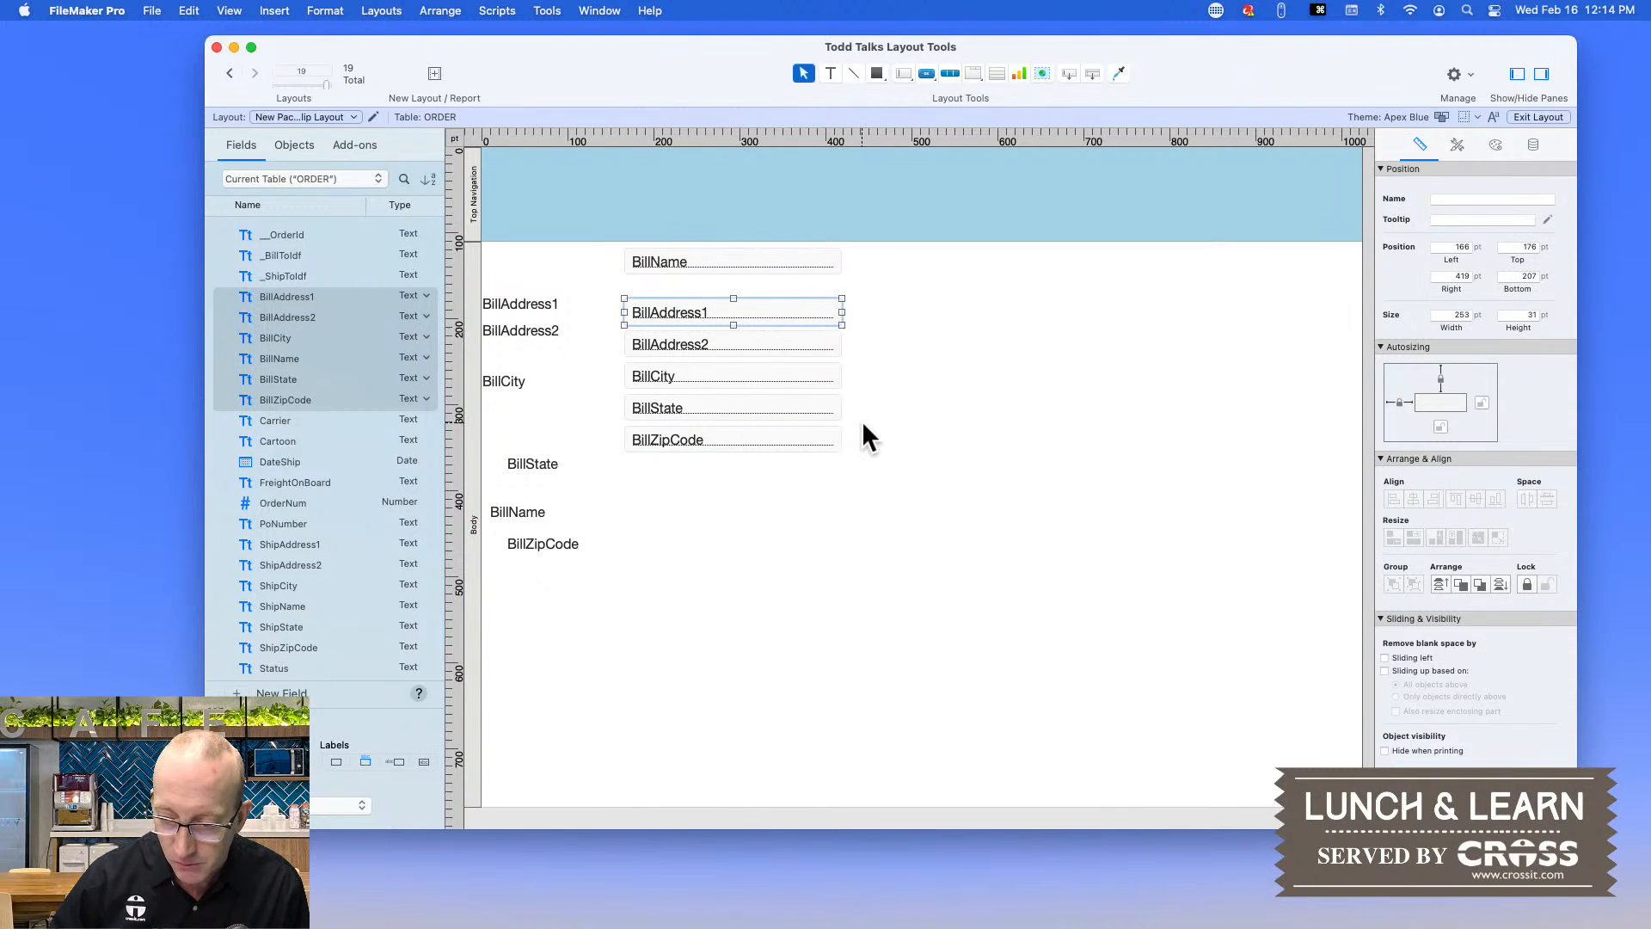
{"action": "left_click_drag", "start_coordinate": [582, 621], "coordinate": [494, 288]}
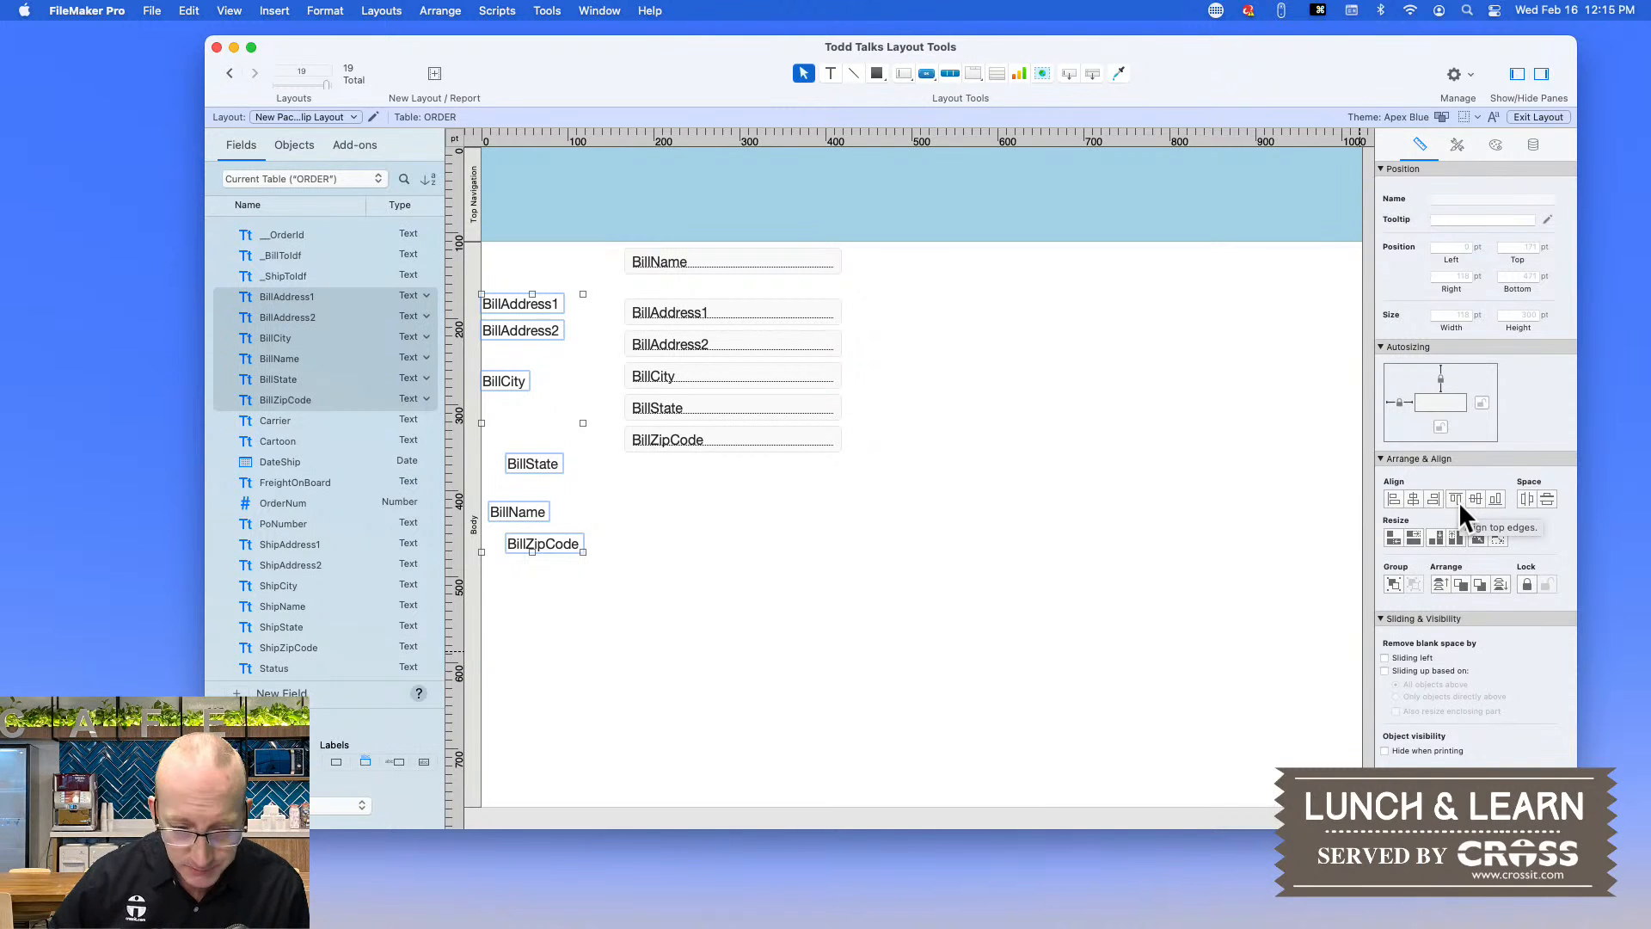
{"action": "left_click", "coordinate": [1545, 498]}
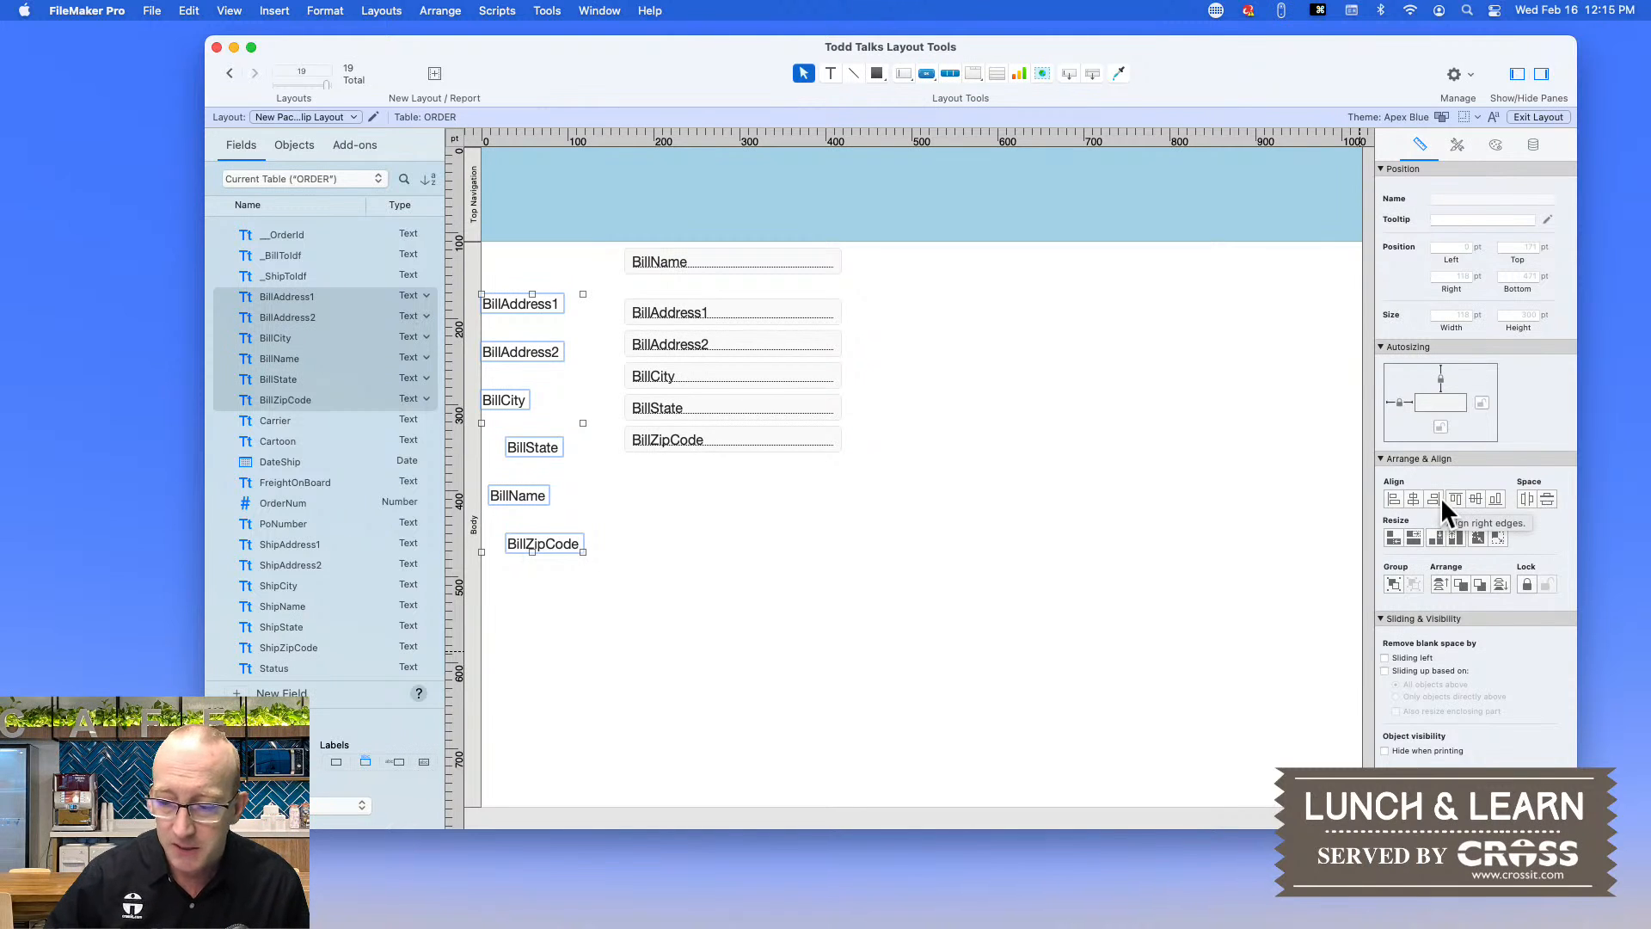
- Place the six labels one per row beside the edit boxes, from BillAddress1 down to BillZipCode, with their left edges at 64 pt
{"action": "left_click", "coordinate": [561, 461]}
{"action": "left_click_drag", "start_coordinate": [529, 302], "coordinate": [586, 263]}
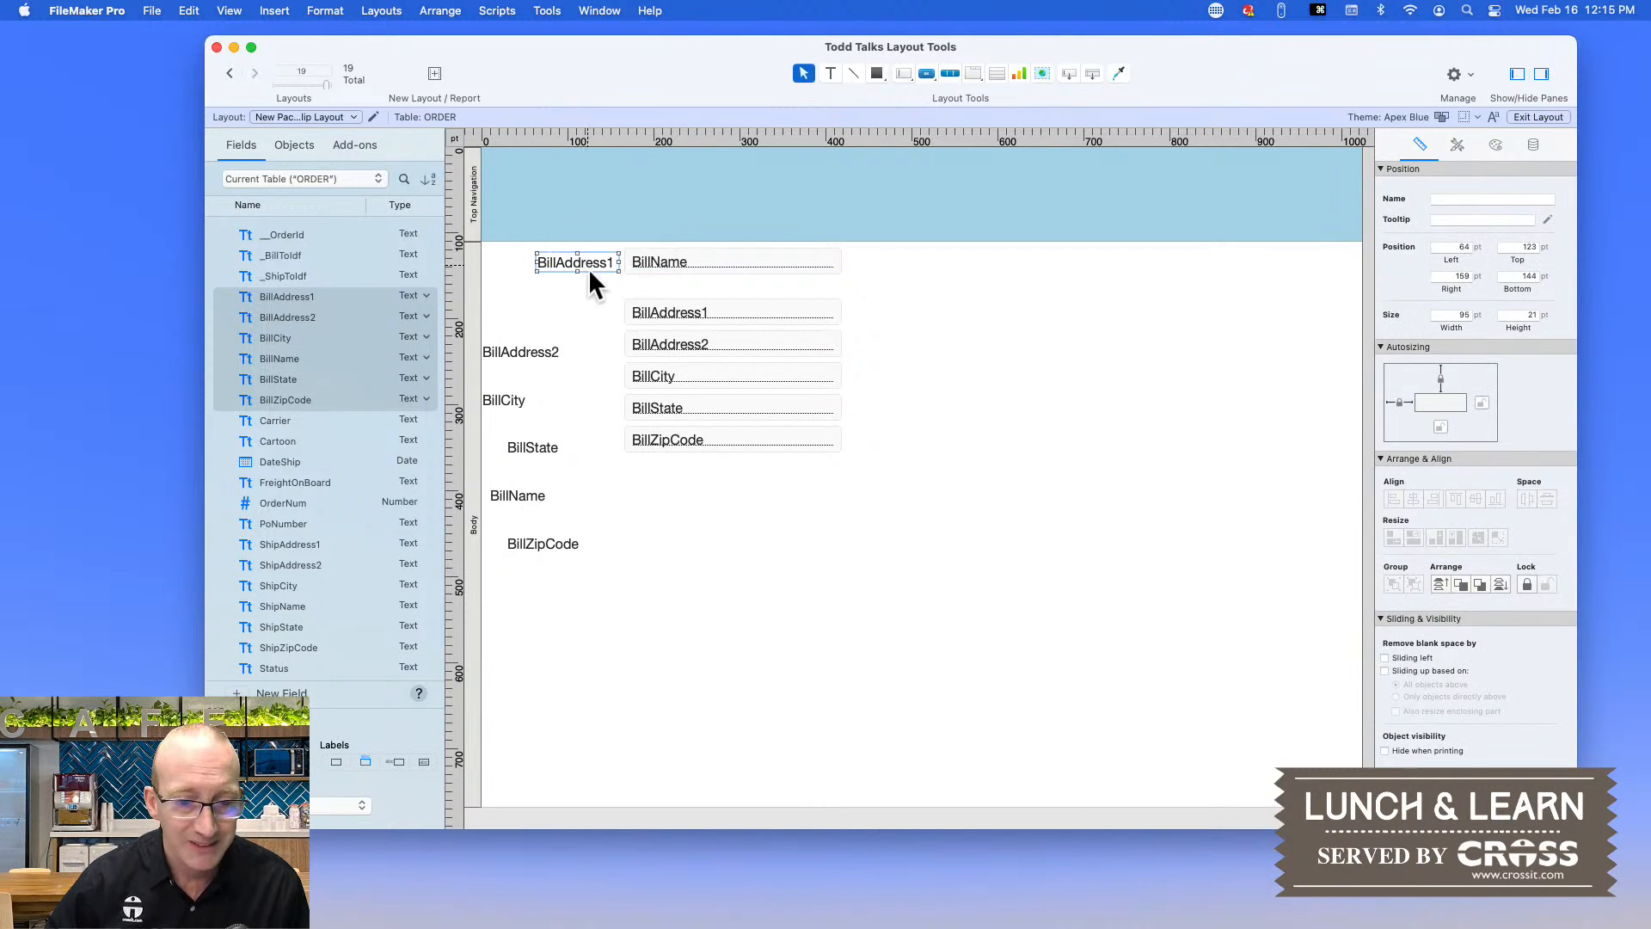
{"action": "left_click_drag", "start_coordinate": [540, 350], "coordinate": [587, 318]}
{"action": "left_click_drag", "start_coordinate": [512, 401], "coordinate": [566, 342]}
{"action": "left_click_drag", "start_coordinate": [535, 443], "coordinate": [564, 379]}
{"action": "left_click_drag", "start_coordinate": [507, 496], "coordinate": [551, 405]}
{"action": "left_click_drag", "start_coordinate": [520, 549], "coordinate": [550, 435]}
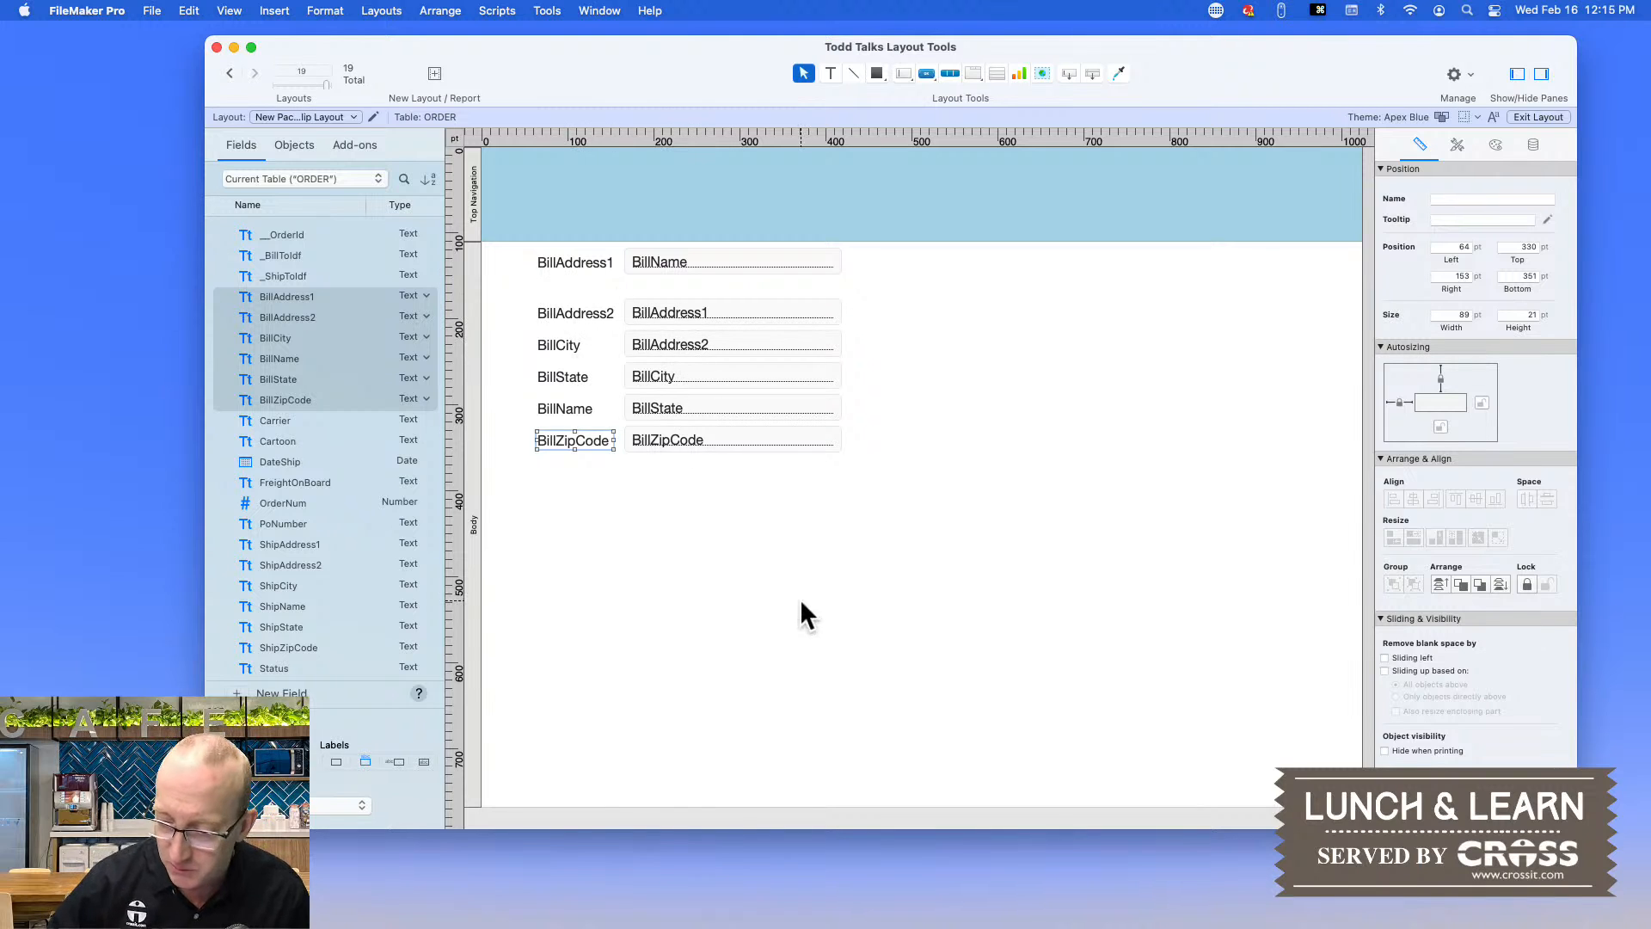
{"action": "left_click_drag", "start_coordinate": [601, 498], "coordinate": [533, 259]}
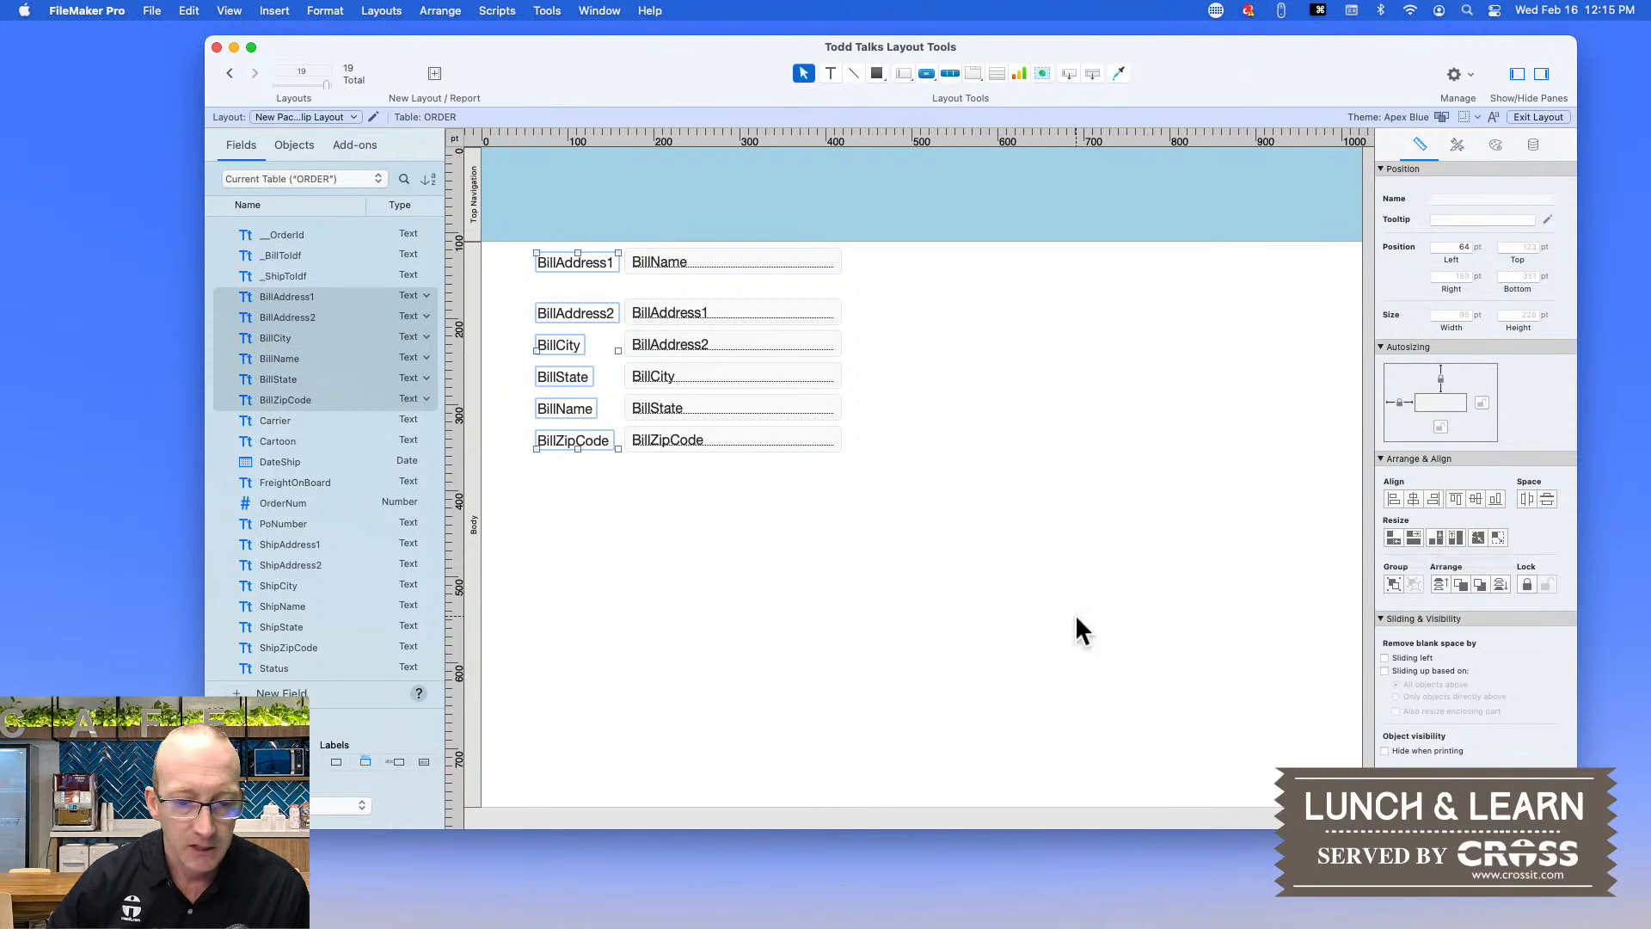
- Widen the BillName edit box to about 325 pt, and resize all six edit boxes to the largest width
{"action": "left_click", "coordinate": [817, 261]}
{"action": "left_click_drag", "start_coordinate": [844, 261], "coordinate": [905, 265]}
{"action": "left_click_drag", "start_coordinate": [944, 508], "coordinate": [647, 258]}
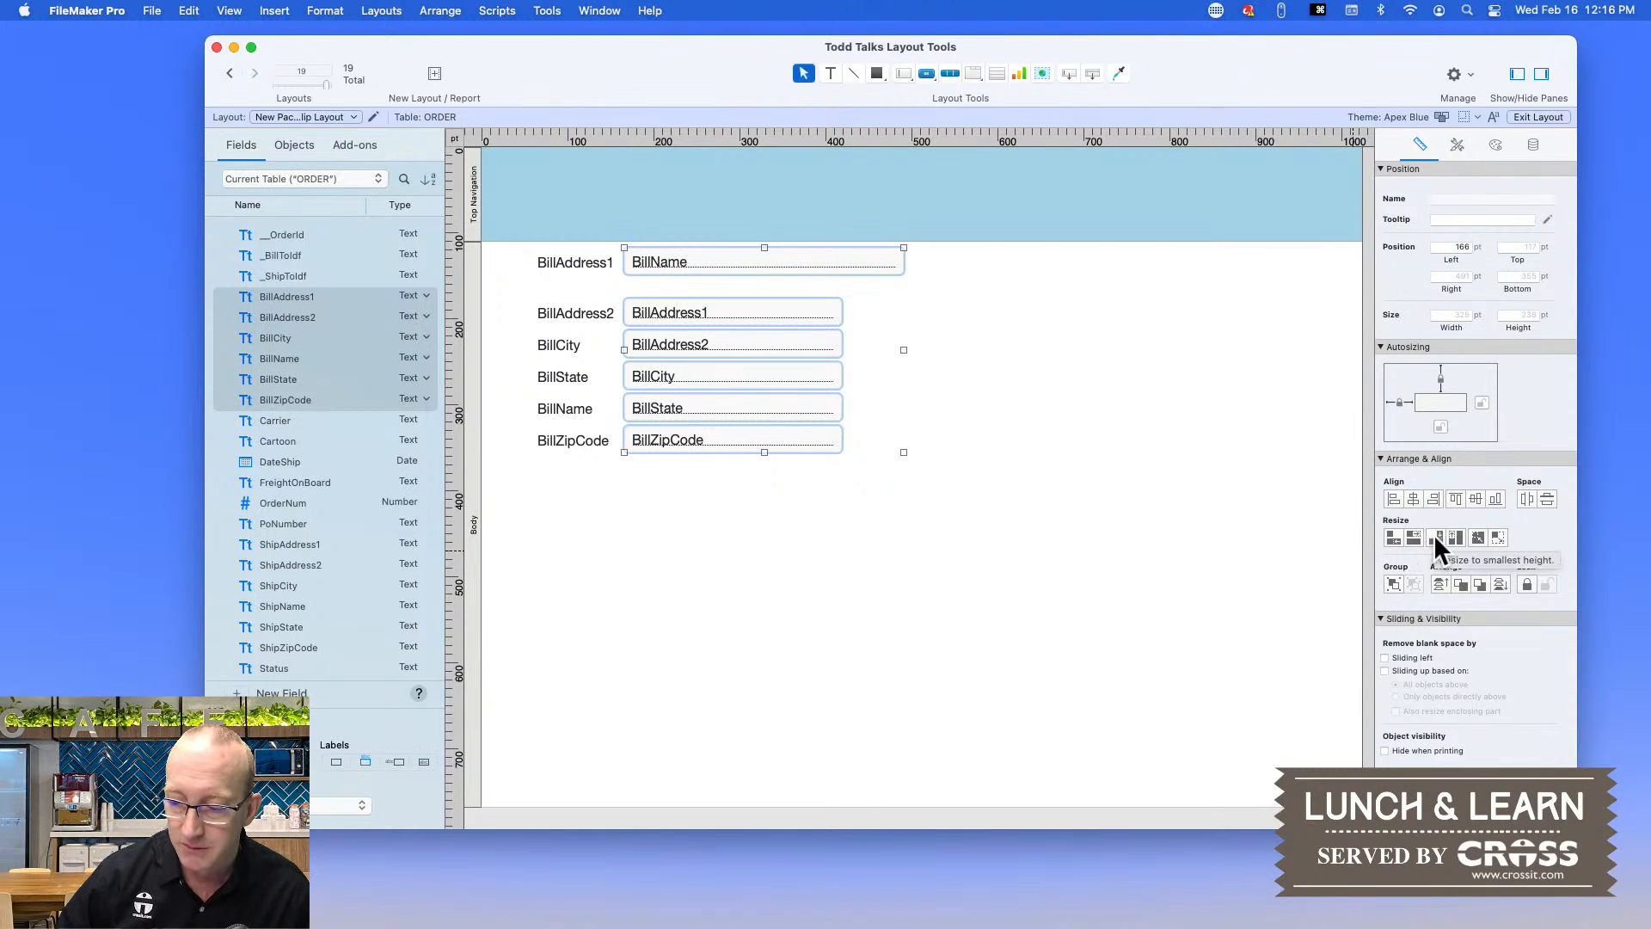
{"action": "left_click", "coordinate": [1495, 536]}
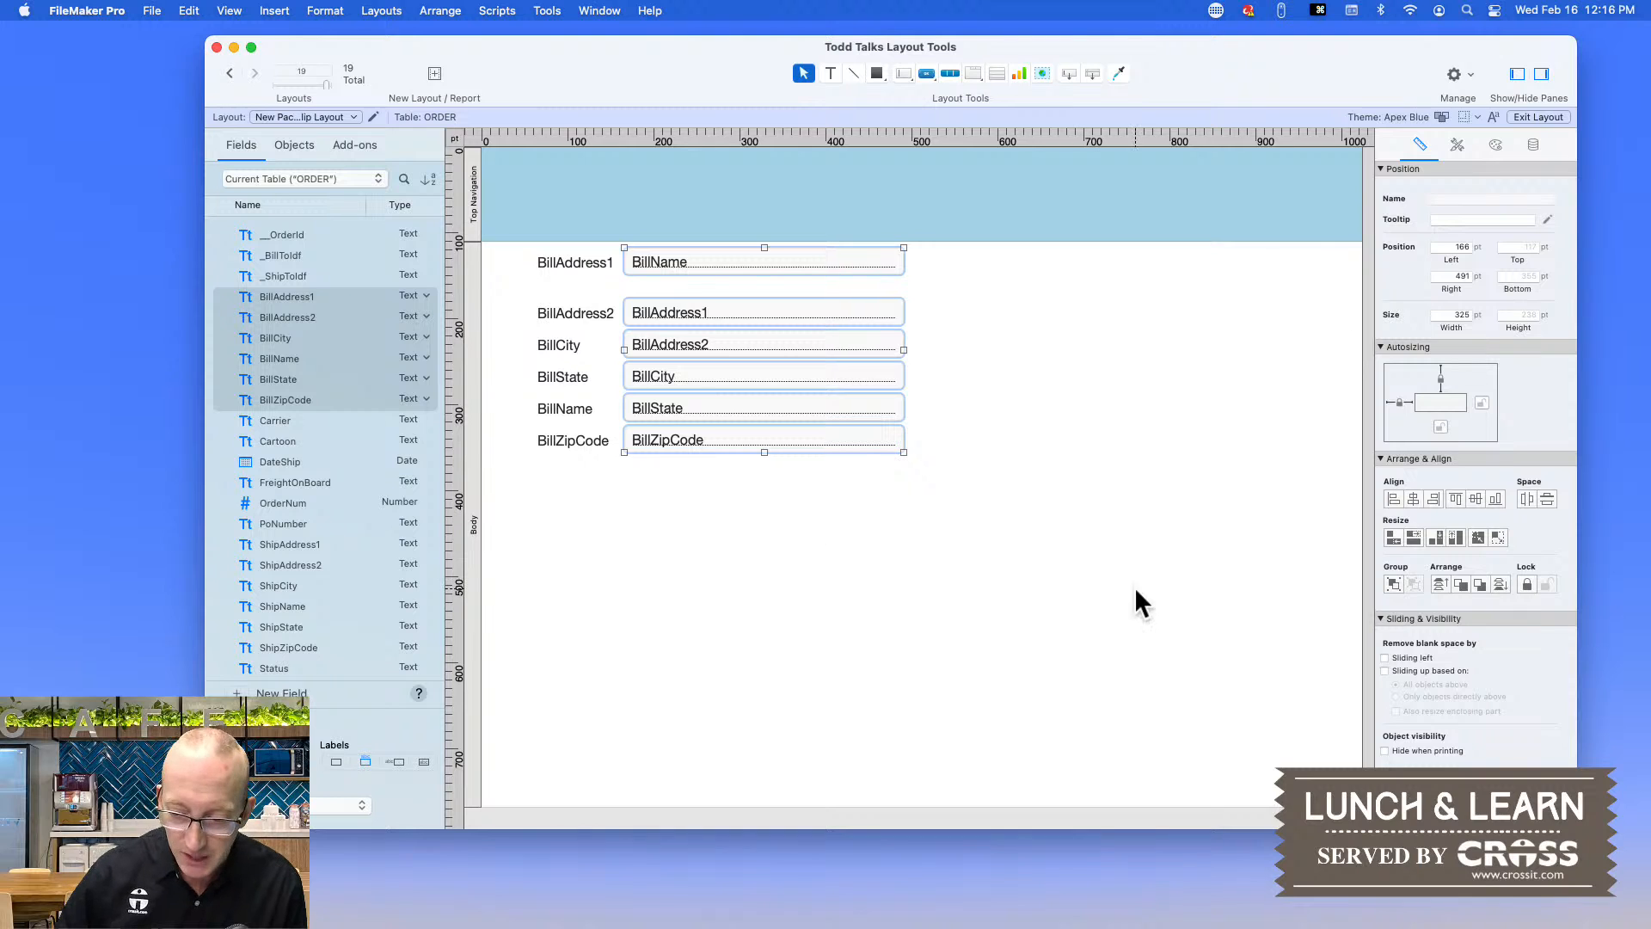
- Group the five lower labels with their edit boxes, and move the group as one unit to about 179 pt from the top
{"action": "left_click_drag", "start_coordinate": [958, 492], "coordinate": [515, 291]}
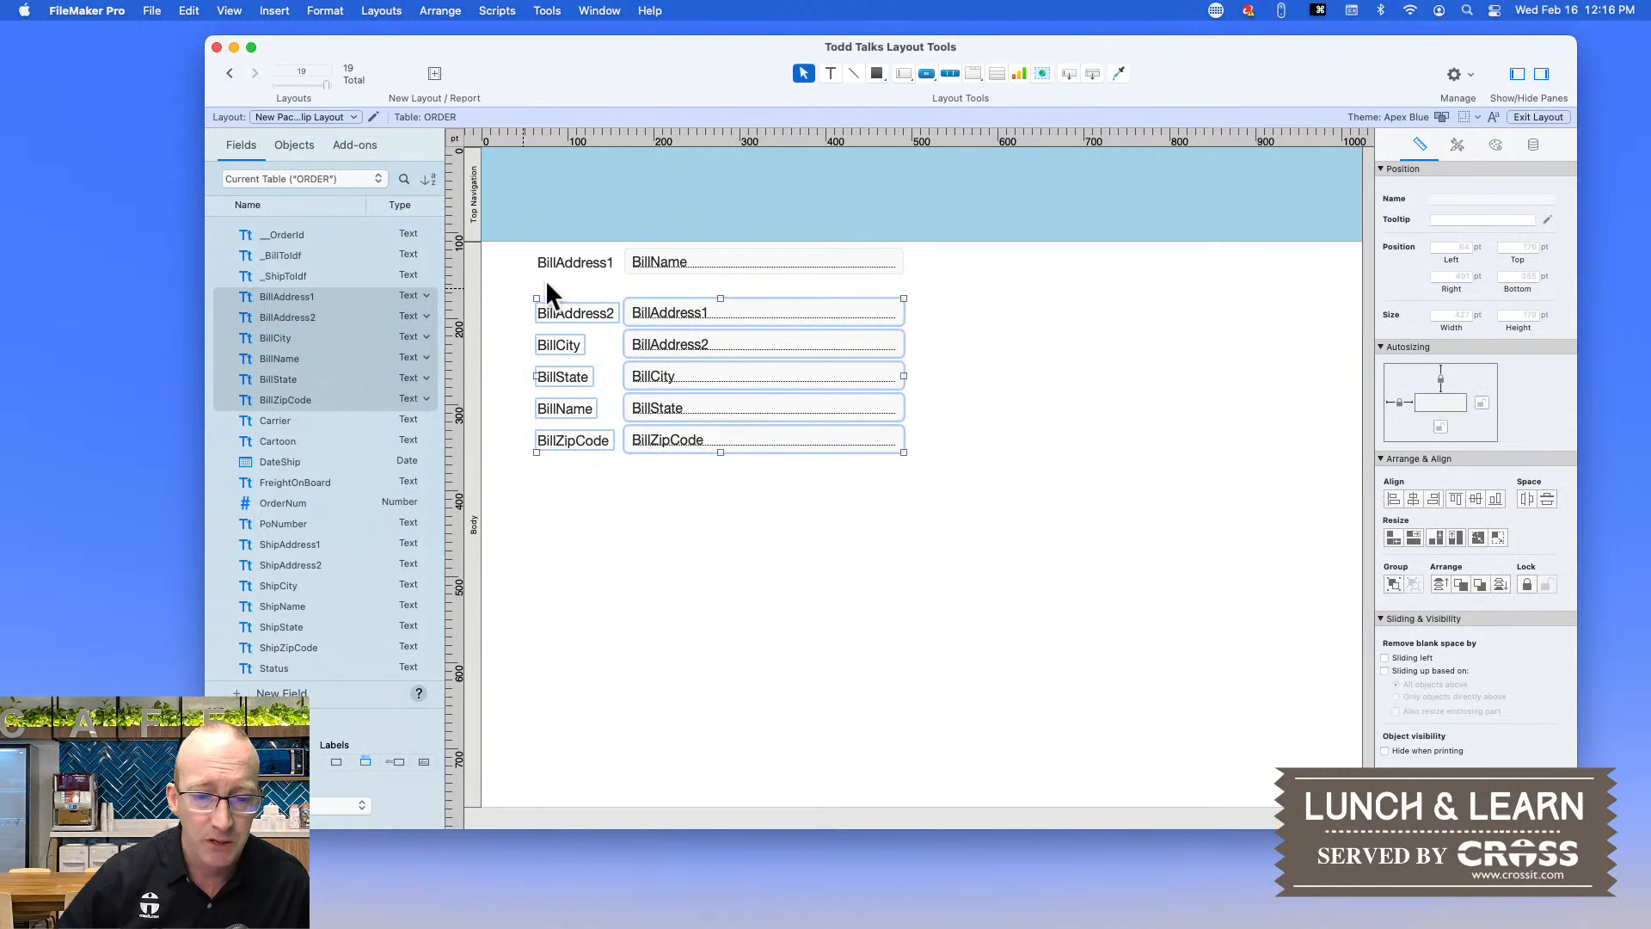
{"action": "left_click_drag", "start_coordinate": [702, 284], "coordinate": [565, 252]}
{"action": "left_click_drag", "start_coordinate": [957, 479], "coordinate": [513, 290]}
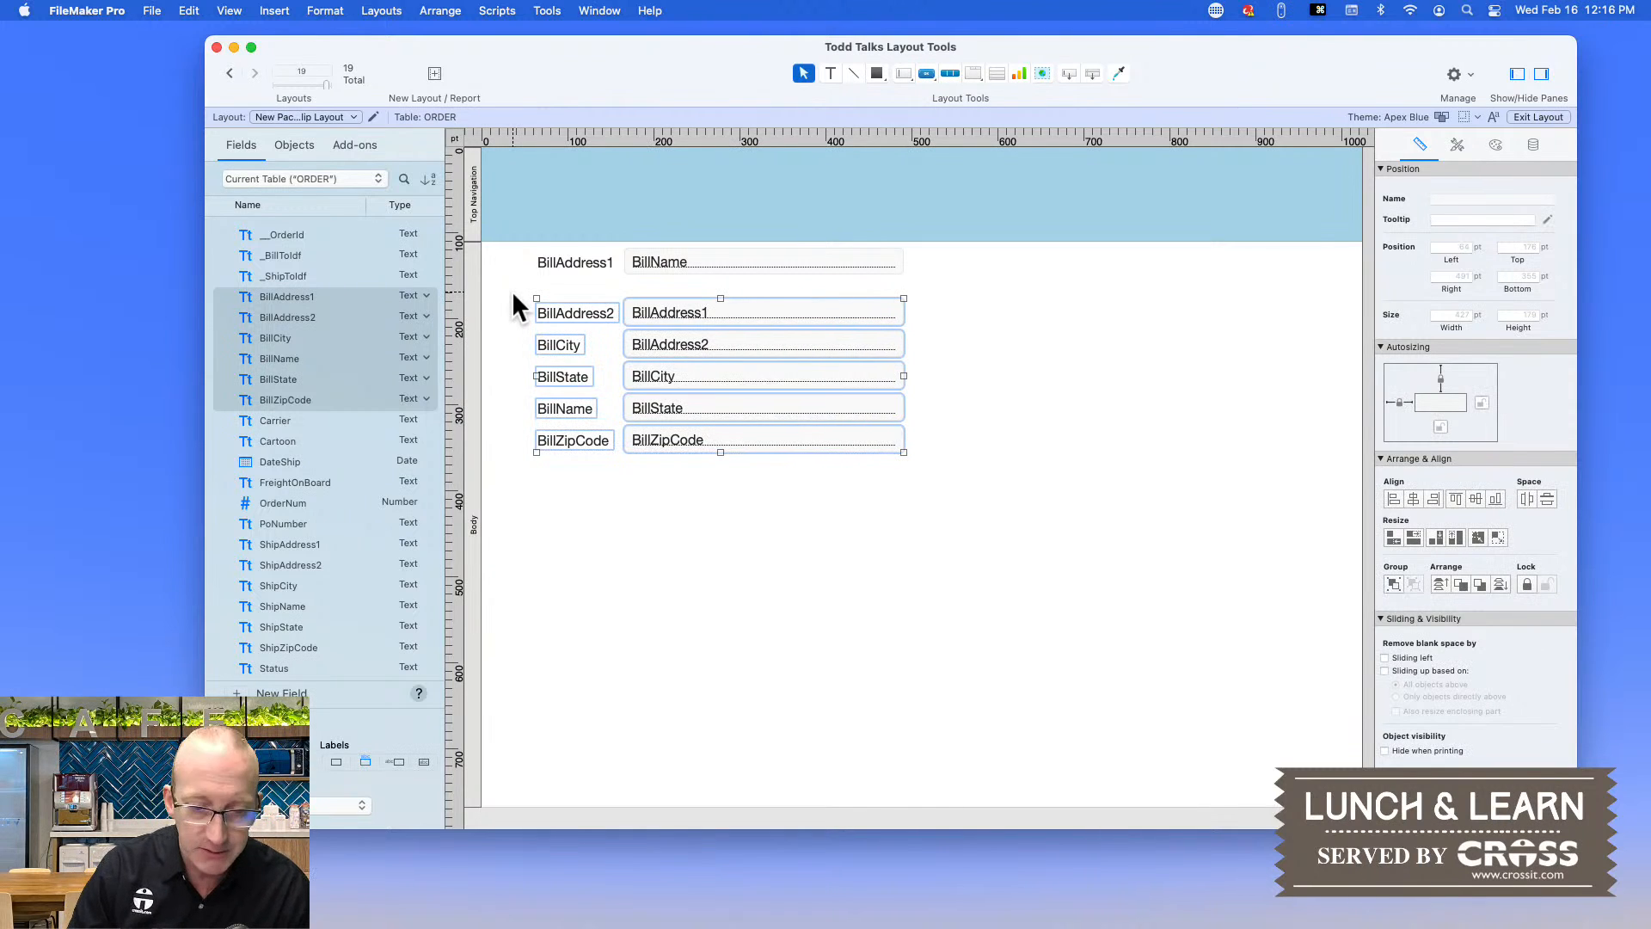
{"action": "key", "text": "super+r"}
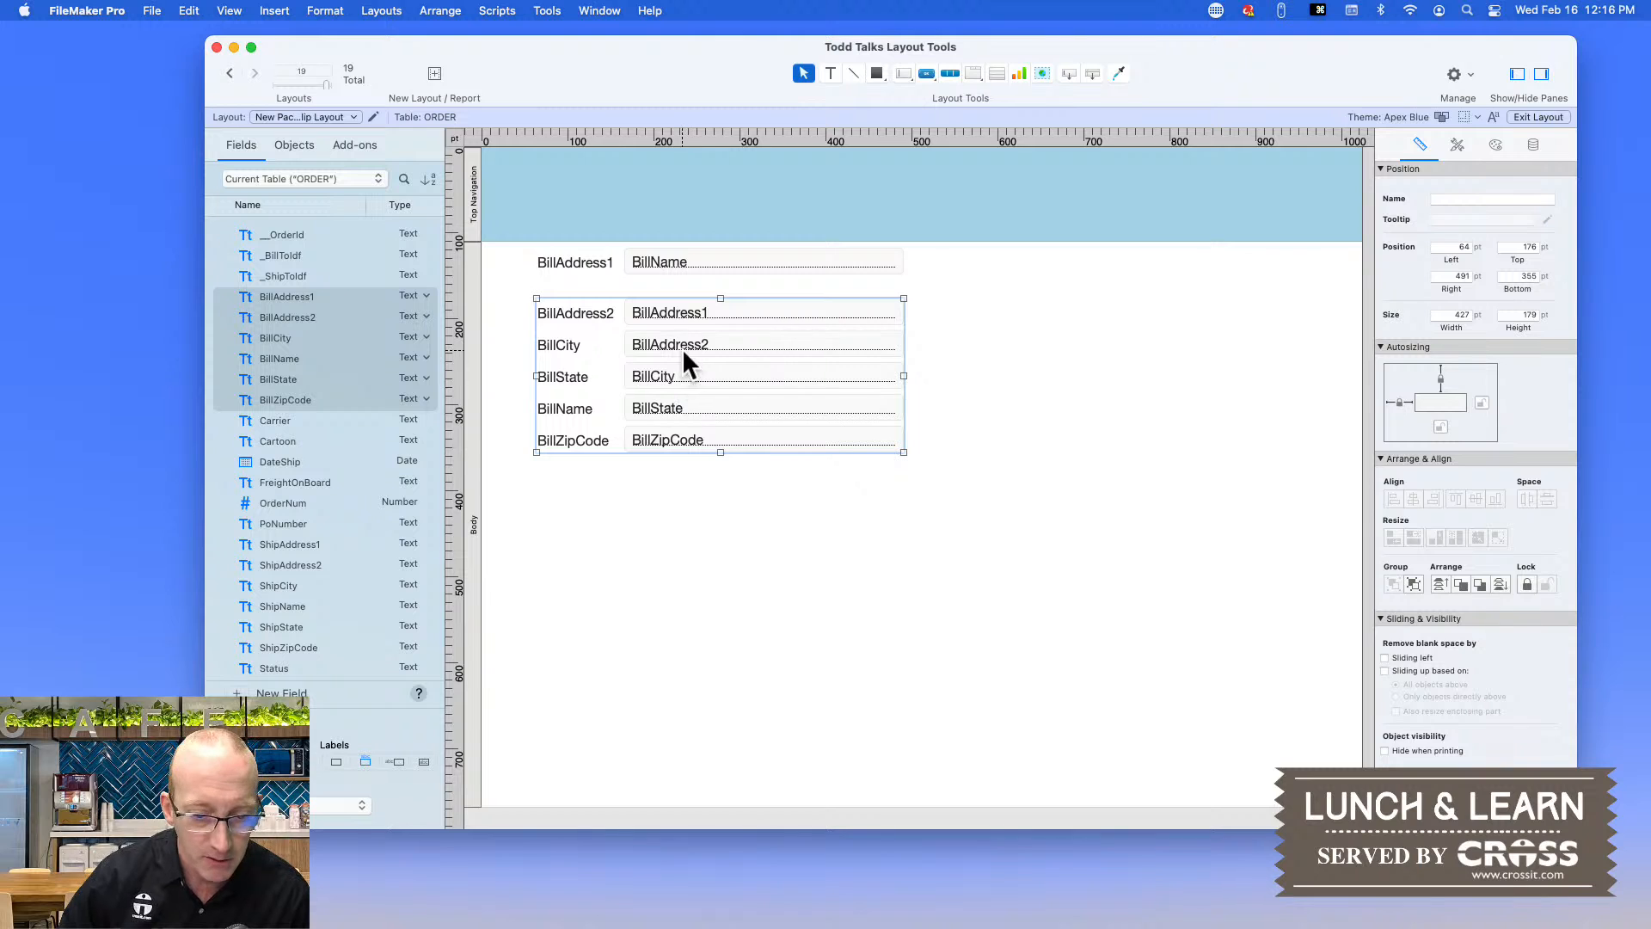
{"action": "left_click_drag", "start_coordinate": [663, 321], "coordinate": [826, 399]}
{"action": "left_click_drag", "start_coordinate": [835, 510], "coordinate": [701, 573]}
{"action": "left_click_drag", "start_coordinate": [713, 456], "coordinate": [683, 313]}
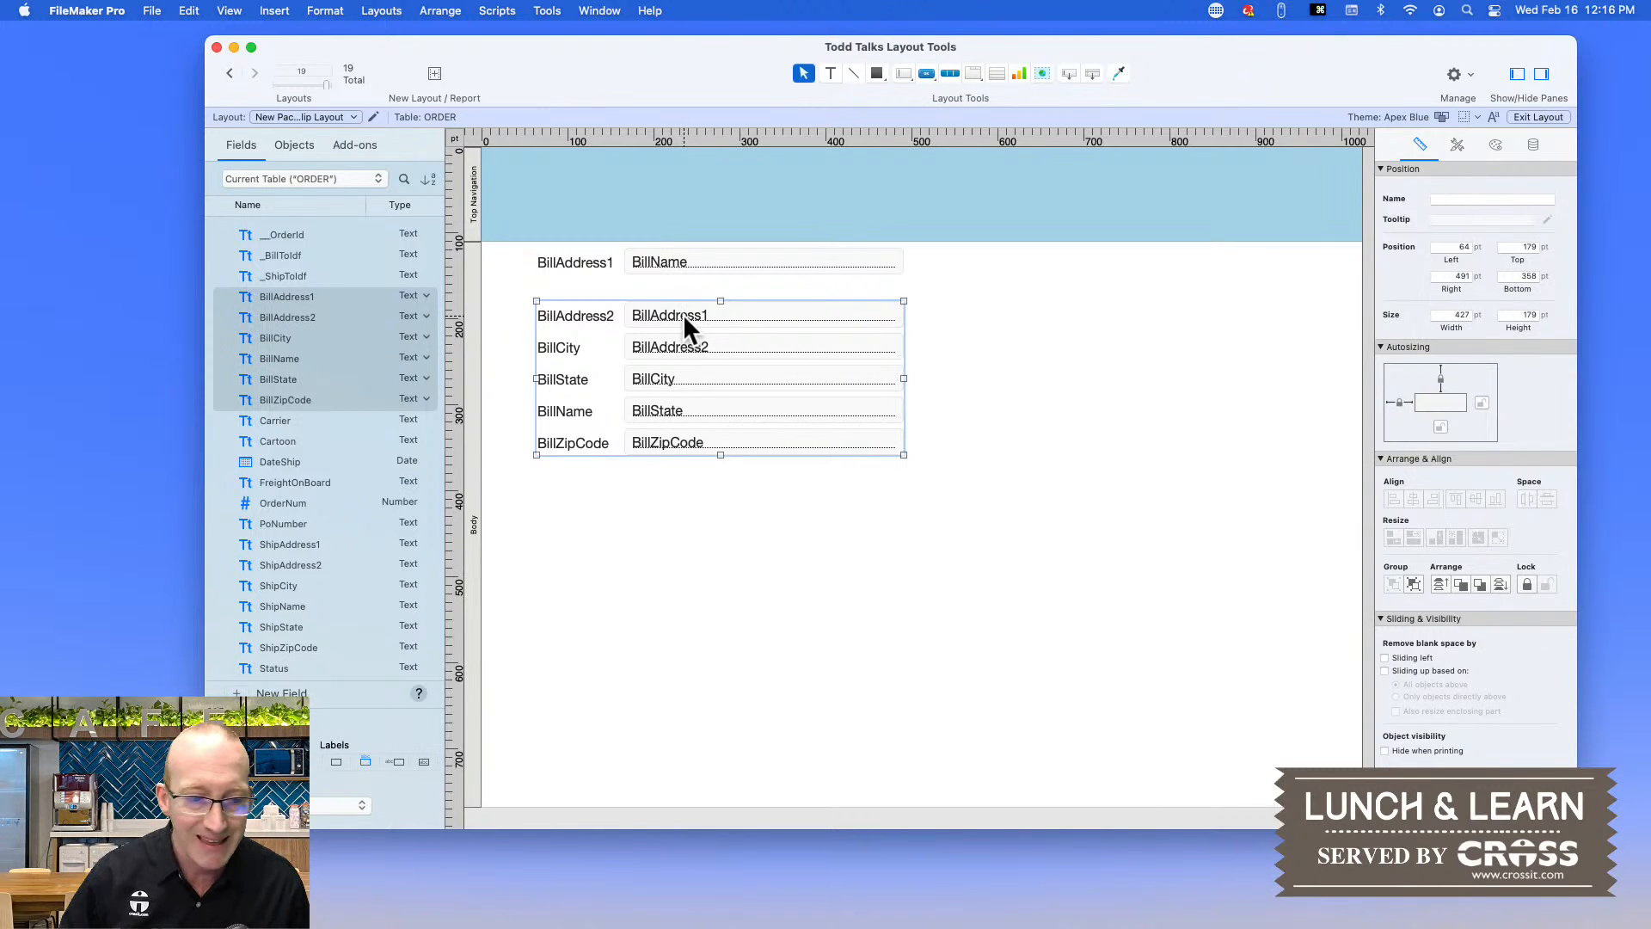
- Group the BillName edit box with the label beside it, and expand both groups in the layout's object list
{"action": "left_click_drag", "start_coordinate": [927, 275], "coordinate": [562, 254]}
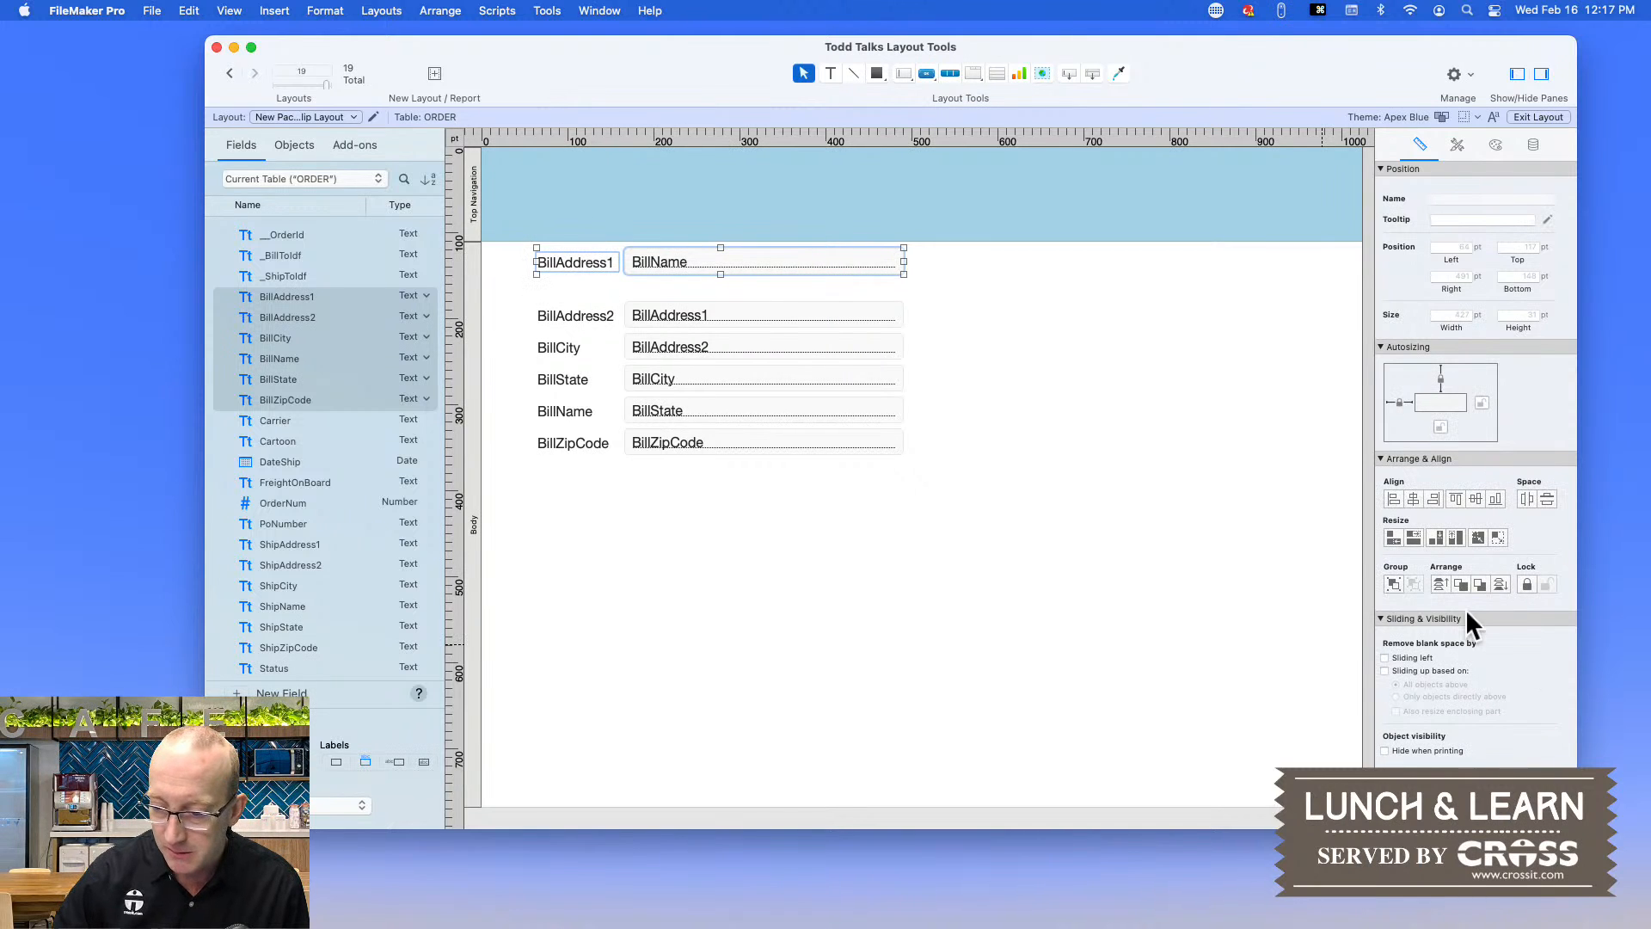
{"action": "left_click", "coordinate": [1392, 583]}
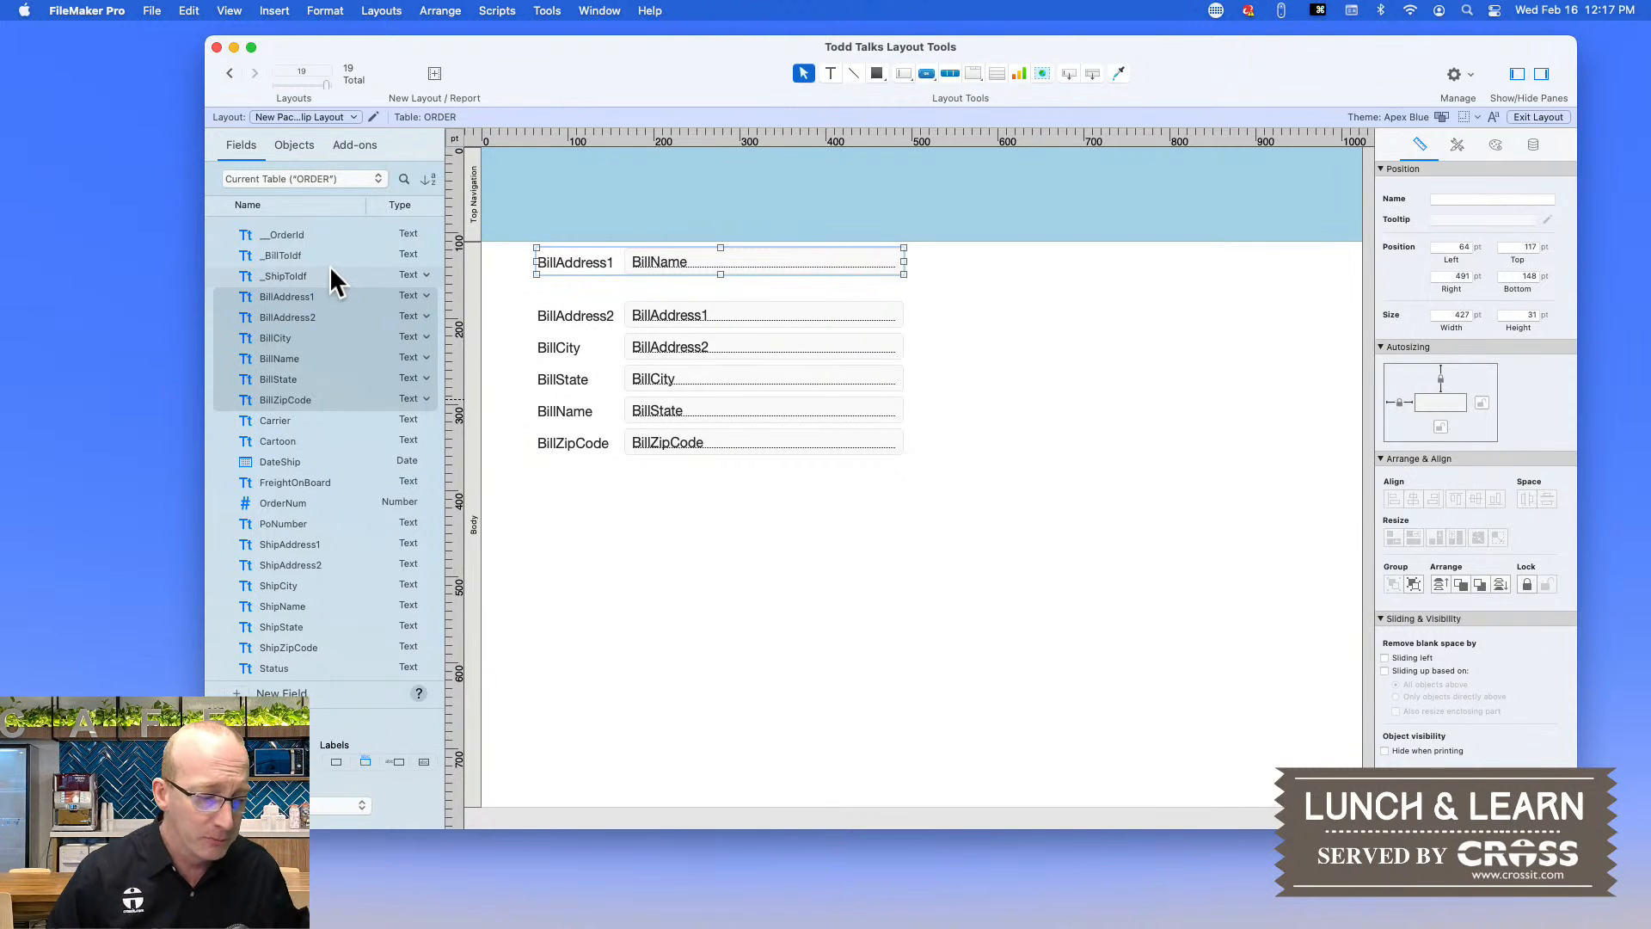
{"action": "left_click", "coordinate": [296, 145]}
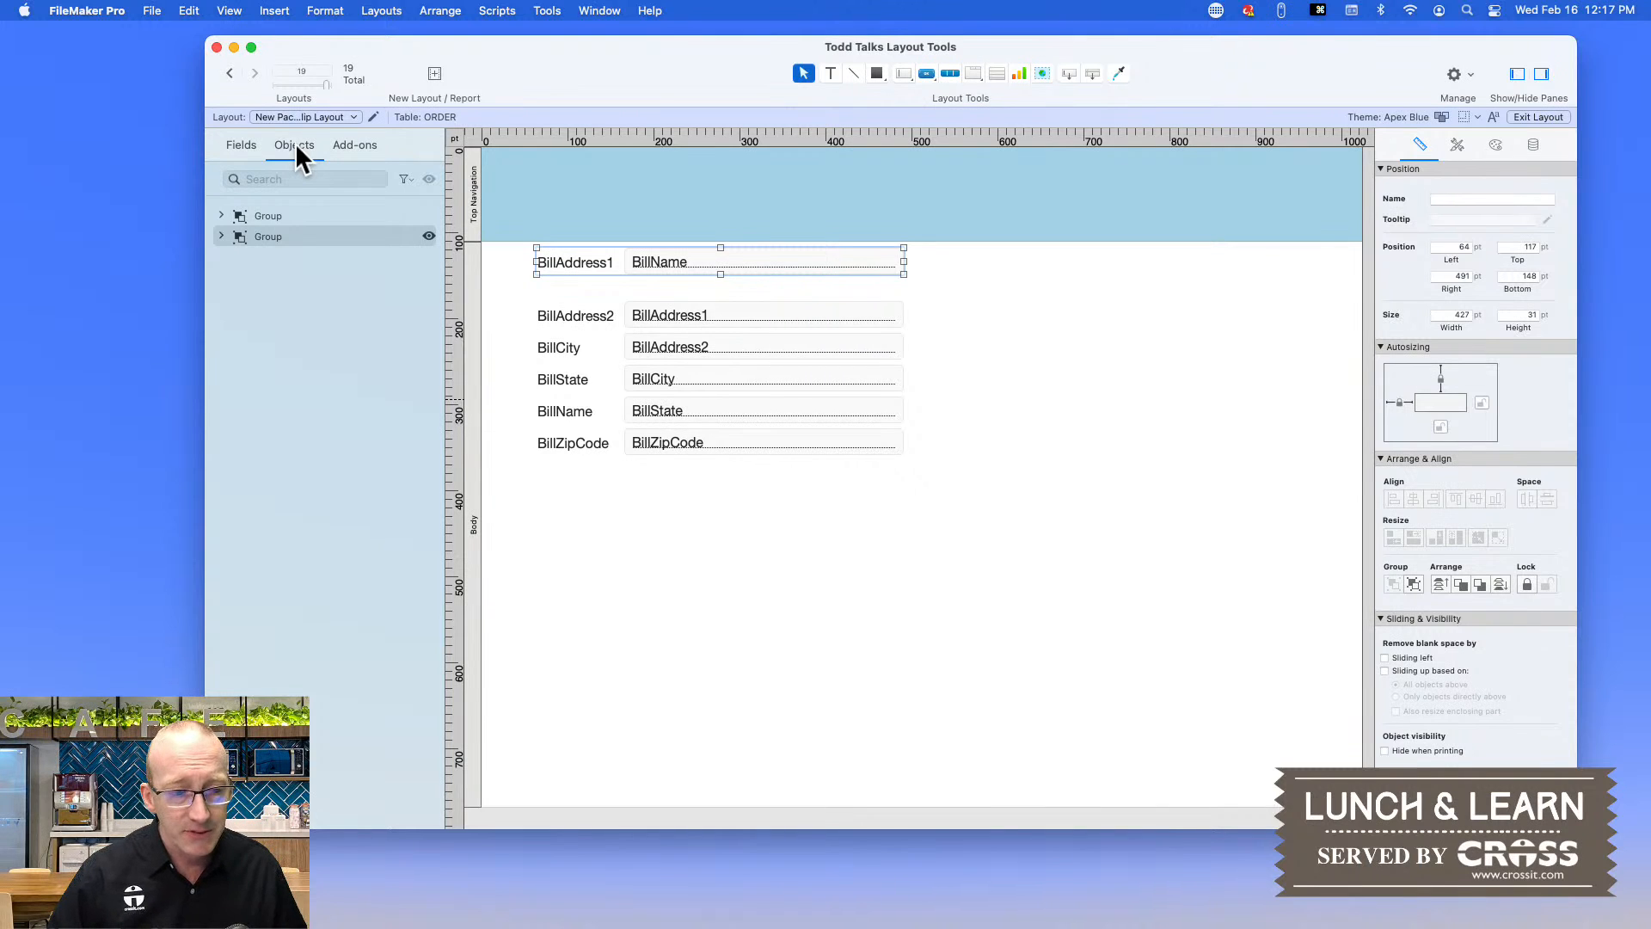
{"action": "left_click", "coordinate": [220, 235]}
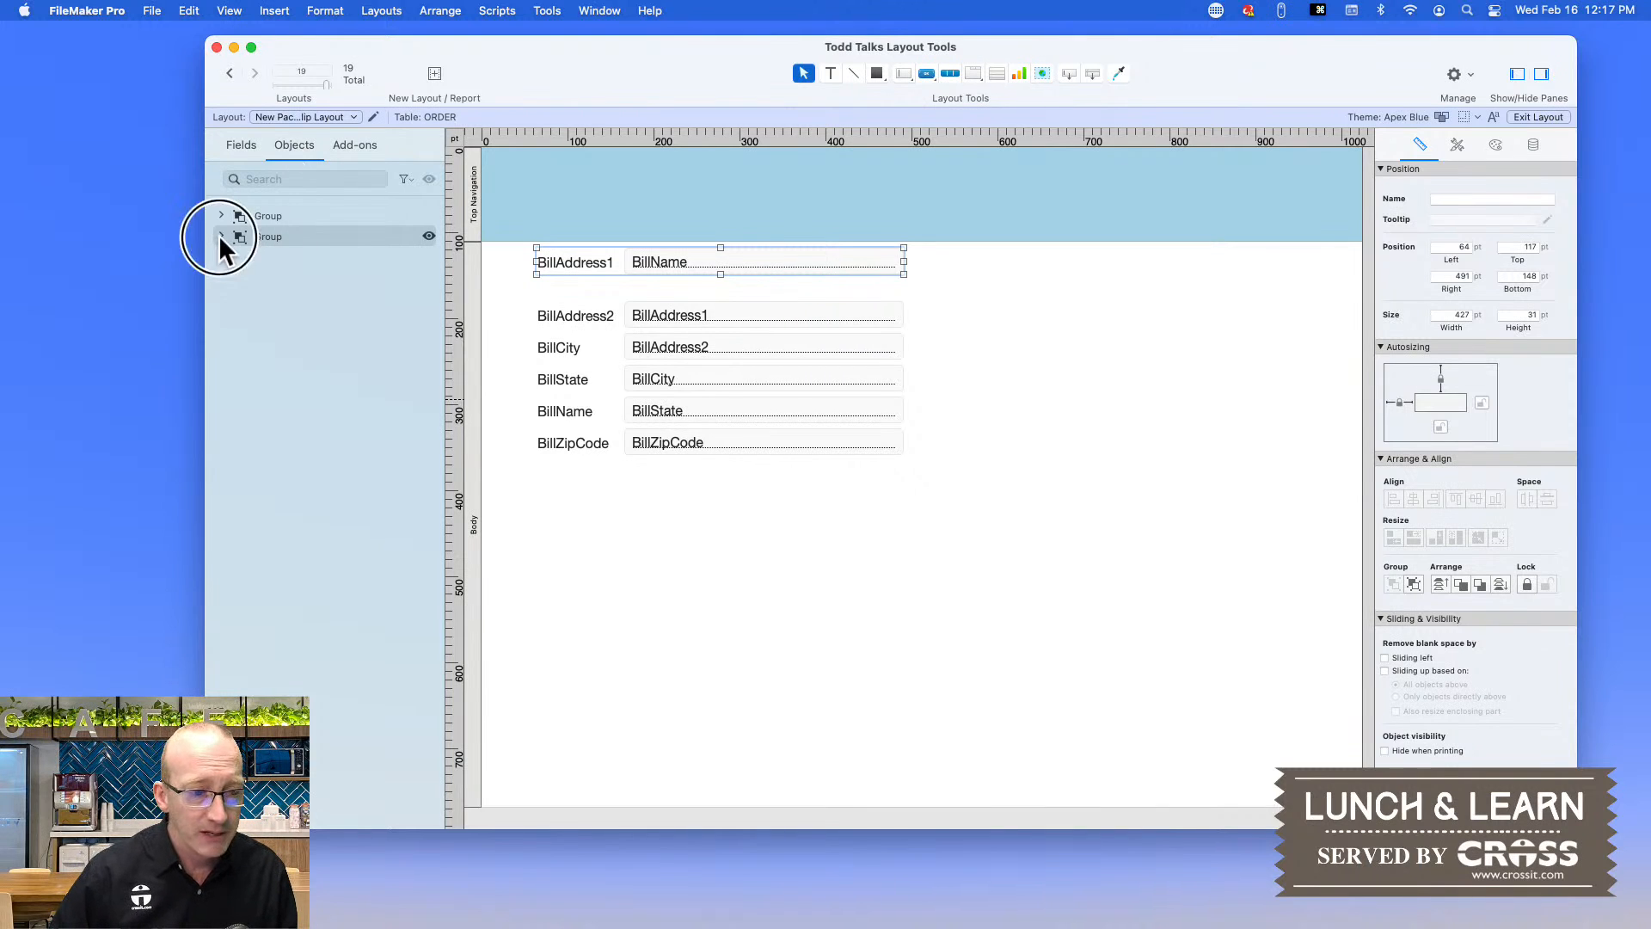
{"action": "left_click", "coordinate": [220, 215]}
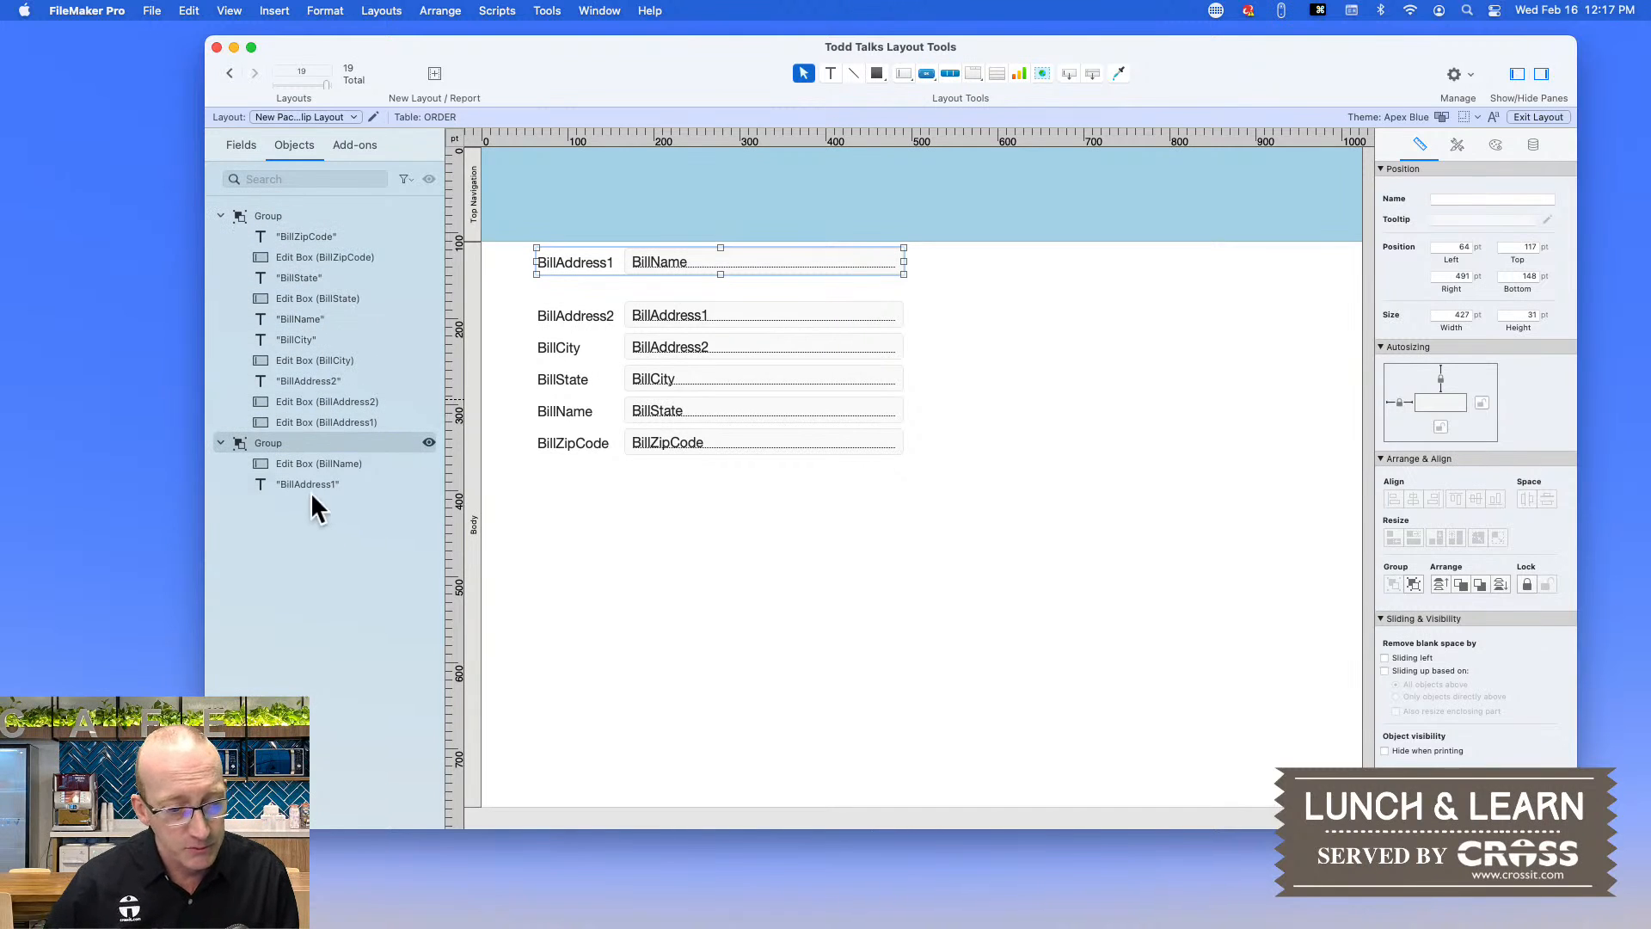
- Examine the commands available in the object list for a group, the BillZipCode edit box and the BillZipCode label
{"action": "right_click", "coordinate": [266, 215]}
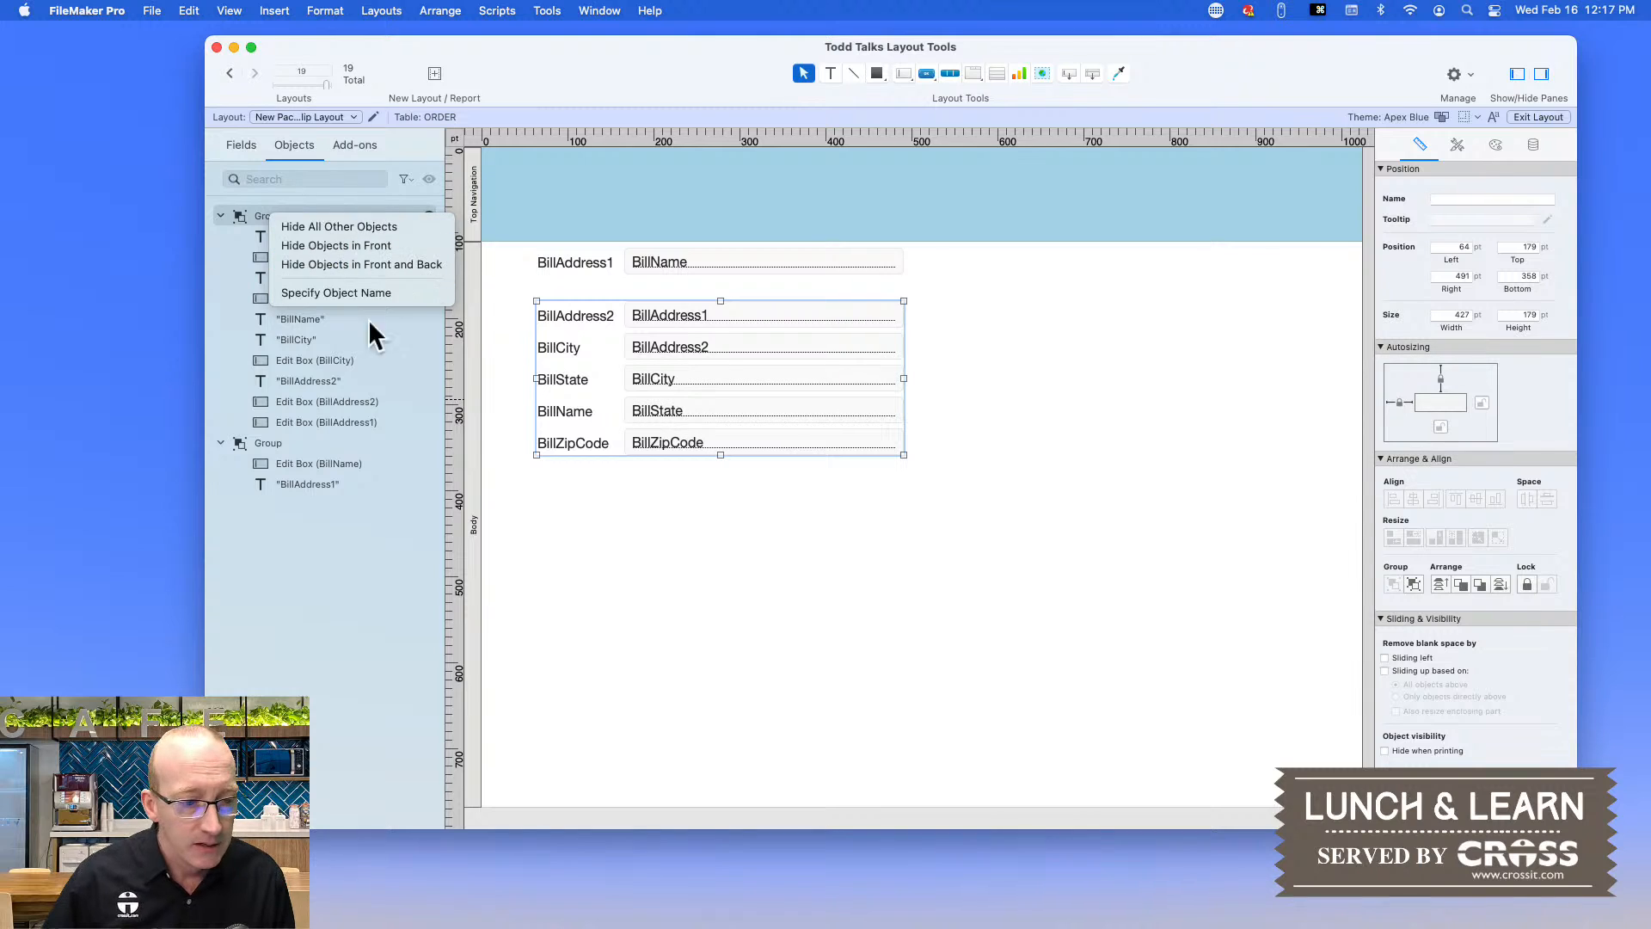
{"action": "left_click", "coordinate": [225, 245]}
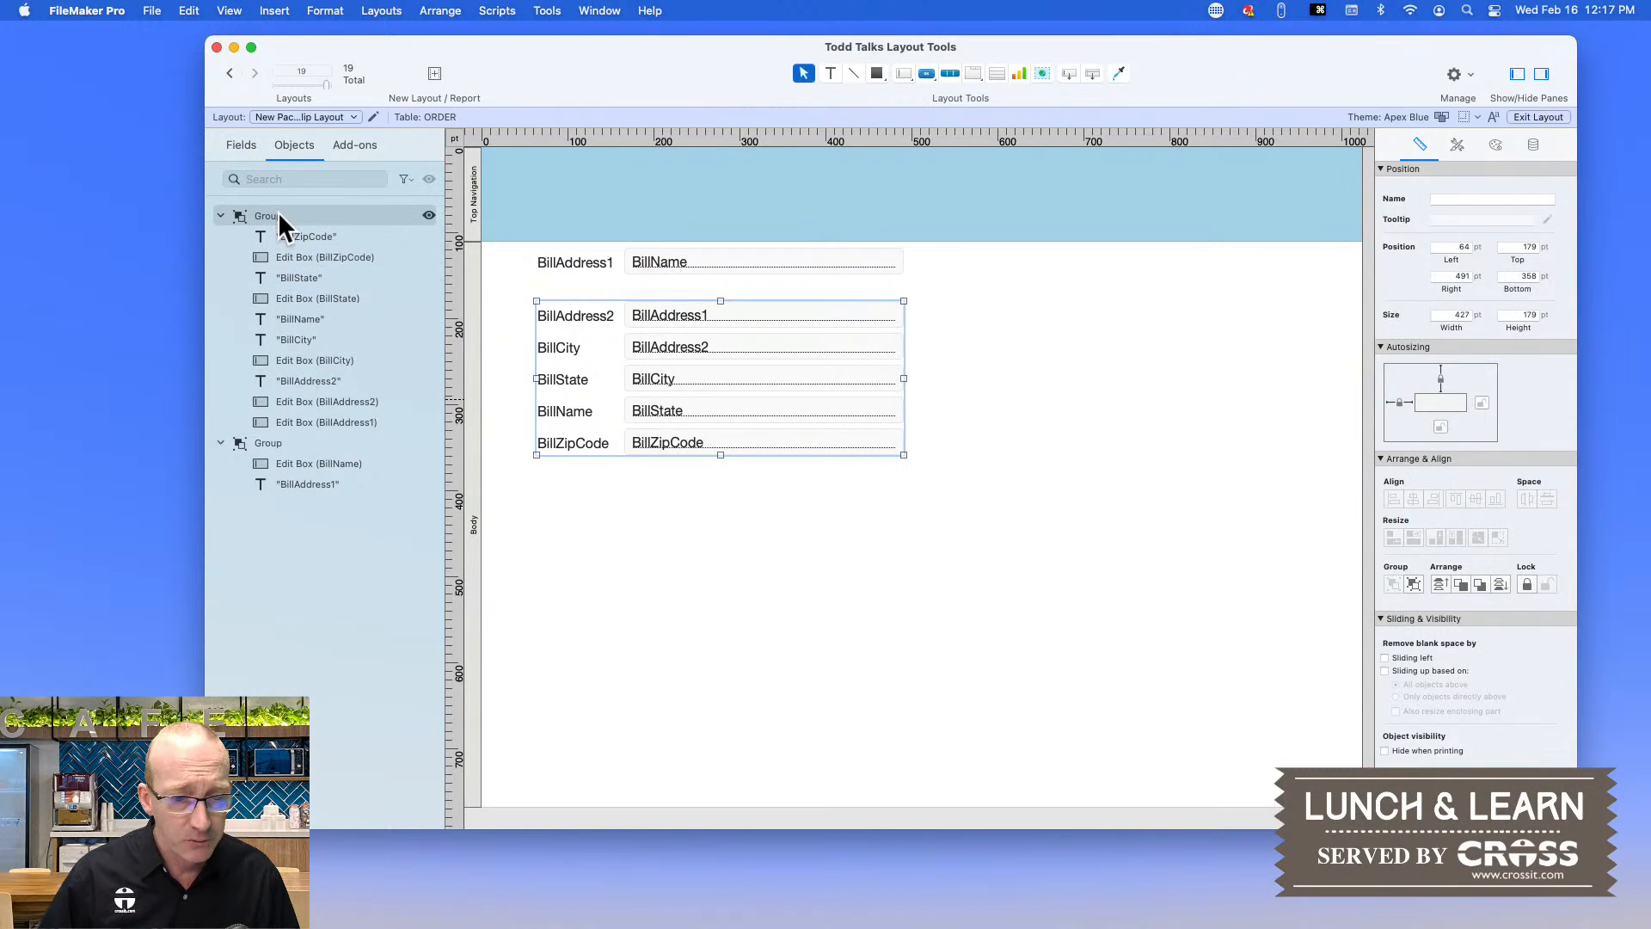
{"action": "left_click", "coordinate": [297, 257]}
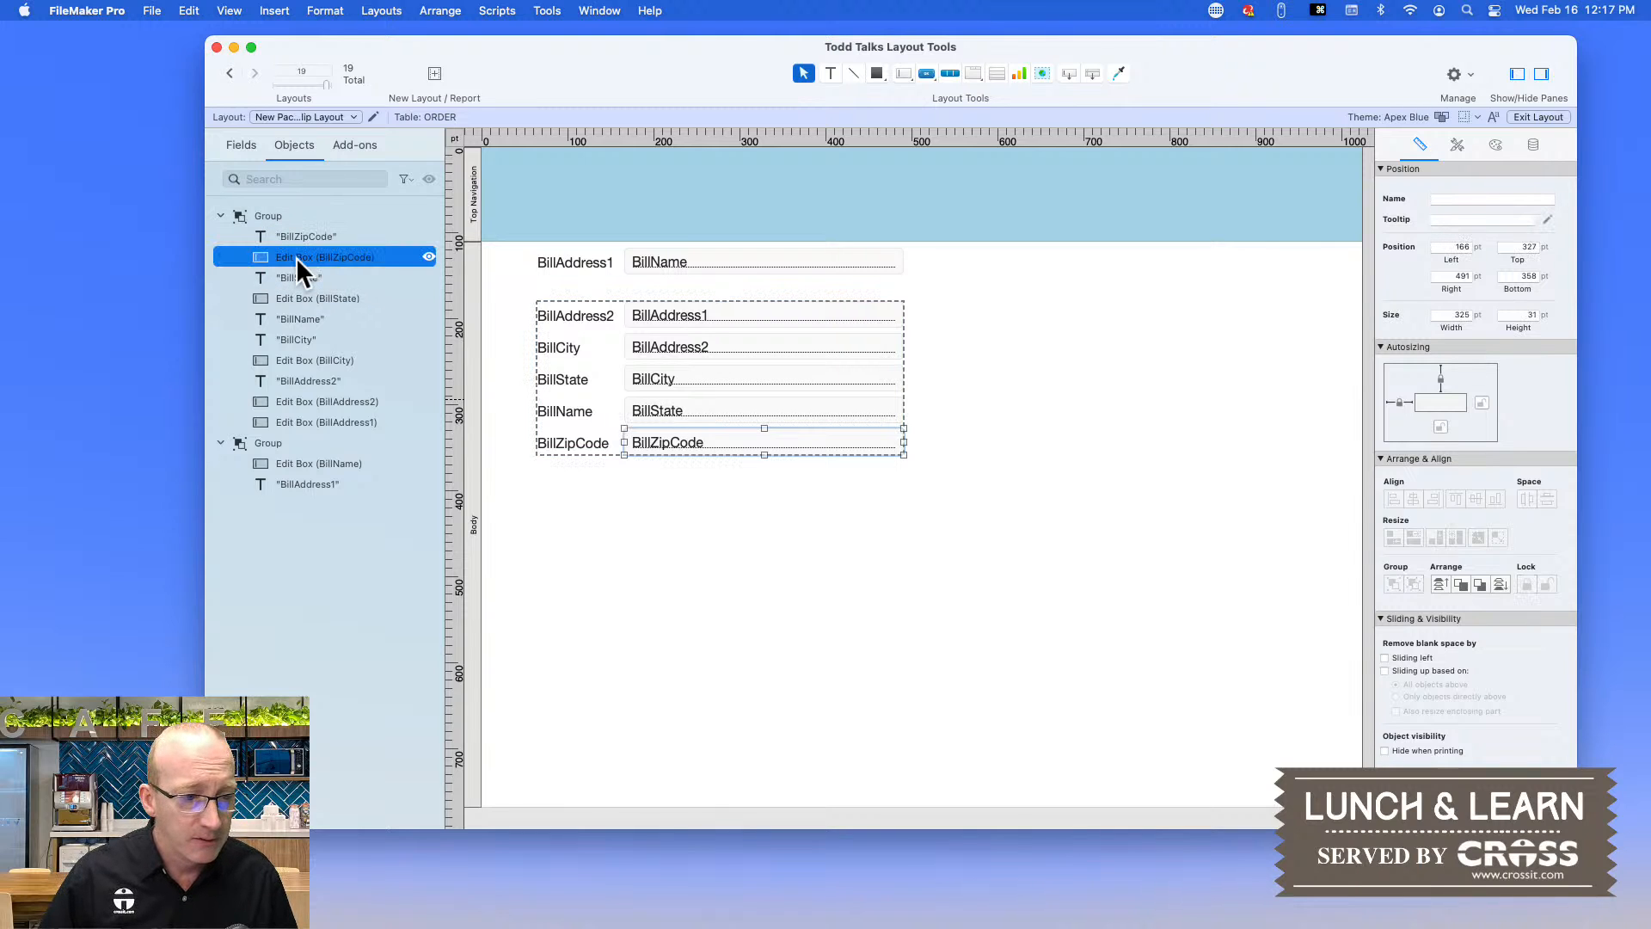
{"action": "right_click", "coordinate": [299, 256]}
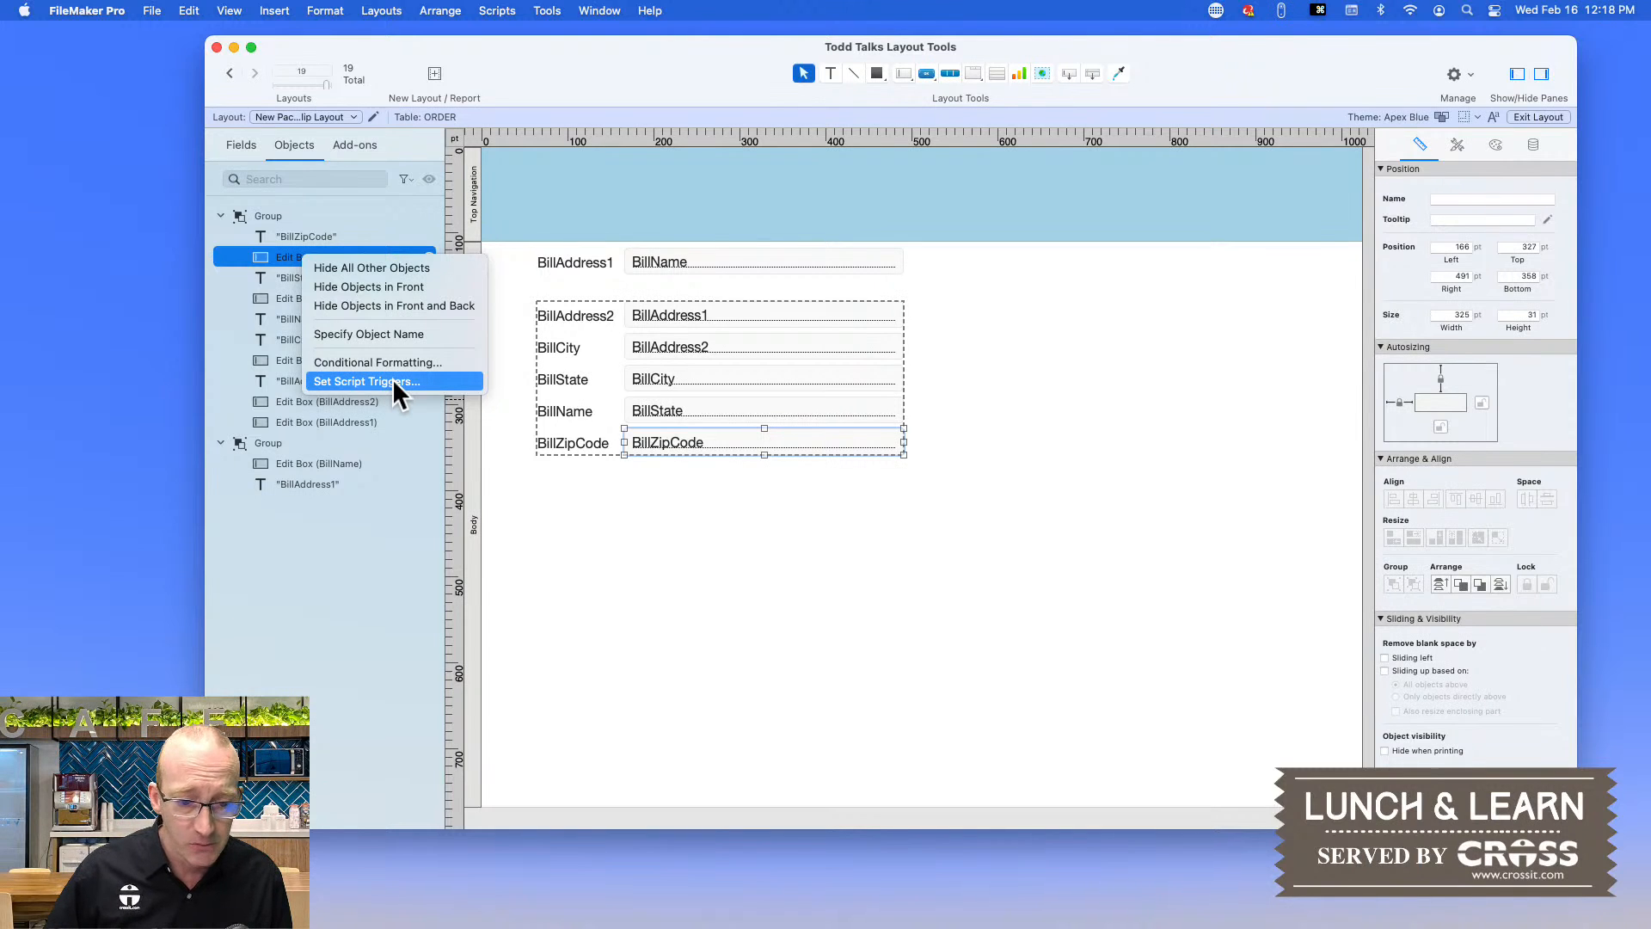
{"action": "left_click", "coordinate": [581, 445]}
{"action": "left_click", "coordinate": [581, 443]}
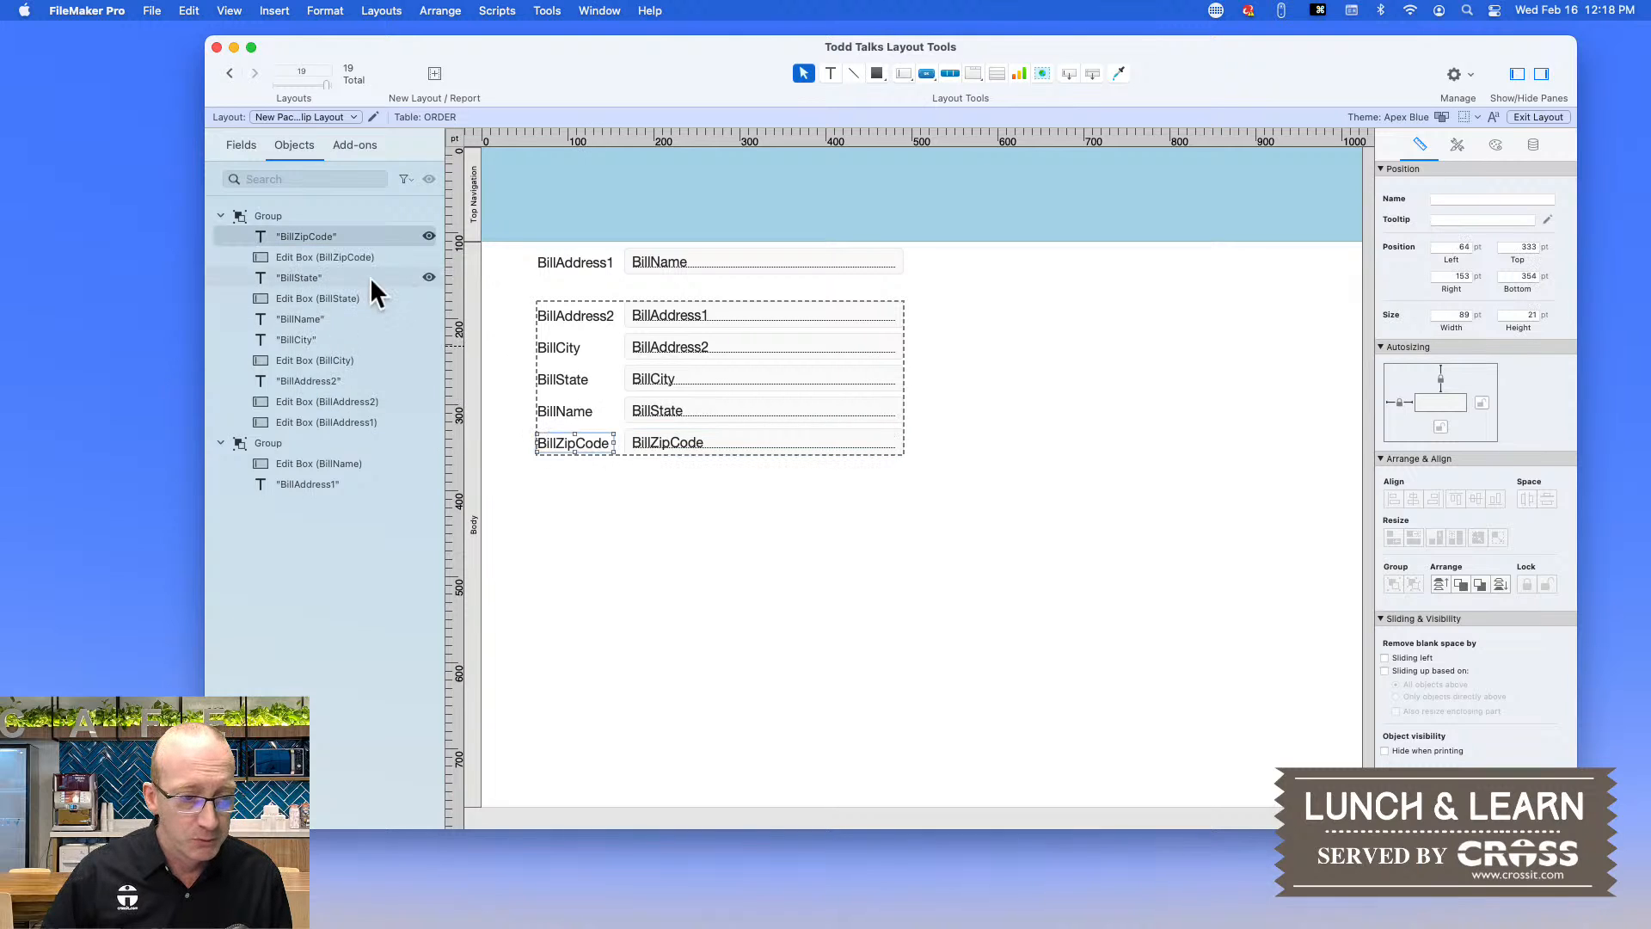
{"action": "right_click", "coordinate": [318, 235]}
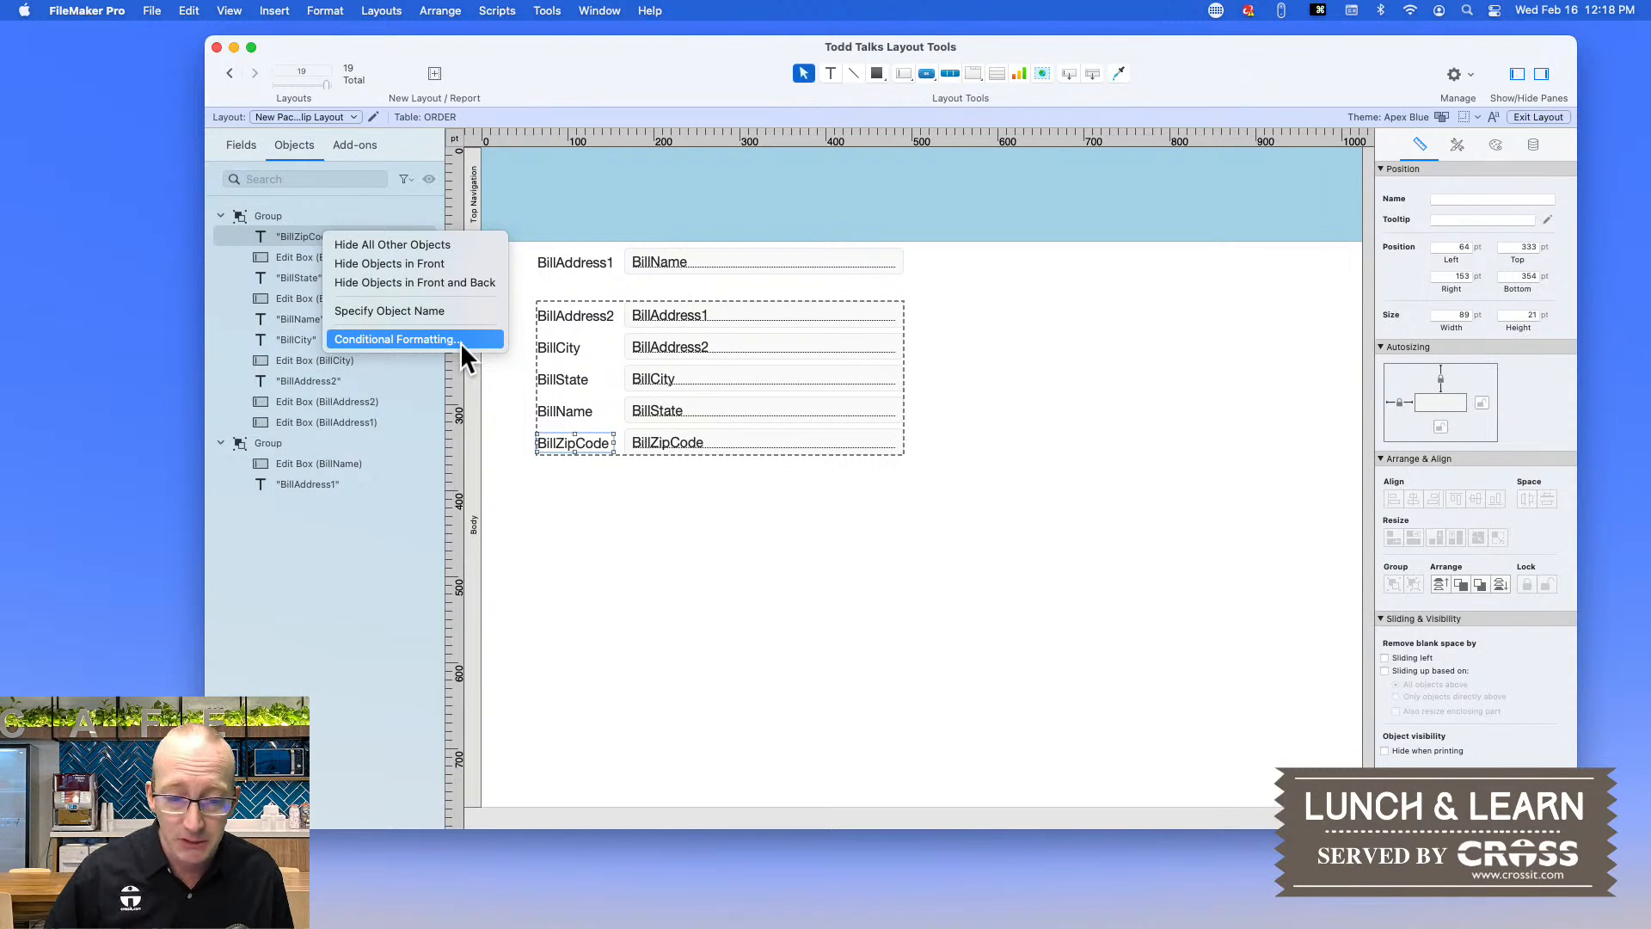
{"action": "left_click", "coordinate": [662, 607]}
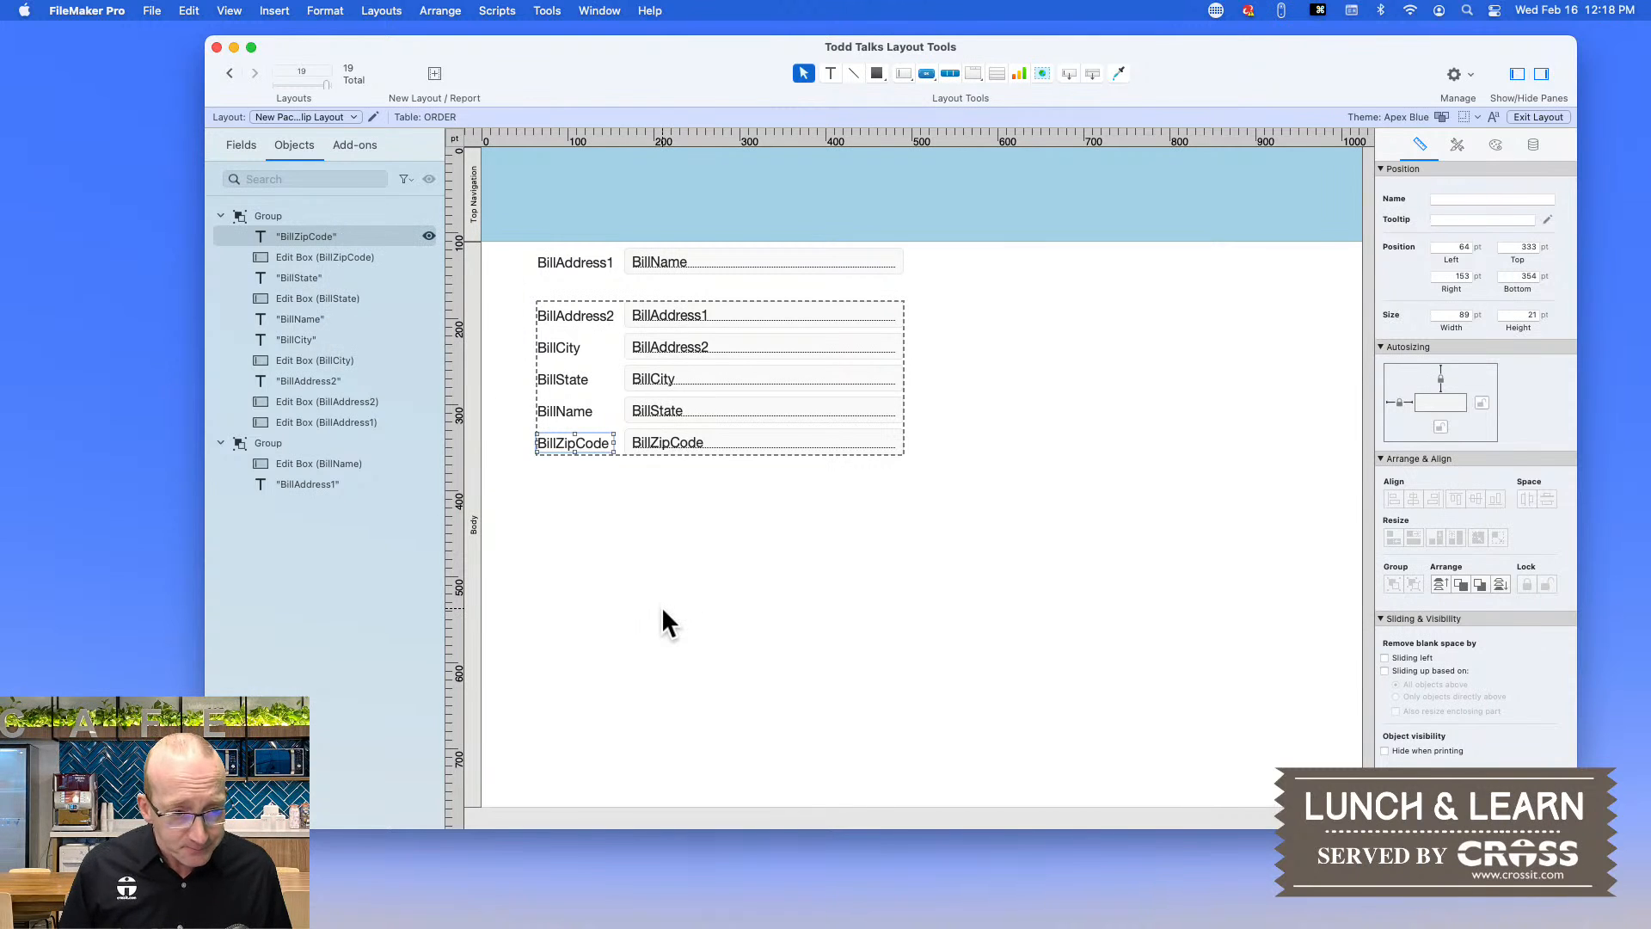
- Make the BillZipCode edit box inside the group slide up based on all objects above
{"action": "scroll", "coordinate": [1477, 509], "scroll_direction": "down", "scroll_amount": 2}
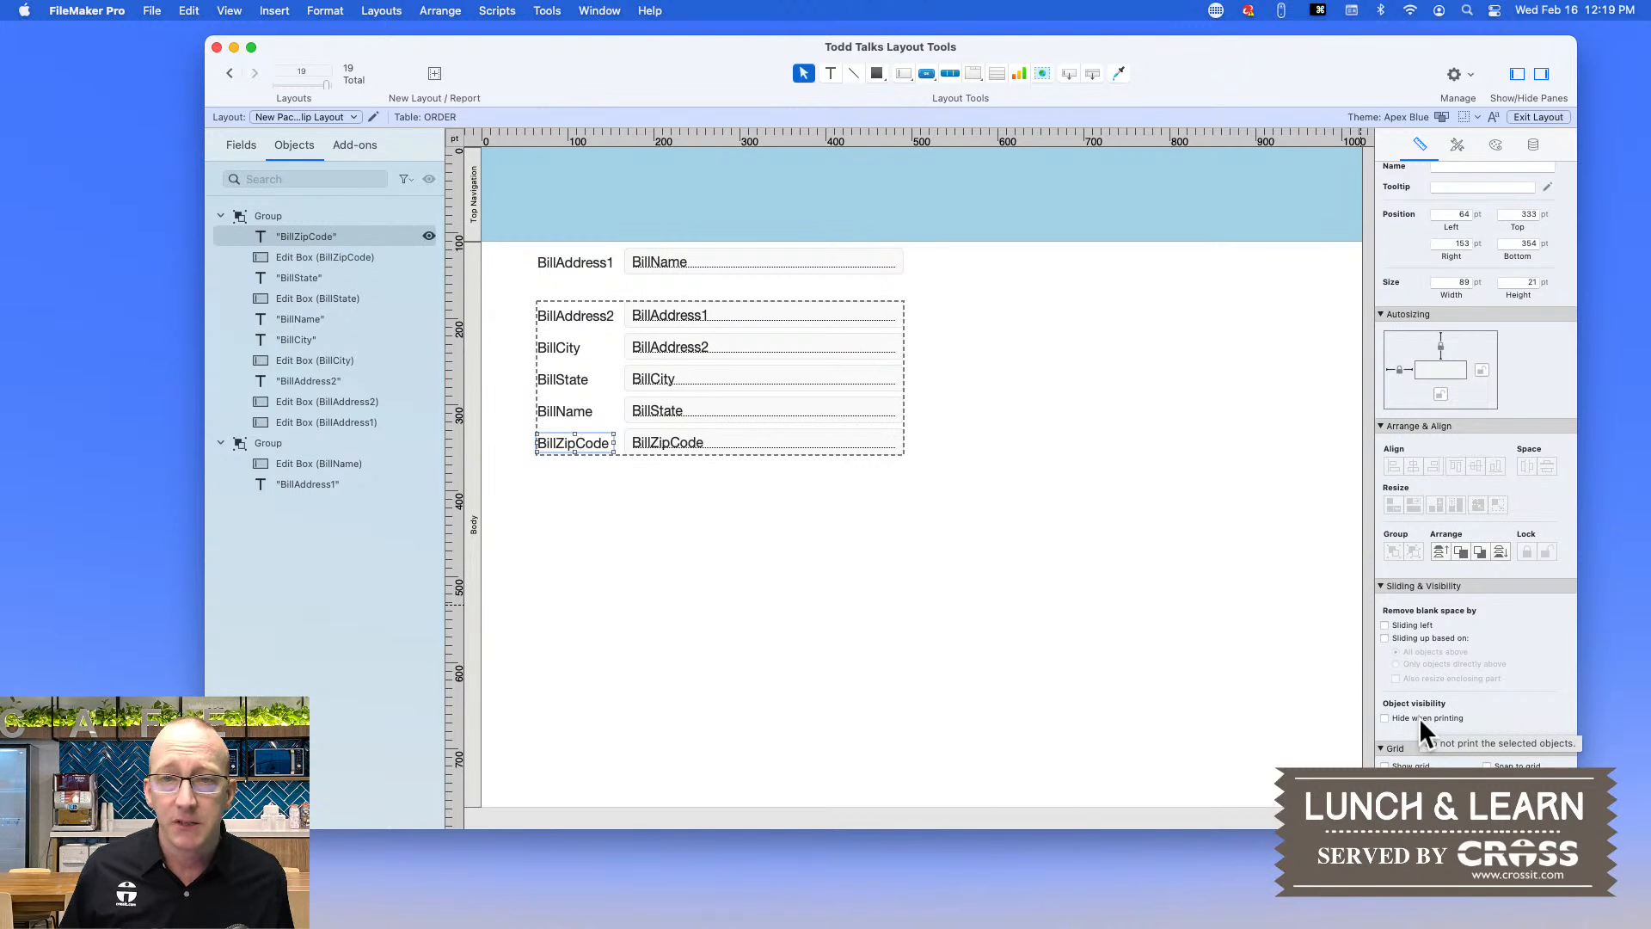
{"action": "left_click", "coordinate": [714, 486]}
{"action": "left_click", "coordinate": [682, 440]}
{"action": "left_click", "coordinate": [680, 441]}
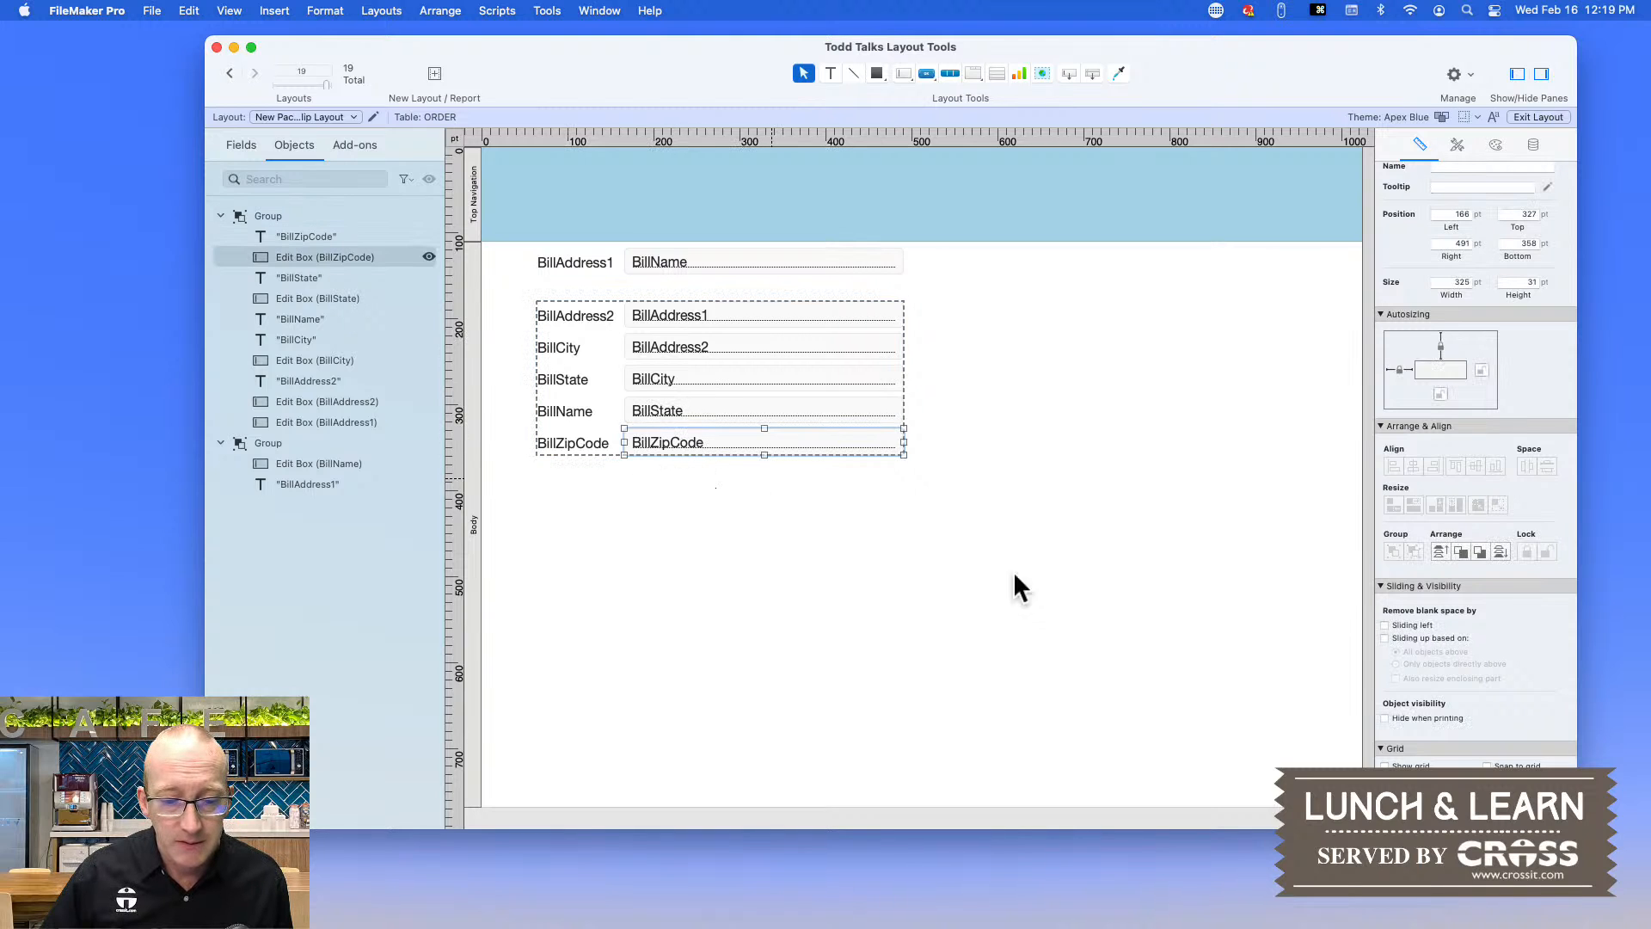
{"action": "left_click", "coordinate": [1384, 638]}
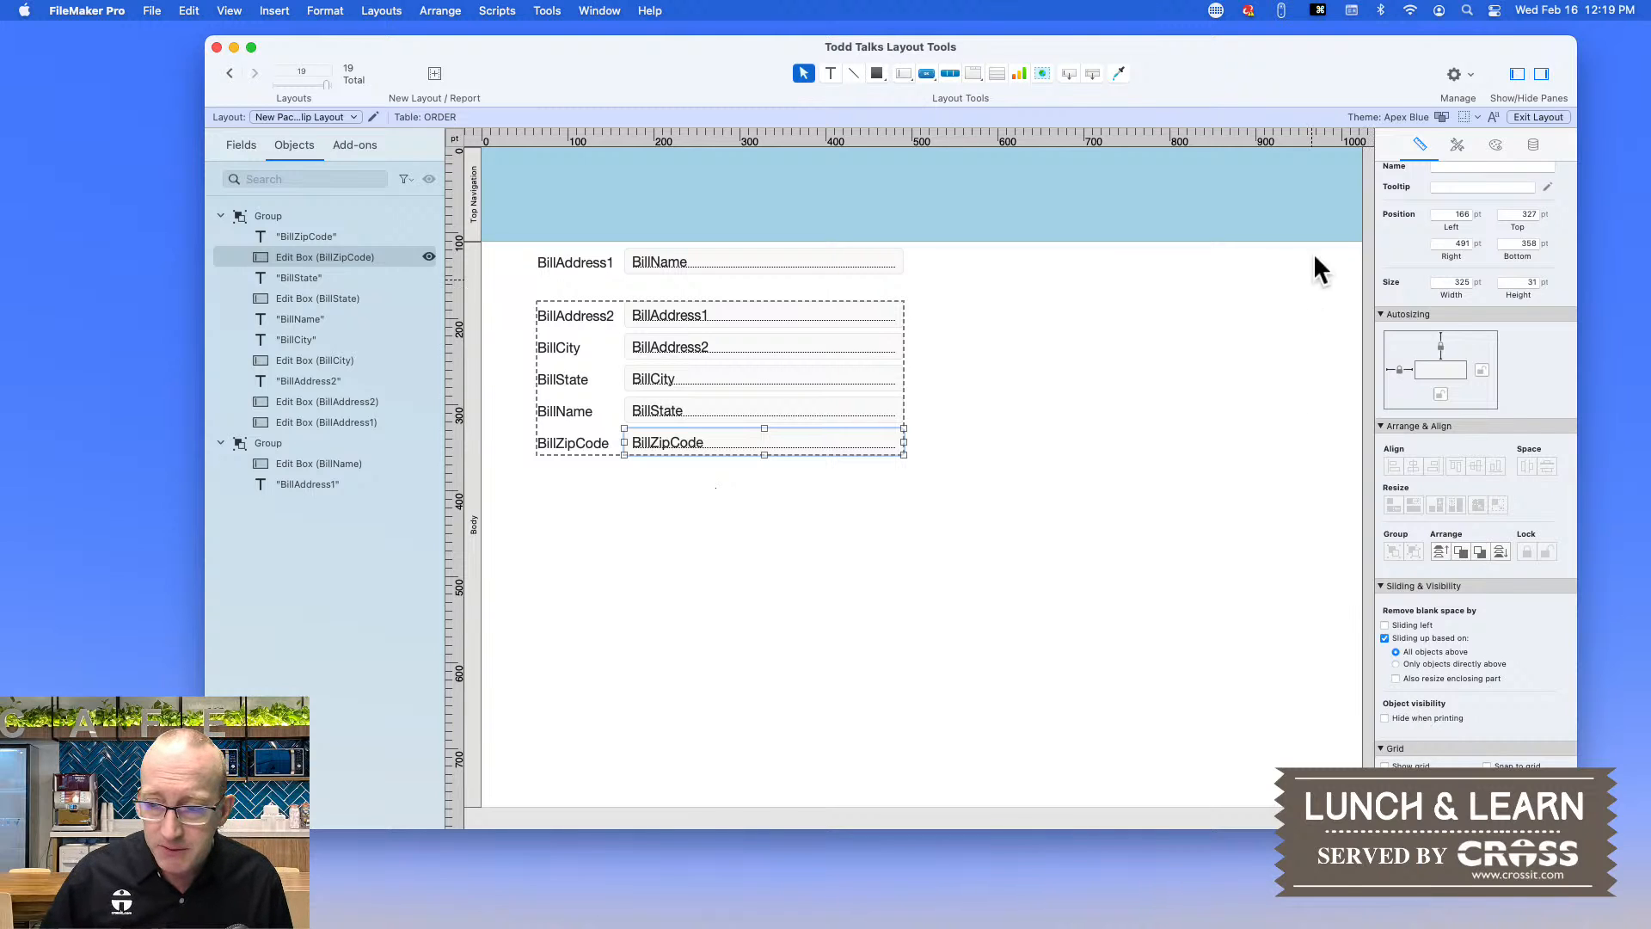
{"action": "scroll", "coordinate": [1417, 179], "scroll_direction": "up", "scroll_amount": 2}
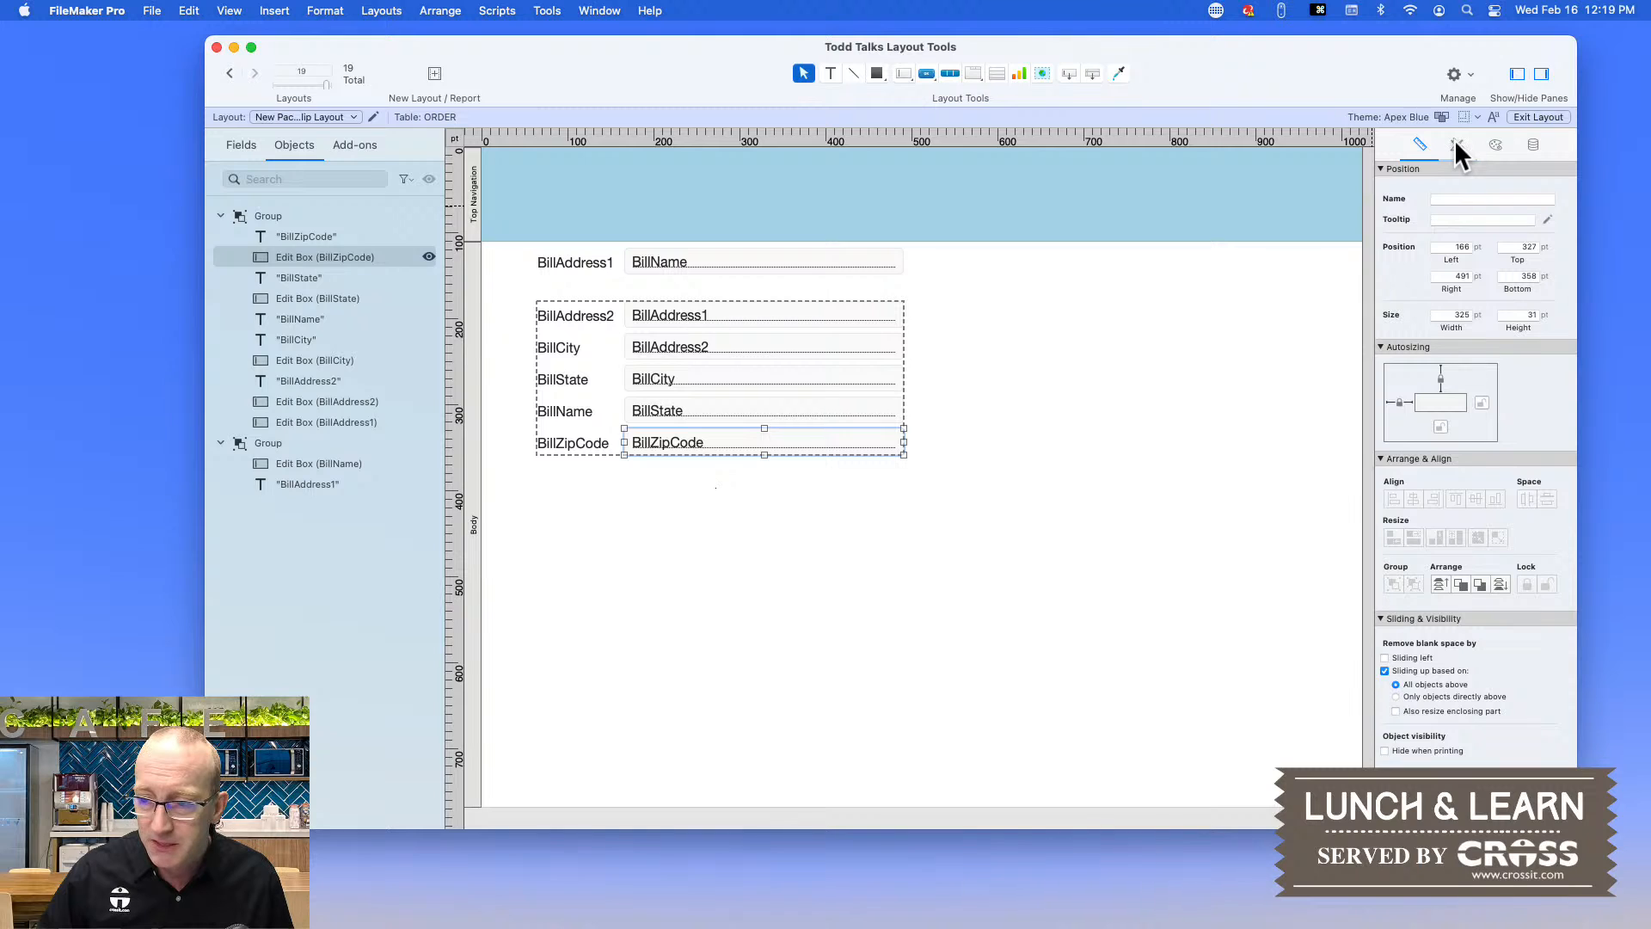
- Show the appearance settings and change the layout's theme to the custom Lunch-n-Learn theme
{"action": "left_click", "coordinate": [1497, 147]}
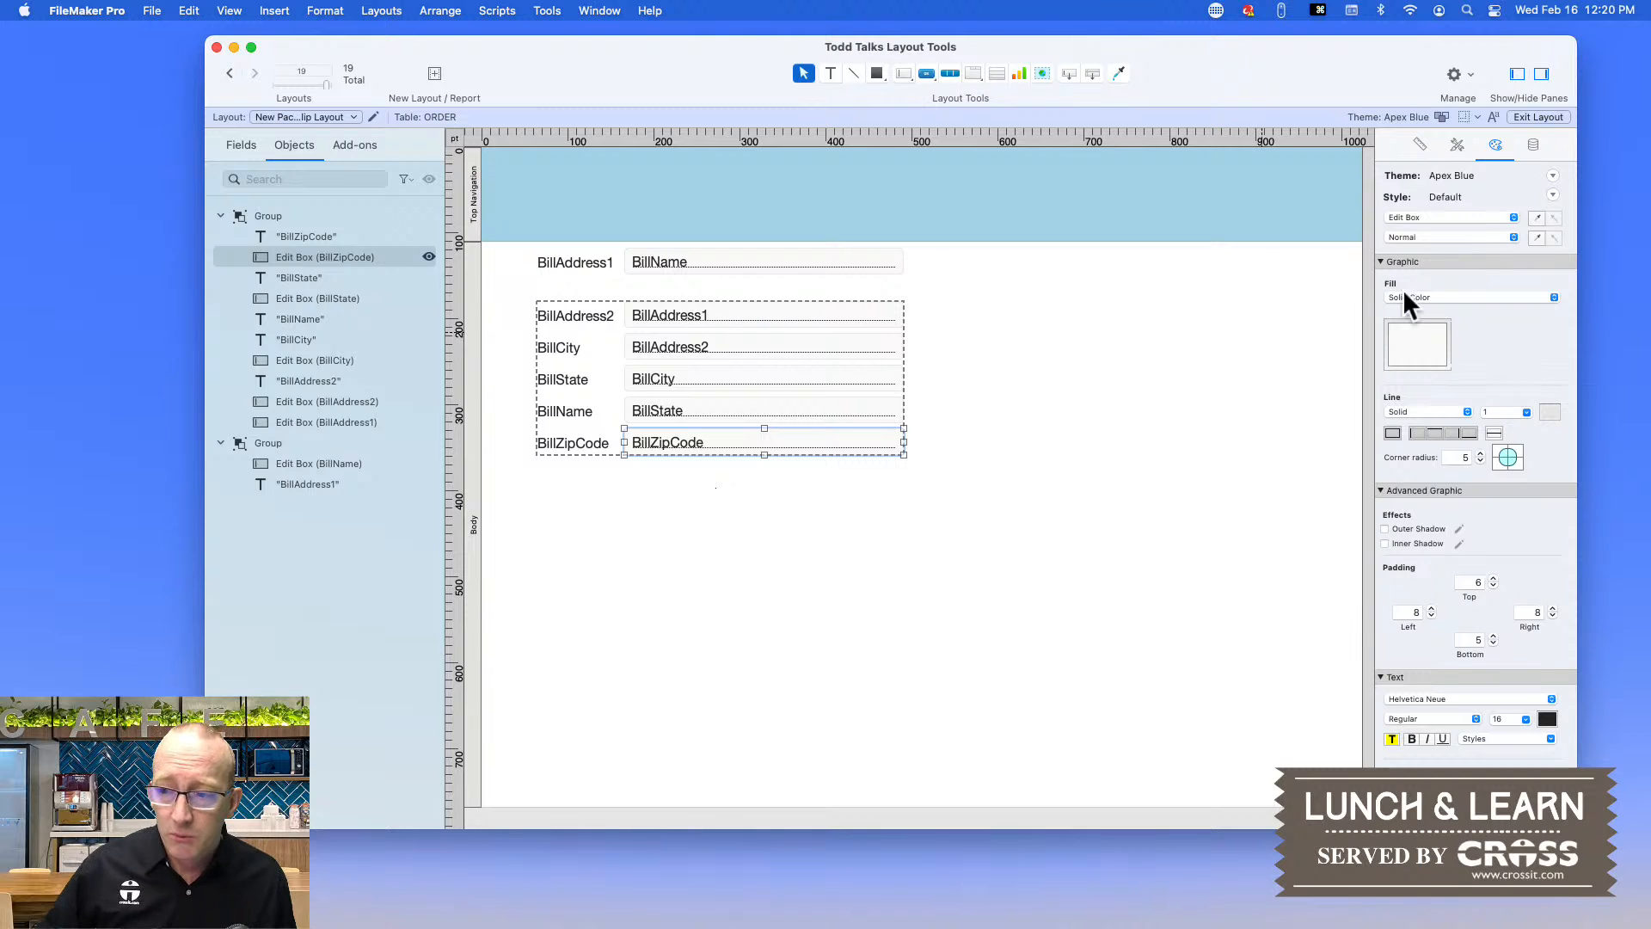
{"action": "left_click", "coordinate": [1442, 117]}
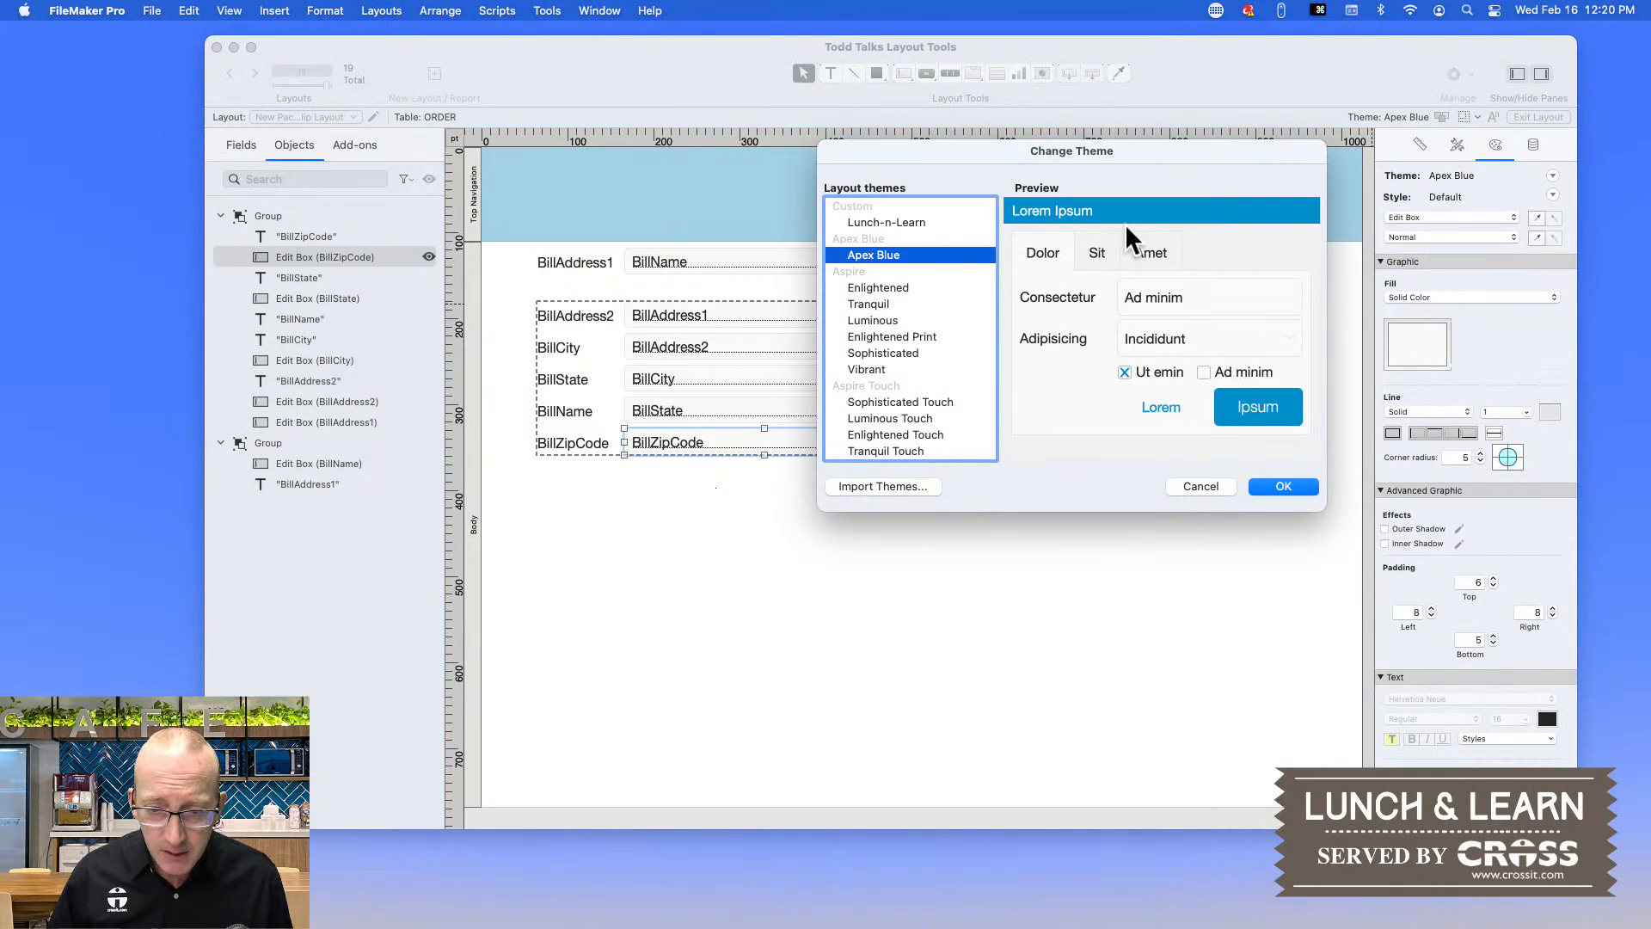
{"action": "left_click", "coordinate": [858, 222]}
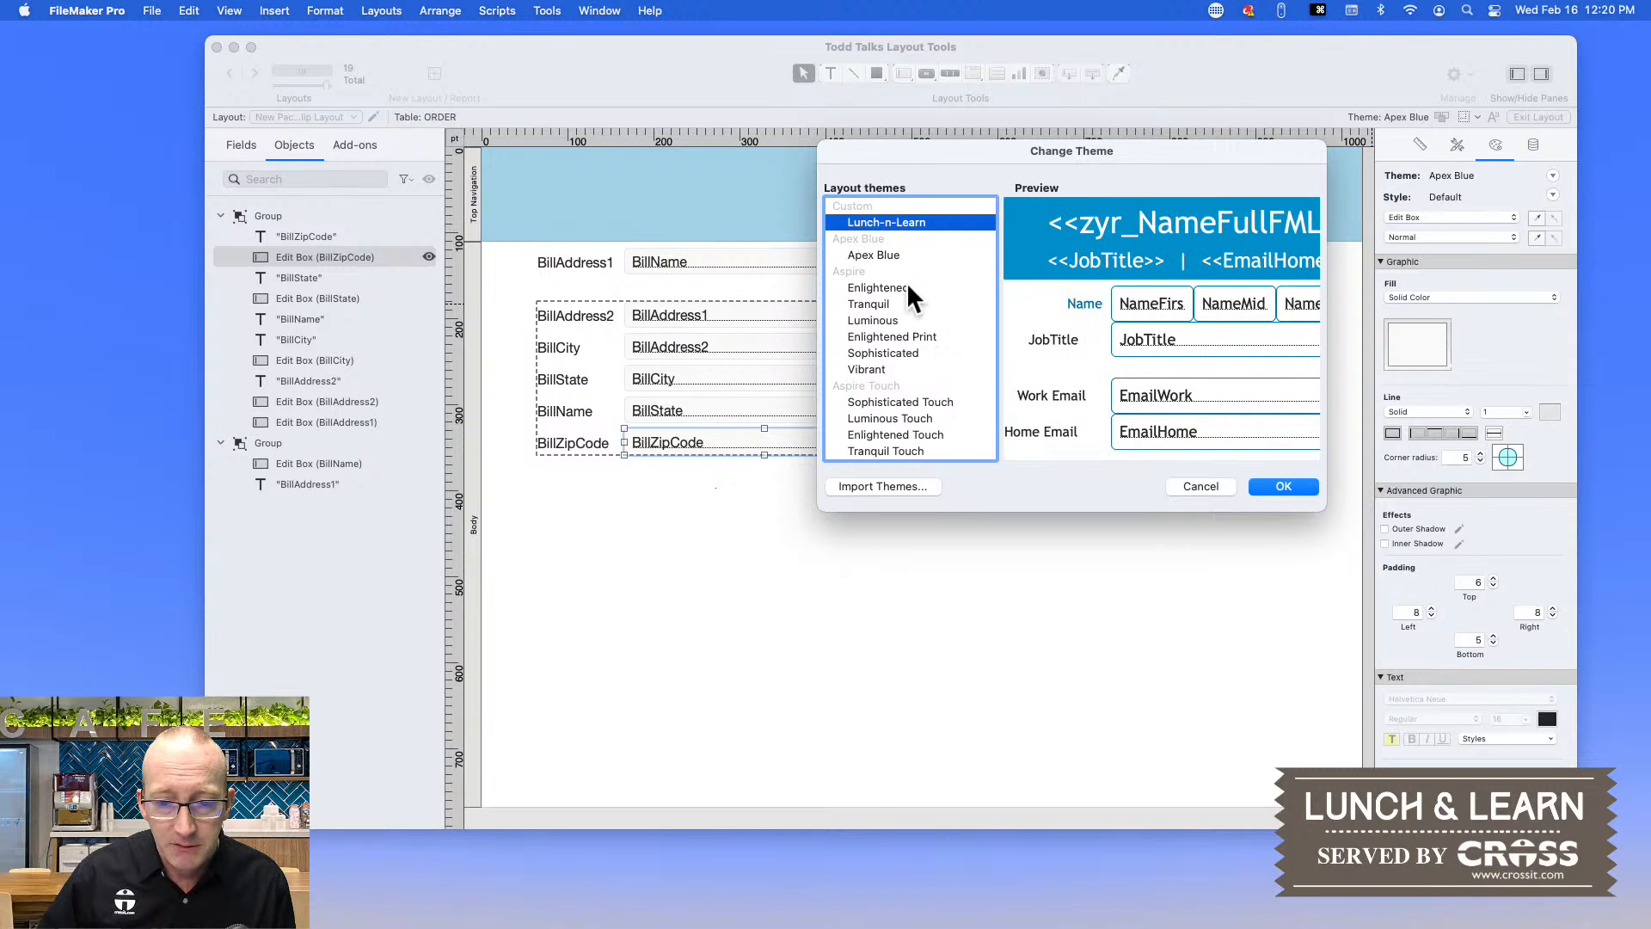
{"action": "left_click", "coordinate": [1279, 487]}
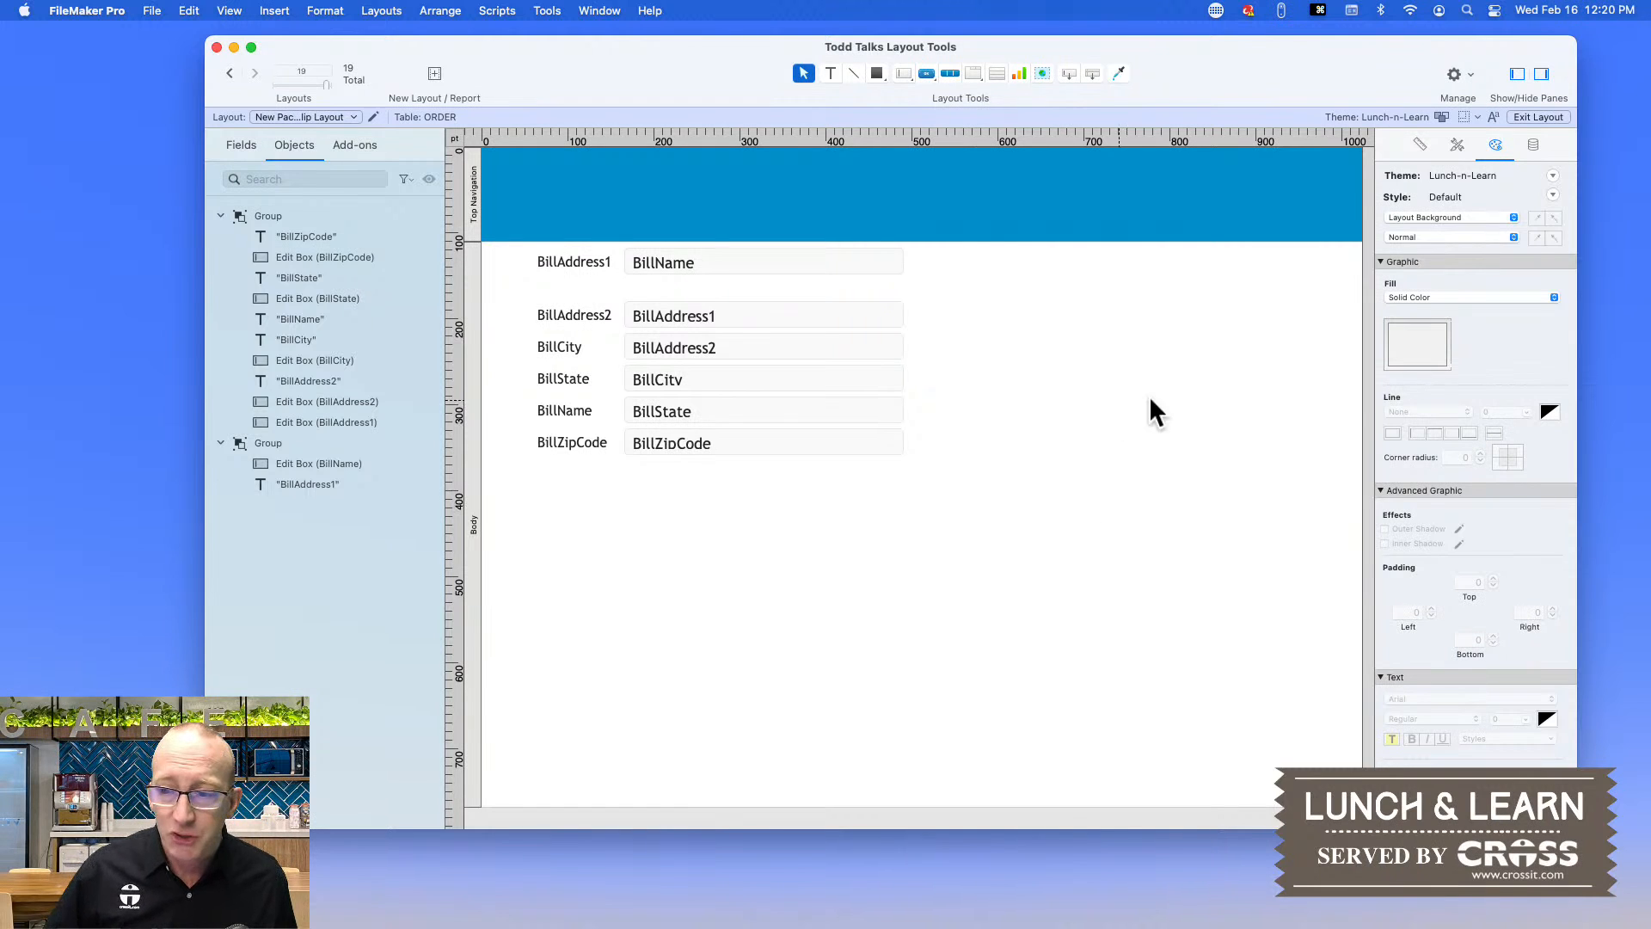
- Set the layout's theme back to Apex Blue
{"action": "left_click", "coordinate": [1442, 117]}
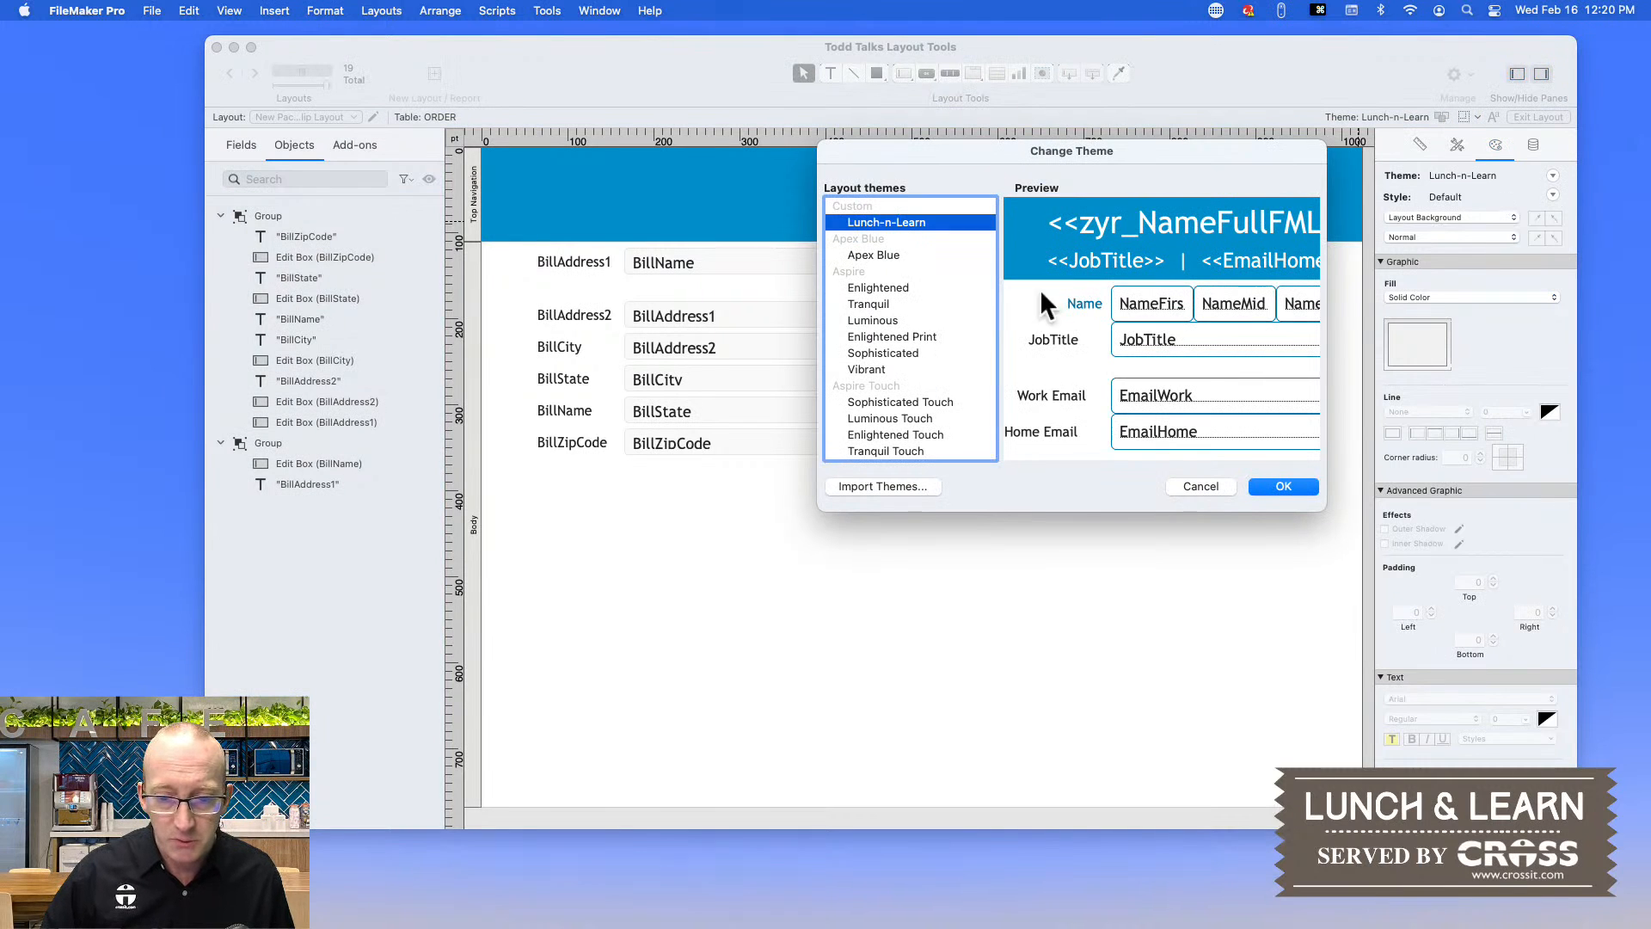
{"action": "left_click", "coordinate": [872, 255]}
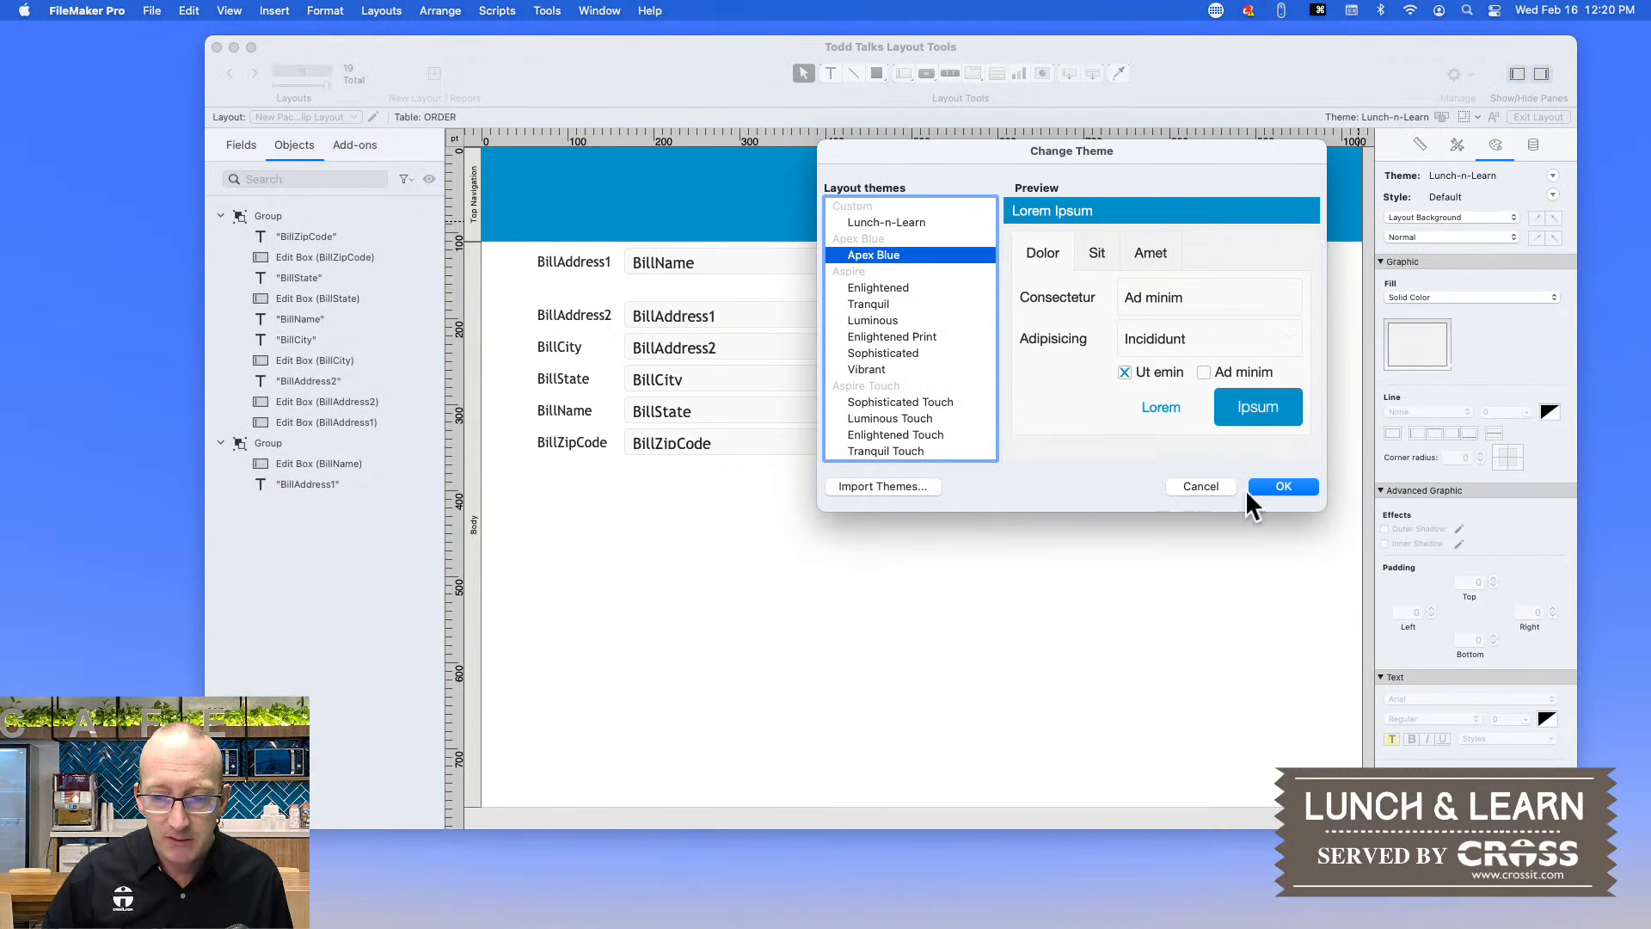
{"action": "left_click", "coordinate": [1269, 487]}
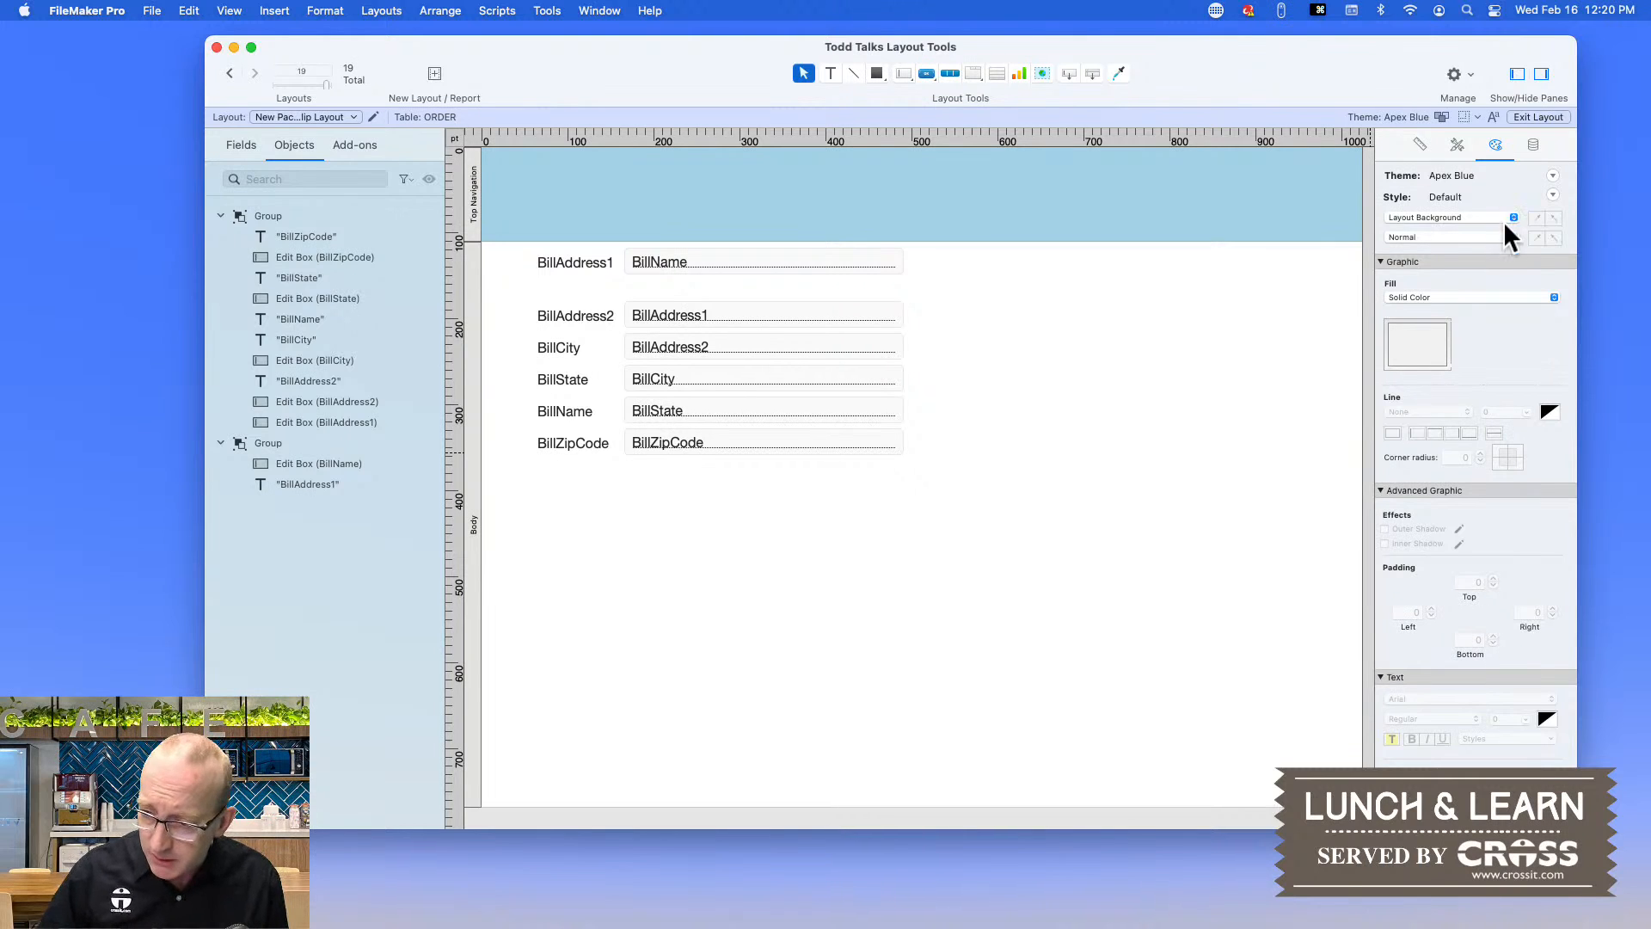
- Examine the fill, line, padding, text and paragraph appearance settings of the BillName edit box
{"action": "left_click", "coordinate": [684, 257]}
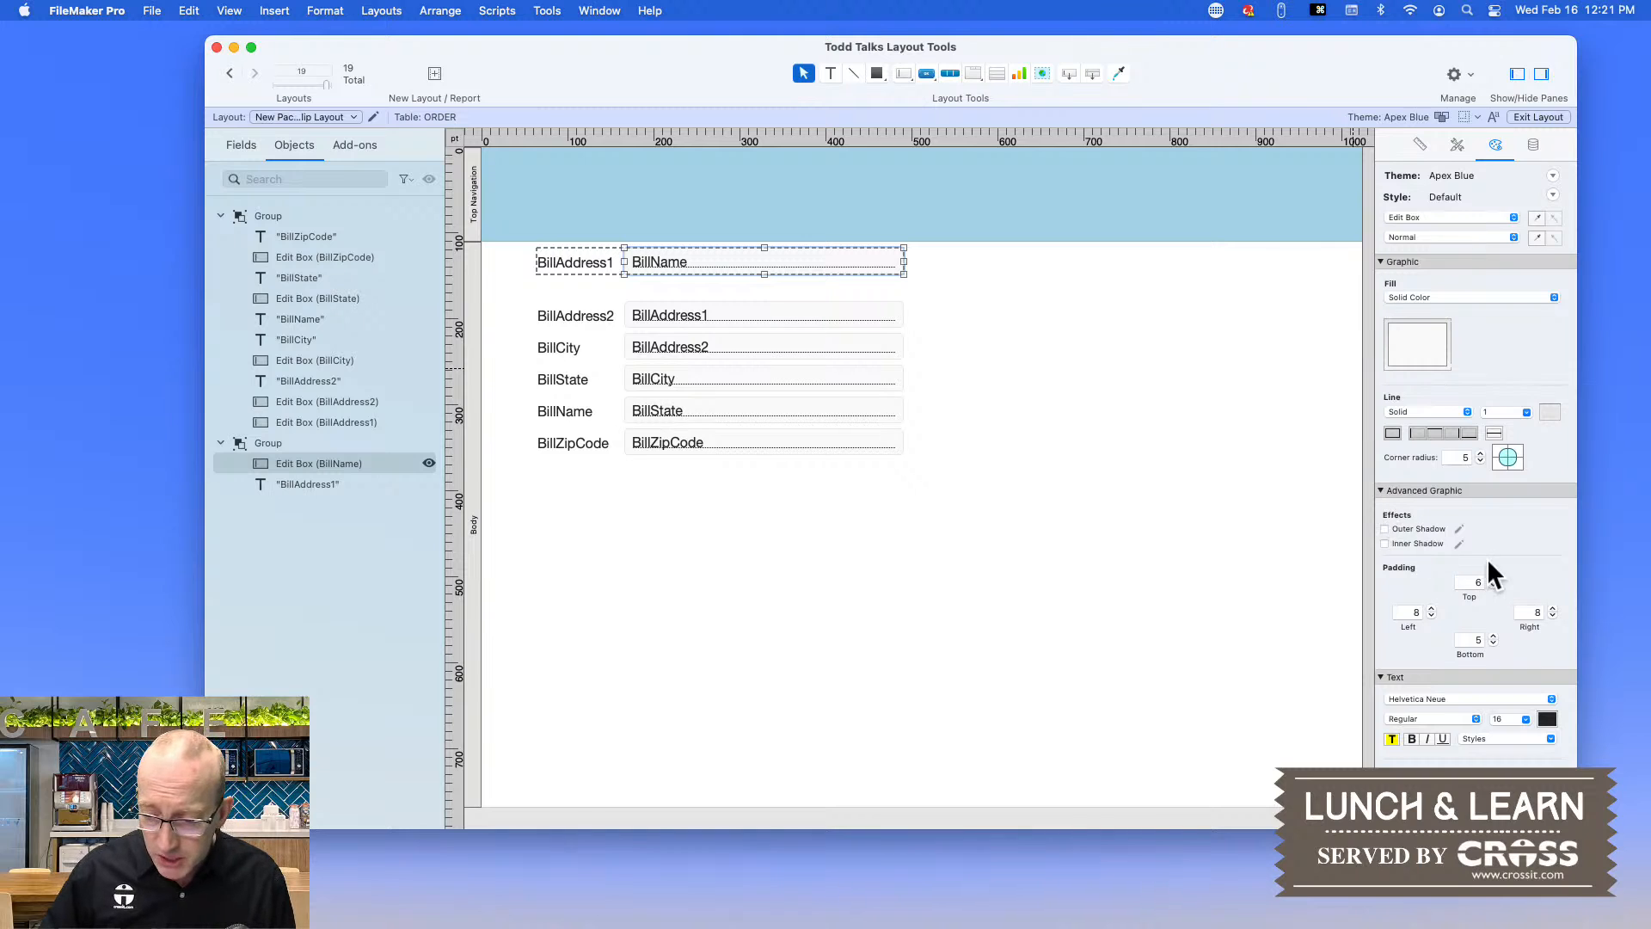
{"action": "scroll", "coordinate": [1488, 564], "scroll_direction": "down", "scroll_amount": 5}
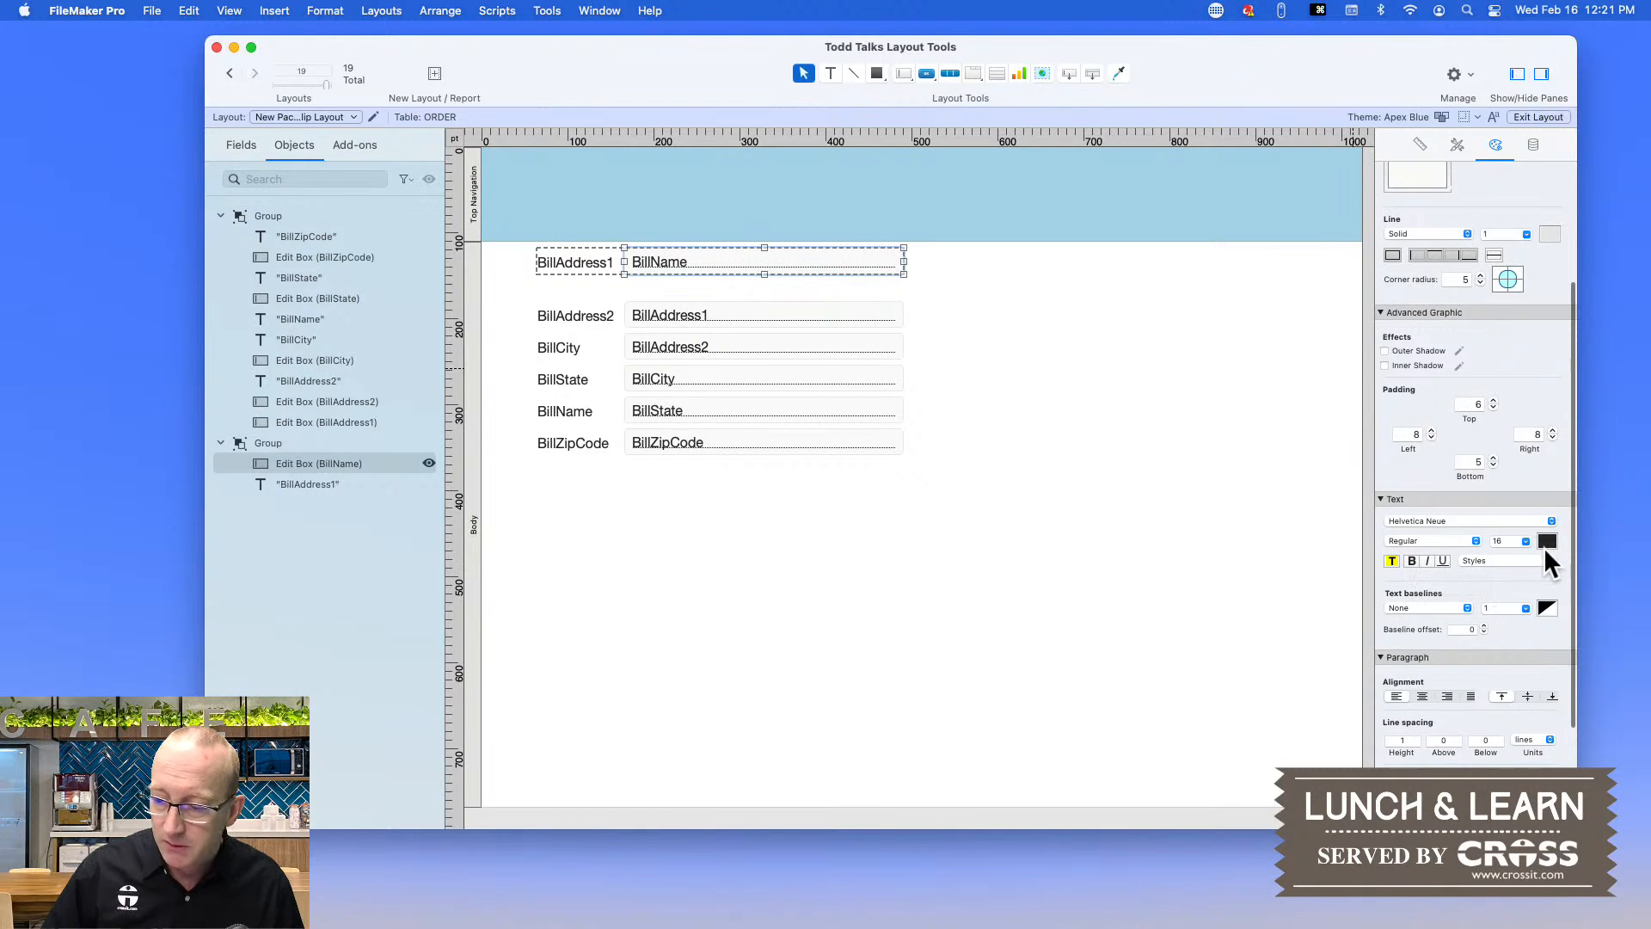
{"action": "scroll", "coordinate": [1474, 581], "scroll_direction": "down", "scroll_amount": 4}
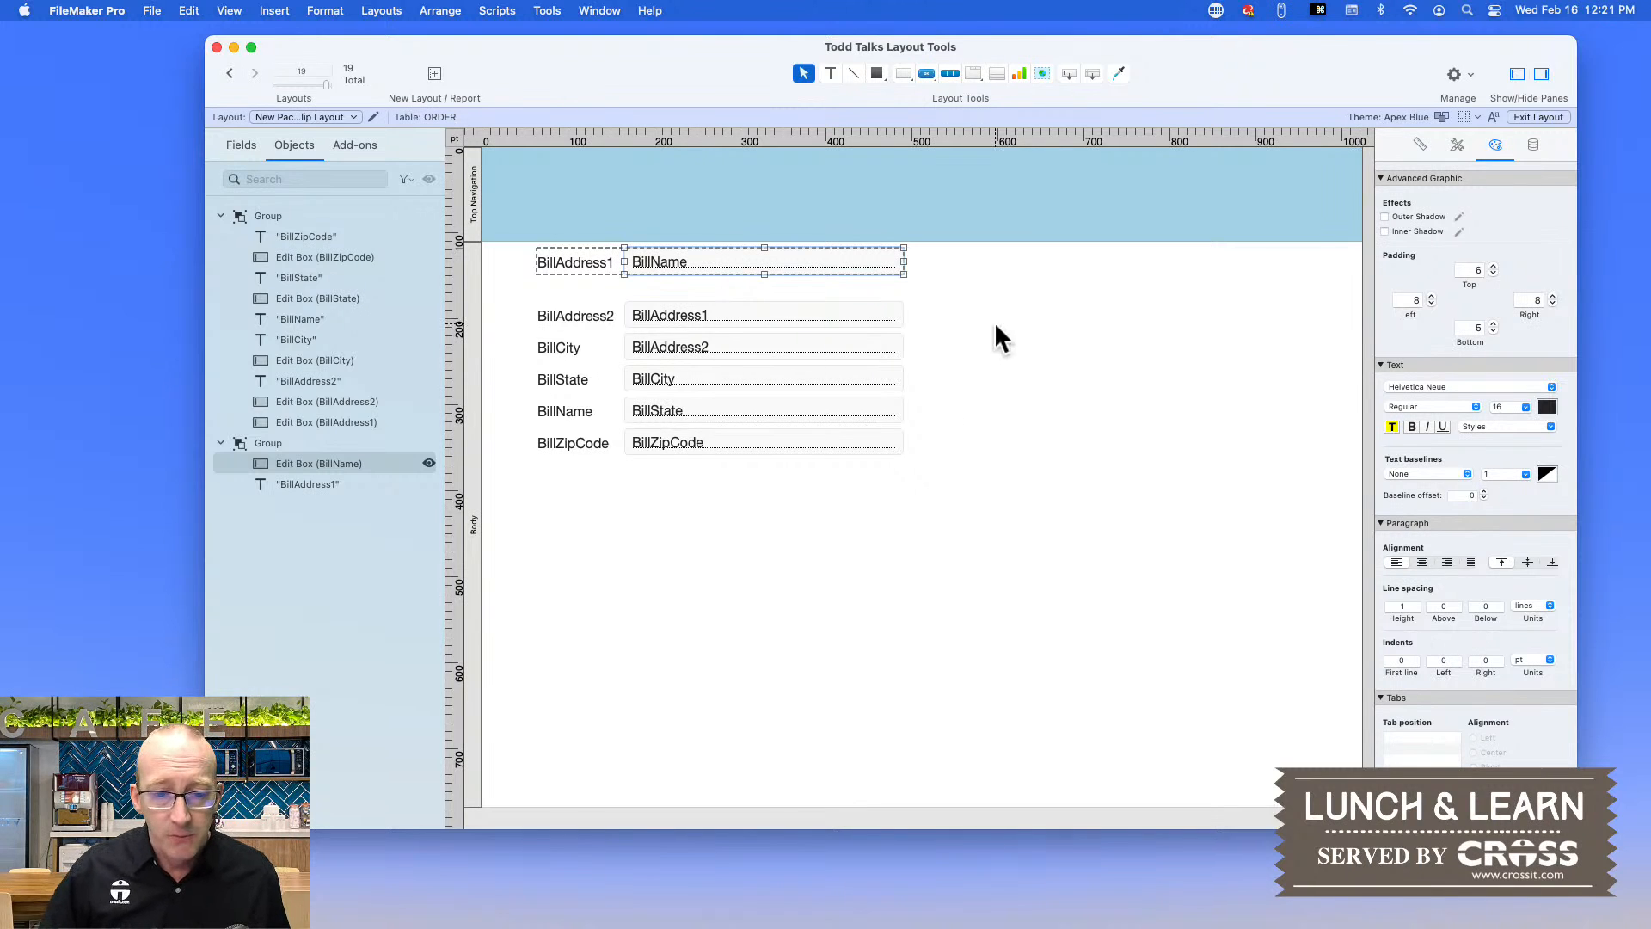
- Ungroup both groups so all billing labels and edit boxes are separate objects
{"action": "left_click", "coordinate": [943, 324]}
{"action": "left_click", "coordinate": [748, 269]}
{"action": "left_click_drag", "start_coordinate": [1080, 594], "coordinate": [570, 263]}
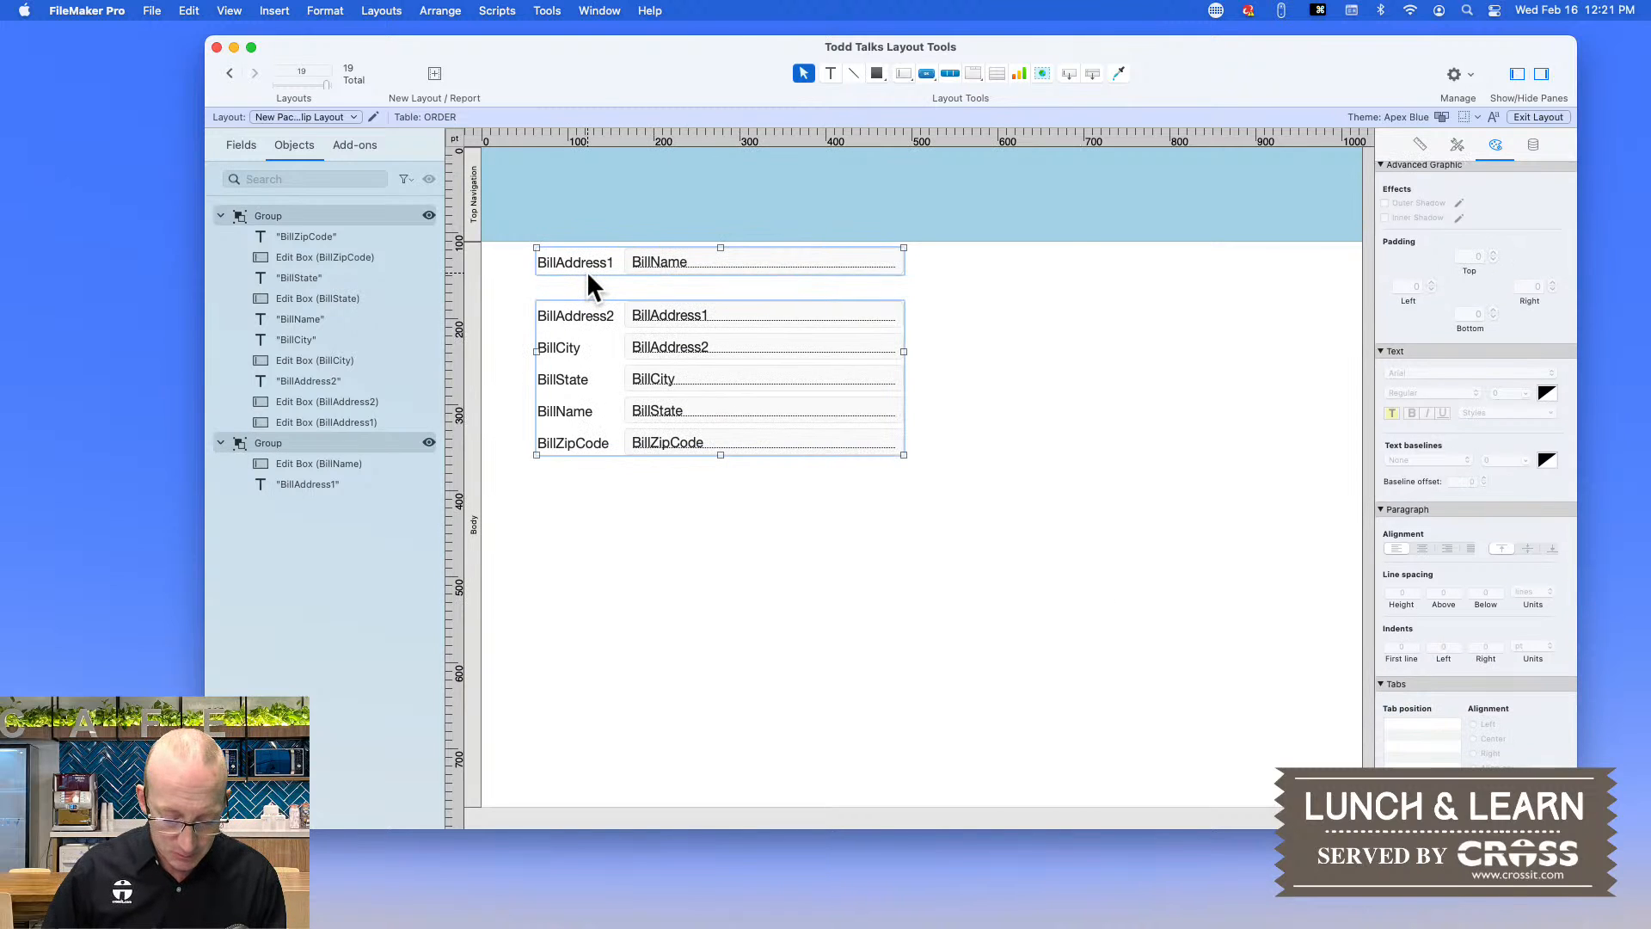
{"action": "key", "text": "super+shift+r"}
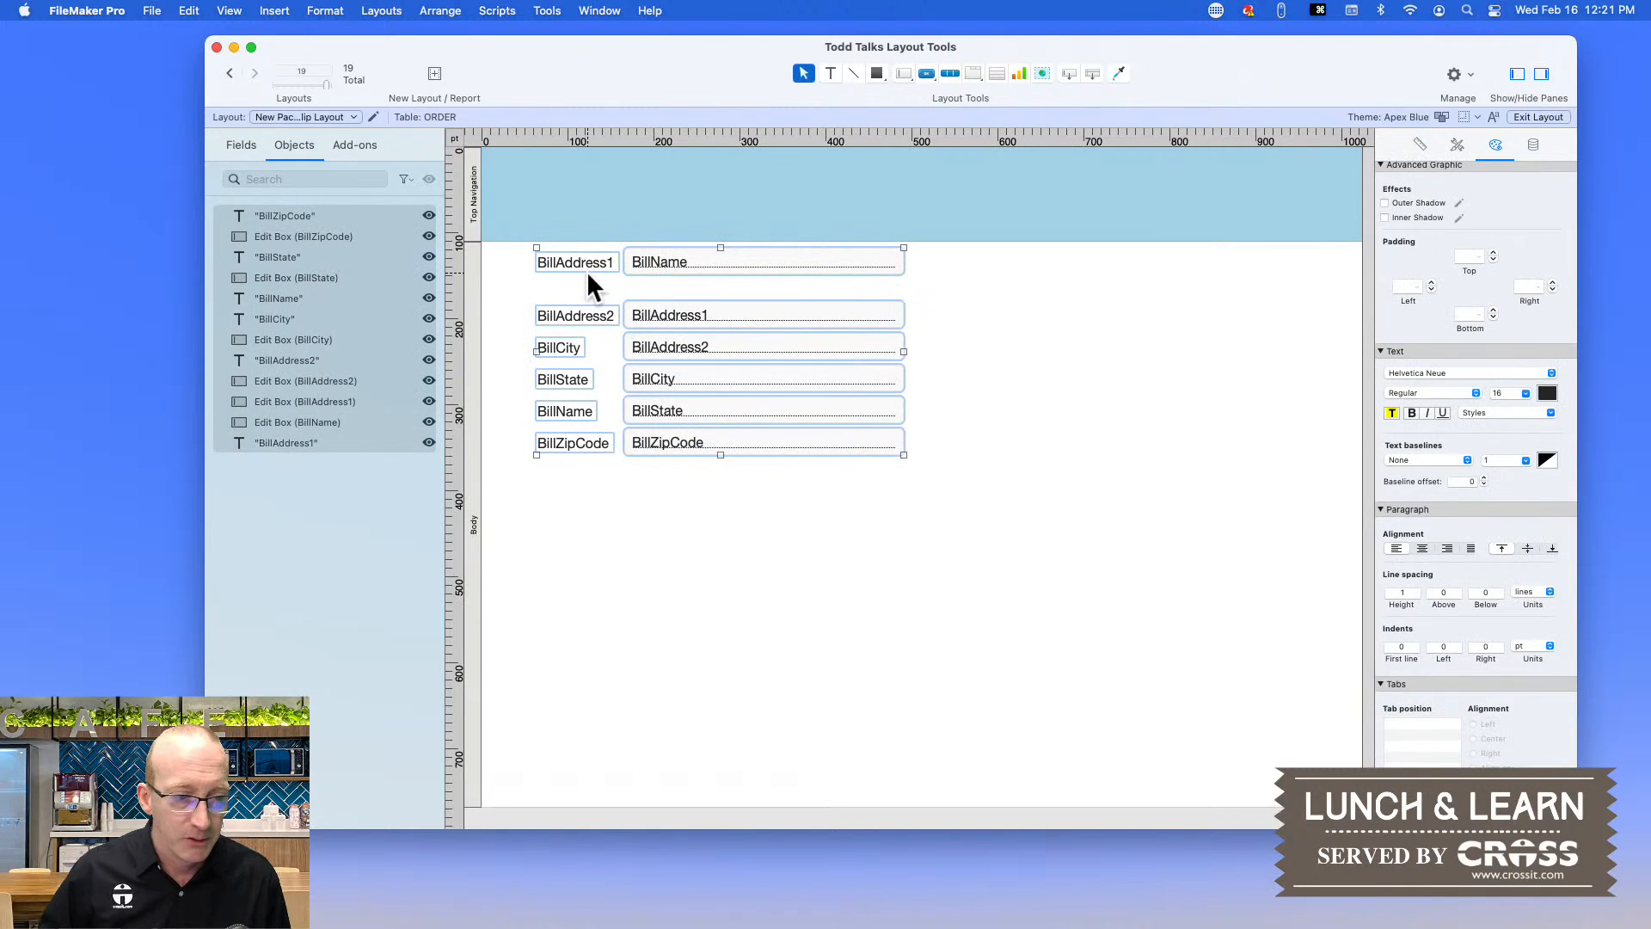
{"action": "left_click", "coordinate": [1025, 400]}
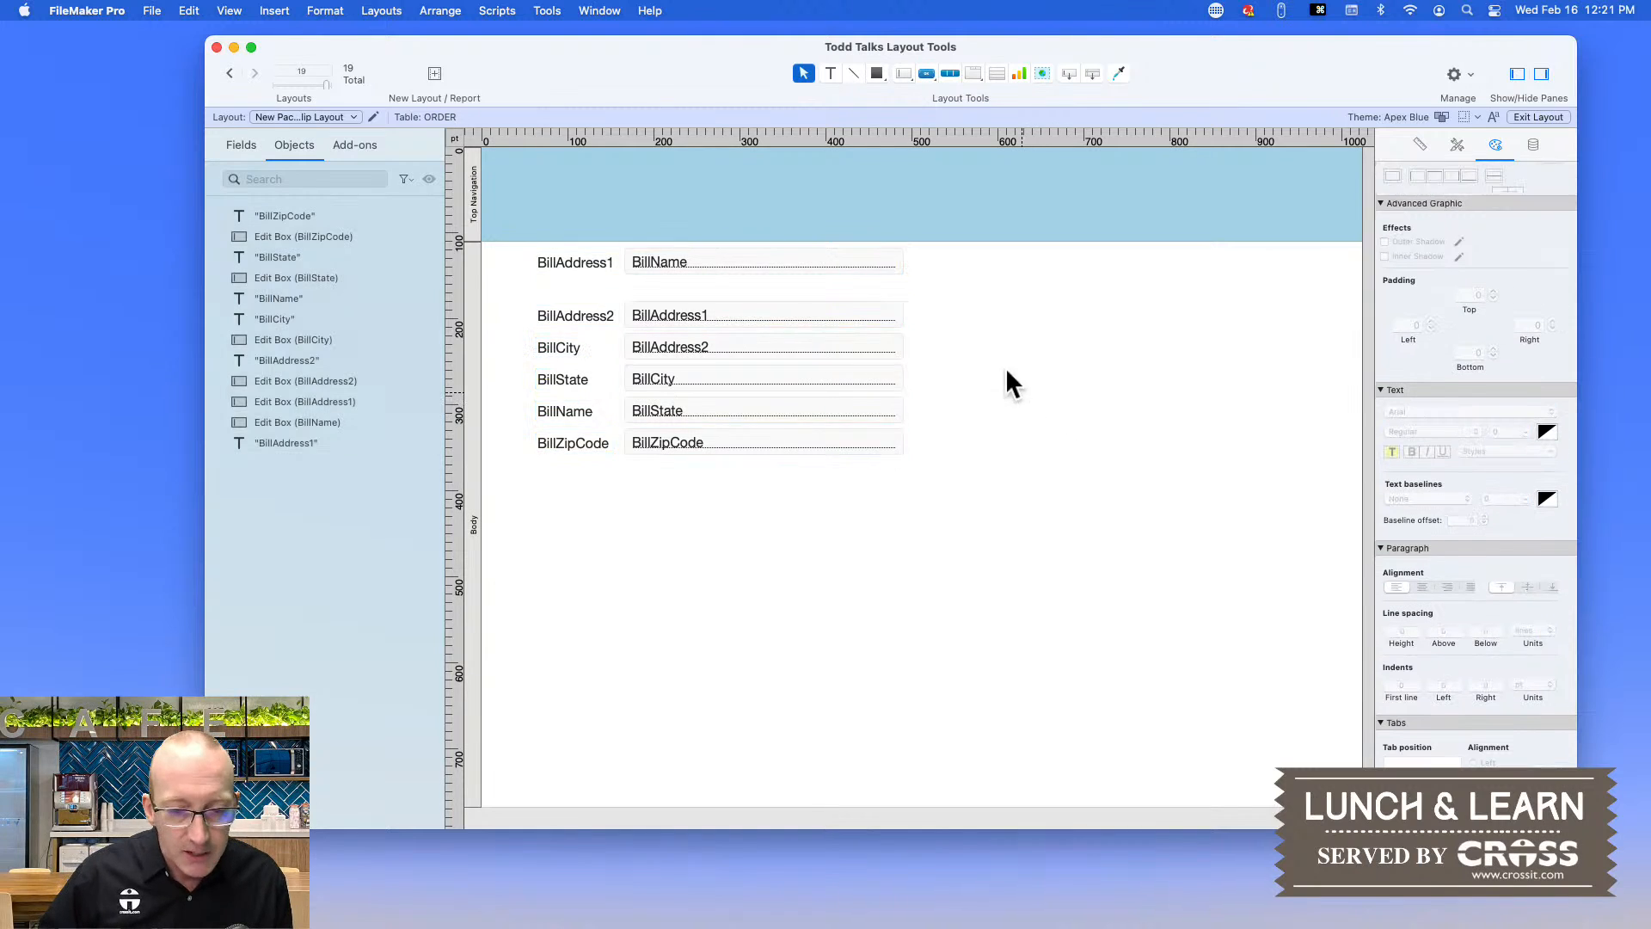
- Give the BillName edit box a pale yellow solid fill for its In Focus state
{"action": "left_click", "coordinate": [765, 266]}
{"action": "scroll", "coordinate": [1437, 339], "scroll_direction": "up", "scroll_amount": 5}
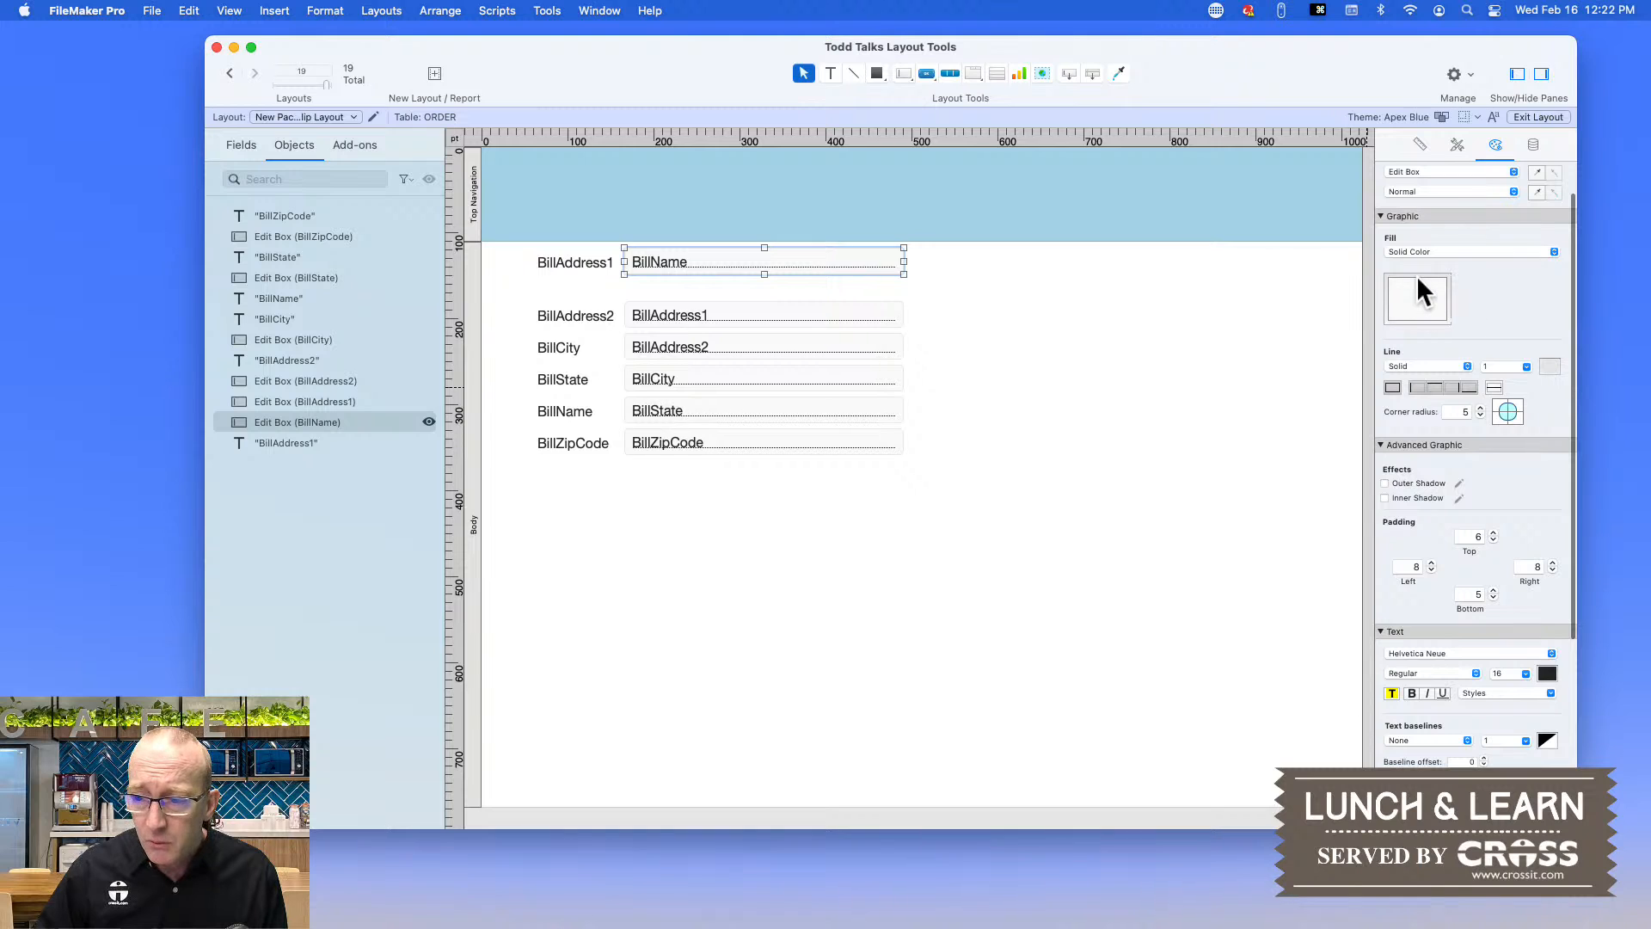
{"action": "scroll", "coordinate": [1420, 275], "scroll_direction": "up", "scroll_amount": 2}
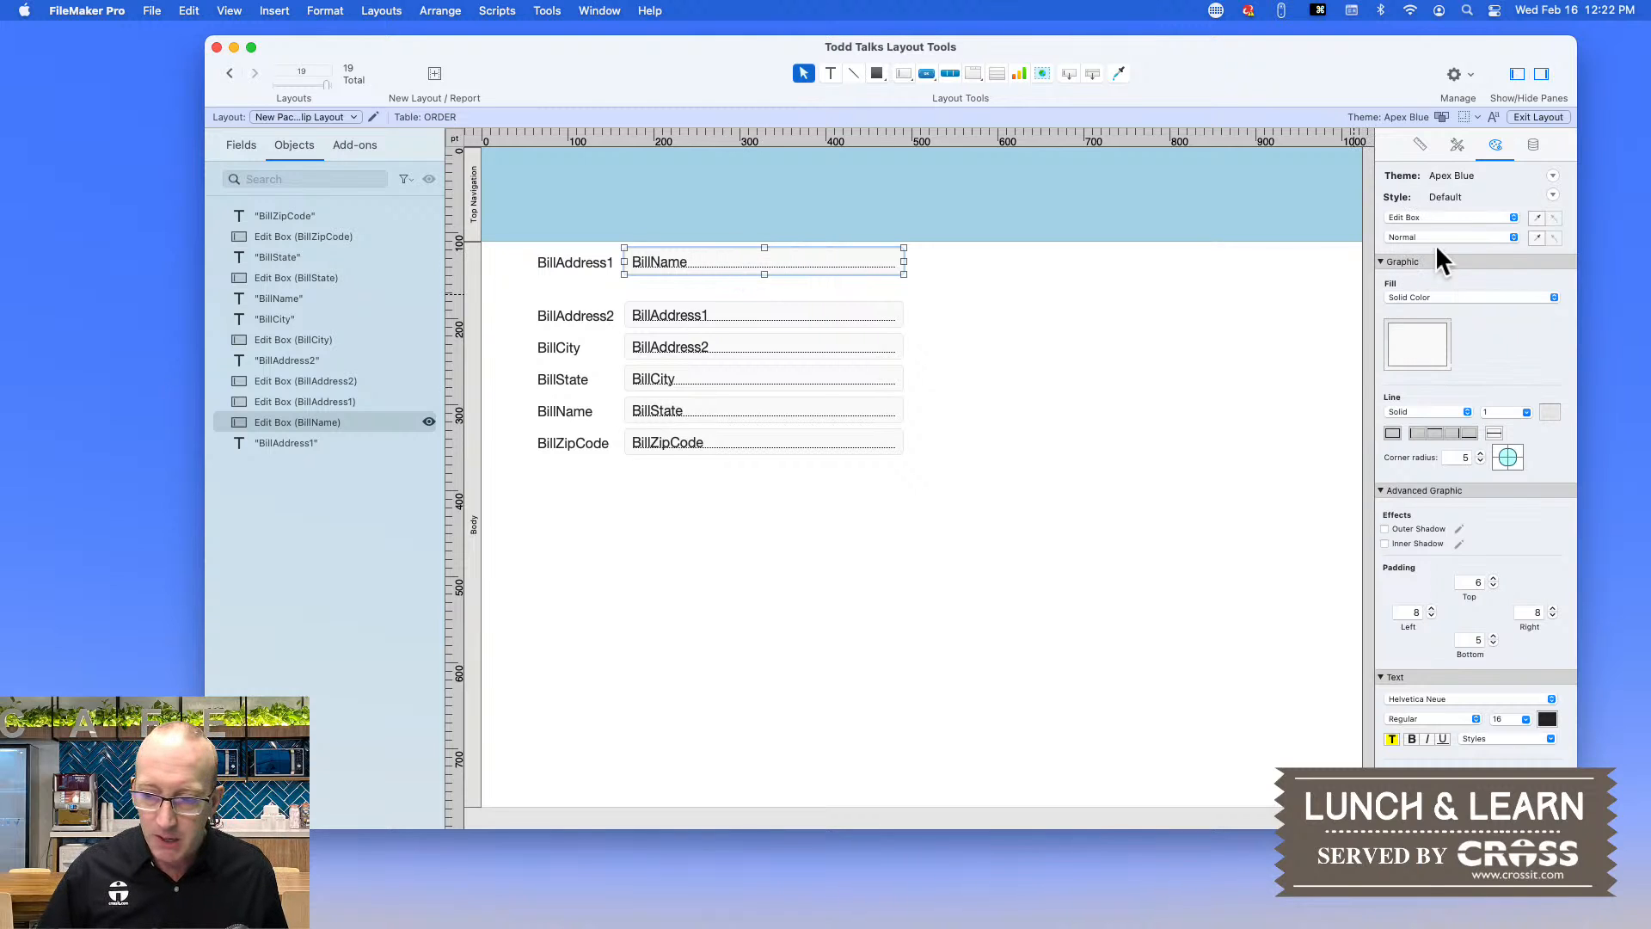
{"action": "left_click", "coordinate": [1410, 235]}
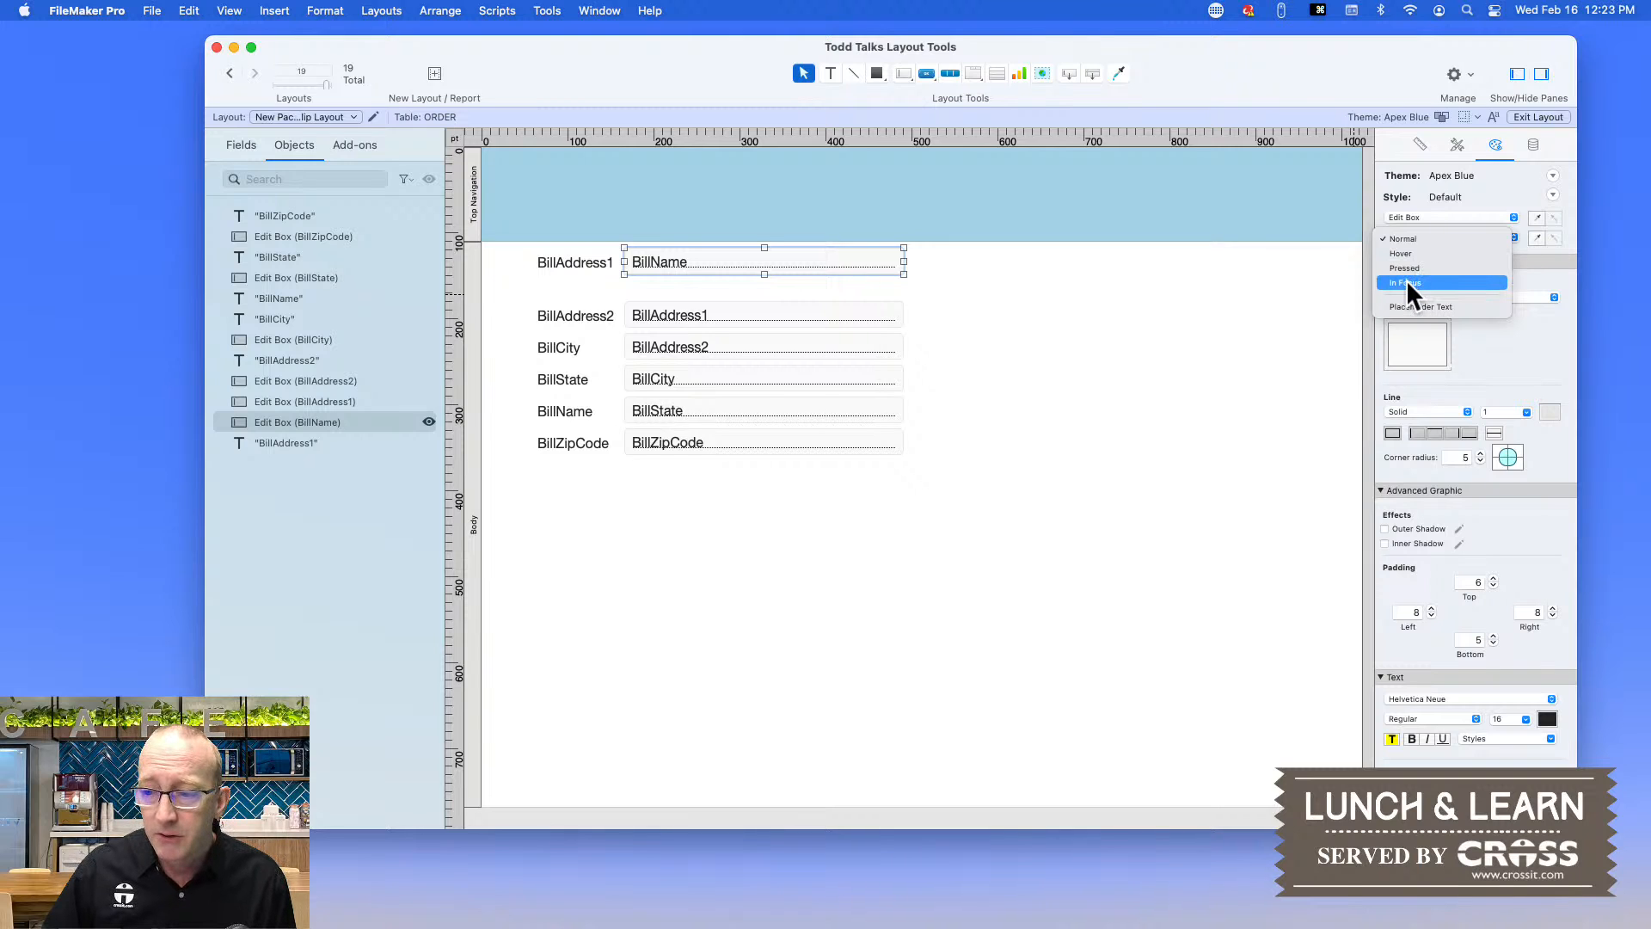
{"action": "left_click", "coordinate": [1406, 284]}
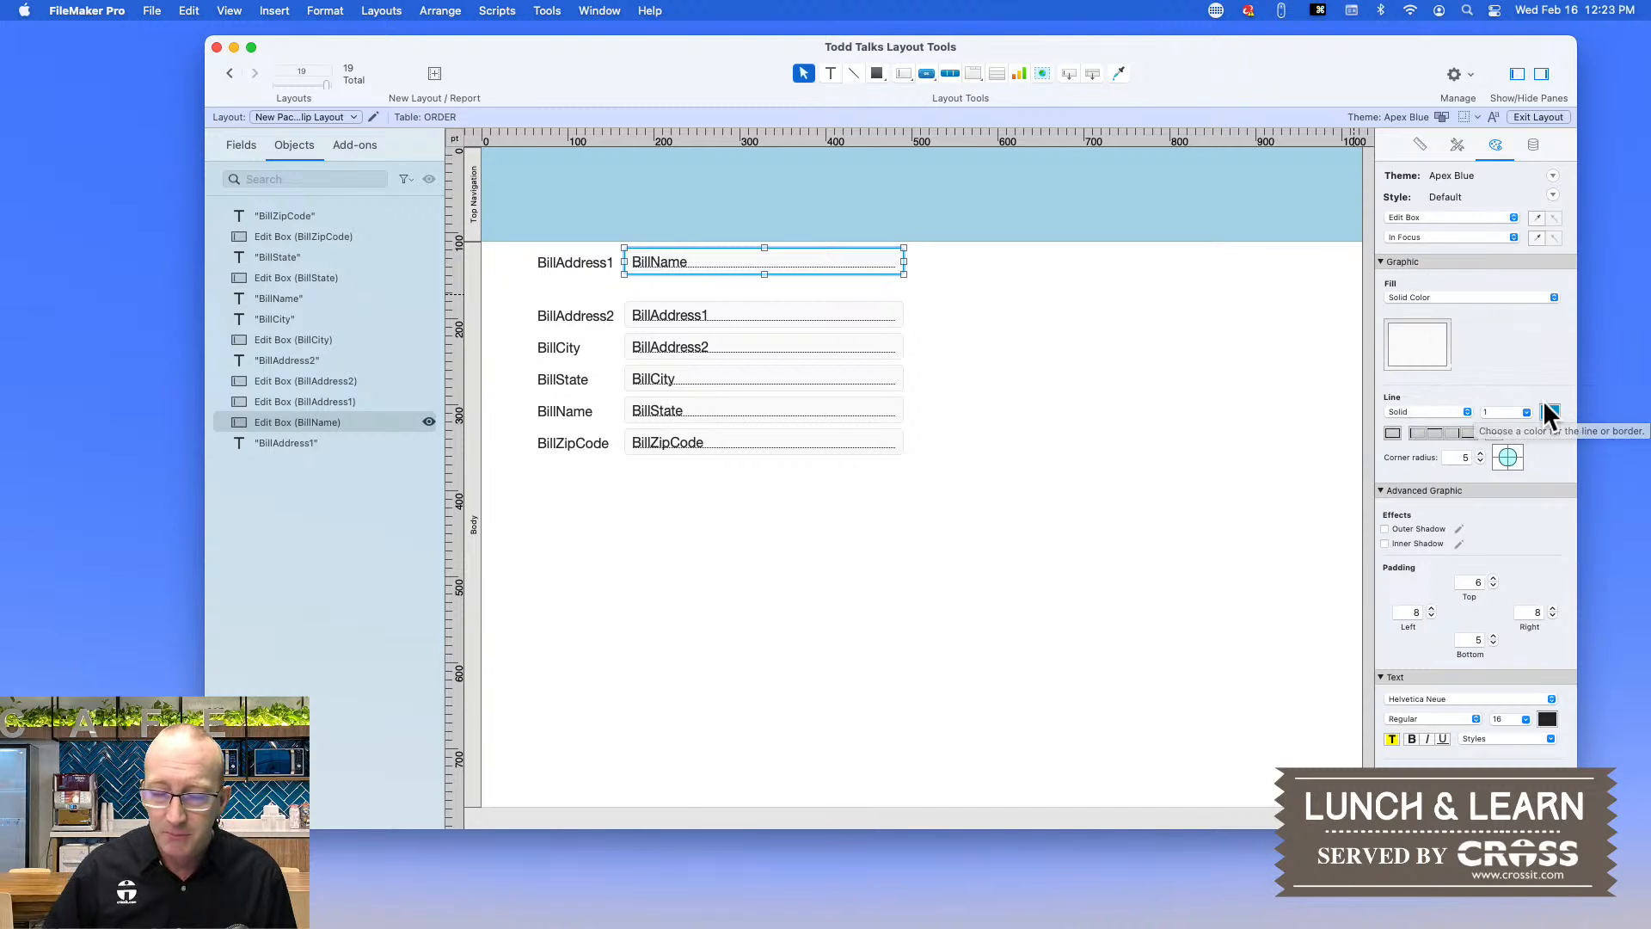
{"action": "left_click", "coordinate": [1411, 347]}
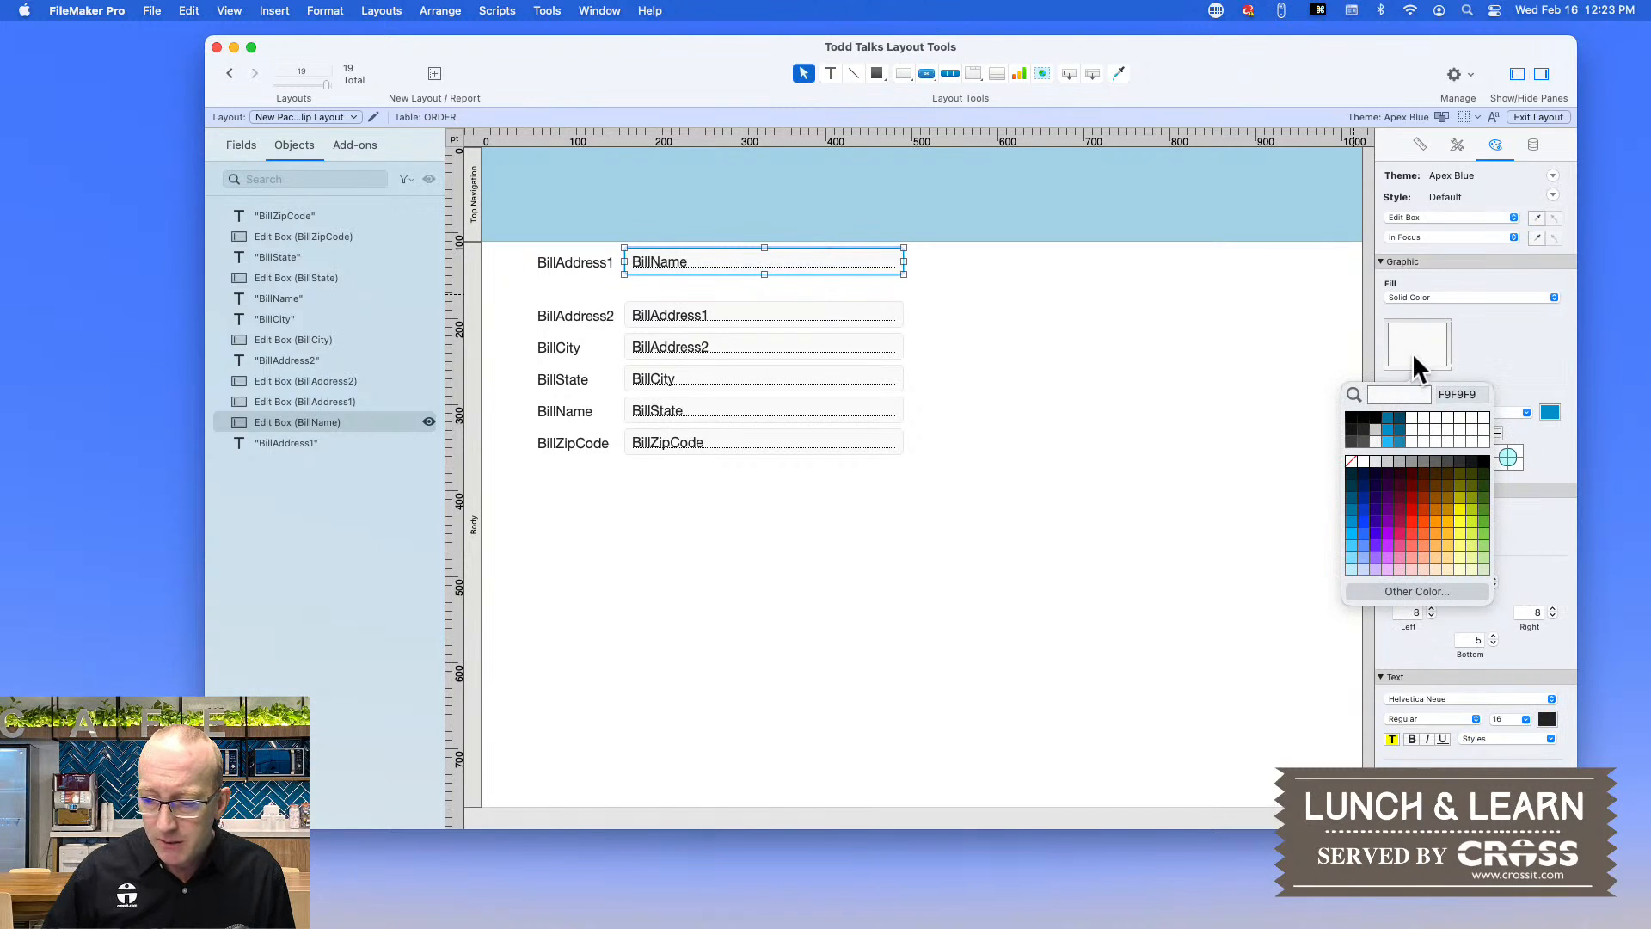
{"action": "left_click", "coordinate": [1471, 569]}
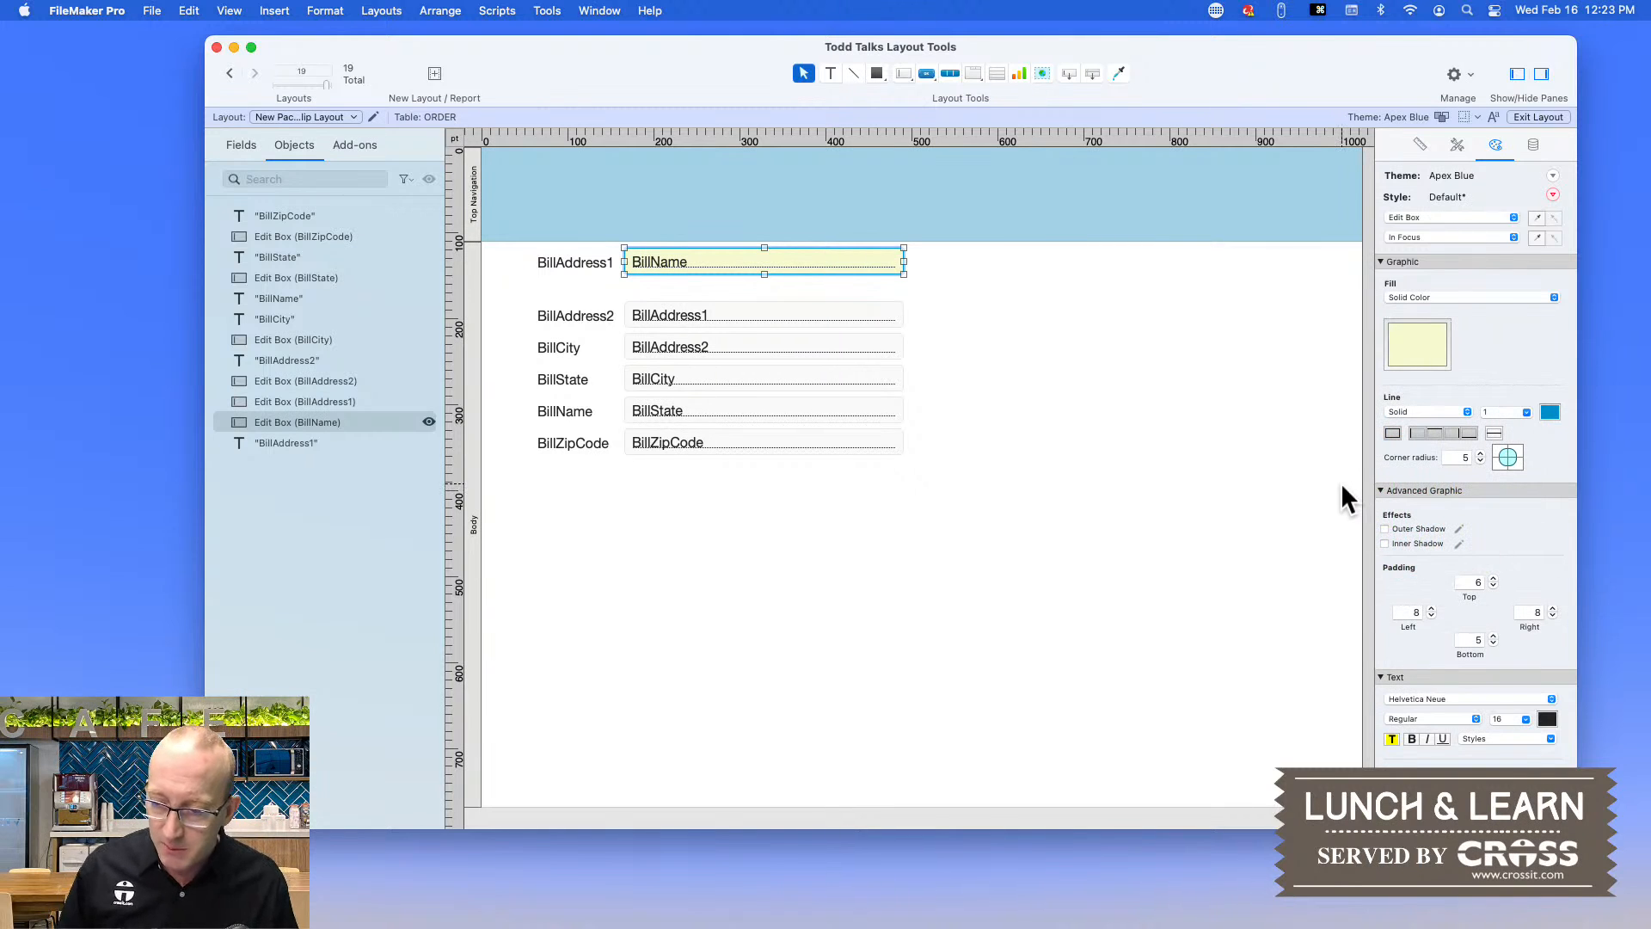
{"action": "left_click", "coordinate": [1092, 347]}
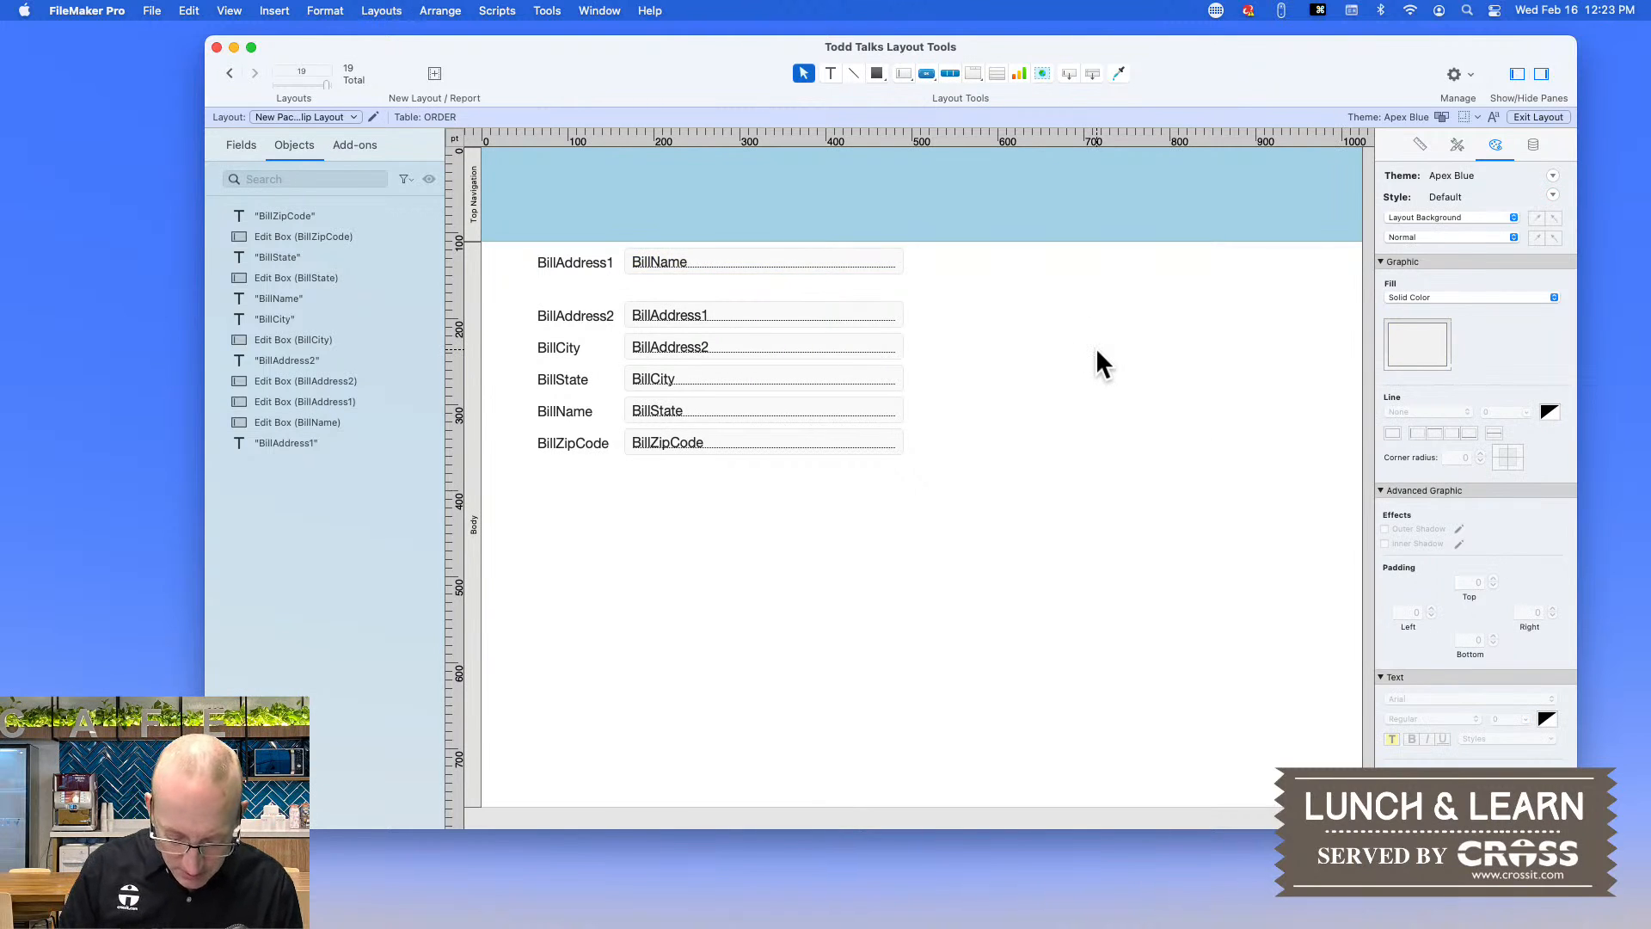
- Switch to Browse mode and enter each billing field in turn to compare their in-focus appearance
{"action": "key", "text": "super+b"}
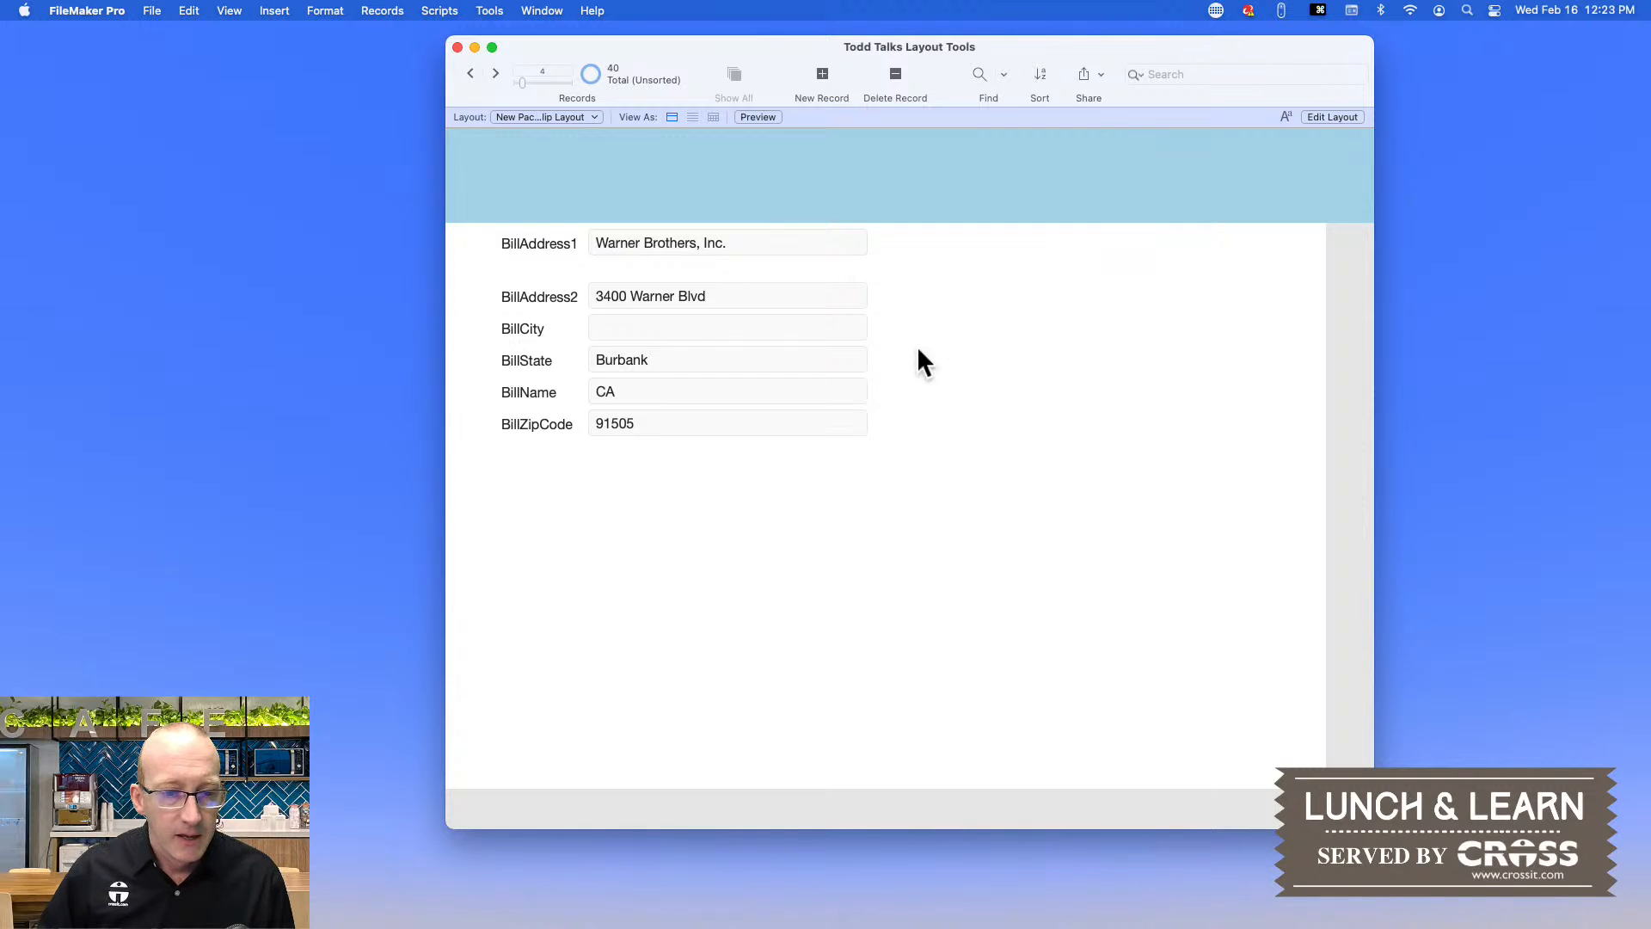
{"action": "left_click", "coordinate": [733, 247]}
{"action": "left_click", "coordinate": [735, 291]}
{"action": "left_click", "coordinate": [672, 331]}
{"action": "left_click", "coordinate": [685, 361]}
{"action": "left_click", "coordinate": [688, 392]}
{"action": "left_click", "coordinate": [686, 417]}
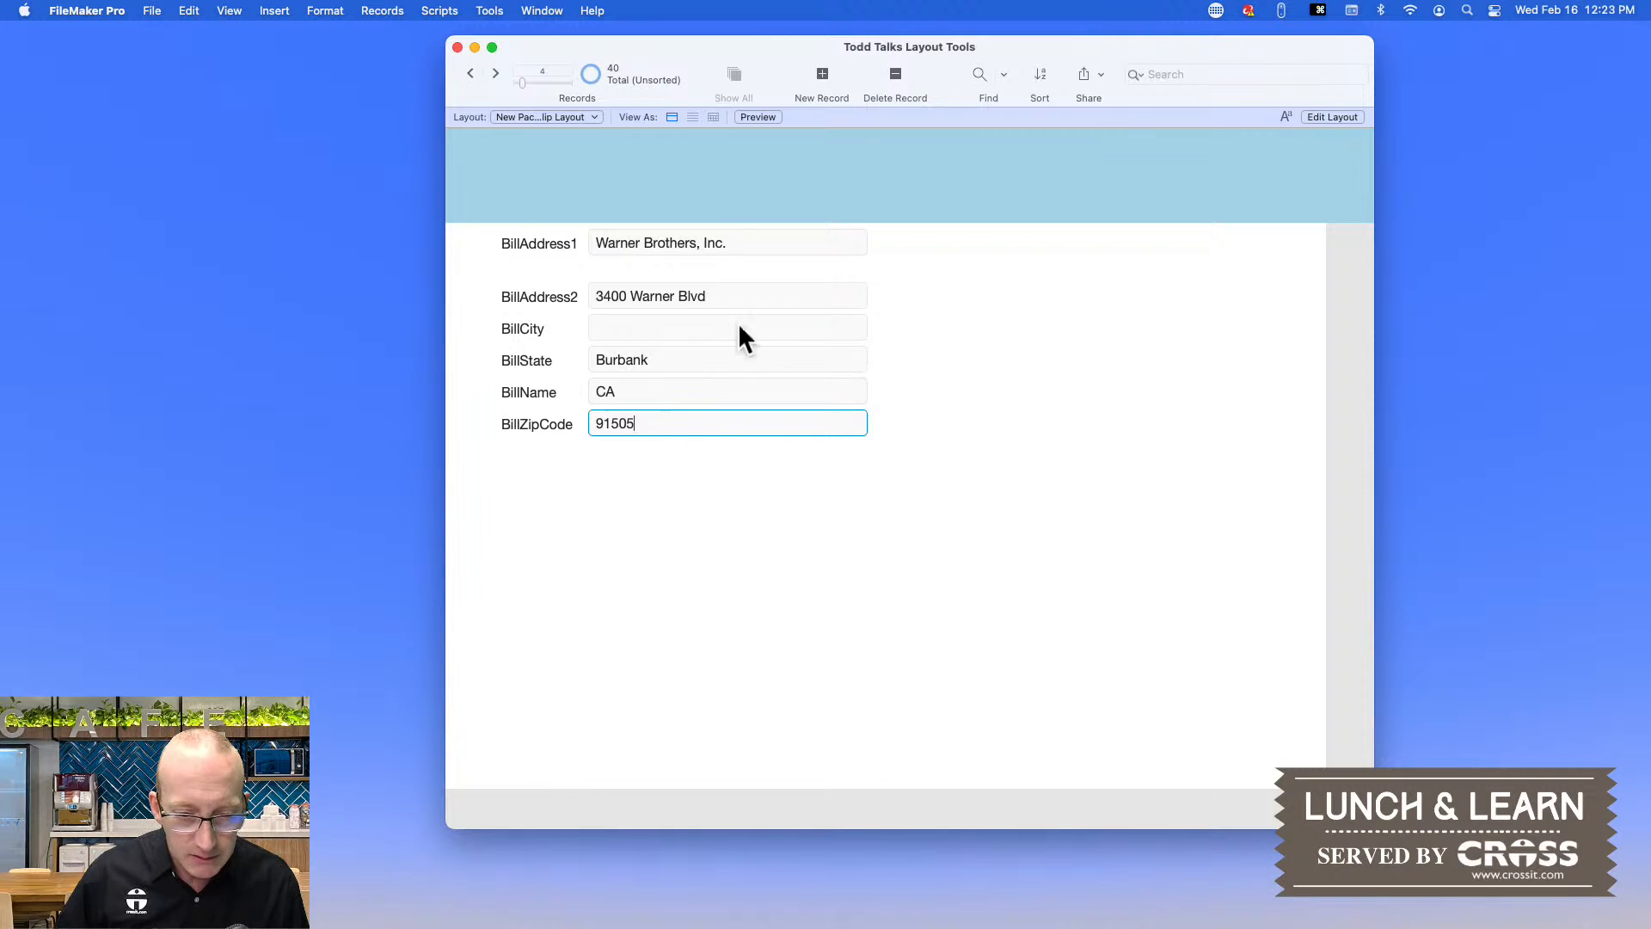
{"action": "left_click", "coordinate": [741, 244]}
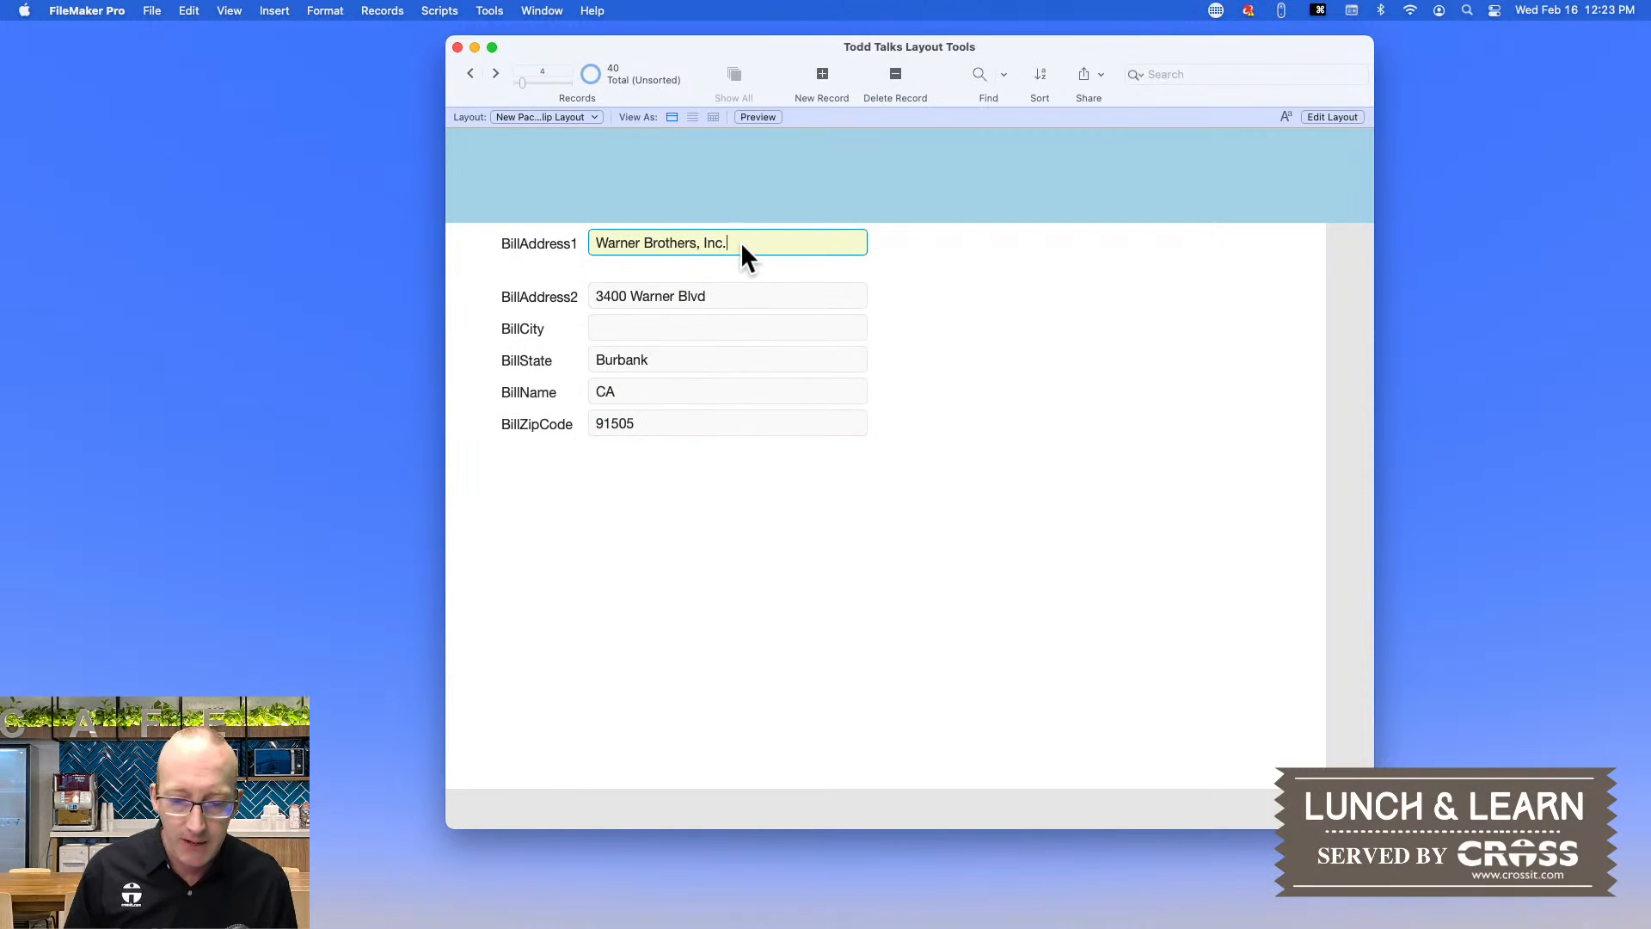
- Return to Layout mode and save the BillName edit box's modified formatting as a new style named Edit Box
{"action": "key", "text": "super+l"}
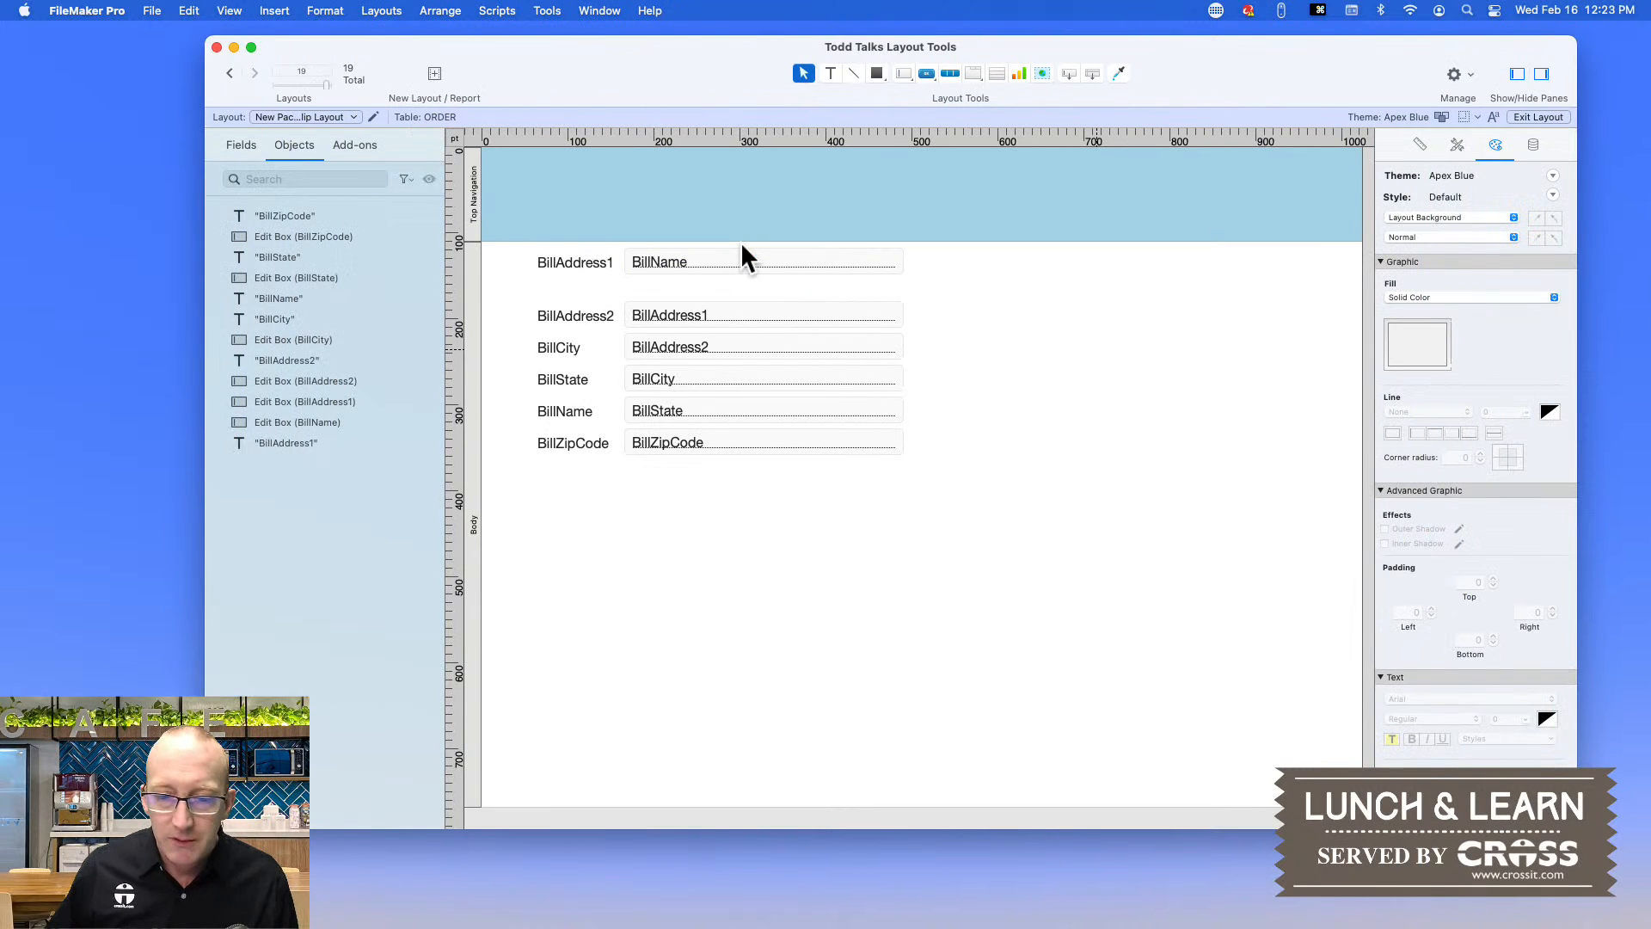
{"action": "left_click", "coordinate": [736, 269]}
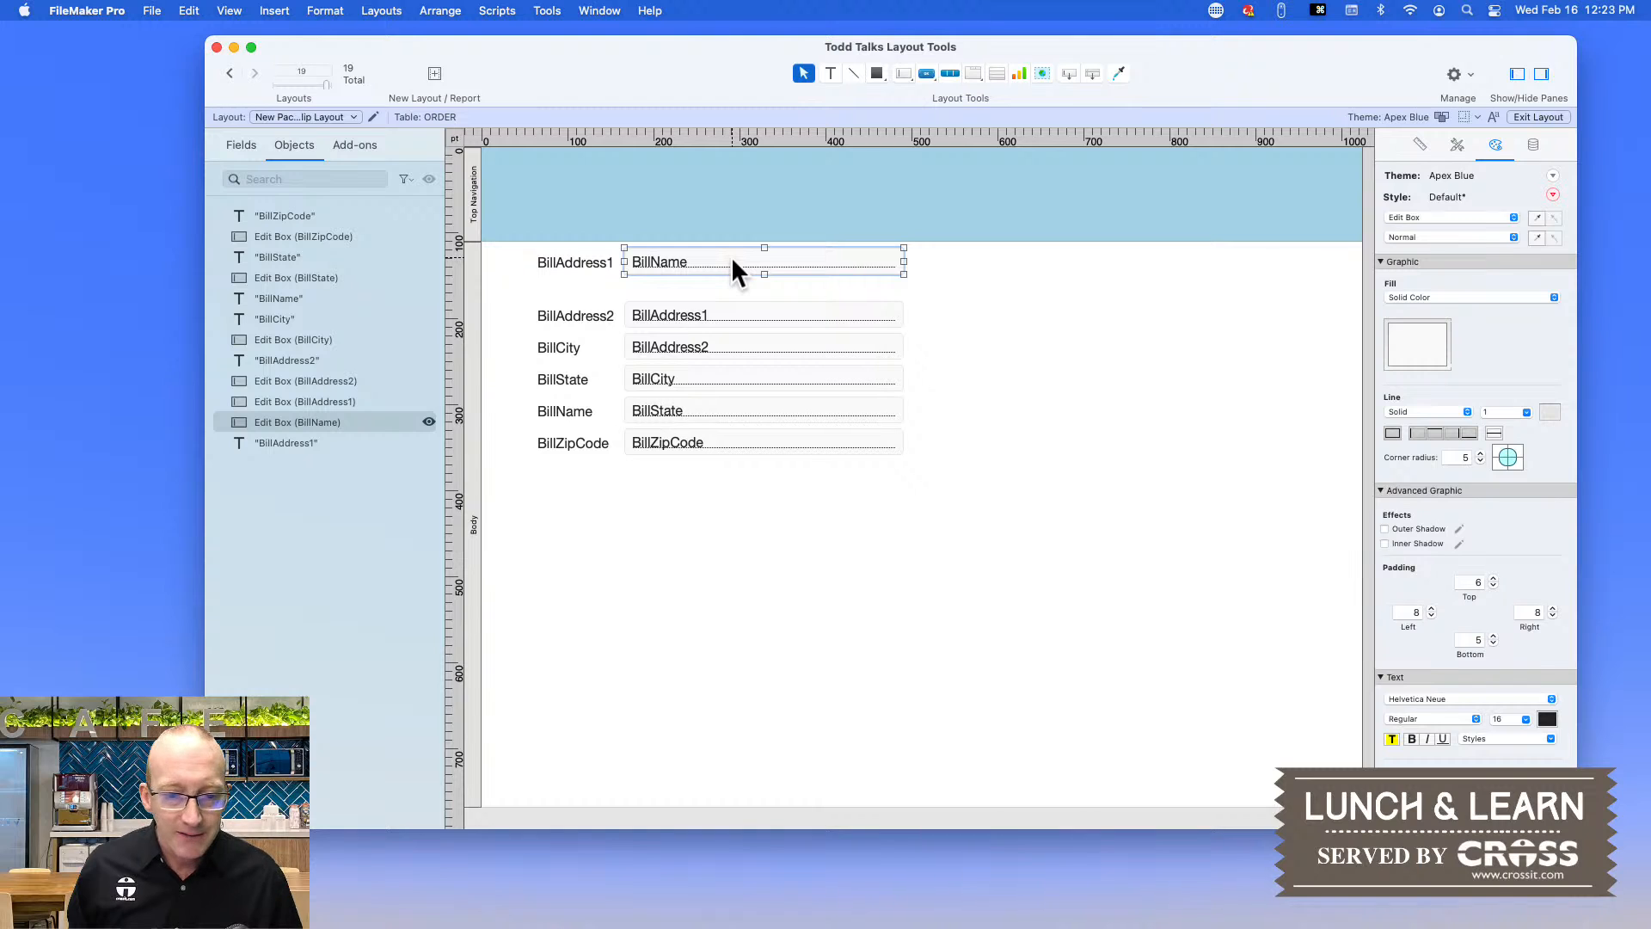
{"action": "left_click", "coordinate": [1553, 194]}
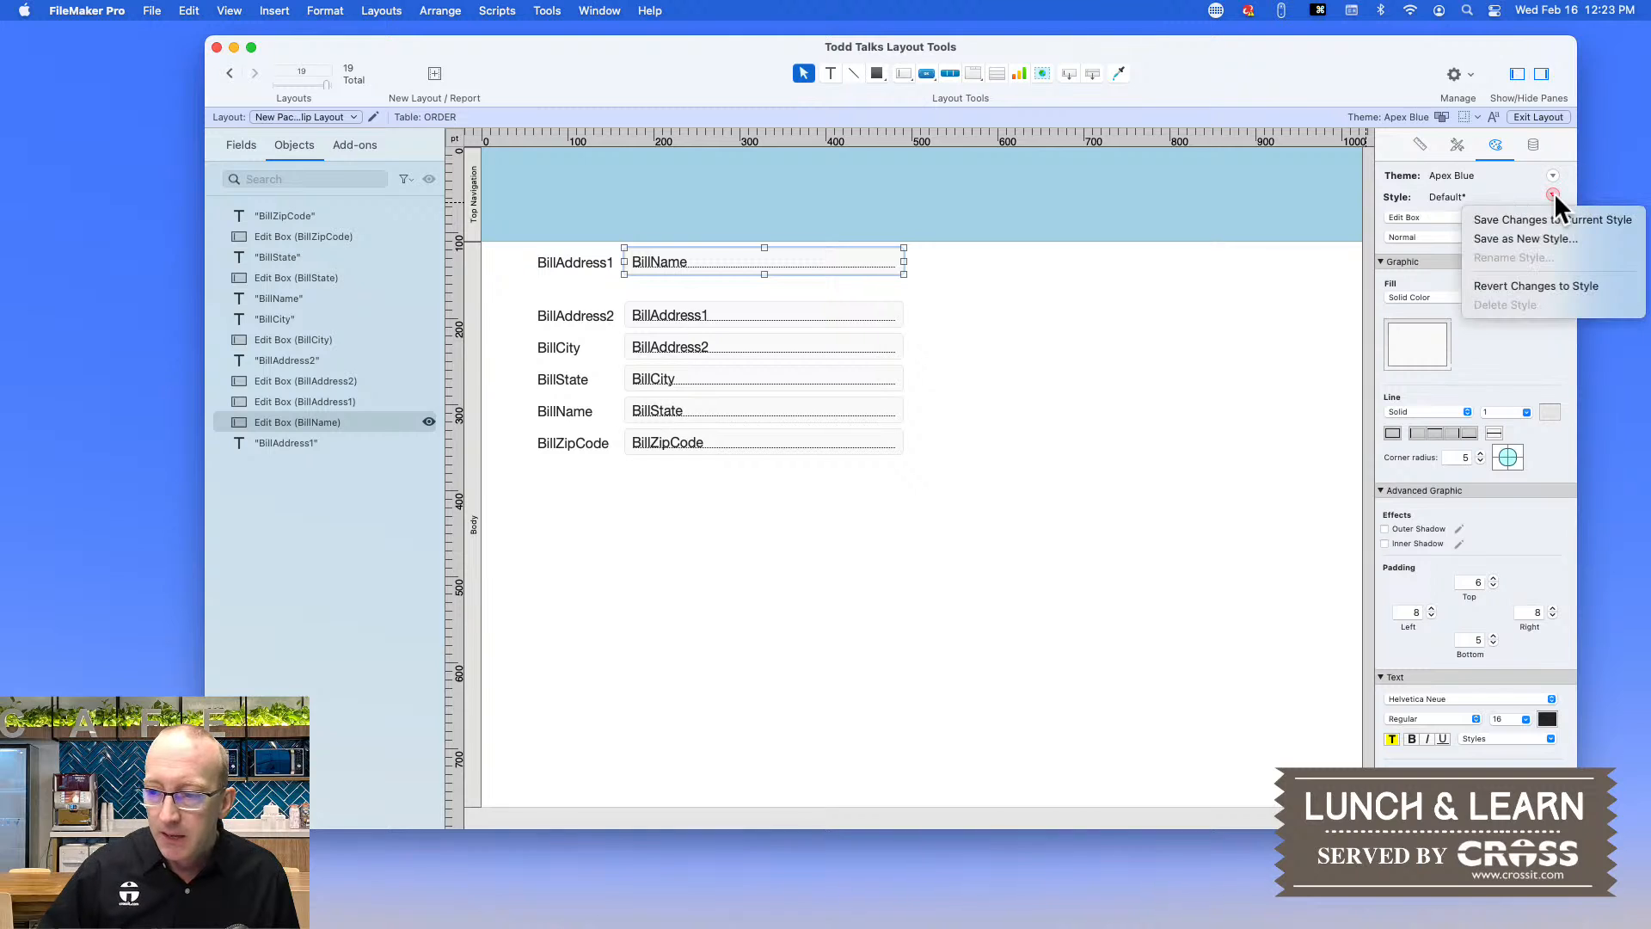
{"action": "left_click", "coordinate": [1483, 239]}
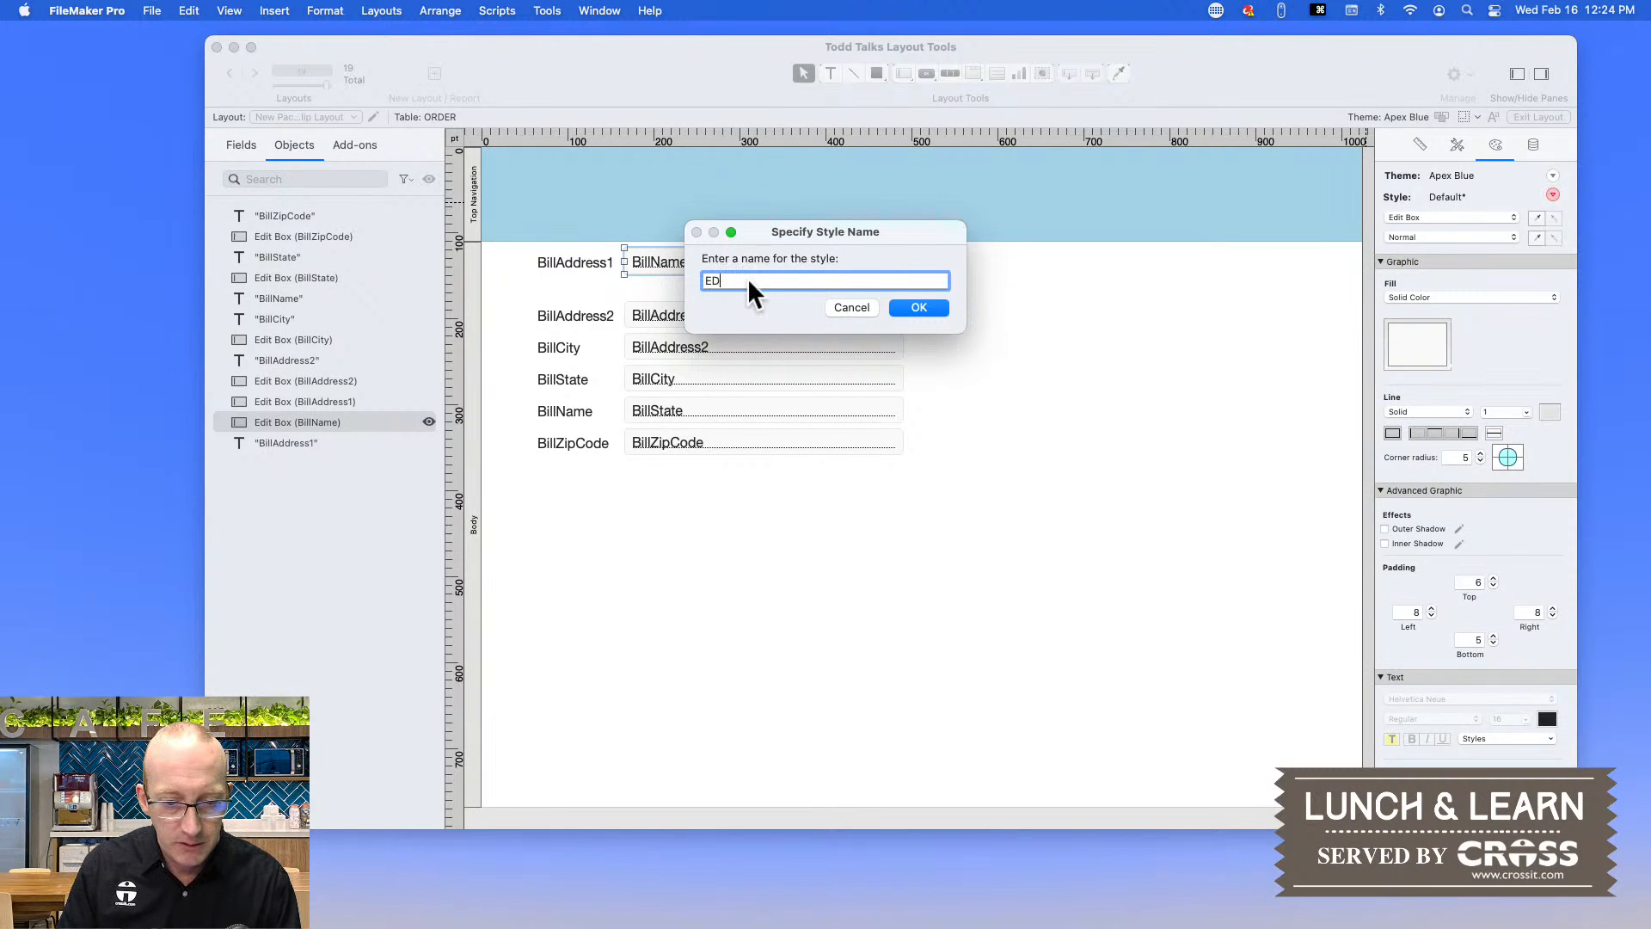
{"action": "type", "text": "Edit Box"}
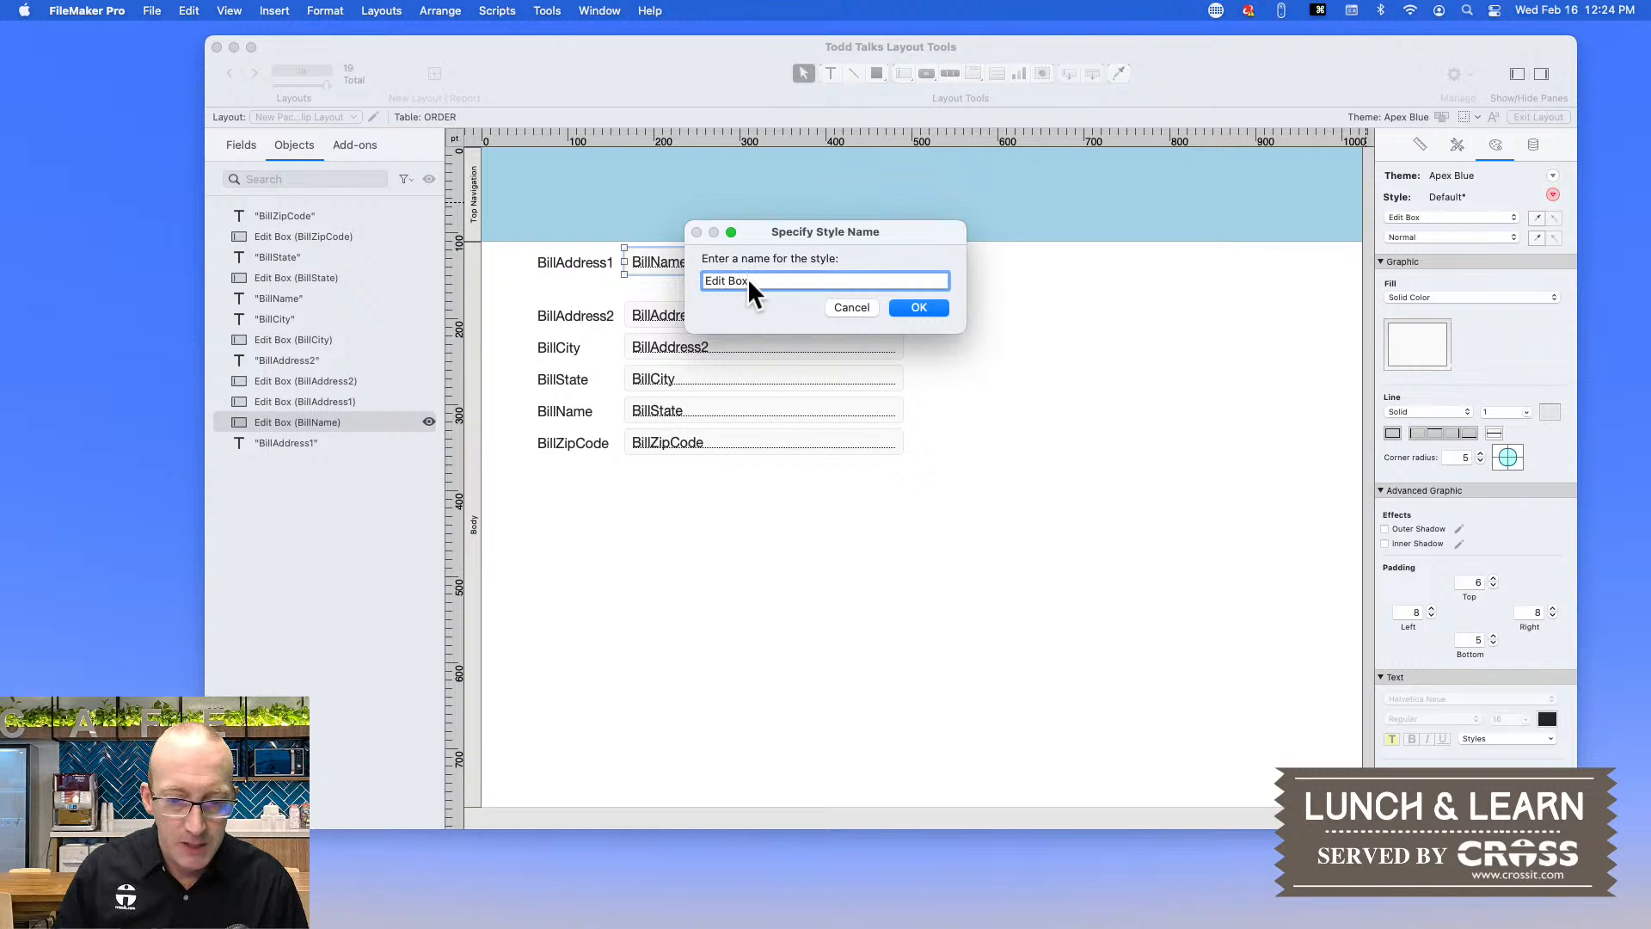
{"action": "left_click", "coordinate": [913, 309]}
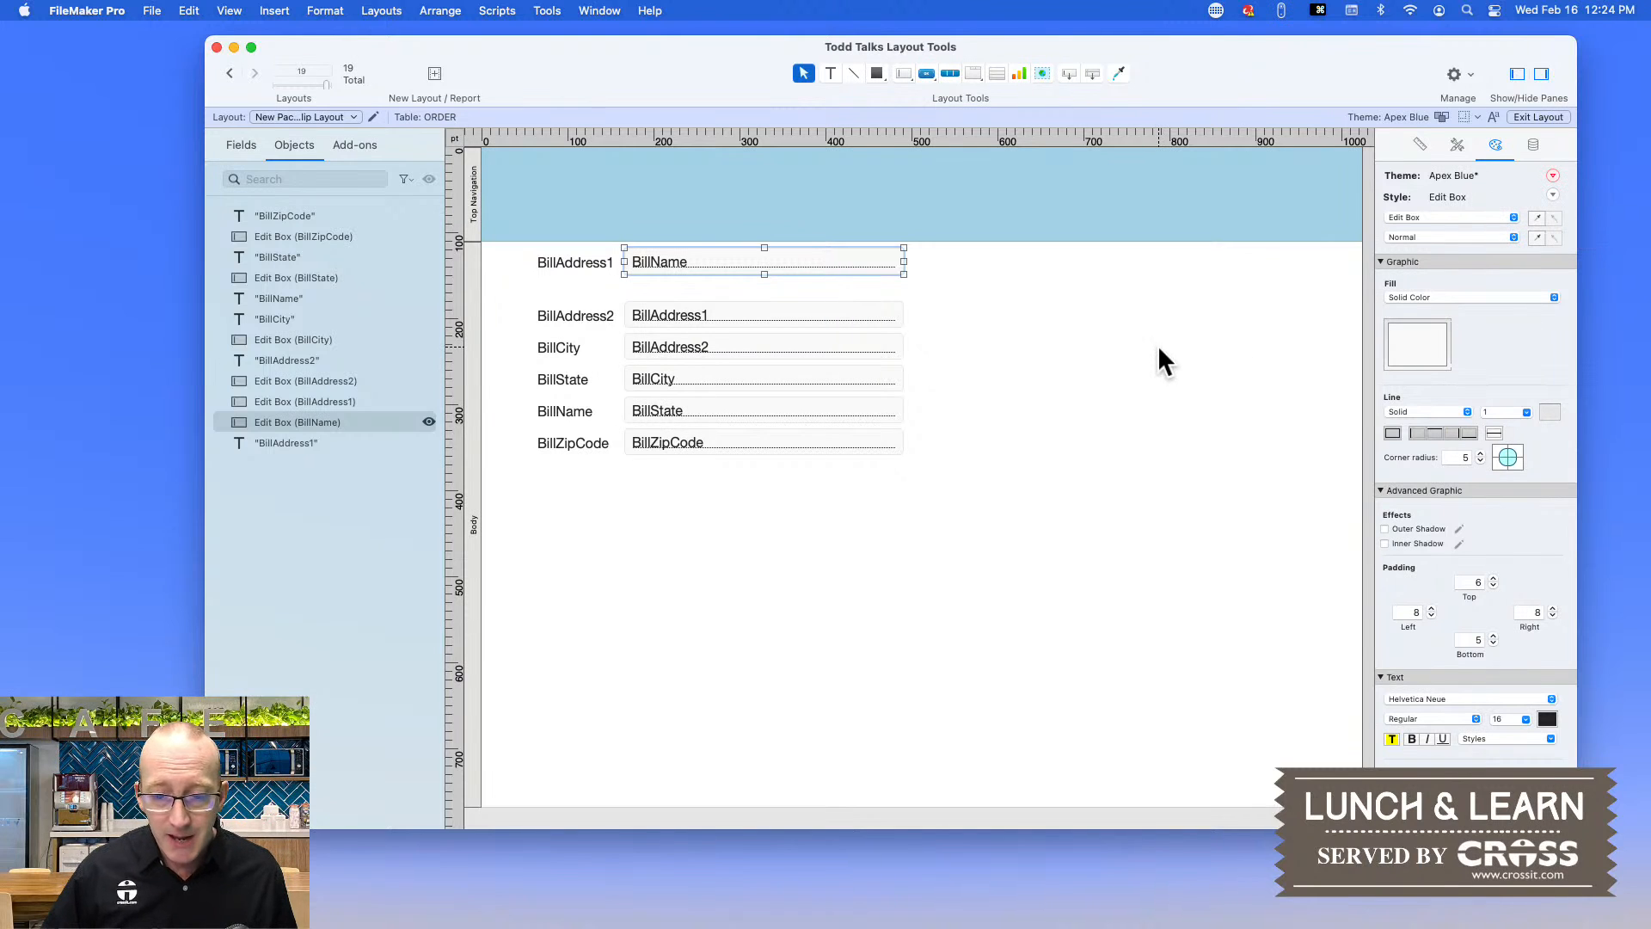
- Apply the Edit Box style to the BillAddress1, BillAddress2, BillCity, BillState and BillZipCode edit boxes, and save the layout
{"action": "left_click_drag", "start_coordinate": [966, 467], "coordinate": [737, 307]}
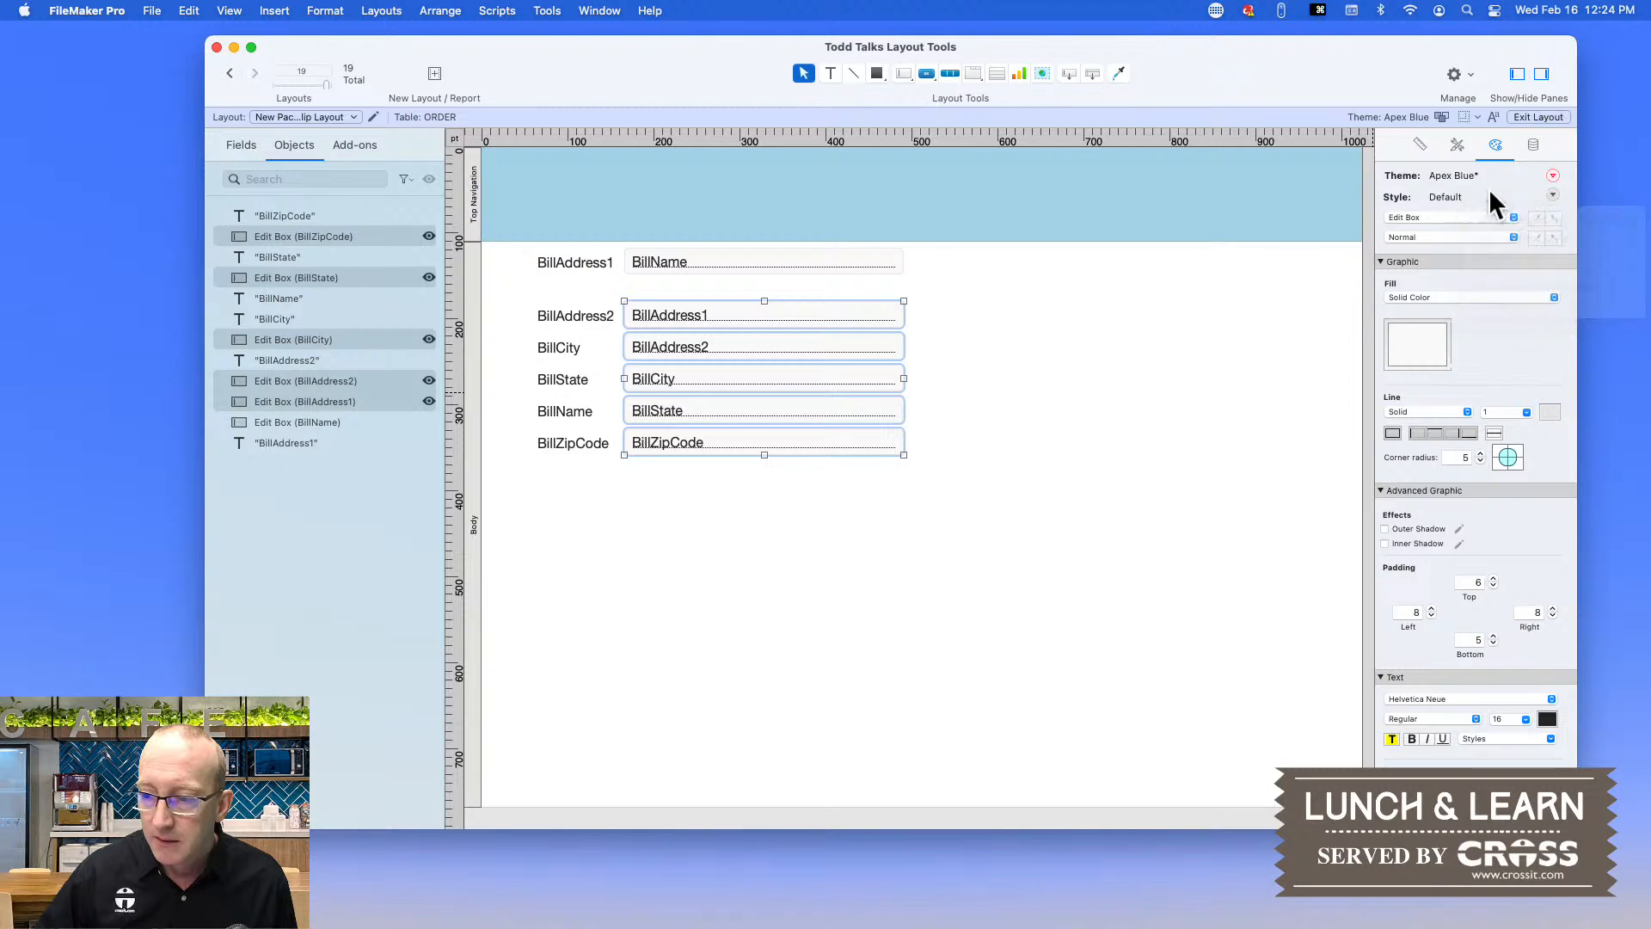
{"action": "left_click", "coordinate": [1458, 146]}
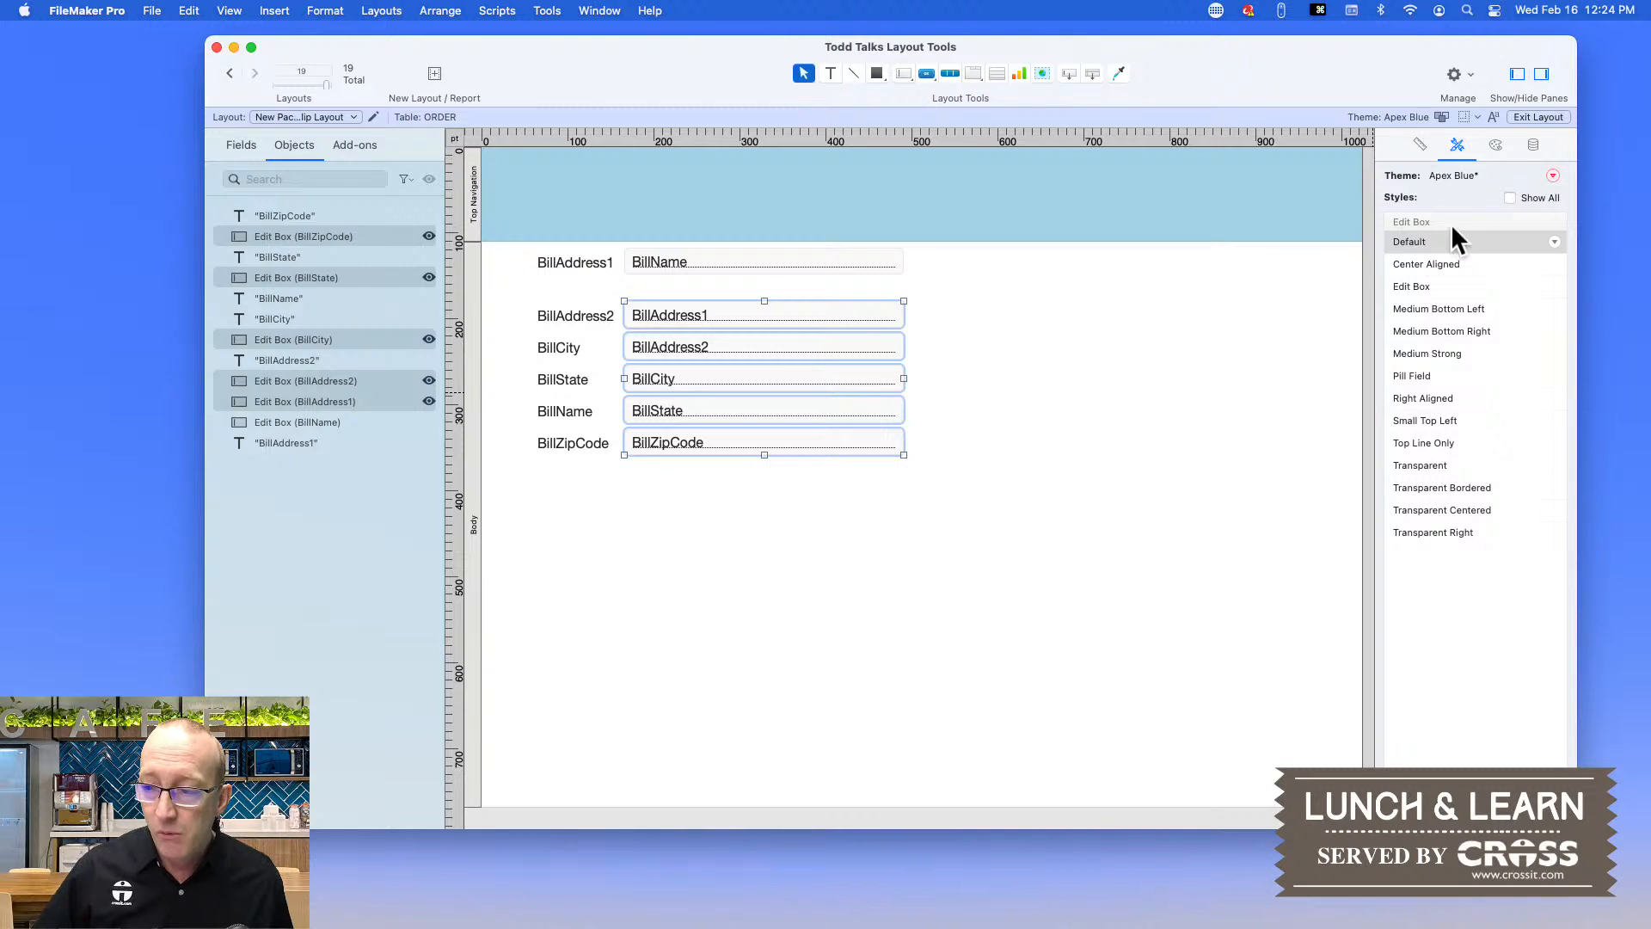
{"action": "left_click", "coordinate": [1404, 289]}
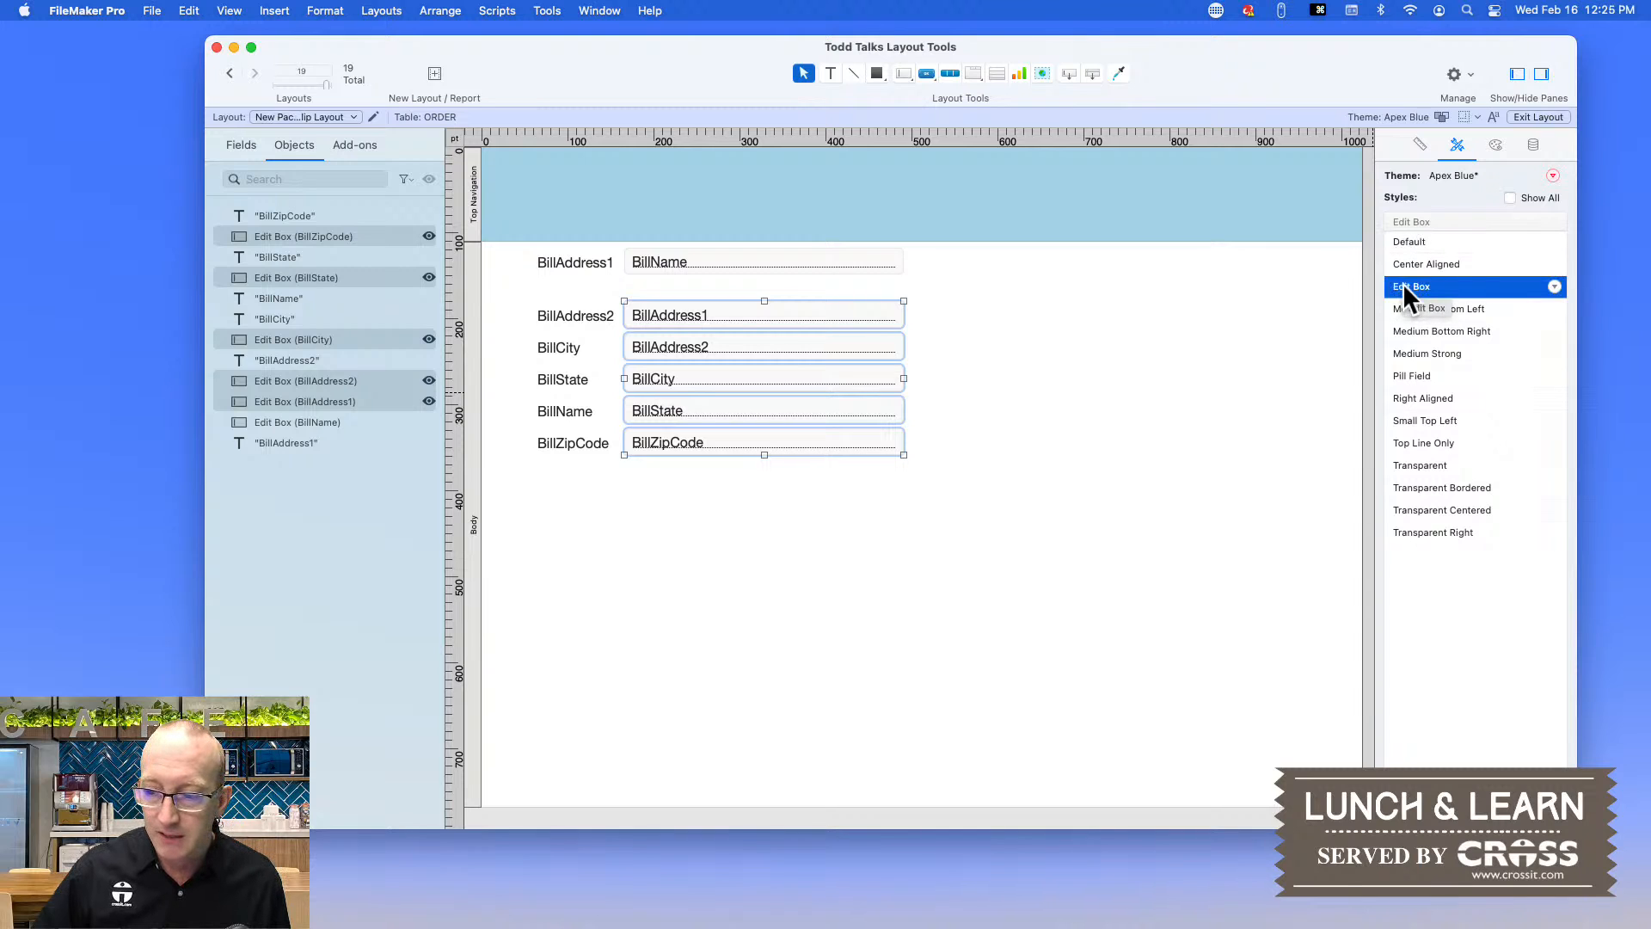
{"action": "left_click", "coordinate": [939, 480]}
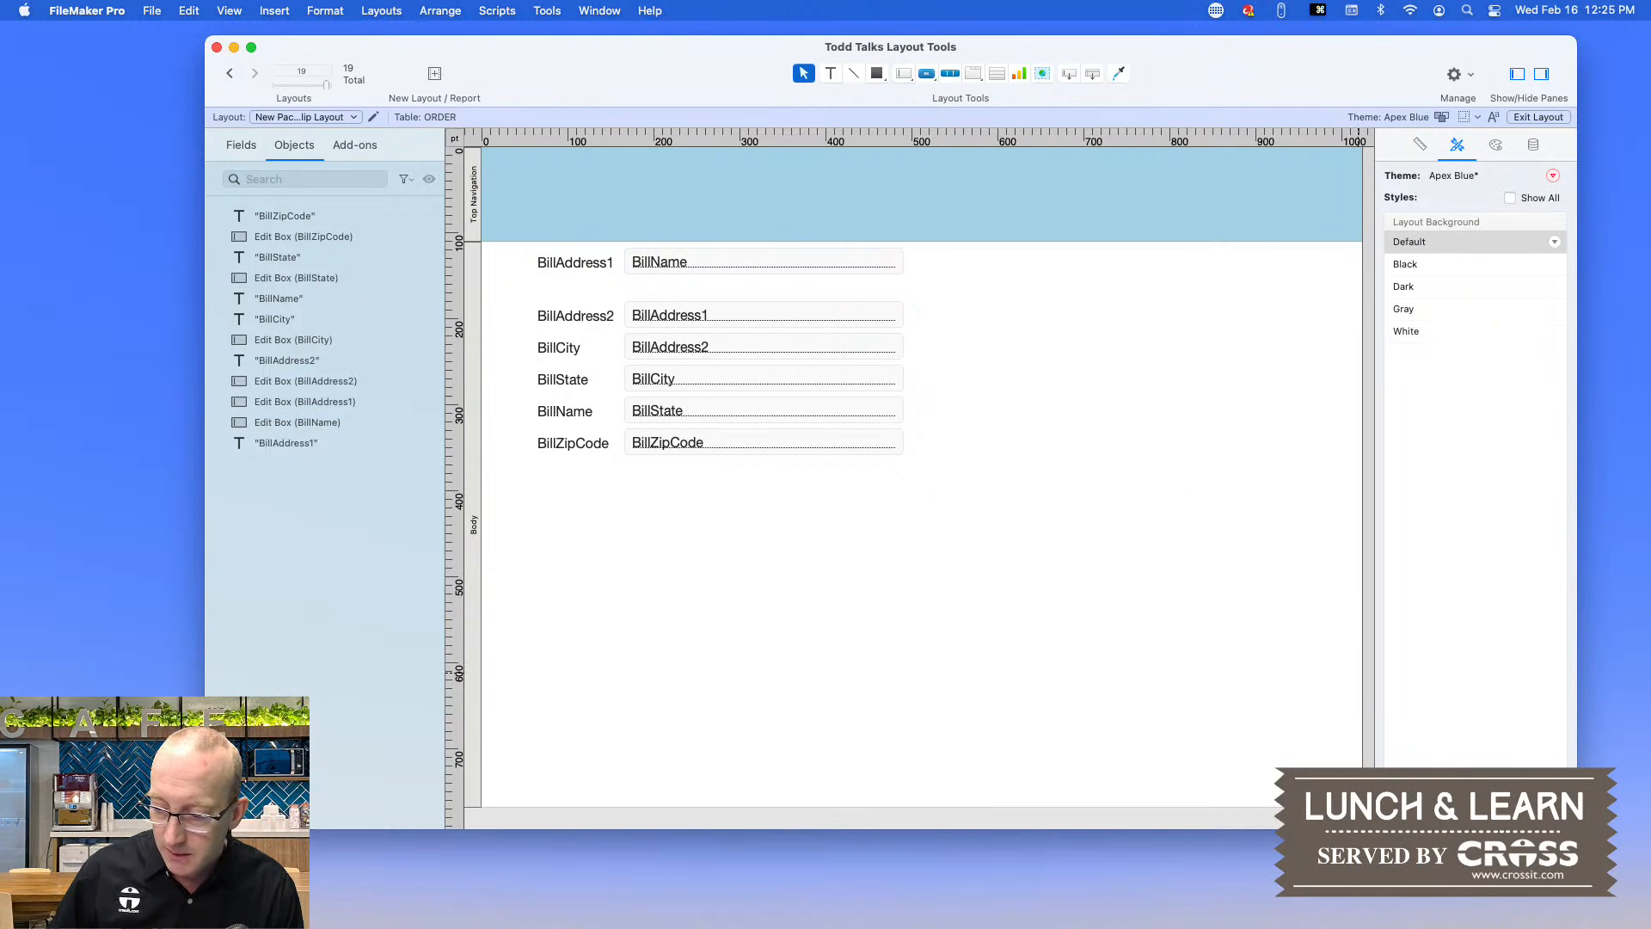
{"action": "key", "text": "super+s"}
{"action": "left_click_drag", "start_coordinate": [588, 495], "coordinate": [148, 69]}
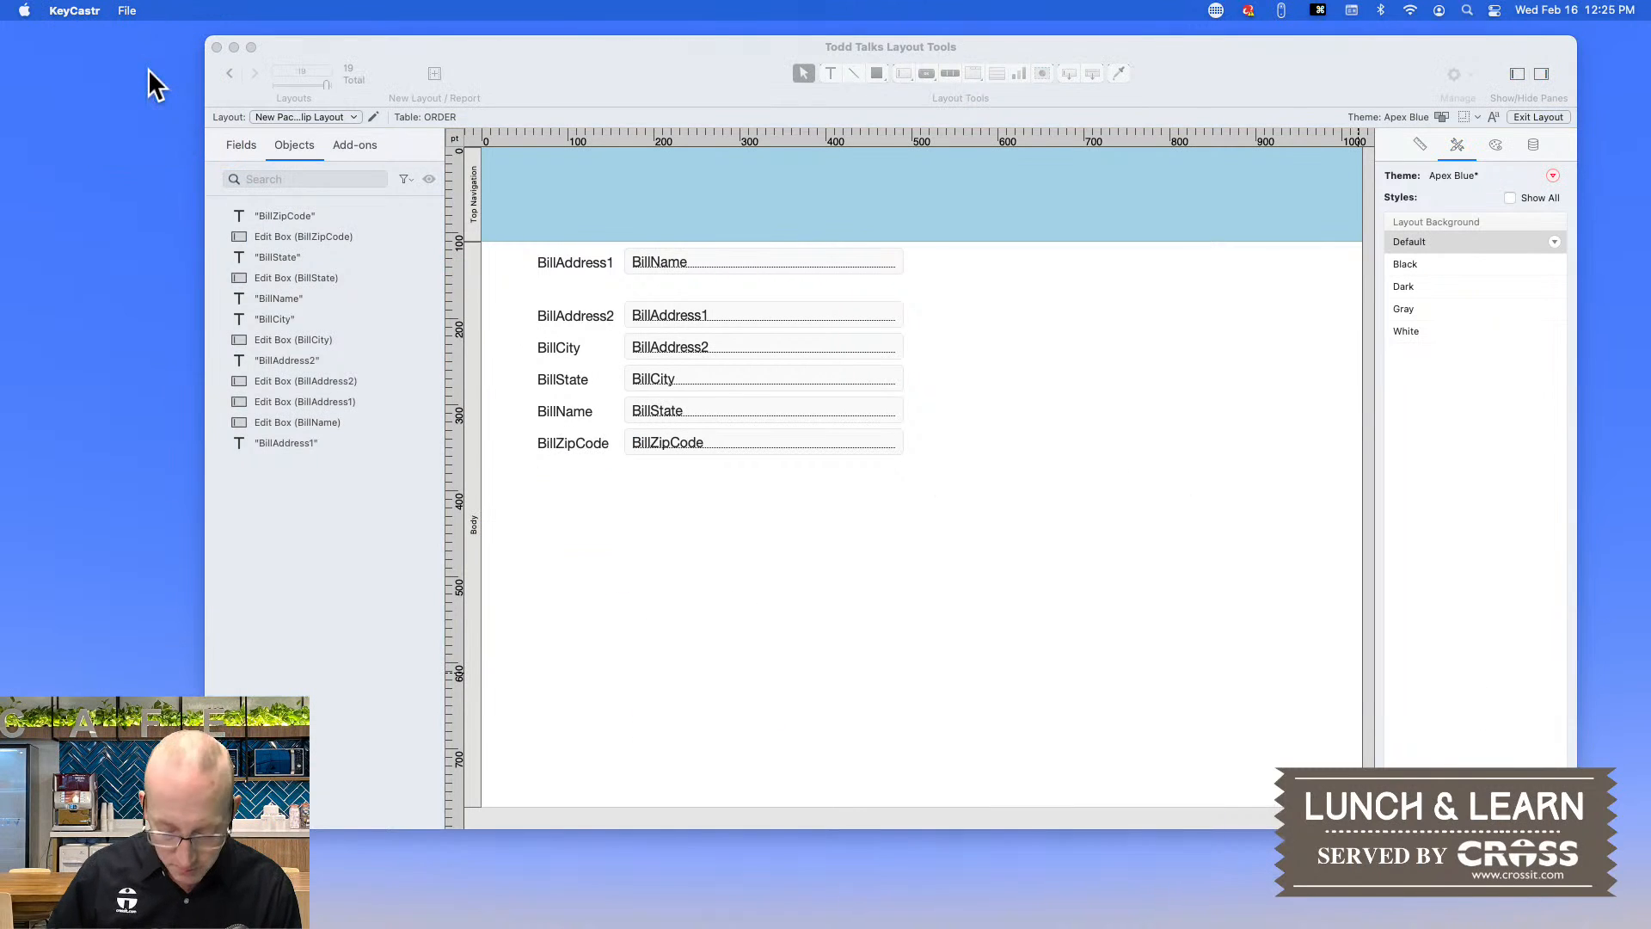
{"action": "key", "text": "super+b"}
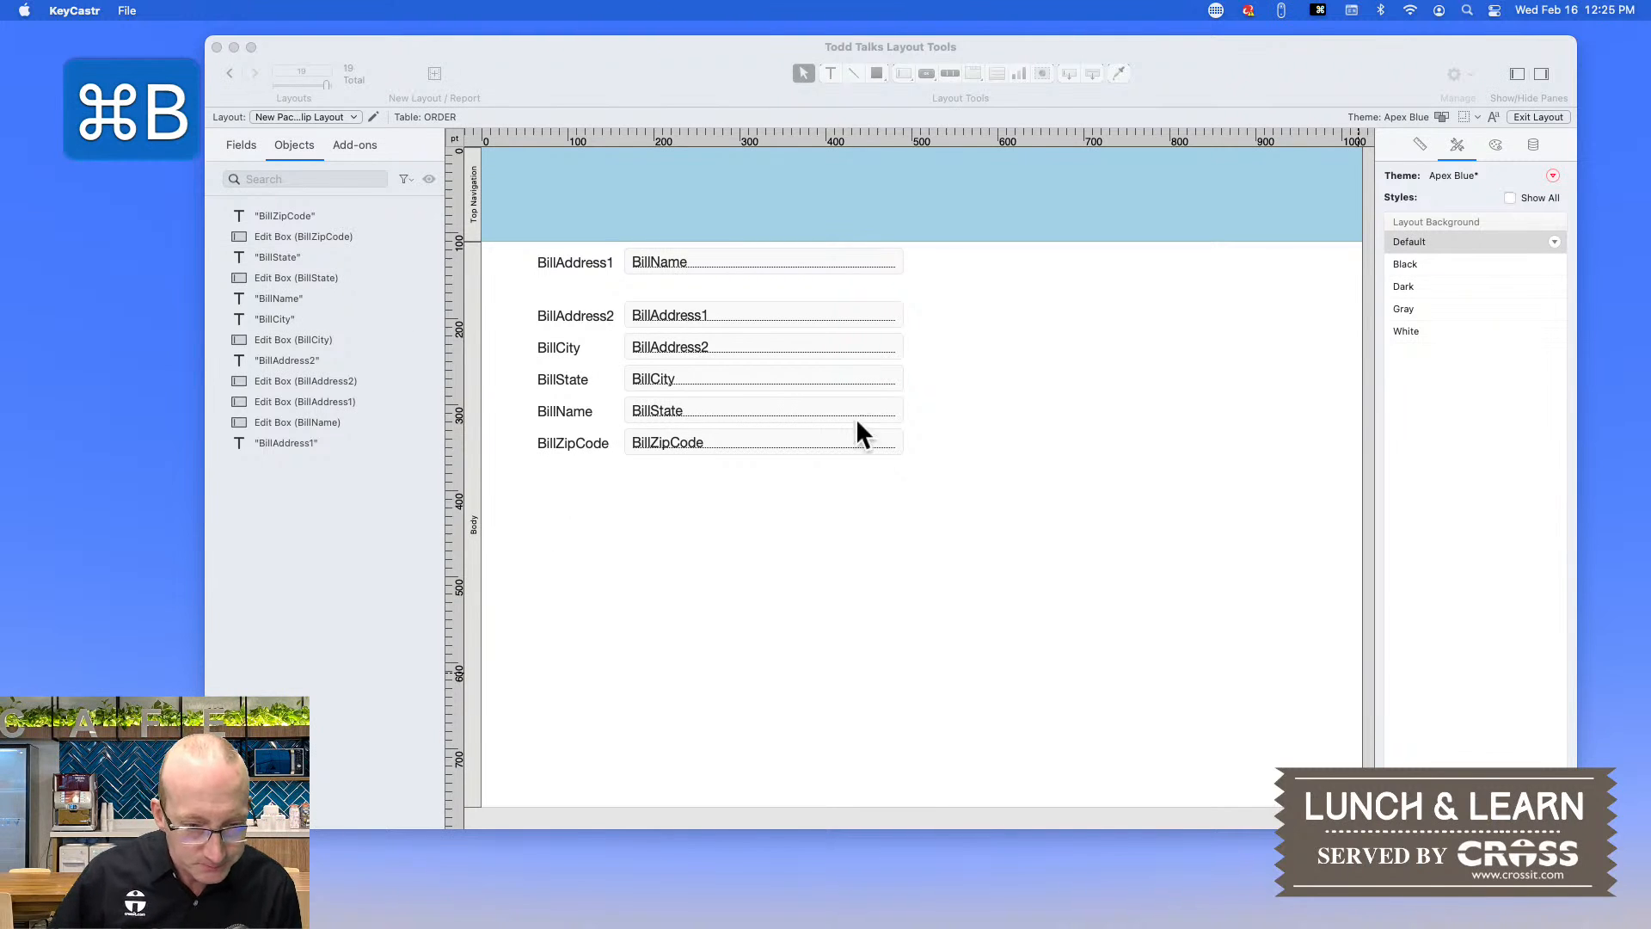
{"action": "left_click", "coordinate": [992, 398]}
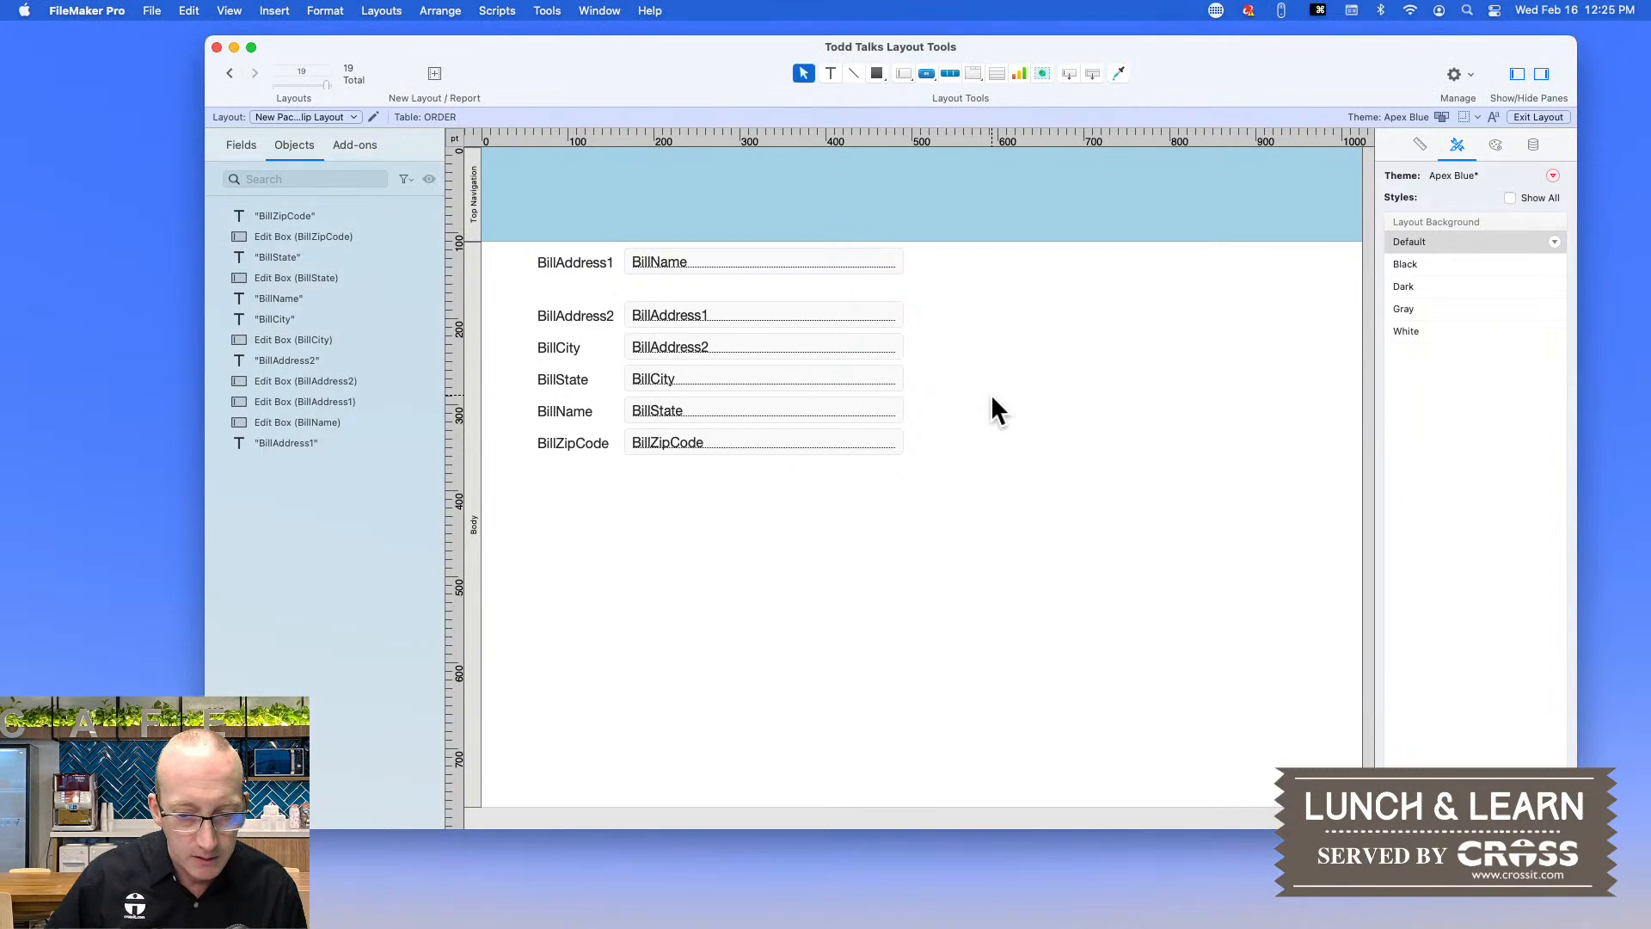
- Preview the restyled billing fields in Browse mode by entering each one to check its in-focus fill
{"action": "key", "text": "super+b"}
{"action": "left_click", "coordinate": [652, 246]}
{"action": "left_click", "coordinate": [686, 296]}
{"action": "left_click", "coordinate": [693, 331]}
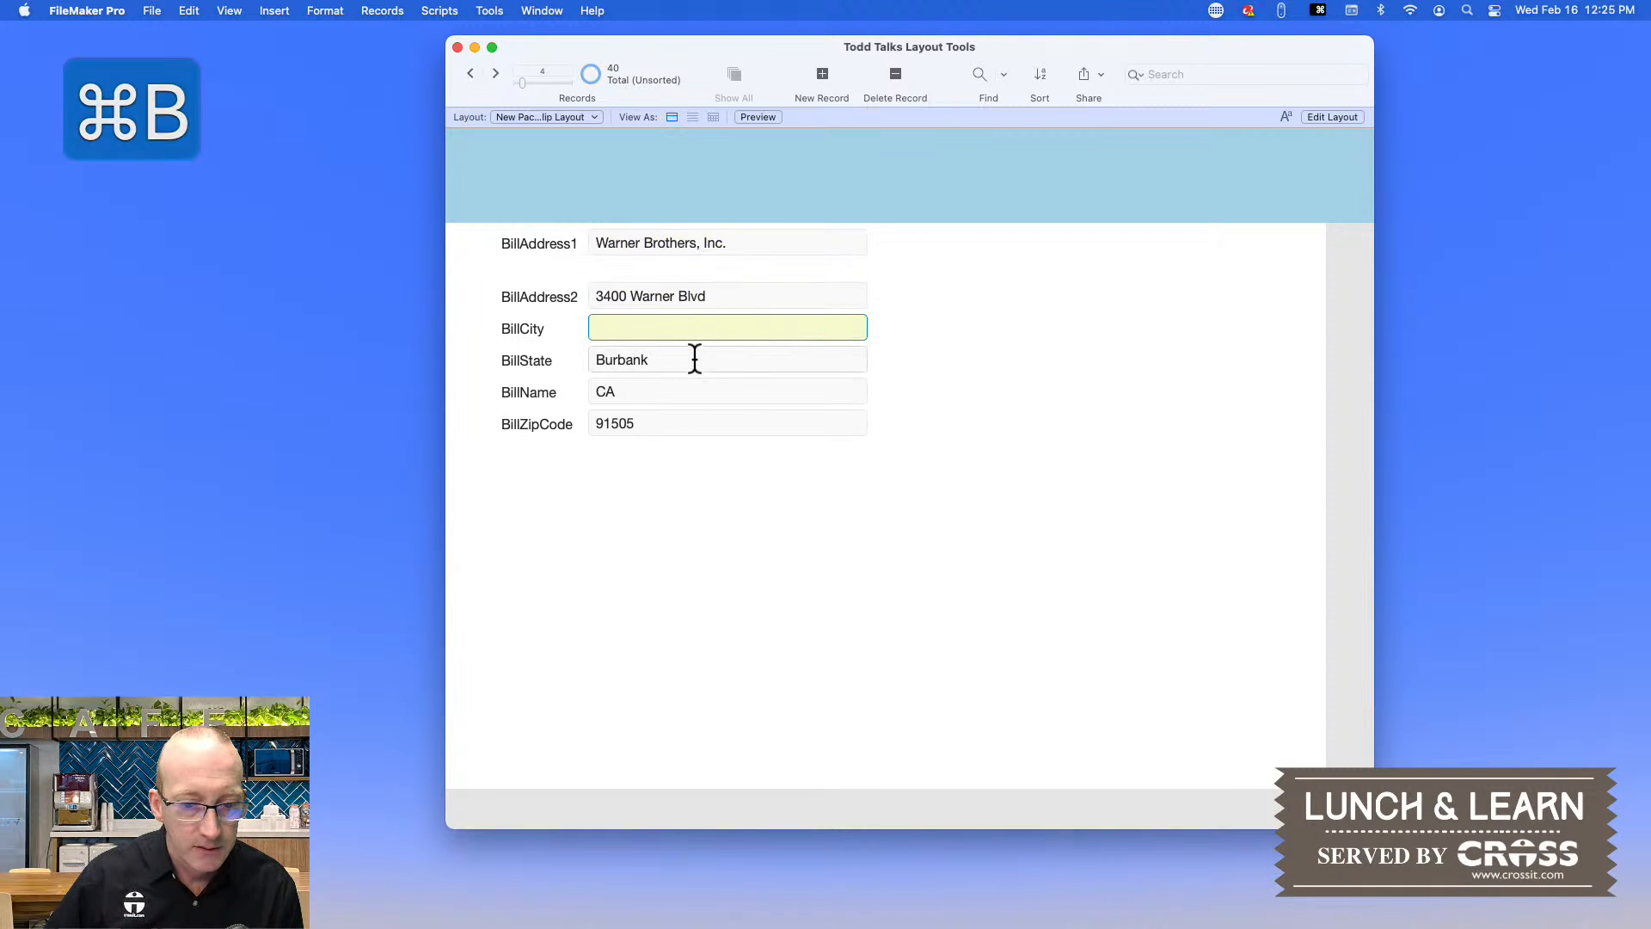
{"action": "left_click", "coordinate": [696, 360]}
{"action": "left_click", "coordinate": [698, 392]}
{"action": "left_click", "coordinate": [700, 423]}
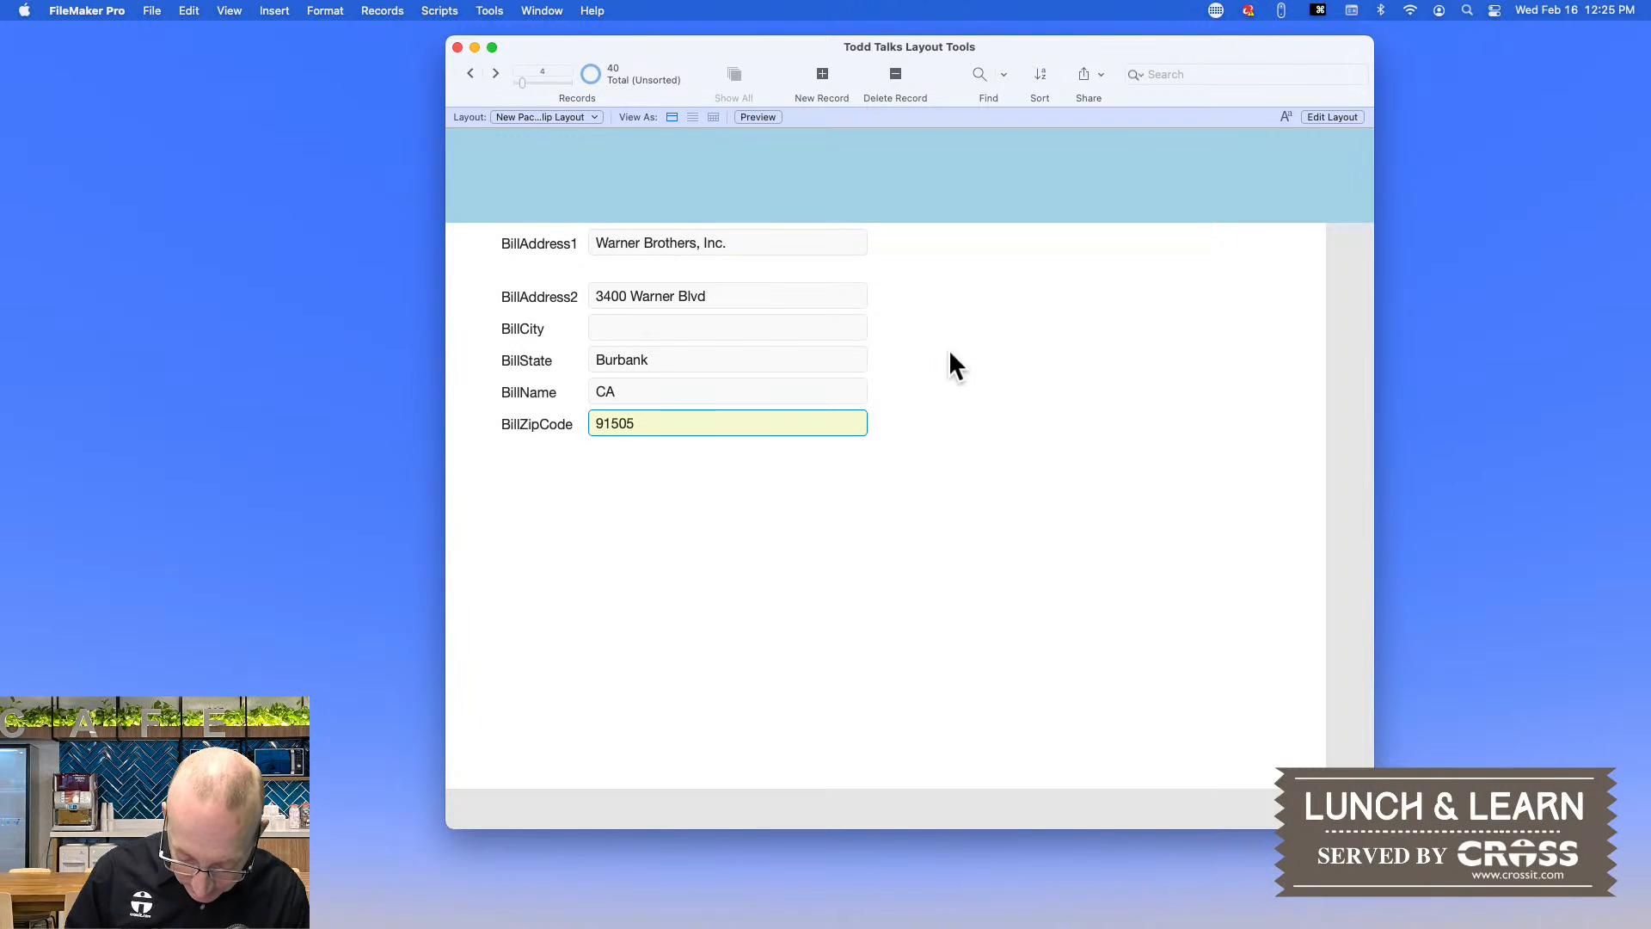
- Return to Layout mode and examine the styles available for the Top Navigation part, the Body part and the BillAddress1 label
{"action": "key", "text": "super+l"}
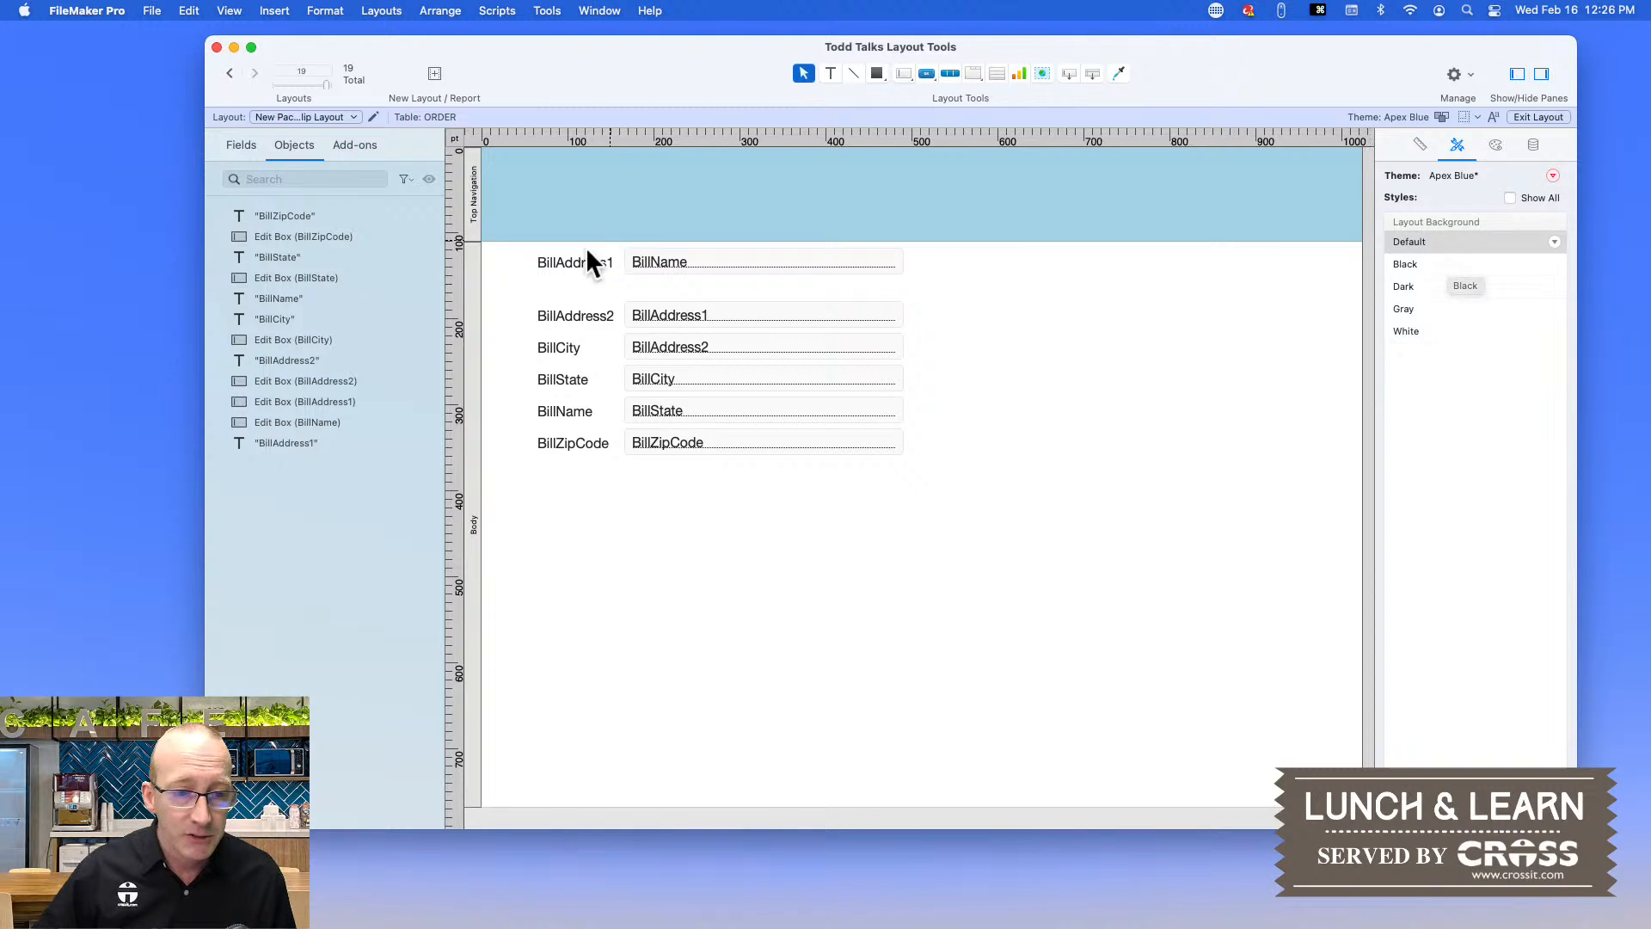
{"action": "left_click", "coordinate": [473, 196]}
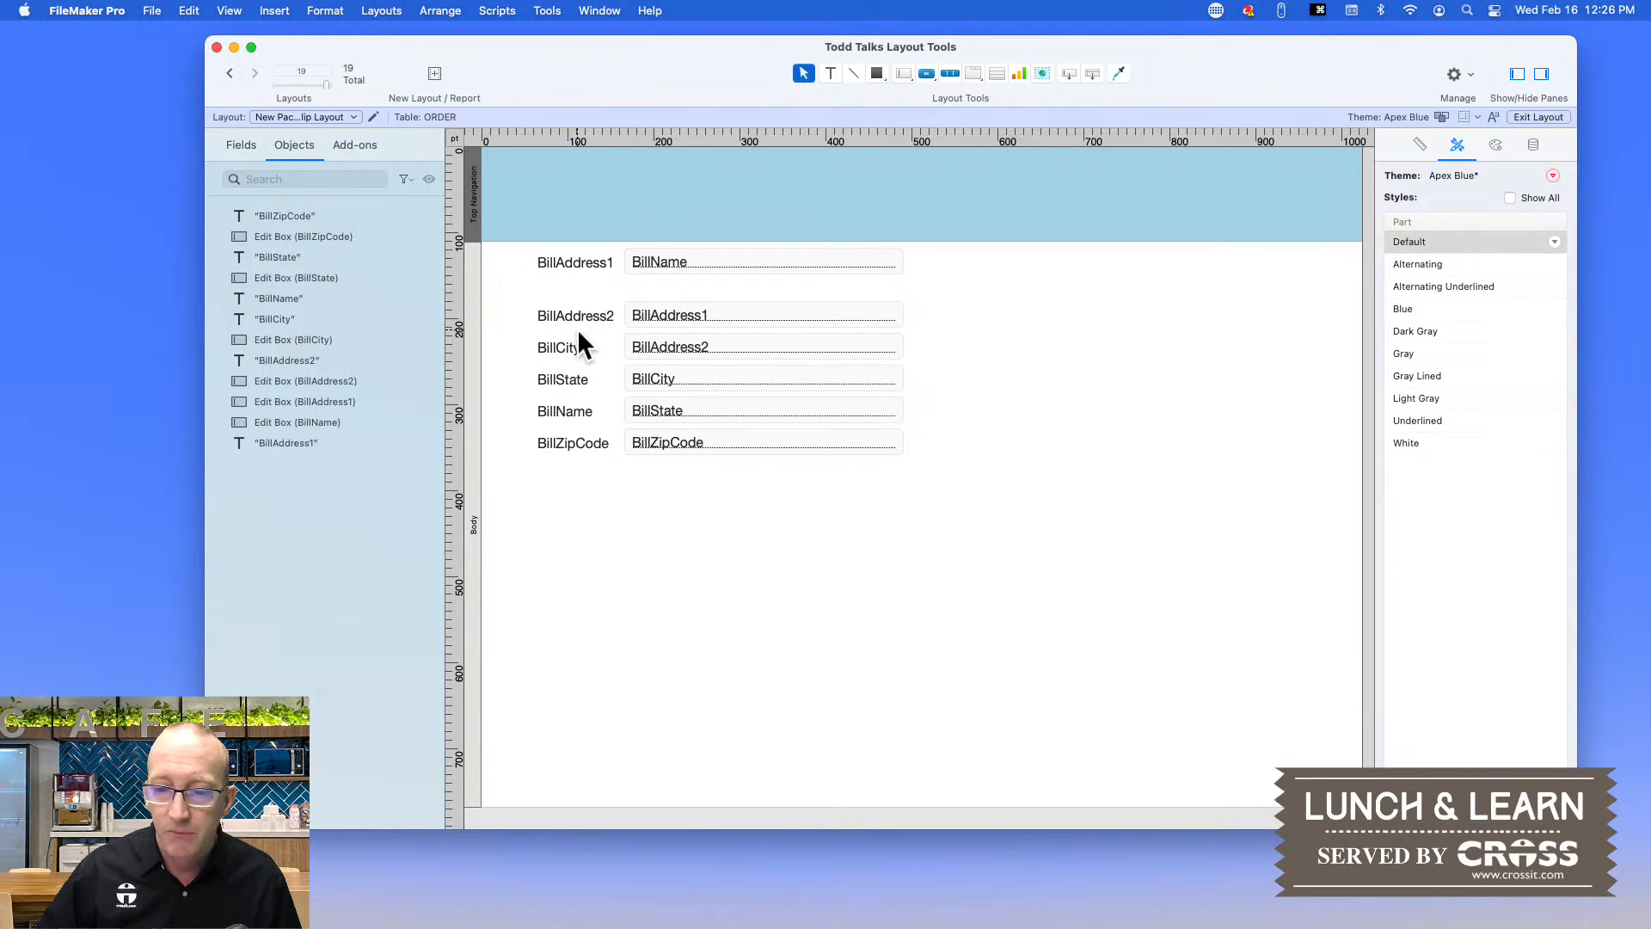
{"action": "left_click", "coordinate": [472, 292]}
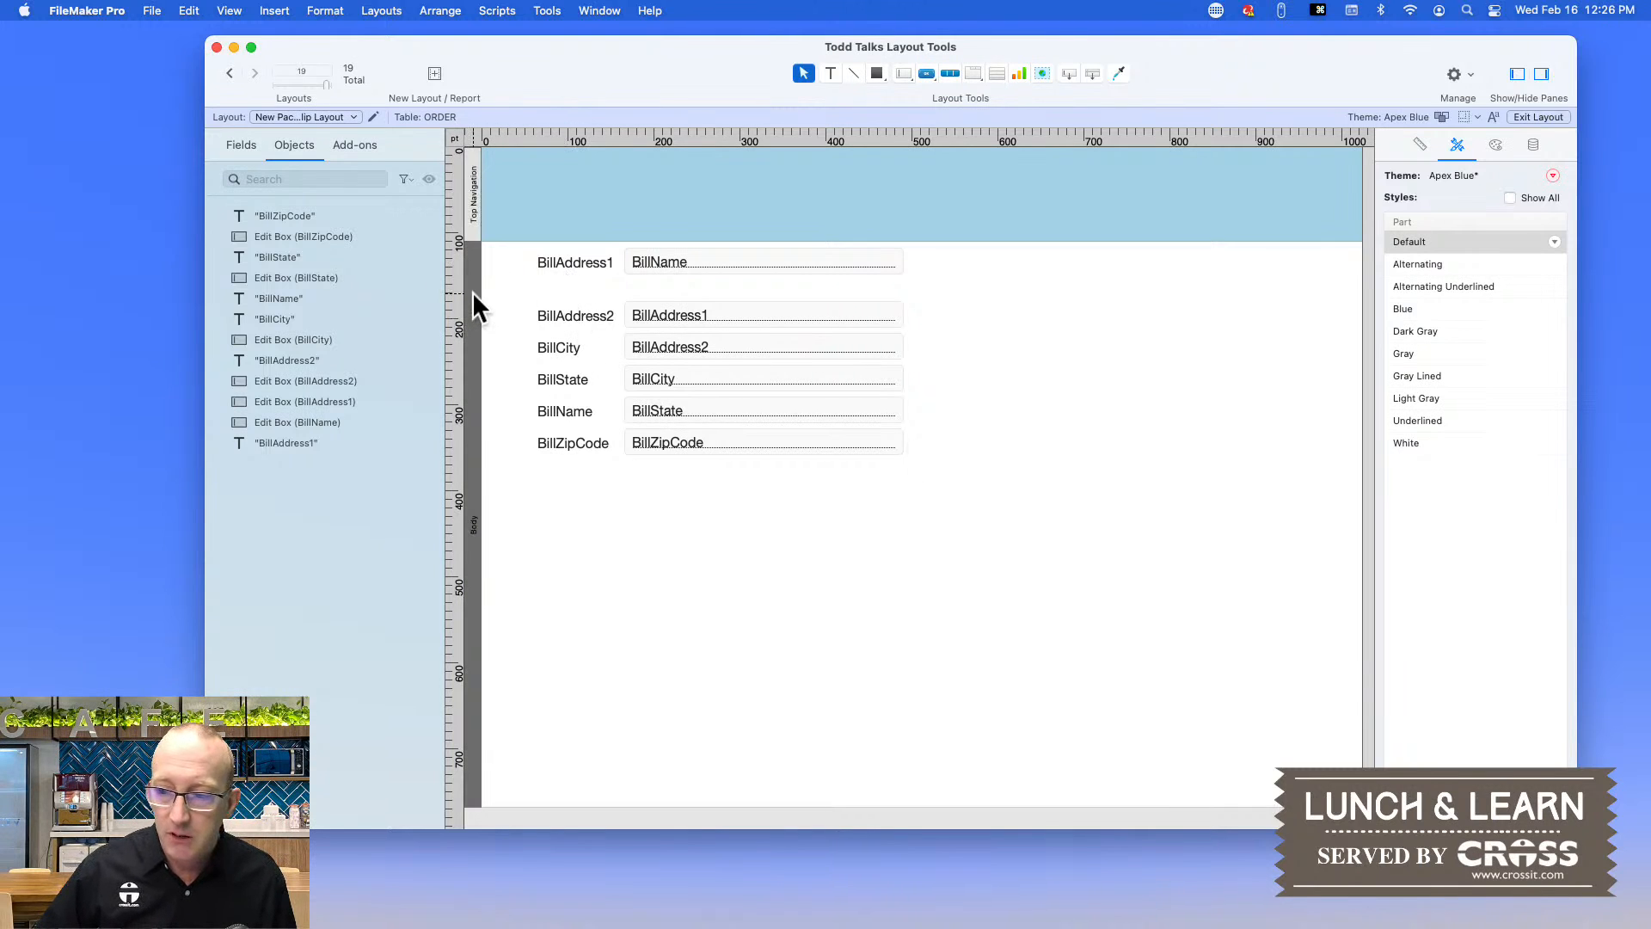
{"action": "left_click", "coordinate": [581, 263]}
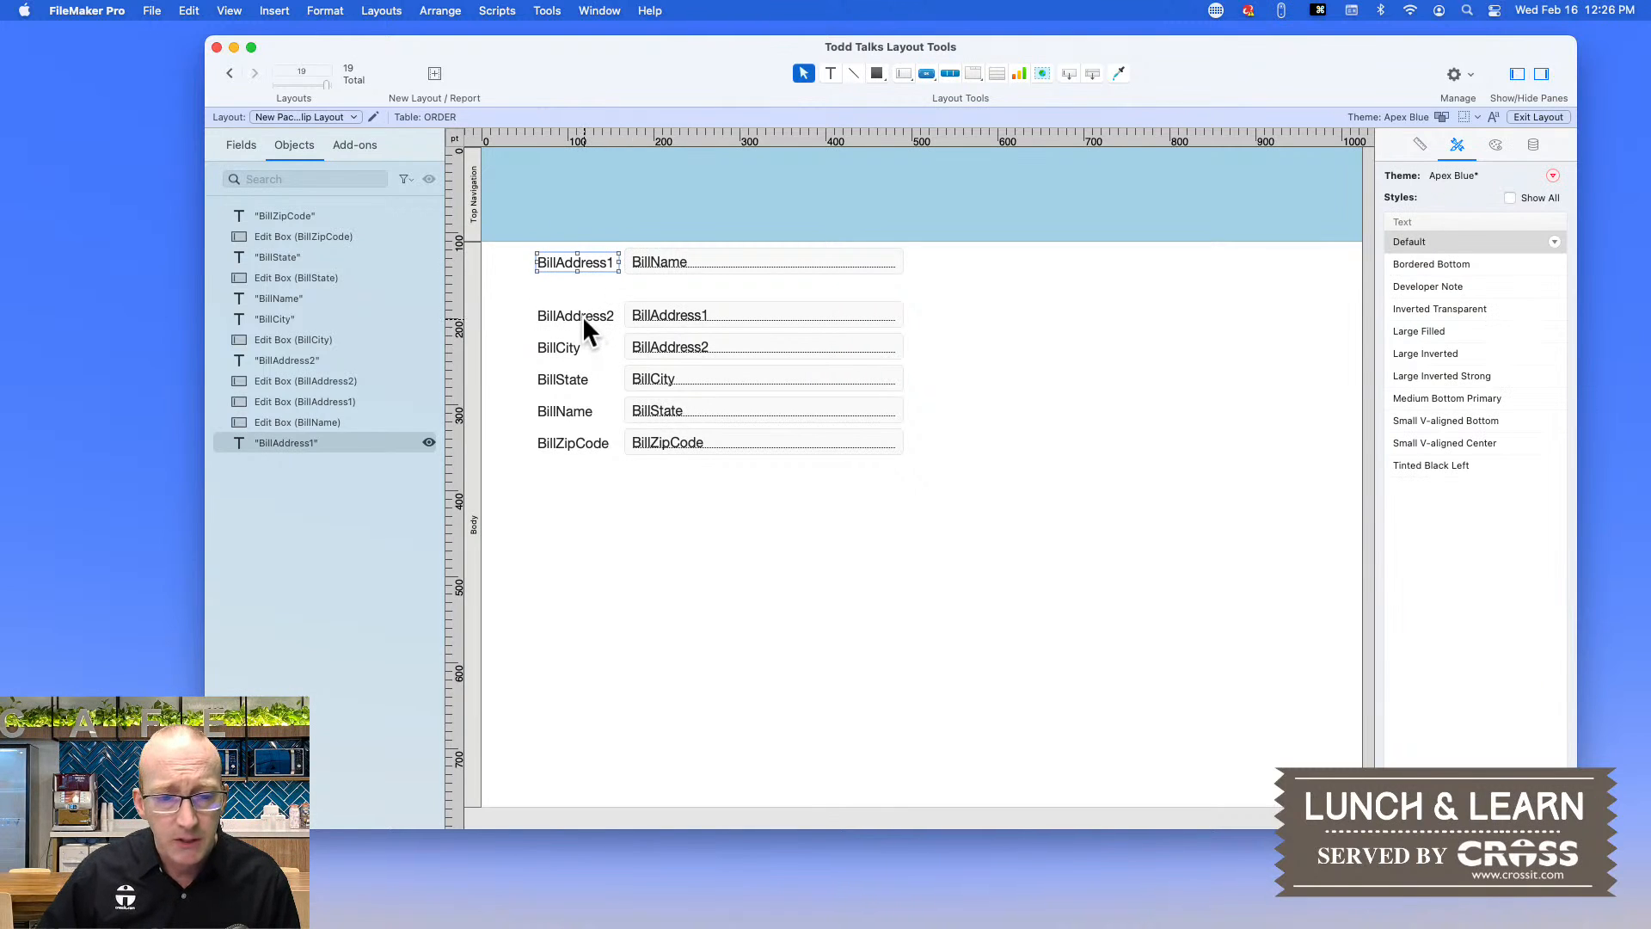
- Select the BillName edit box, show all styles of the Apex Blue theme, and examine the styles offered for each object type
{"action": "left_click", "coordinate": [675, 264]}
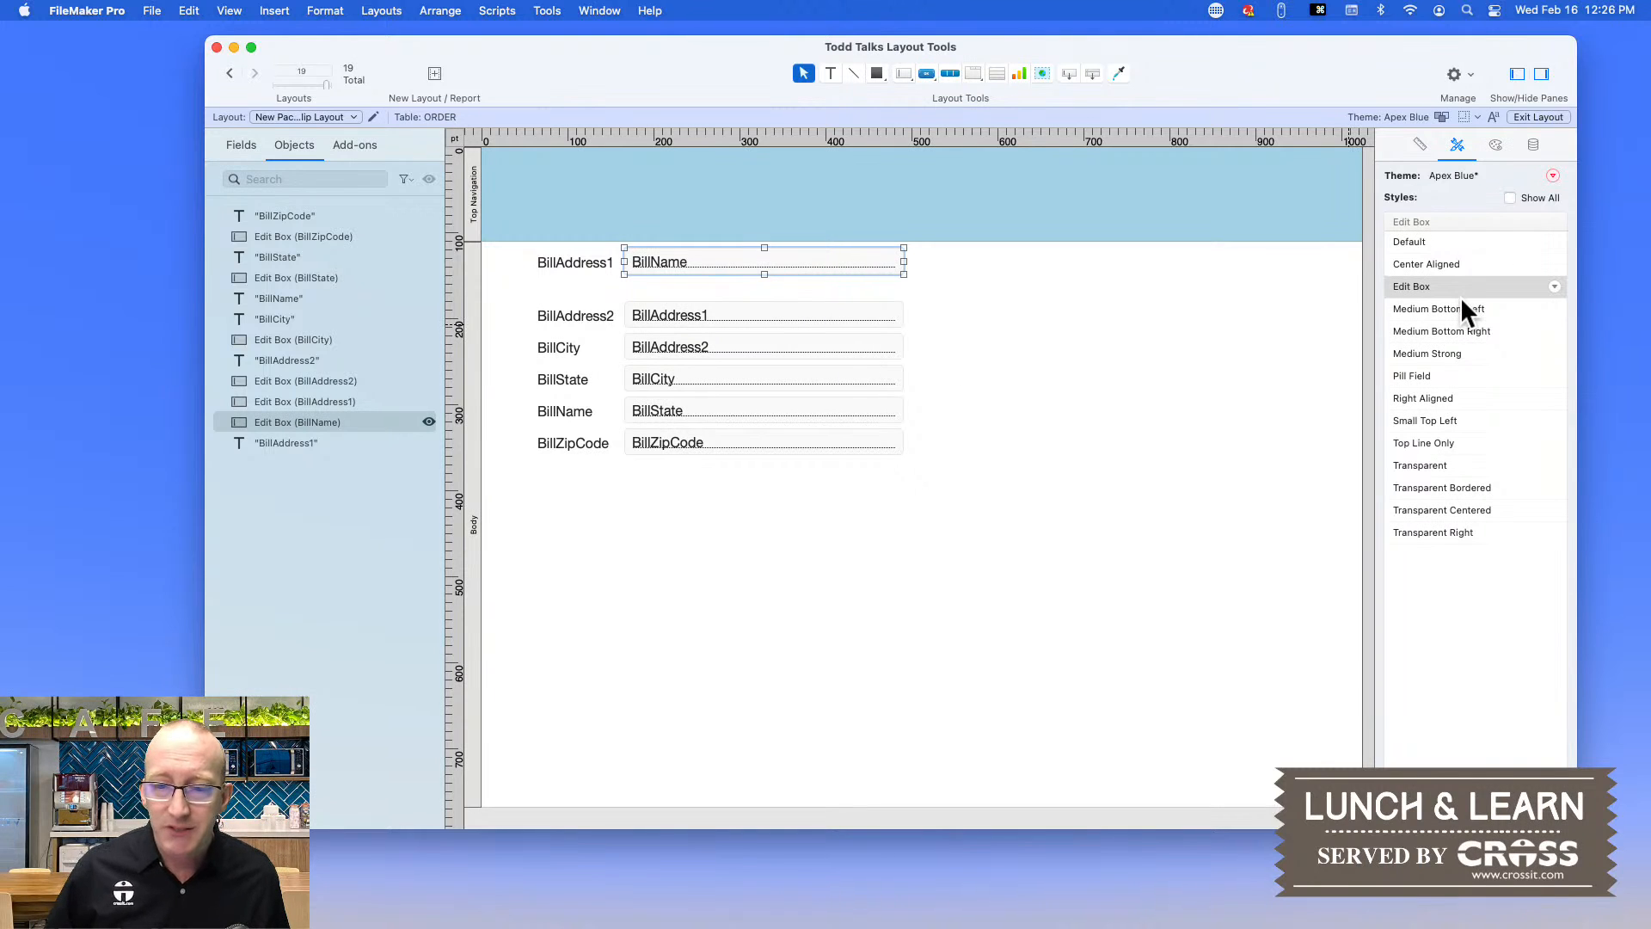
{"action": "left_click", "coordinate": [1511, 199]}
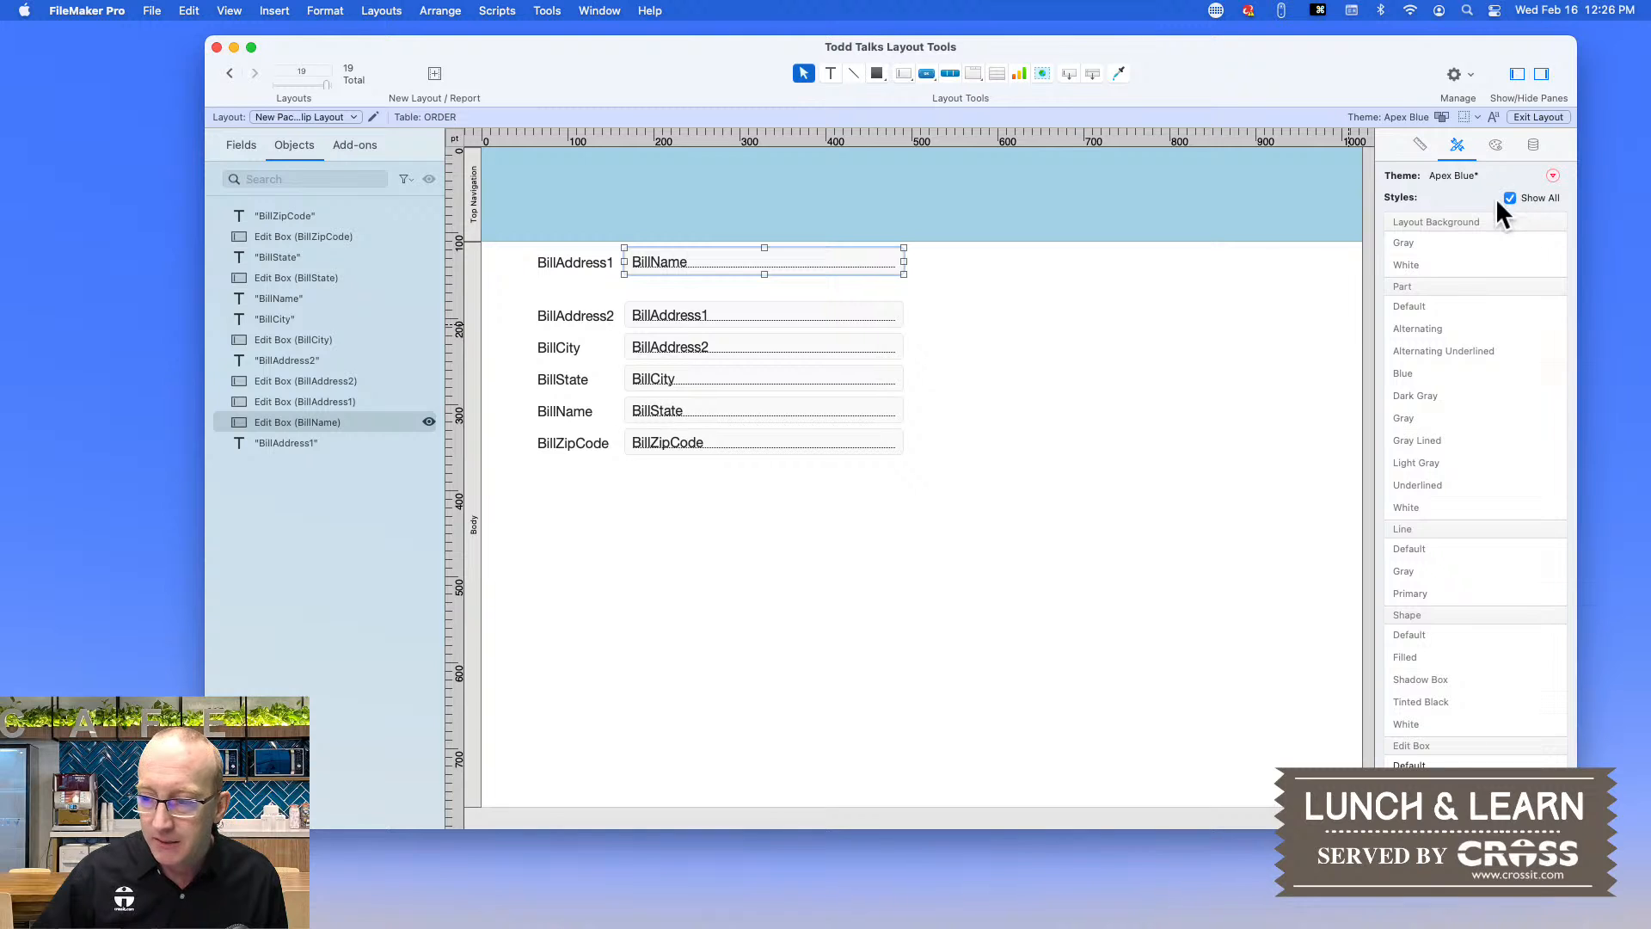
{"action": "scroll", "coordinate": [1419, 271], "scroll_direction": "down", "scroll_amount": 10}
{"action": "scroll", "coordinate": [1419, 276], "scroll_direction": "down", "scroll_amount": 15}
{"action": "scroll", "coordinate": [1405, 290], "scroll_direction": "down", "scroll_amount": 15}
{"action": "scroll", "coordinate": [1405, 290], "scroll_direction": "down", "scroll_amount": 6}
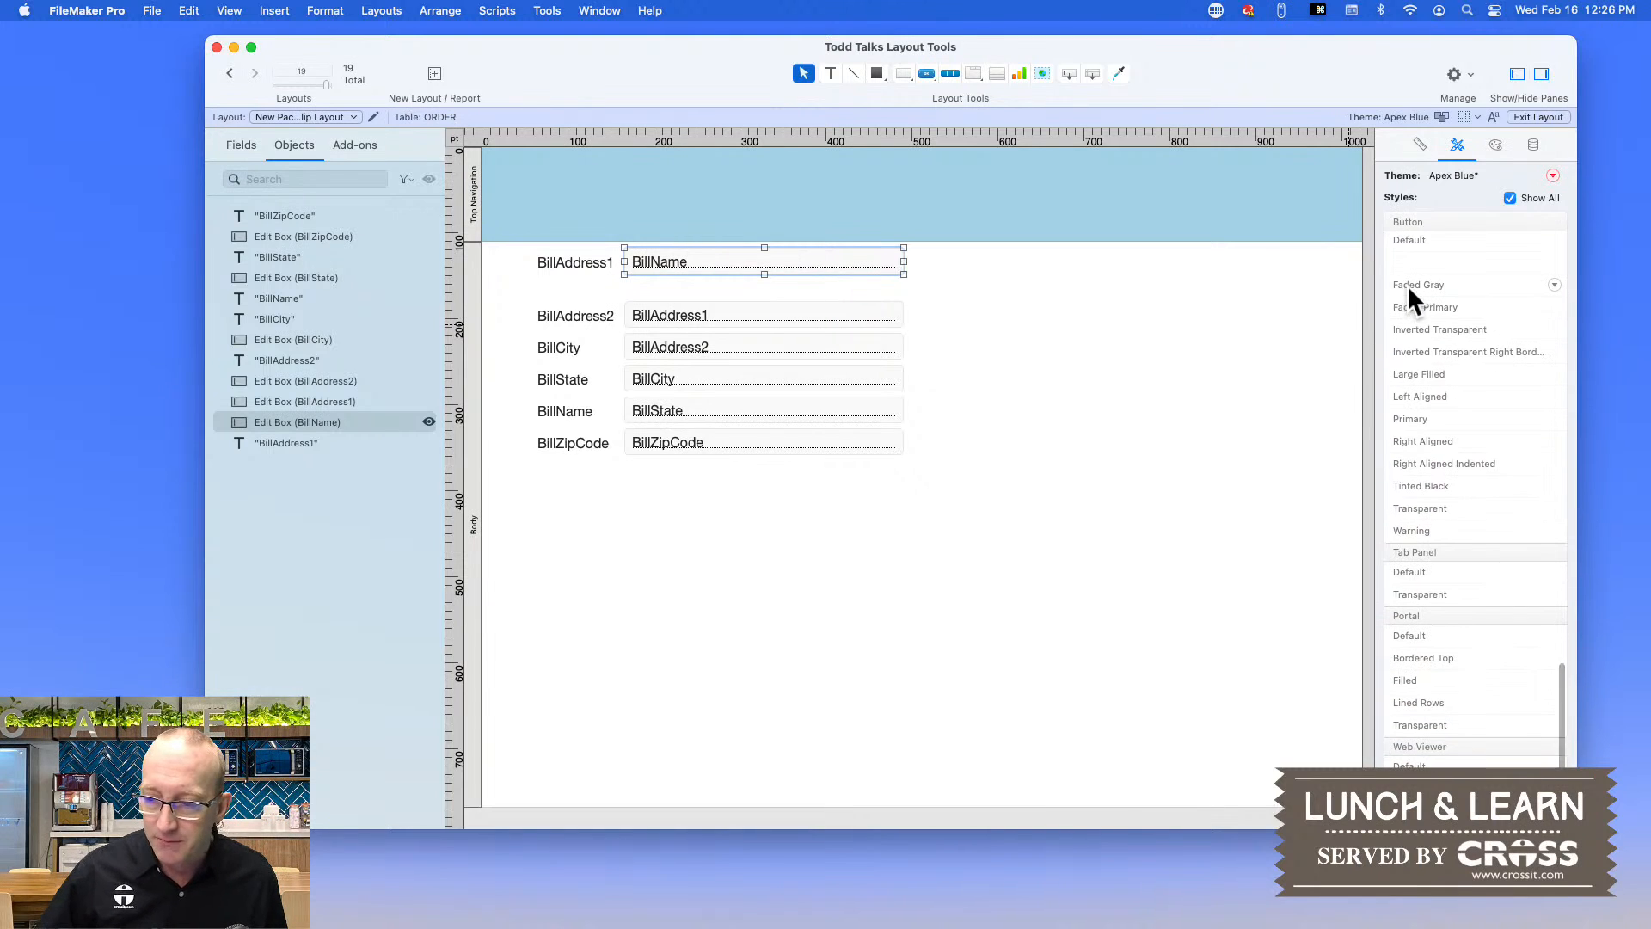
{"action": "scroll", "coordinate": [1437, 296], "scroll_direction": "up", "scroll_amount": 2}
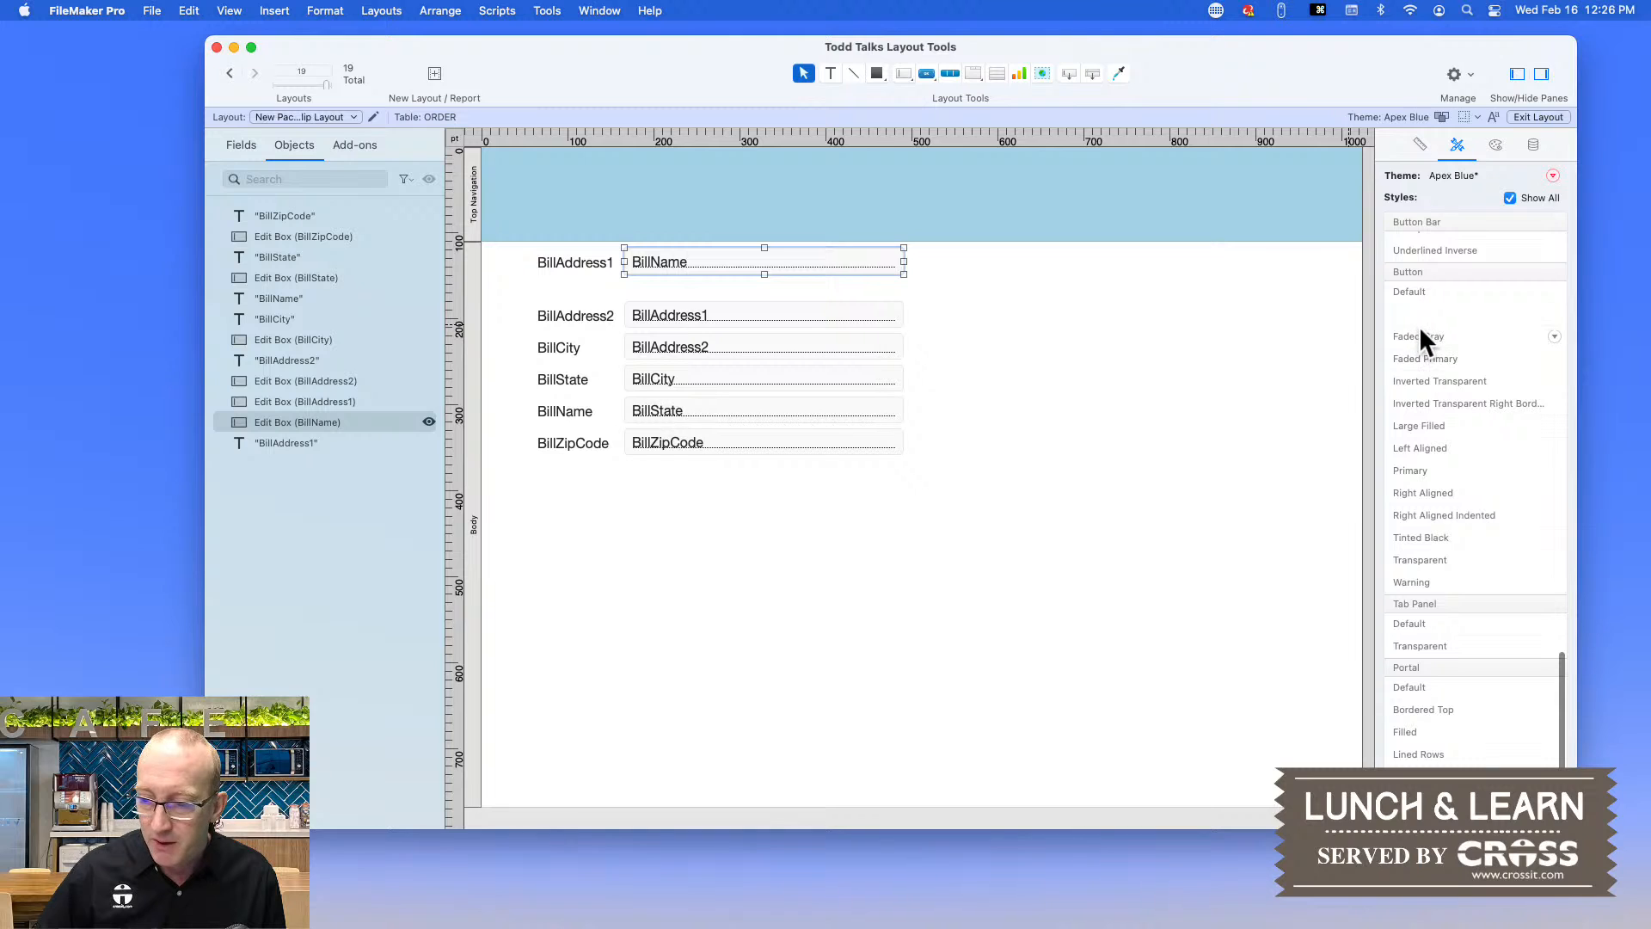
{"action": "scroll", "coordinate": [1416, 616], "scroll_direction": "down", "scroll_amount": 5}
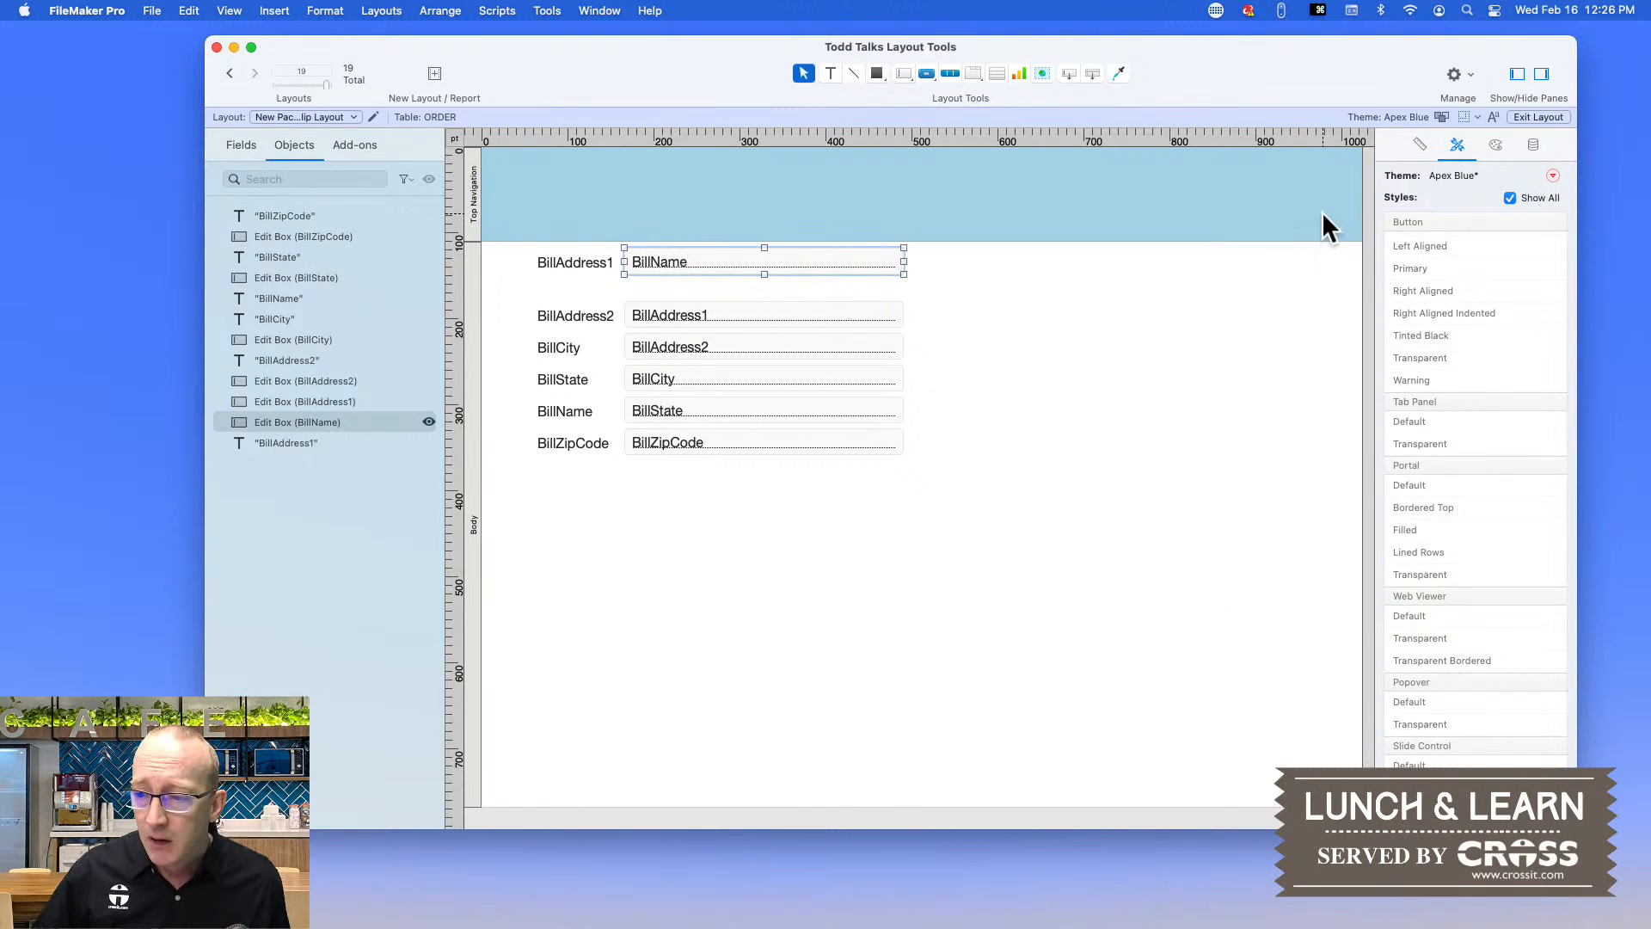
- Examine the BillName edit box's appearance and data settings, turning its Browse Mode field entry off and back on
{"action": "left_click", "coordinate": [1496, 146]}
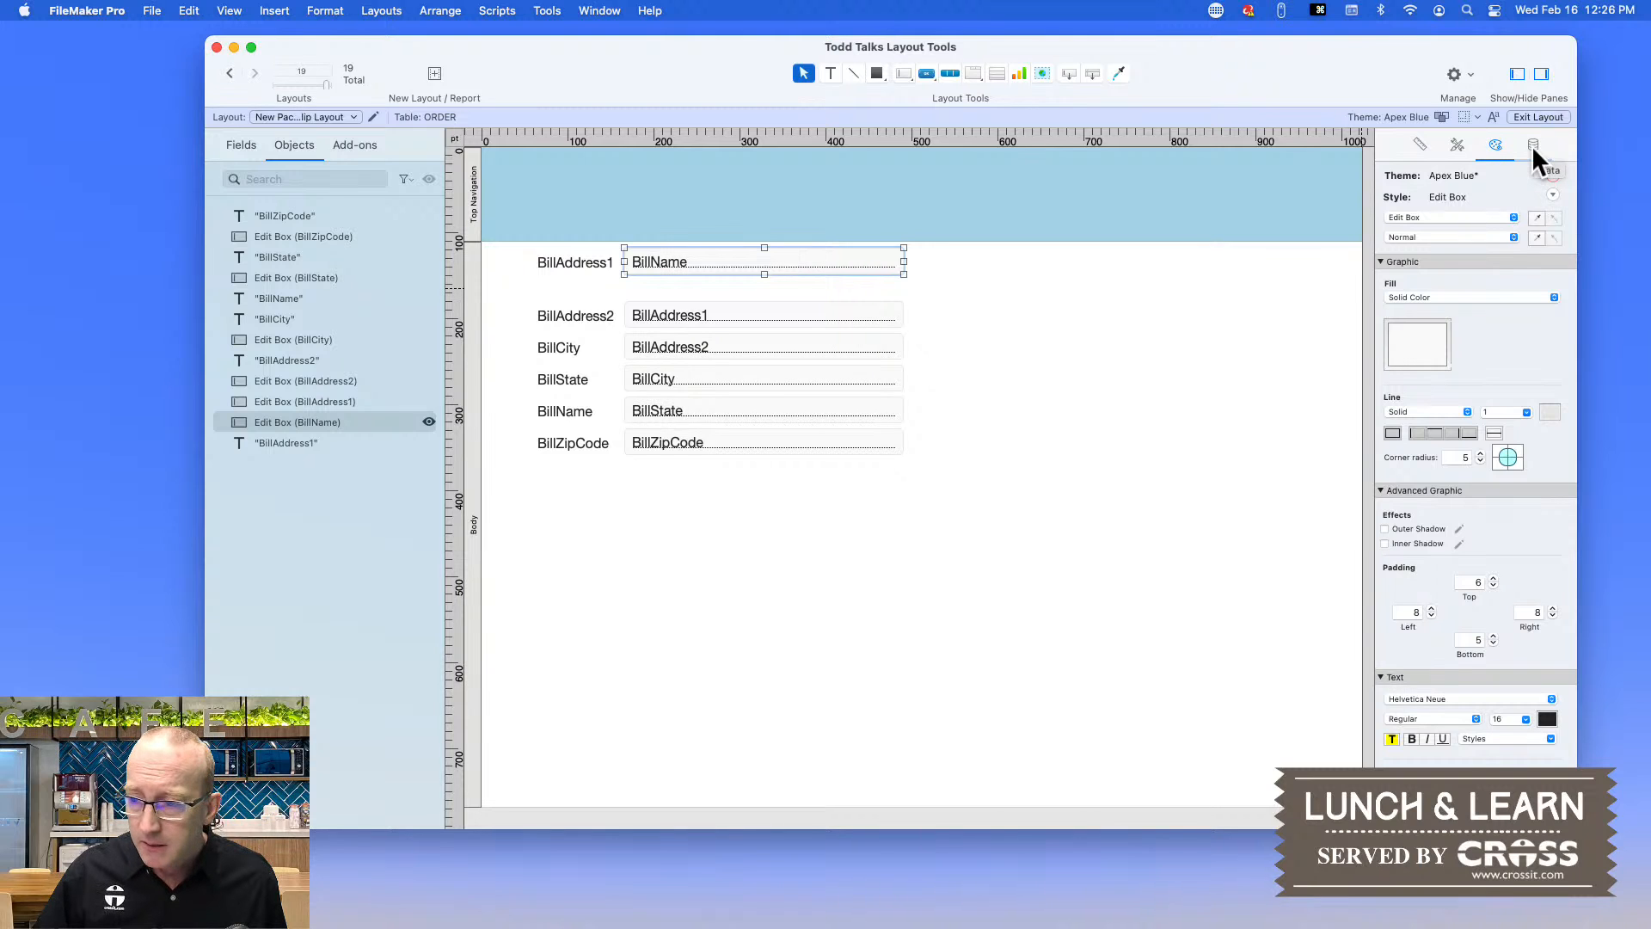
{"action": "left_click", "coordinate": [1533, 146]}
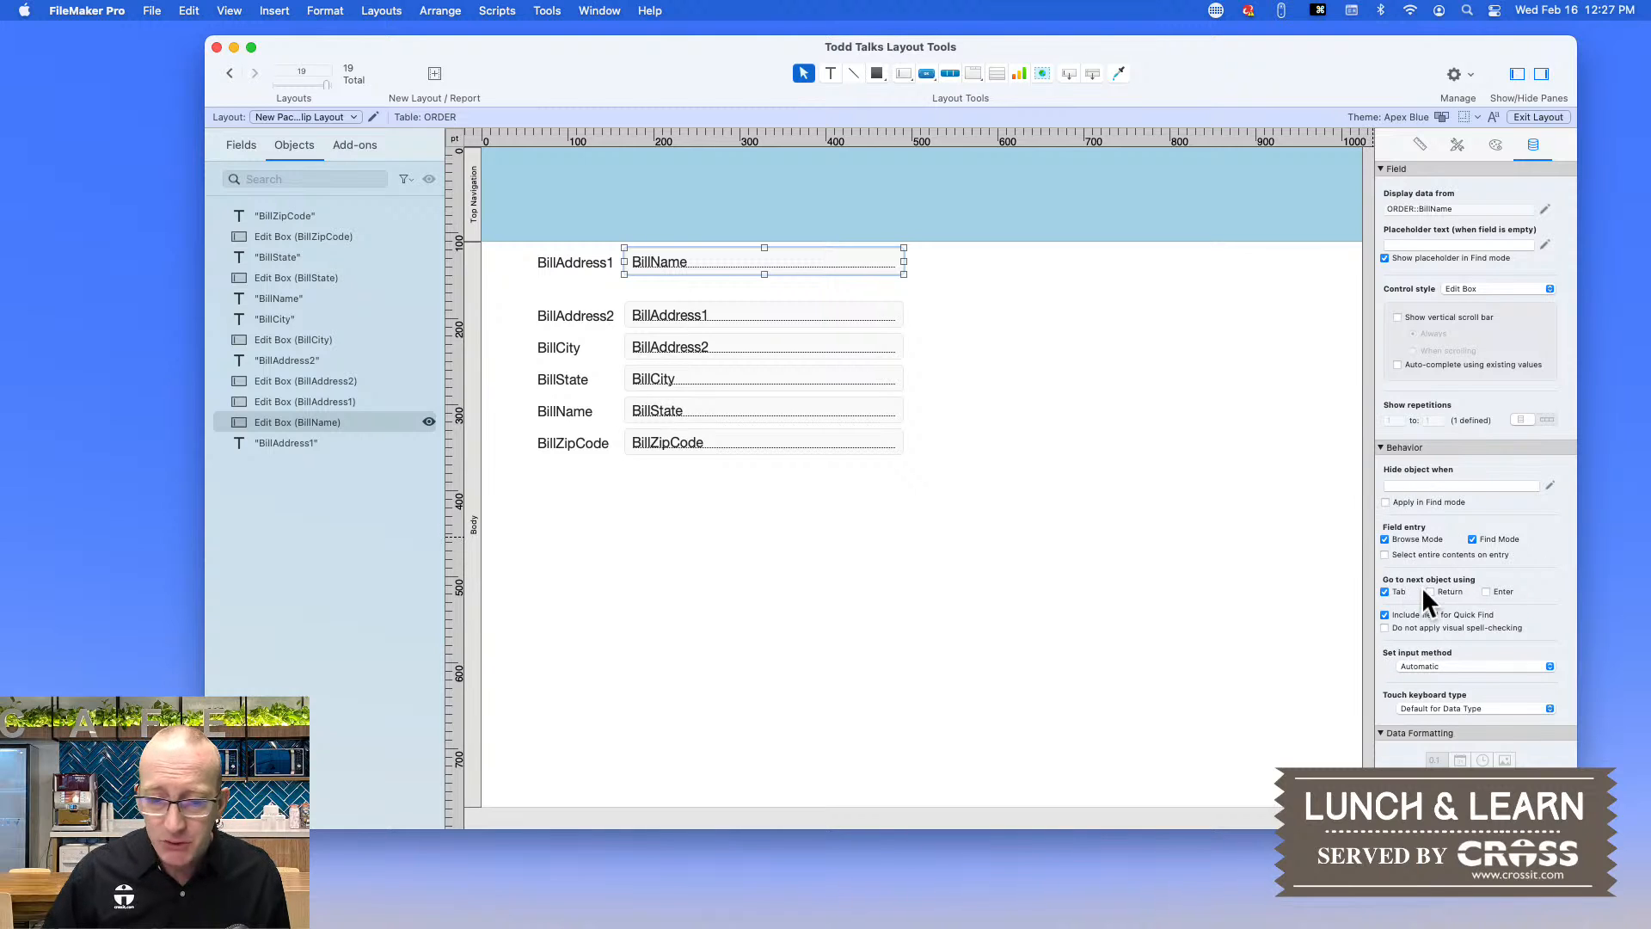
{"action": "left_click", "coordinate": [1385, 539]}
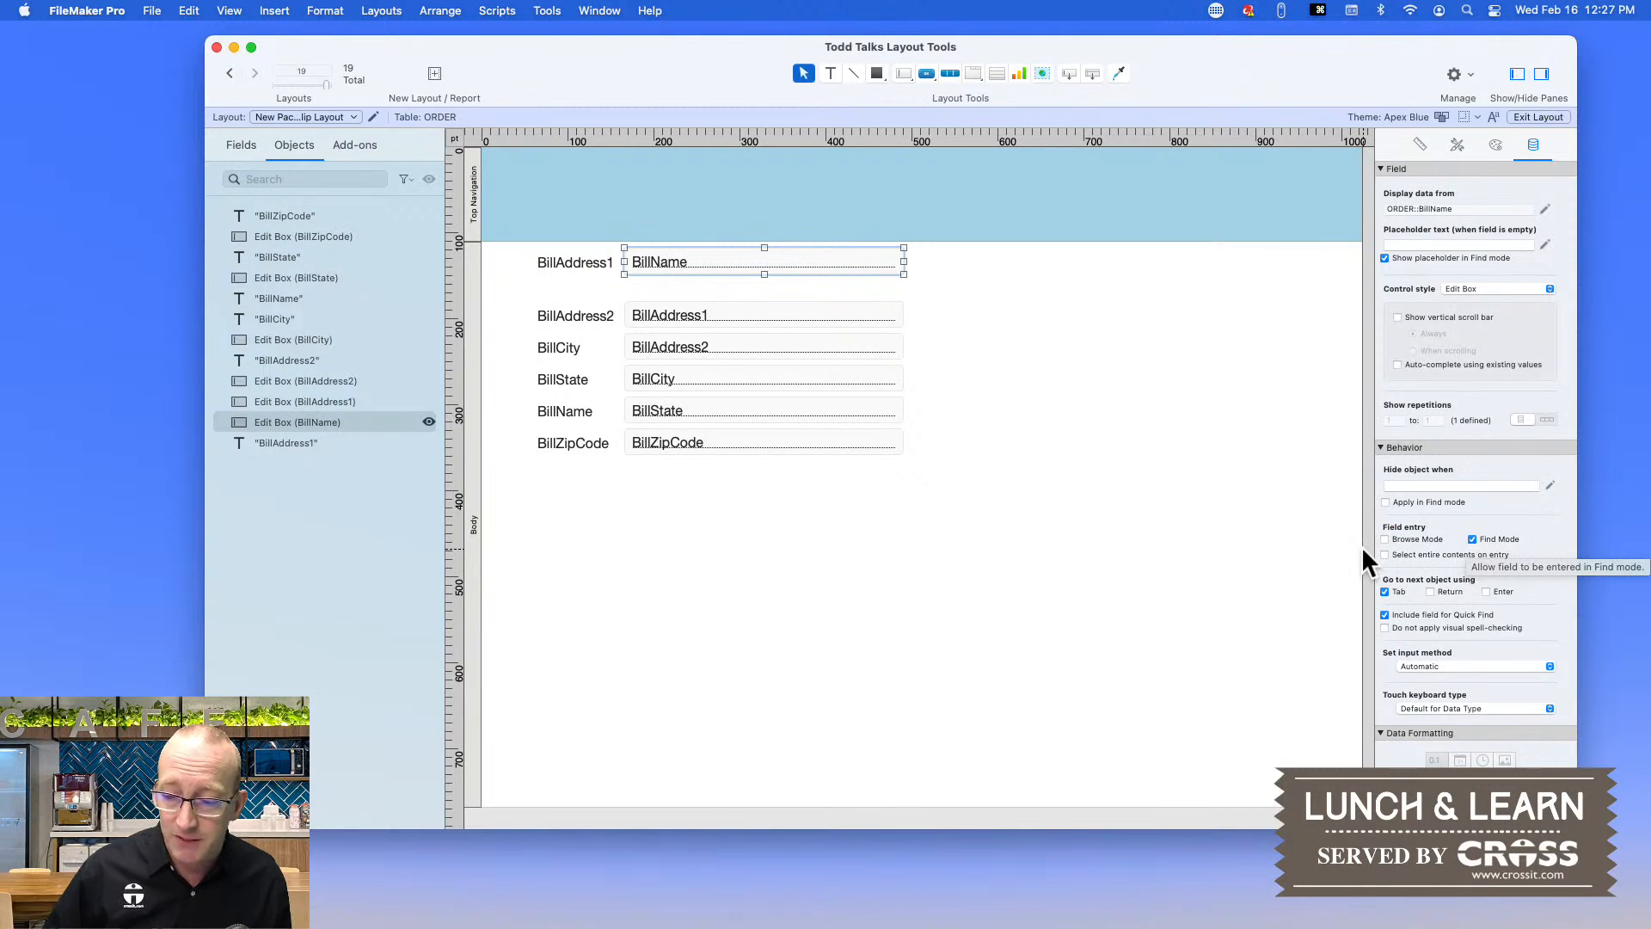
{"action": "left_click", "coordinate": [1386, 539]}
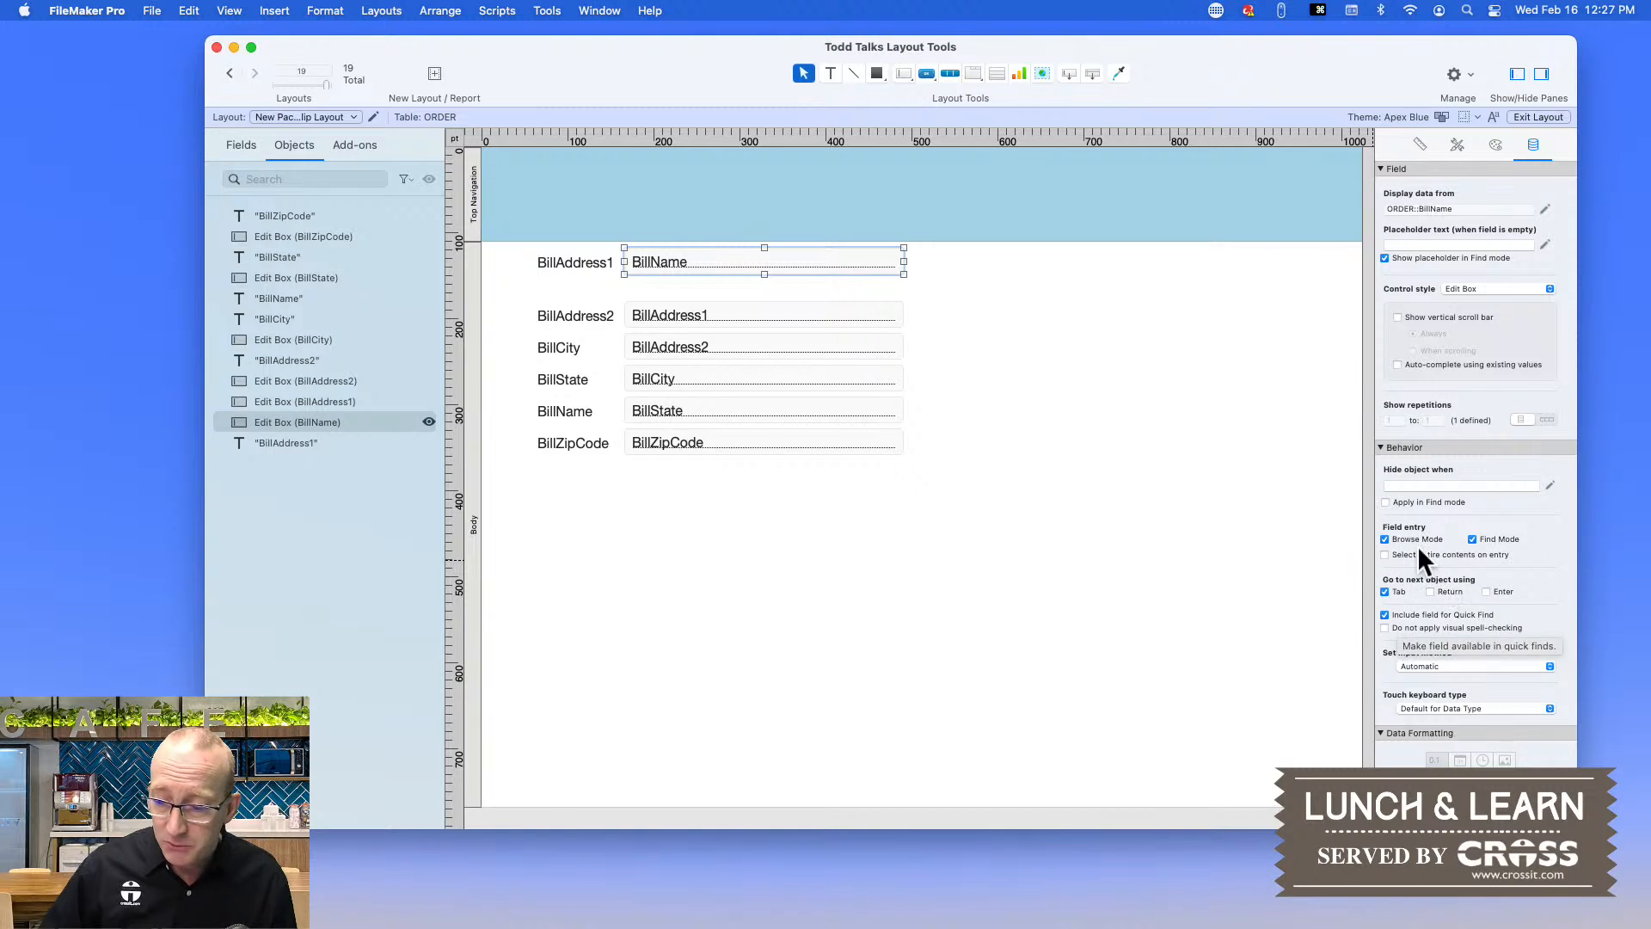
{"action": "scroll", "coordinate": [1441, 599], "scroll_direction": "down", "scroll_amount": 1}
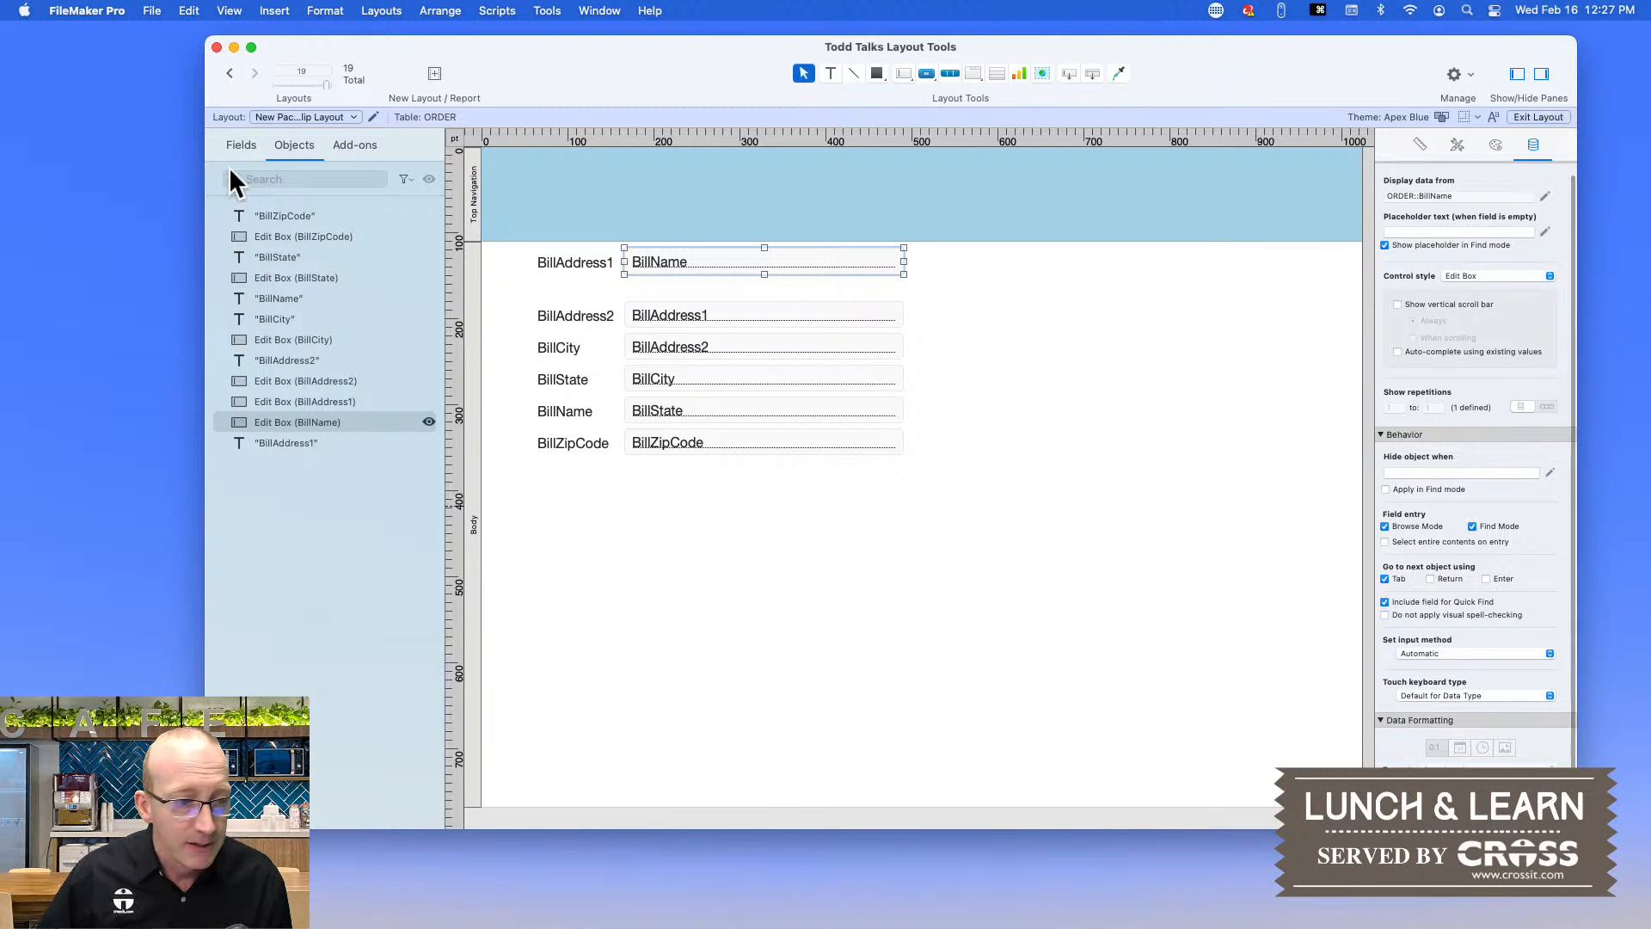
- Add the OrderNum field with its label above it to the body below the BillZipCode field, and select its edit box
{"action": "left_click", "coordinate": [238, 144]}
{"action": "scroll", "coordinate": [385, 449], "scroll_direction": "down", "scroll_amount": 5}
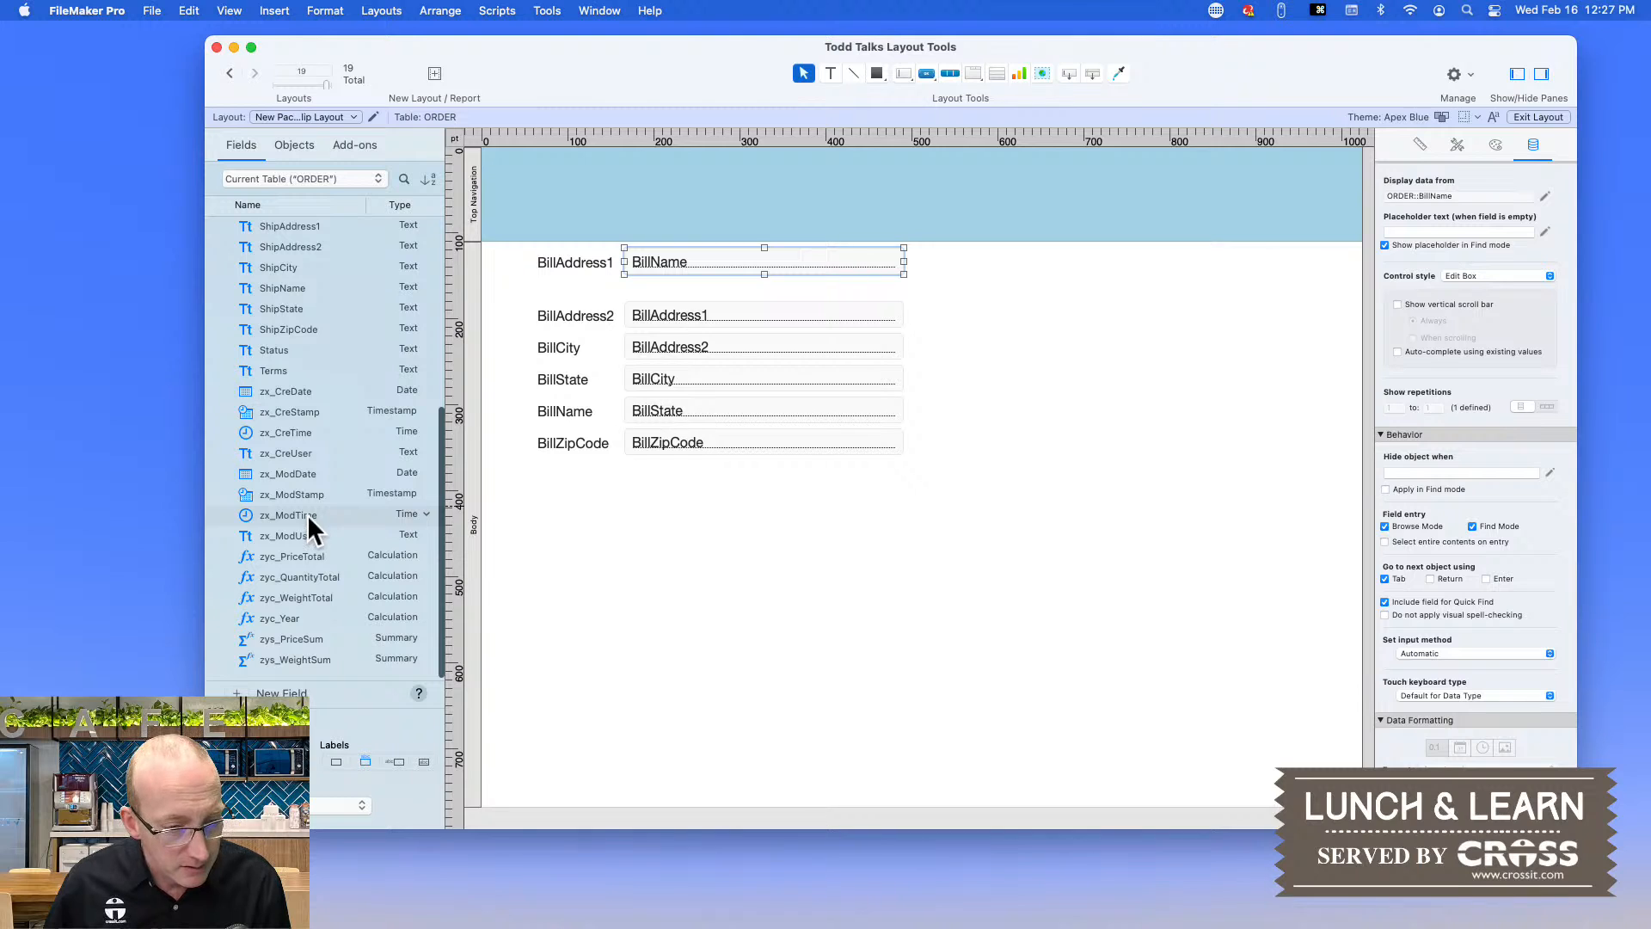
{"action": "scroll", "coordinate": [336, 584], "scroll_direction": "up", "scroll_amount": 4}
{"action": "scroll", "coordinate": [335, 584], "scroll_direction": "up", "scroll_amount": 1}
{"action": "left_click_drag", "start_coordinate": [292, 397], "coordinate": [661, 498]}
{"action": "left_click", "coordinate": [663, 530]}
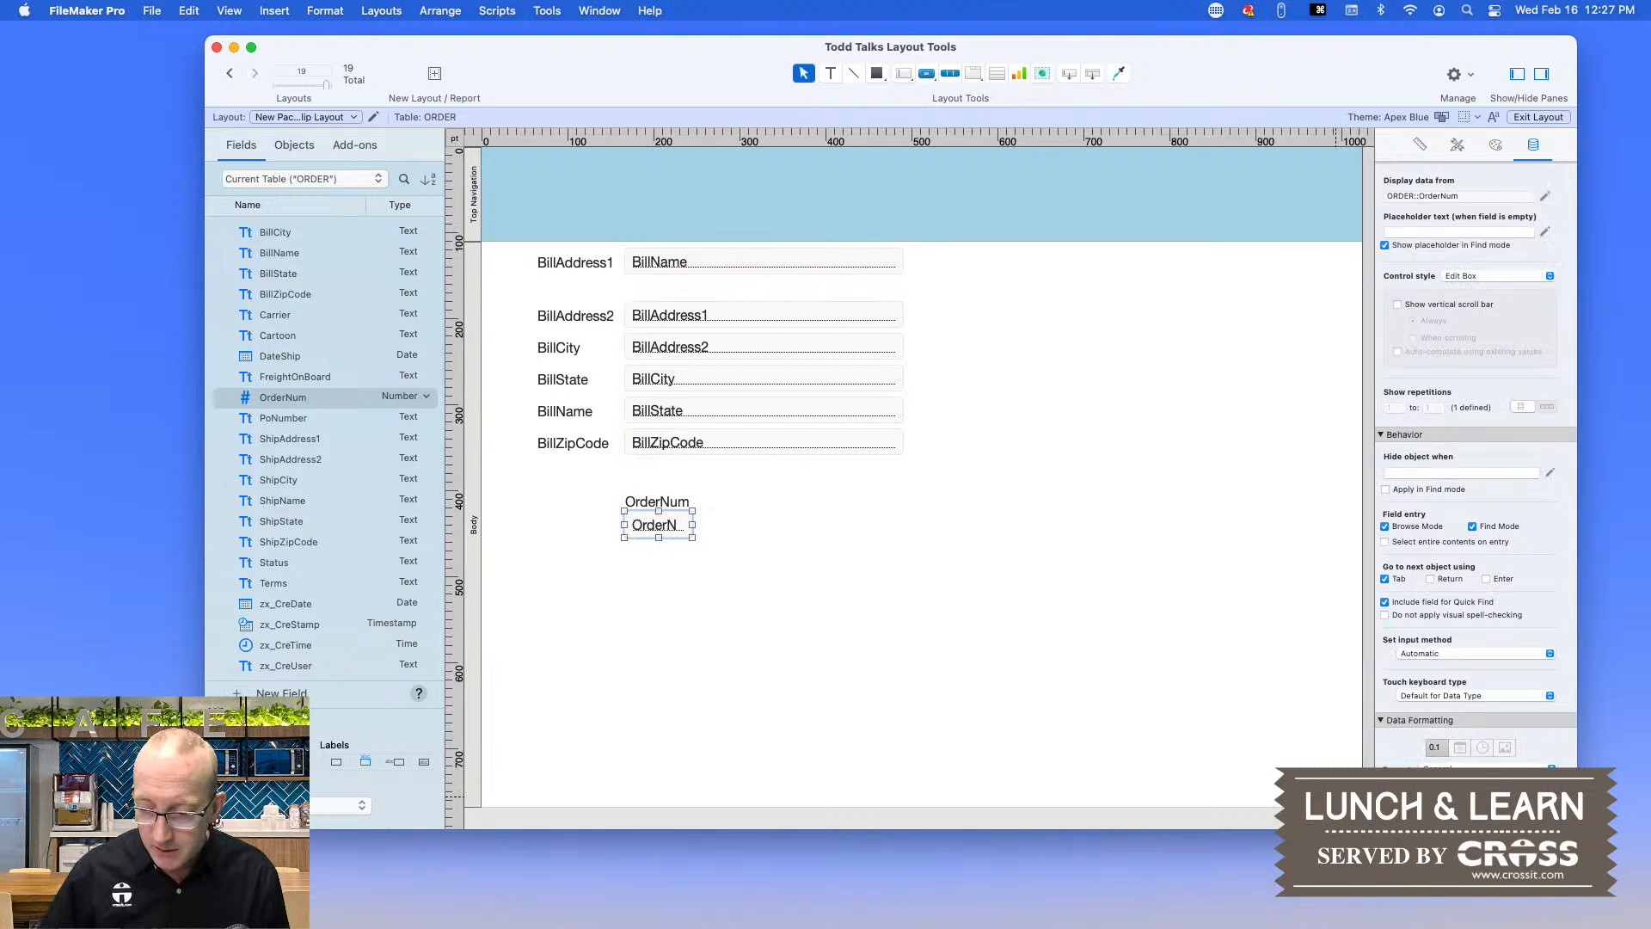
- Set the OrderNum field's data format to Decimal and review the decimal, notation, negative and separator options
{"action": "scroll", "coordinate": [1439, 744], "scroll_direction": "down", "scroll_amount": 2}
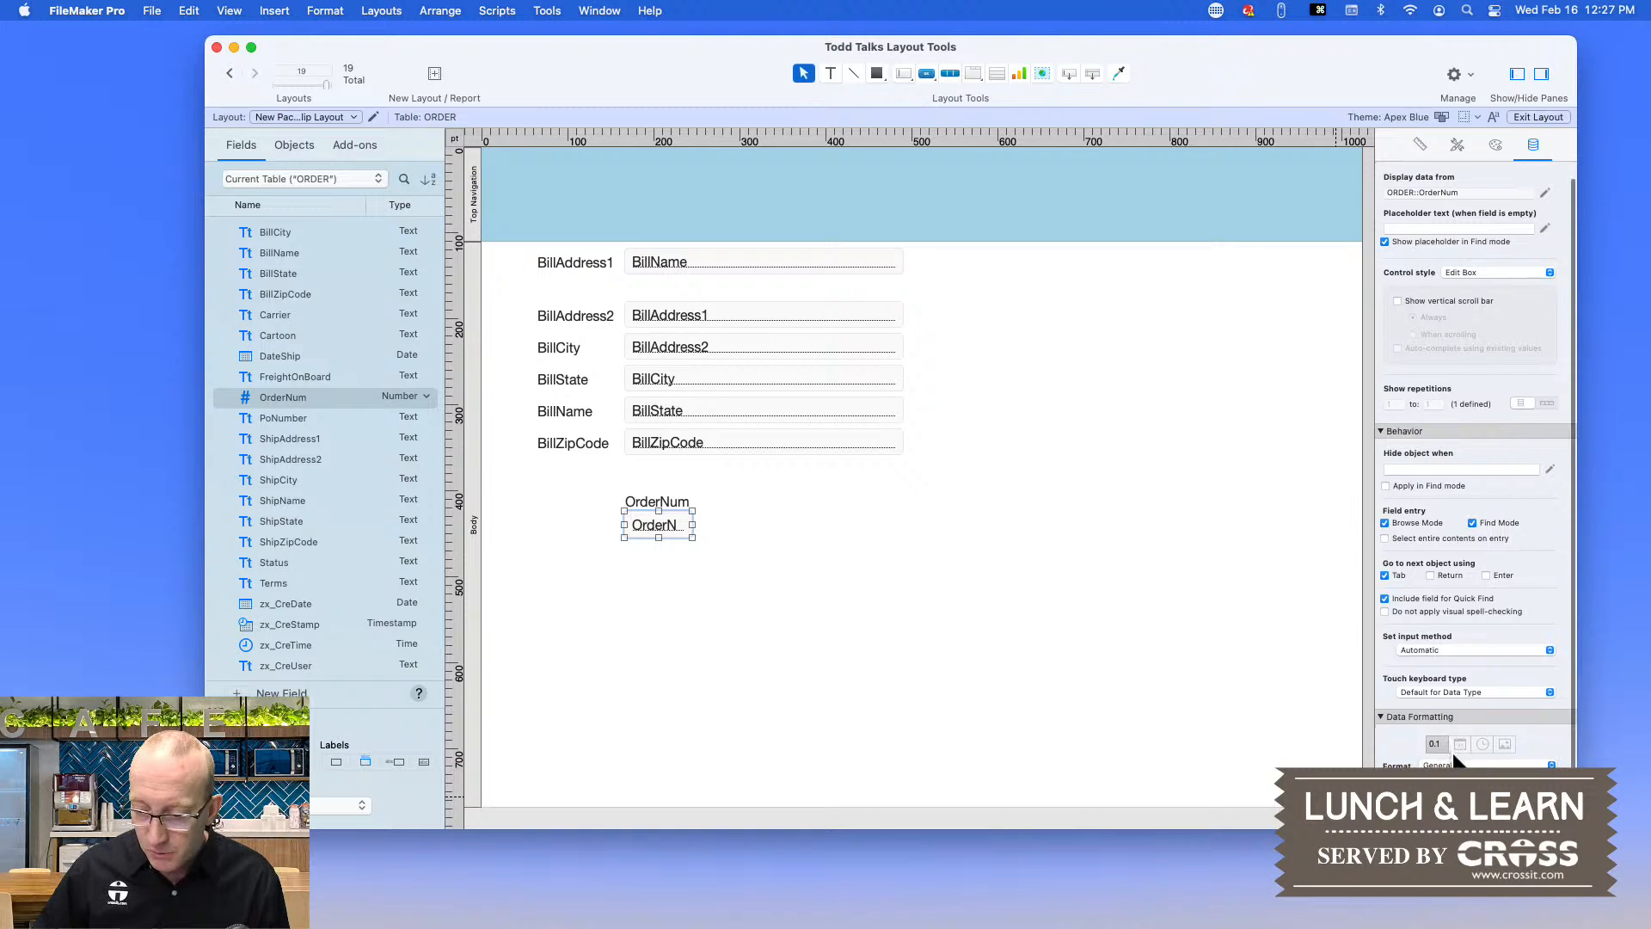
{"action": "left_click", "coordinate": [1453, 767]}
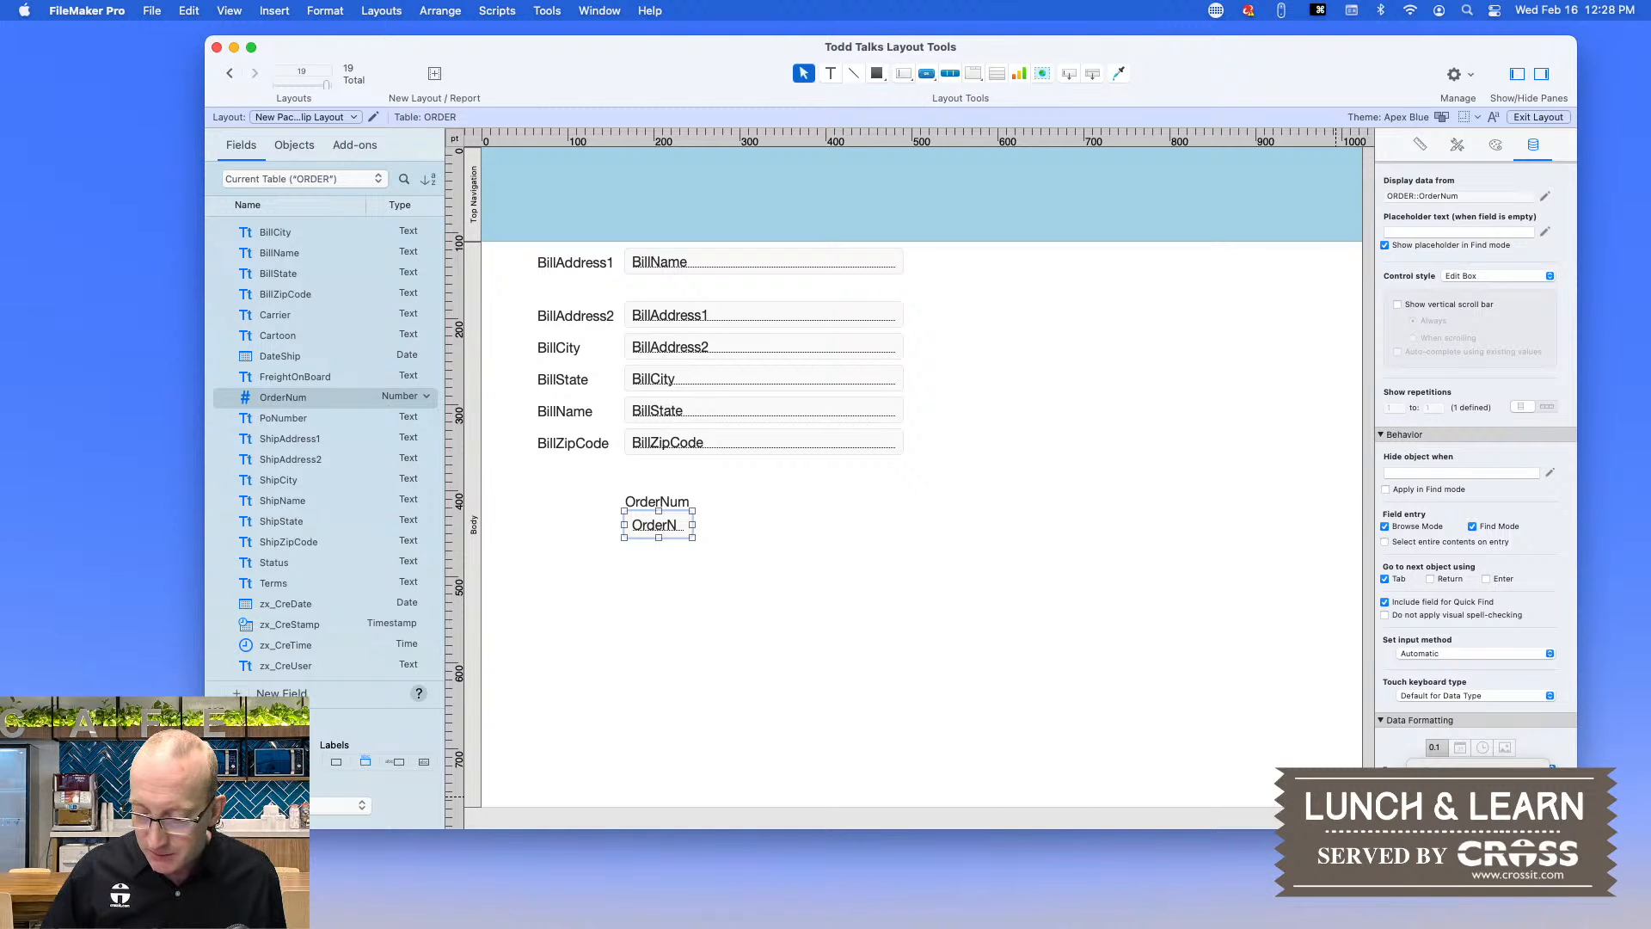
{"action": "scroll", "coordinate": [1449, 667], "scroll_direction": "down", "scroll_amount": 5}
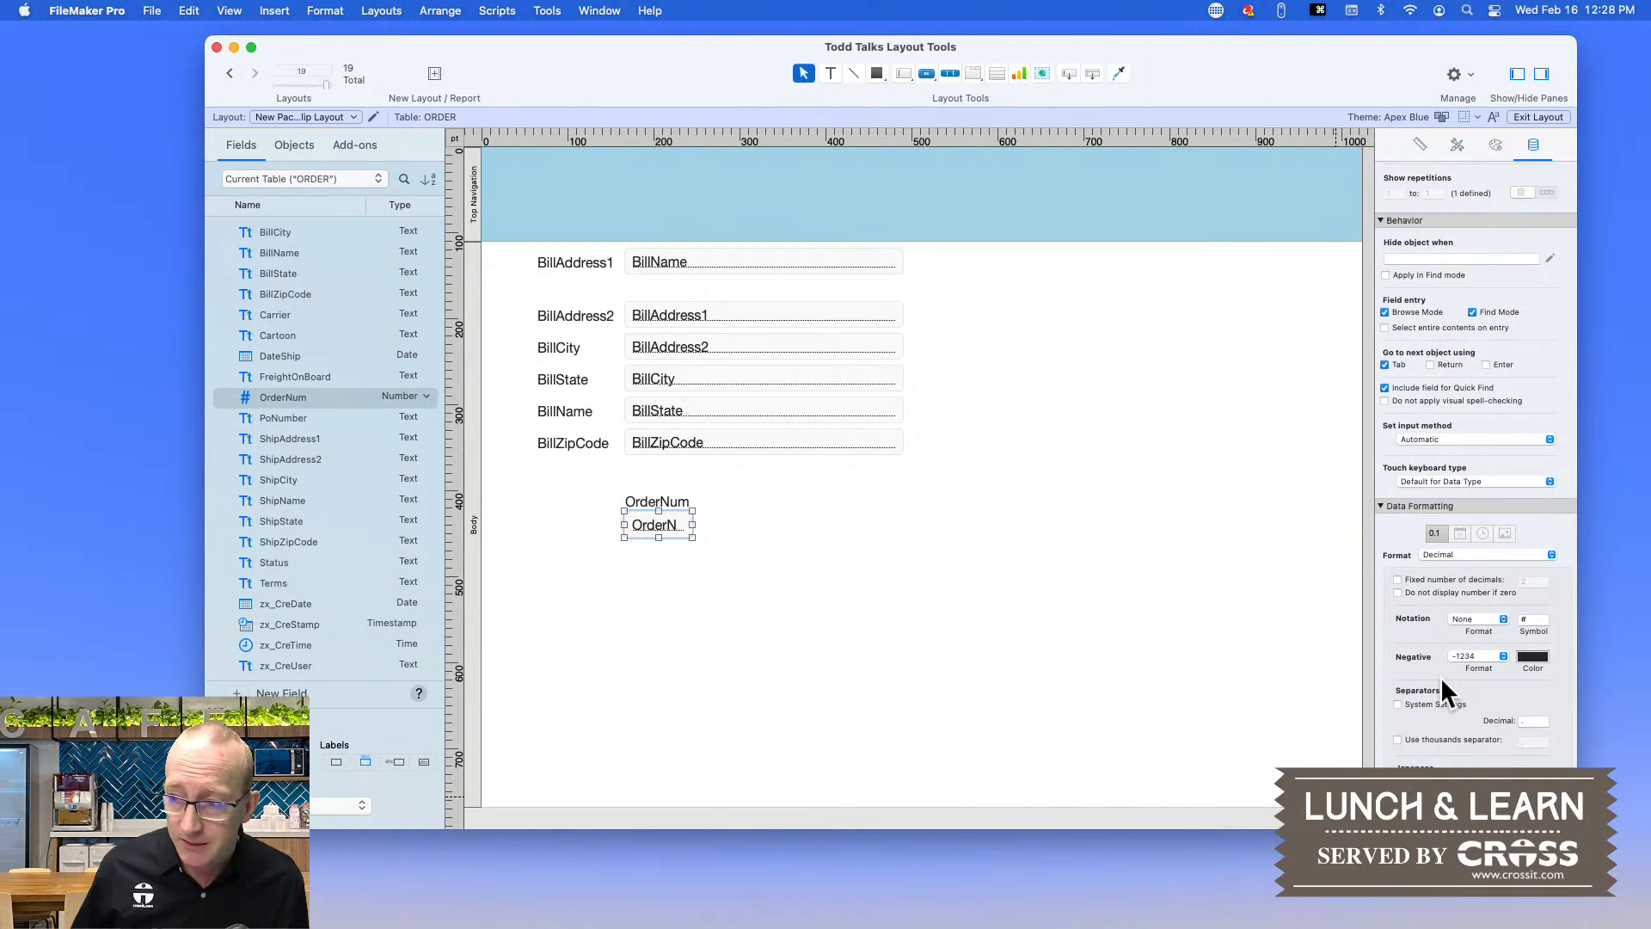
{"action": "scroll", "coordinate": [1438, 662], "scroll_direction": "up", "scroll_amount": 5}
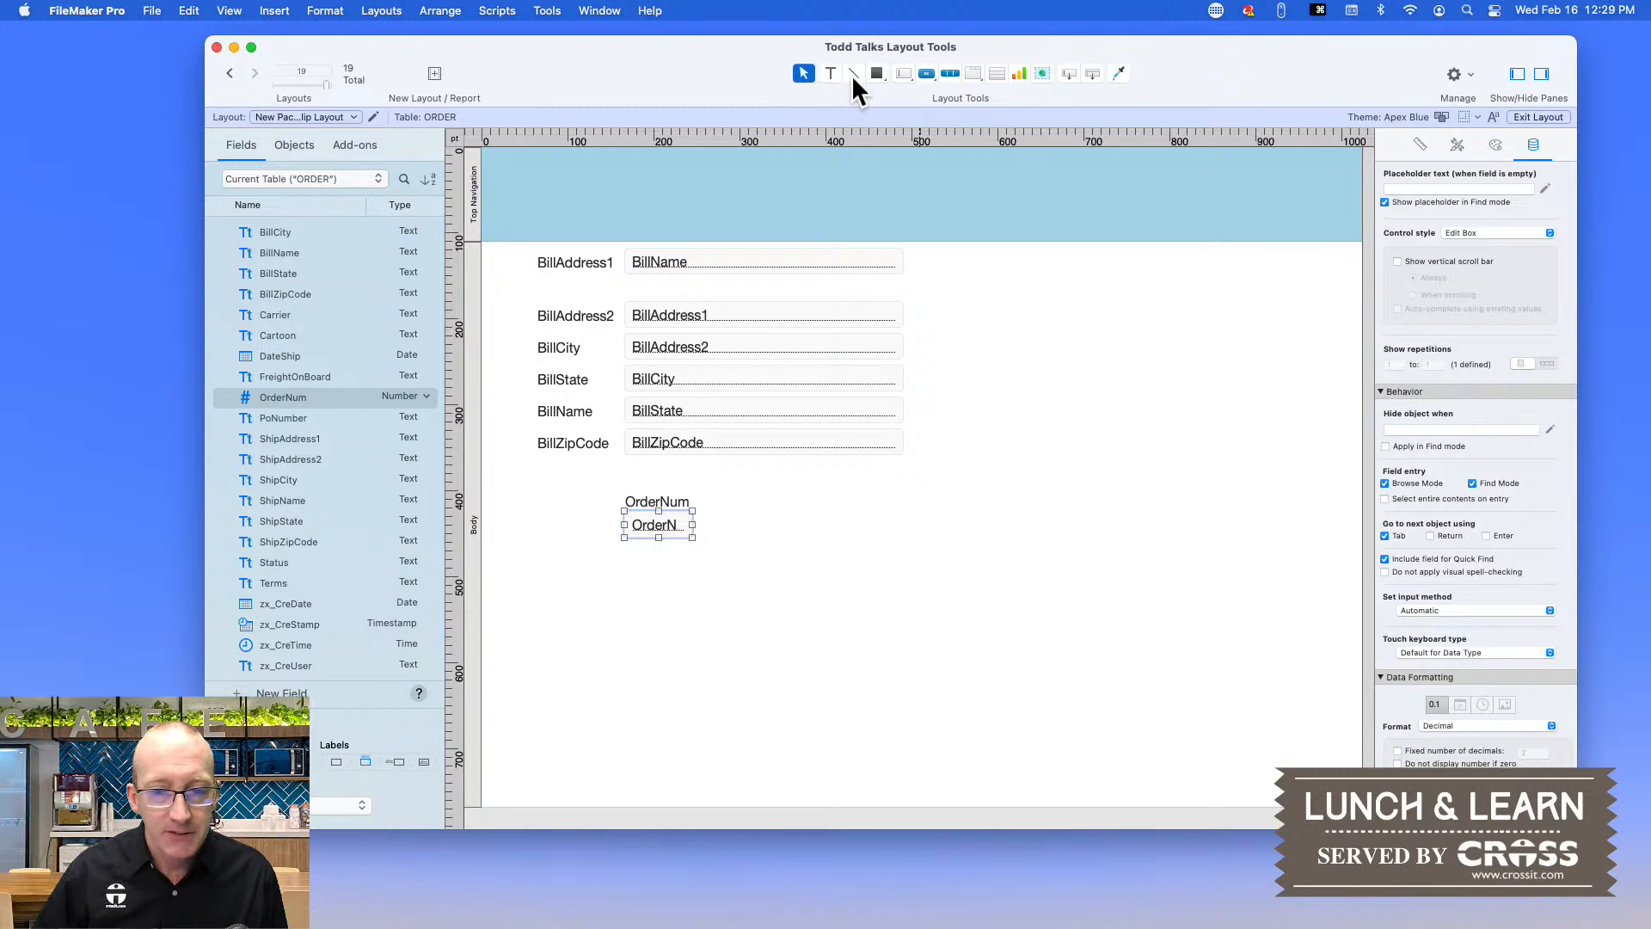
- Examine the variants offered by the shape, field control, button, button bar and tab or slide control layout tools
{"action": "left_click", "coordinate": [884, 77]}
{"action": "left_click", "coordinate": [881, 75]}
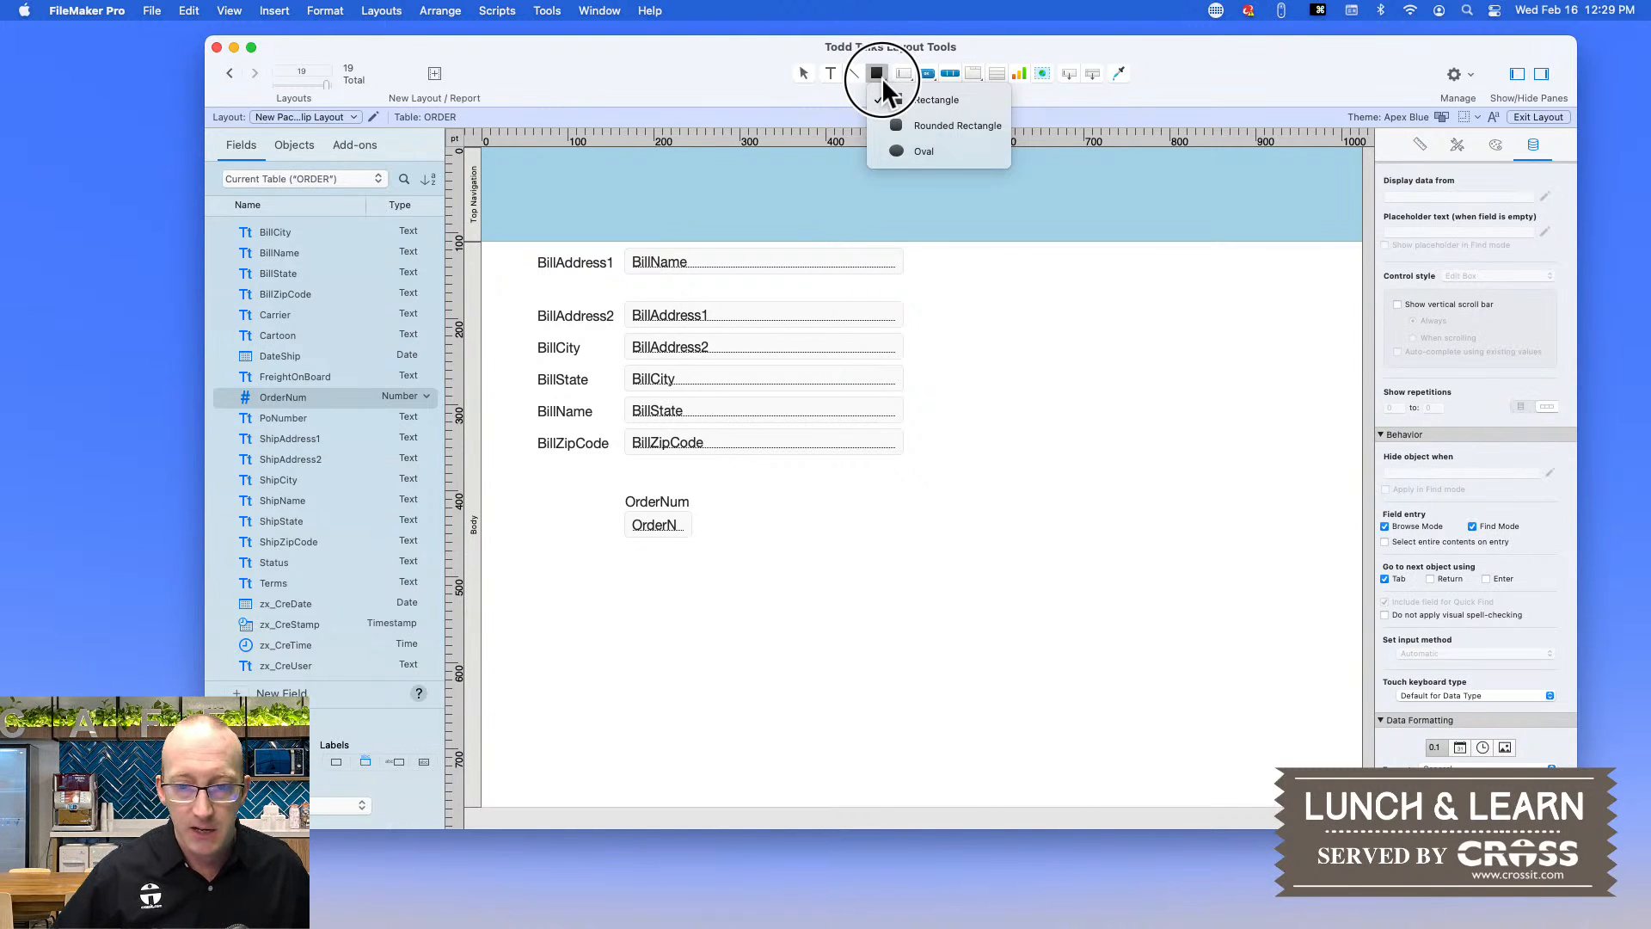
{"action": "left_click_drag", "start_coordinate": [880, 77], "coordinate": [823, 55]}
{"action": "left_click", "coordinate": [911, 76]}
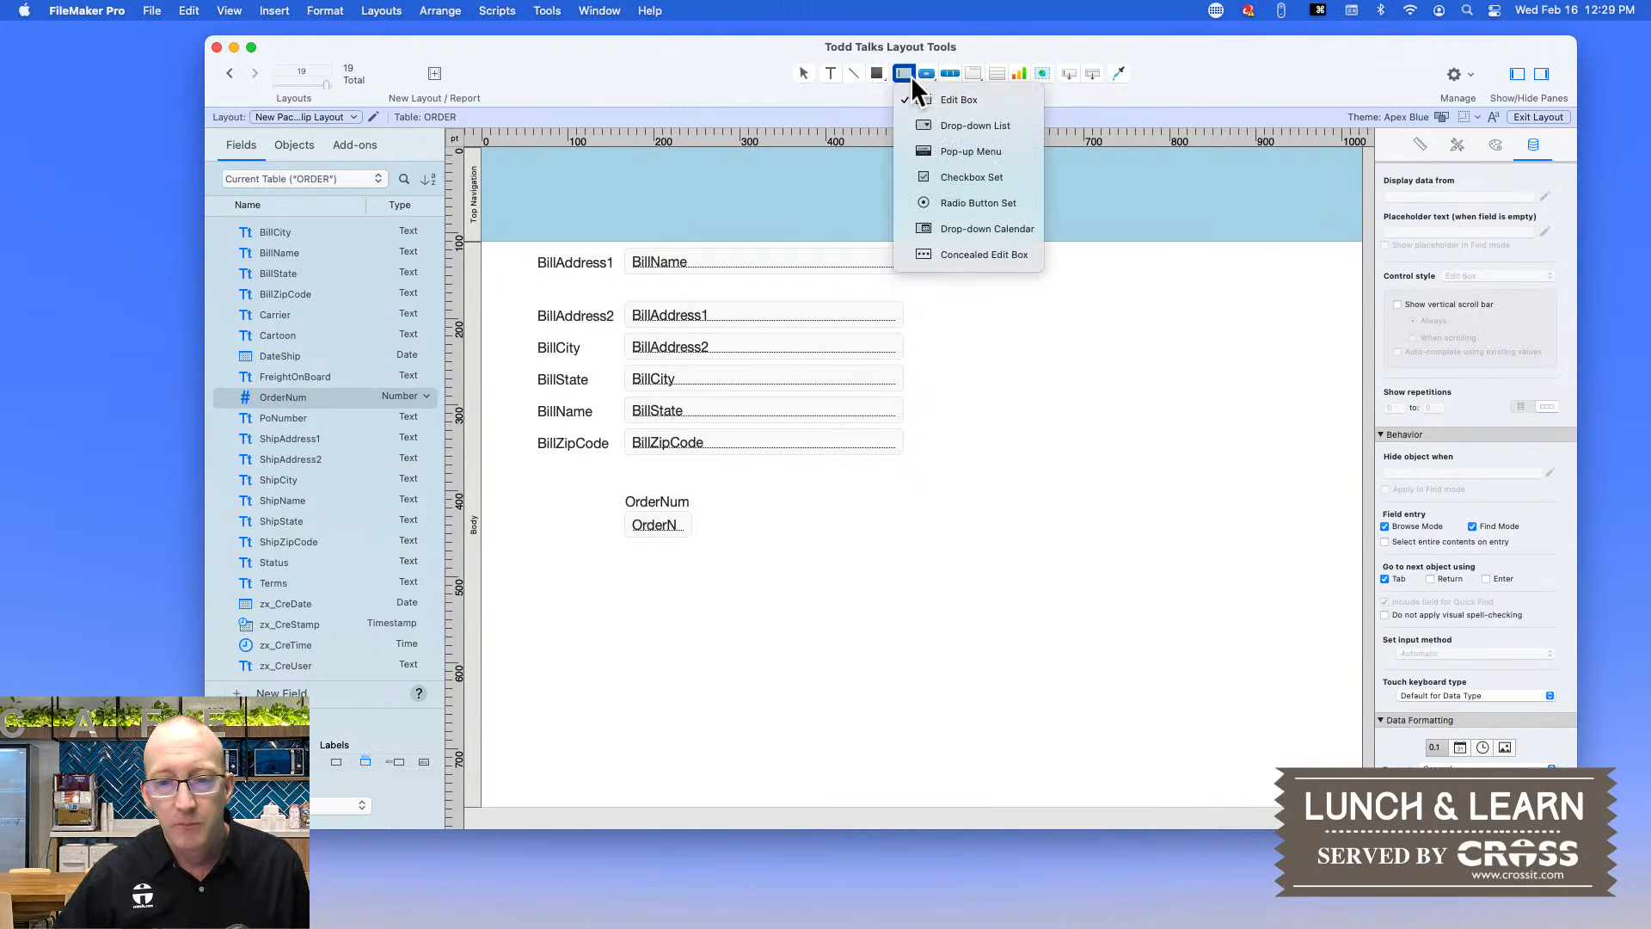
{"action": "left_click", "coordinate": [930, 76]}
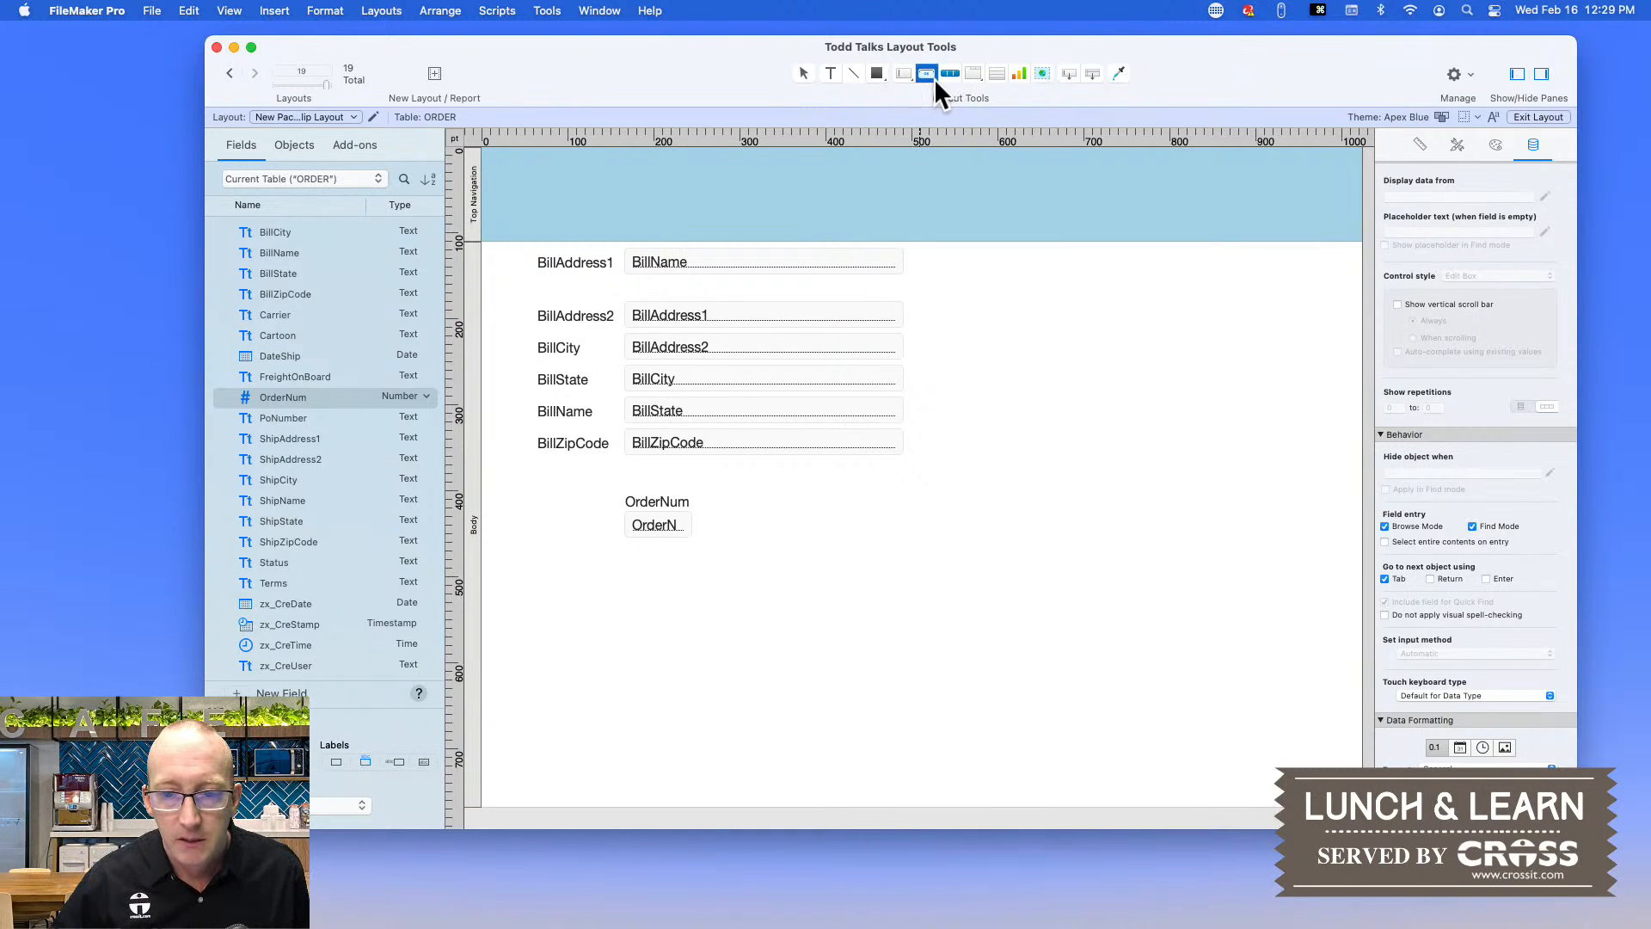
{"action": "left_click_drag", "start_coordinate": [932, 79], "coordinate": [933, 97]}
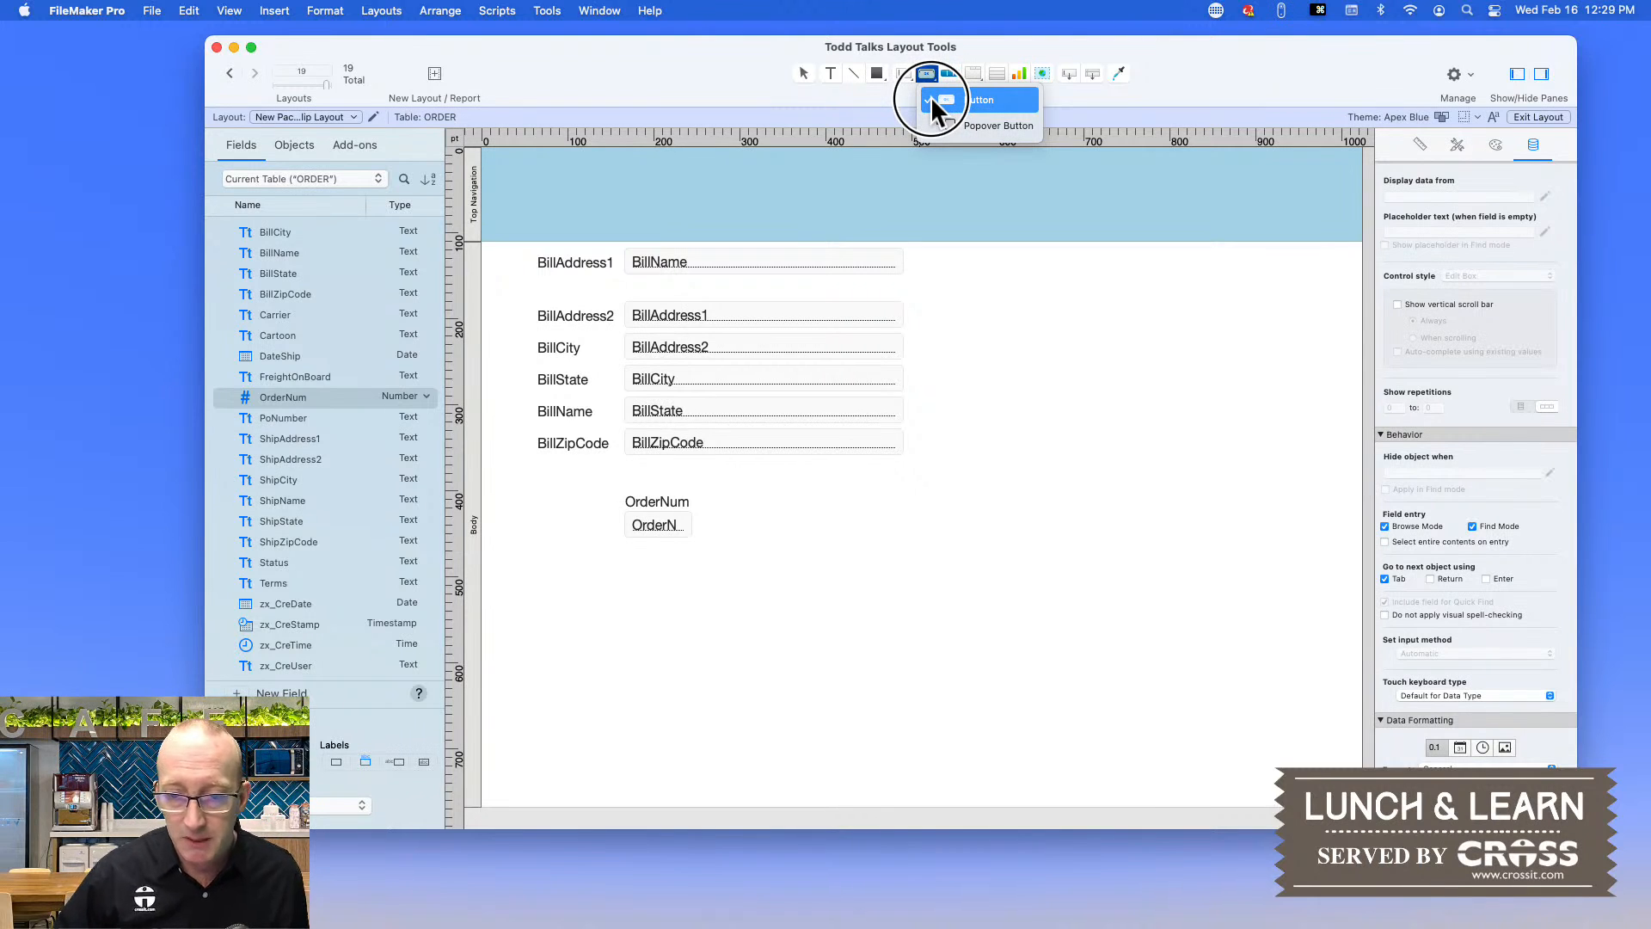
{"action": "left_click_drag", "start_coordinate": [930, 96], "coordinate": [930, 96]}
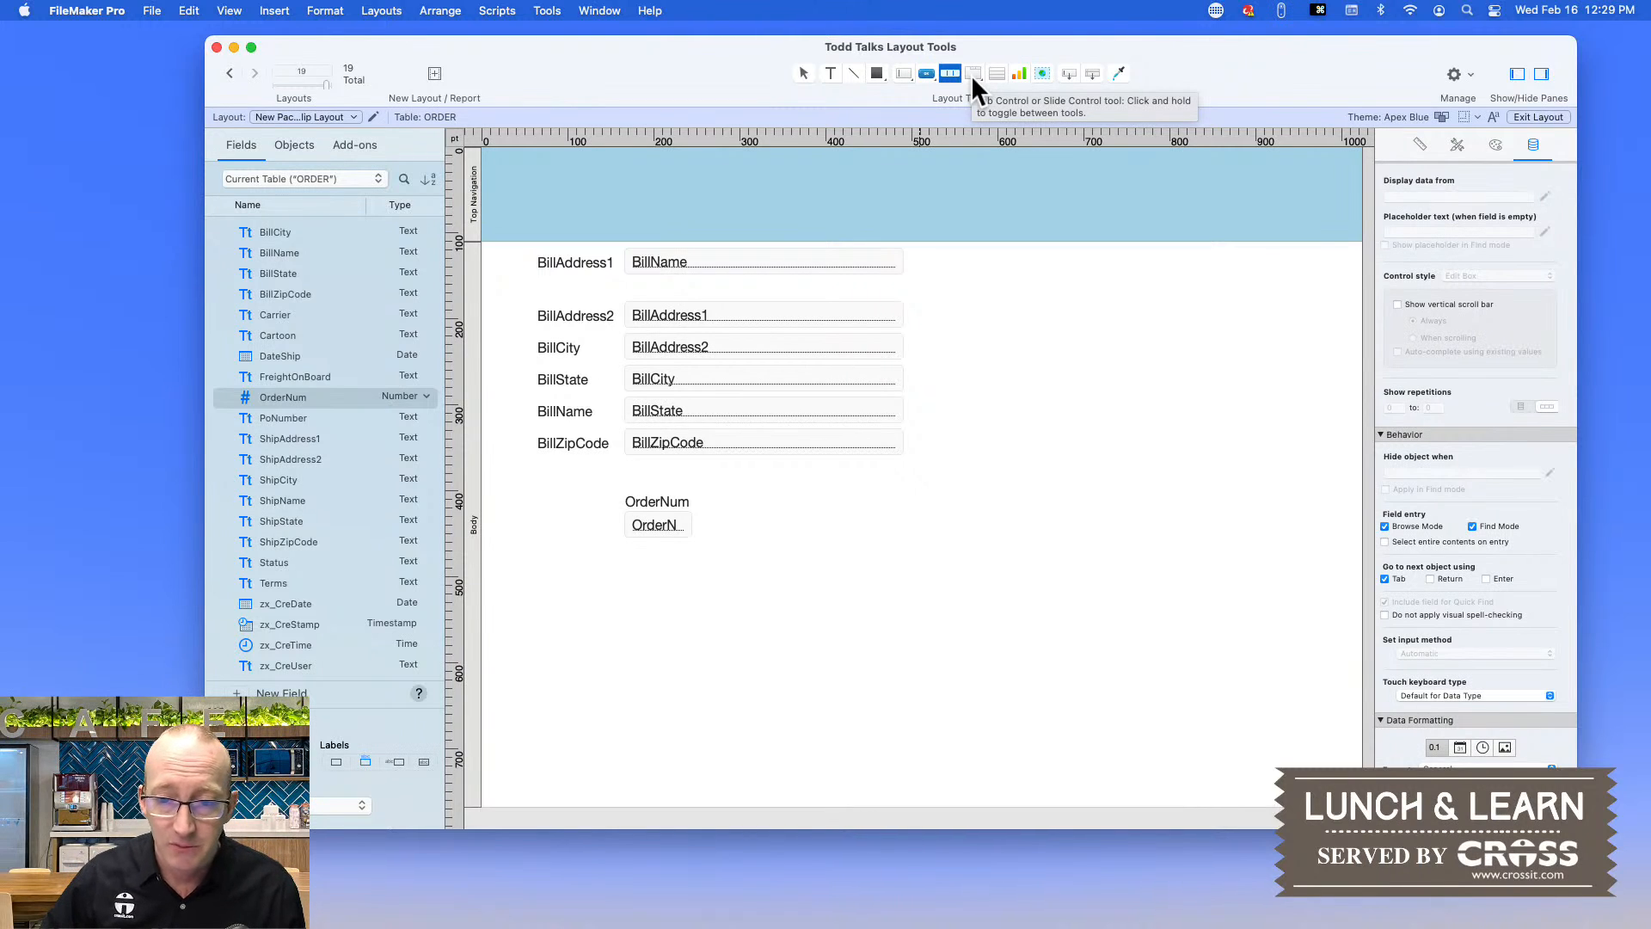
{"action": "left_click_drag", "start_coordinate": [977, 79], "coordinate": [1008, 122]}
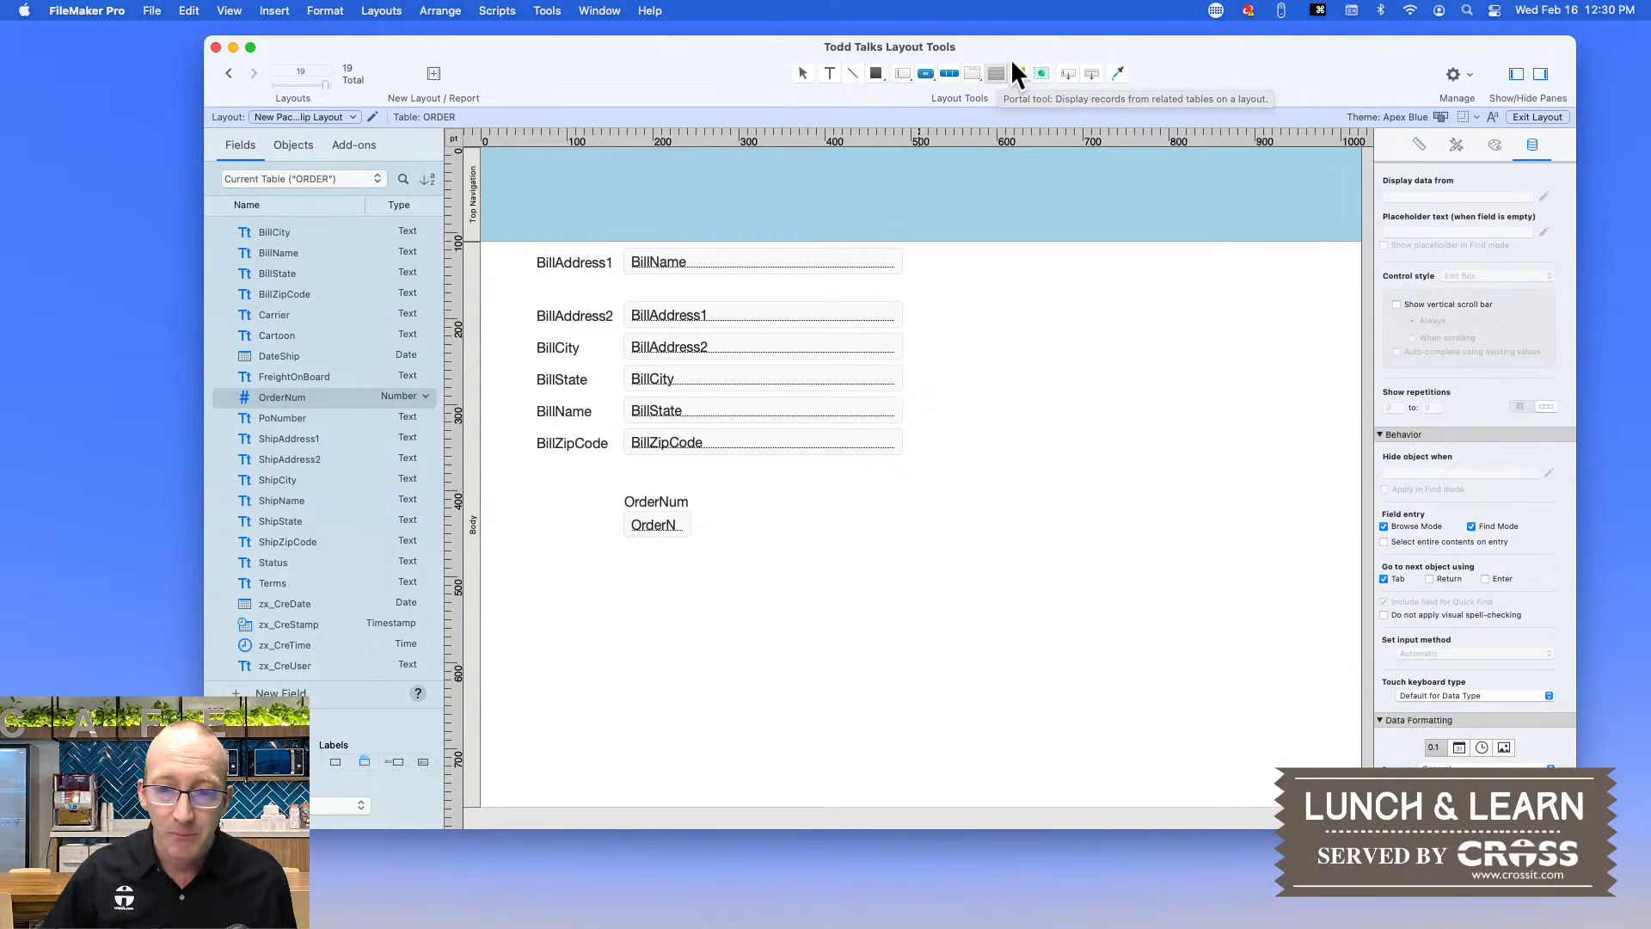
- Draw a wide portal across the body below the OrderNum field, showing records from order_ITEM in 6 rows
{"action": "left_click", "coordinate": [995, 74]}
{"action": "left_click_drag", "start_coordinate": [522, 560], "coordinate": [1328, 794]}
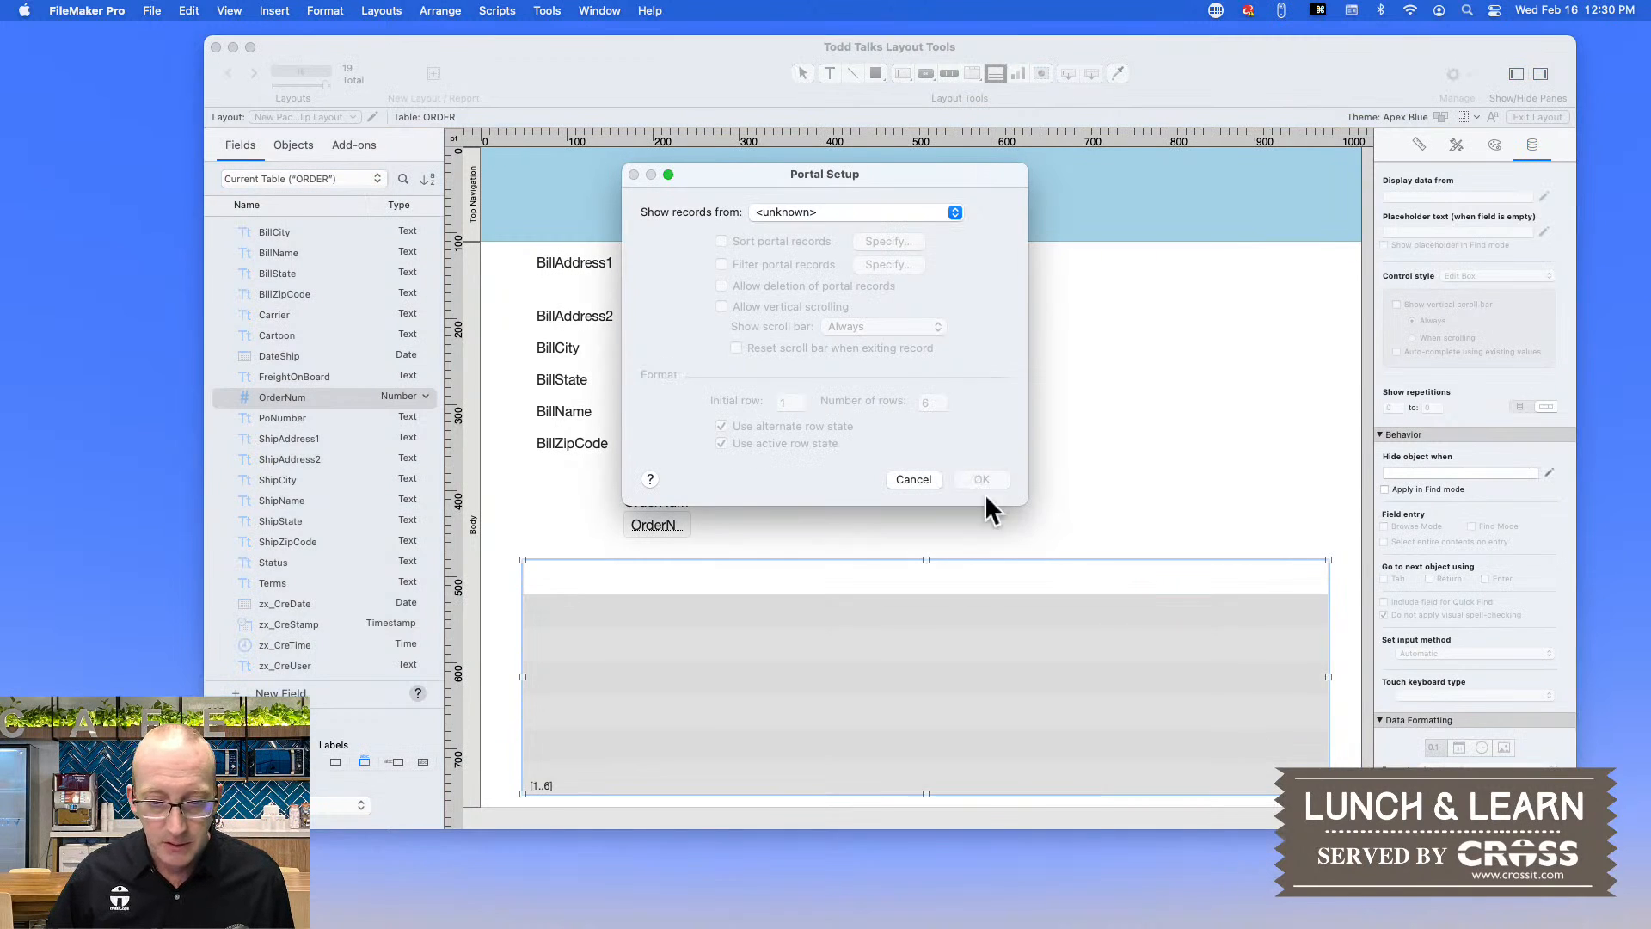
{"action": "left_click", "coordinate": [808, 208]}
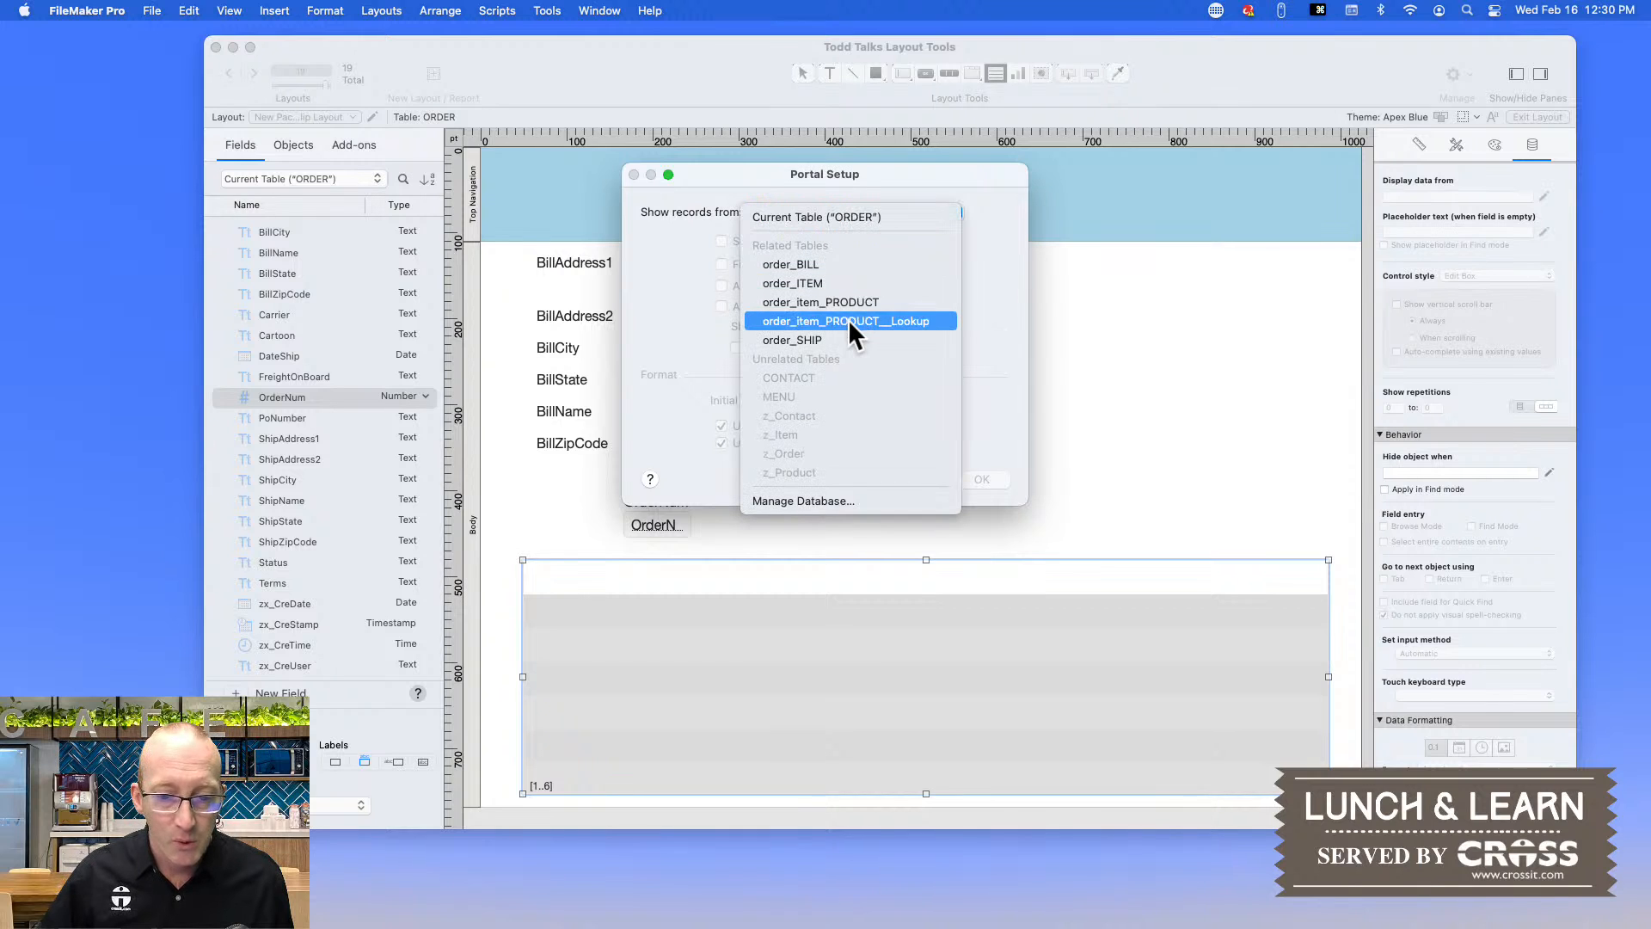
{"action": "left_click", "coordinate": [806, 283]}
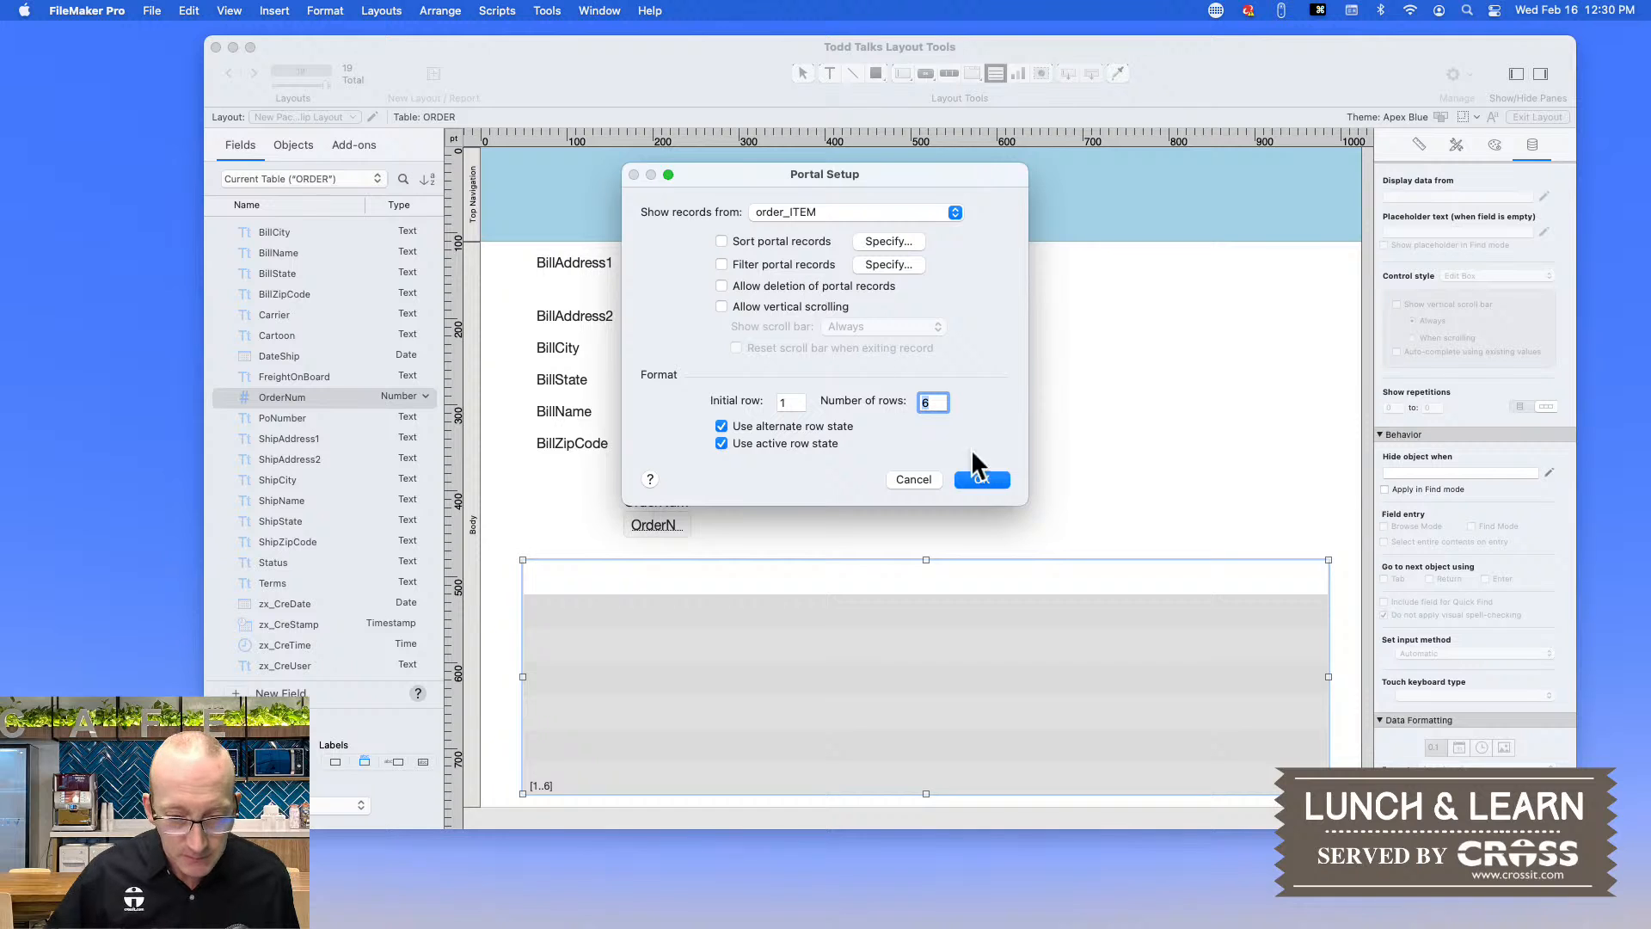
{"action": "left_click", "coordinate": [973, 482]}
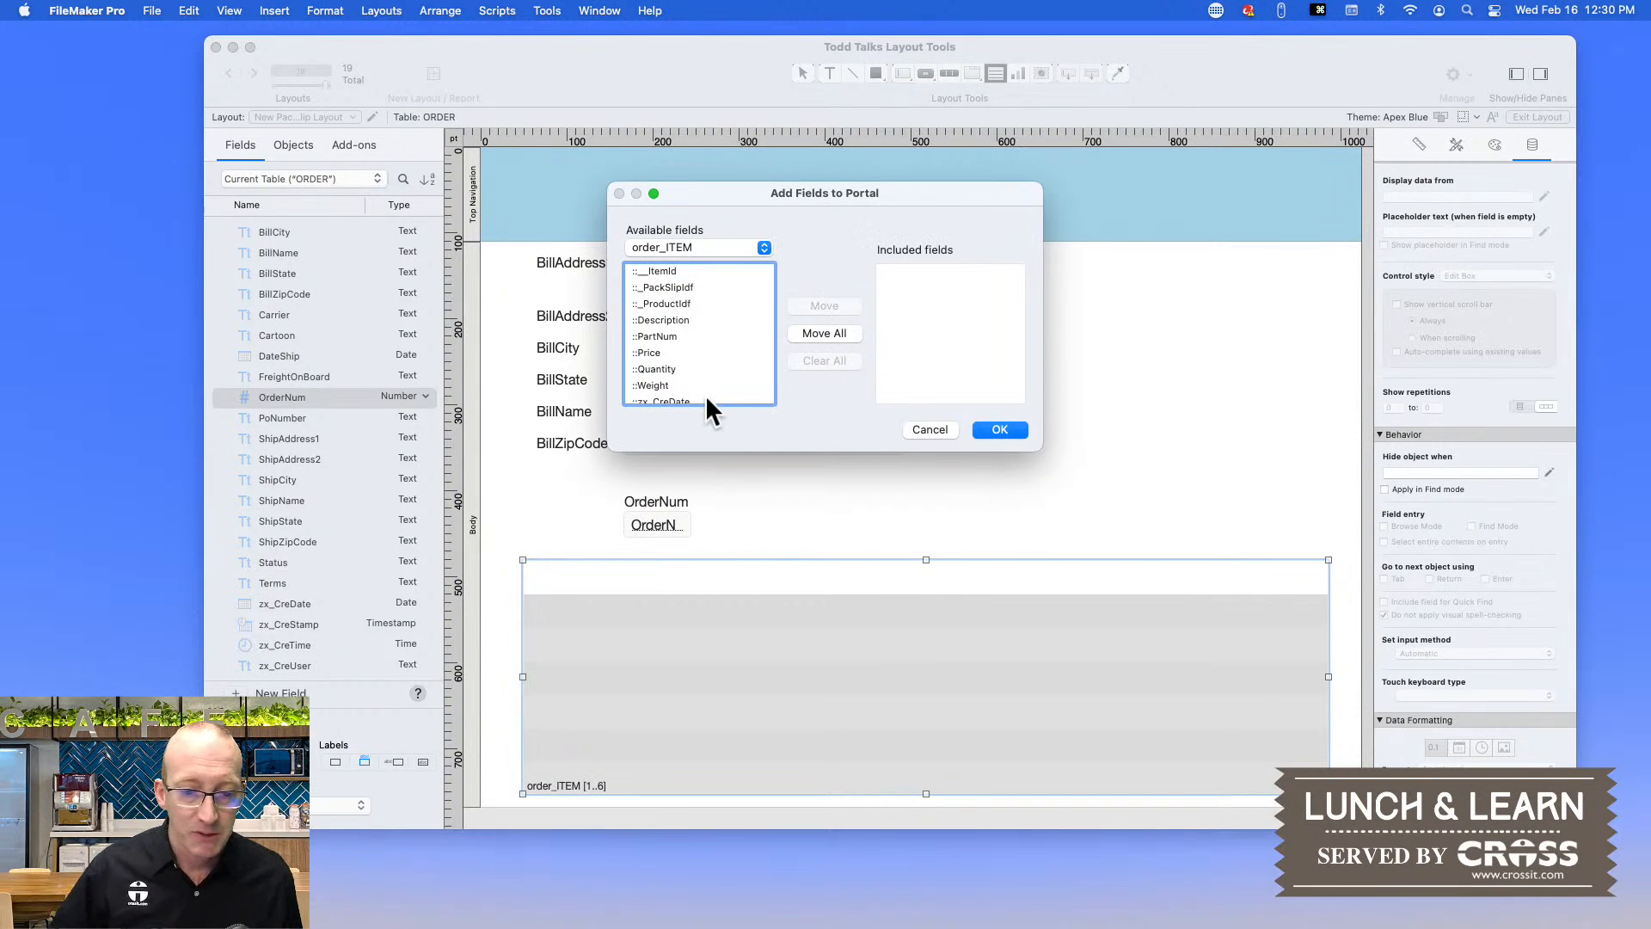
- Include the order_ITEM fields Quantity, PartNum, Price and zyc_PriceExt in the portal, in that order
{"action": "double_click", "coordinate": [660, 370]}
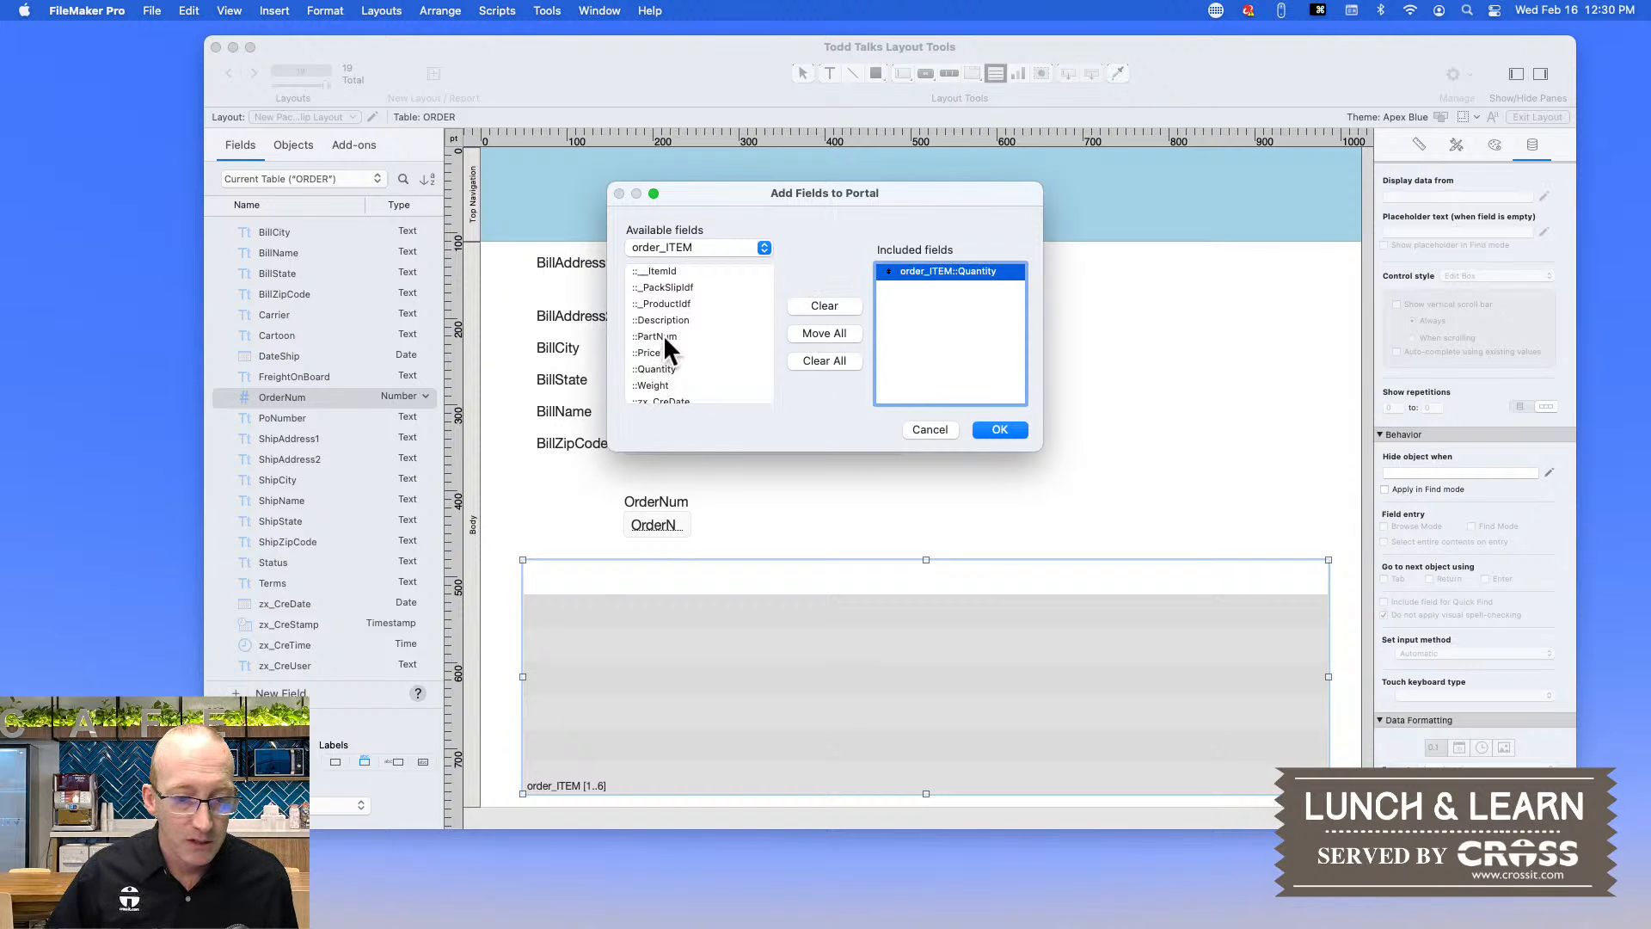
{"action": "double_click", "coordinate": [660, 333]}
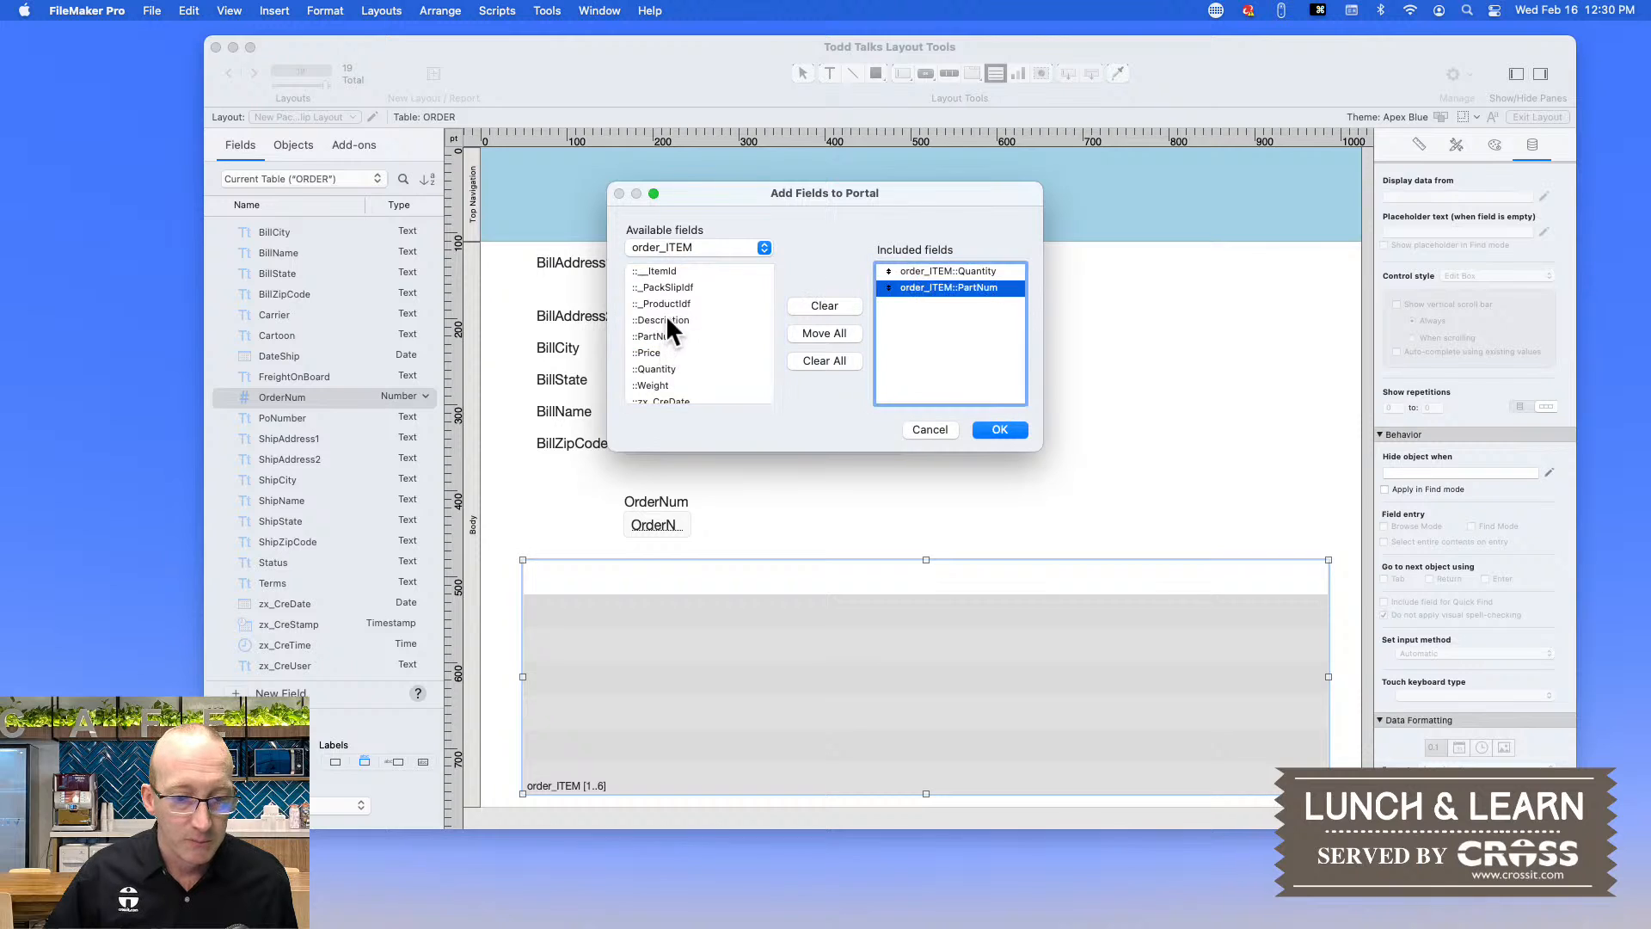
{"action": "left_click", "coordinate": [664, 318]}
{"action": "double_click", "coordinate": [648, 351]}
{"action": "scroll", "coordinate": [679, 358], "scroll_direction": "down", "scroll_amount": 10}
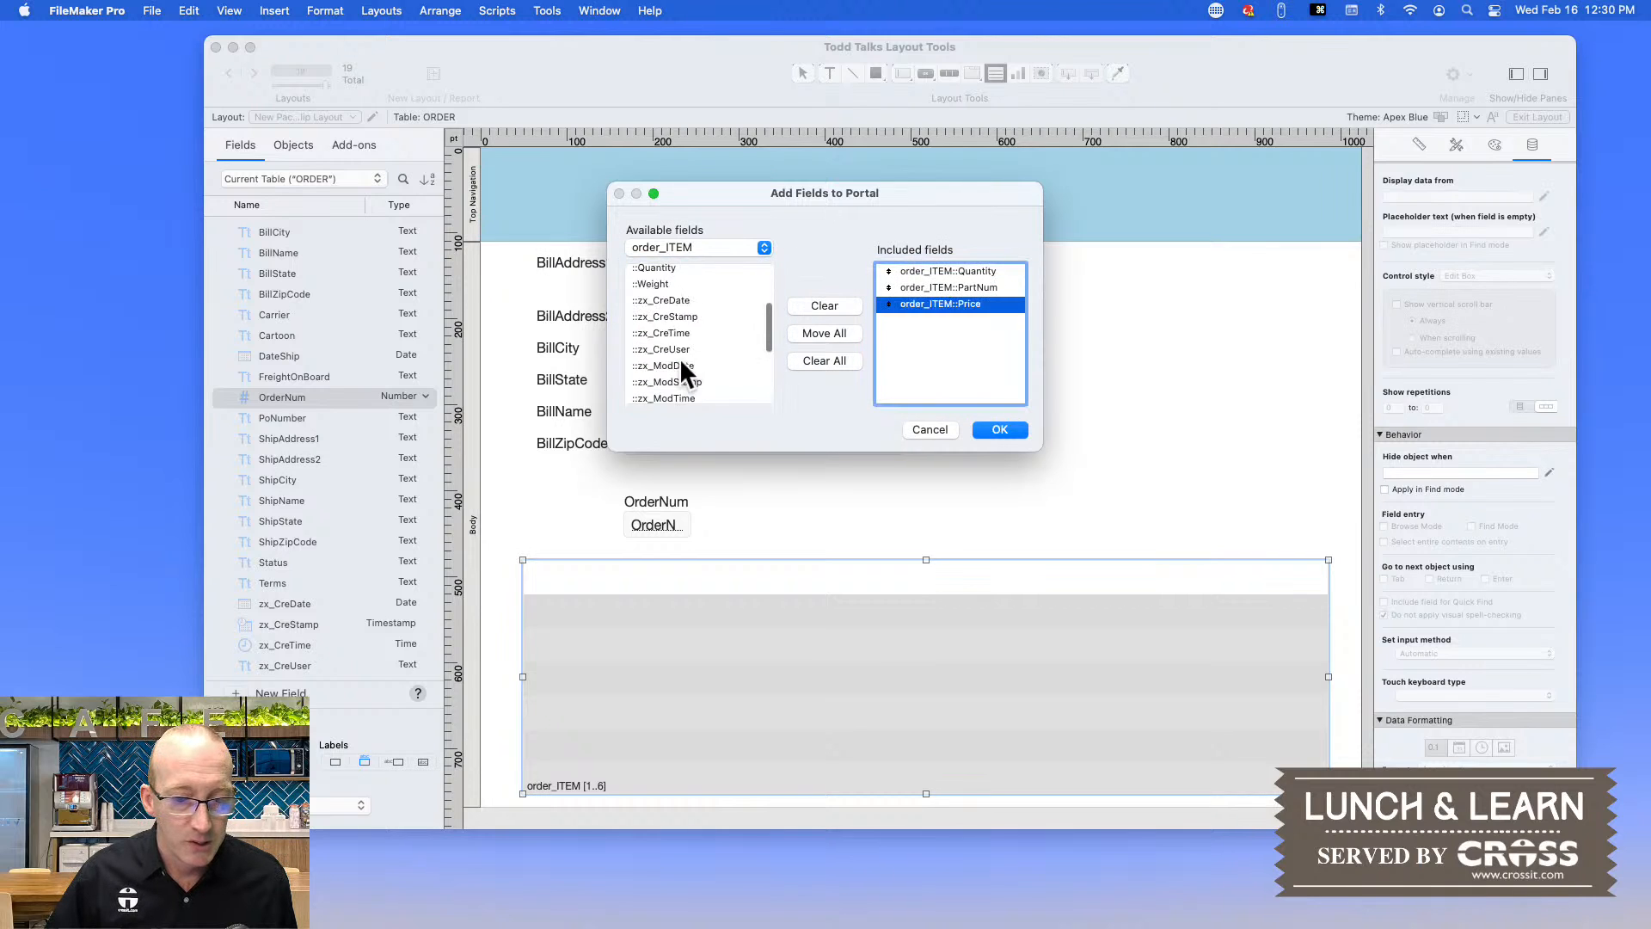
{"action": "scroll", "coordinate": [681, 376], "scroll_direction": "up", "scroll_amount": 2}
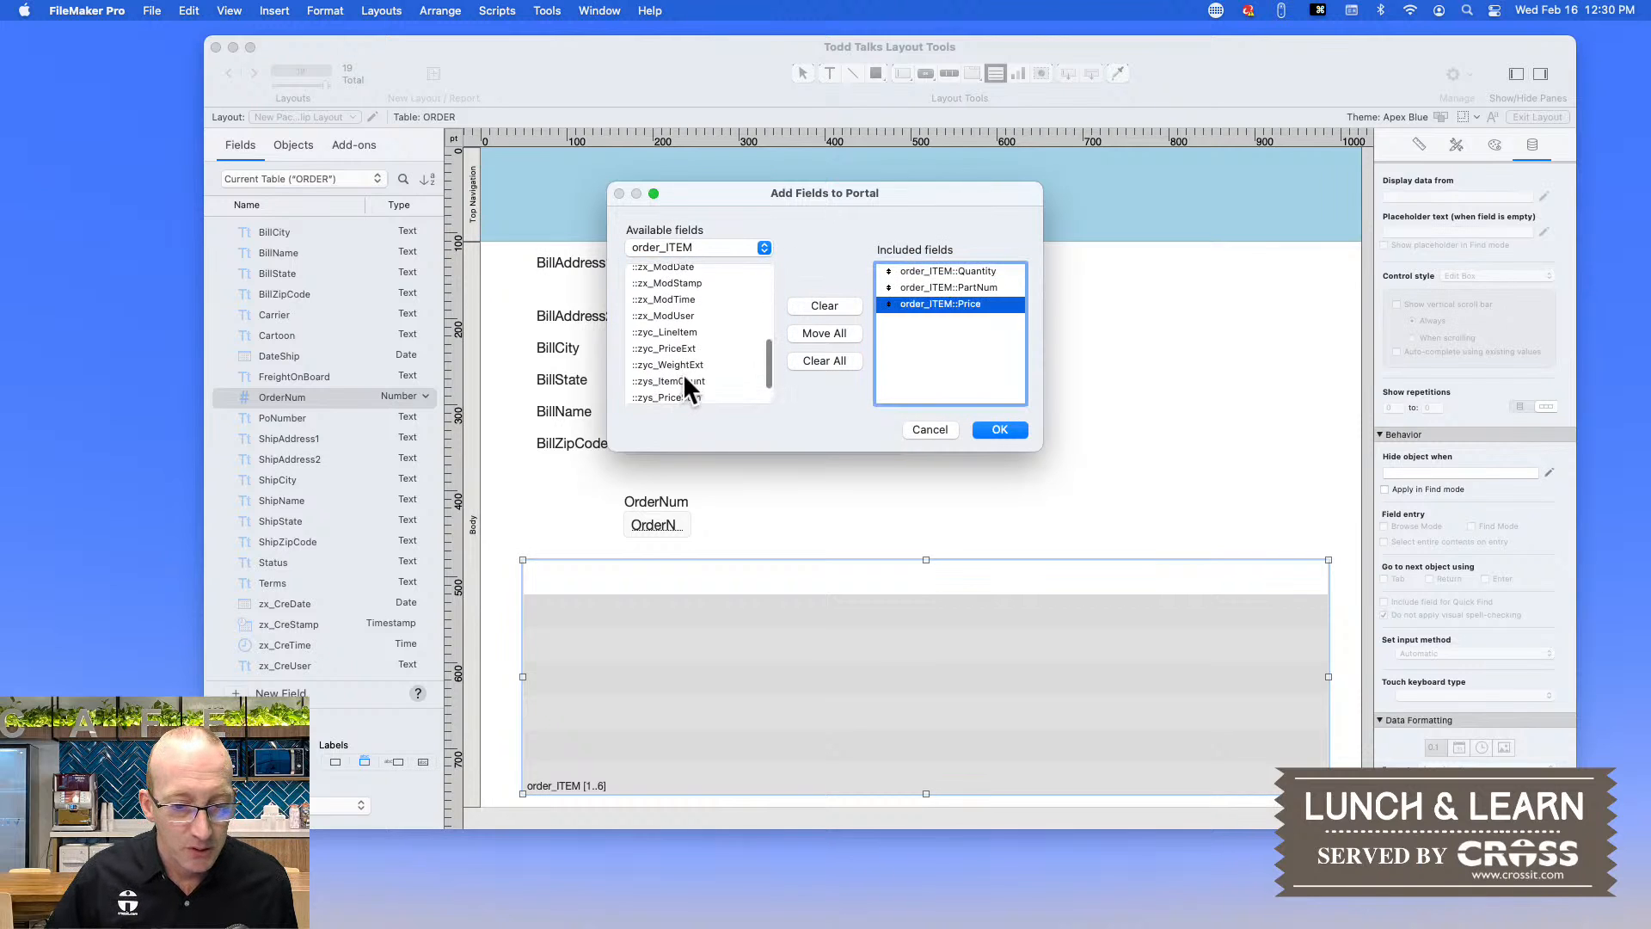
{"action": "double_click", "coordinate": [679, 350]}
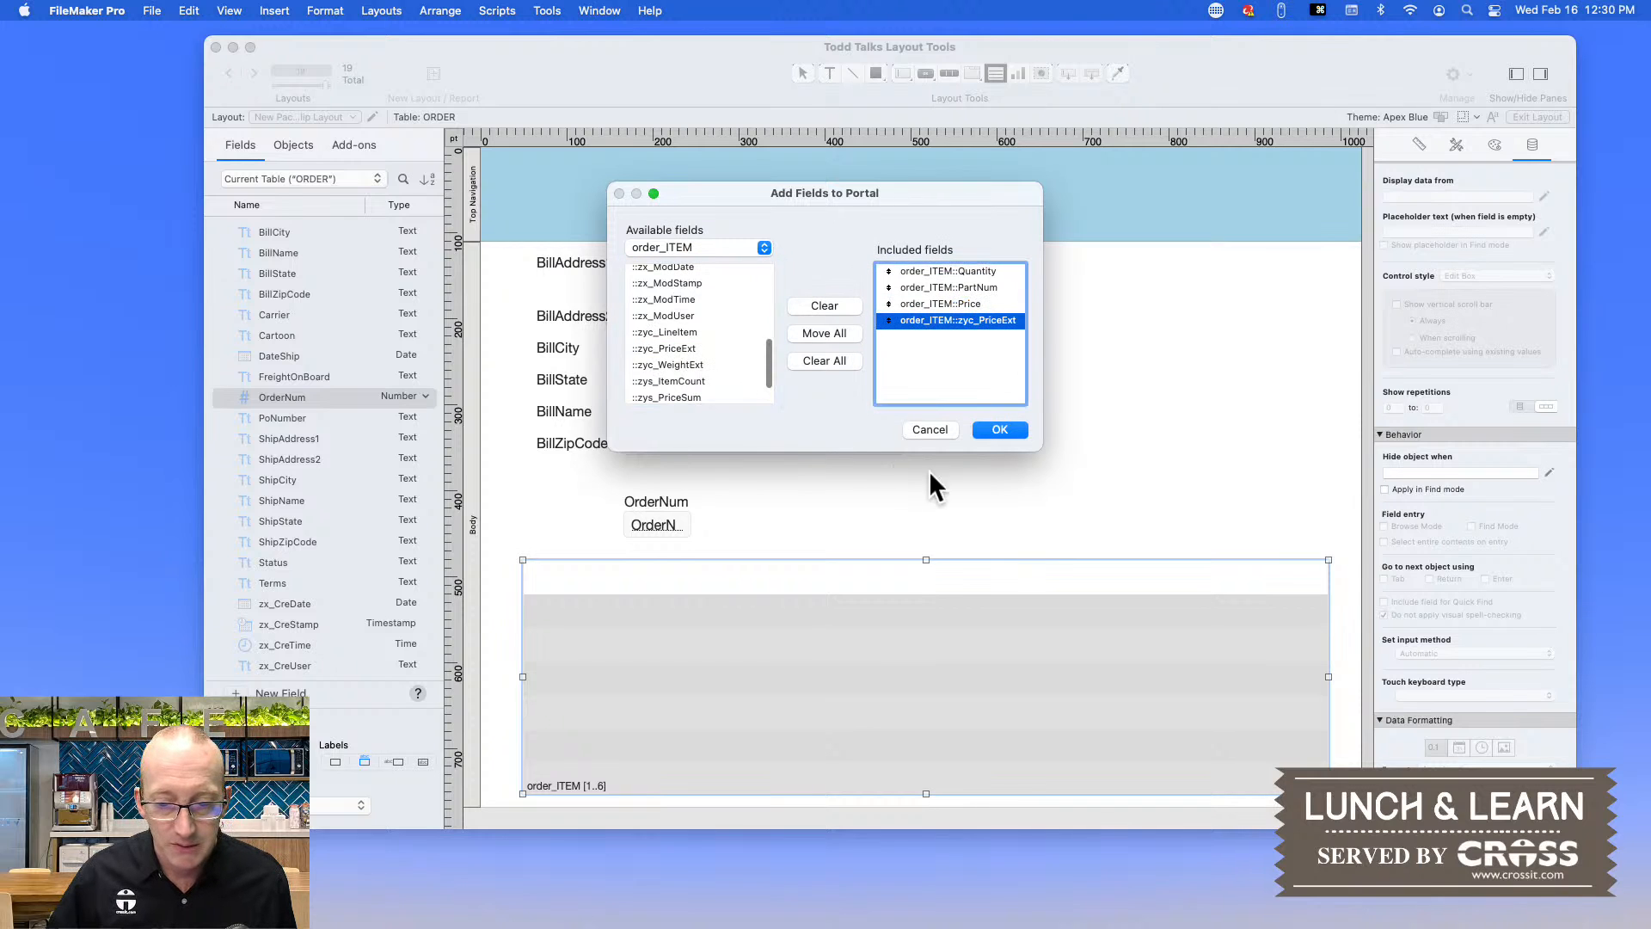
{"action": "left_click", "coordinate": [990, 431]}
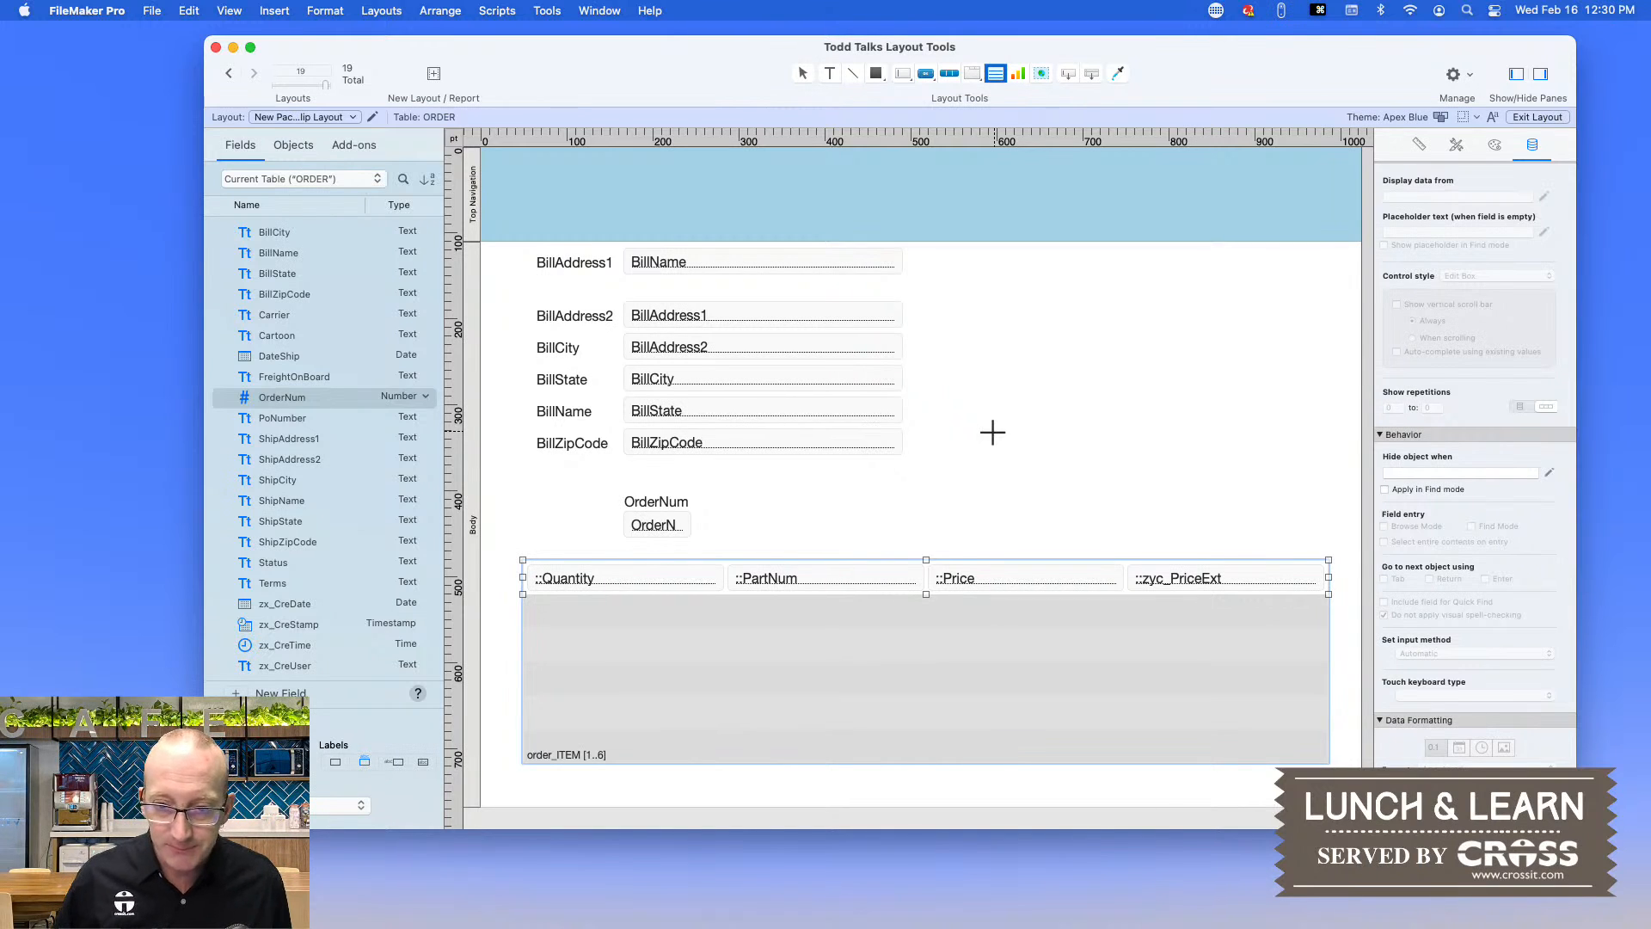
- Save the layout, switch to Browse mode, and move forward three records to check the line items in the portal
{"action": "key", "text": "super+b"}
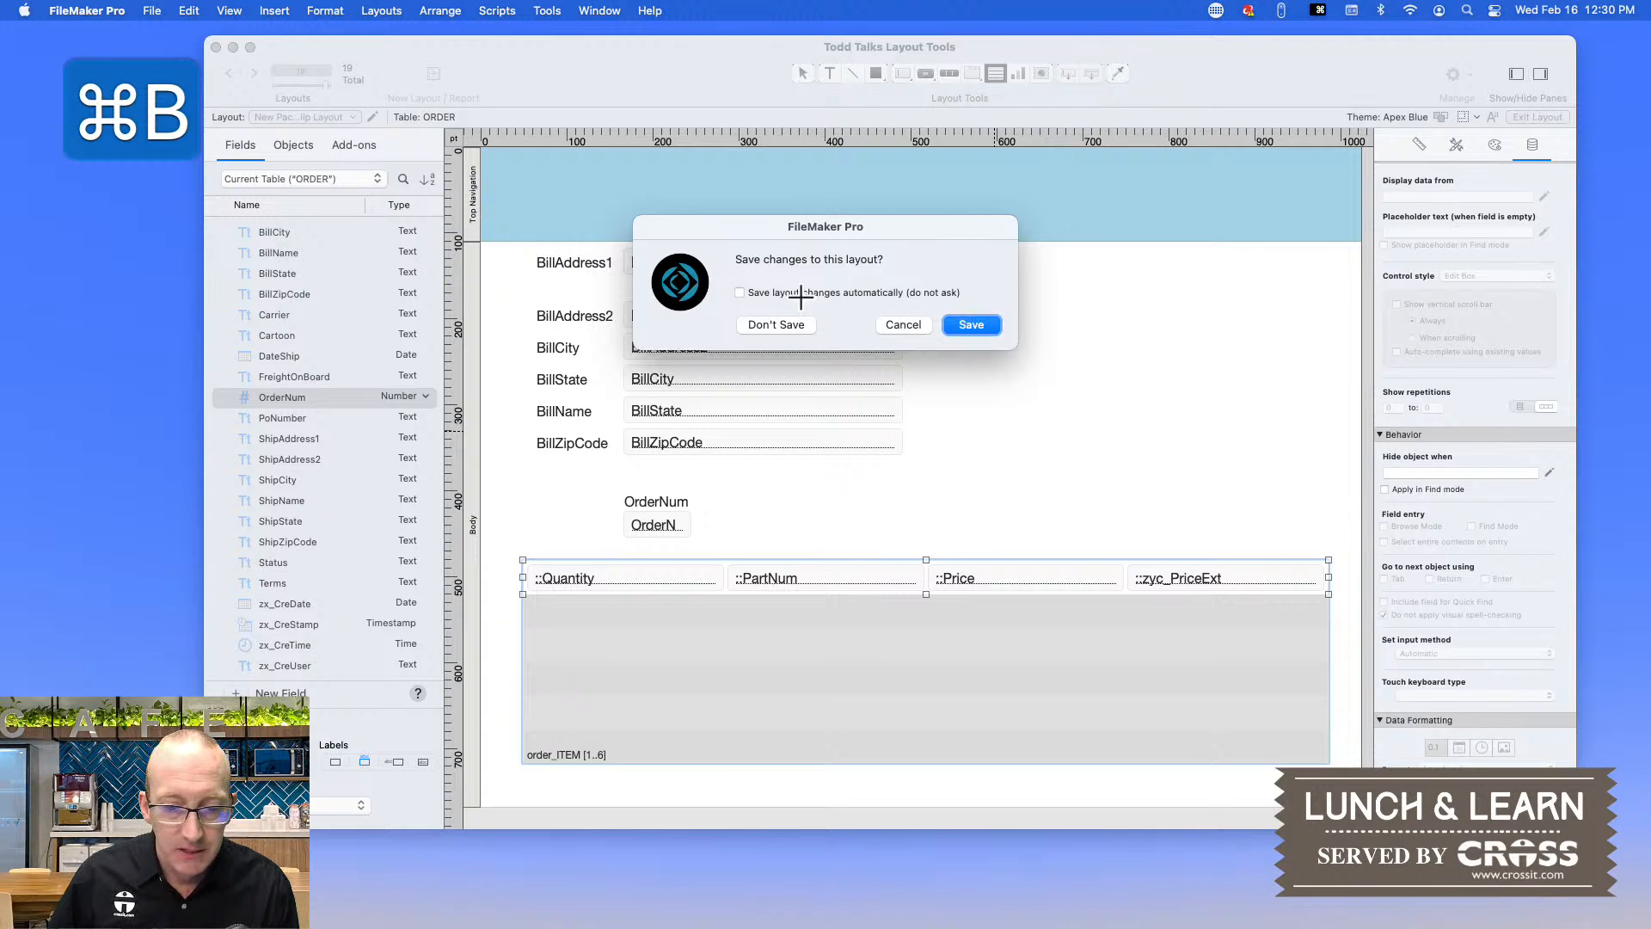
{"action": "left_click", "coordinate": [956, 324]}
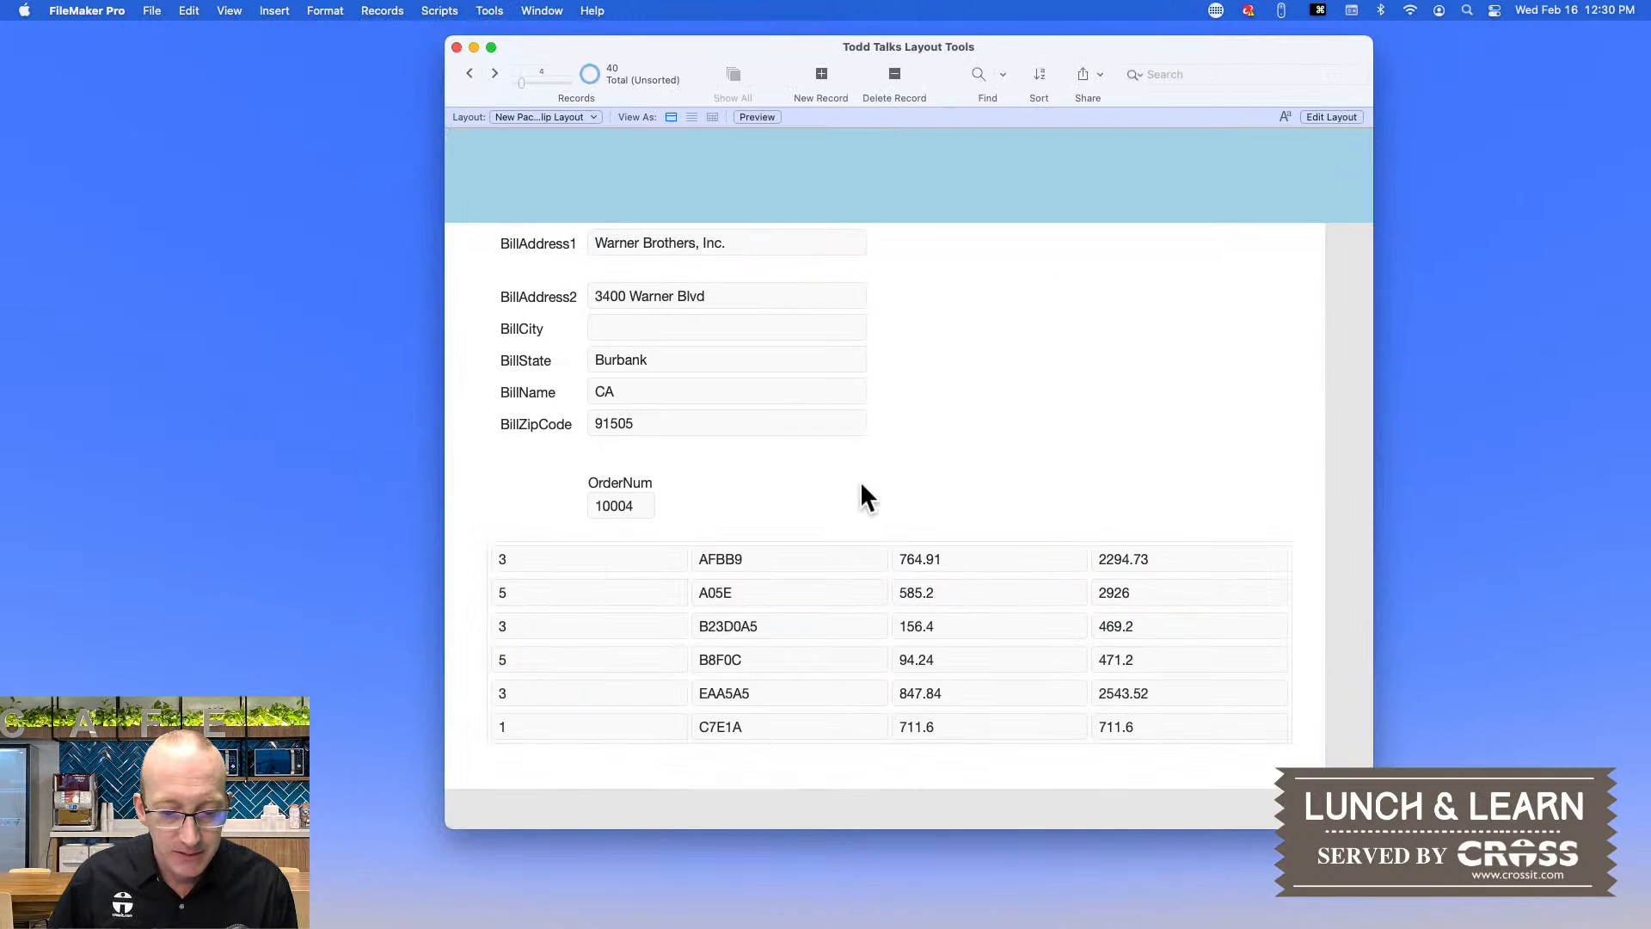
{"action": "left_click", "coordinate": [494, 74]}
{"action": "left_click", "coordinate": [494, 74]}
{"action": "left_click", "coordinate": [495, 74]}
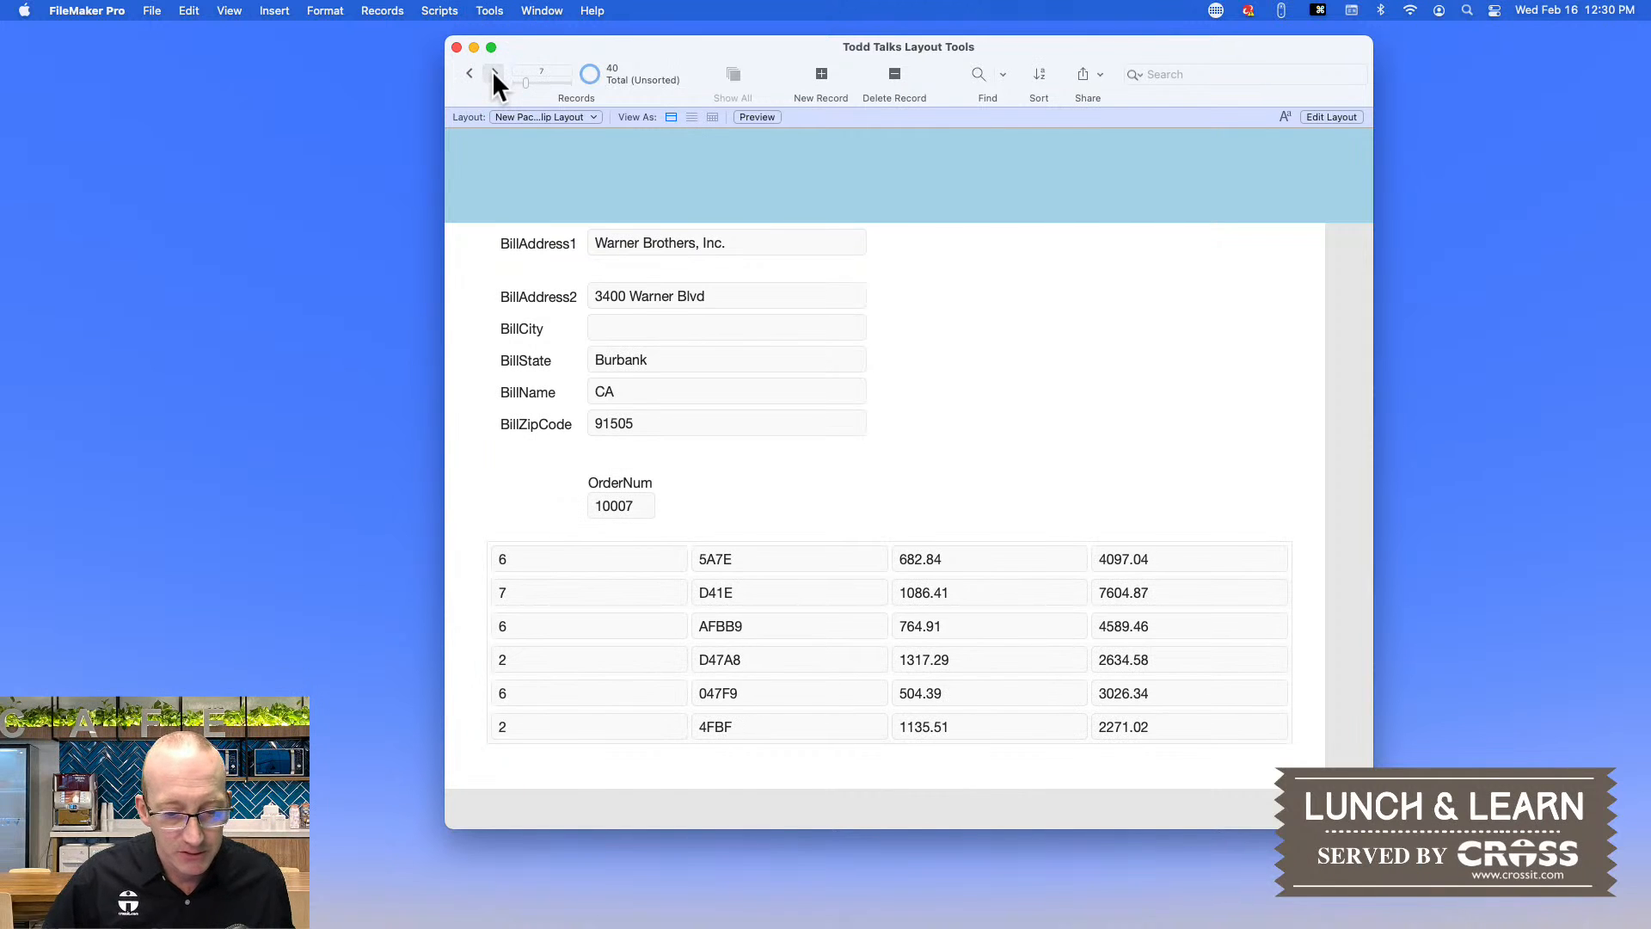
- Move forward one more record to check its portal line items, and return to Layout mode
{"action": "left_click", "coordinate": [495, 74]}
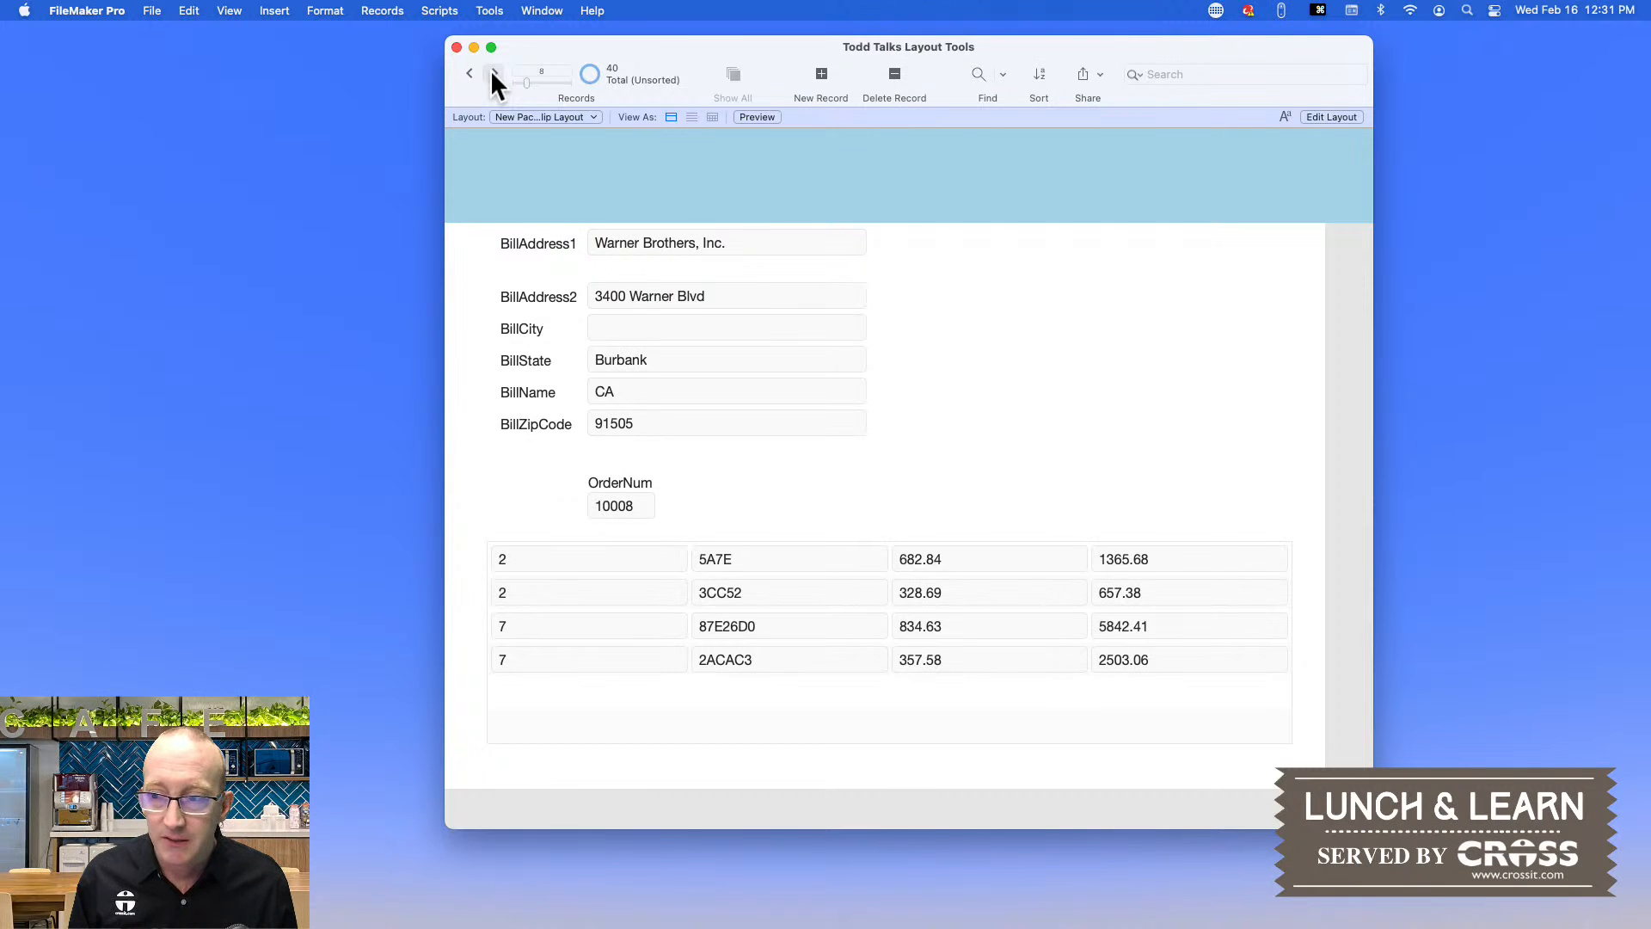
{"action": "key", "text": "super+l"}
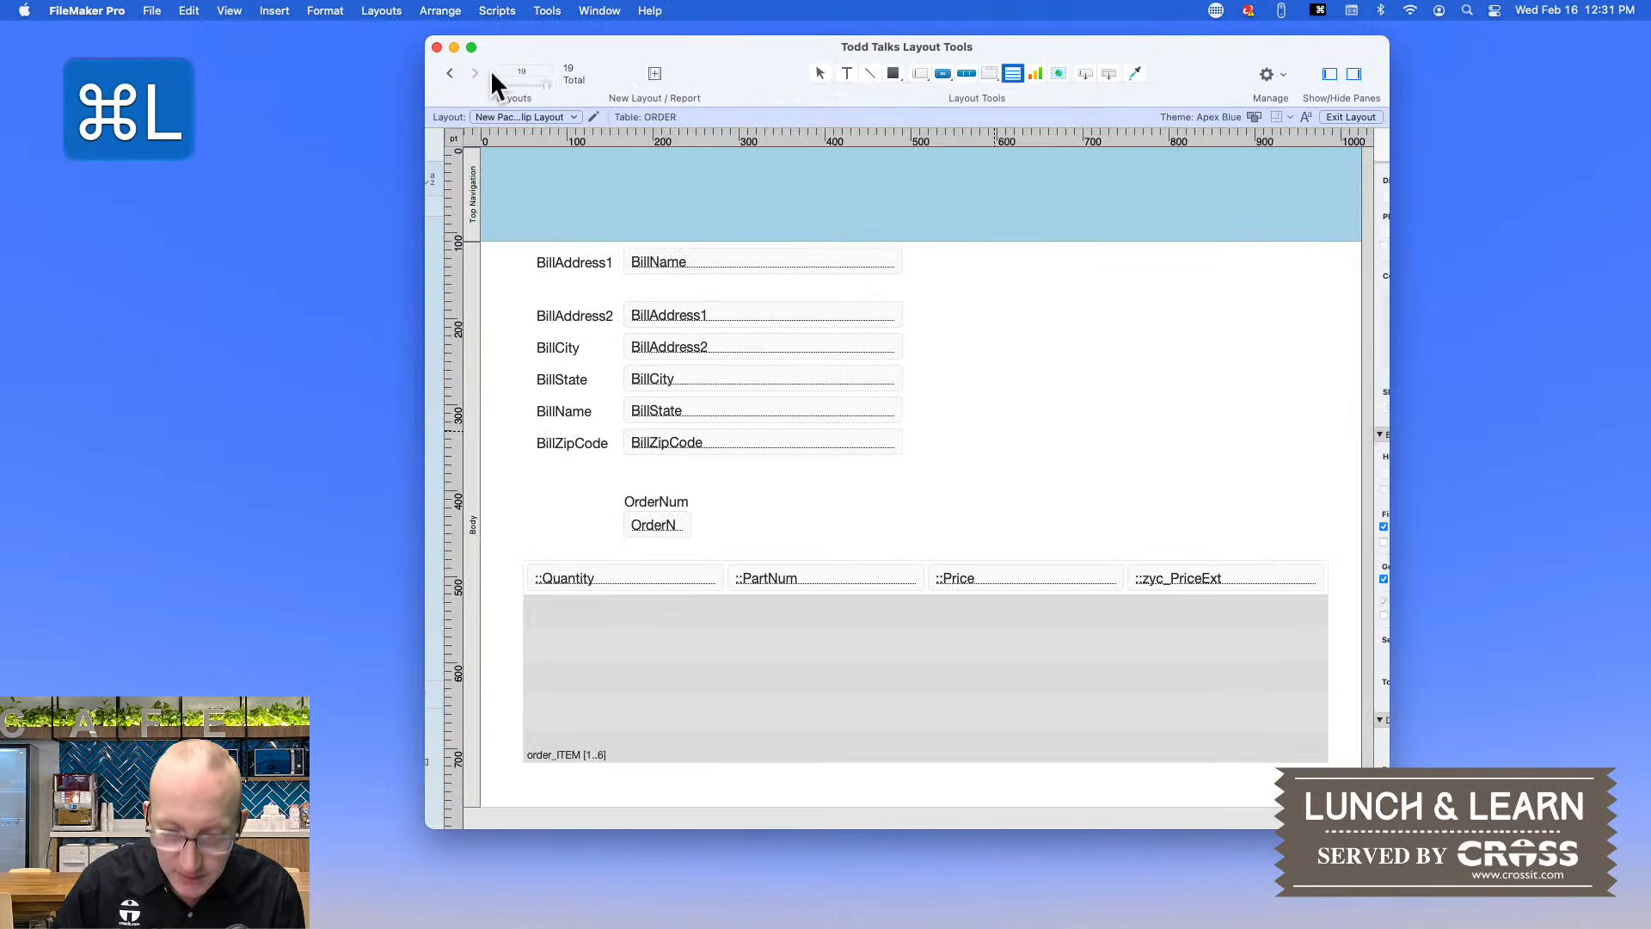
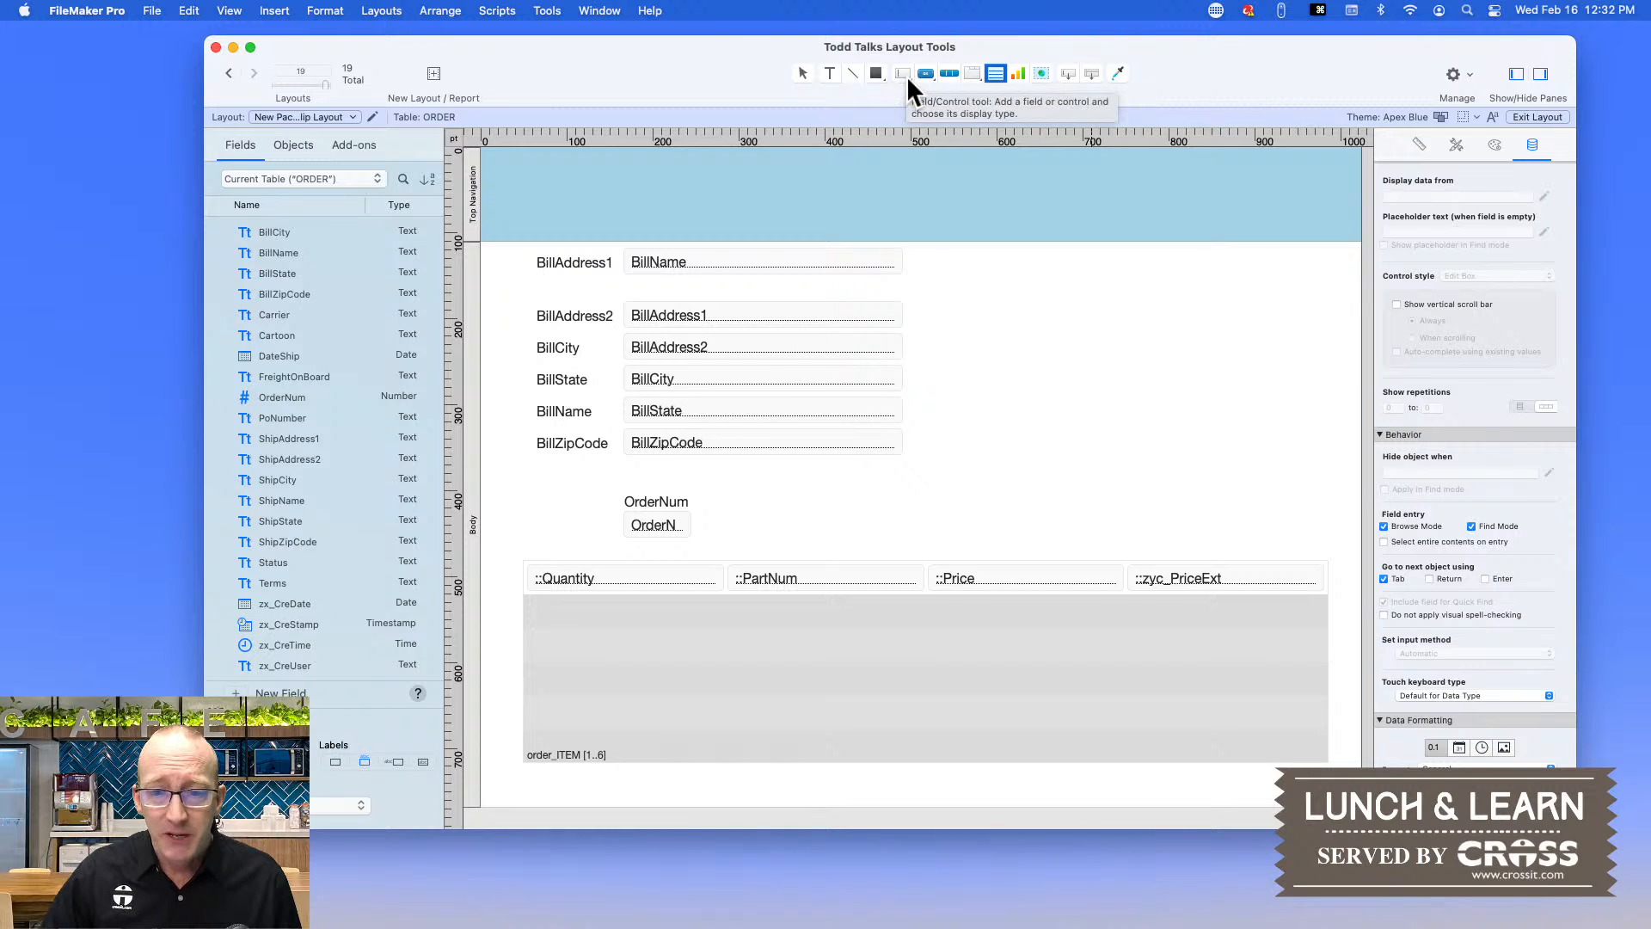
{"action": "left_click", "coordinate": [1069, 75]}
{"action": "left_click", "coordinate": [1071, 366]}
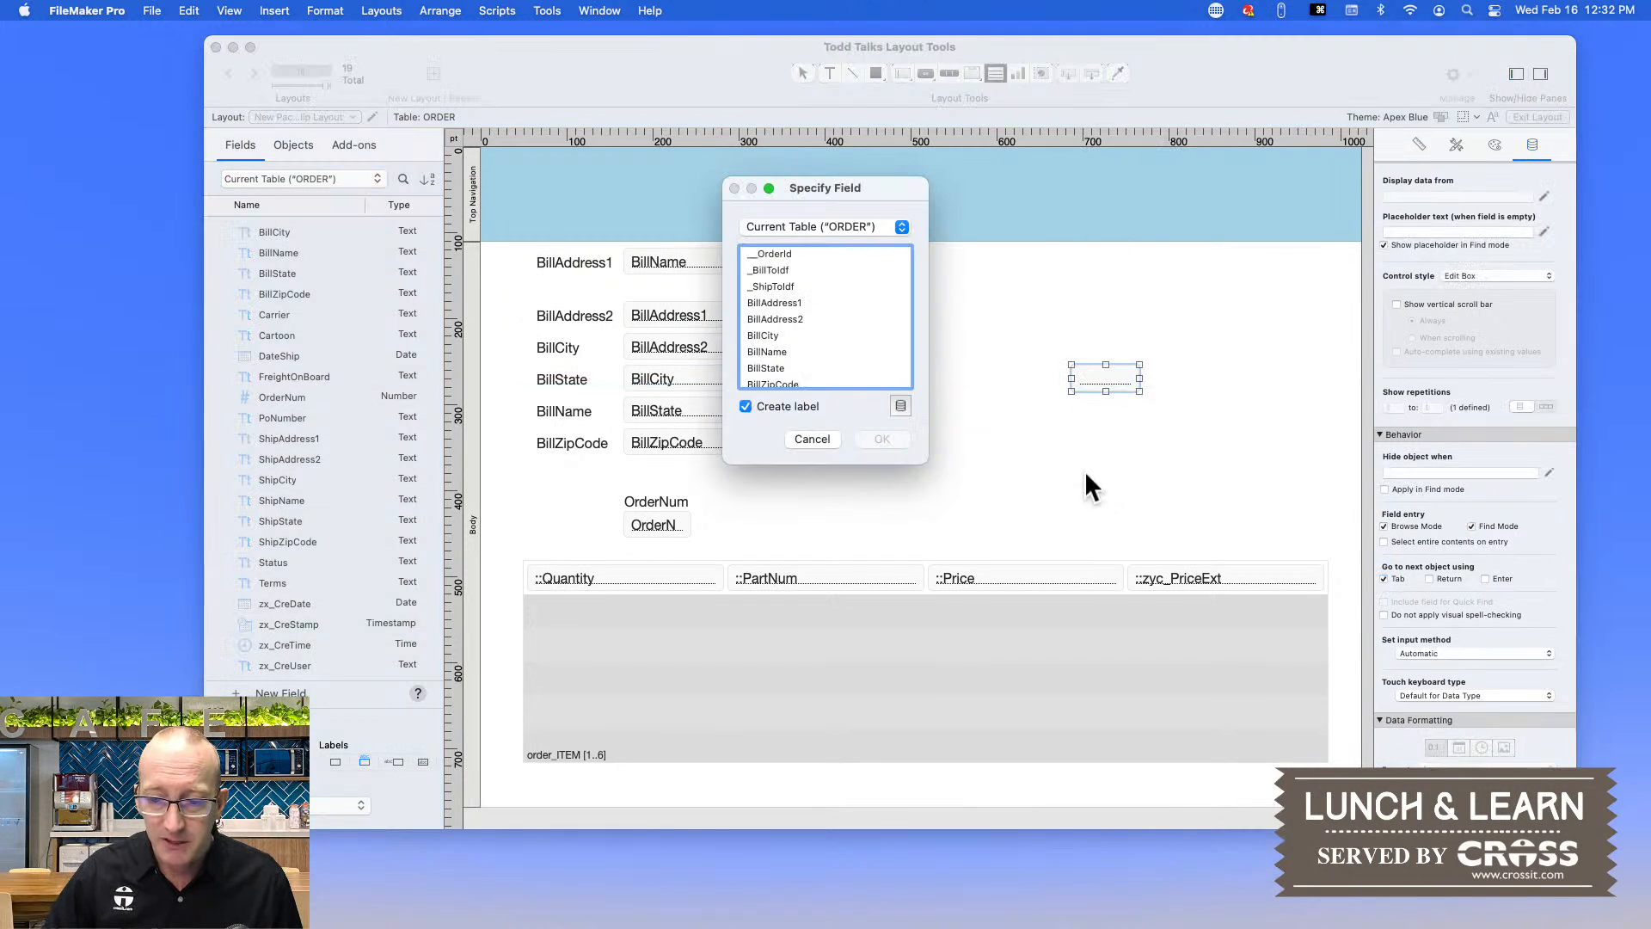
{"action": "left_click", "coordinate": [815, 440]}
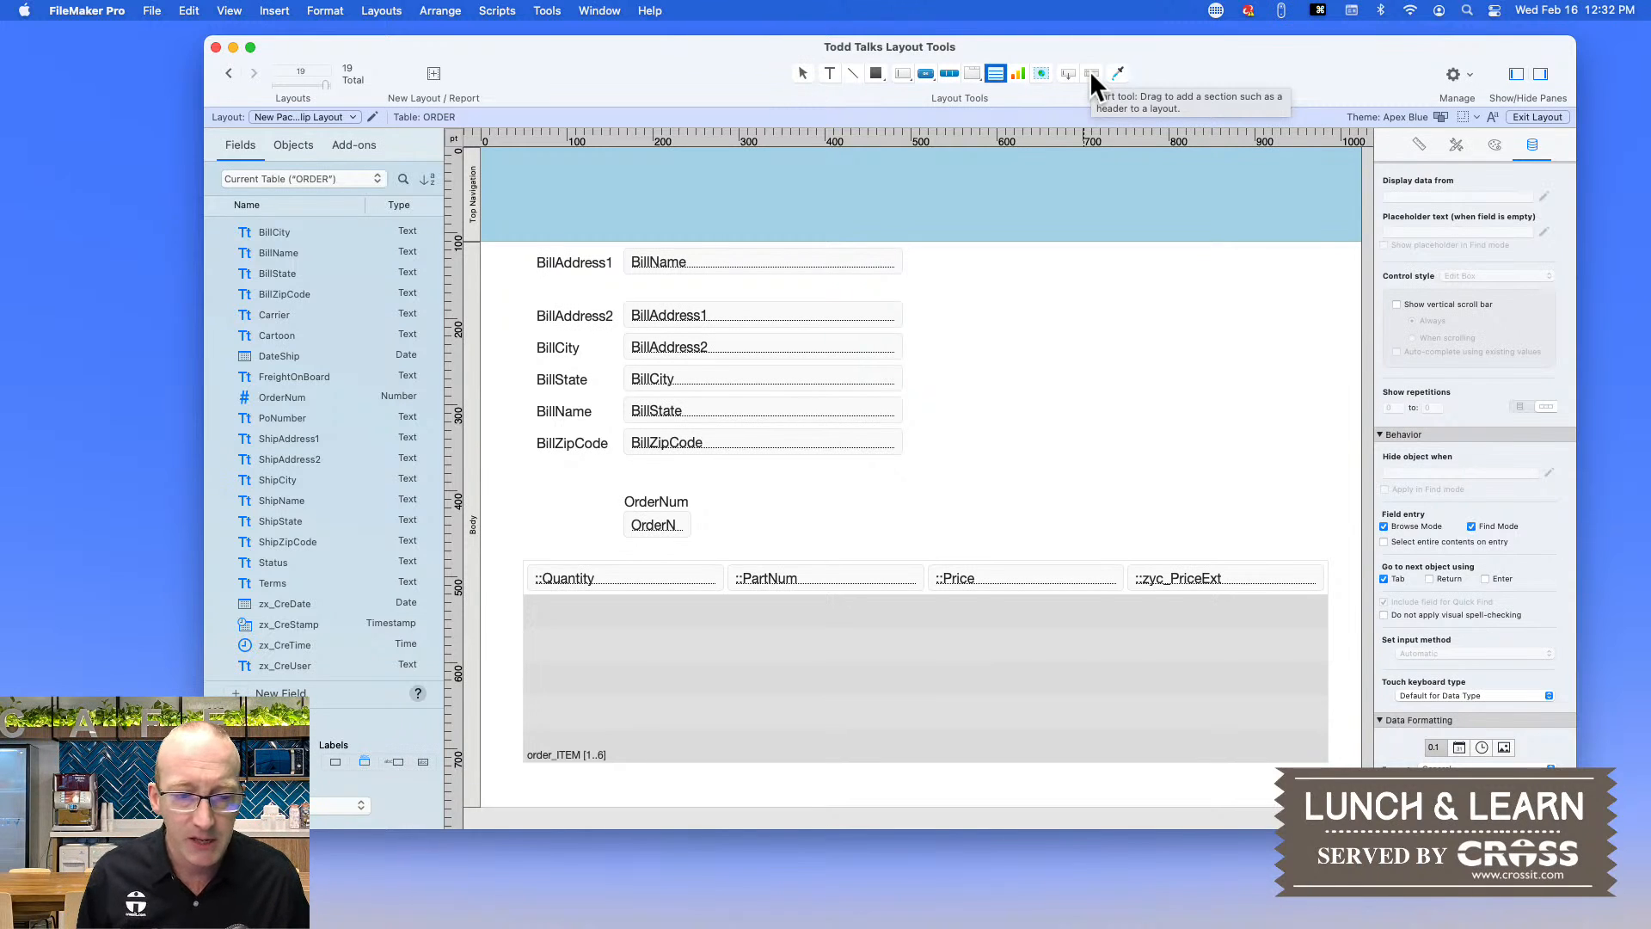
- Add a Title Header part to the packing slip layout through Part Setup
{"action": "scroll", "coordinate": [476, 456], "scroll_direction": "down", "scroll_amount": 3}
{"action": "scroll", "coordinate": [474, 457], "scroll_direction": "down", "scroll_amount": 5}
{"action": "scroll", "coordinate": [515, 439], "scroll_direction": "up", "scroll_amount": 10}
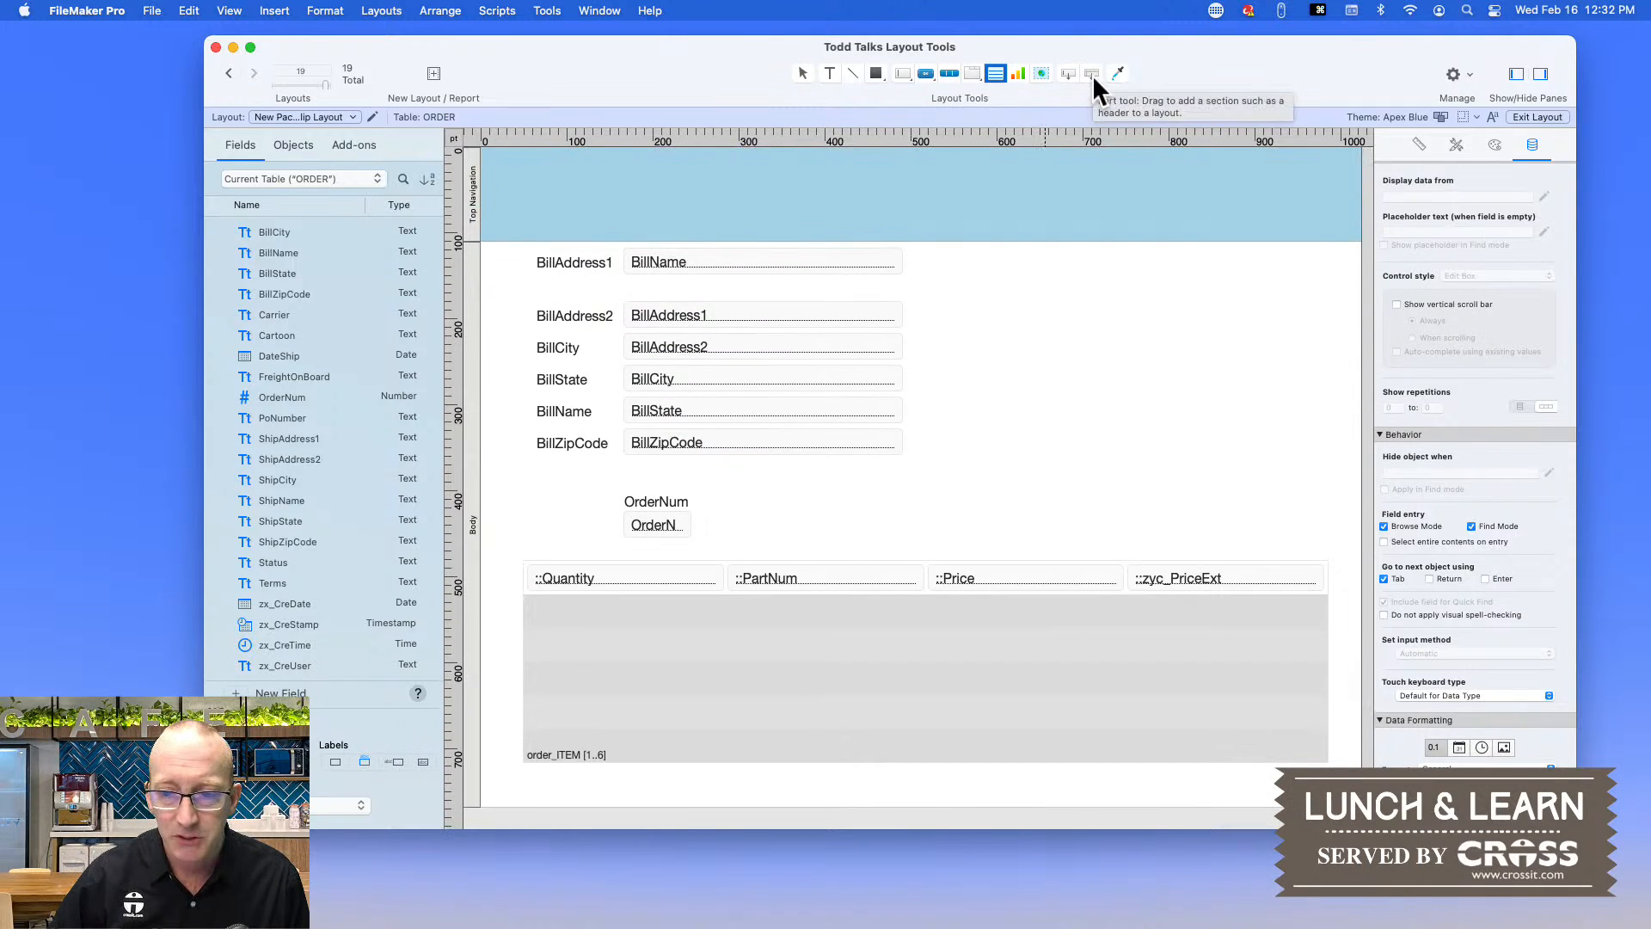
{"action": "left_click", "coordinate": [385, 10]}
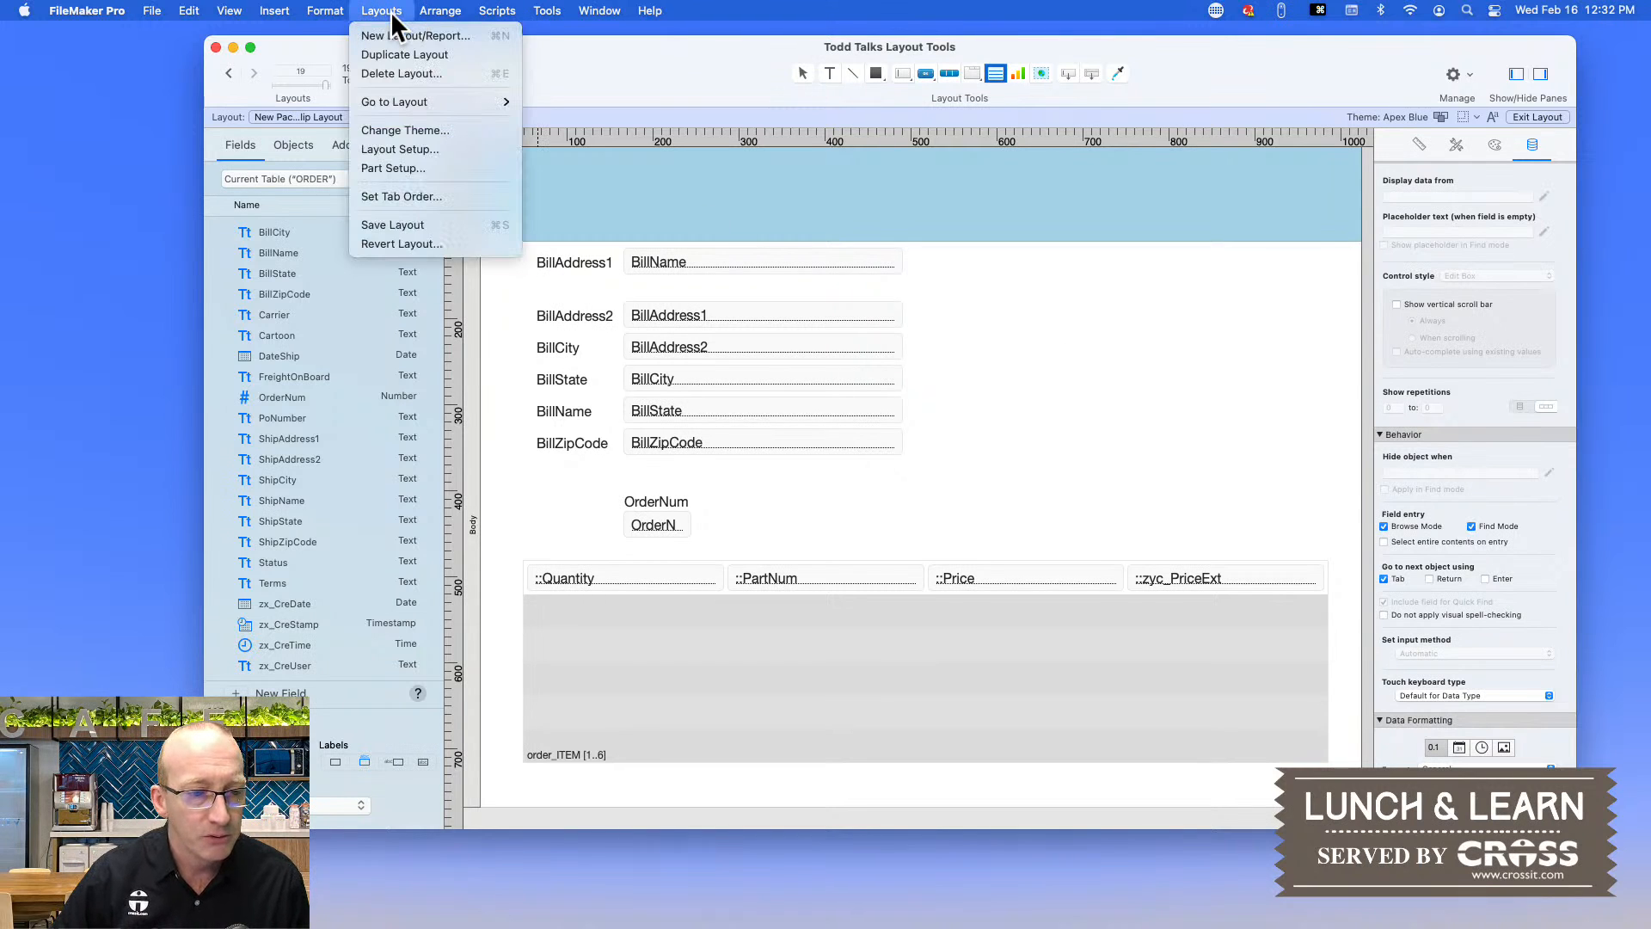
{"action": "left_click", "coordinate": [411, 167]}
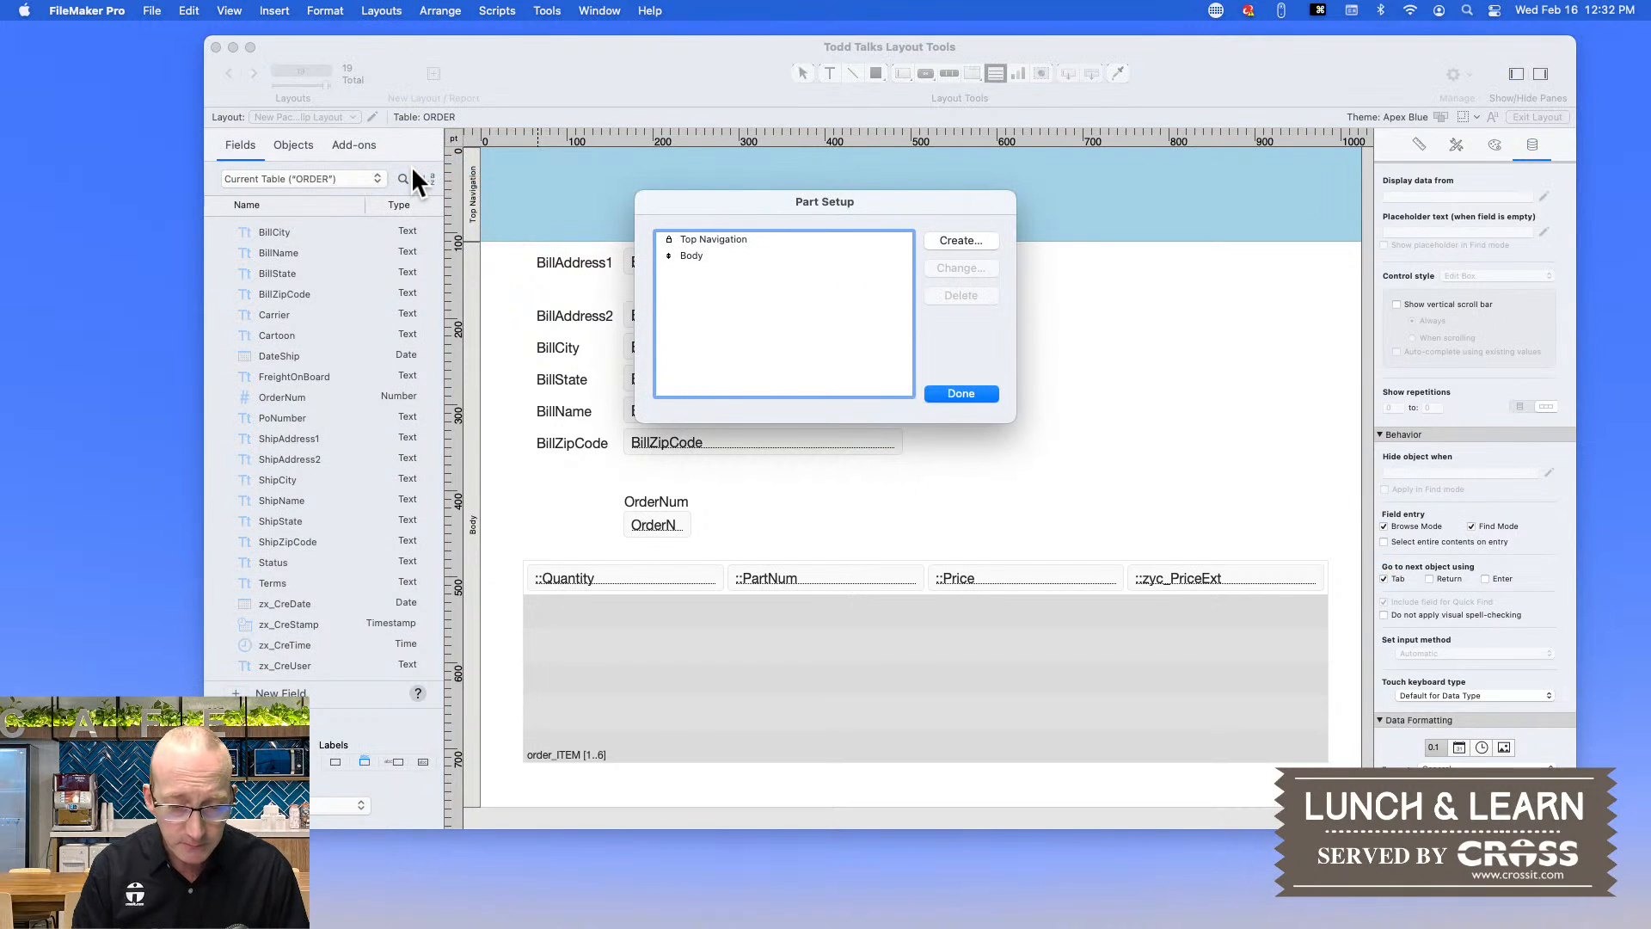
{"action": "left_click", "coordinate": [961, 242]}
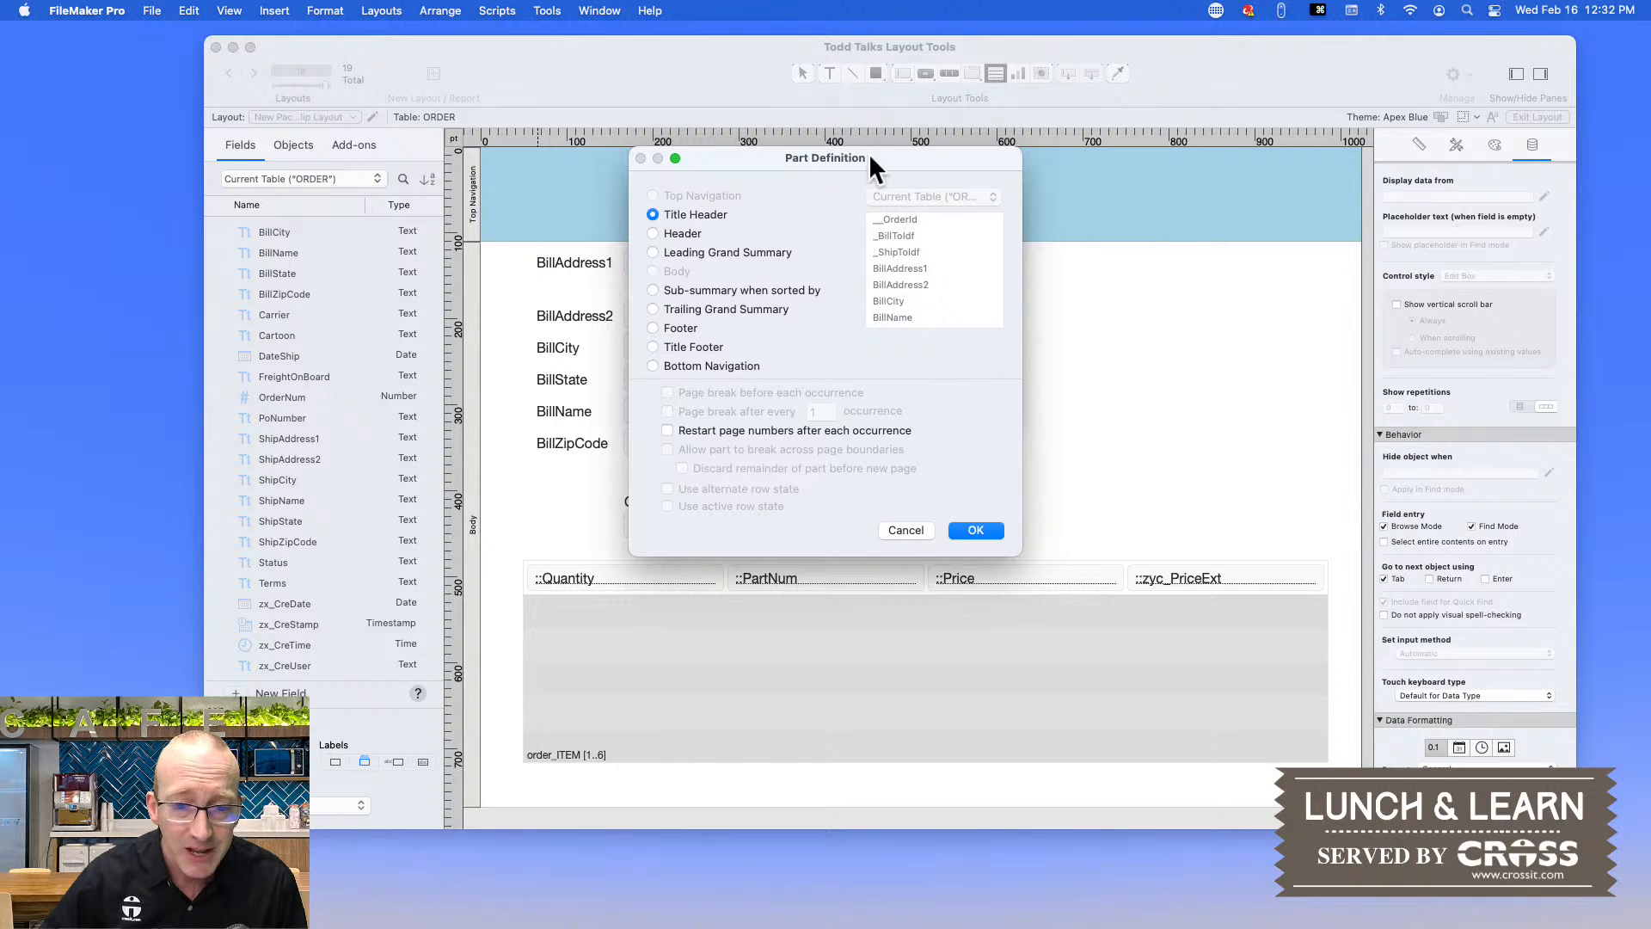
{"action": "left_click", "coordinate": [975, 530]}
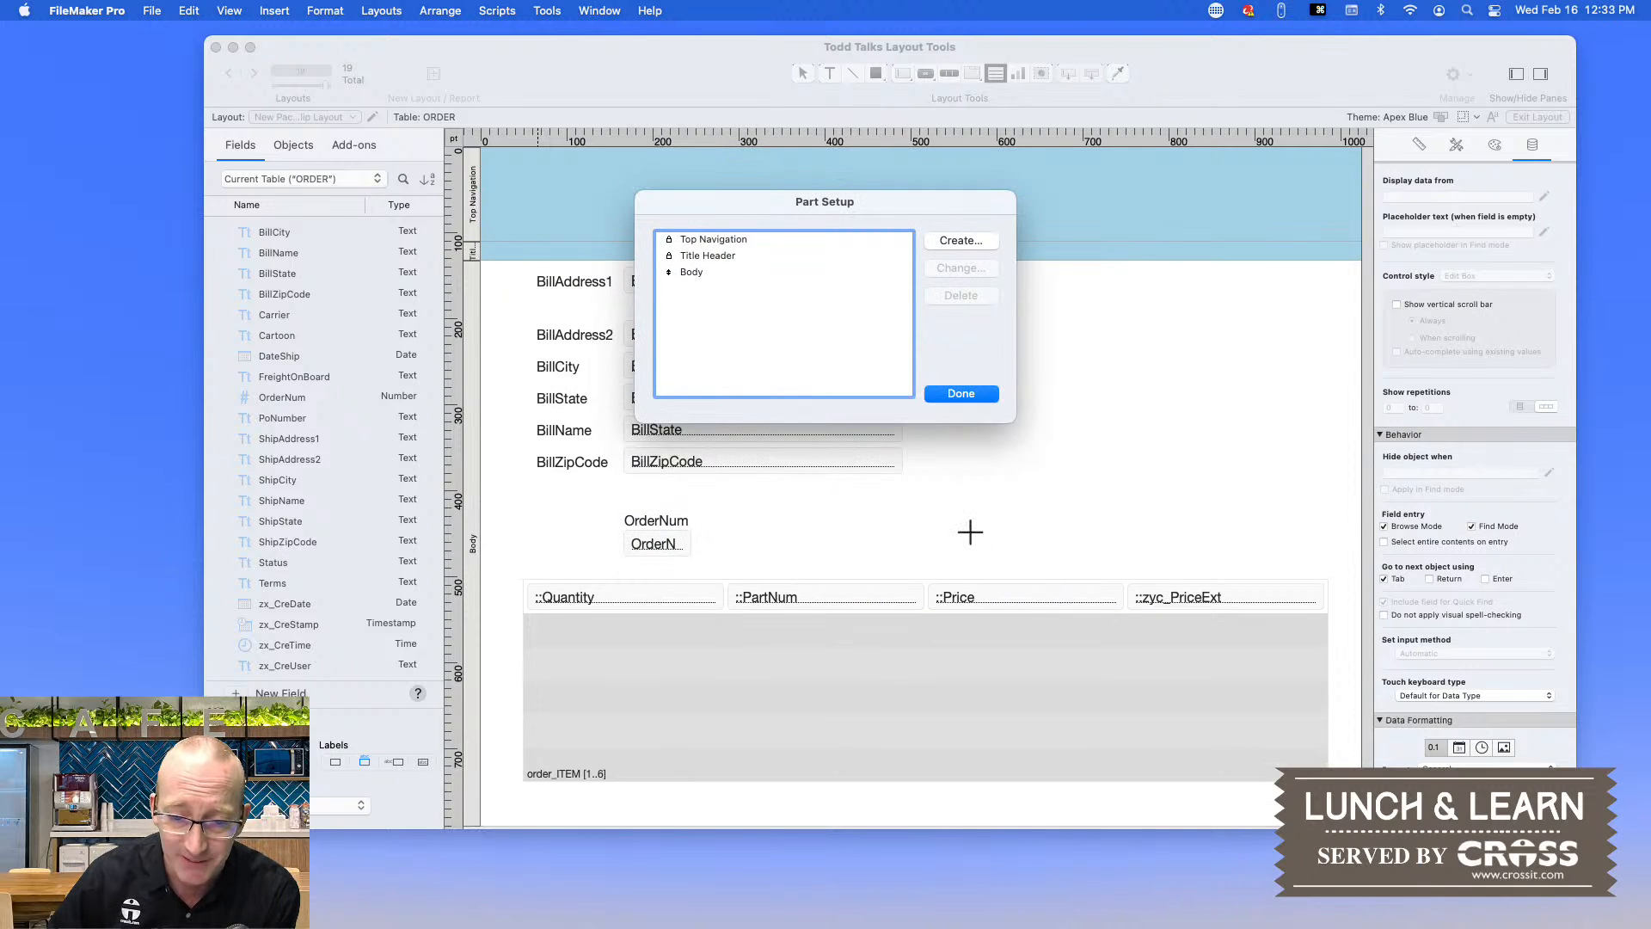
{"action": "left_click", "coordinate": [953, 391]}
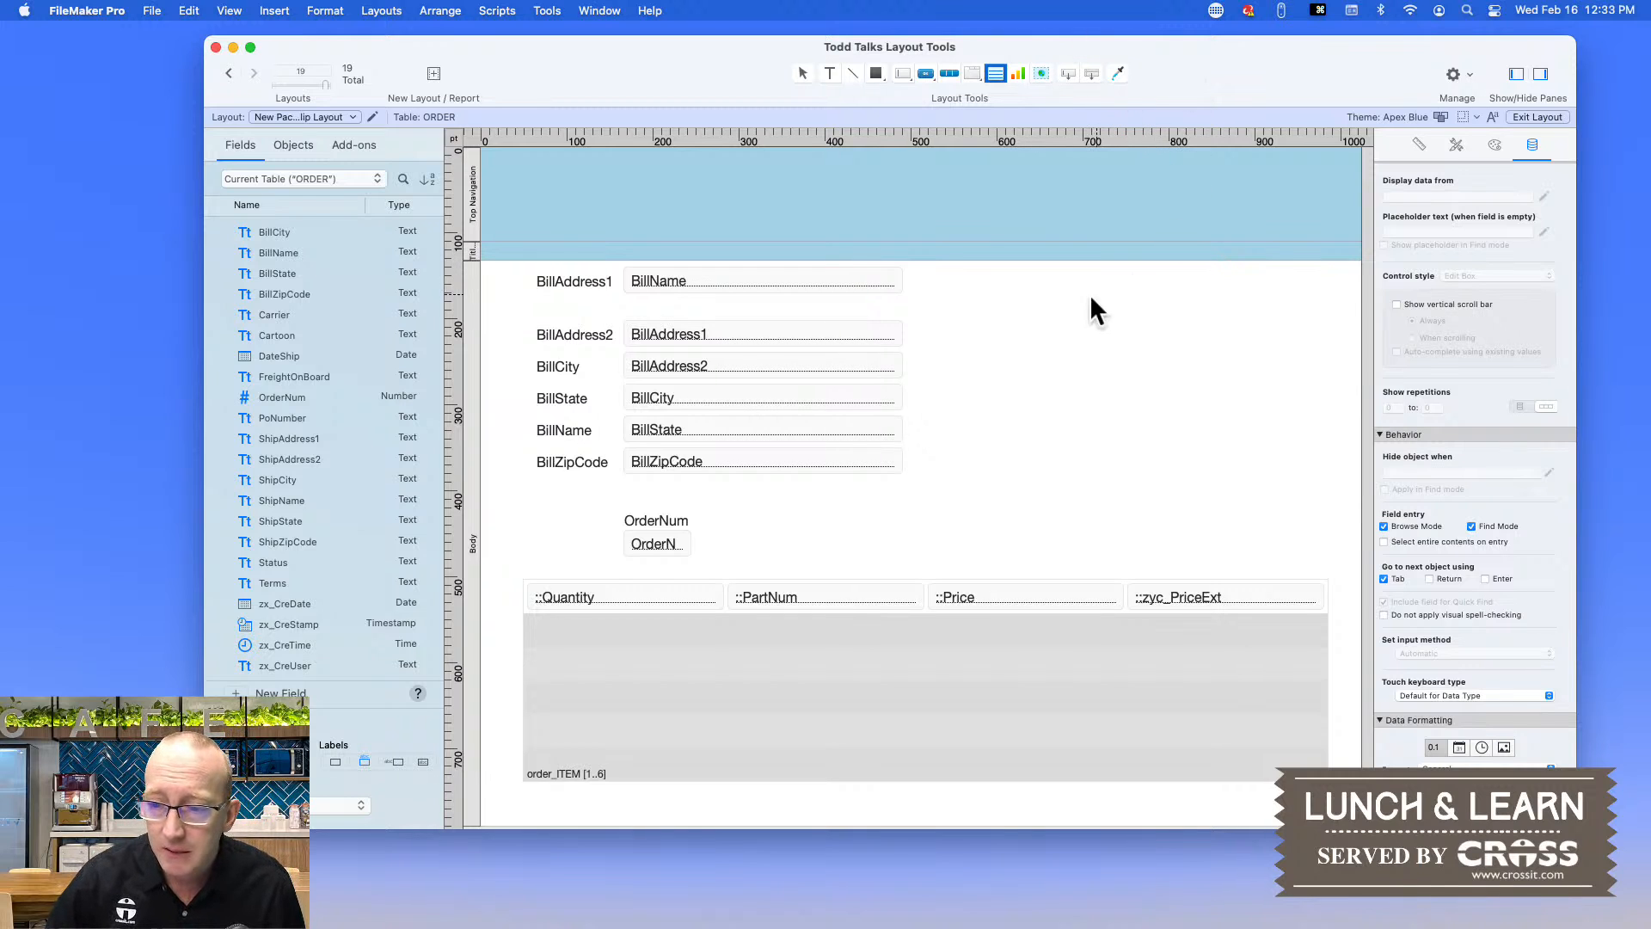
{"action": "scroll", "coordinate": [1091, 301], "scroll_direction": "down", "scroll_amount": 1}
{"action": "scroll", "coordinate": [1088, 297], "scroll_direction": "up", "scroll_amount": 1}
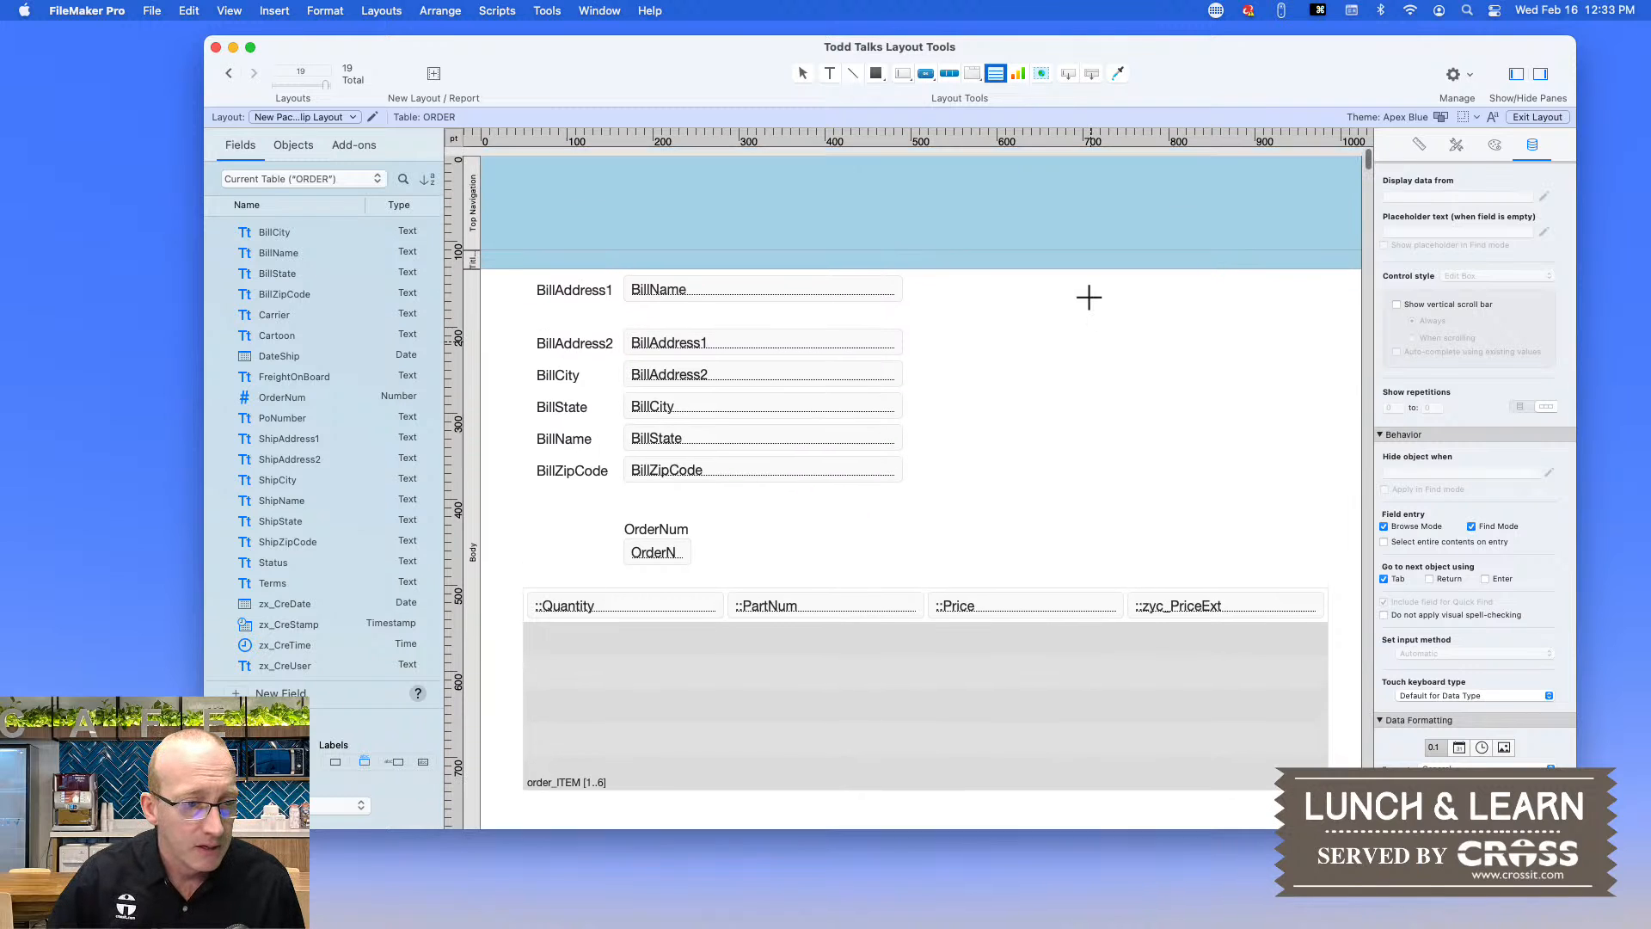
- Switch to the 08 Demo layout, saving the changes made to the packing slip layout
{"action": "left_click", "coordinate": [347, 120]}
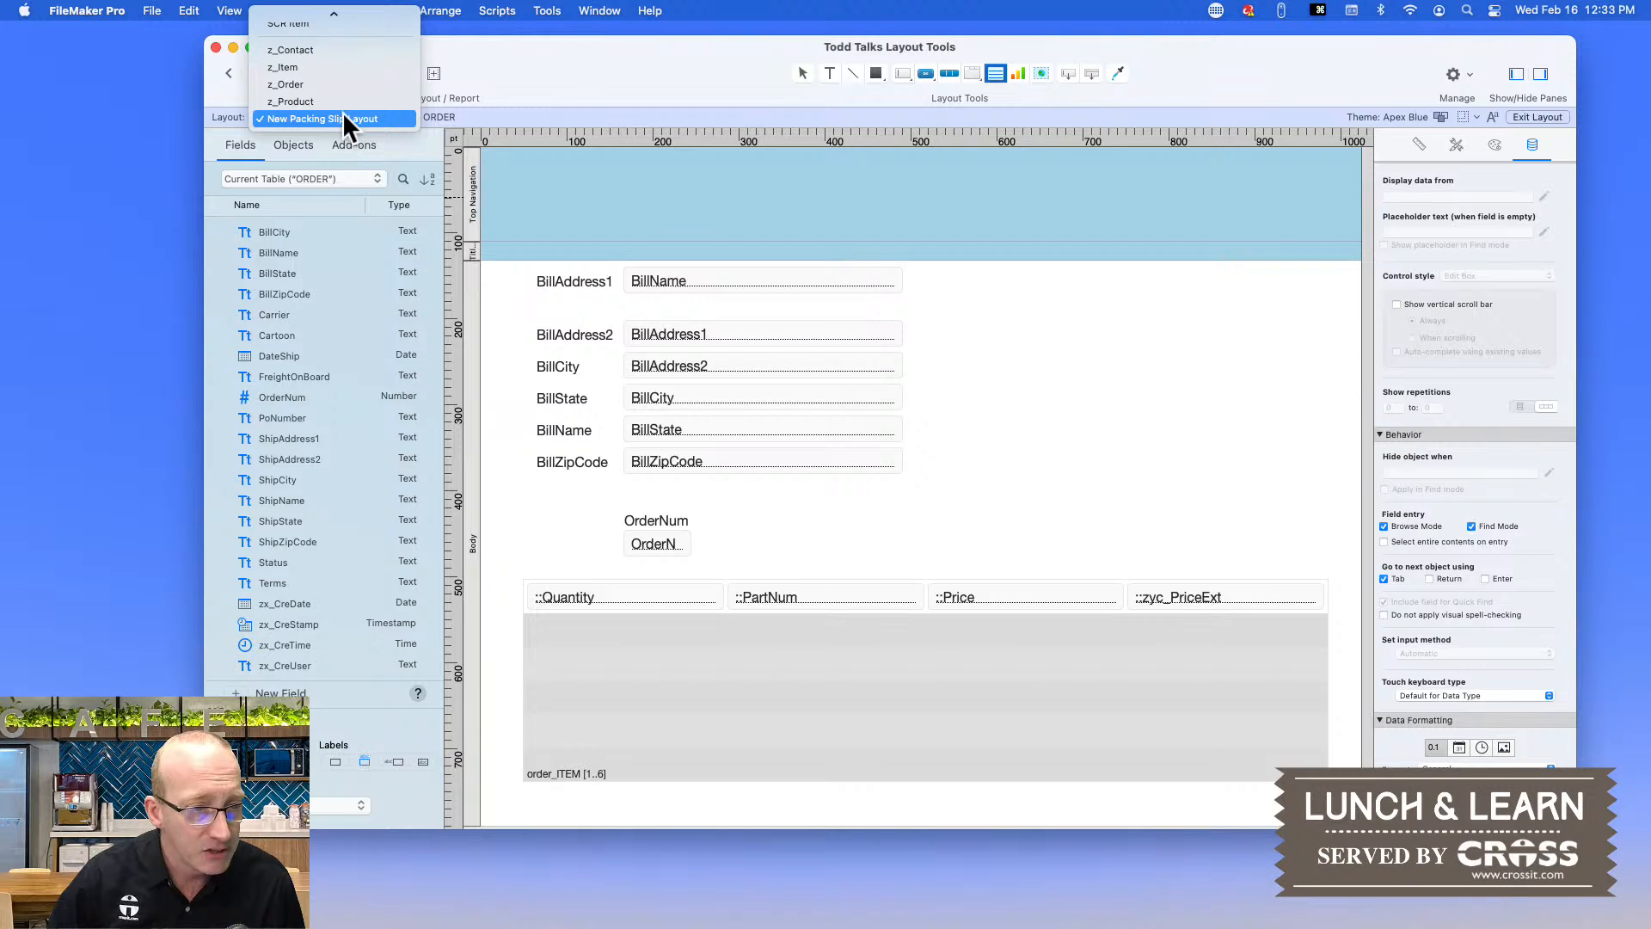
{"action": "scroll", "coordinate": [342, 112], "scroll_direction": "up", "scroll_amount": 3}
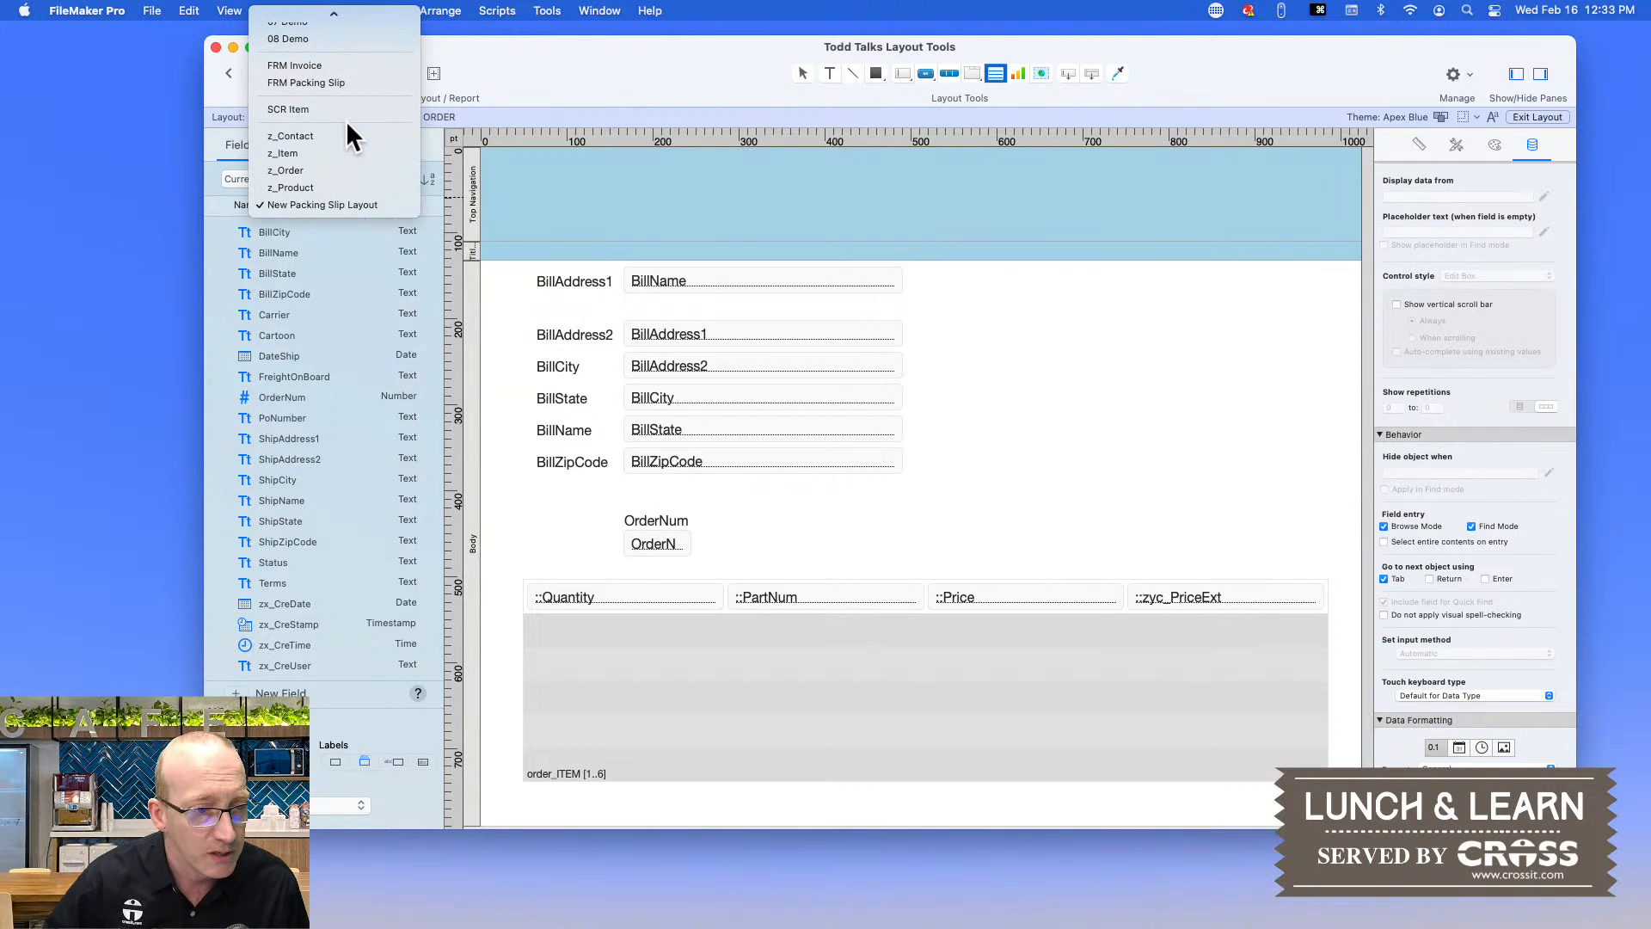
{"action": "left_click", "coordinate": [306, 93]}
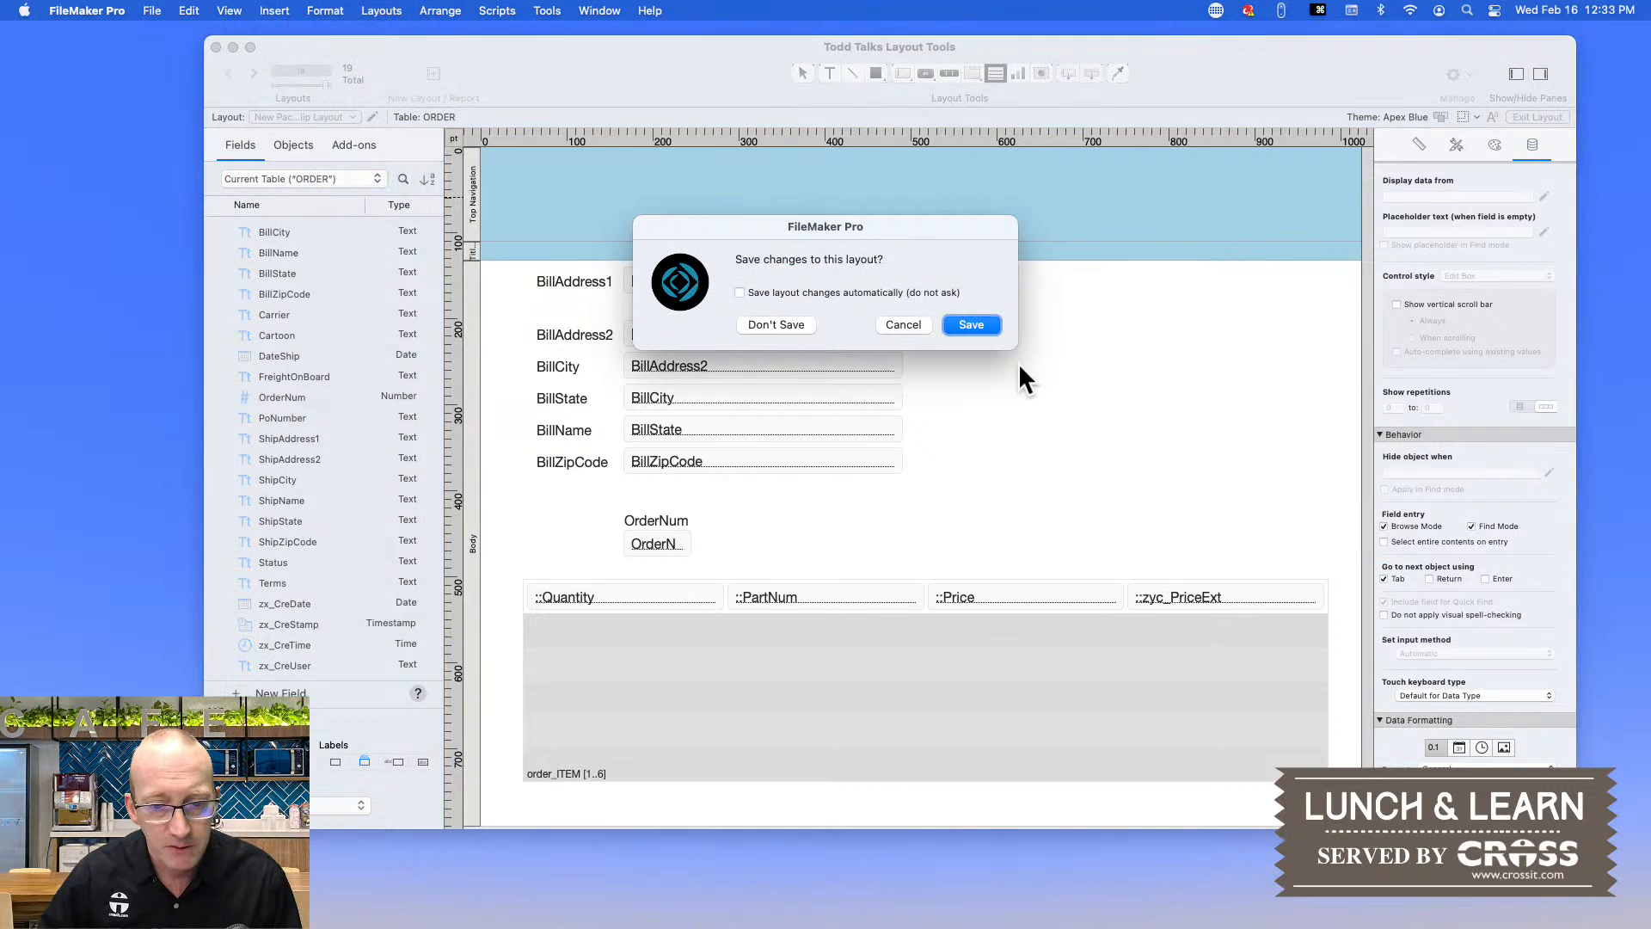
{"action": "left_click", "coordinate": [964, 321]}
- Show the 08 Demo layout in Browse mode and widen the window to fit the whole order
{"action": "left_click_drag", "start_coordinate": [713, 66], "coordinate": [596, 51]}
{"action": "key", "text": "super+b"}
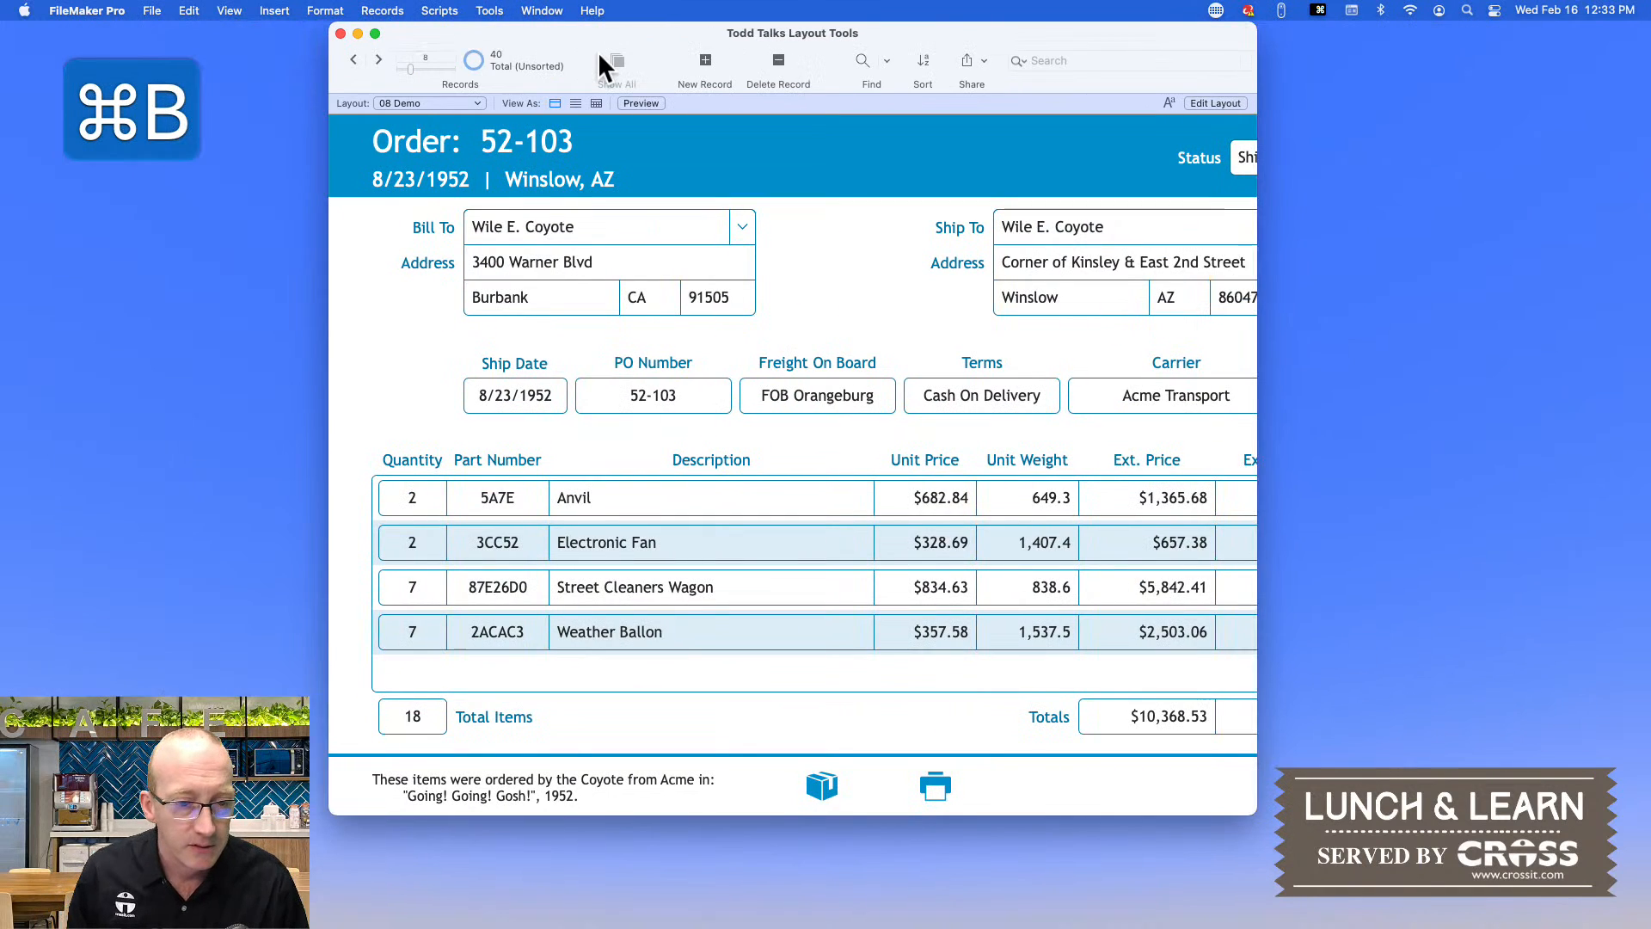
{"action": "left_click_drag", "start_coordinate": [1256, 131], "coordinate": [1465, 124]}
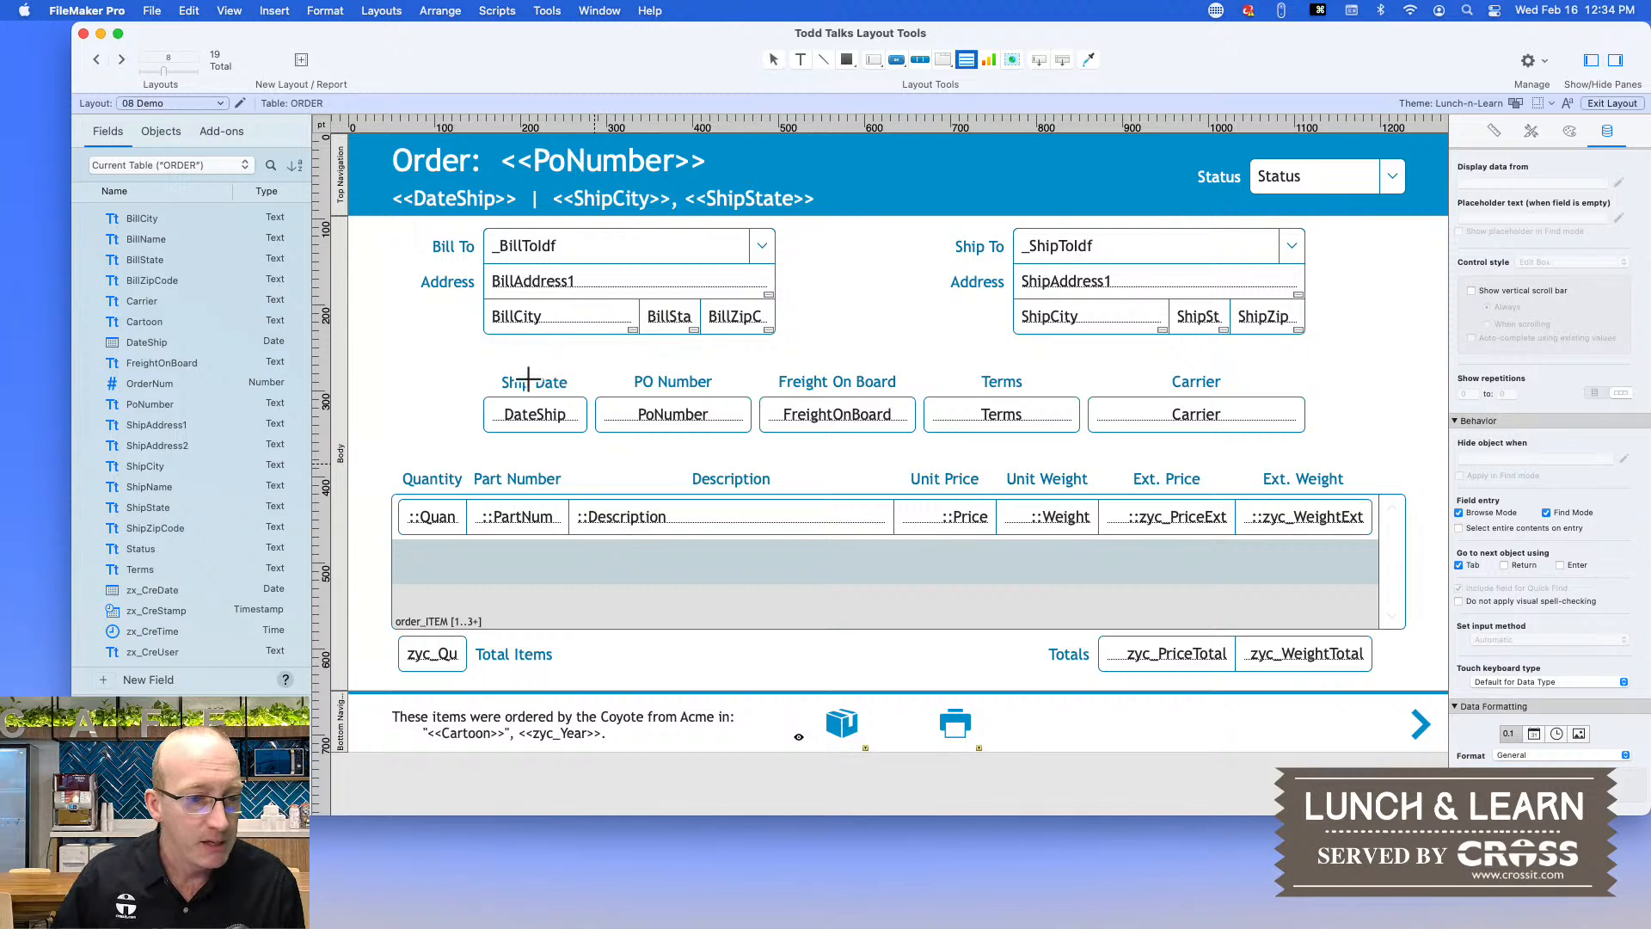
- List the objects on the 08 Demo layout, then select and expand the grp_Face group to inspect its contents
{"action": "left_click", "coordinate": [159, 140]}
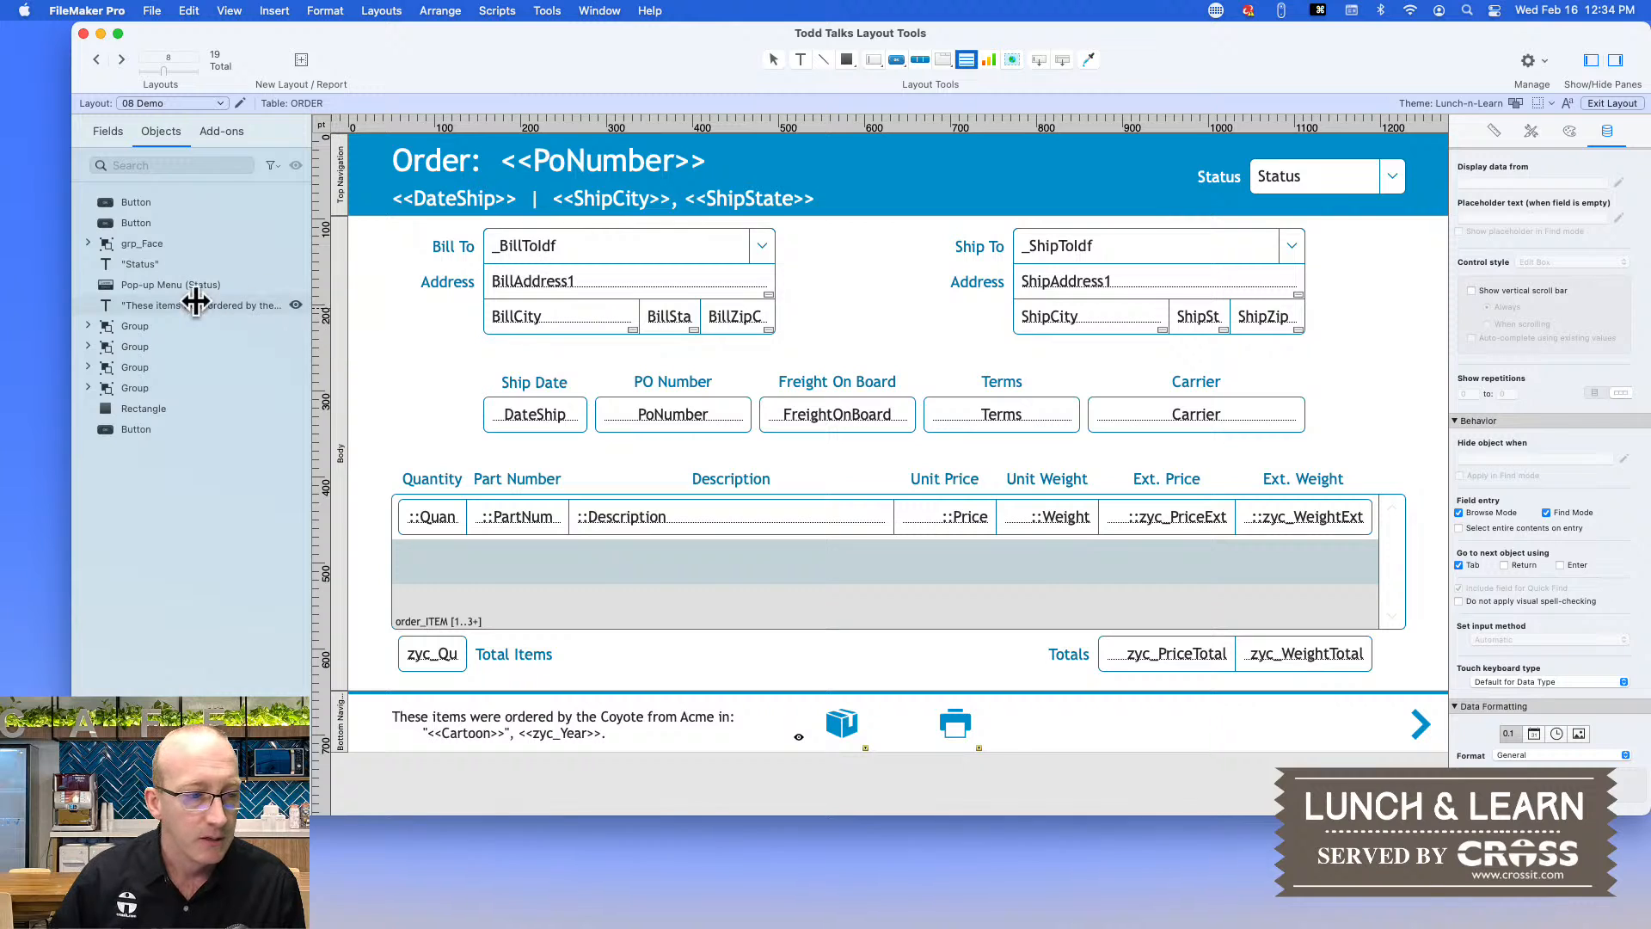
{"action": "left_click", "coordinate": [148, 244]}
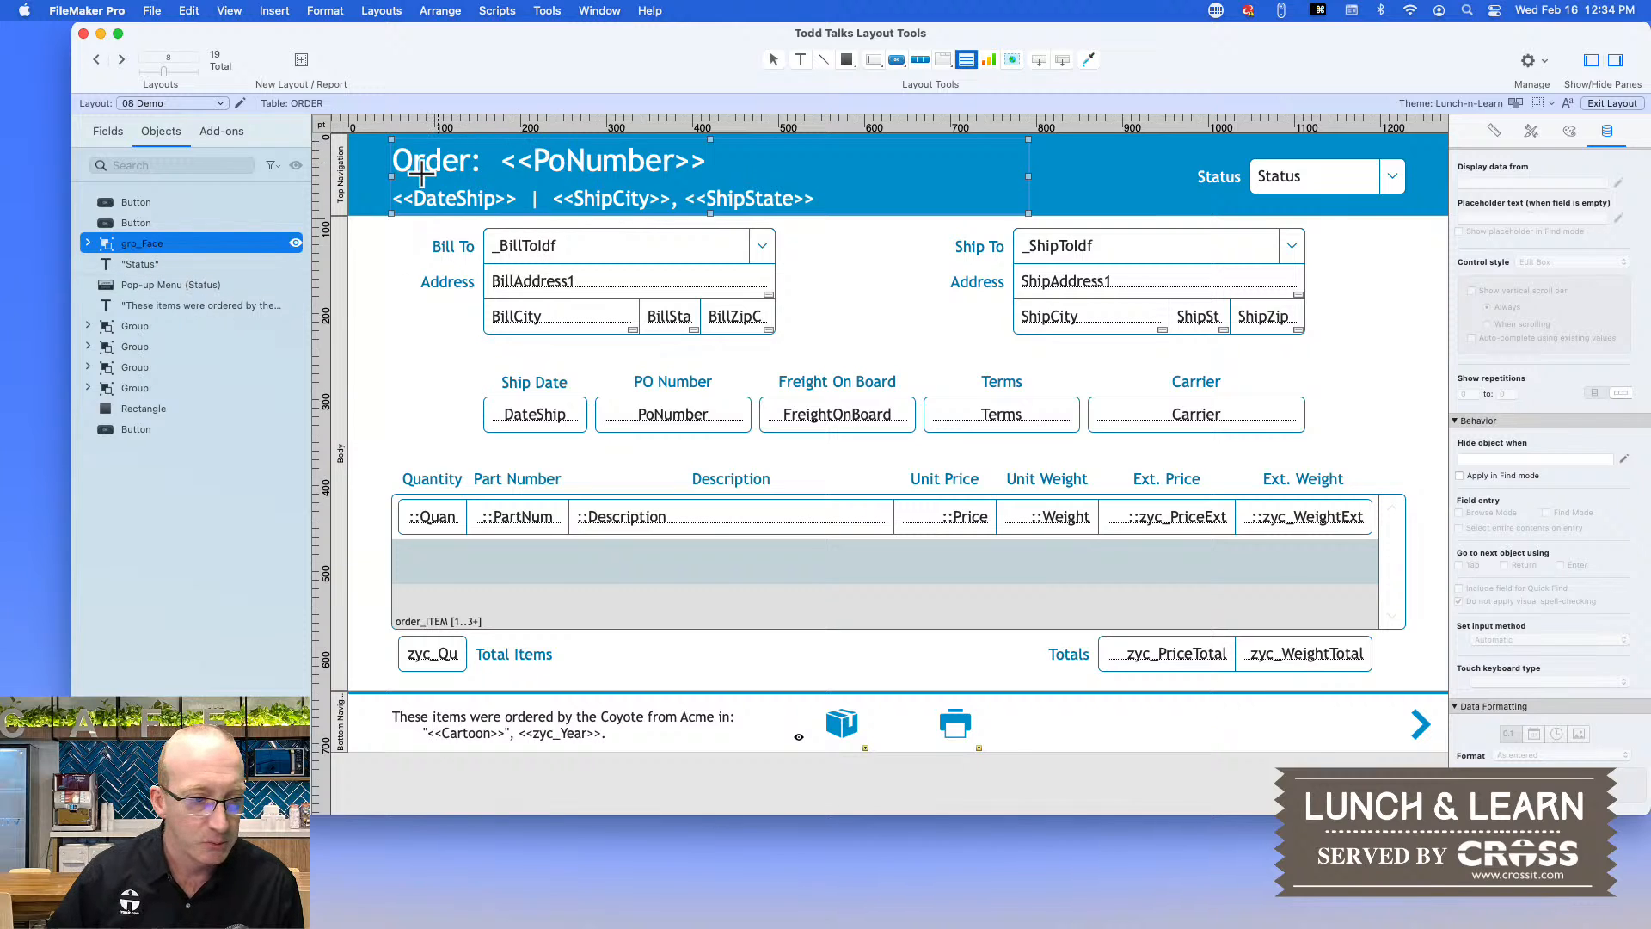
{"action": "left_click", "coordinate": [87, 244]}
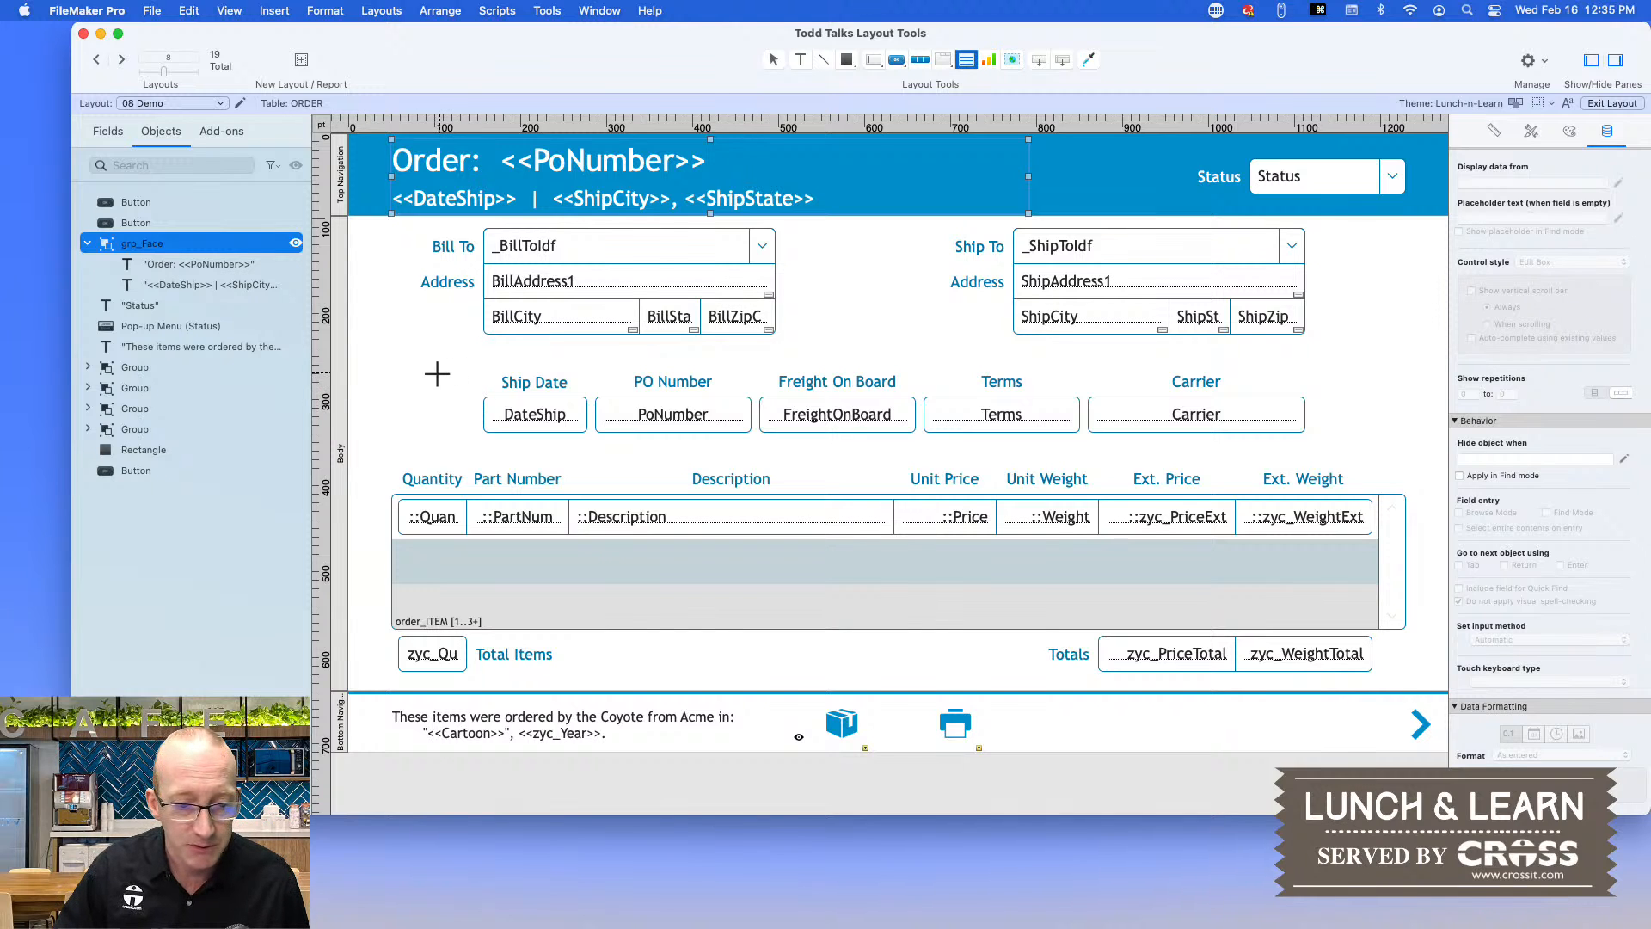
{"action": "scroll", "coordinate": [803, 370], "scroll_direction": "right", "scroll_amount": 3}
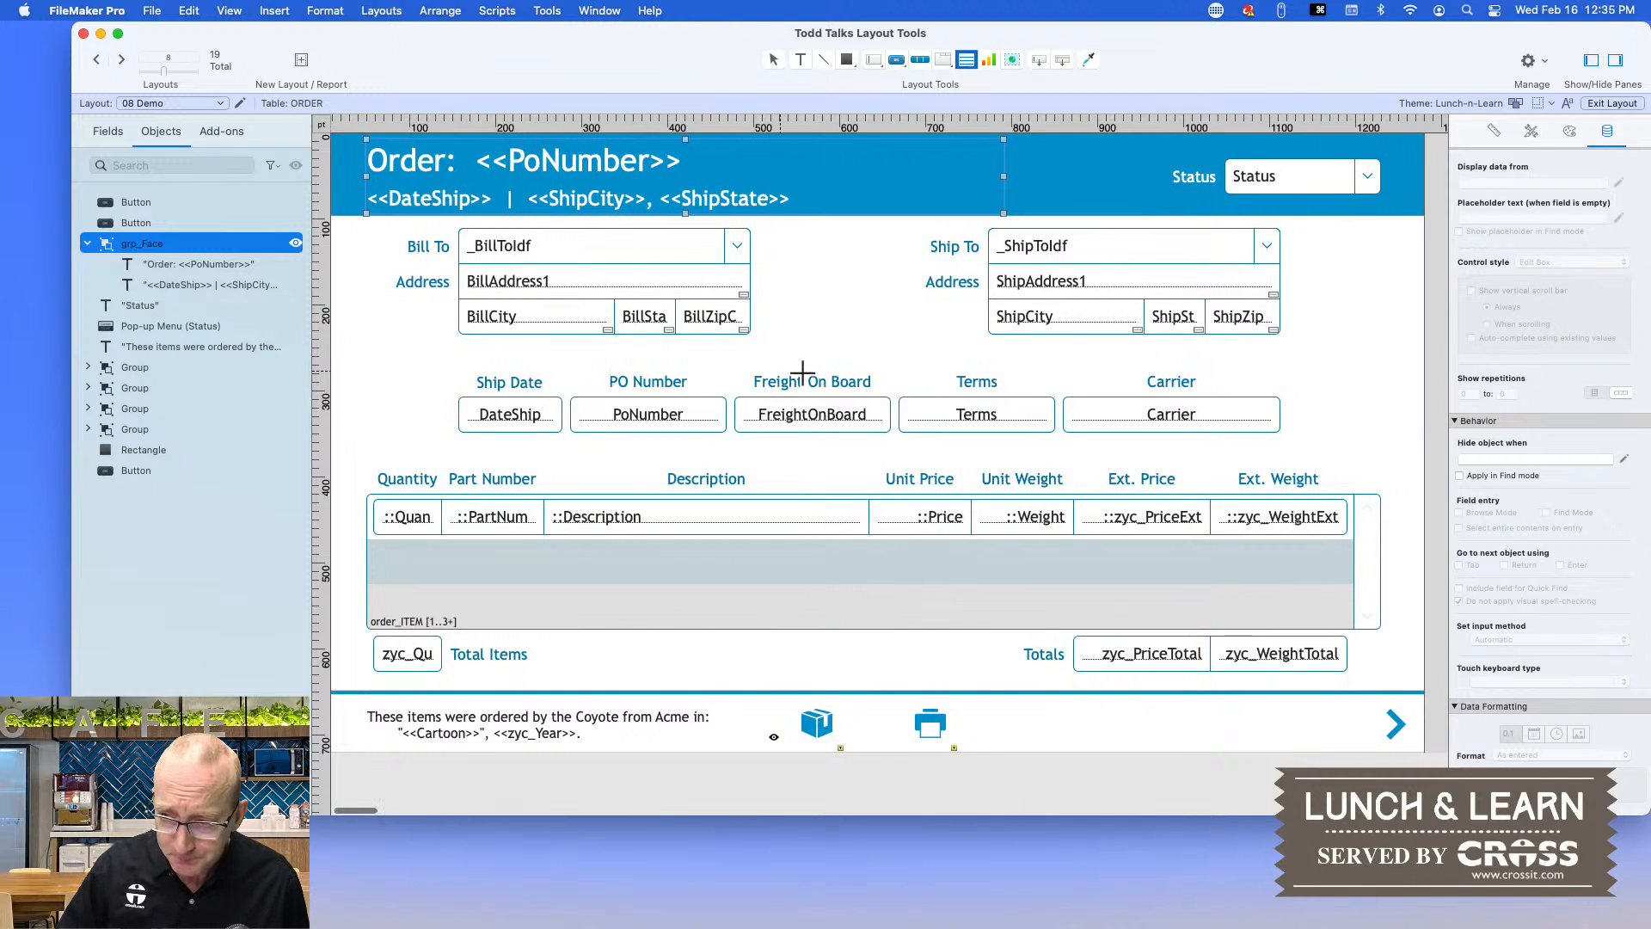
{"action": "scroll", "coordinate": [803, 381], "scroll_direction": "left", "scroll_amount": 2}
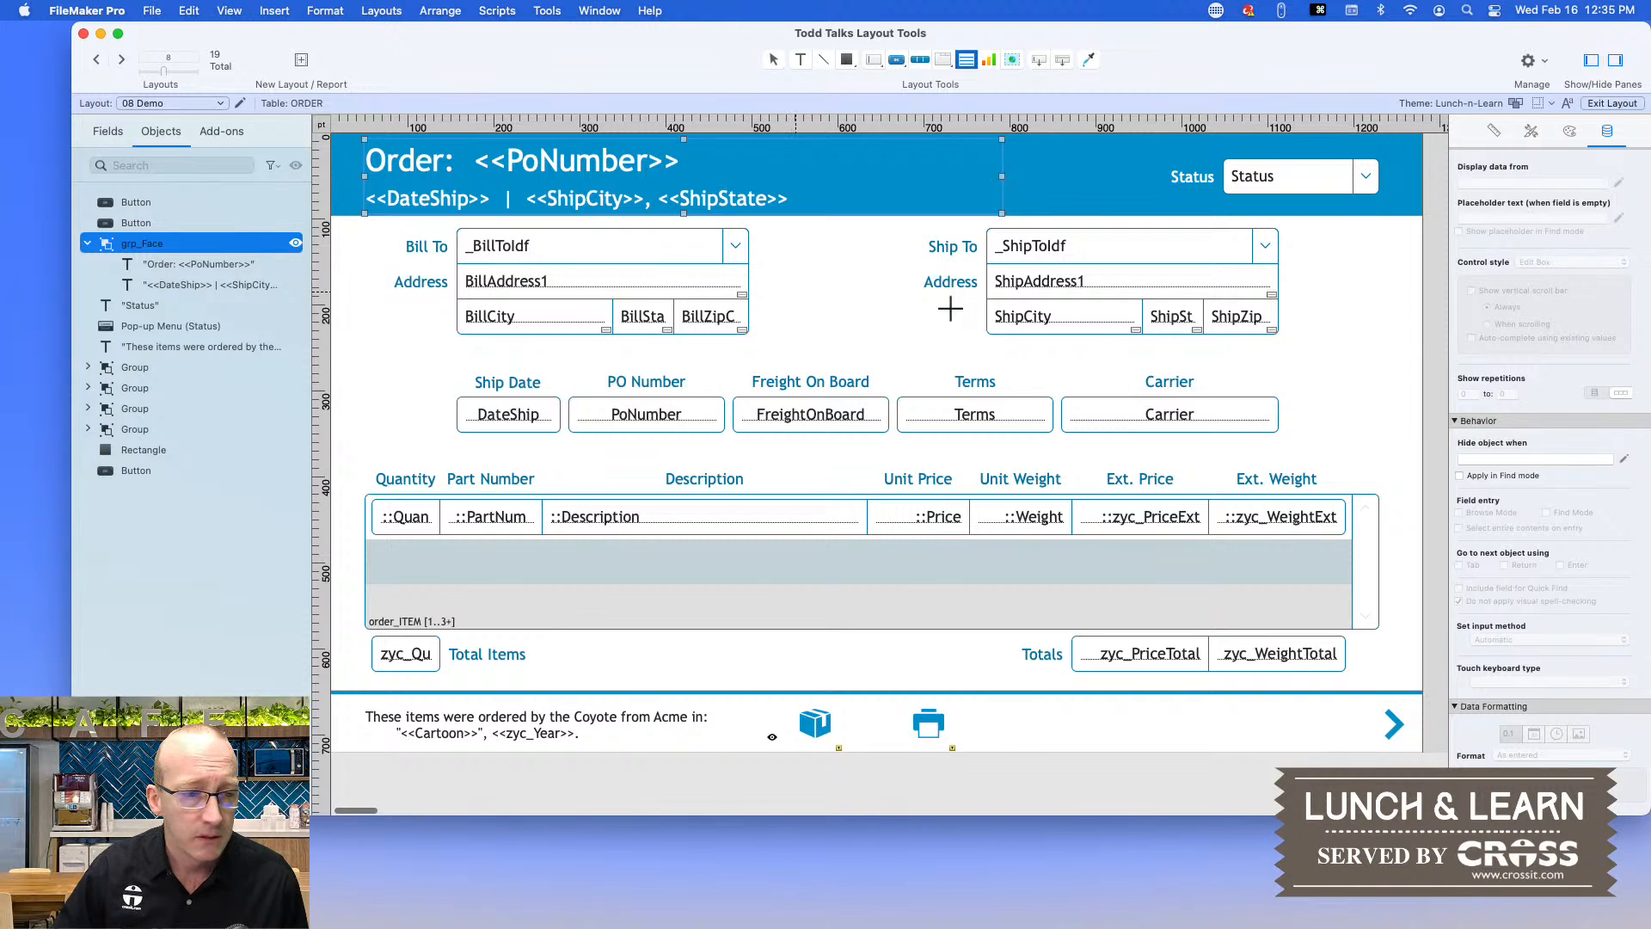
- Look through all the styles that the Lunch-n-Learn theme offers for each object type
{"action": "left_click", "coordinate": [1532, 132]}
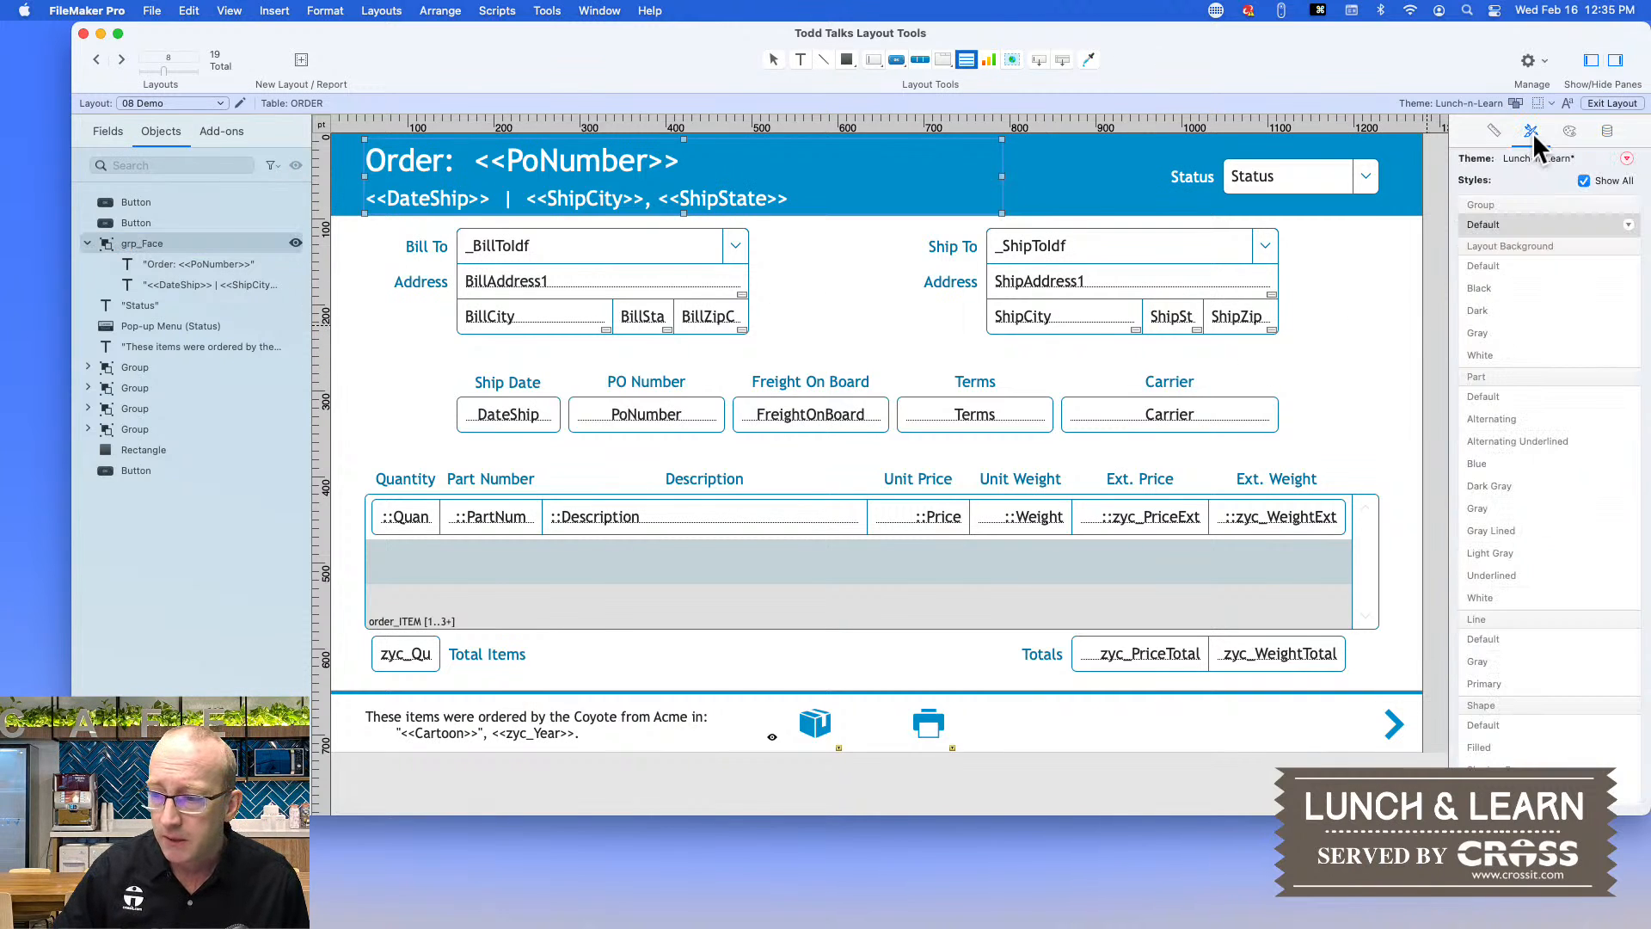
{"action": "scroll", "coordinate": [1513, 263], "scroll_direction": "down", "scroll_amount": 5}
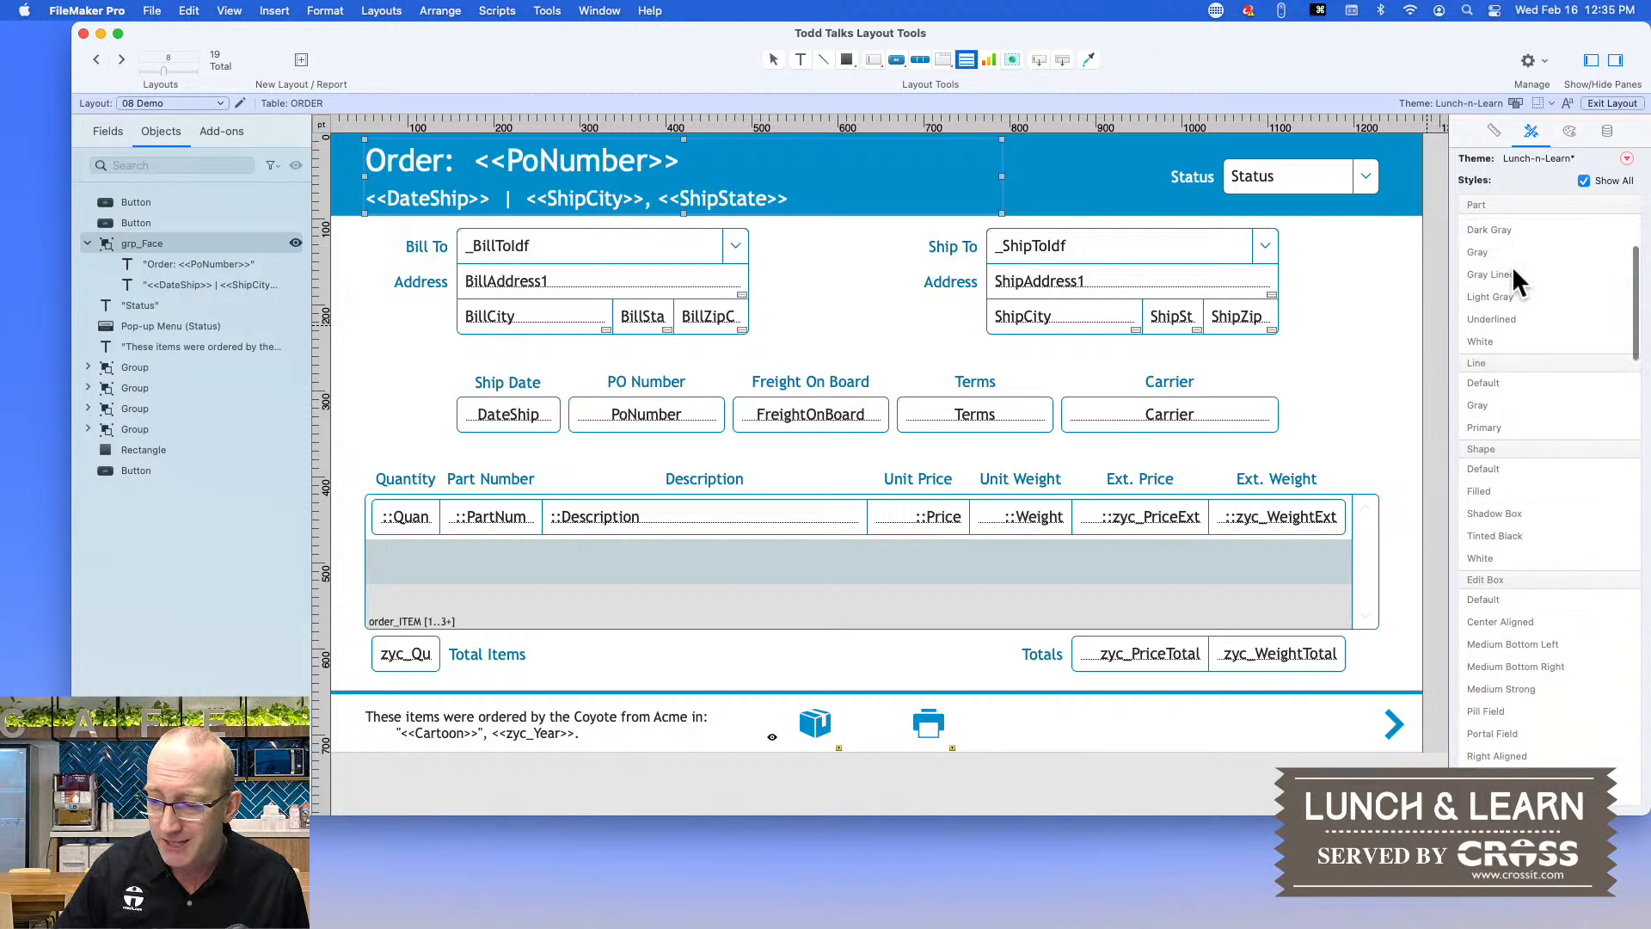
{"action": "scroll", "coordinate": [1511, 277], "scroll_direction": "down", "scroll_amount": 15}
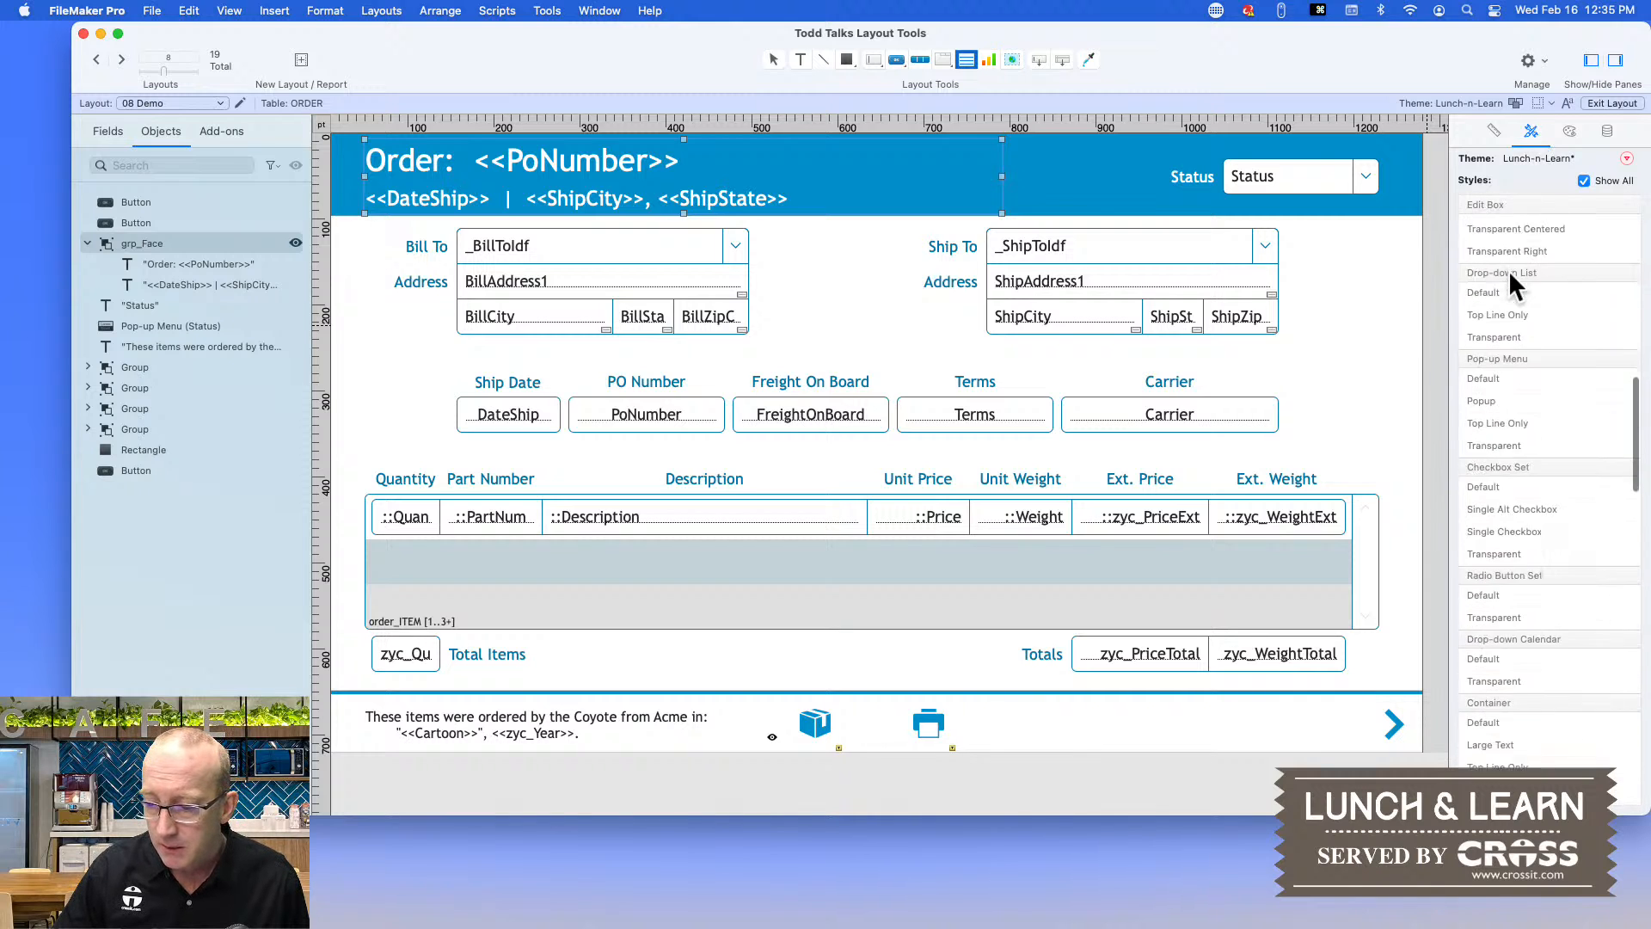
{"action": "scroll", "coordinate": [1508, 270], "scroll_direction": "down", "scroll_amount": 5}
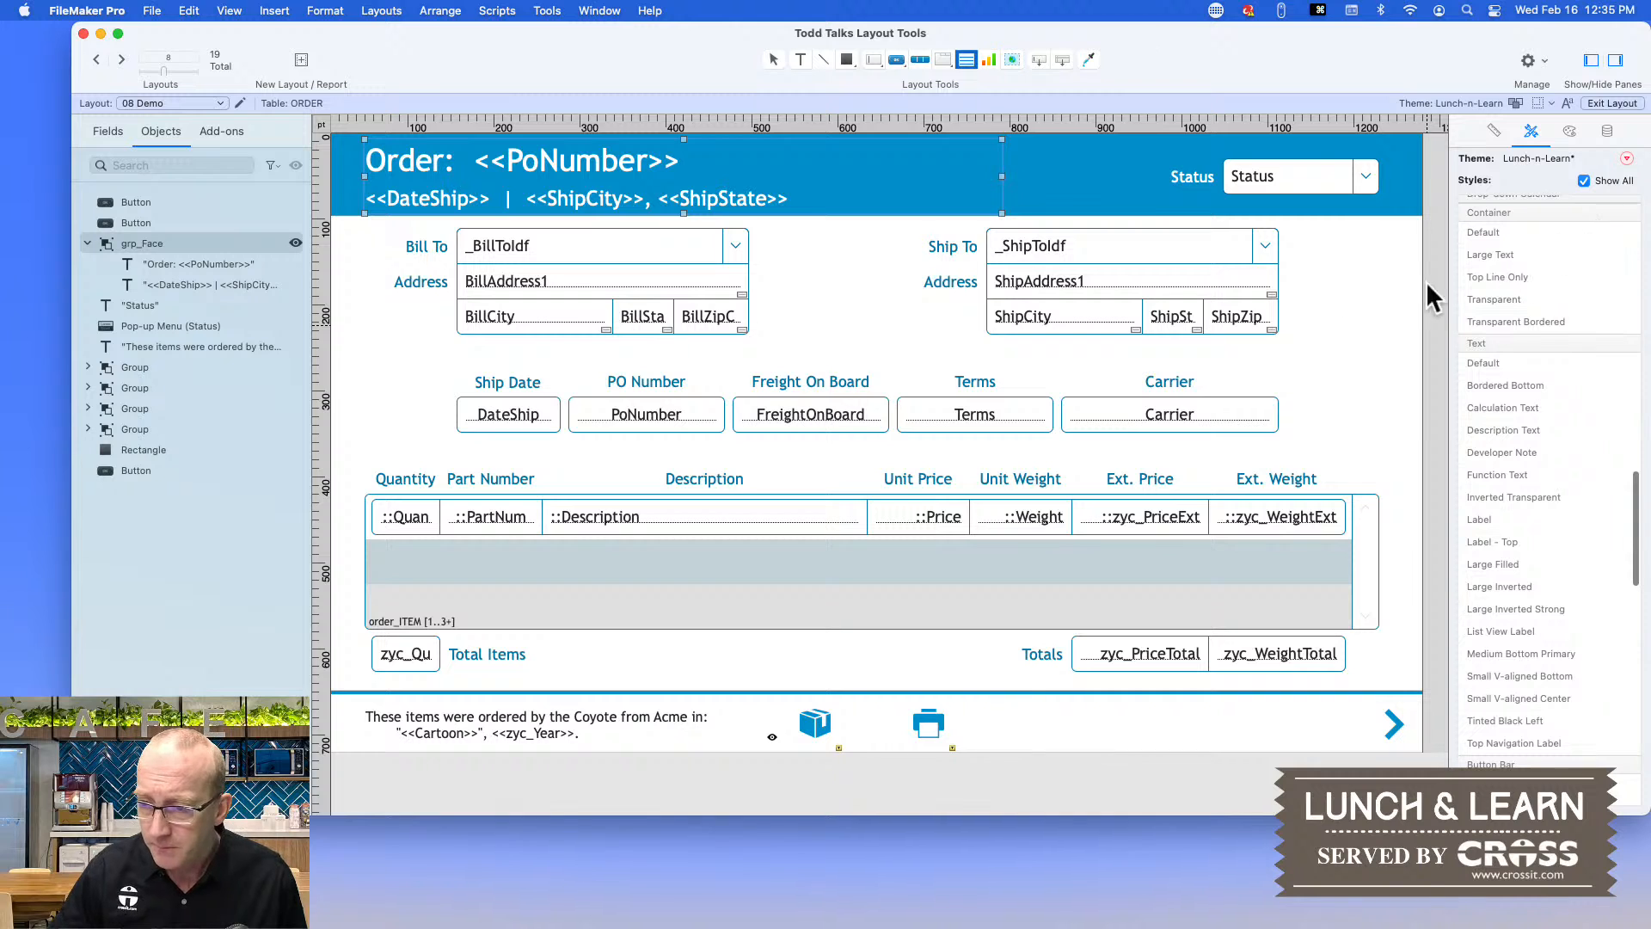
{"action": "left_click", "coordinate": [1343, 295]}
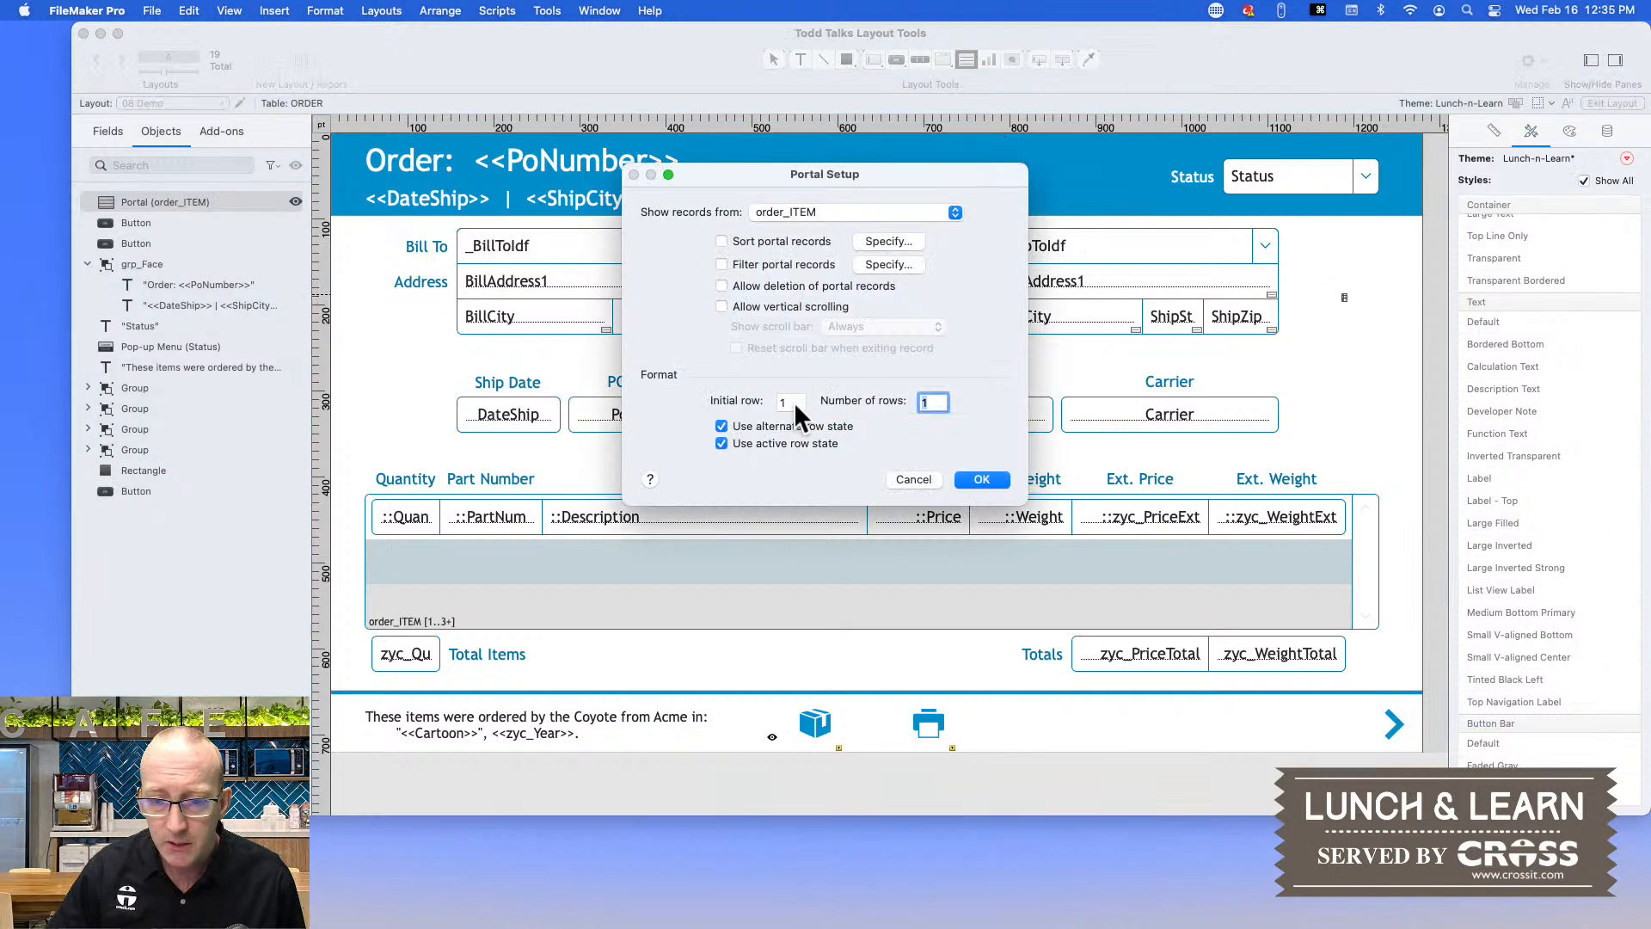
{"action": "left_click", "coordinate": [912, 479]}
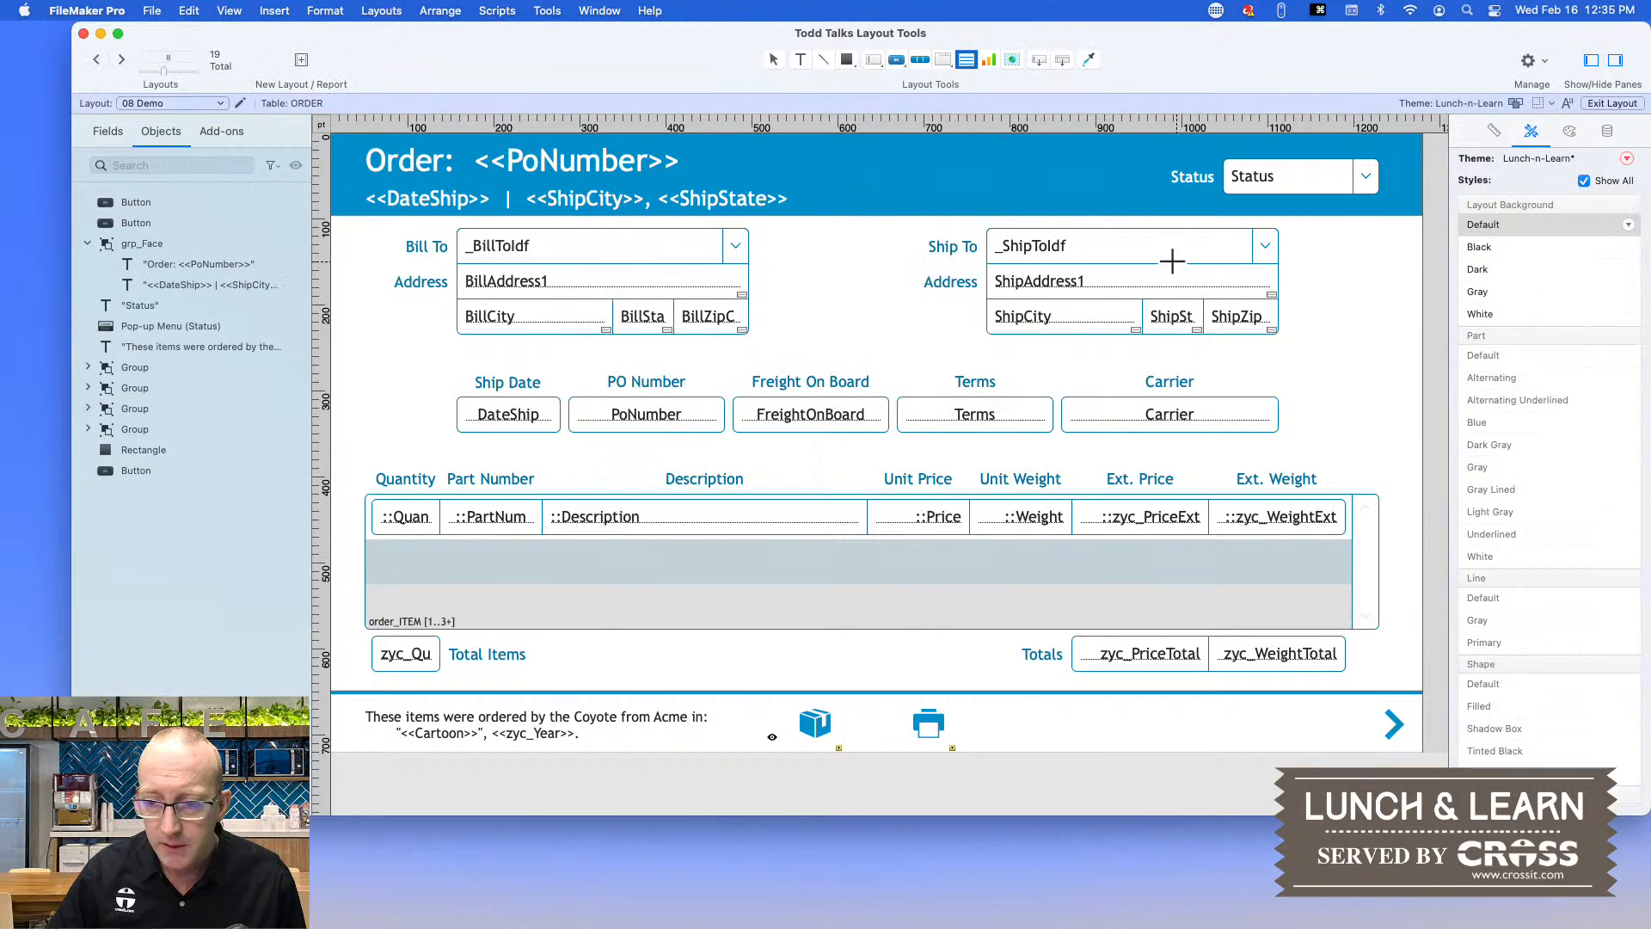
- Select the ShipAddress1 edit box inside the Ship To group and examine which style it uses
{"action": "left_click", "coordinate": [774, 59]}
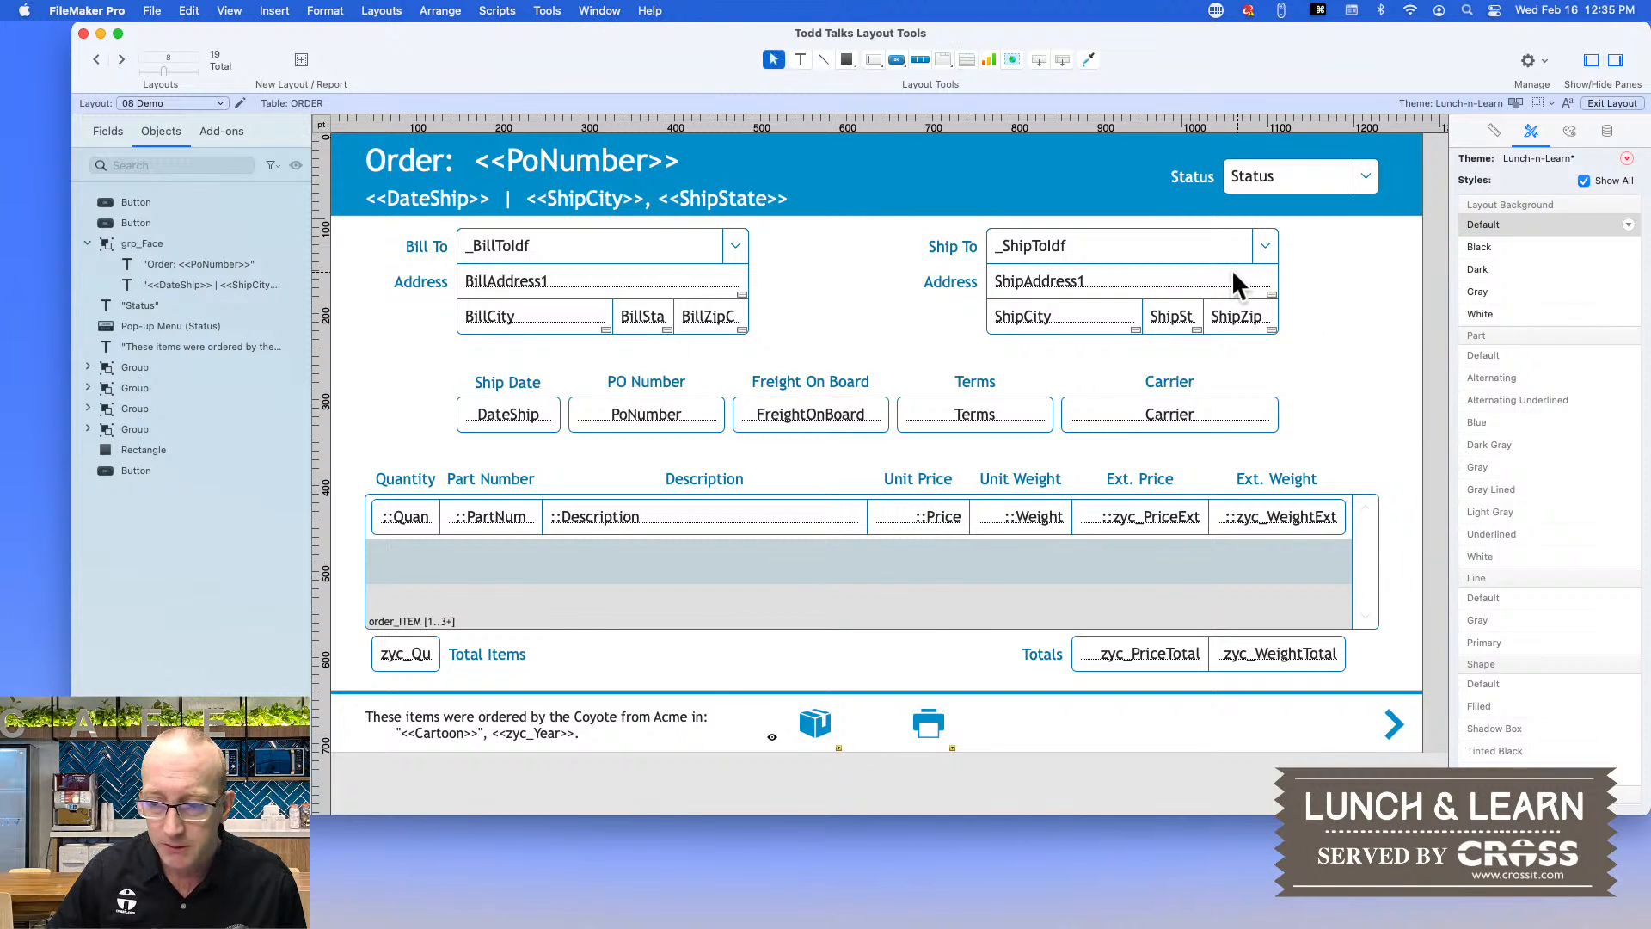
{"action": "left_click", "coordinate": [1201, 258]}
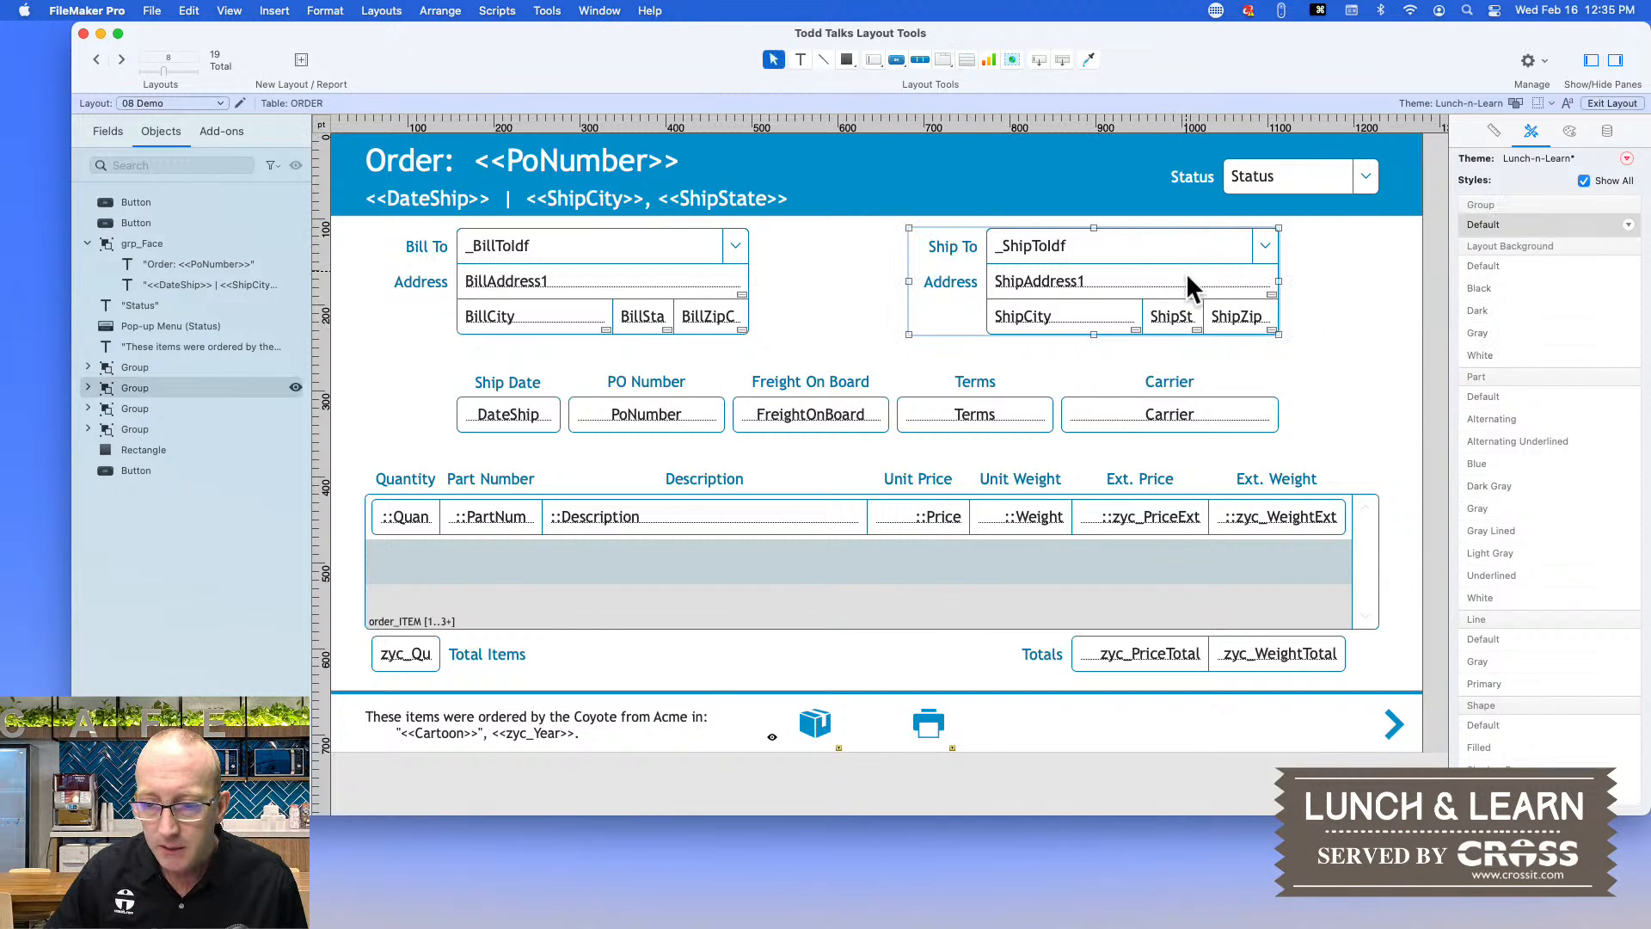
{"action": "left_click", "coordinate": [1185, 274]}
{"action": "scroll", "coordinate": [1529, 353], "scroll_direction": "down", "scroll_amount": 5}
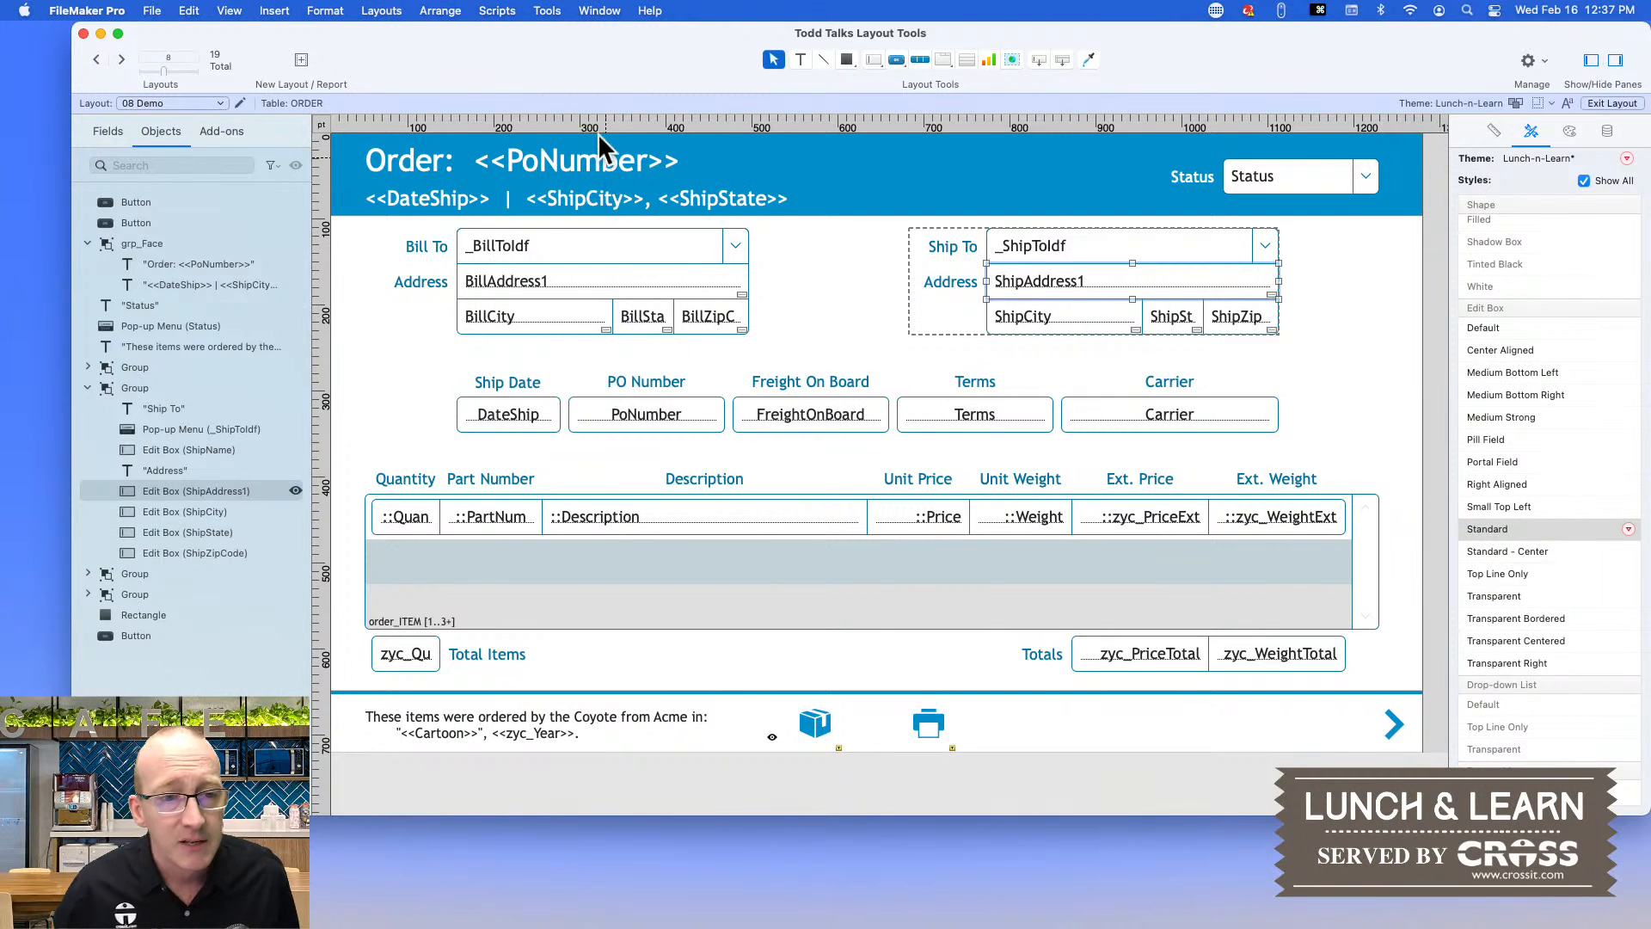
- Display the 08 Demo layout's tab order and move the Set Tab Order dialog clear of the numbered fields
{"action": "left_click", "coordinate": [375, 13]}
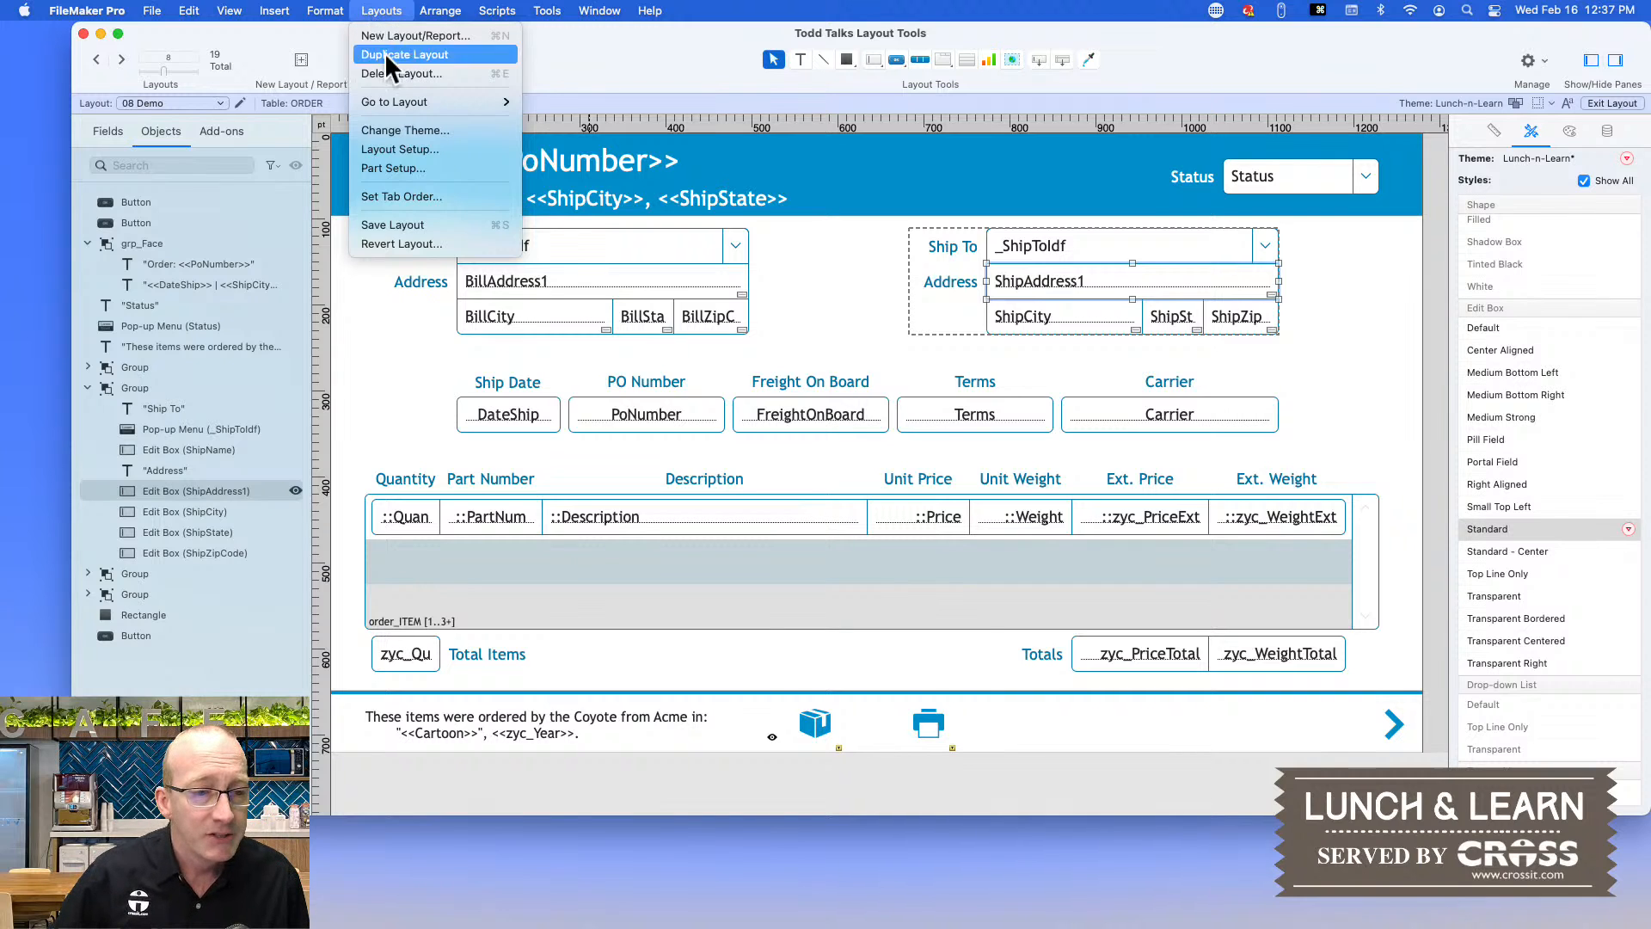
{"action": "left_click", "coordinate": [417, 193]}
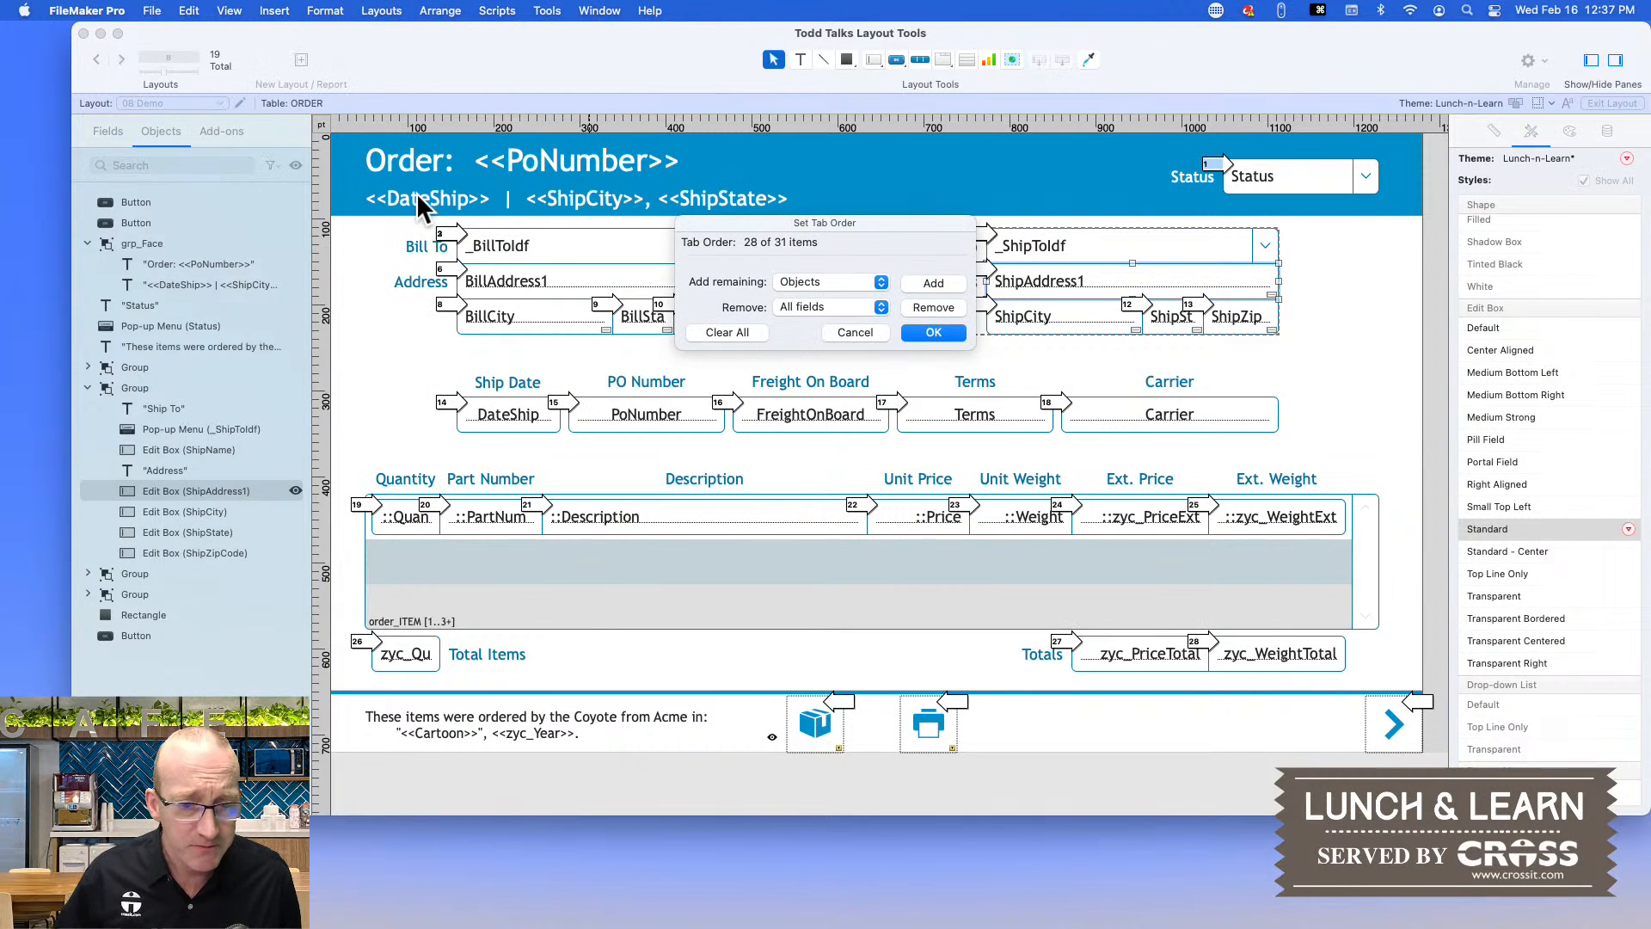
{"action": "left_click_drag", "start_coordinate": [770, 224], "coordinate": [906, 63]}
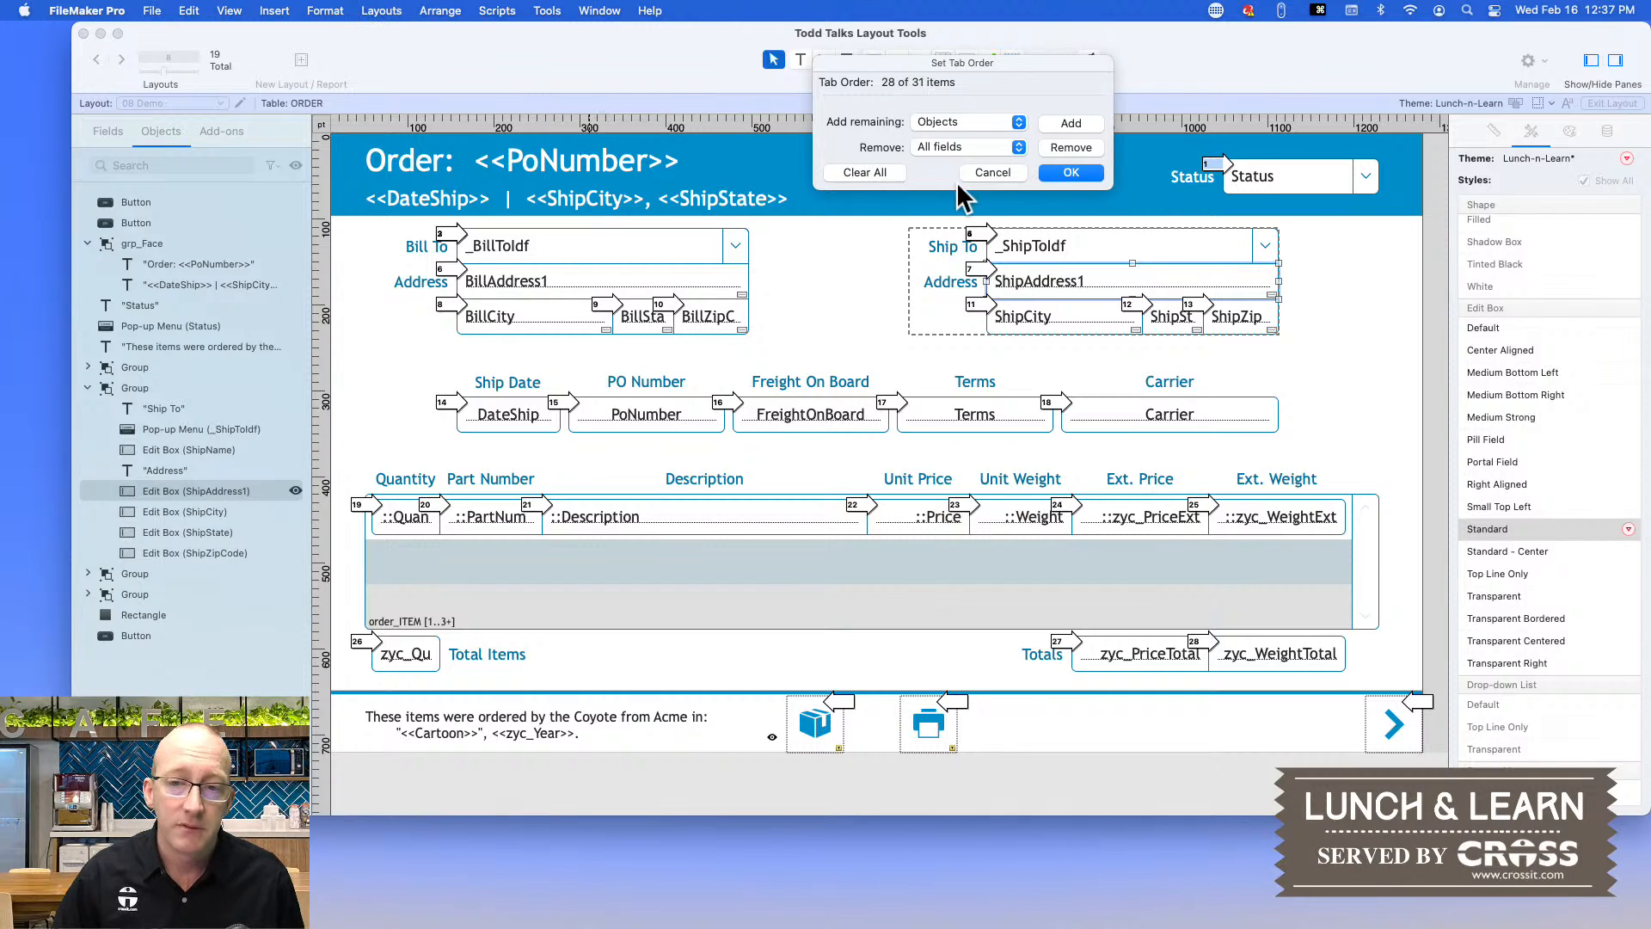
{"action": "left_click_drag", "start_coordinate": [942, 69], "coordinate": [1159, 142]}
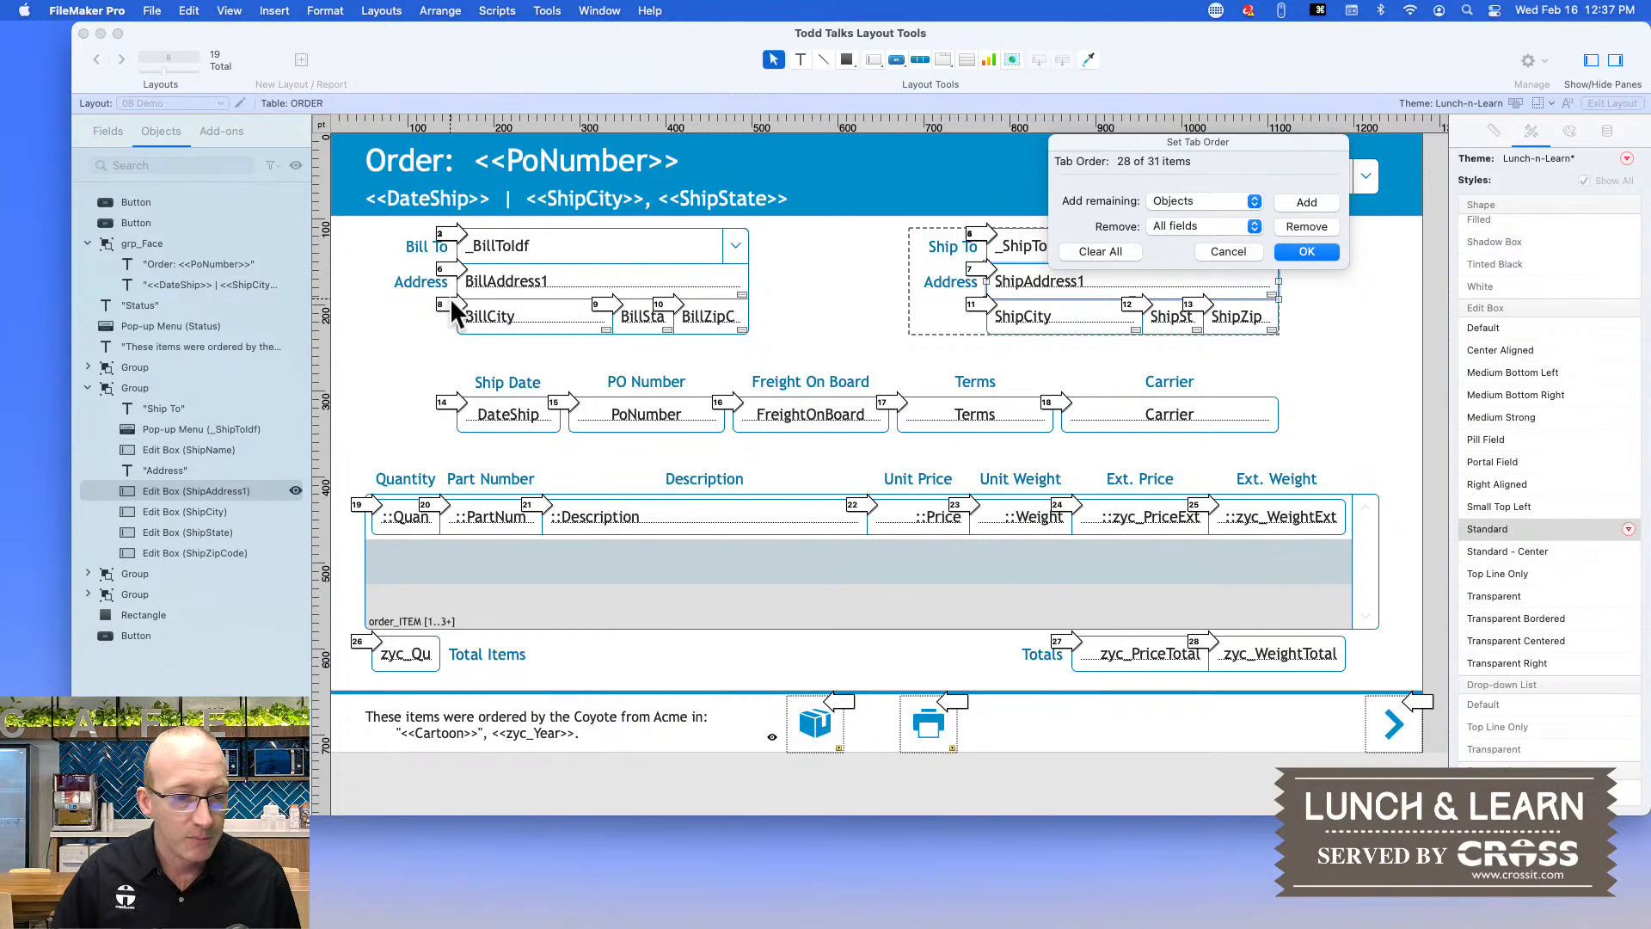
{"action": "left_click_drag", "start_coordinate": [1098, 151], "coordinate": [1282, 310]}
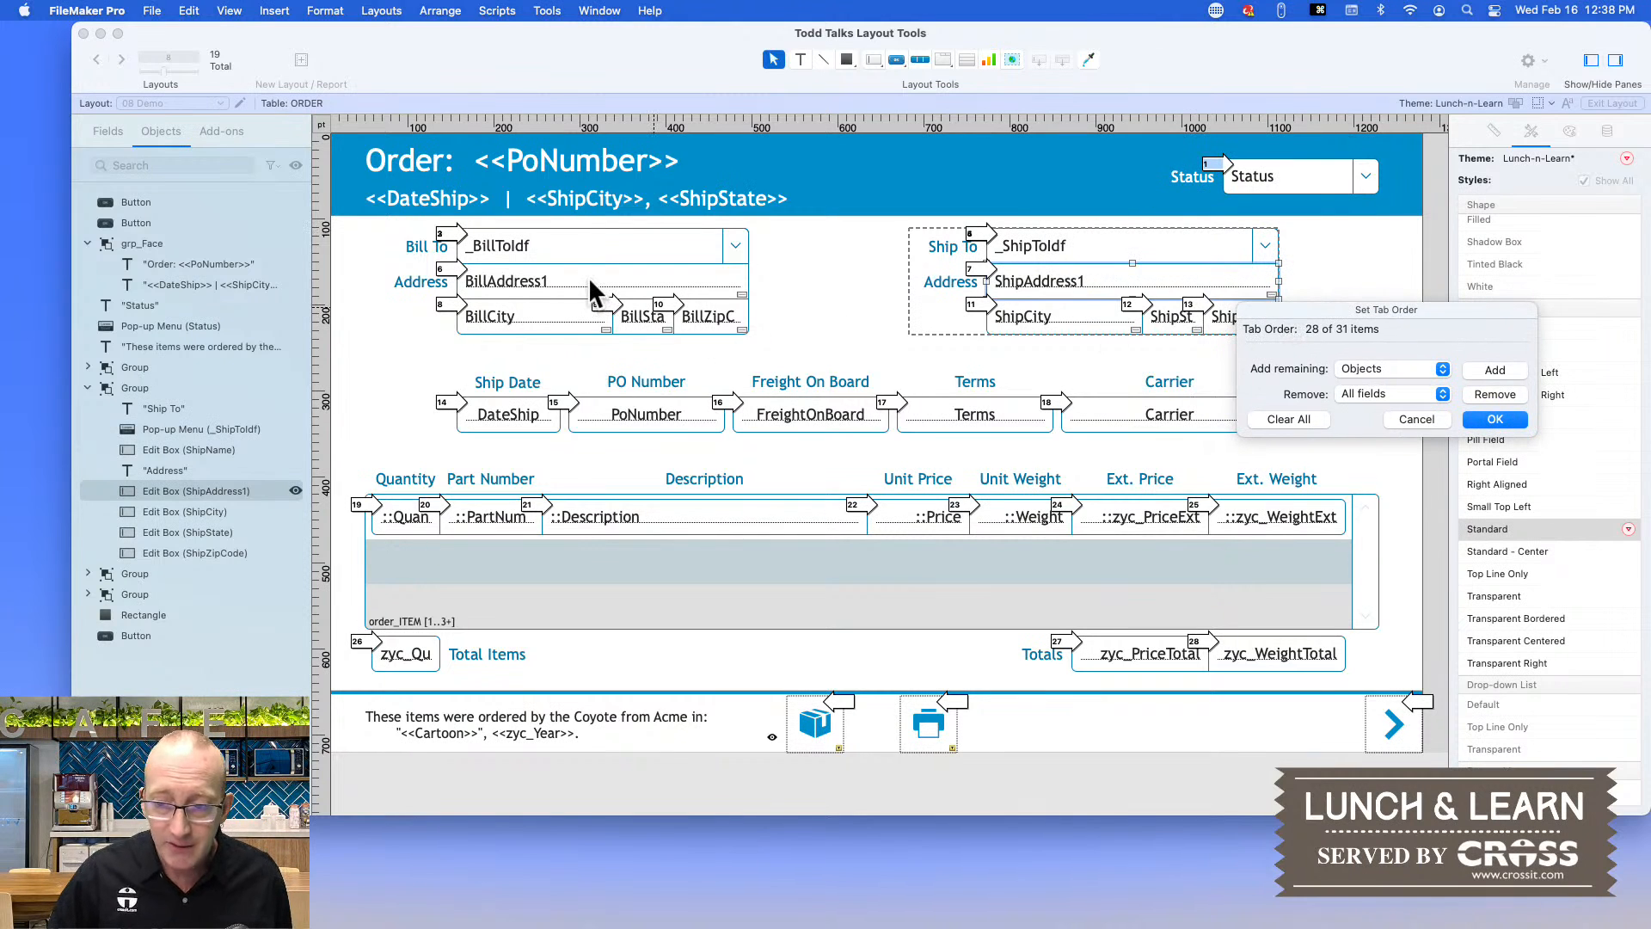
- Try renumbering the Bill To group's tab order with BillAddress1 as 4, BillCity as 5, the state as 6 and the zip code as 7
{"action": "left_click", "coordinate": [444, 236]}
{"action": "left_click", "coordinate": [443, 235]}
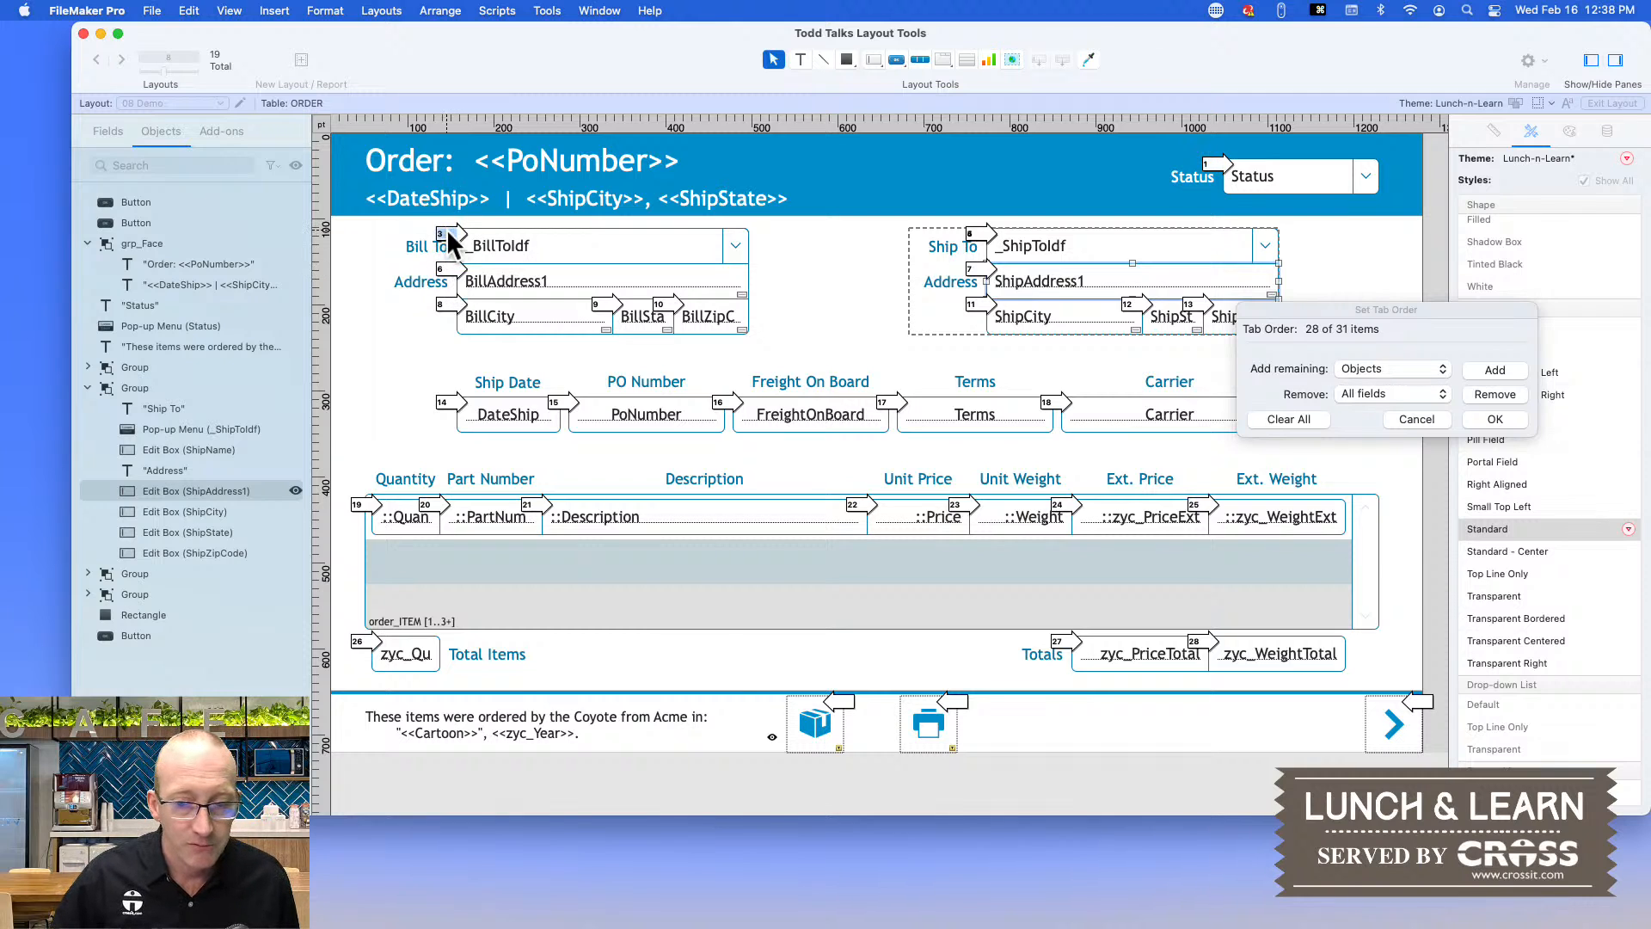
{"action": "type", "text": "4"}
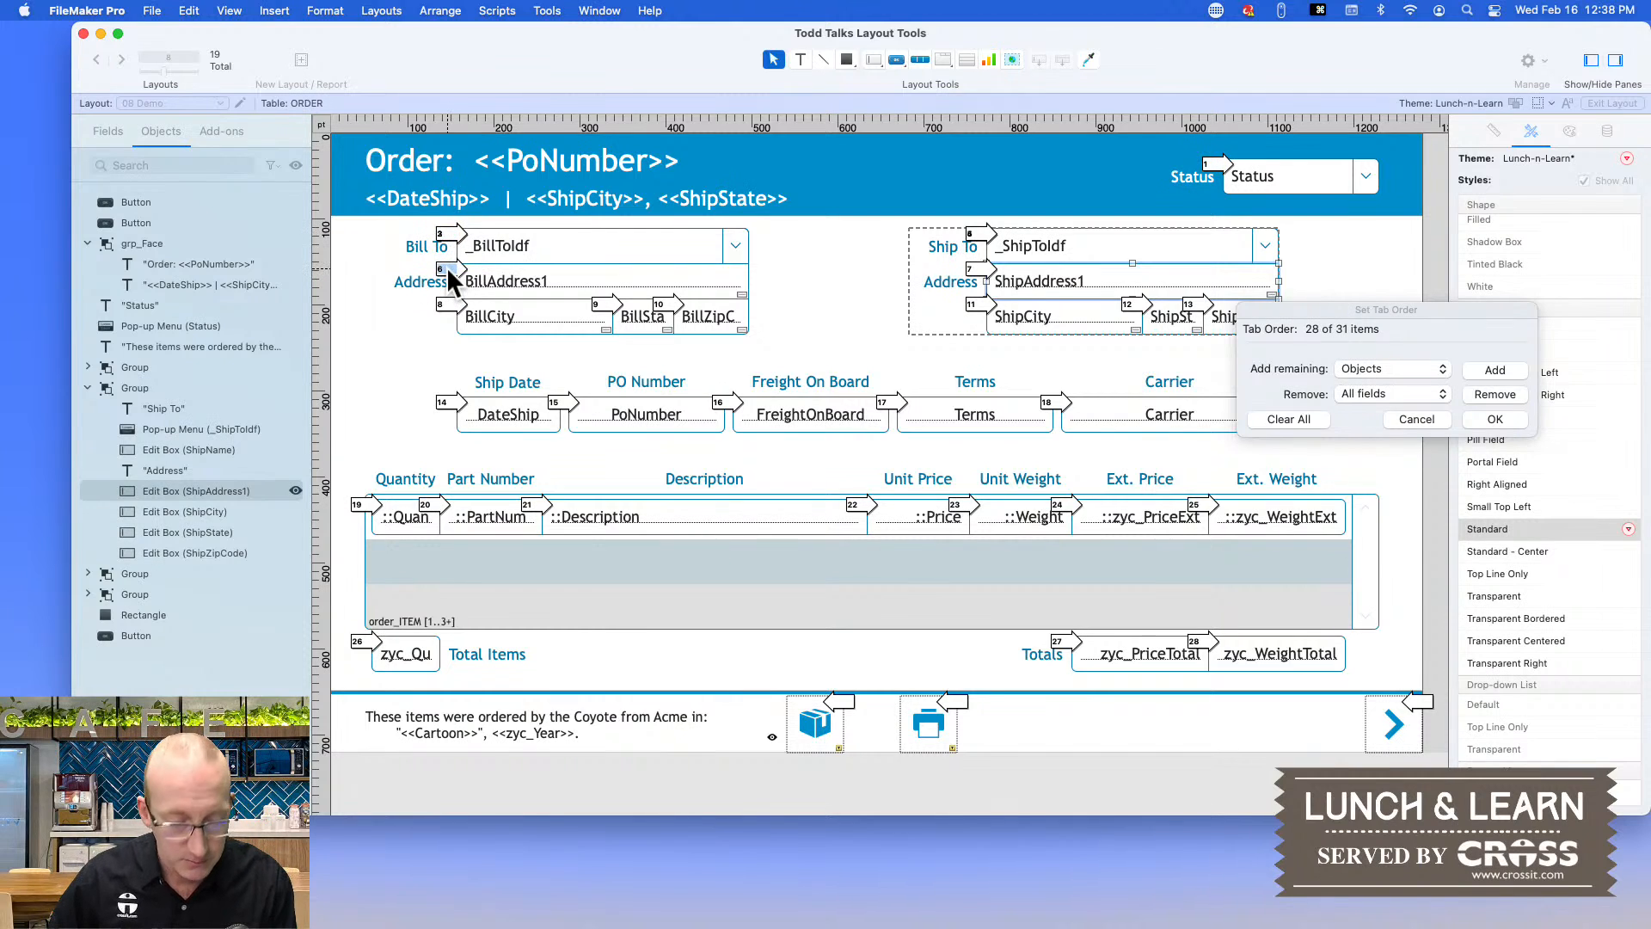
{"action": "left_click", "coordinate": [447, 303]}
{"action": "type", "text": "5"}
{"action": "left_click", "coordinate": [599, 306]}
{"action": "type", "text": "6"}
{"action": "left_click", "coordinate": [659, 304]}
{"action": "type", "text": "7"}
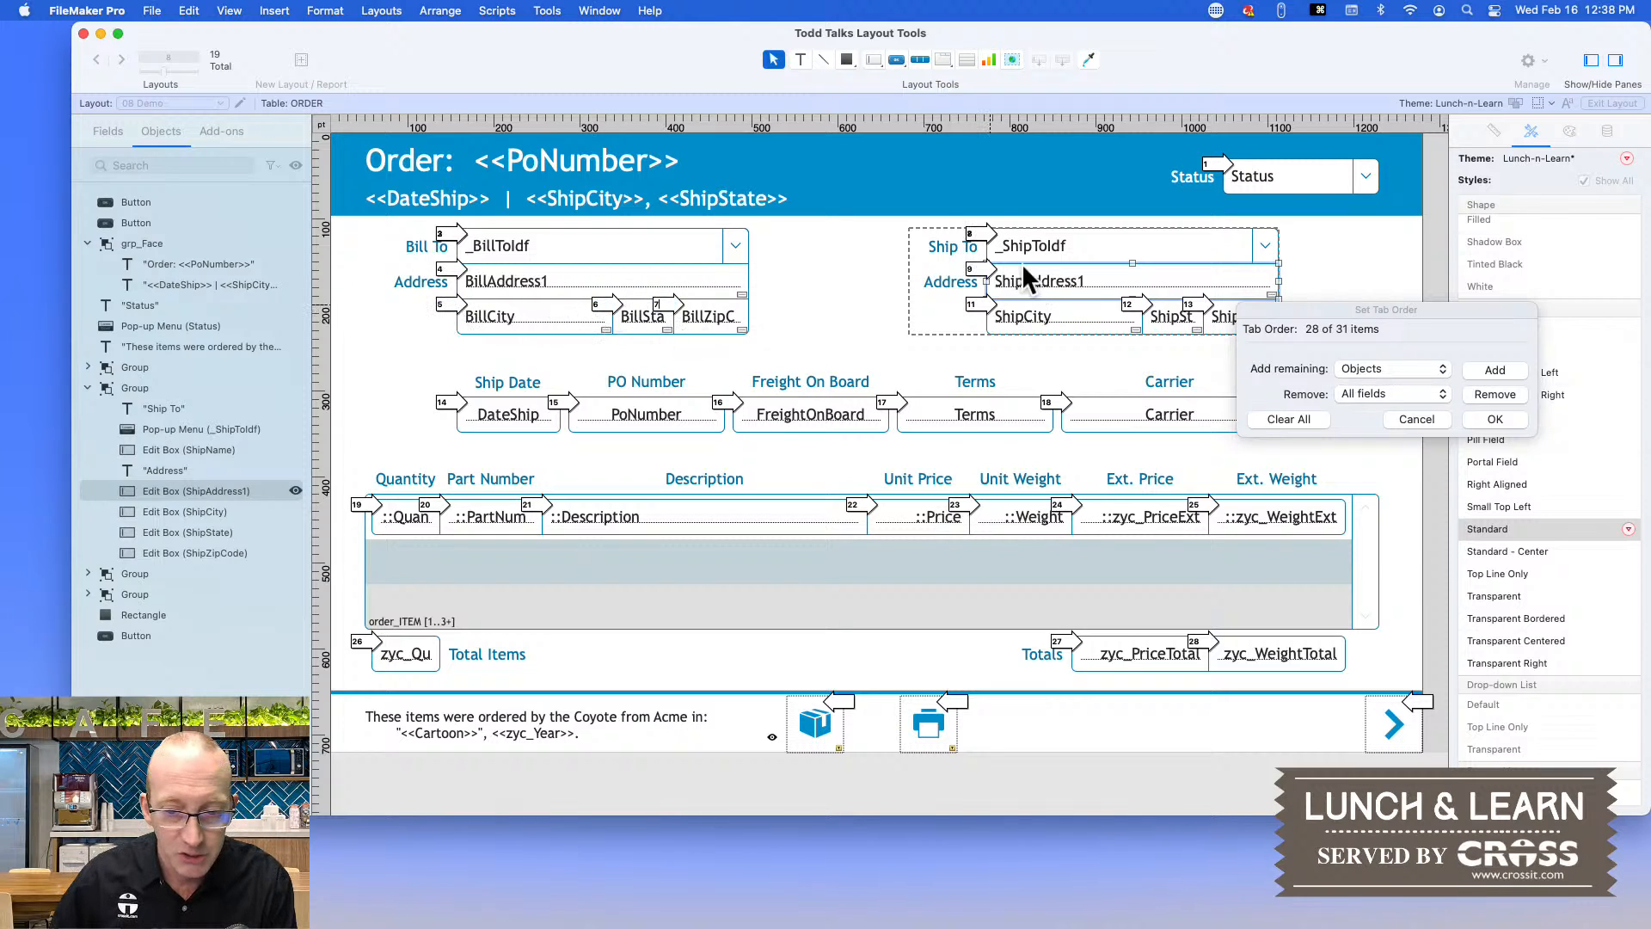
- Check the tab order numbers of the Ship To fields, then discard the tab order changes
{"action": "left_click", "coordinate": [973, 232]}
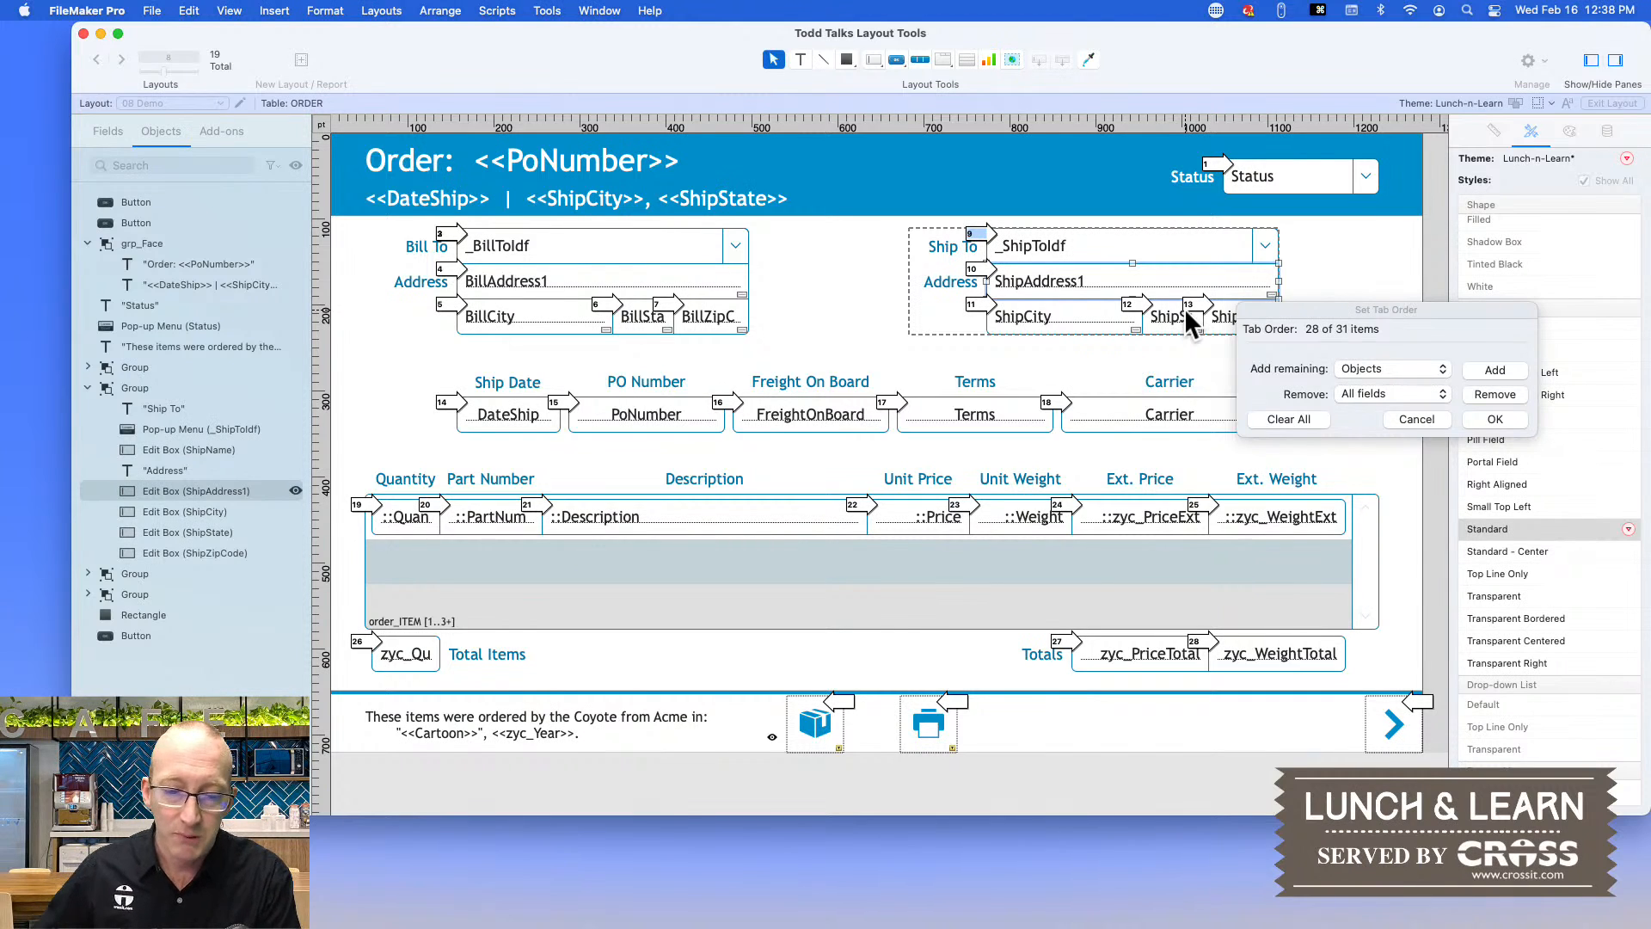
{"action": "scroll", "coordinate": [1184, 308], "scroll_direction": "right", "scroll_amount": 5}
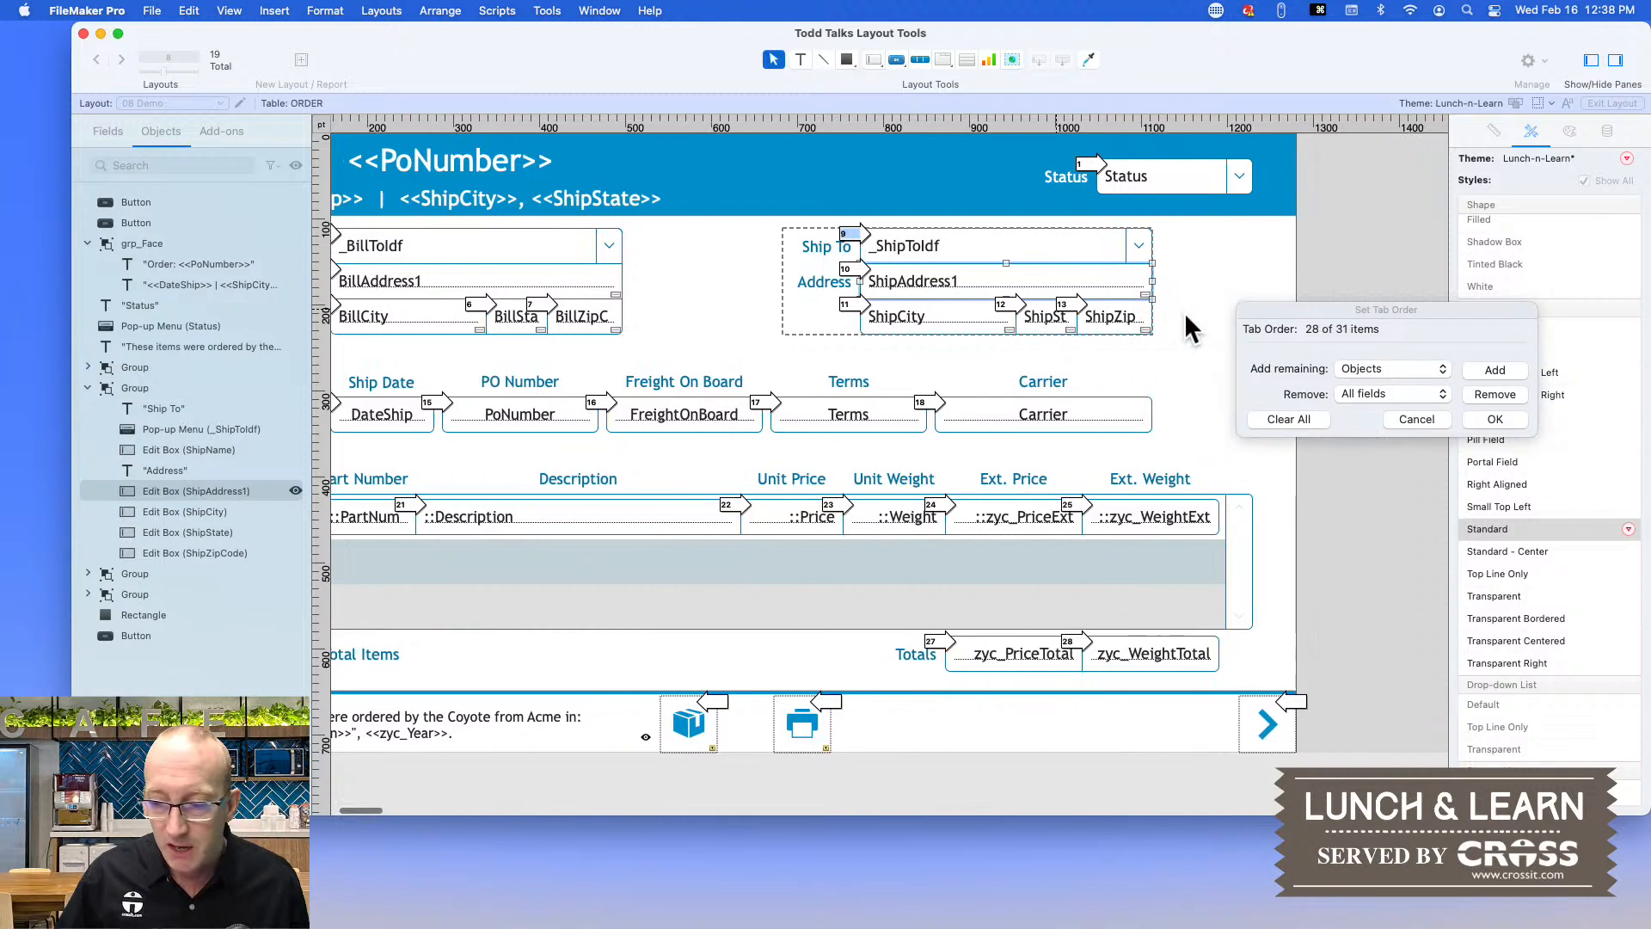
{"action": "scroll", "coordinate": [1139, 373], "scroll_direction": "left", "scroll_amount": 6}
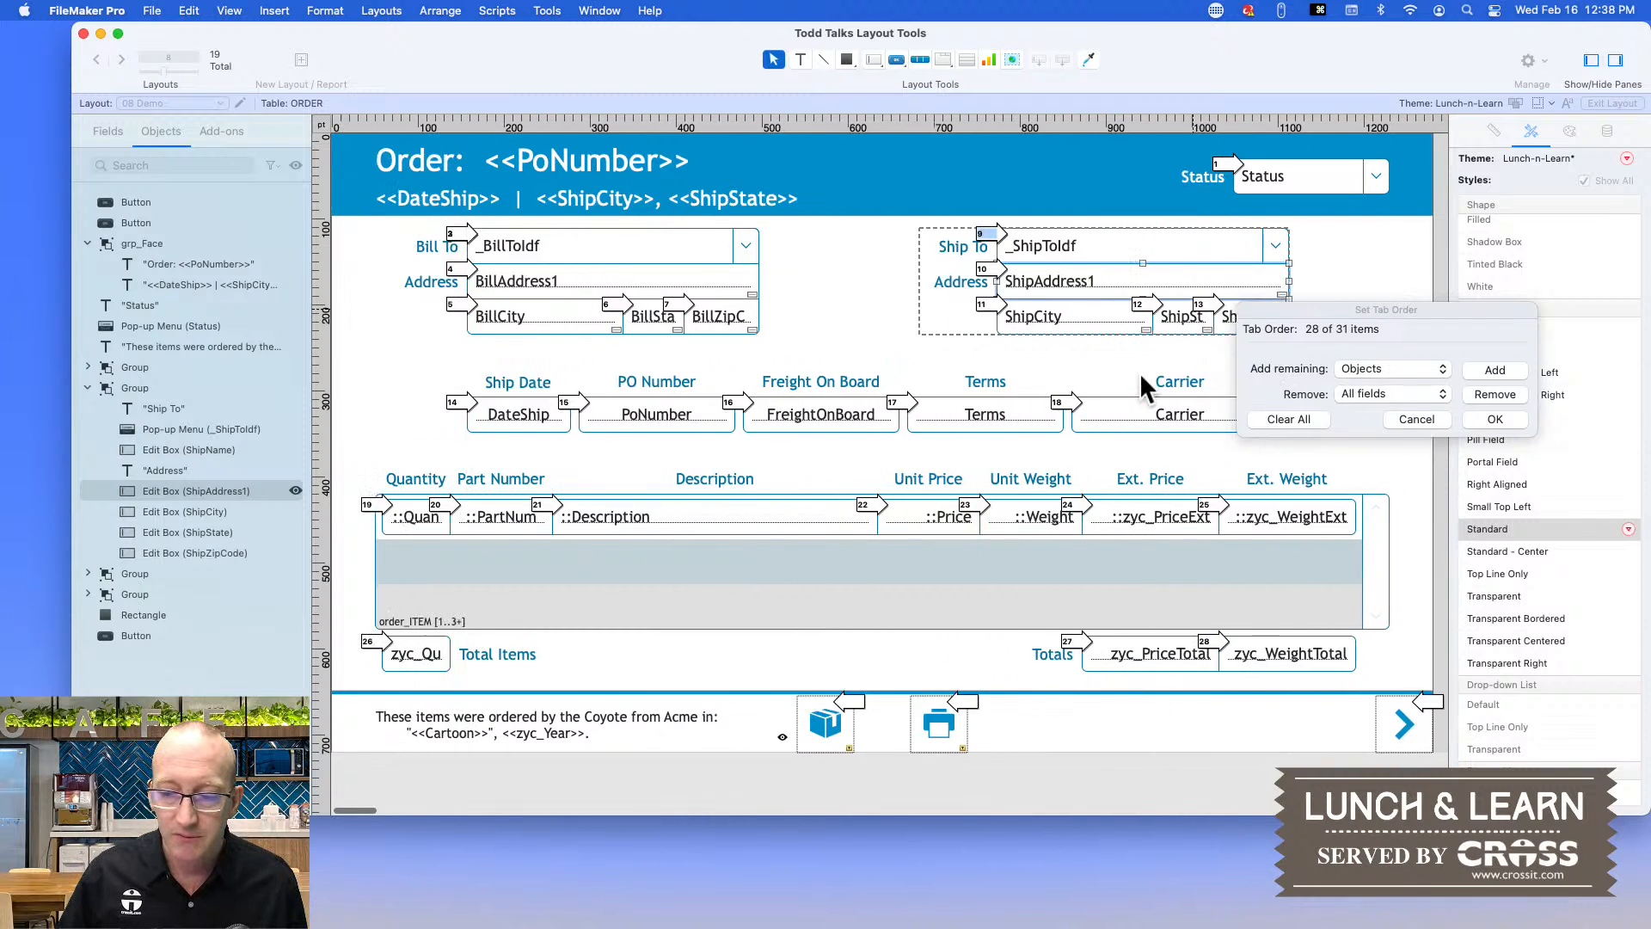
{"action": "left_click", "coordinate": [1415, 419]}
- Clear the object selection, save the 08 Demo layout changes and show the order in Browse mode
{"action": "left_click", "coordinate": [875, 298]}
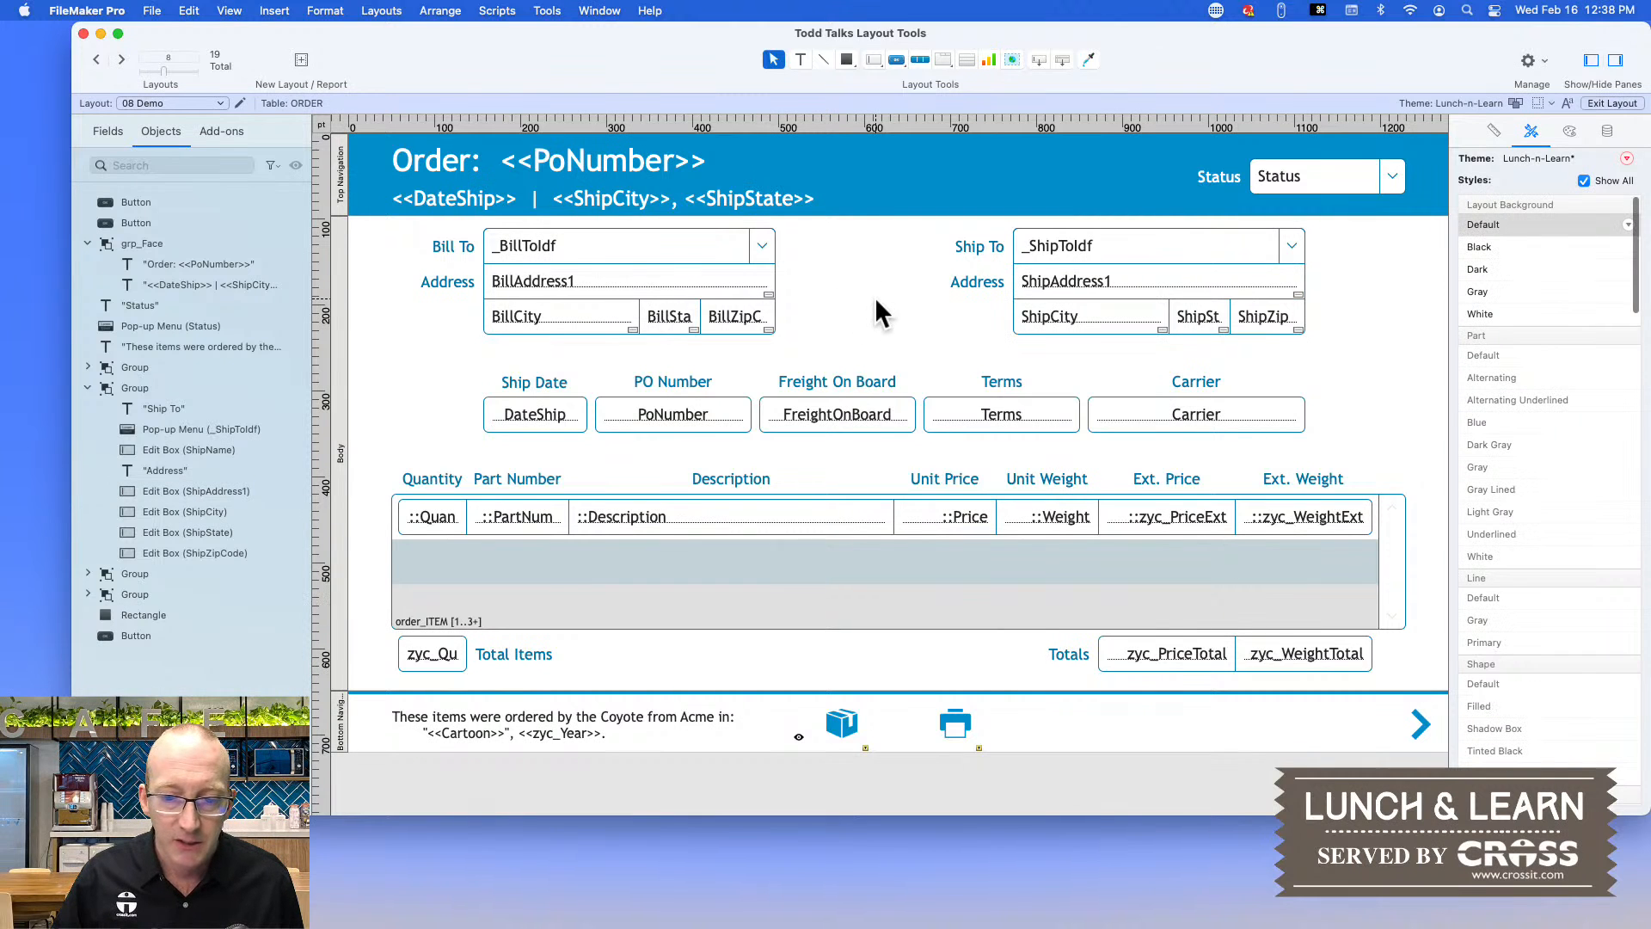
{"action": "key", "text": "super+b"}
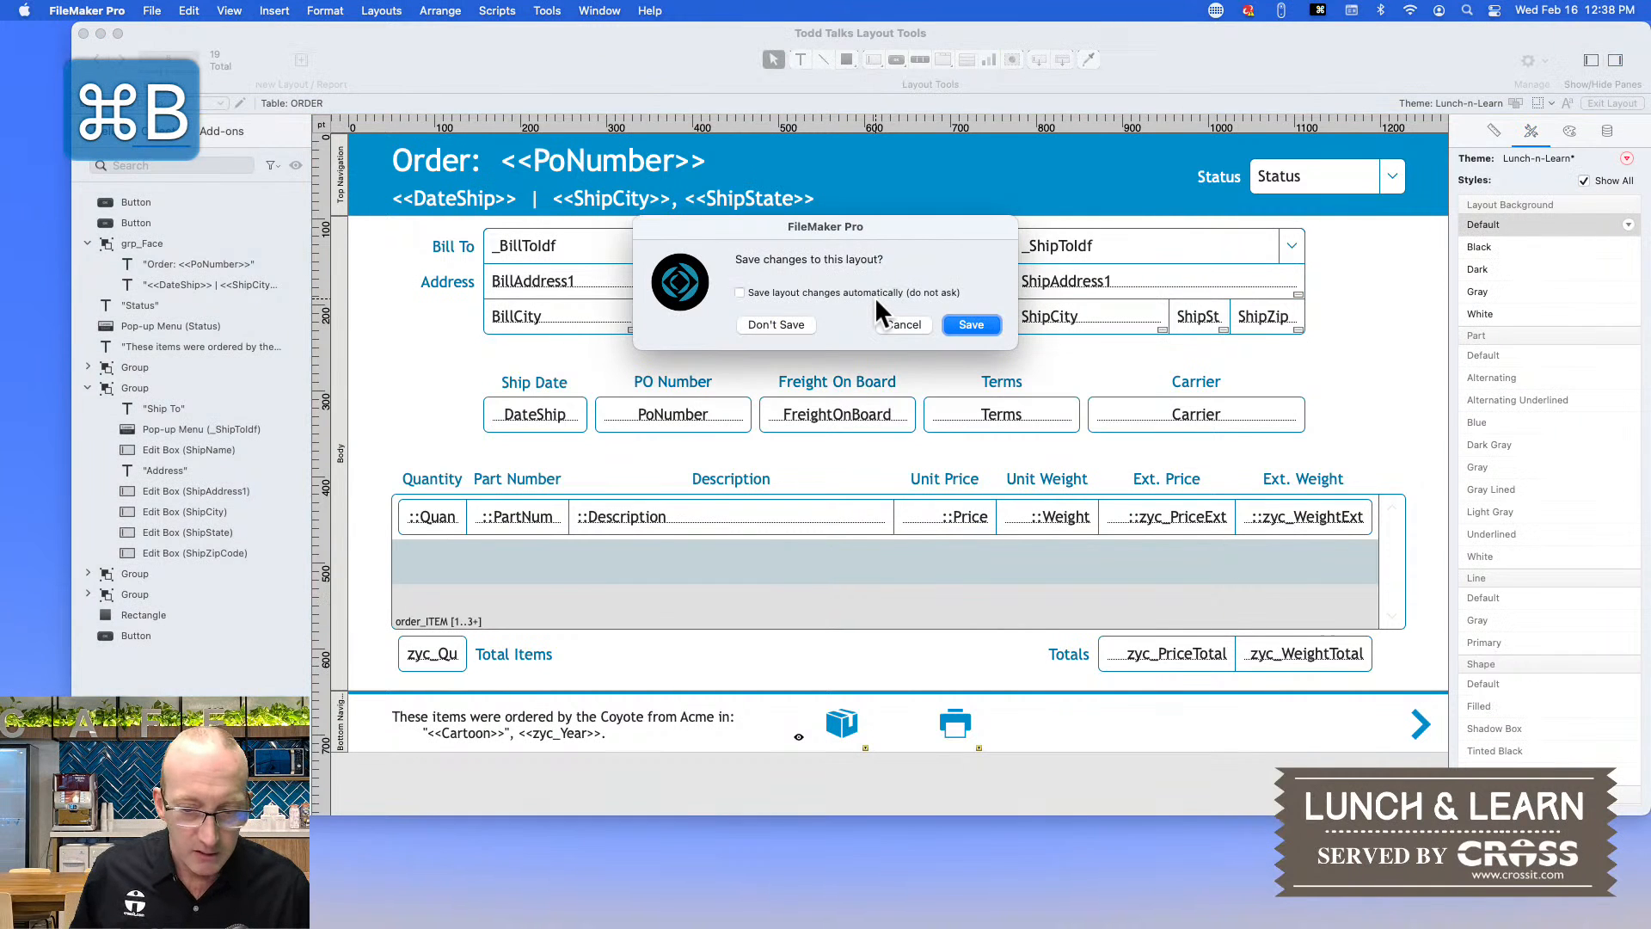
{"action": "left_click", "coordinate": [971, 326]}
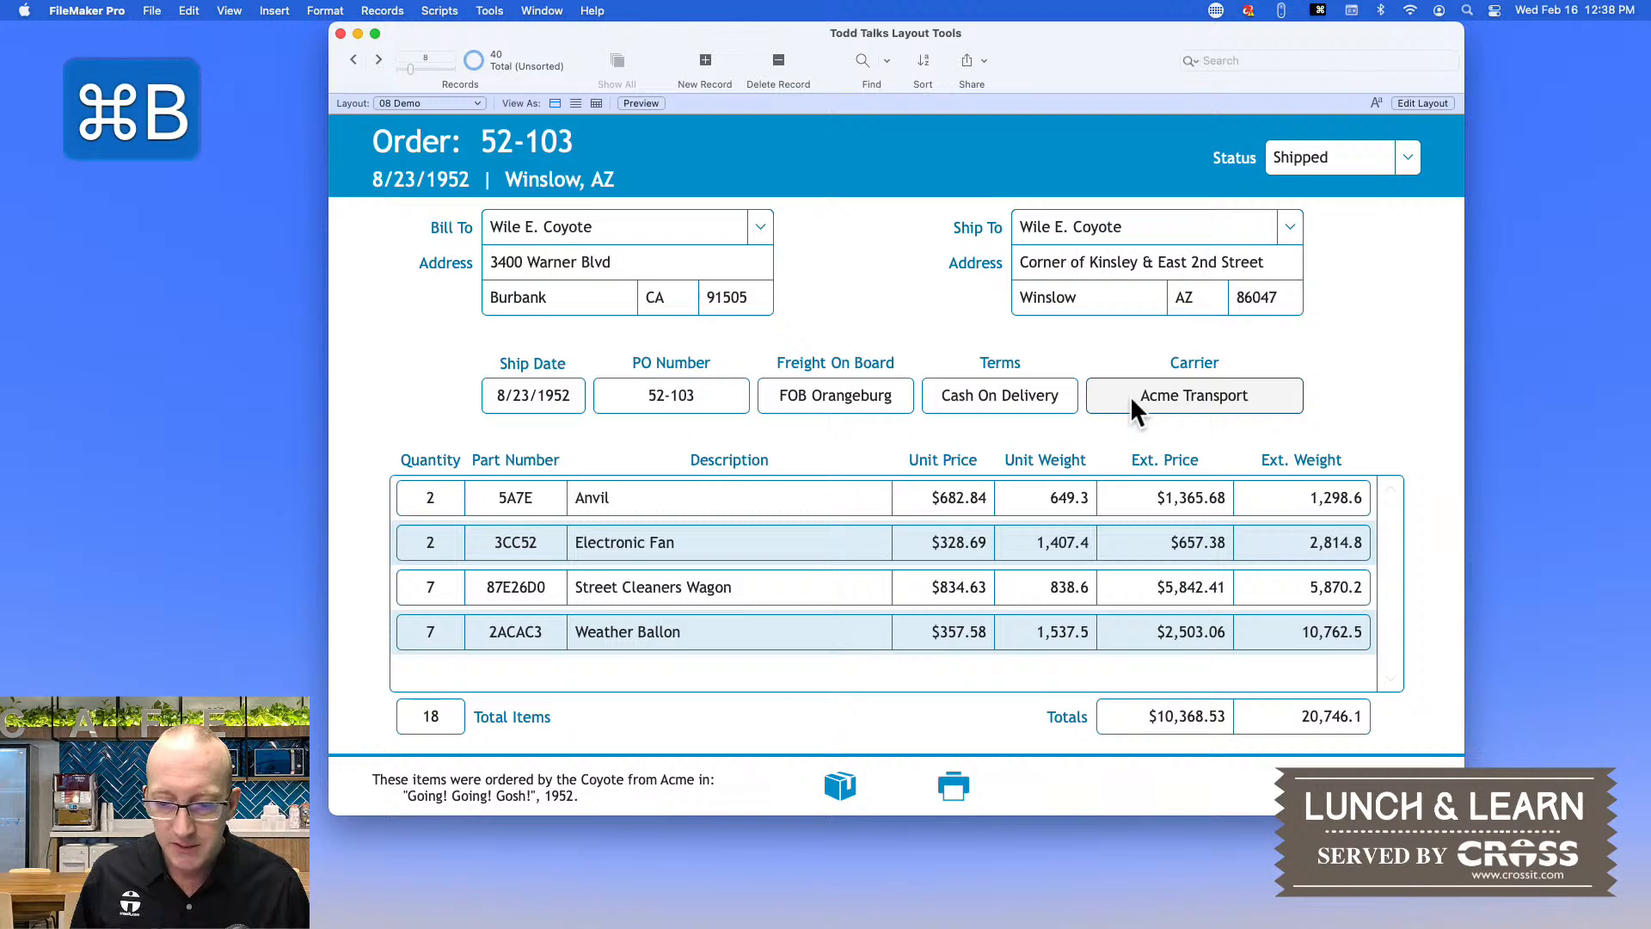